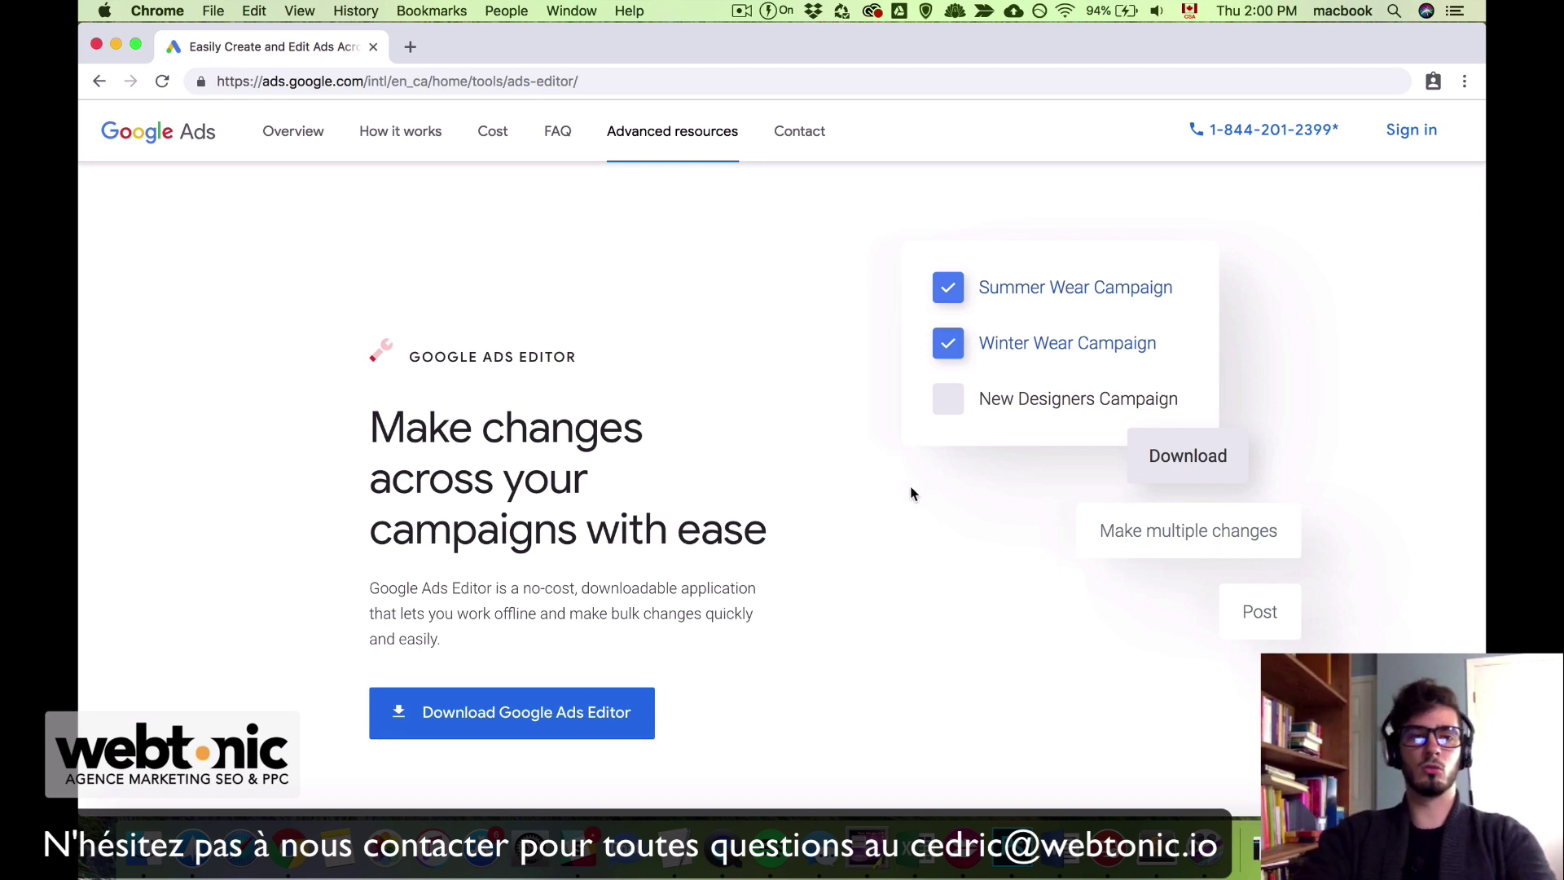
Step: Download Google Ads Editor, then launch the installed Google AdWords Editor app from Launchpad
{"action": "scroll", "coordinate": [857, 563], "scroll_direction": "down", "scroll_amount": 3}
{"action": "left_click", "coordinate": [428, 588]}
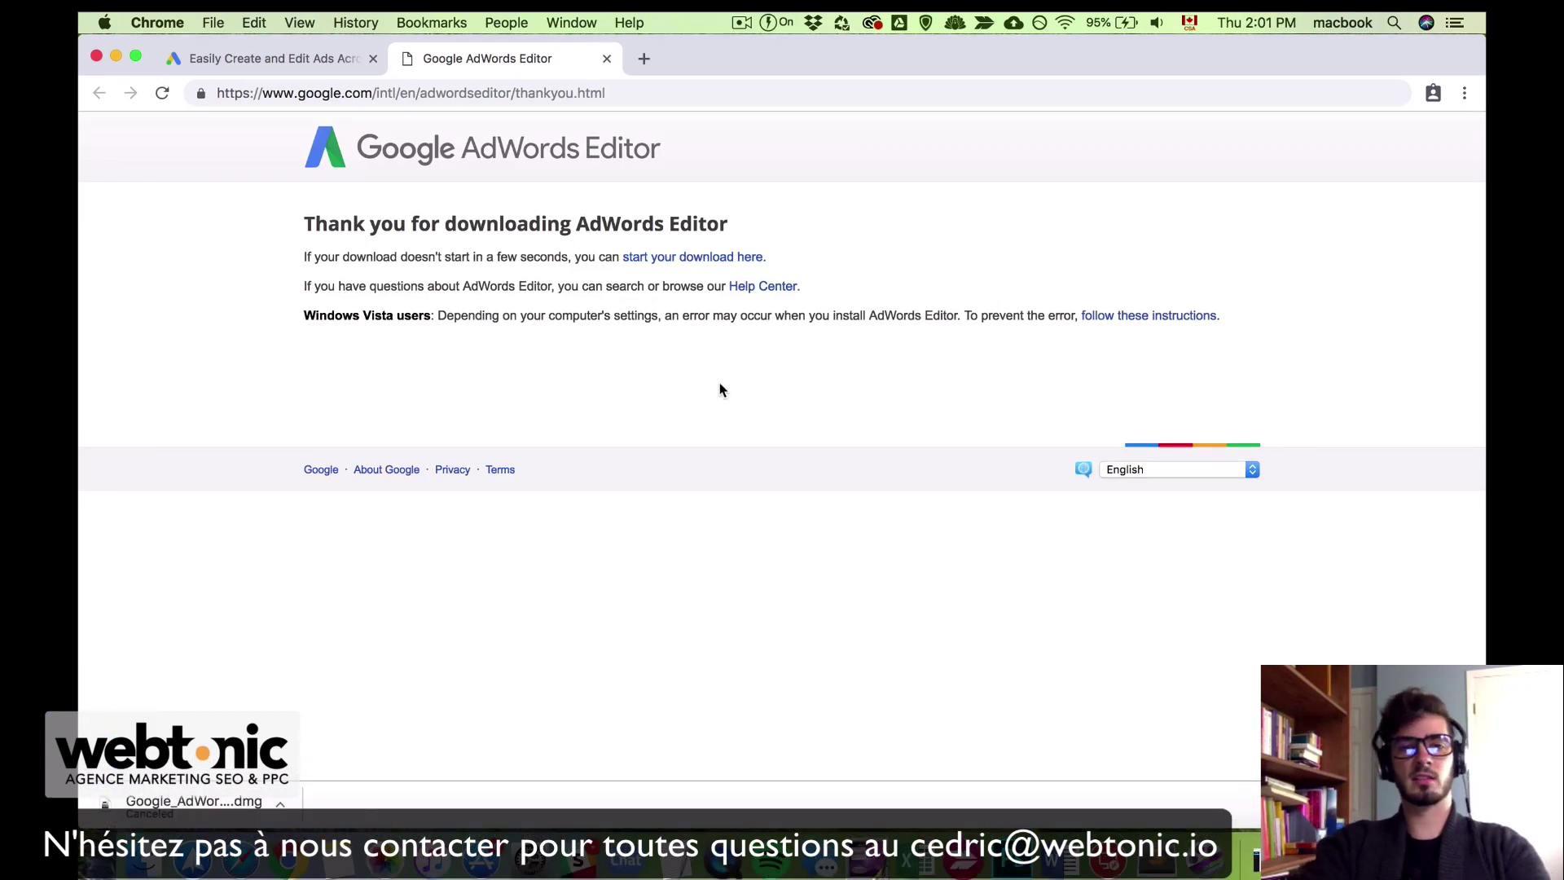
{"action": "key", "text": "F4"}
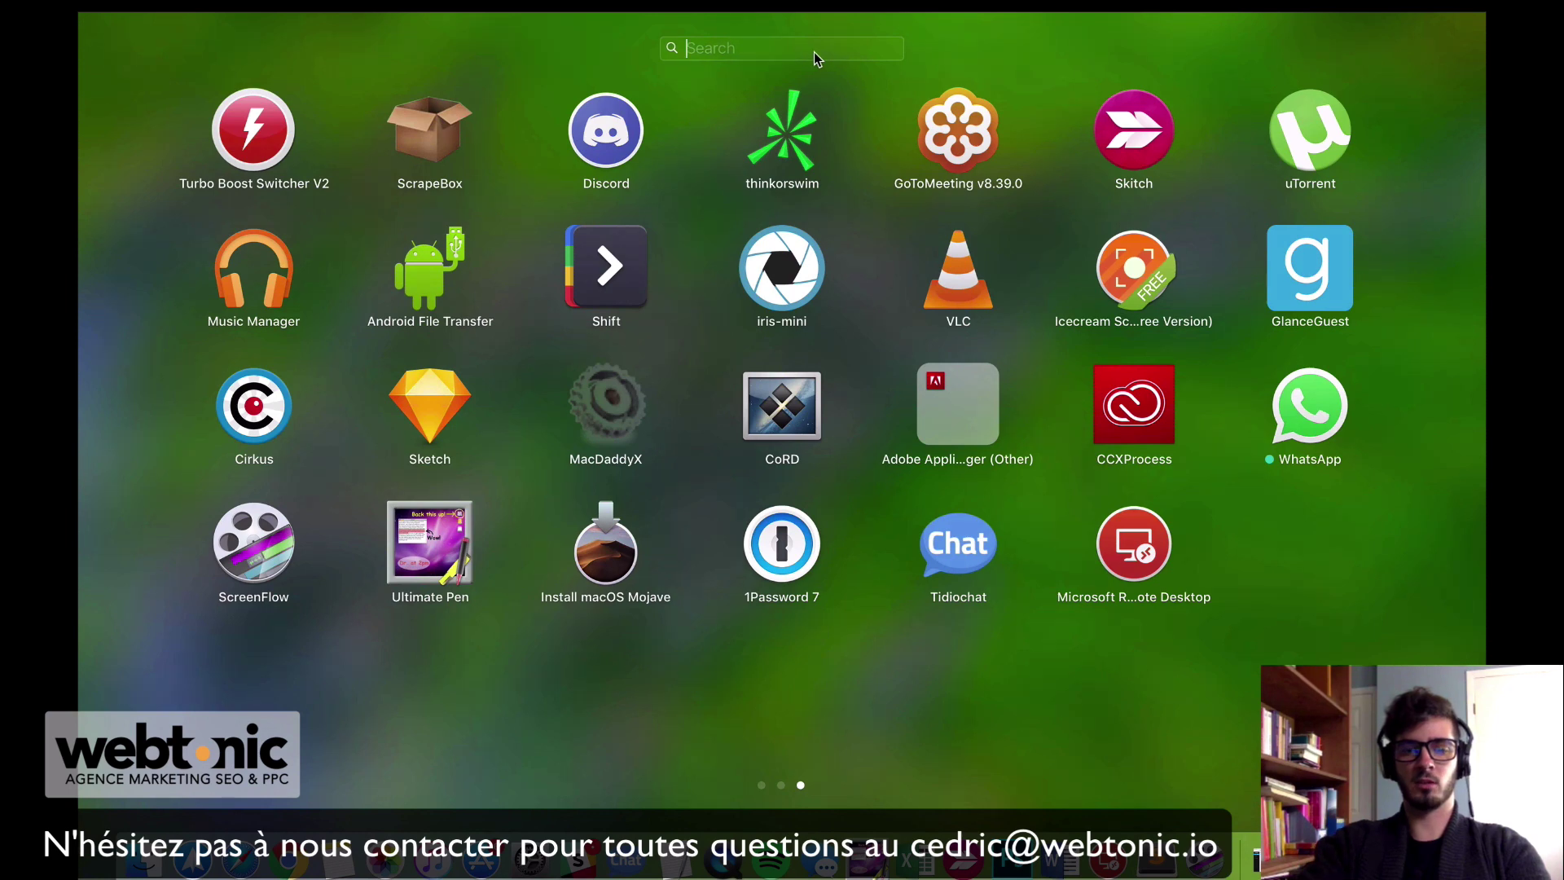
{"action": "type", "text": "adwor"}
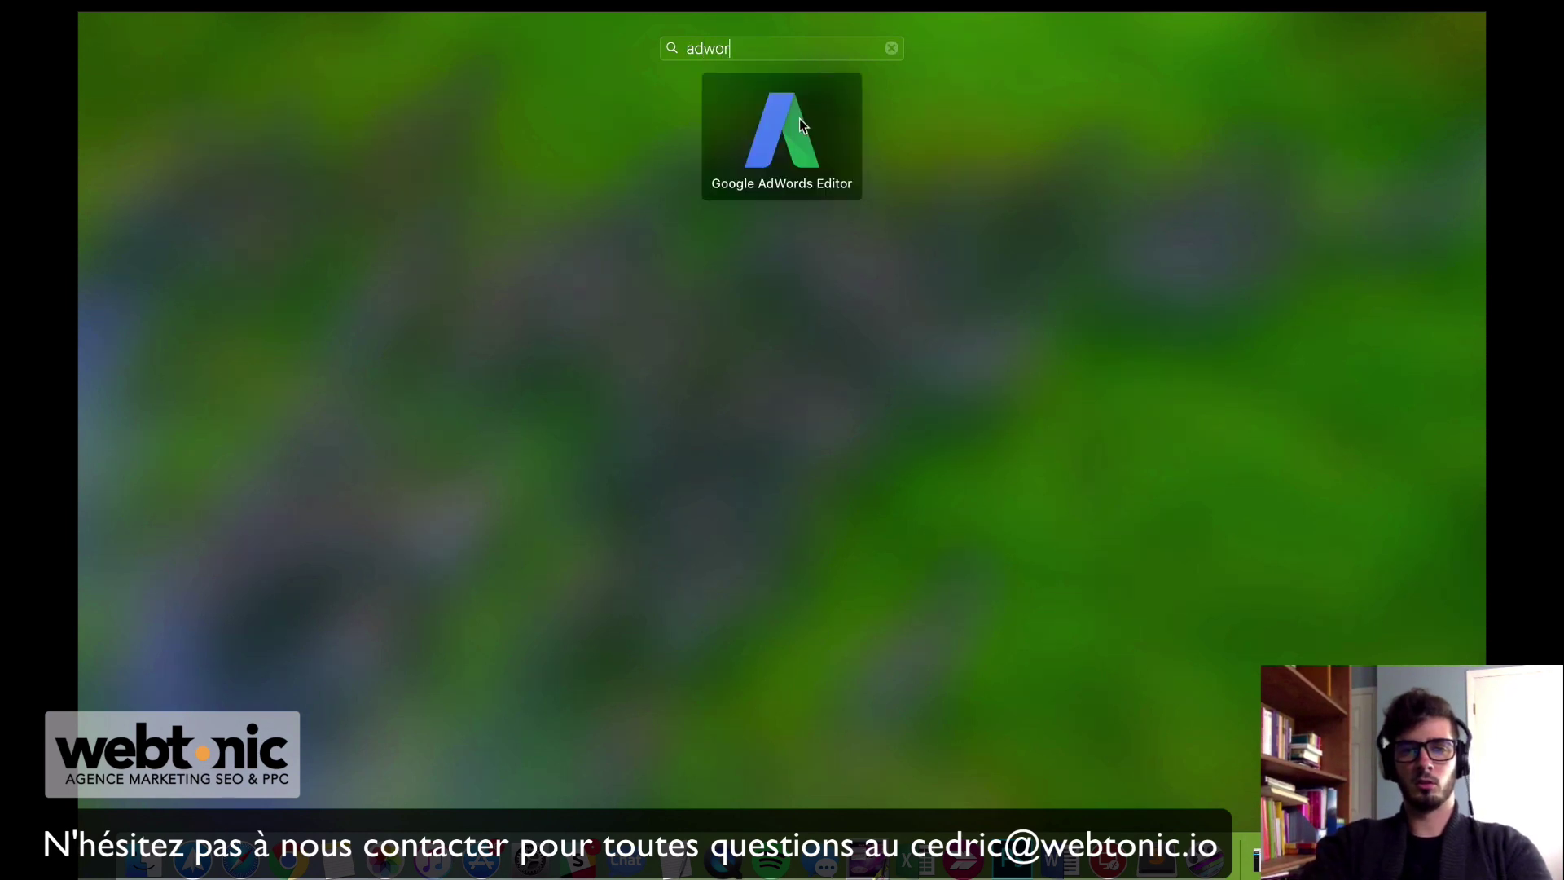
{"action": "left_click", "coordinate": [800, 120]}
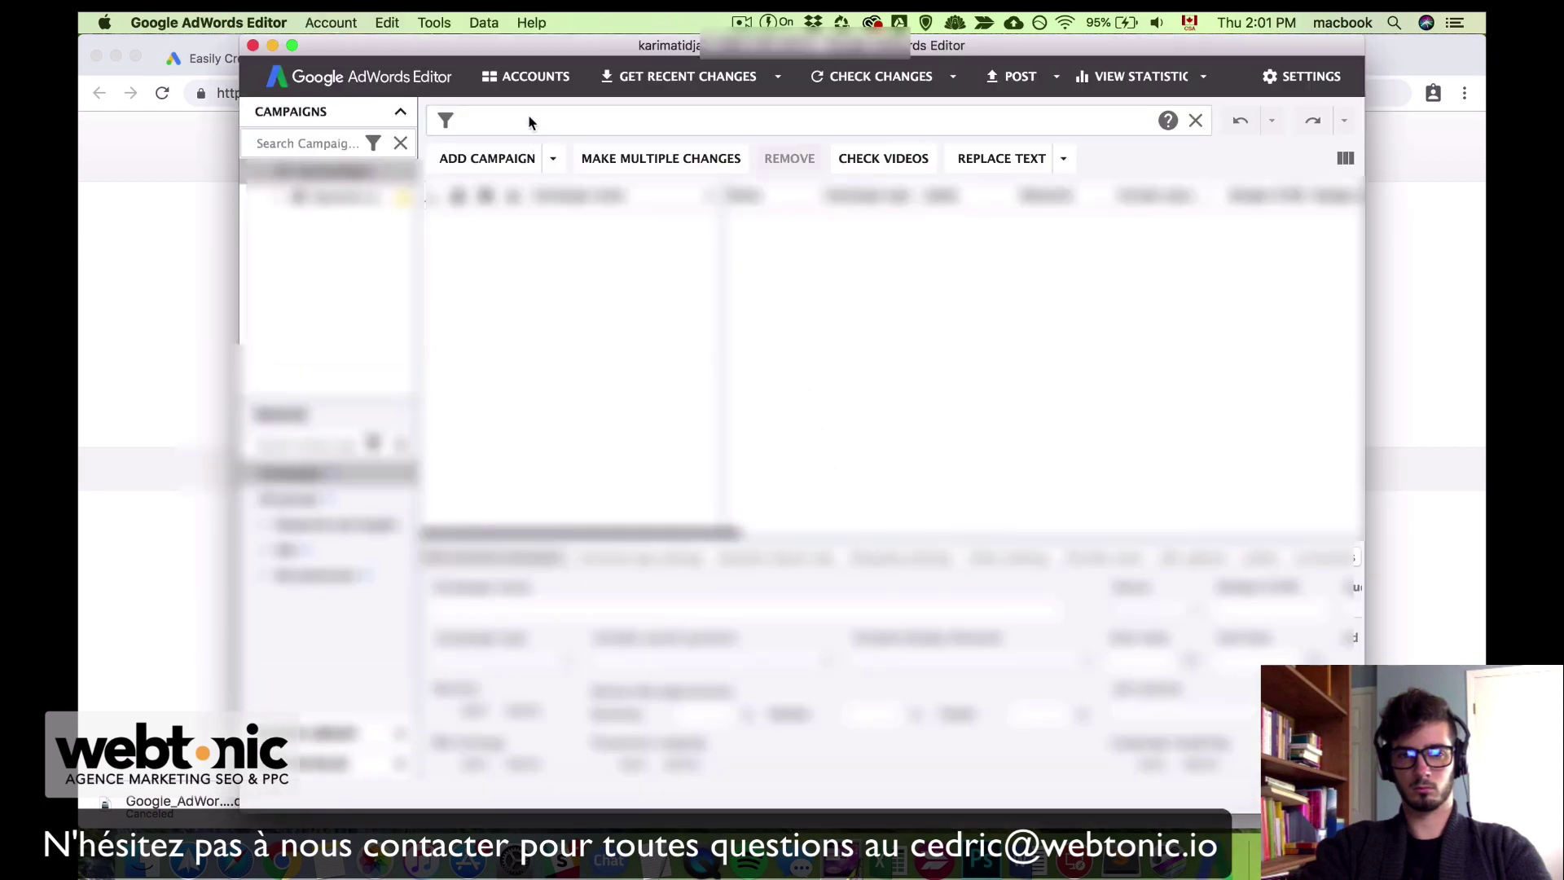
Step: Add a new account in the Accounts manager, choosing to sign in through the web browser
{"action": "left_click", "coordinate": [530, 81]}
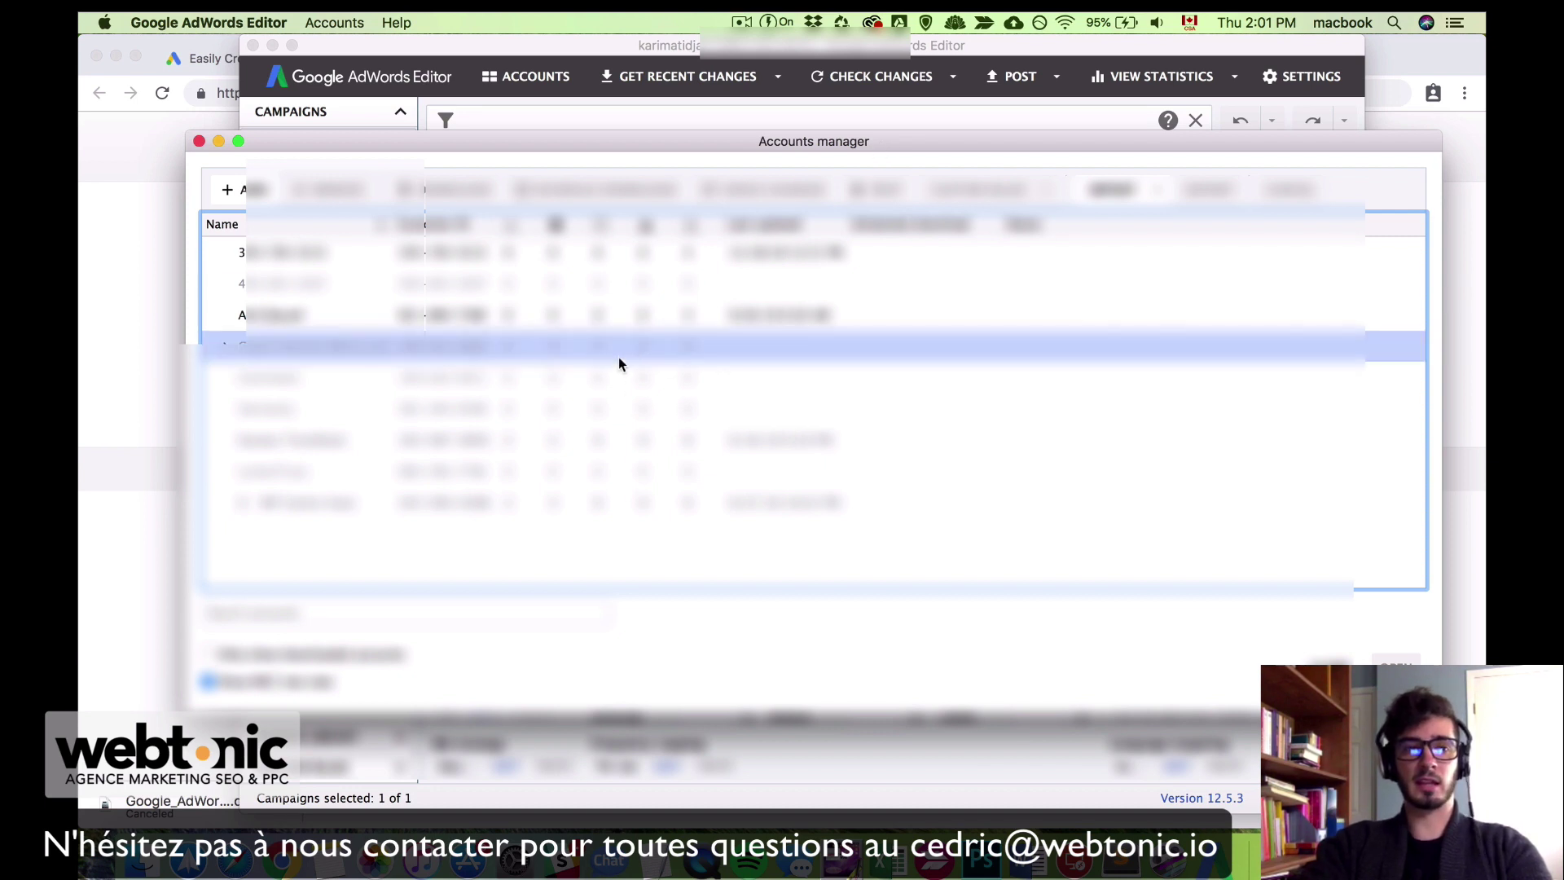
{"action": "left_click", "coordinate": [252, 191]}
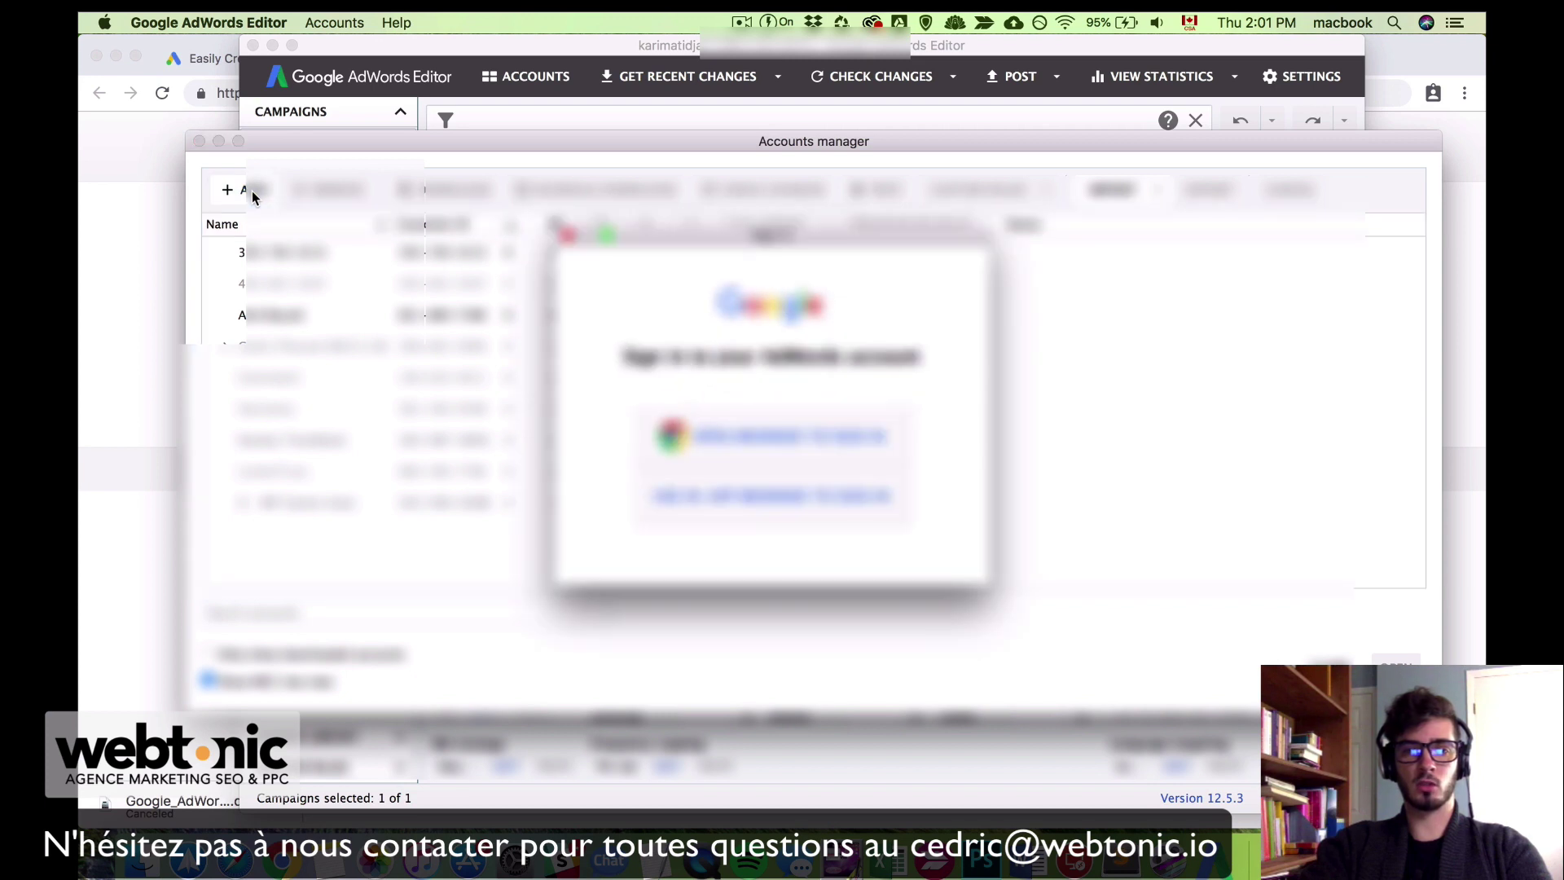
{"action": "left_click", "coordinate": [806, 439]}
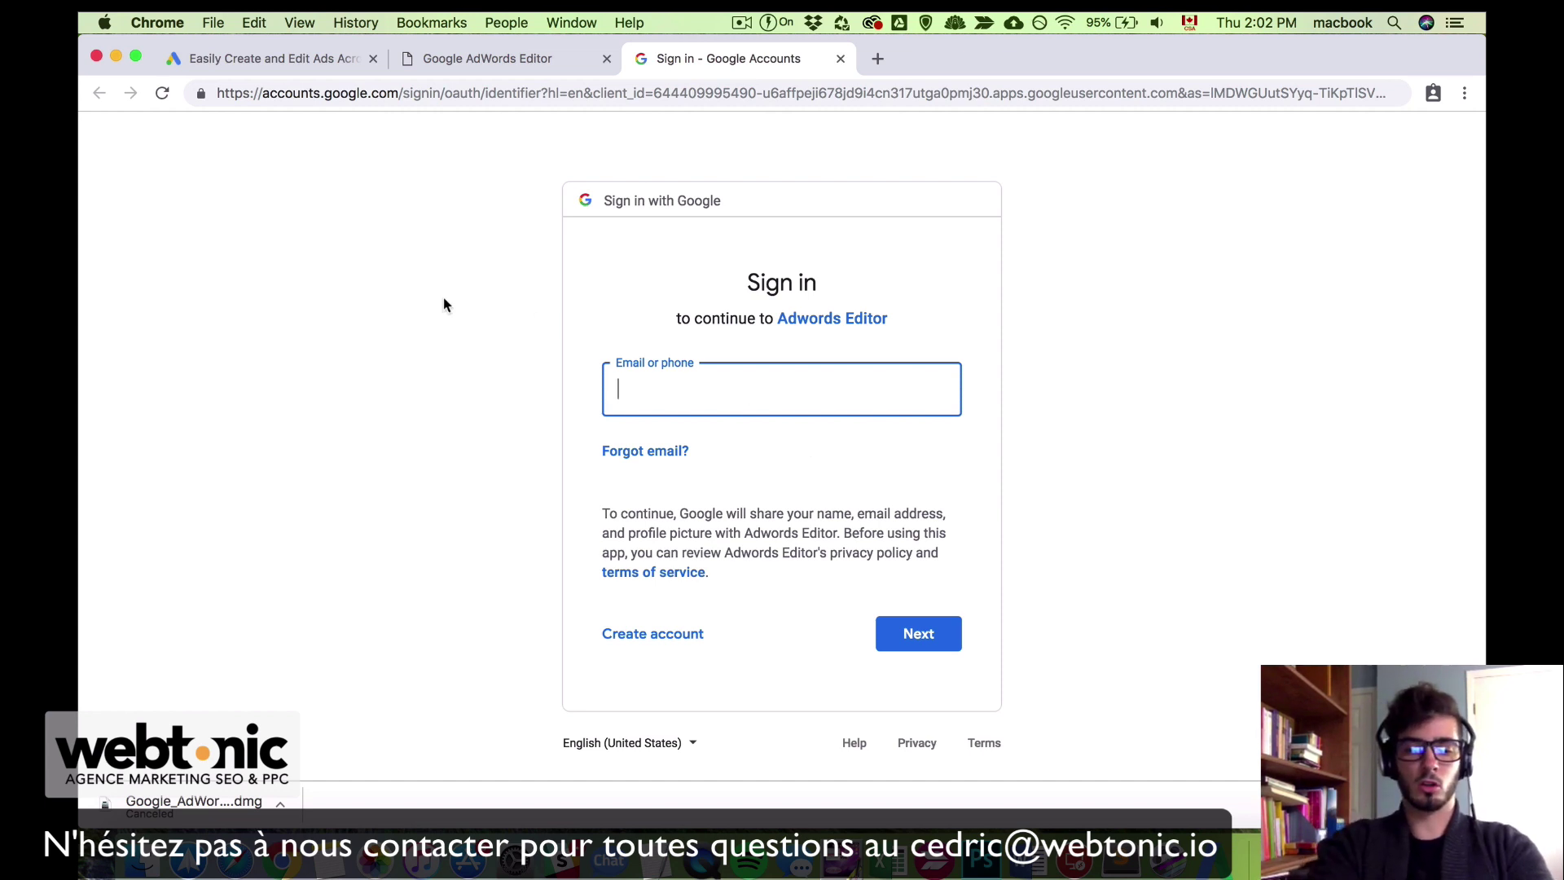
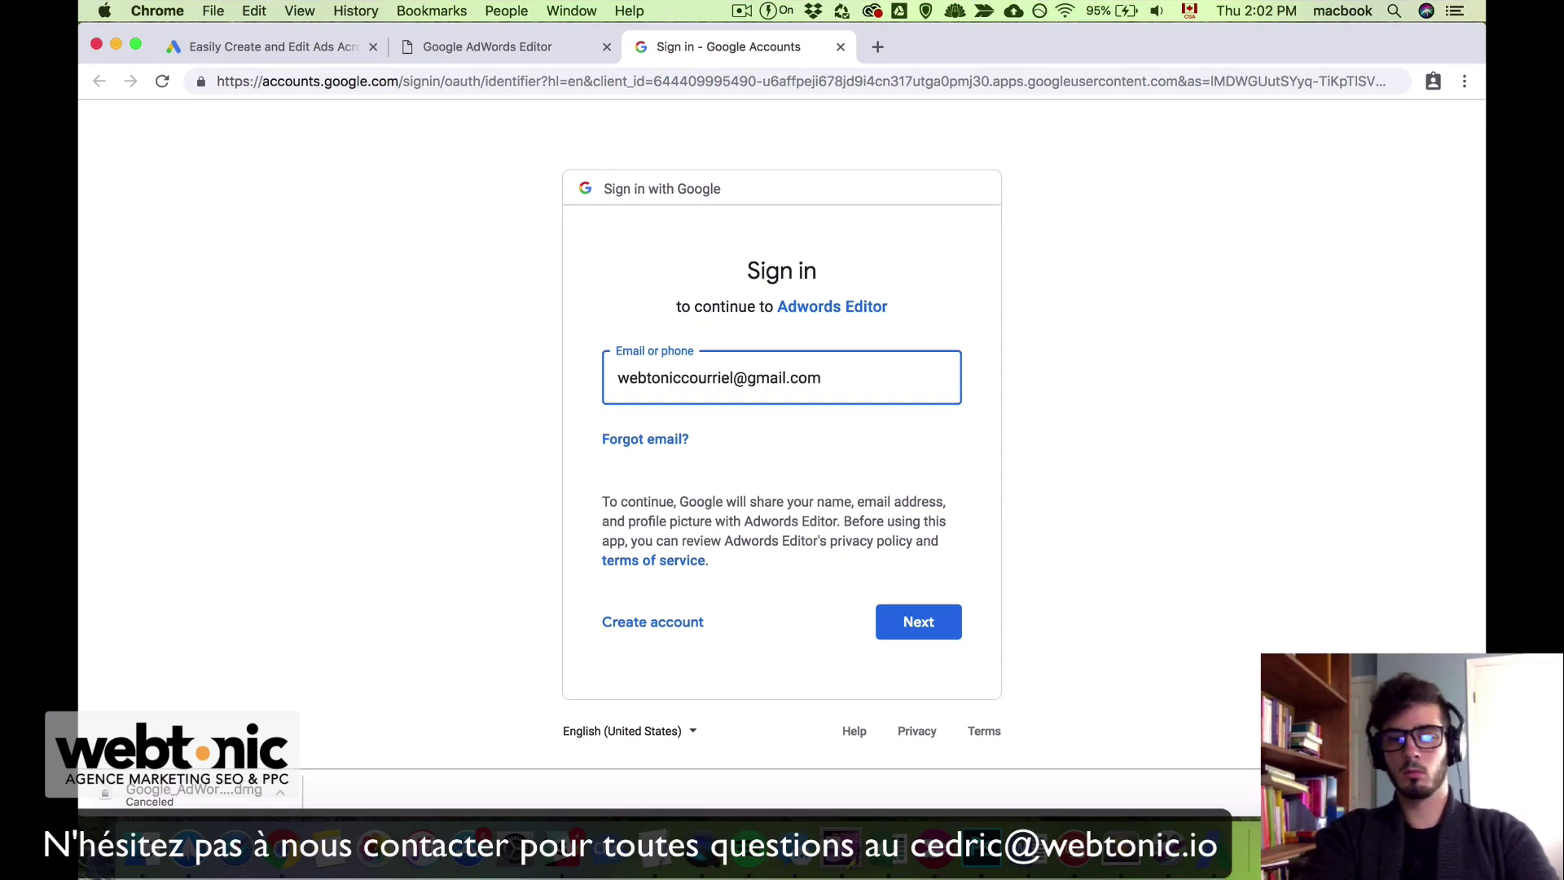
Step: Sign in with the Google account's e-mail and password, and allow AdWords Editor access
{"action": "key", "text": "Return"}
{"action": "type", "text": "********"}
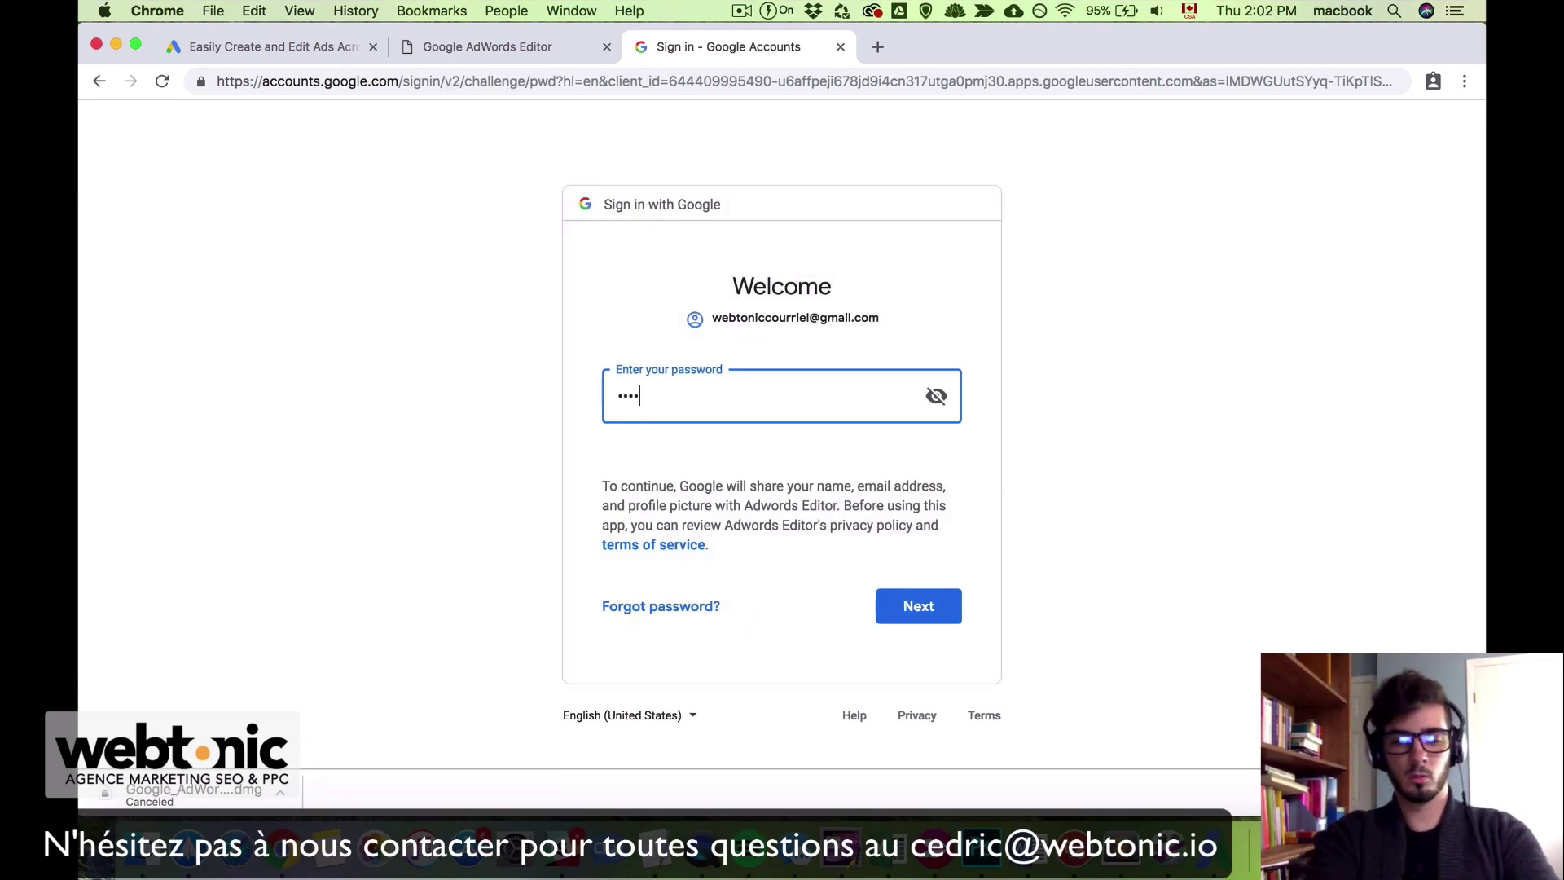
{"action": "key", "text": "Return"}
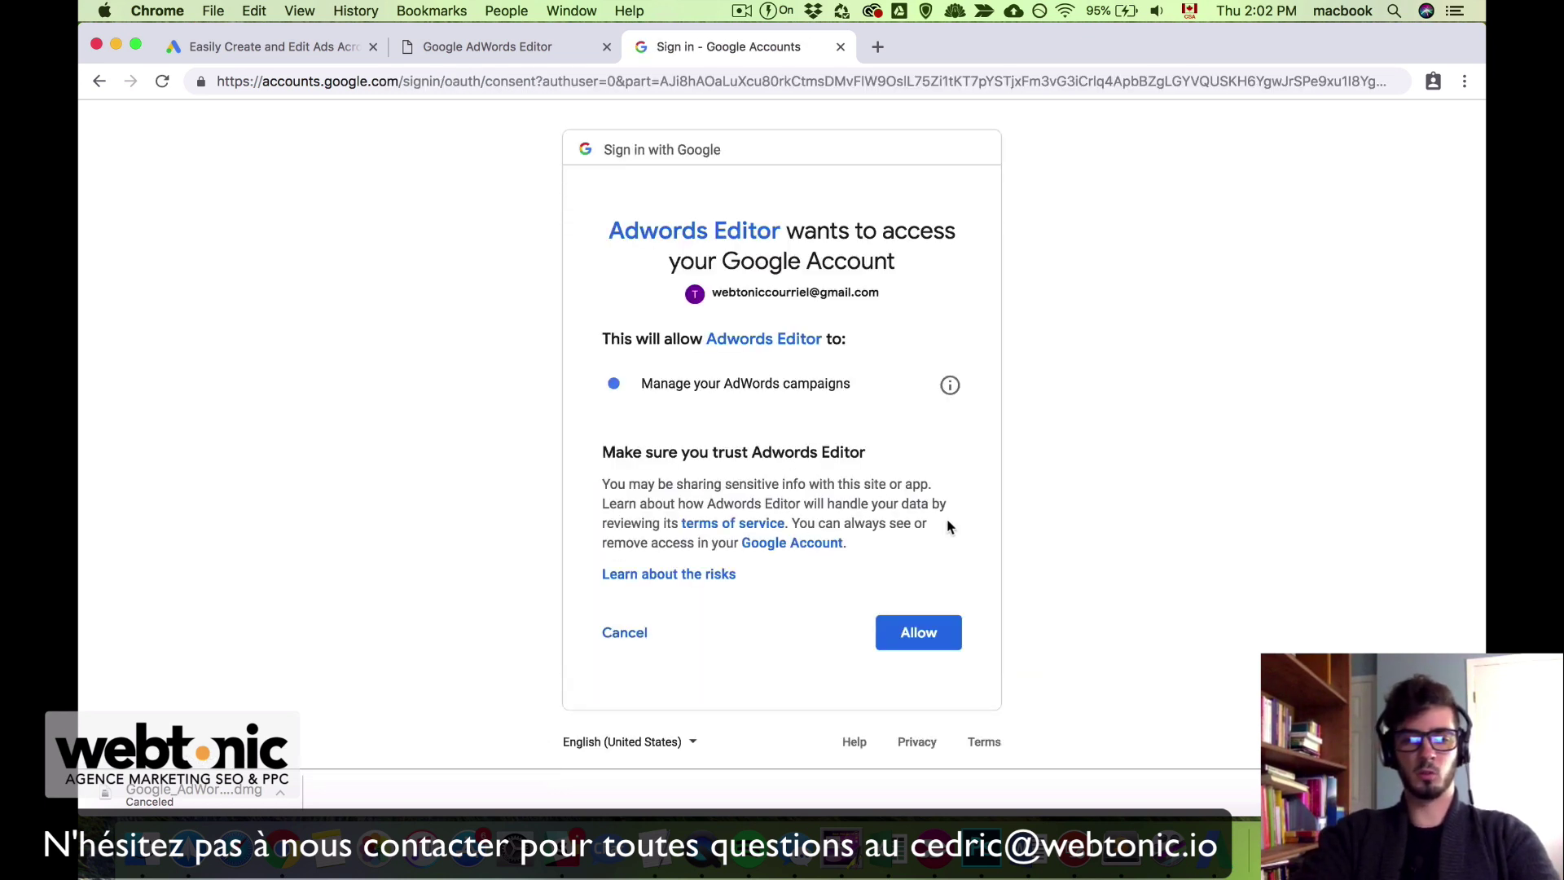
{"action": "left_click", "coordinate": [935, 635]}
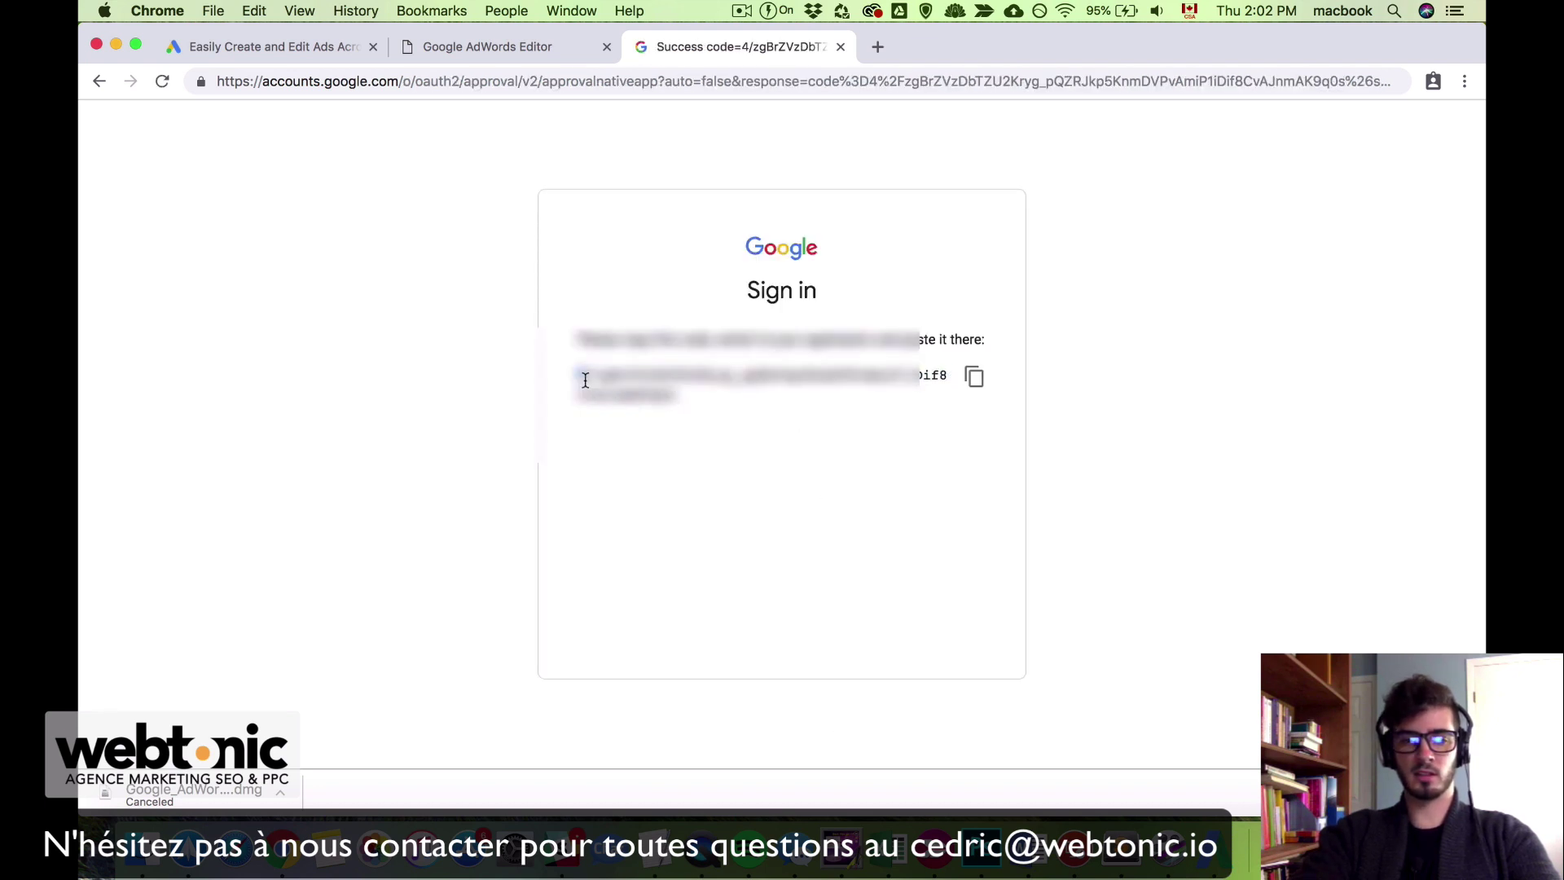
Step: Copy the authentication code into AdWords Editor's sign-in prompt
{"action": "left_click_drag", "start_coordinate": [579, 373], "coordinate": [683, 401]}
{"action": "key", "text": "super+c"}
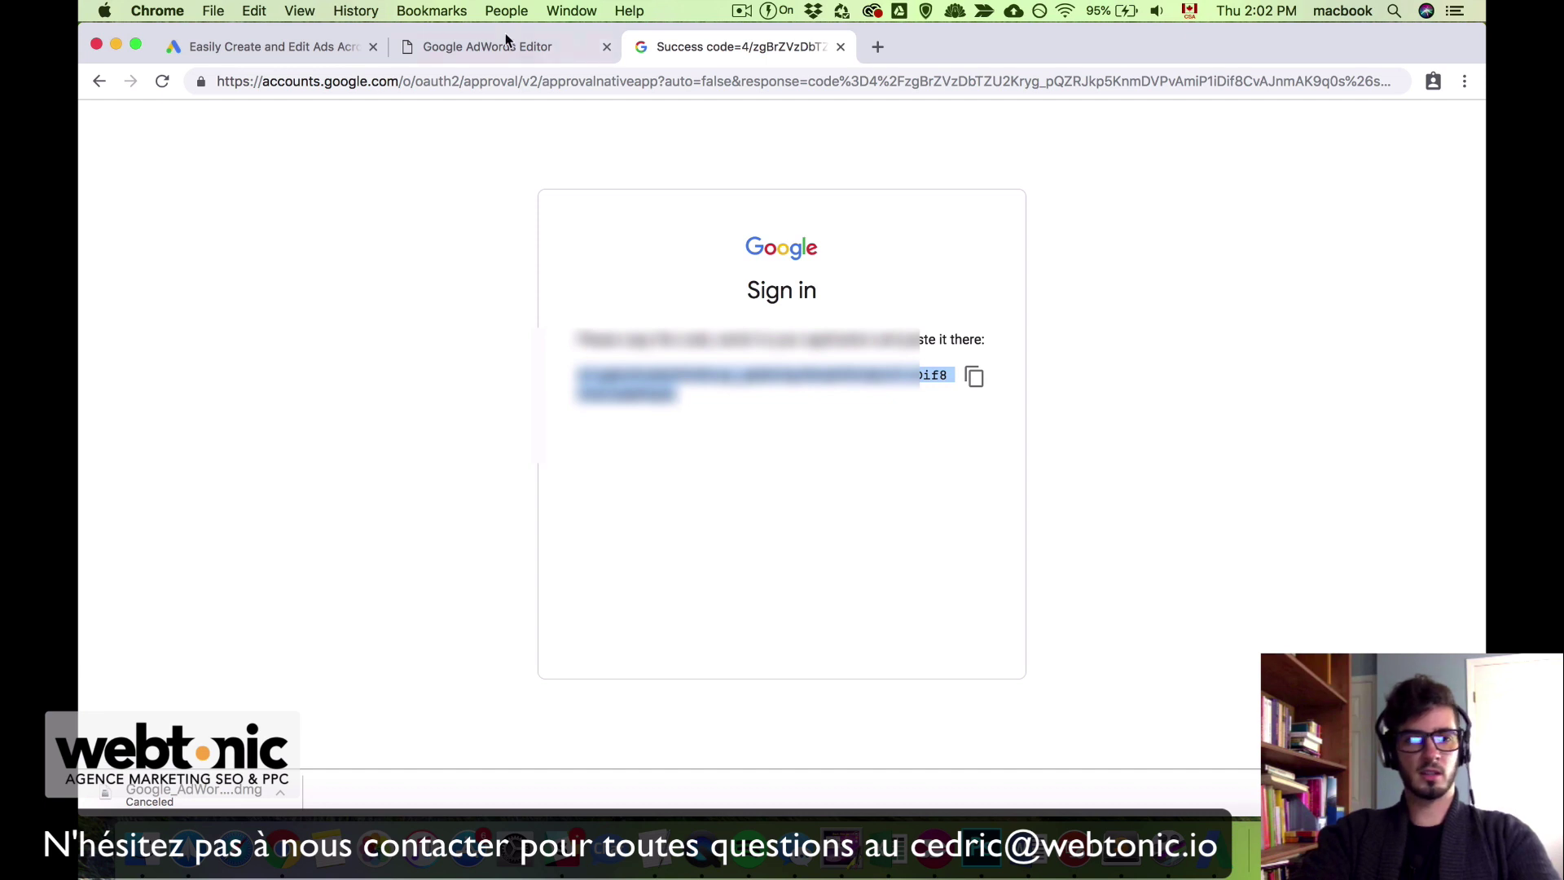
{"action": "key", "text": "super+Tab"}
{"action": "key", "text": "super+v"}
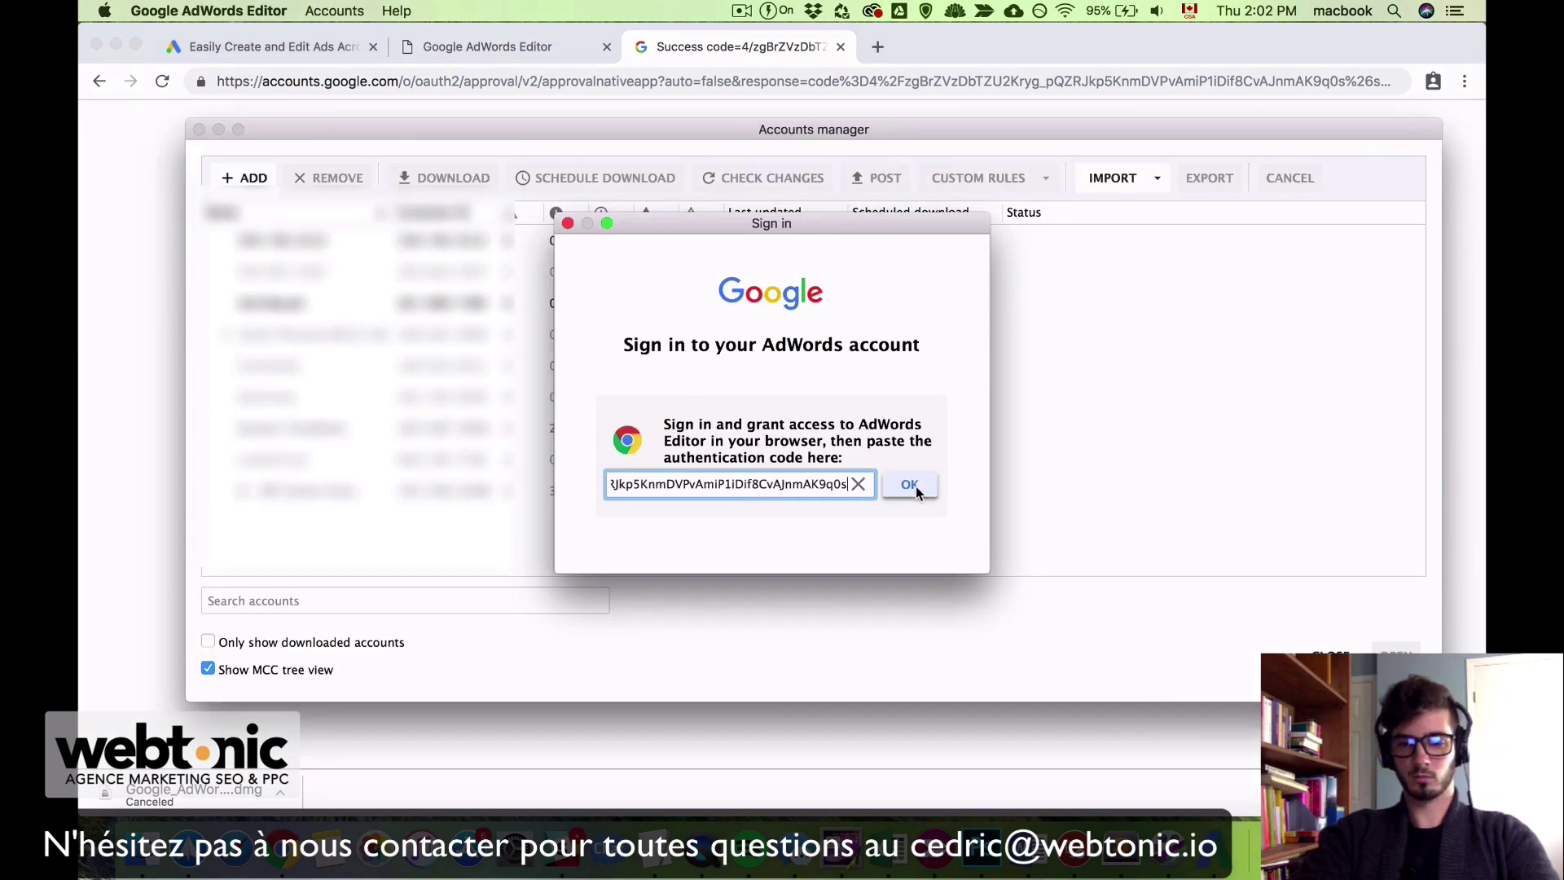
Step: Submit the authentication code and download all campaigns for the account
{"action": "left_click", "coordinate": [910, 484]}
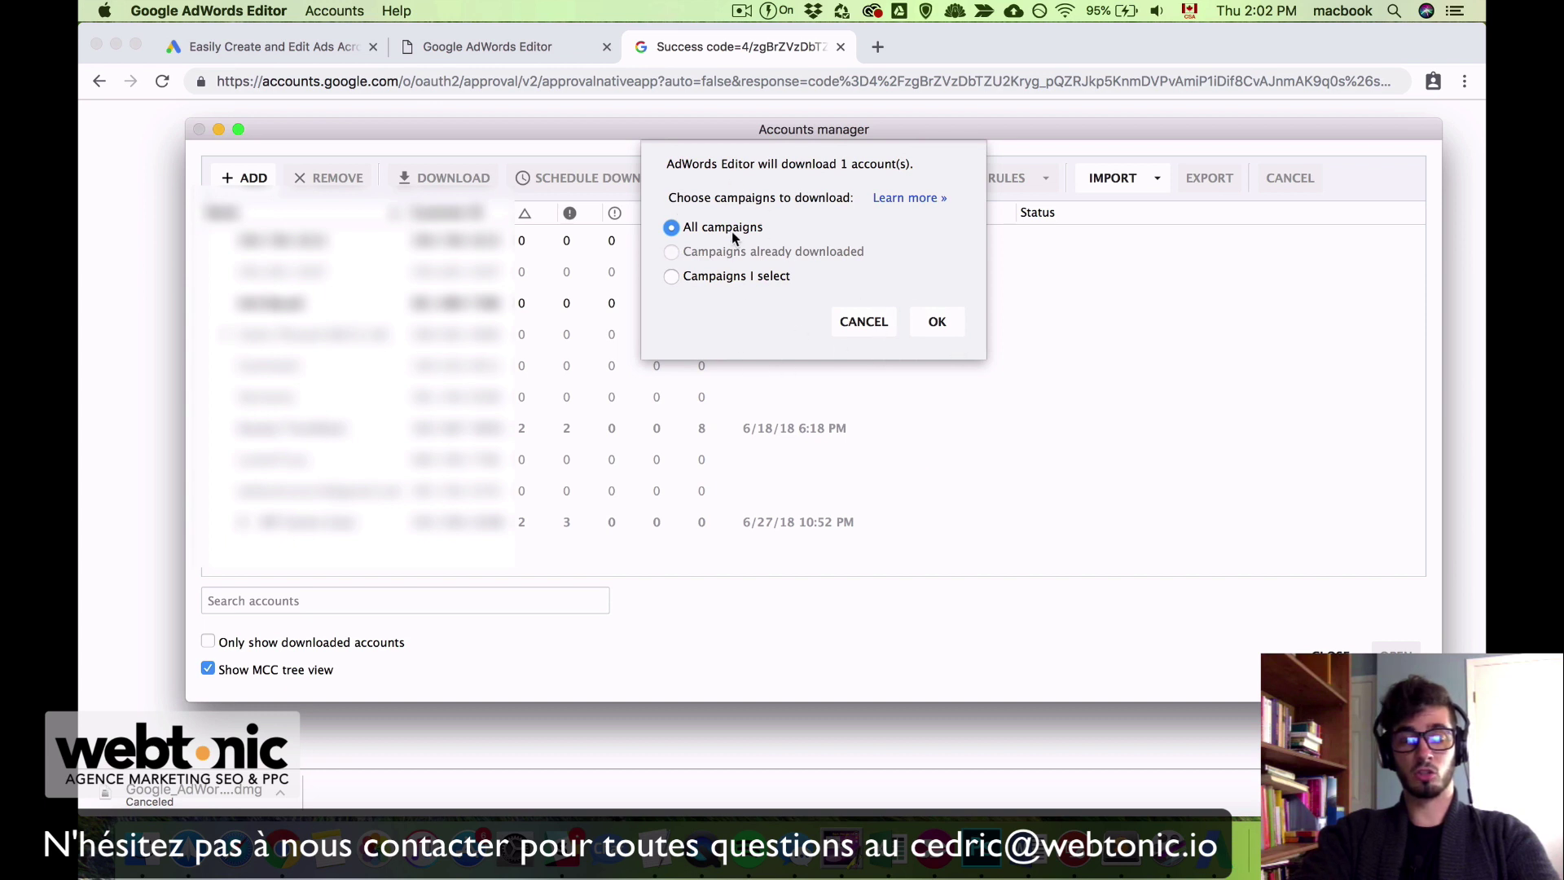
{"action": "left_click", "coordinate": [937, 322]}
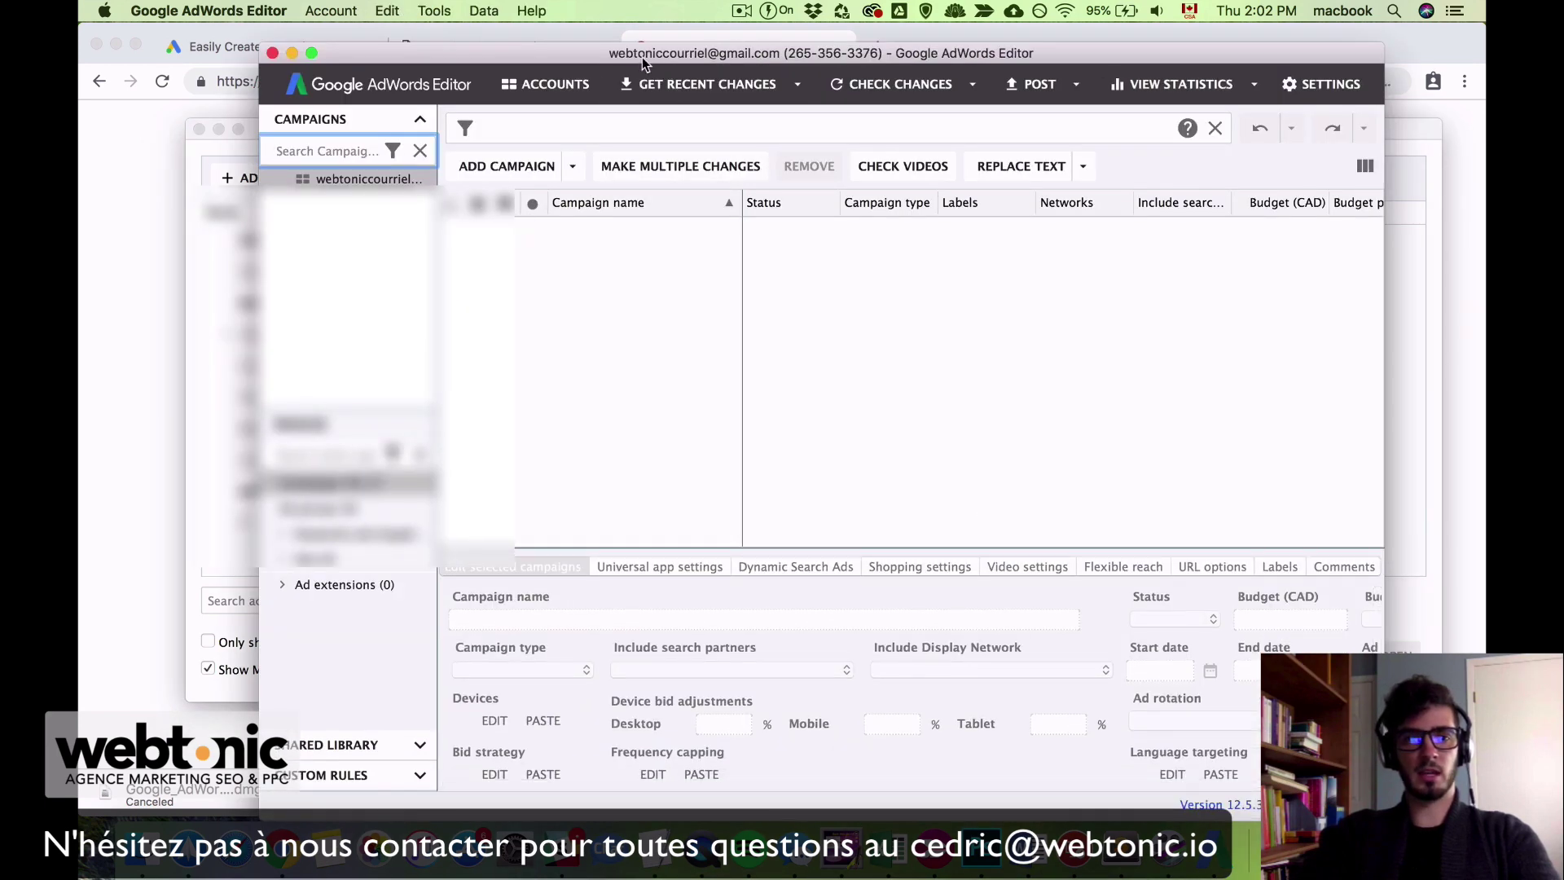
Step: Shift the AdWords Editor window slightly to the left
{"action": "mouse_move", "coordinate": [642, 57]}
{"action": "left_mouse_down"}
{"action": "mouse_move", "coordinate": [521, 55]}
{"action": "mouse_move", "coordinate": [626, 41]}
{"action": "left_mouse_up"}
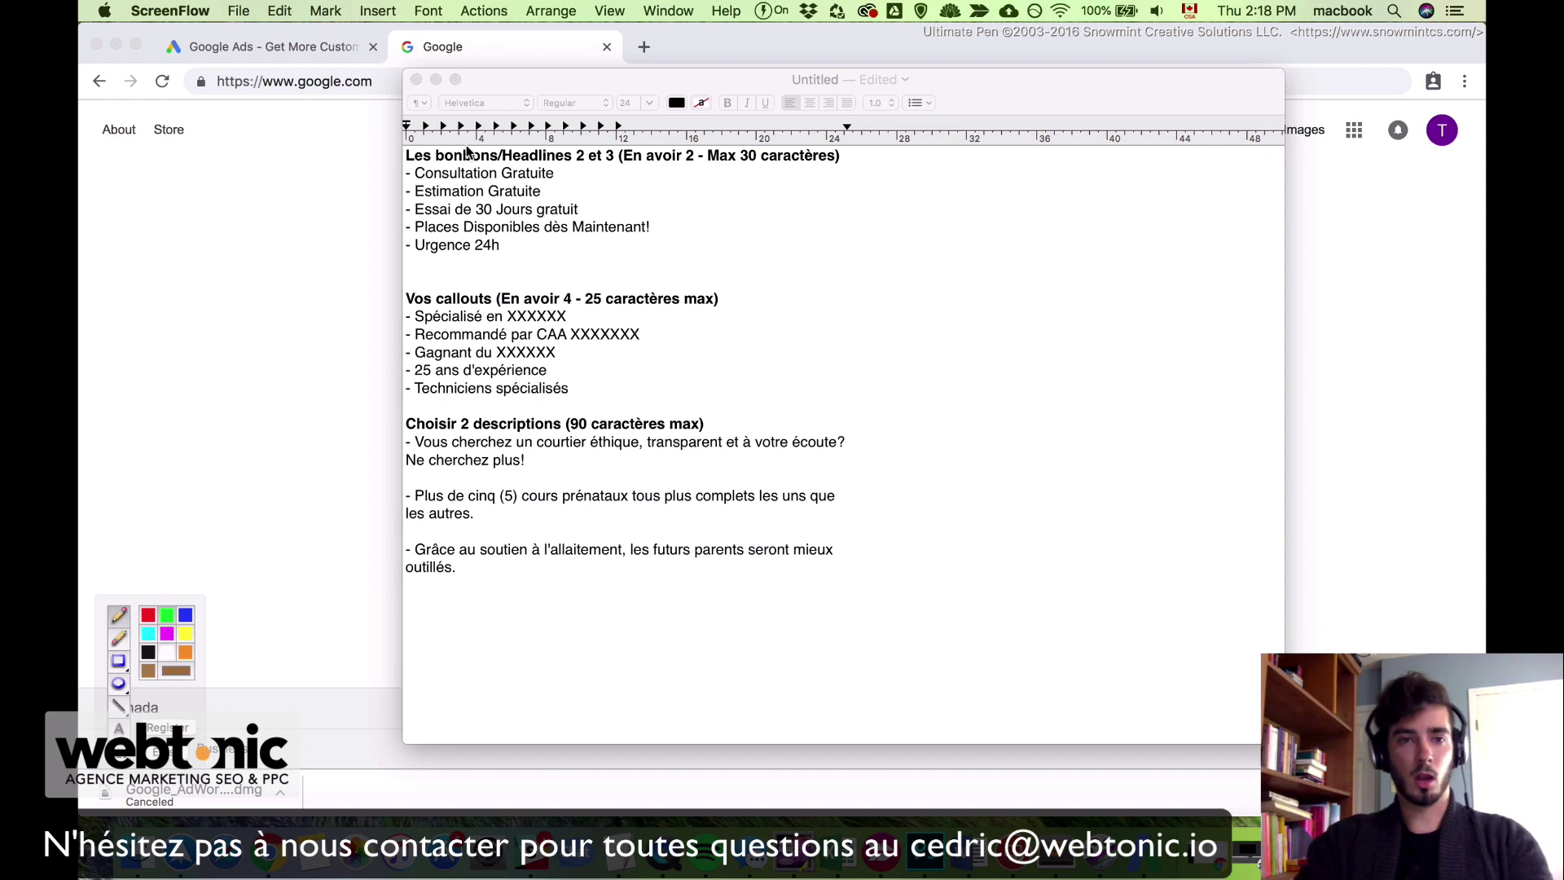
{"action": "key", "text": "ctrl+shift+p"}
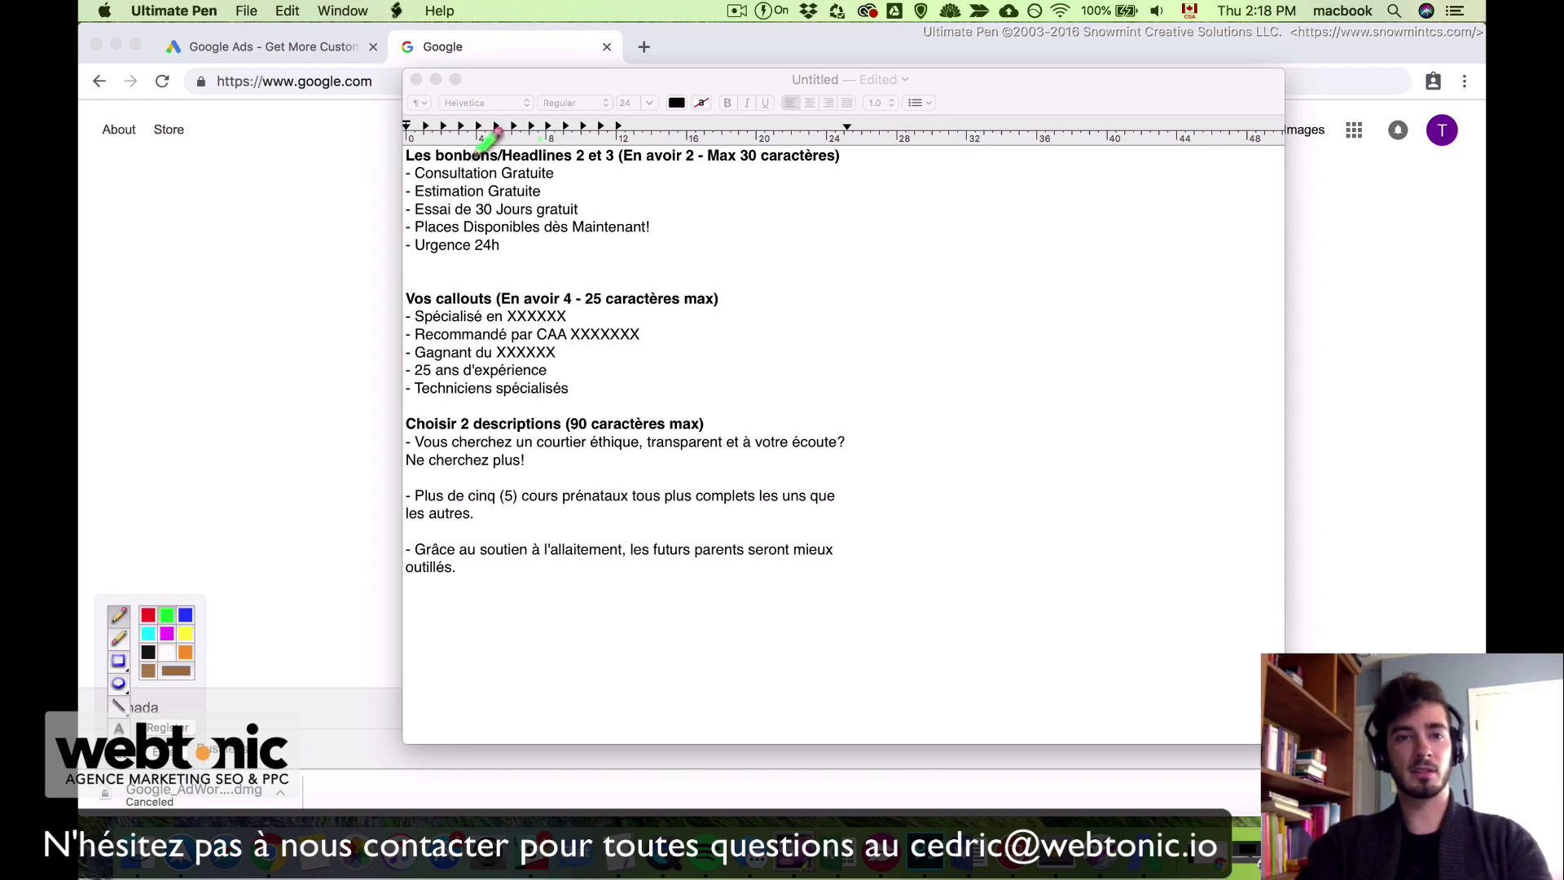
{"action": "left_click_drag", "start_coordinate": [436, 163], "coordinate": [632, 166]}
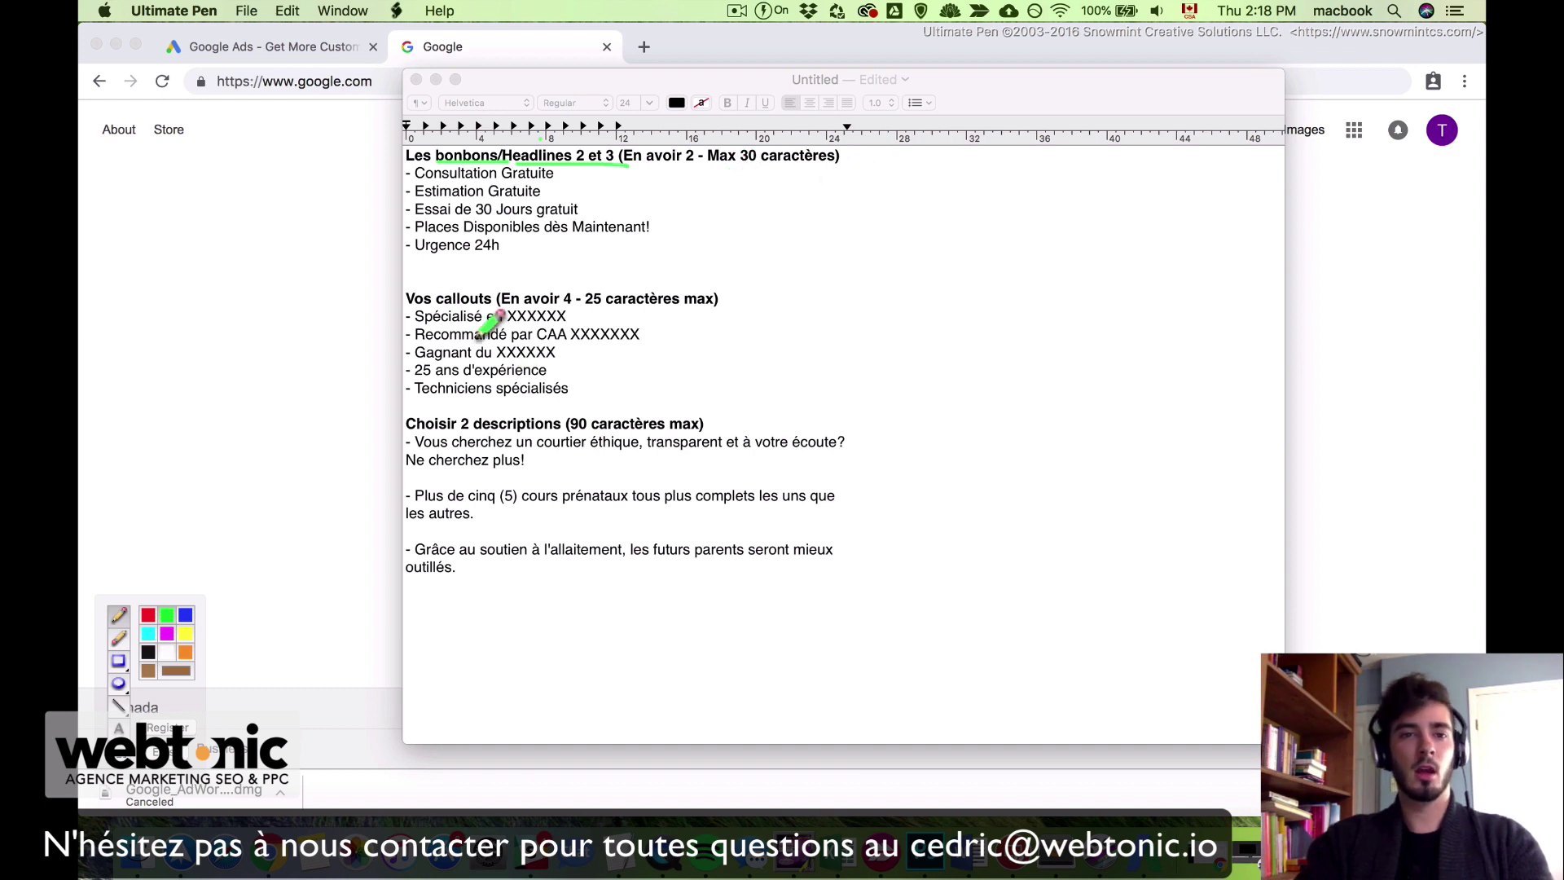
{"action": "left_click_drag", "start_coordinate": [407, 308], "coordinate": [493, 307]}
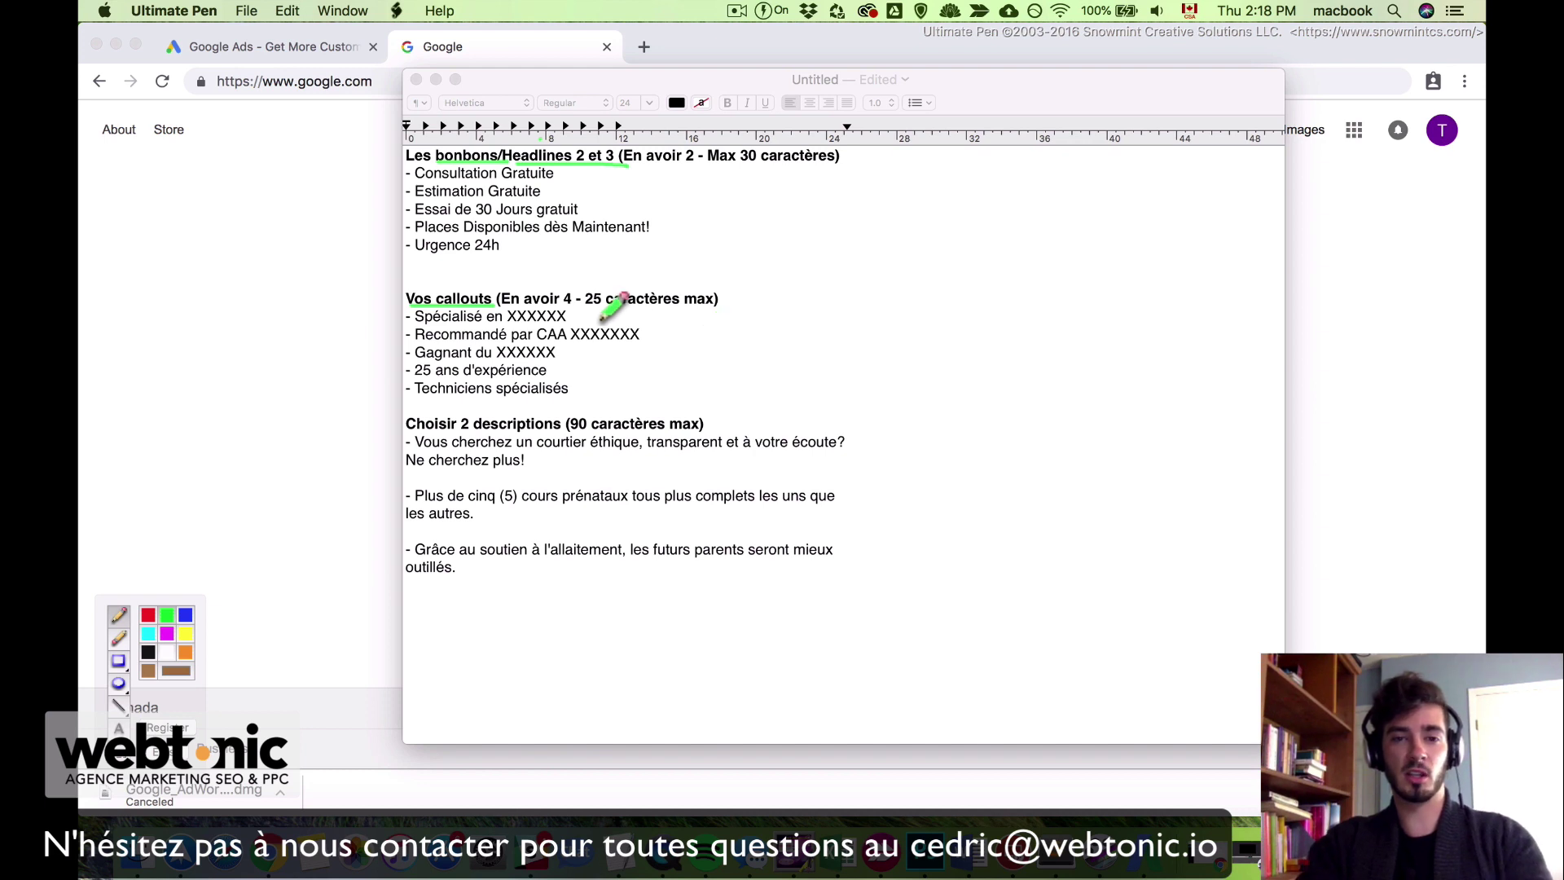
{"action": "left_click_drag", "start_coordinate": [587, 307], "coordinate": [751, 304]}
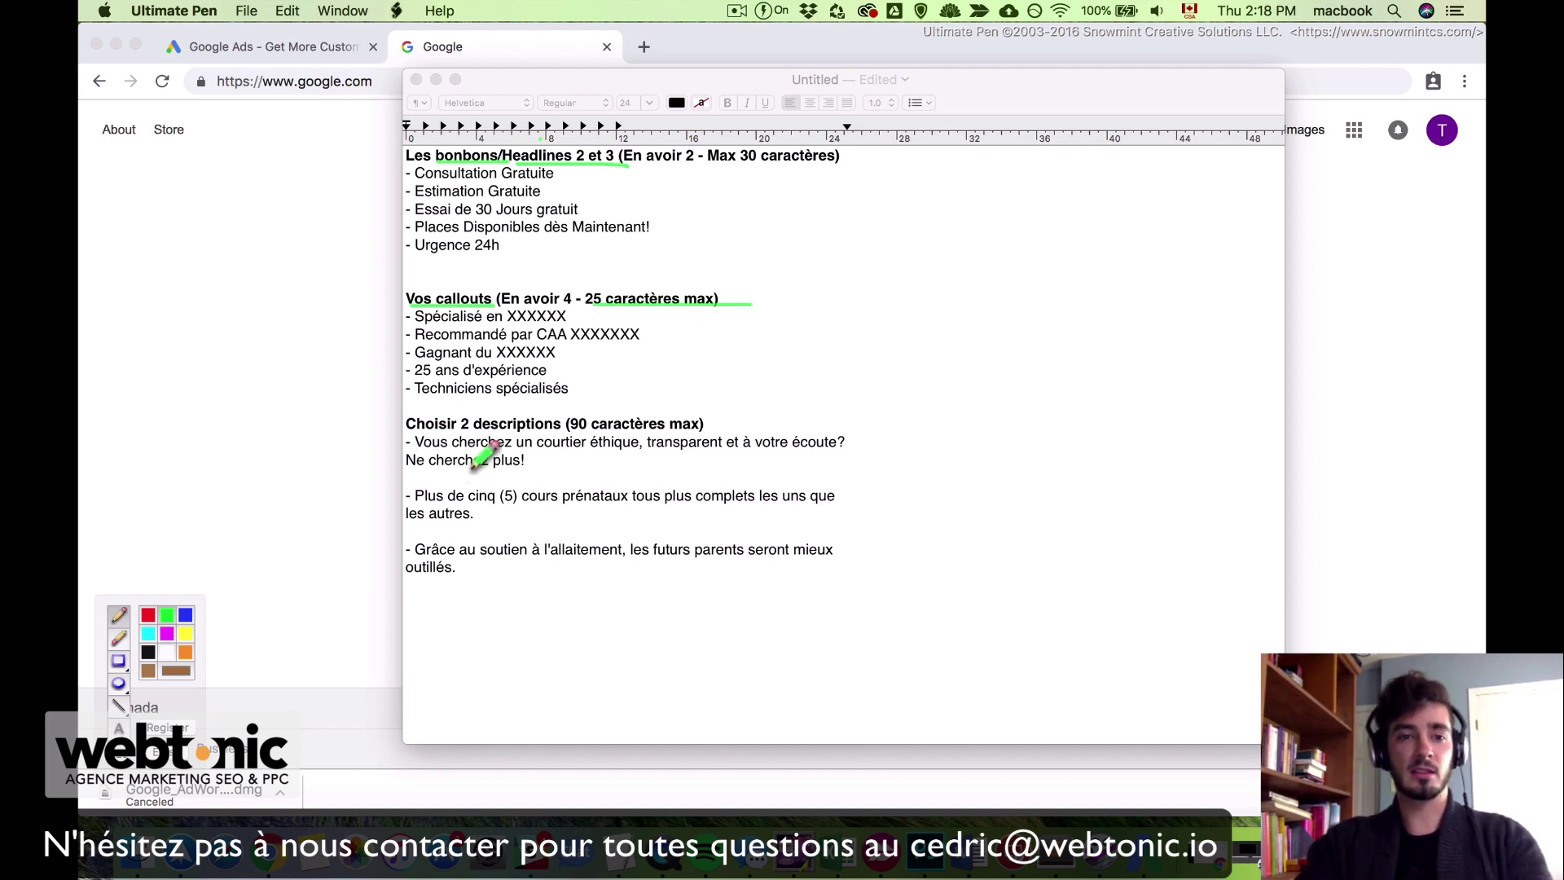
{"action": "mouse_move", "coordinate": [408, 432]}
{"action": "left_mouse_down"}
{"action": "mouse_move", "coordinate": [562, 433]}
{"action": "mouse_move", "coordinate": [624, 456]}
{"action": "mouse_move", "coordinate": [709, 426]}
{"action": "mouse_move", "coordinate": [574, 415]}
{"action": "left_mouse_up"}
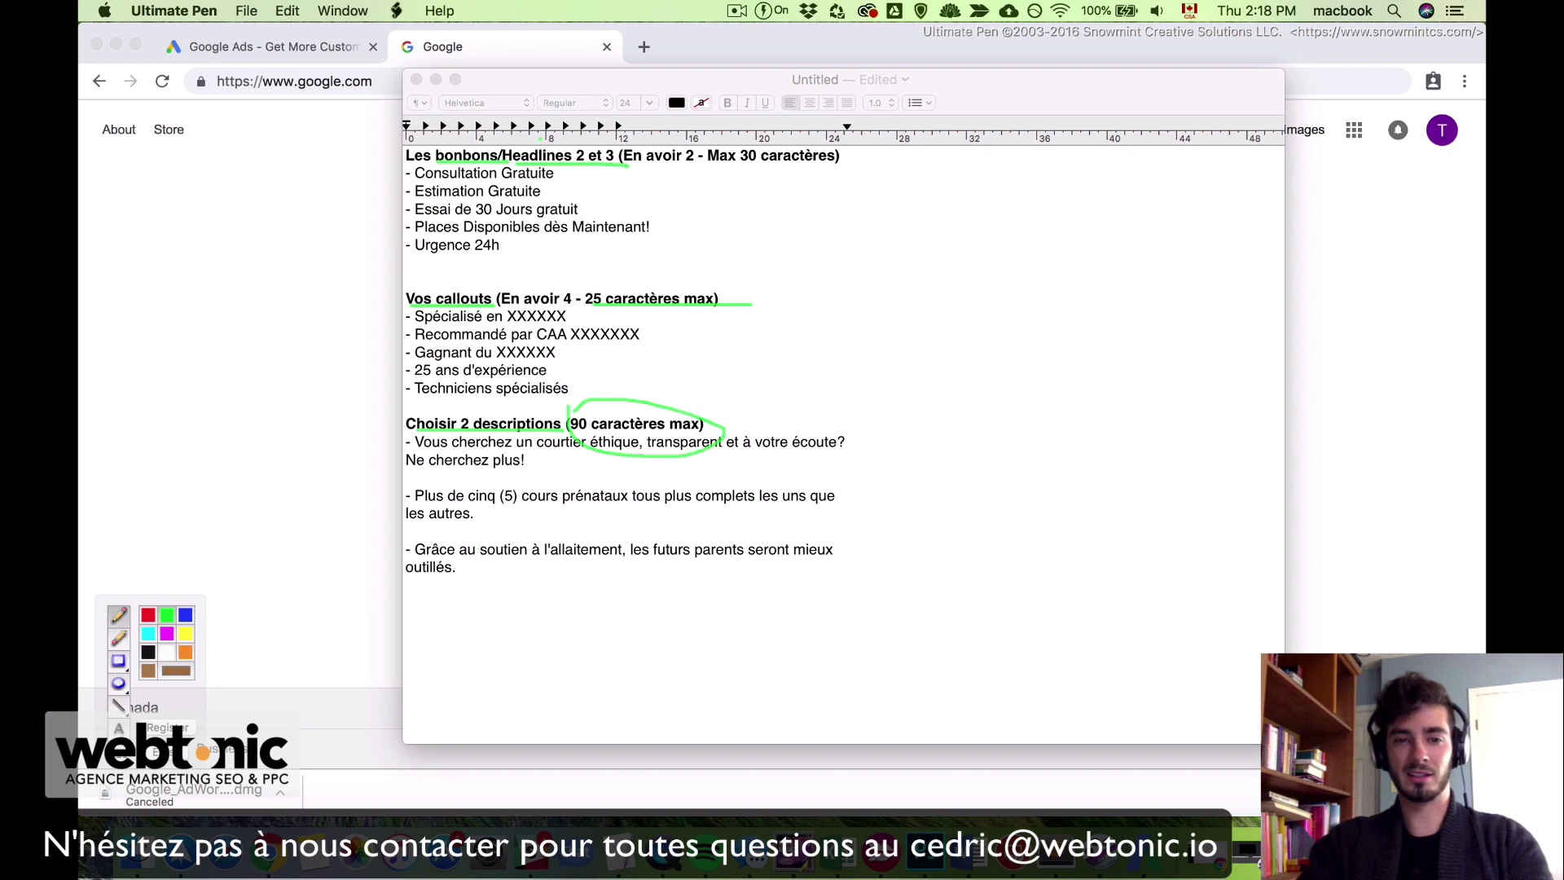
{"action": "key", "text": "Escape"}
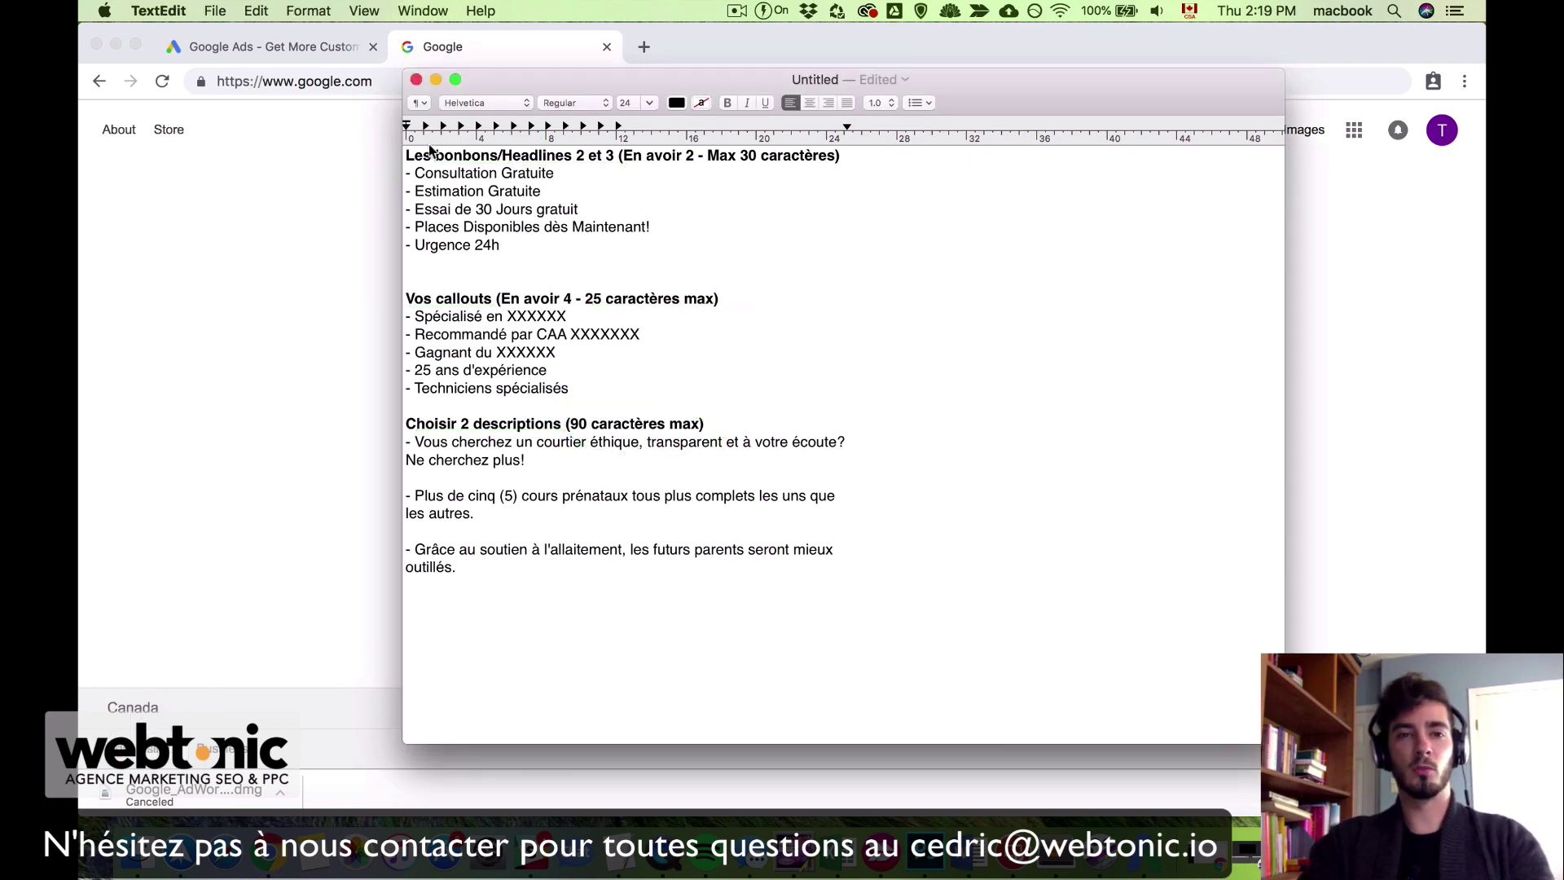
{"action": "left_click_drag", "start_coordinate": [407, 156], "coordinate": [614, 160]}
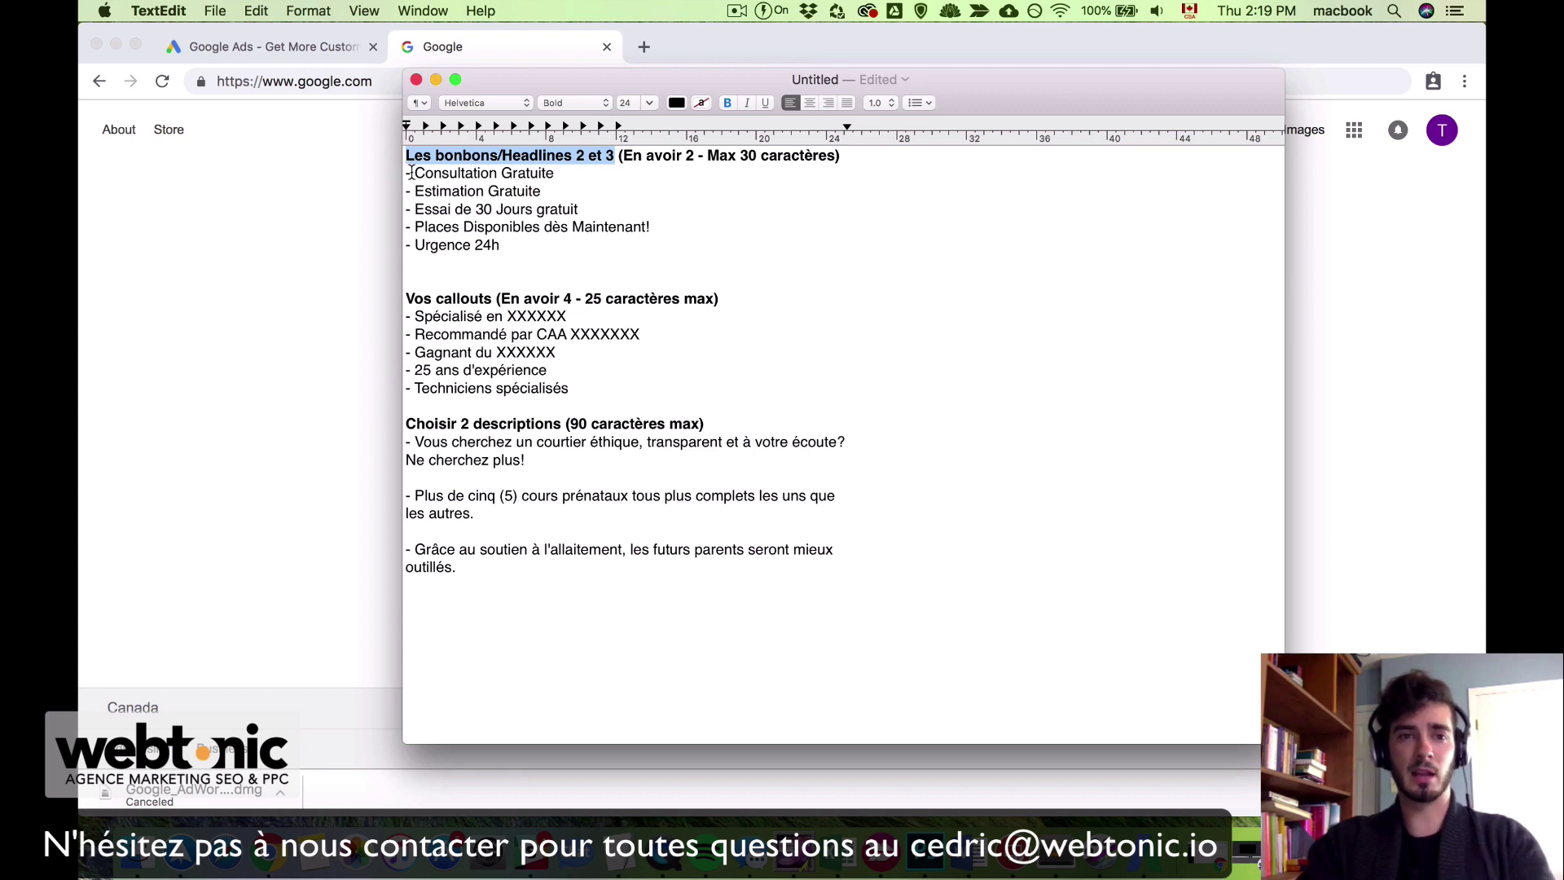
{"action": "left_click_drag", "start_coordinate": [411, 173], "coordinate": [567, 173]}
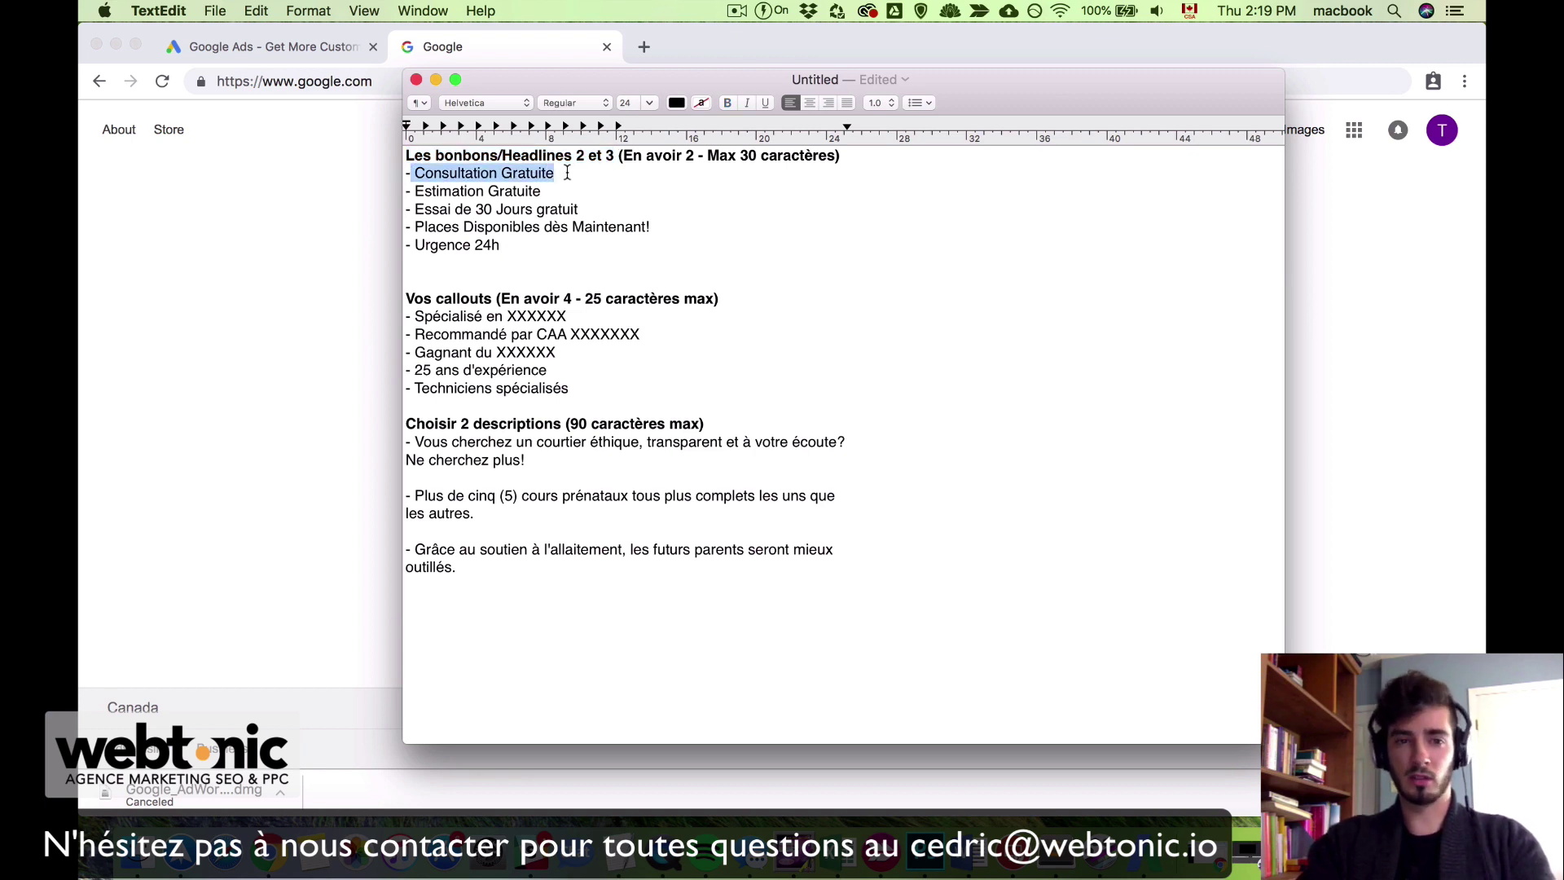
{"action": "left_click", "coordinate": [567, 172]}
{"action": "left_click_drag", "start_coordinate": [414, 191], "coordinate": [556, 189]}
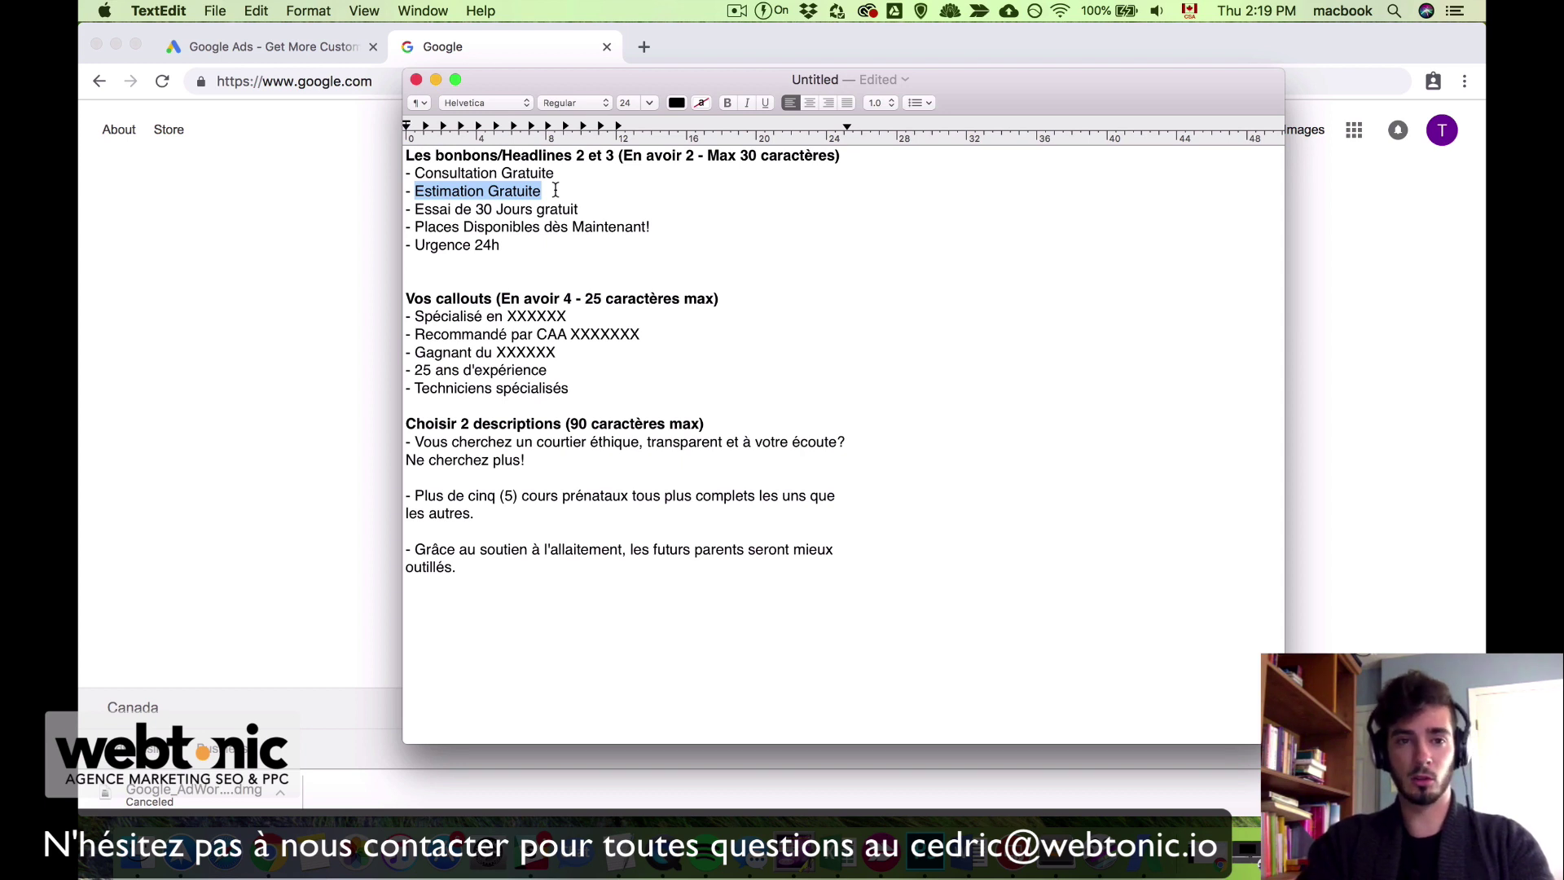
{"action": "left_click", "coordinate": [556, 190]}
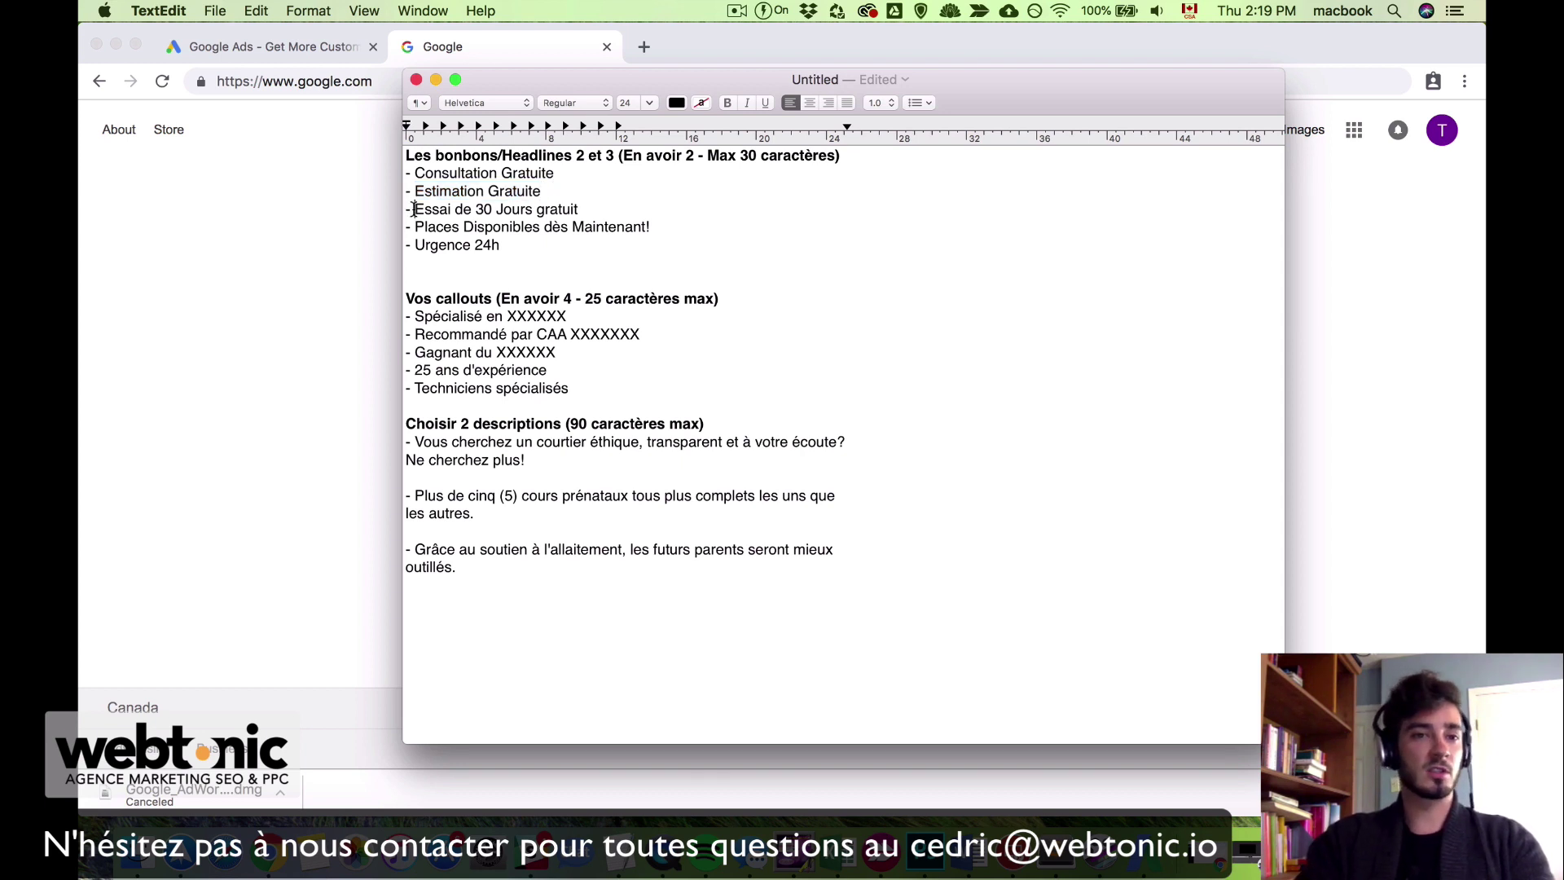
{"action": "left_click_drag", "start_coordinate": [415, 208], "coordinate": [601, 211]}
{"action": "left_click", "coordinate": [601, 211]}
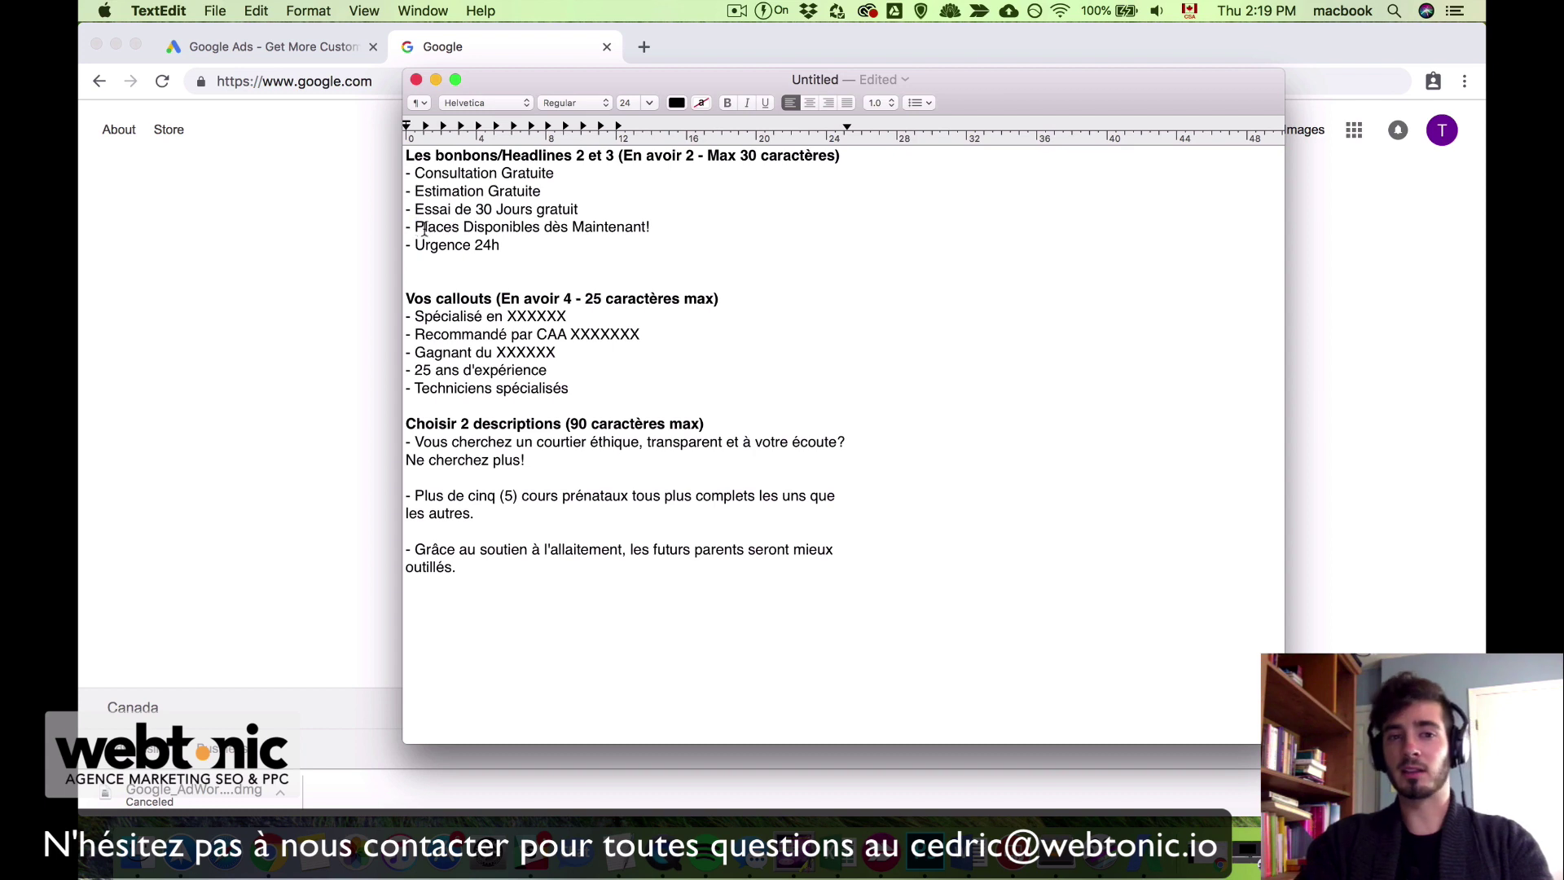
{"action": "left_click_drag", "start_coordinate": [417, 228], "coordinate": [666, 228]}
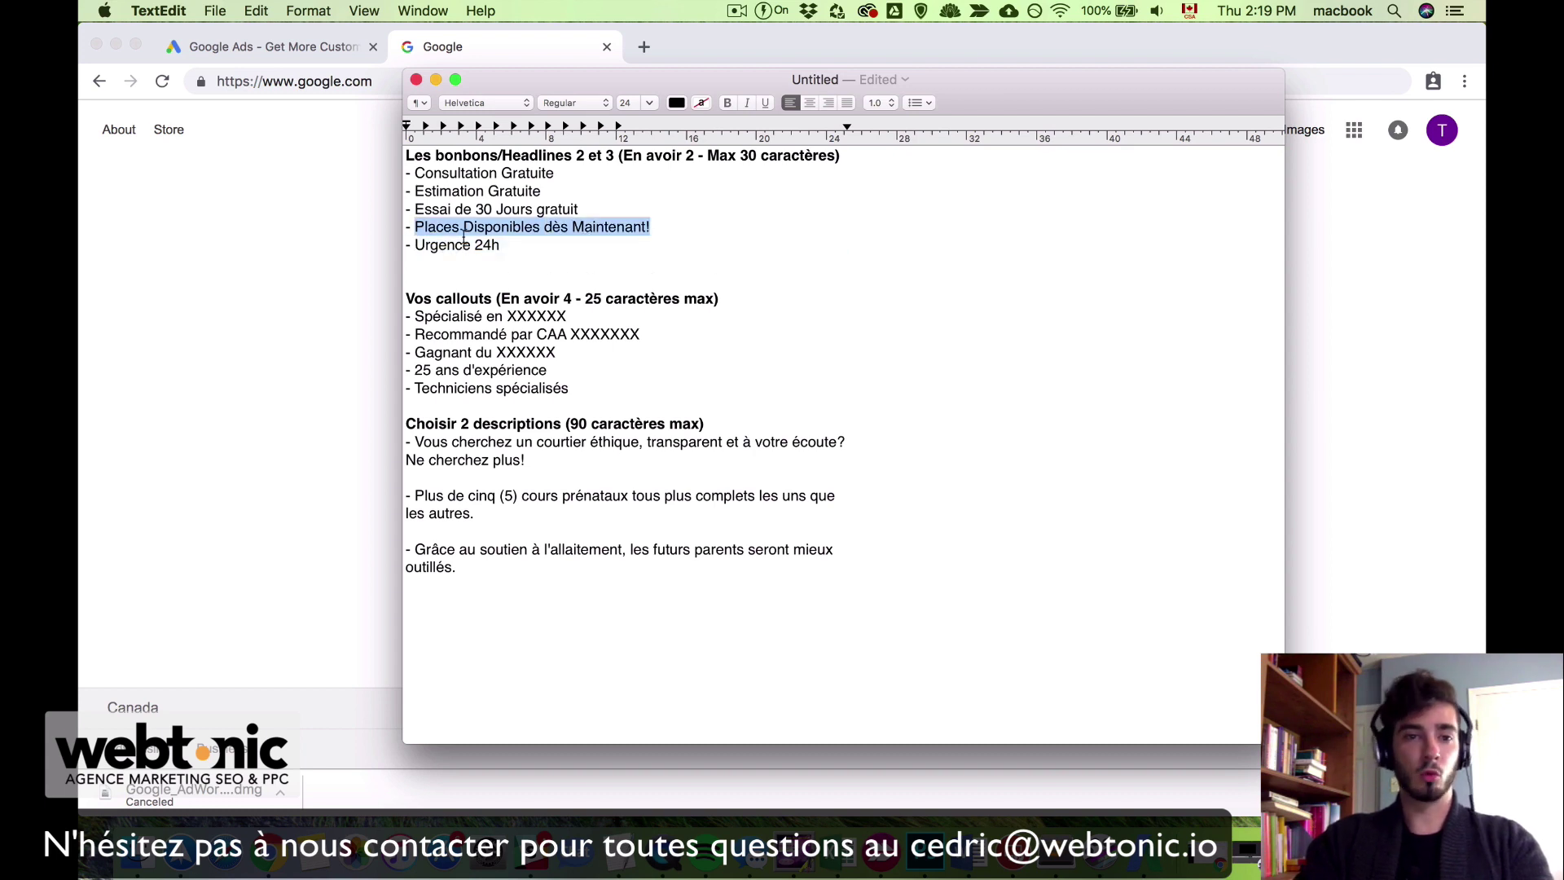
{"action": "left_click_drag", "start_coordinate": [416, 246], "coordinate": [509, 244]}
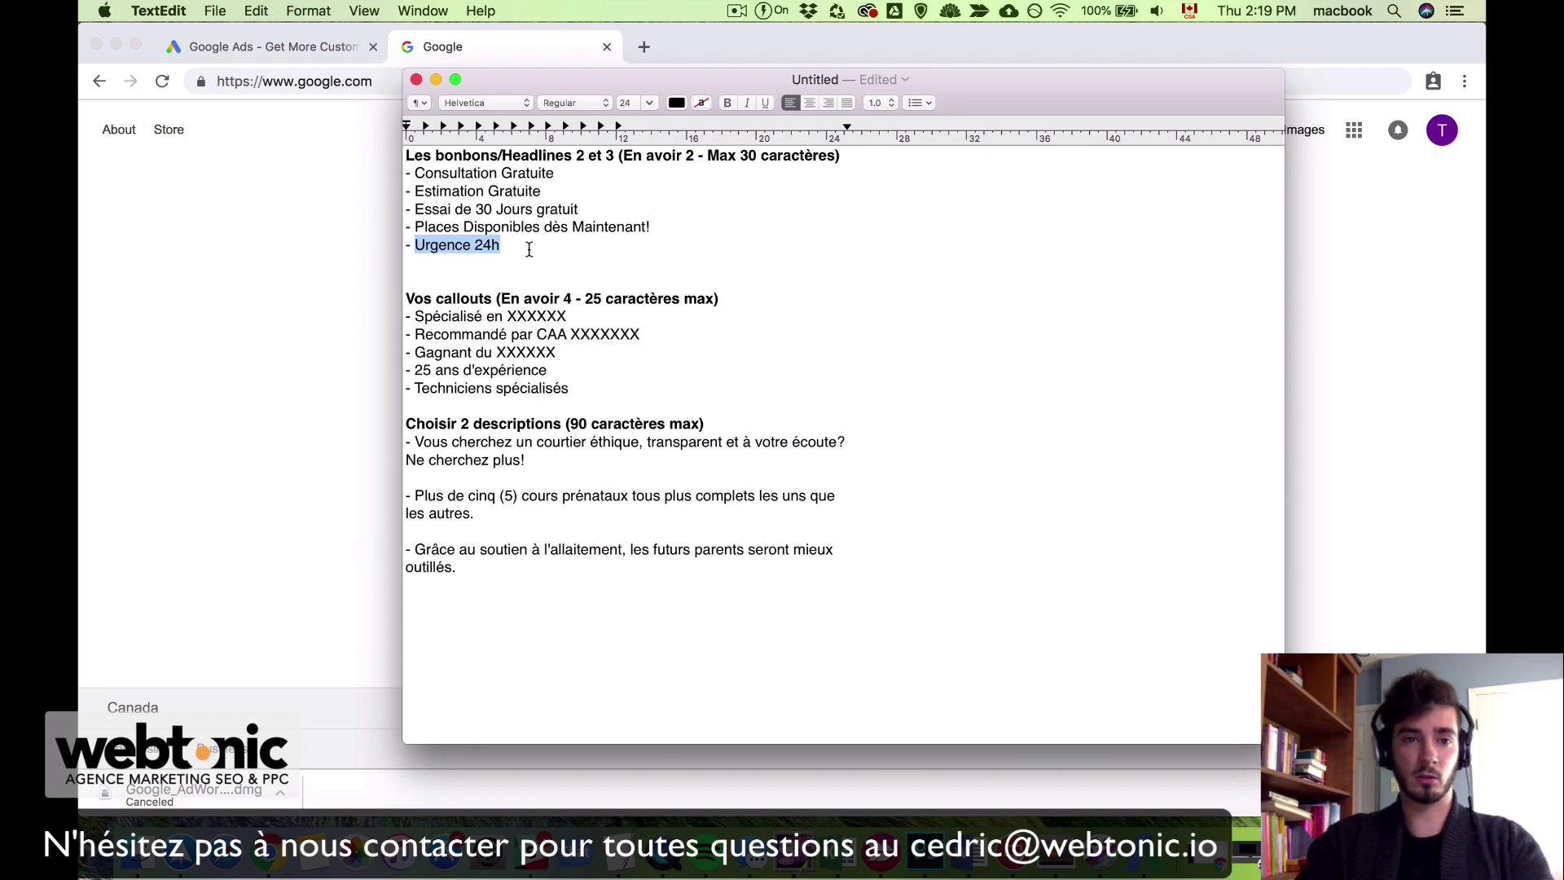
{"action": "left_click", "coordinate": [529, 249]}
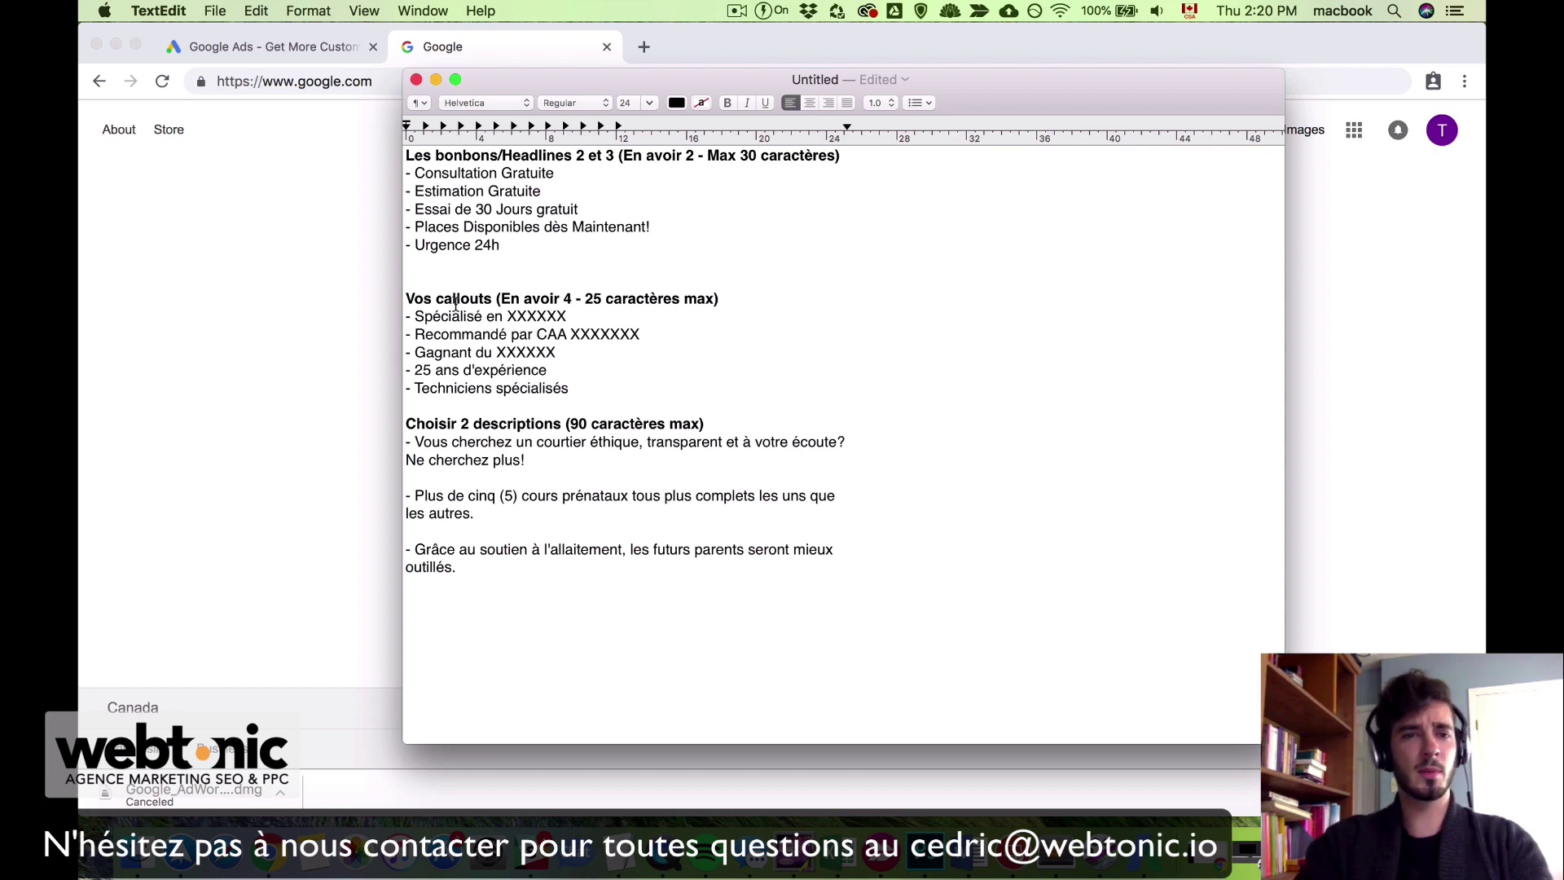
{"action": "left_click_drag", "start_coordinate": [410, 298], "coordinate": [720, 298]}
{"action": "left_click", "coordinate": [720, 299]}
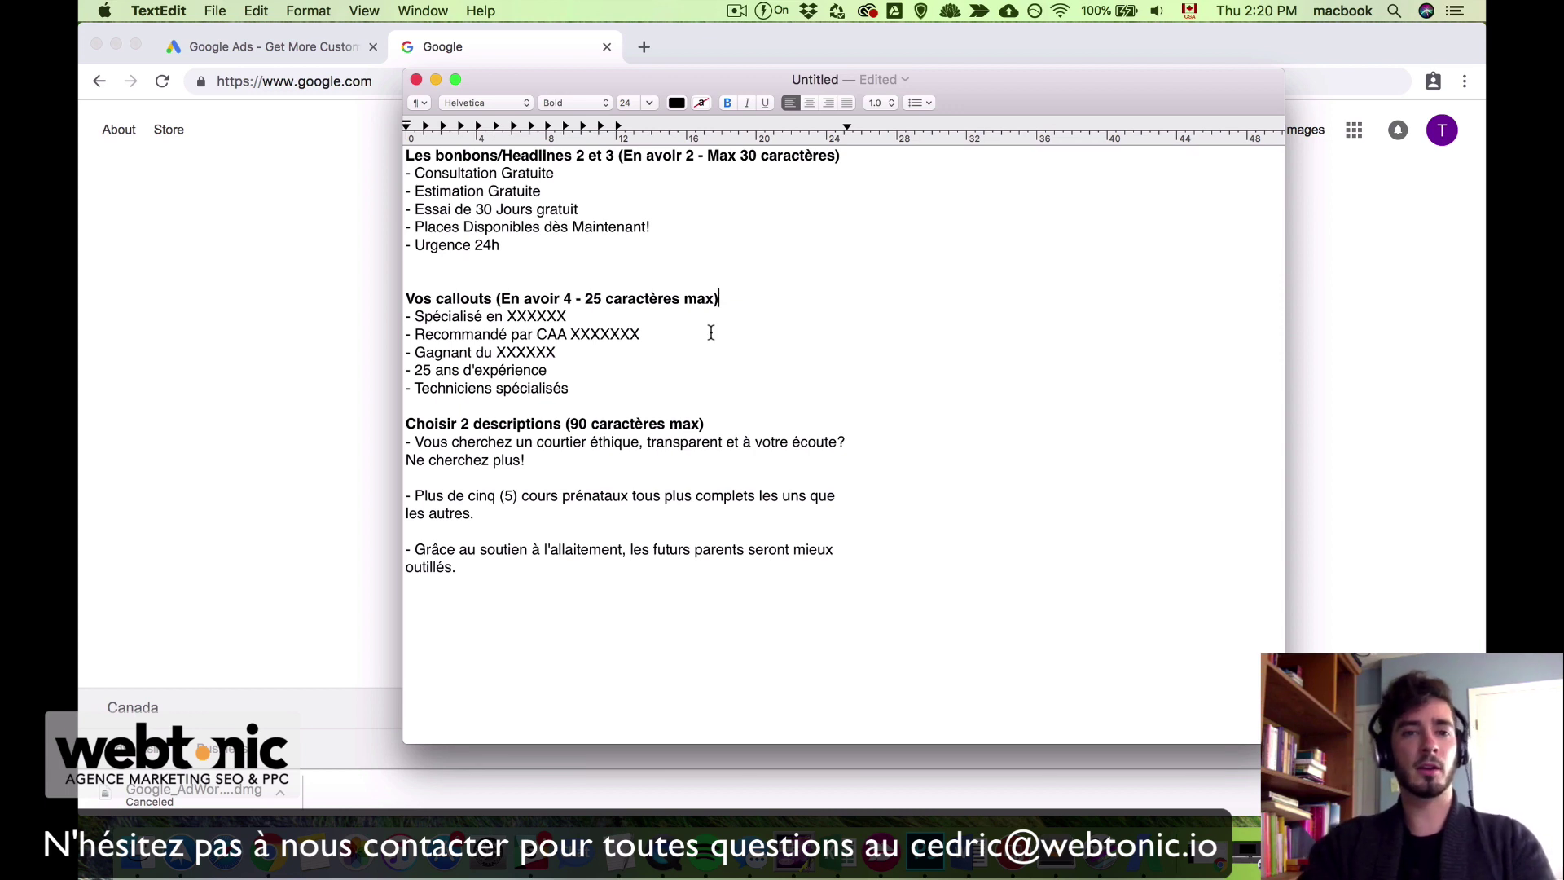
{"action": "left_click_drag", "start_coordinate": [501, 155], "coordinate": [619, 155]}
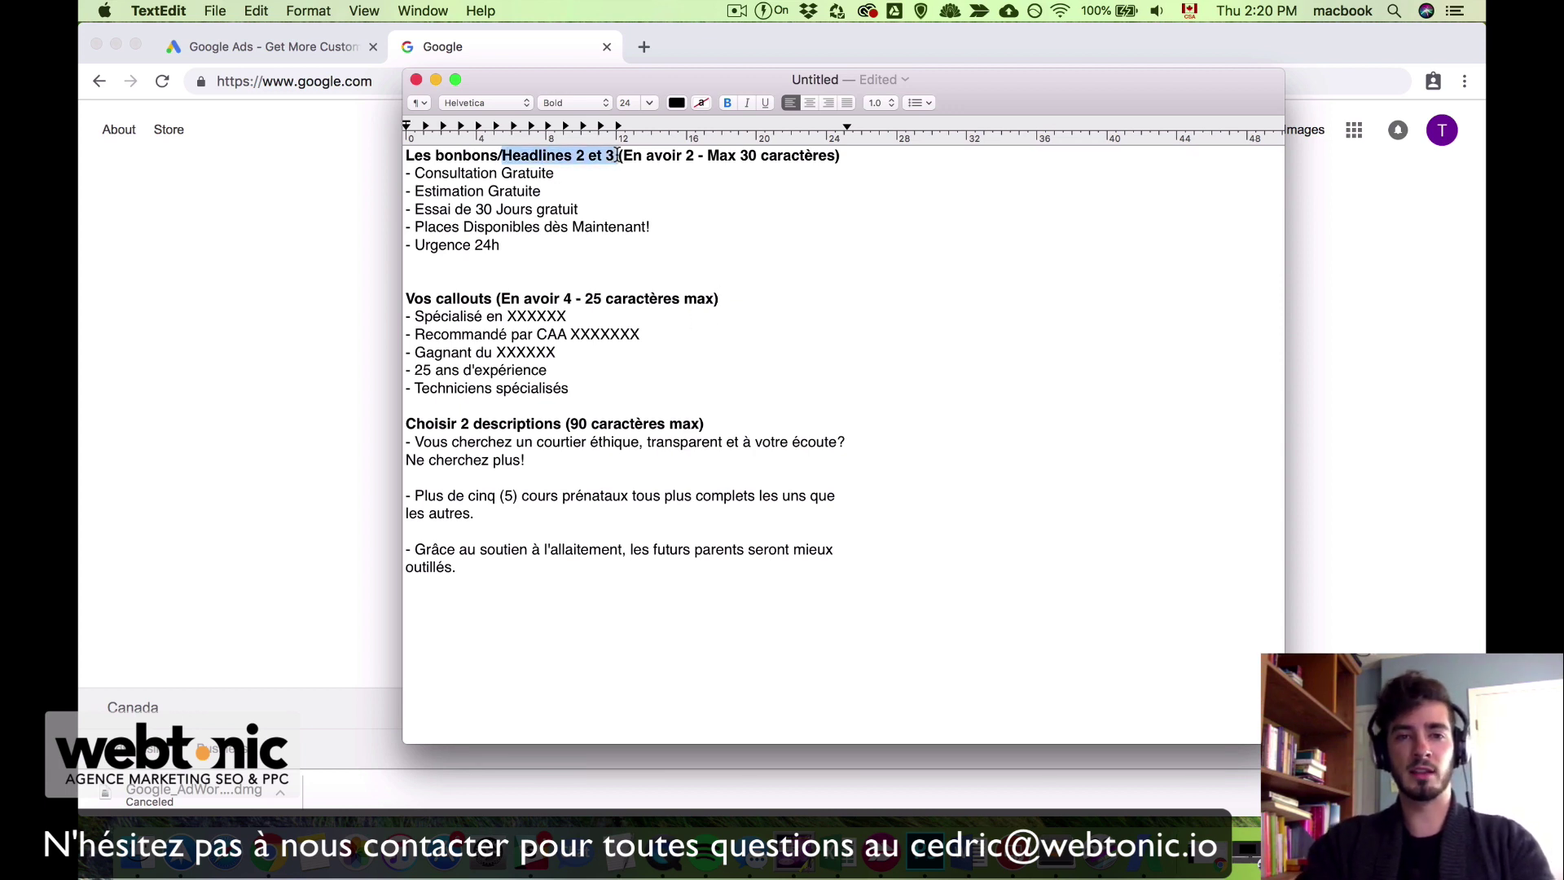
{"action": "left_click", "coordinate": [644, 256]}
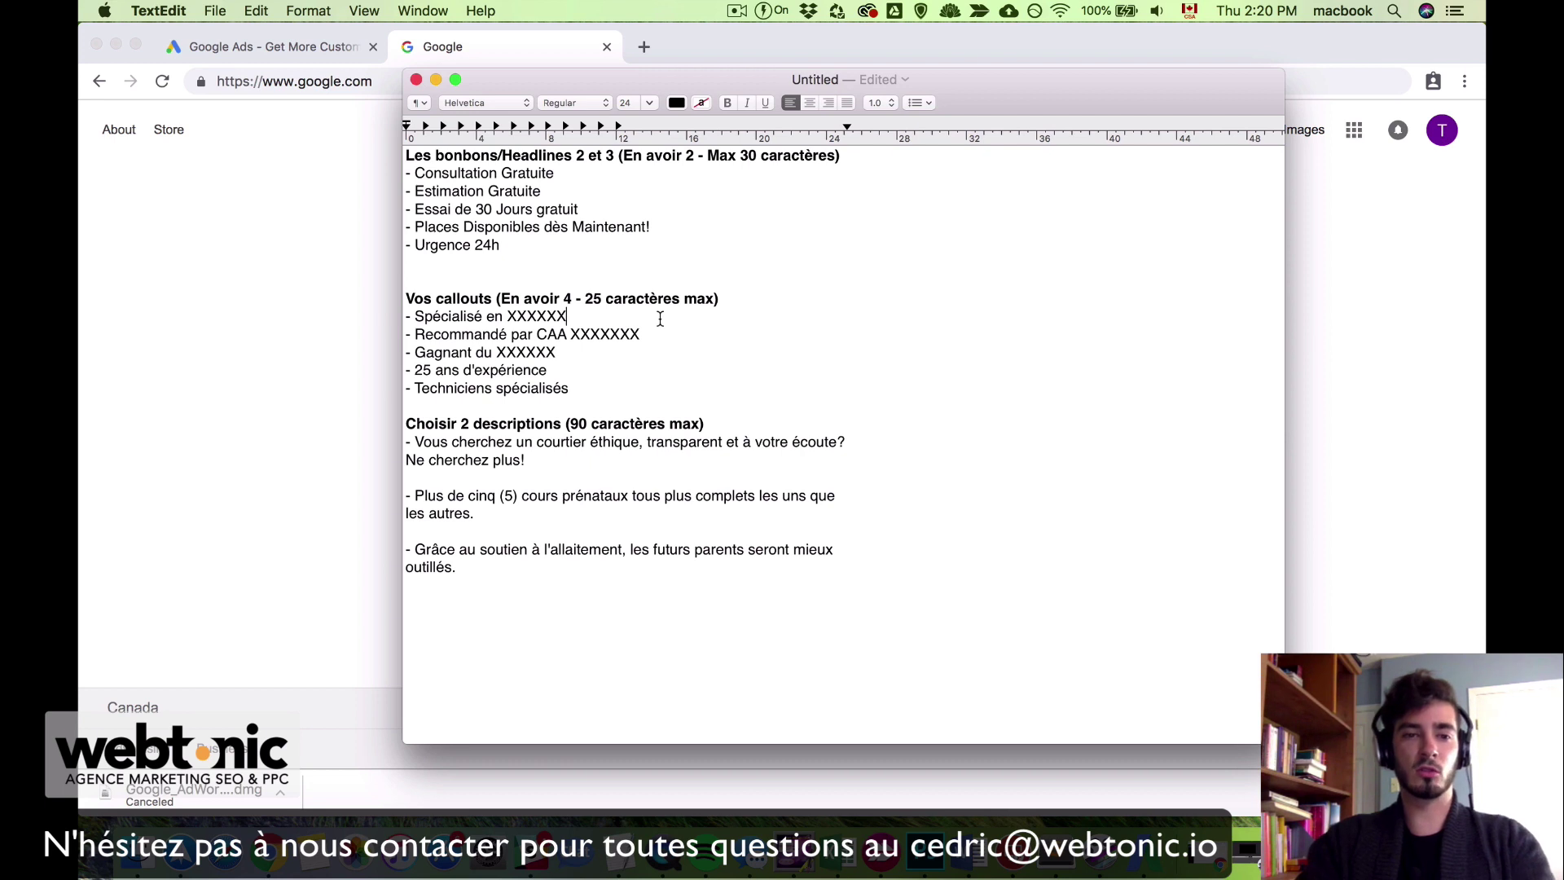
{"action": "left_click_drag", "start_coordinate": [414, 352], "coordinate": [559, 356]}
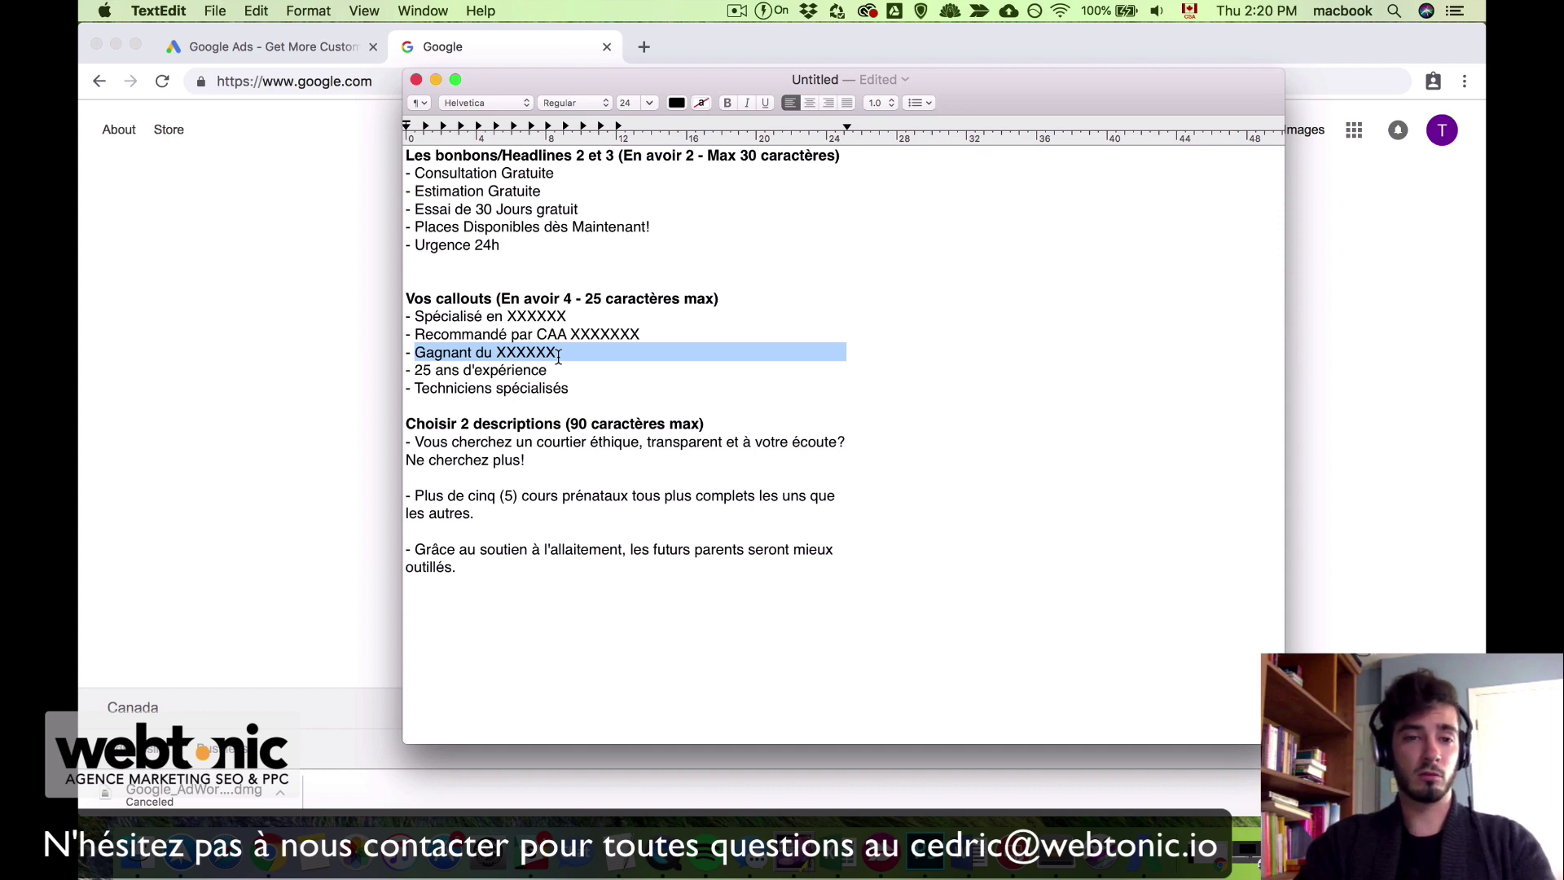
{"action": "left_click_drag", "start_coordinate": [415, 334], "coordinate": [645, 335]}
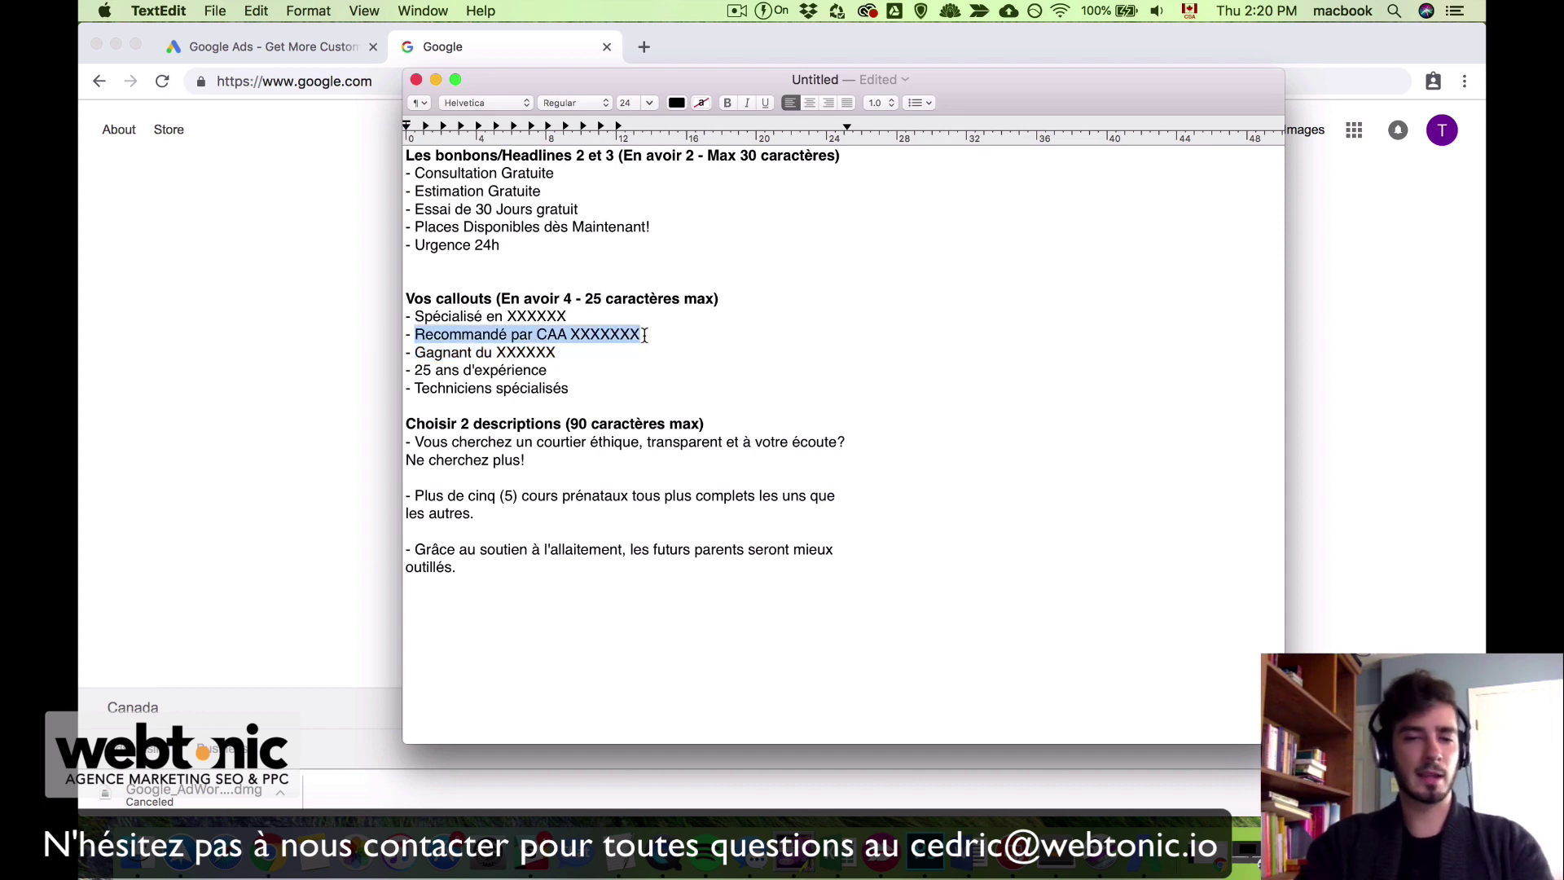
{"action": "left_click", "coordinate": [644, 335]}
{"action": "left_click_drag", "start_coordinate": [408, 316], "coordinate": [573, 317]}
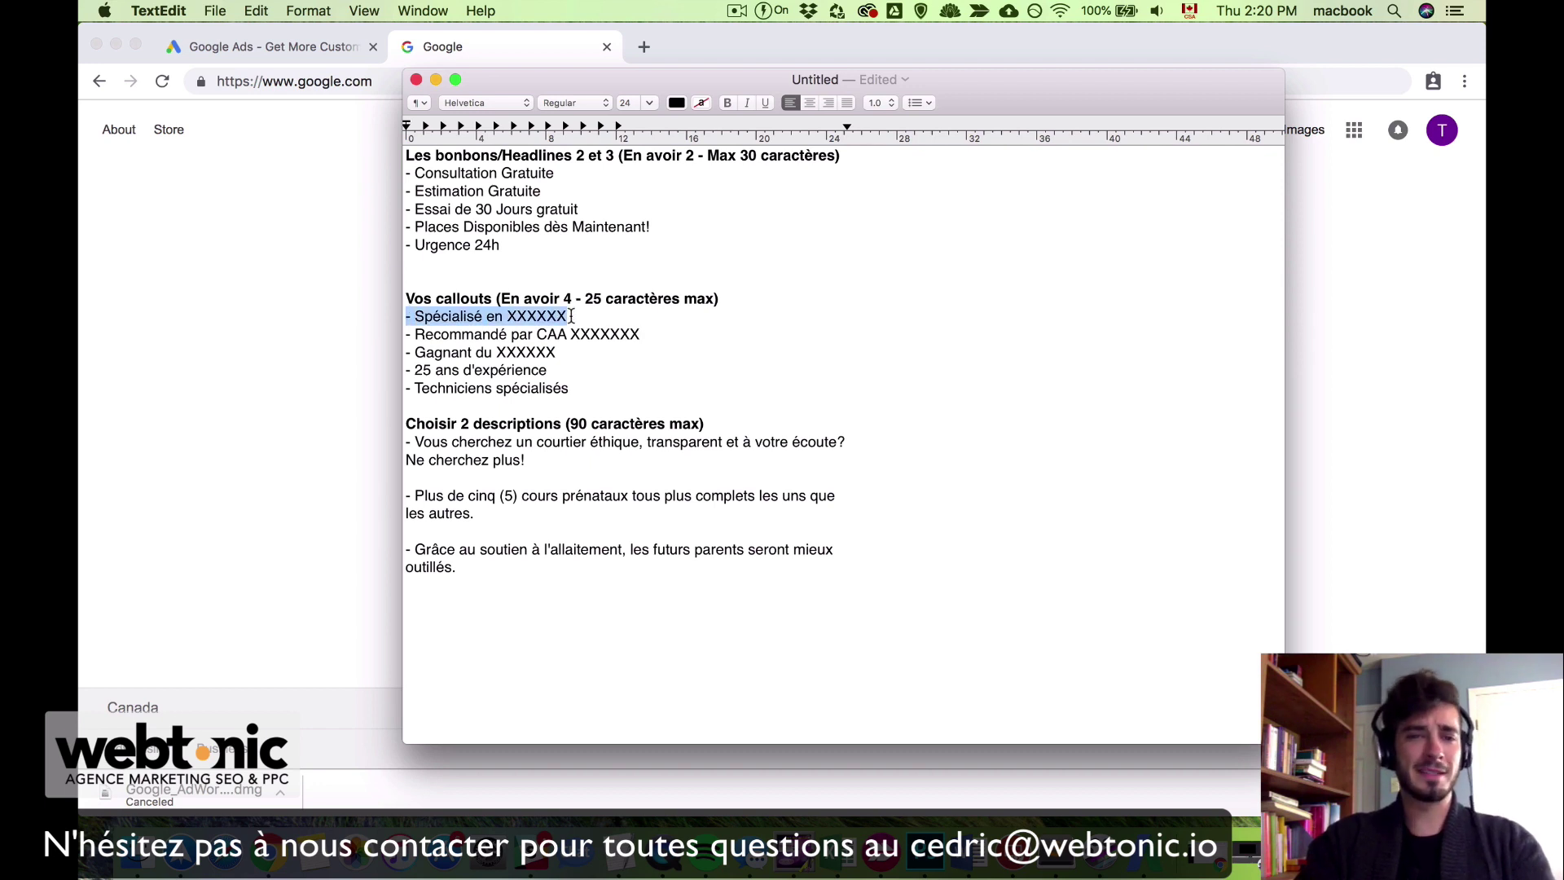
{"action": "left_click_drag", "start_coordinate": [405, 371], "coordinate": [569, 375]}
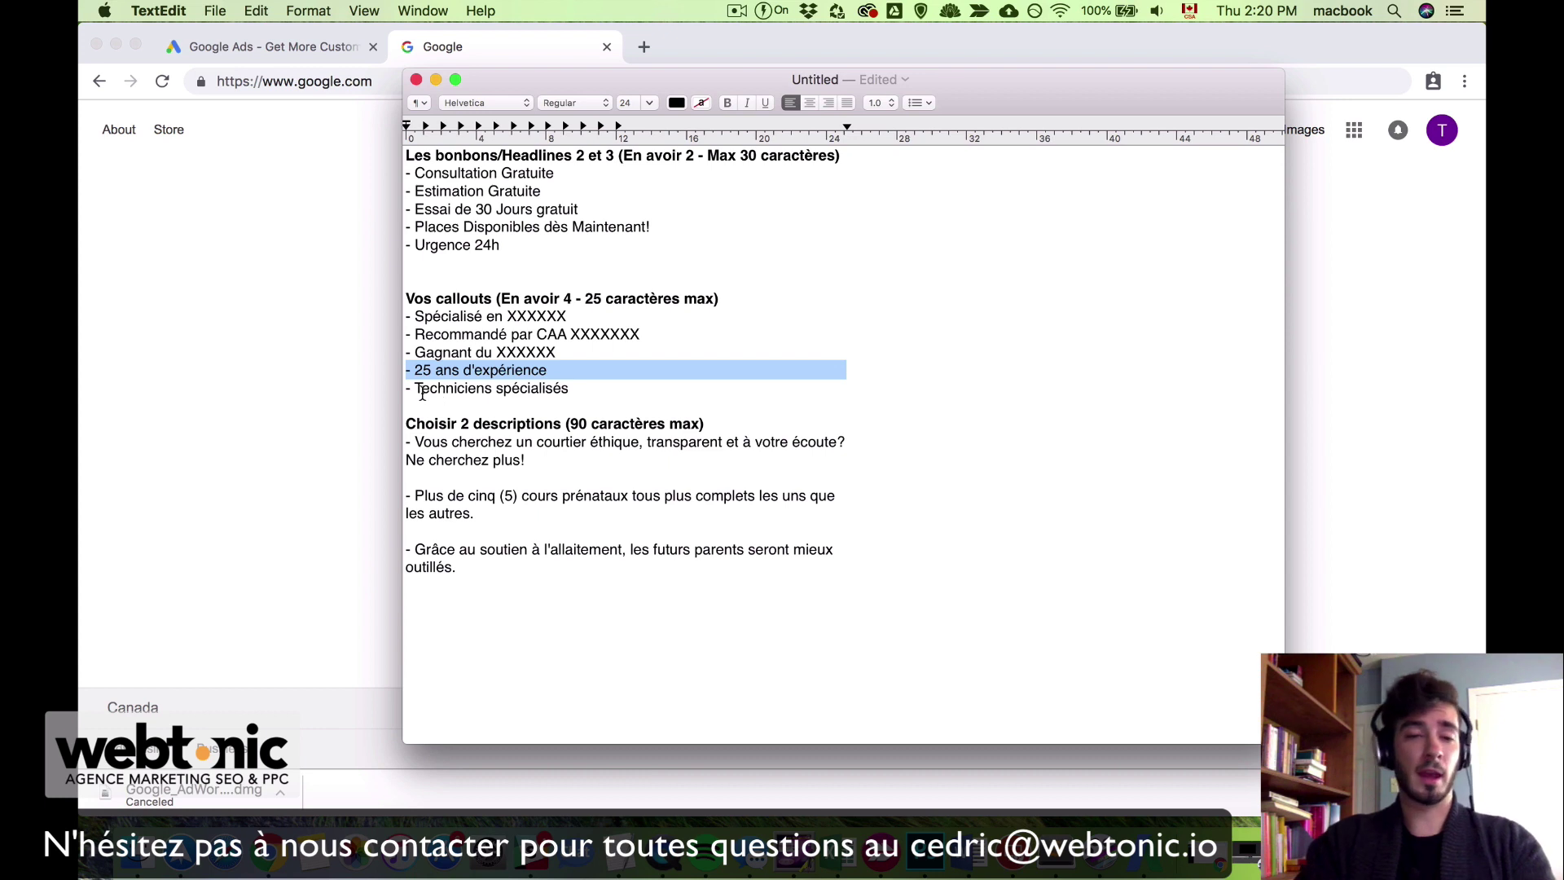
{"action": "left_click_drag", "start_coordinate": [416, 389], "coordinate": [590, 393]}
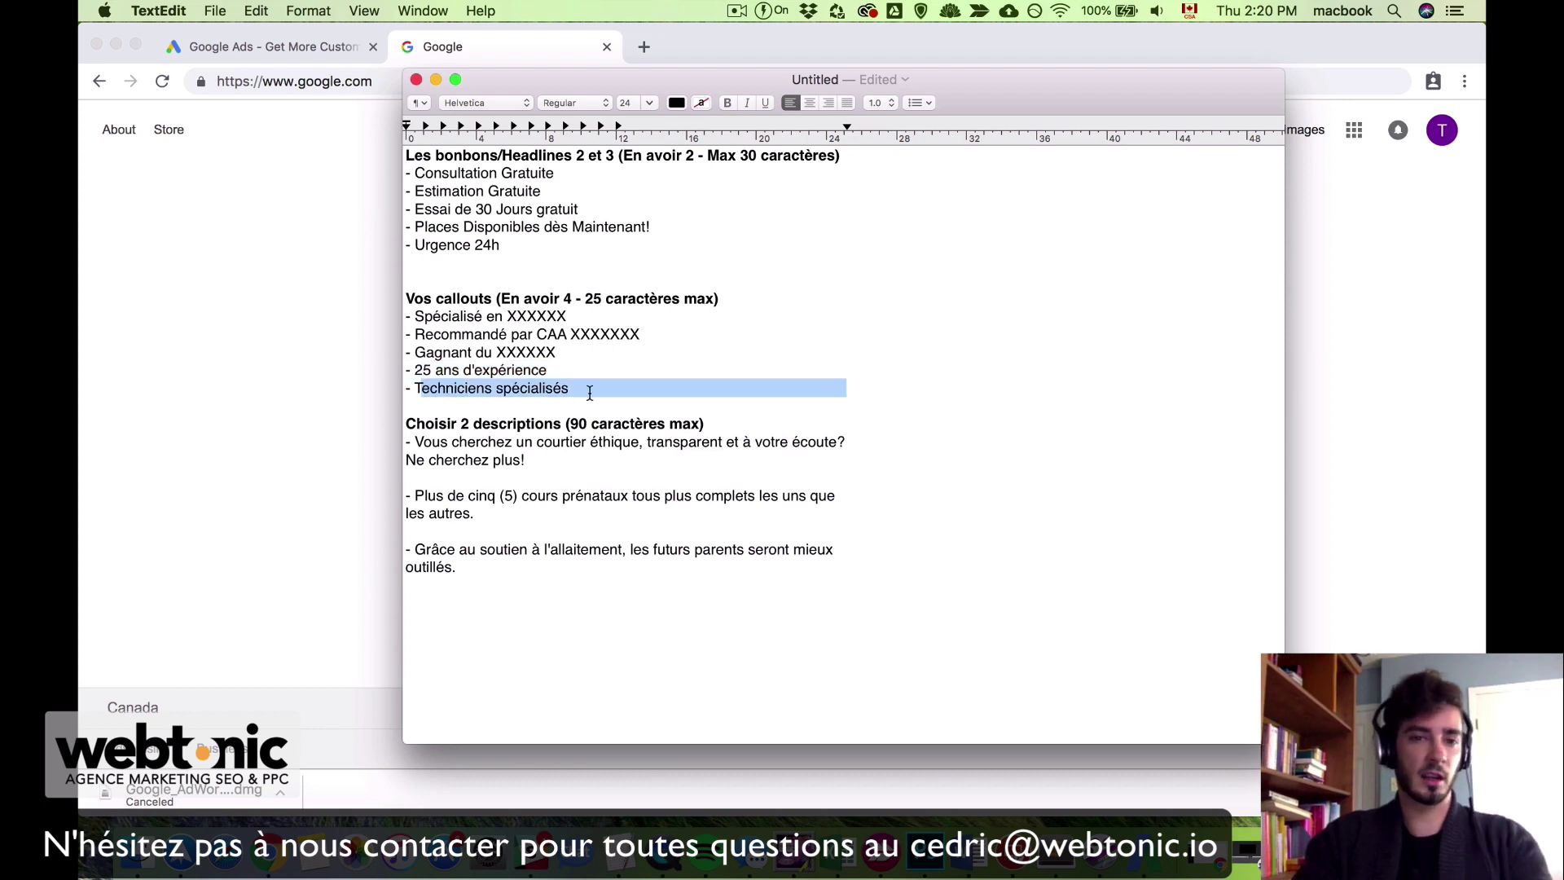
{"action": "left_click", "coordinate": [590, 393]}
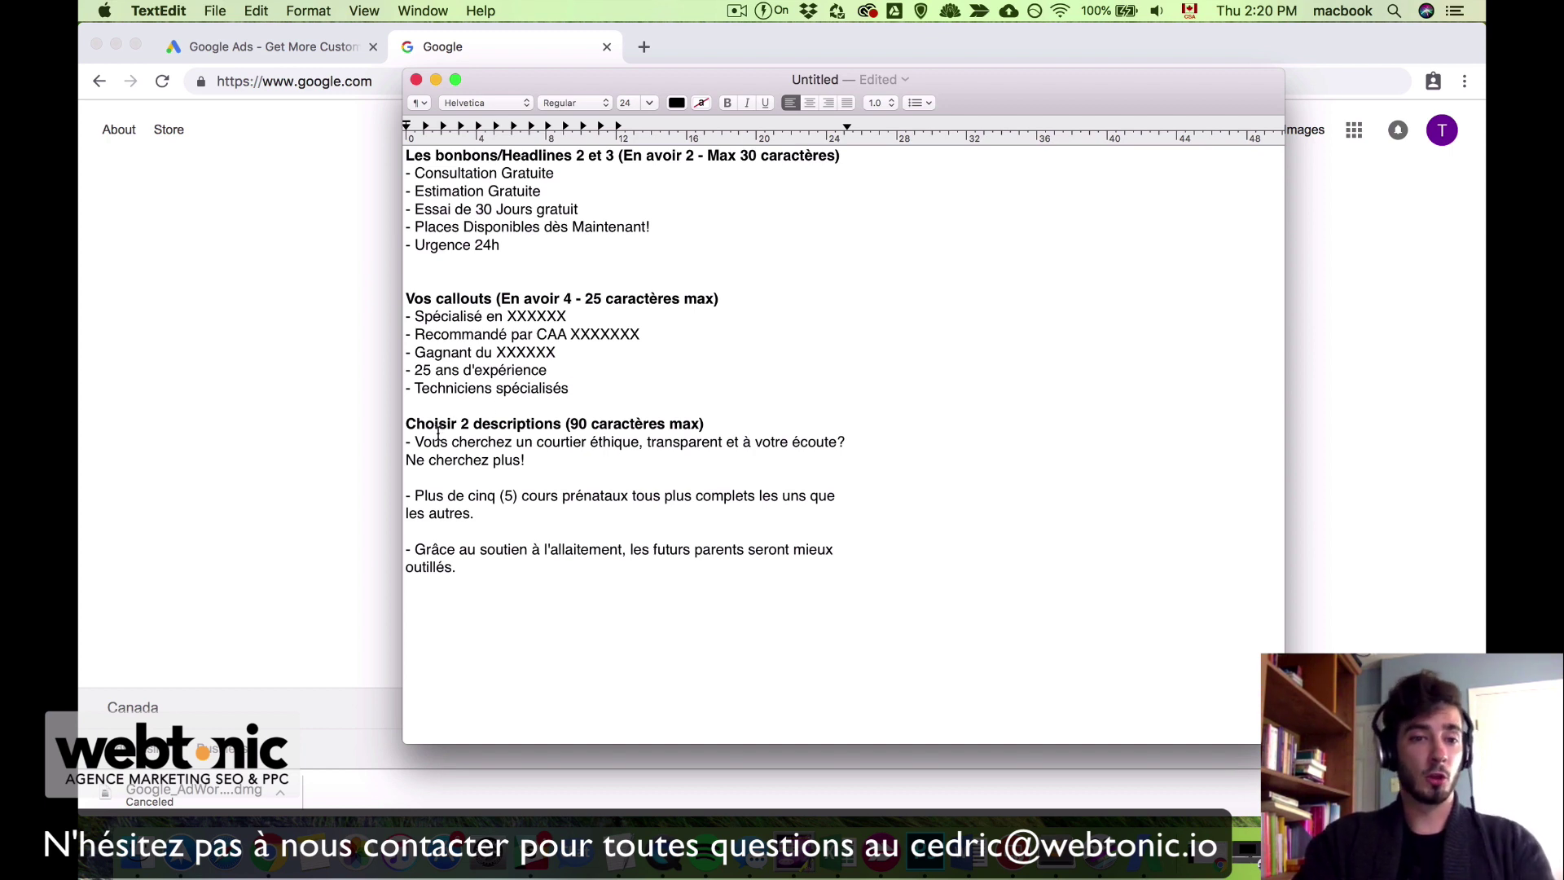
Step: Highlight the 'Choisir 2 descriptions' heading and each ad description paragraph in turn
{"action": "left_click_drag", "start_coordinate": [407, 425], "coordinate": [705, 425]}
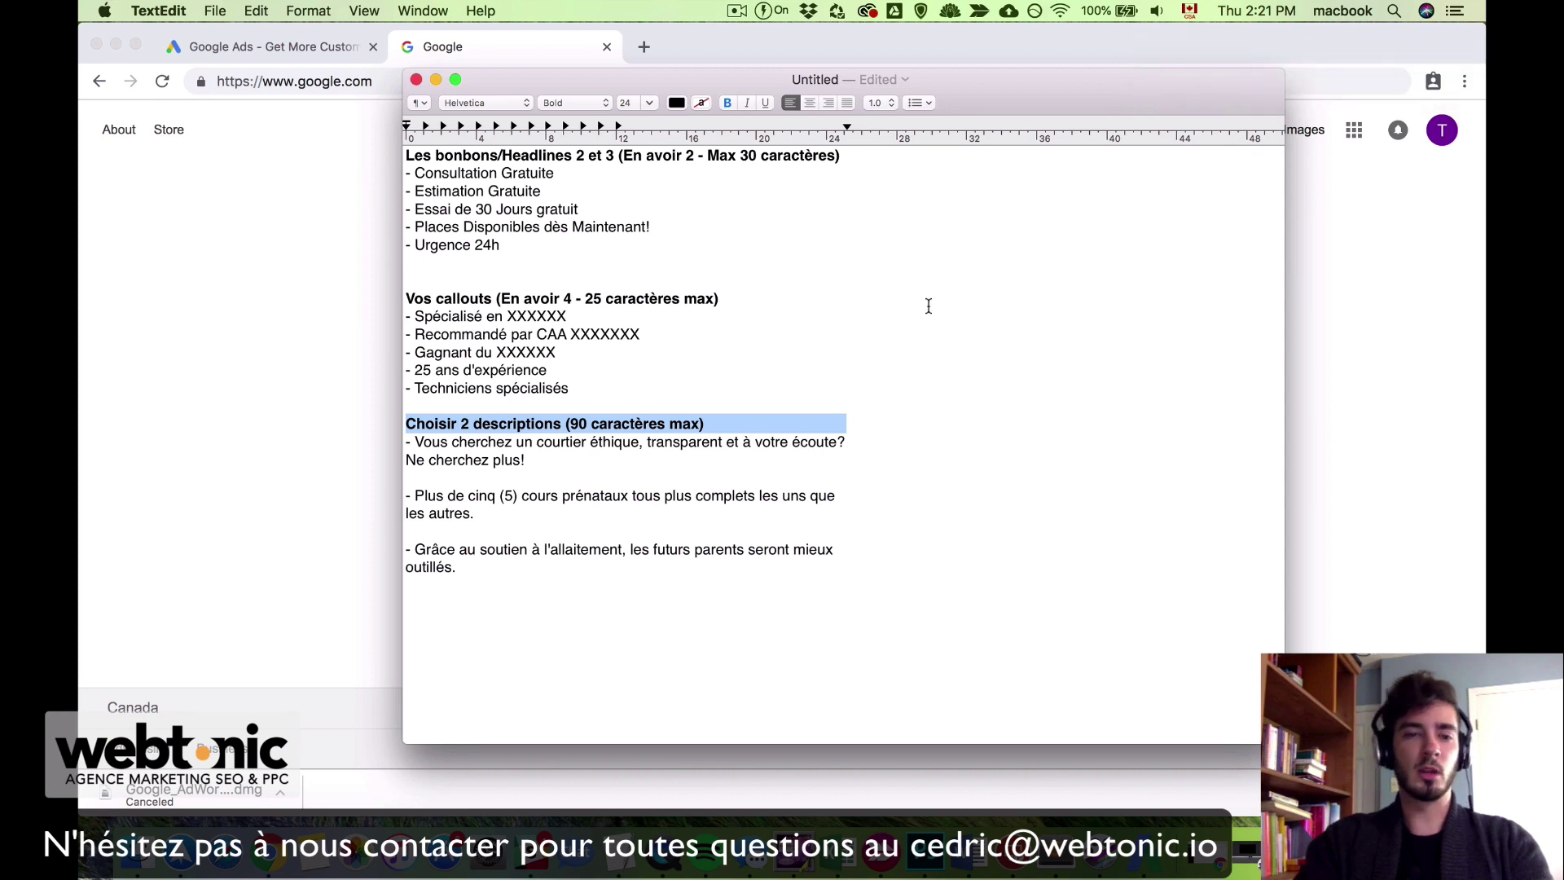
{"action": "left_click", "coordinate": [532, 475]}
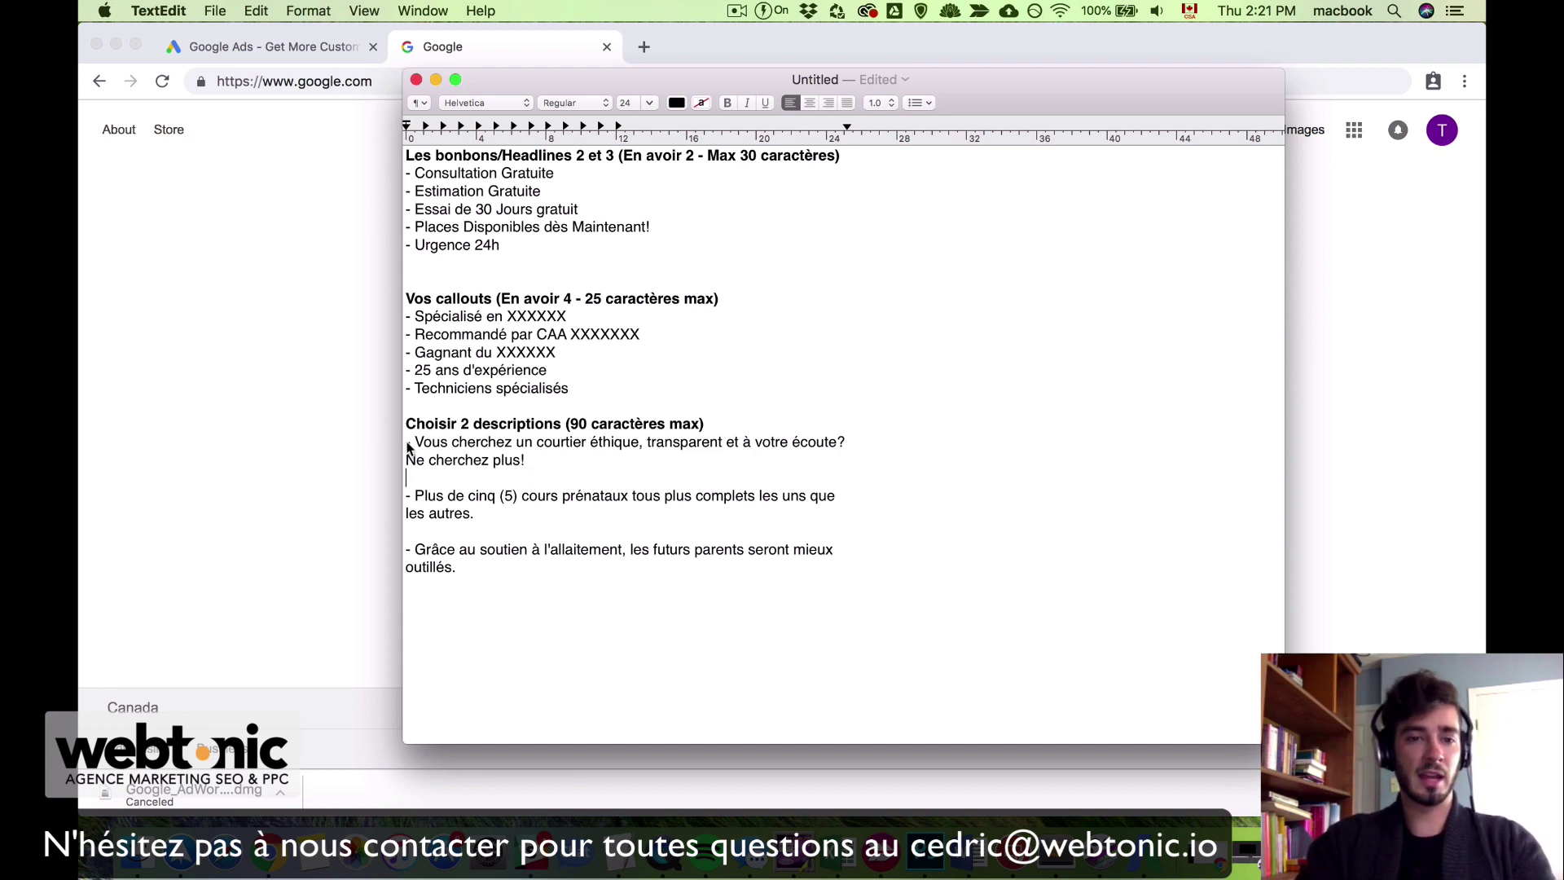
{"action": "left_click_drag", "start_coordinate": [407, 443], "coordinate": [558, 463]}
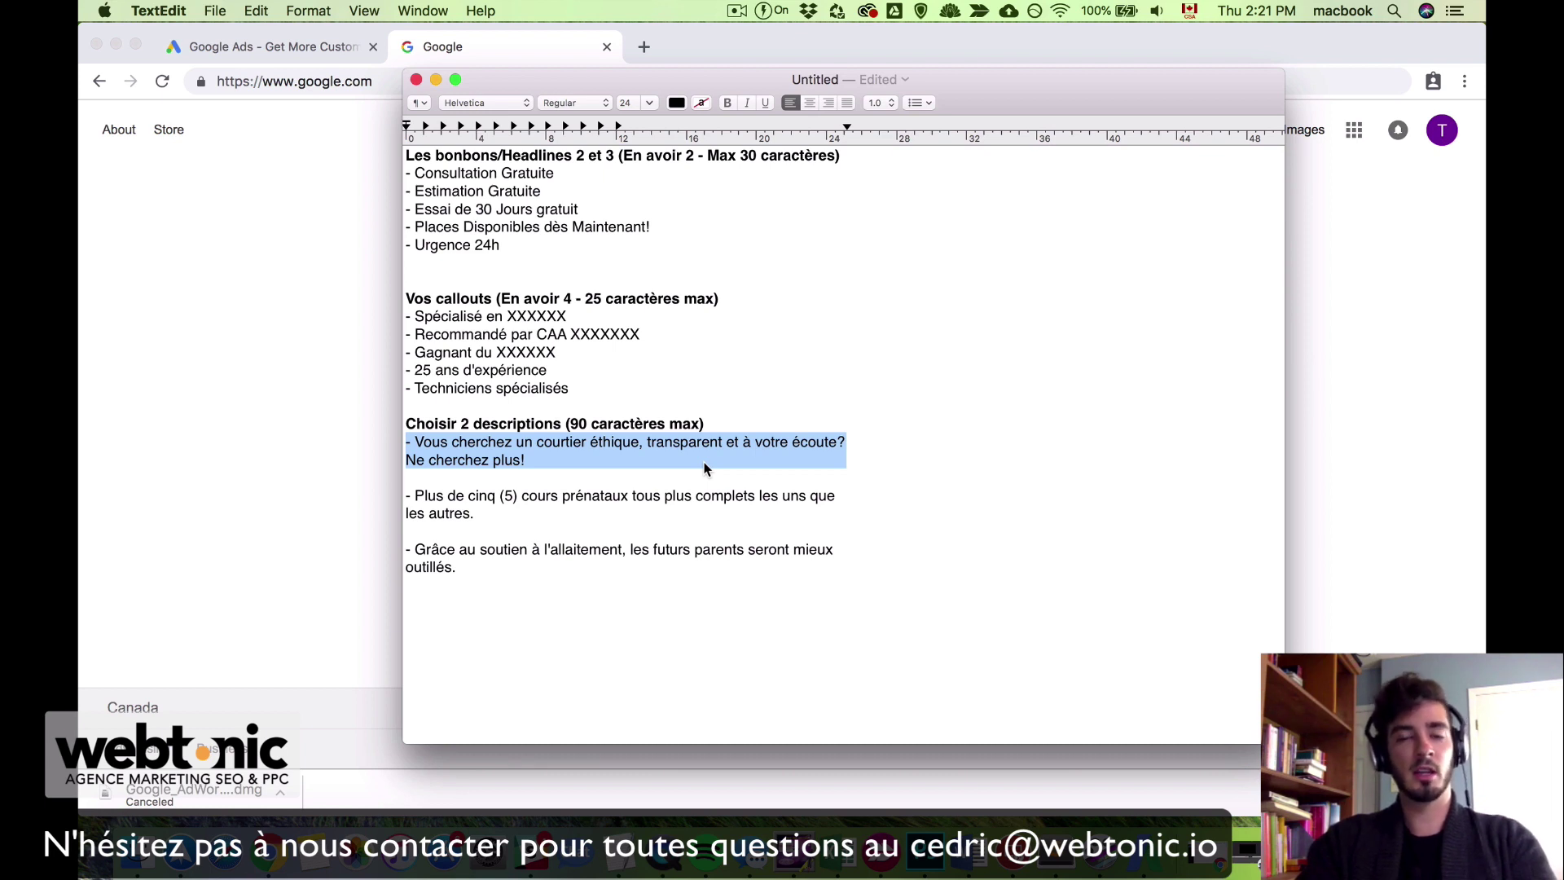
{"action": "left_click", "coordinate": [562, 470]}
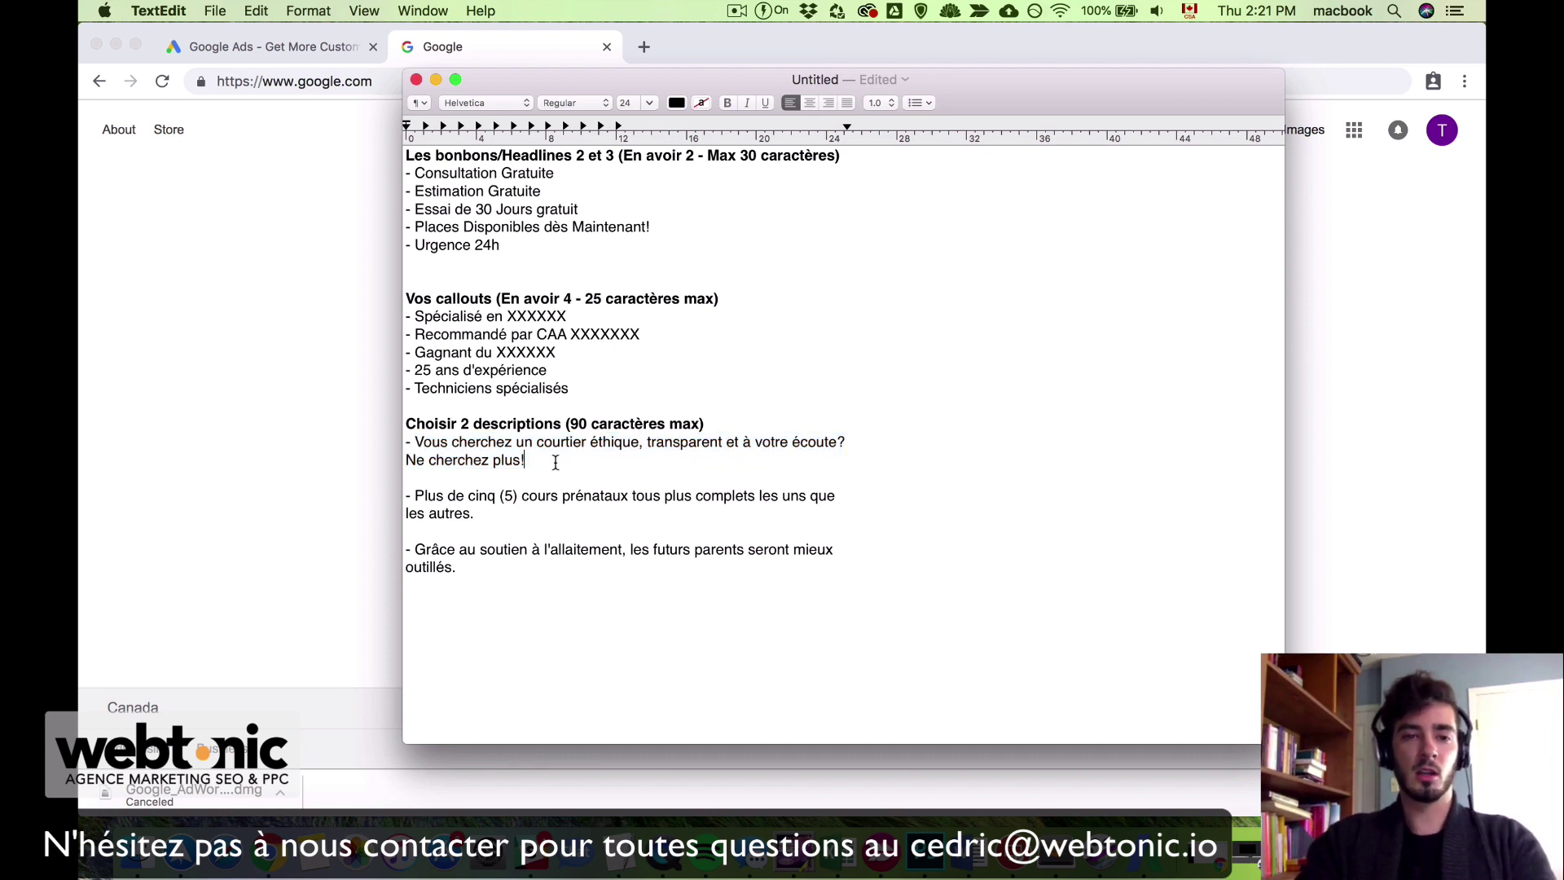
{"action": "left_click_drag", "start_coordinate": [525, 460], "coordinate": [401, 440]}
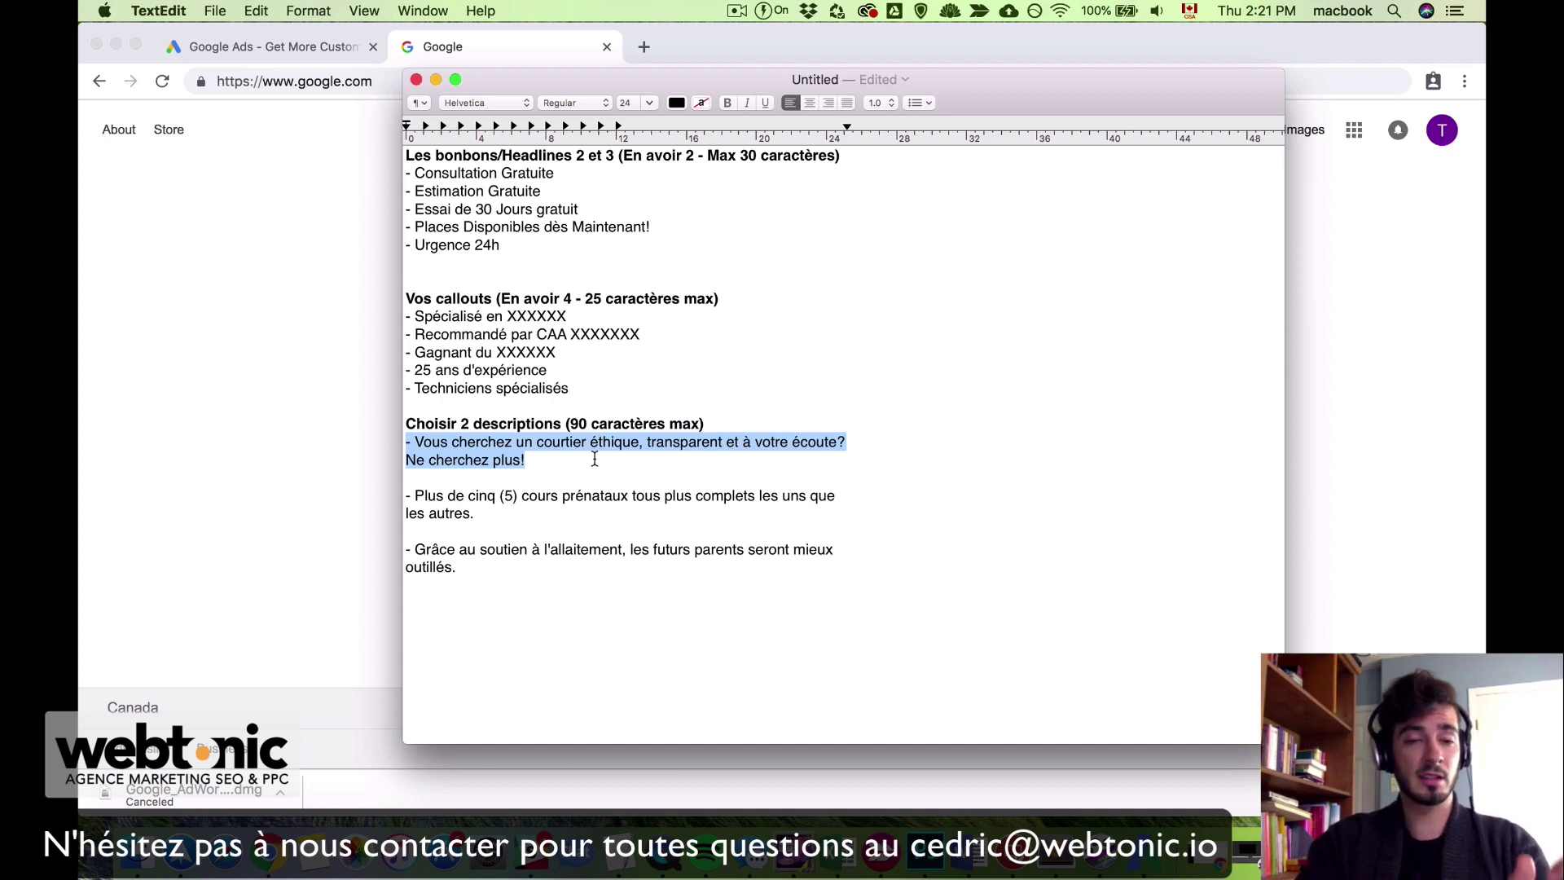
{"action": "left_click", "coordinate": [595, 460]}
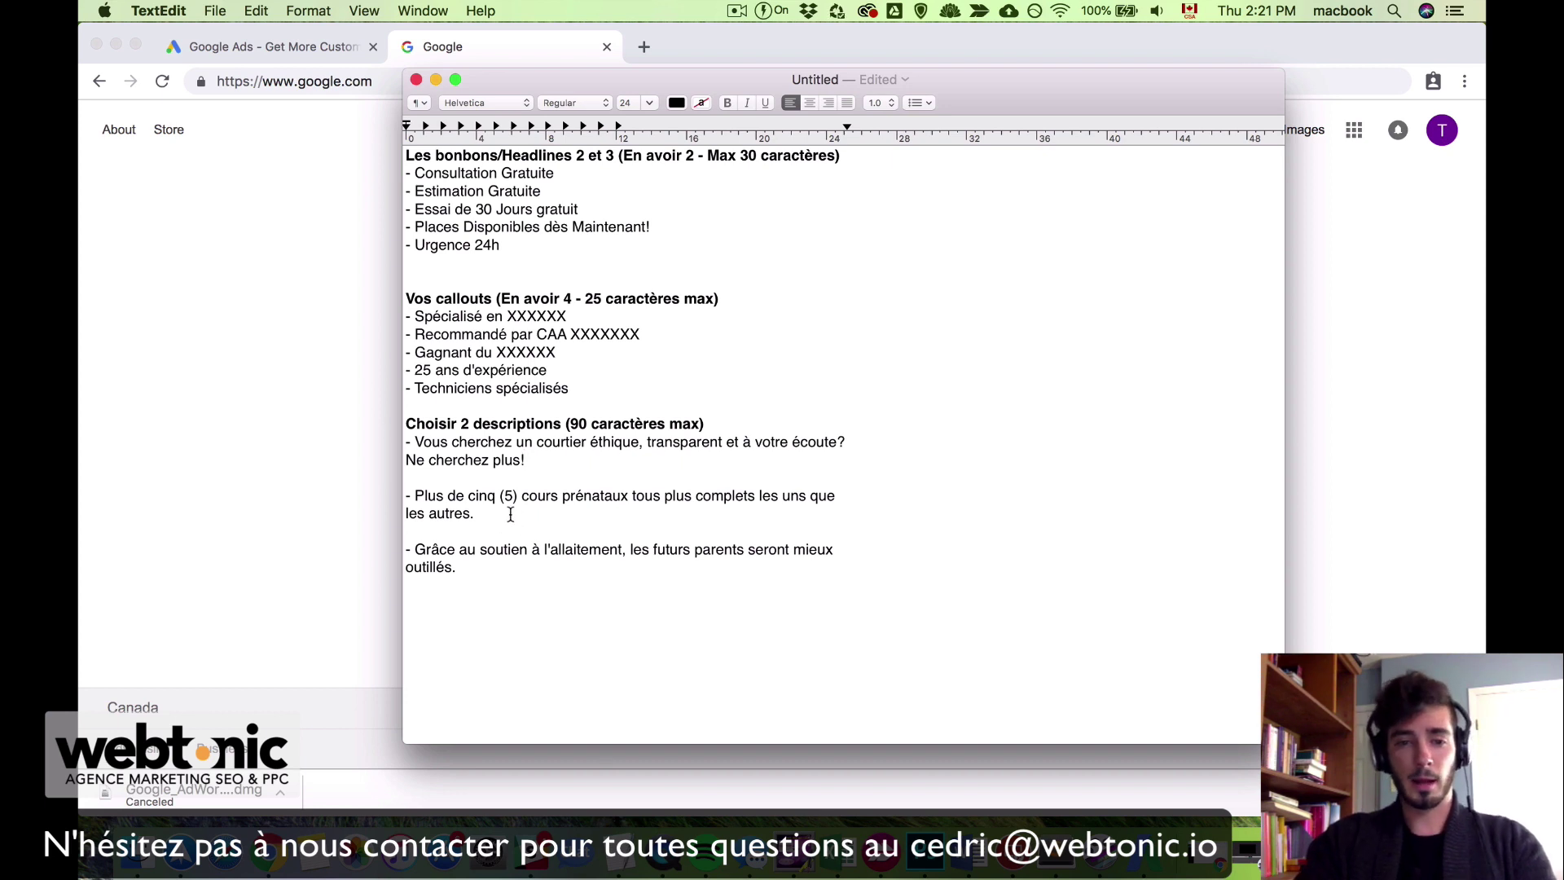
{"action": "triple_click", "coordinate": [460, 512]}
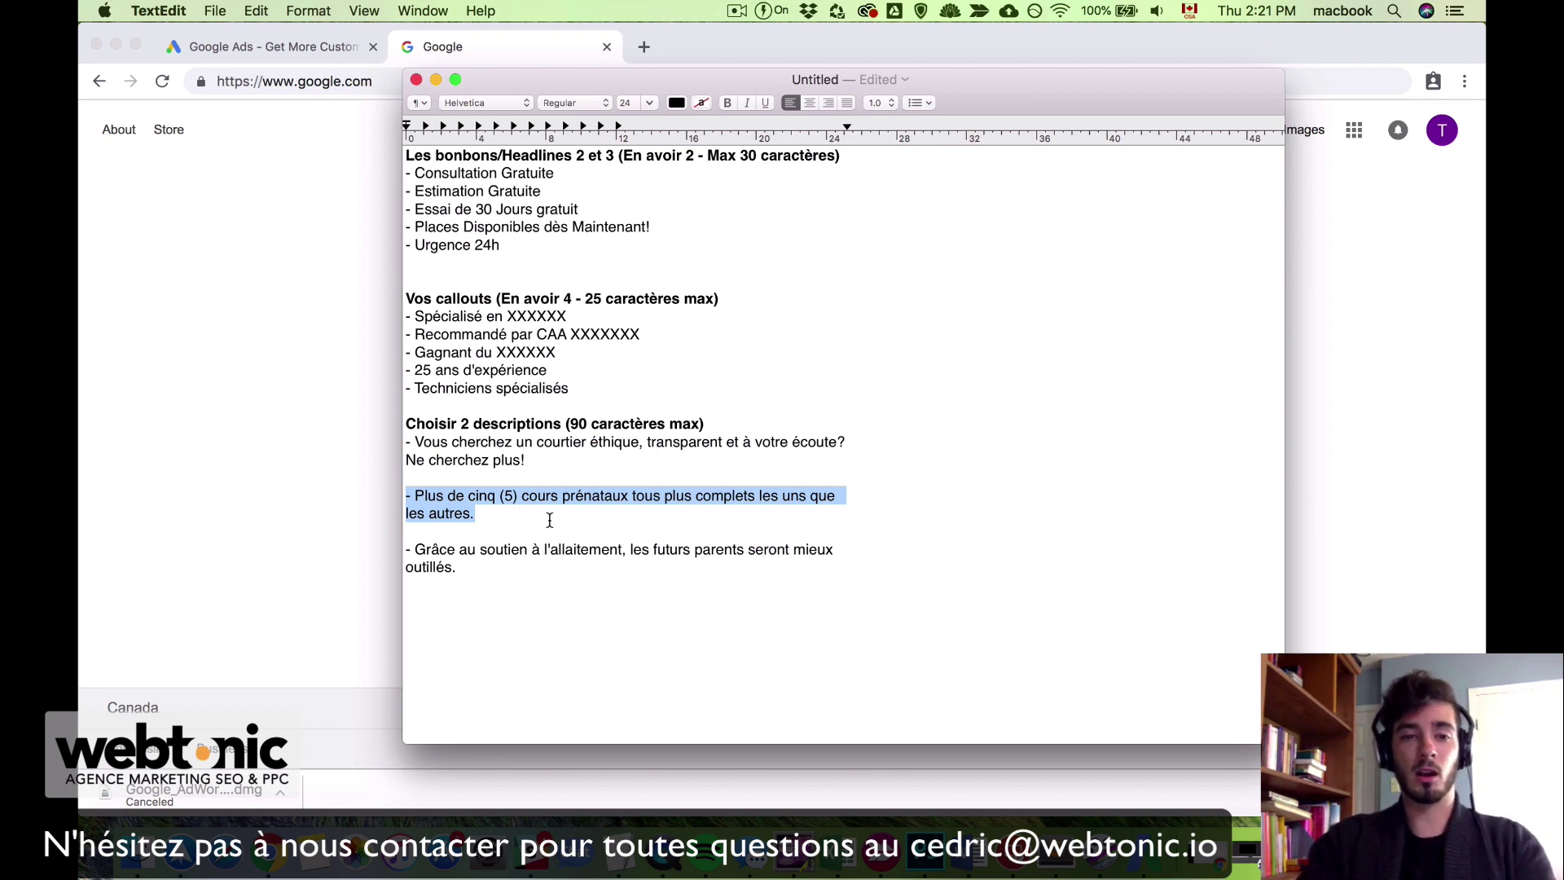
{"action": "left_click_drag", "start_coordinate": [487, 573], "coordinate": [404, 554]}
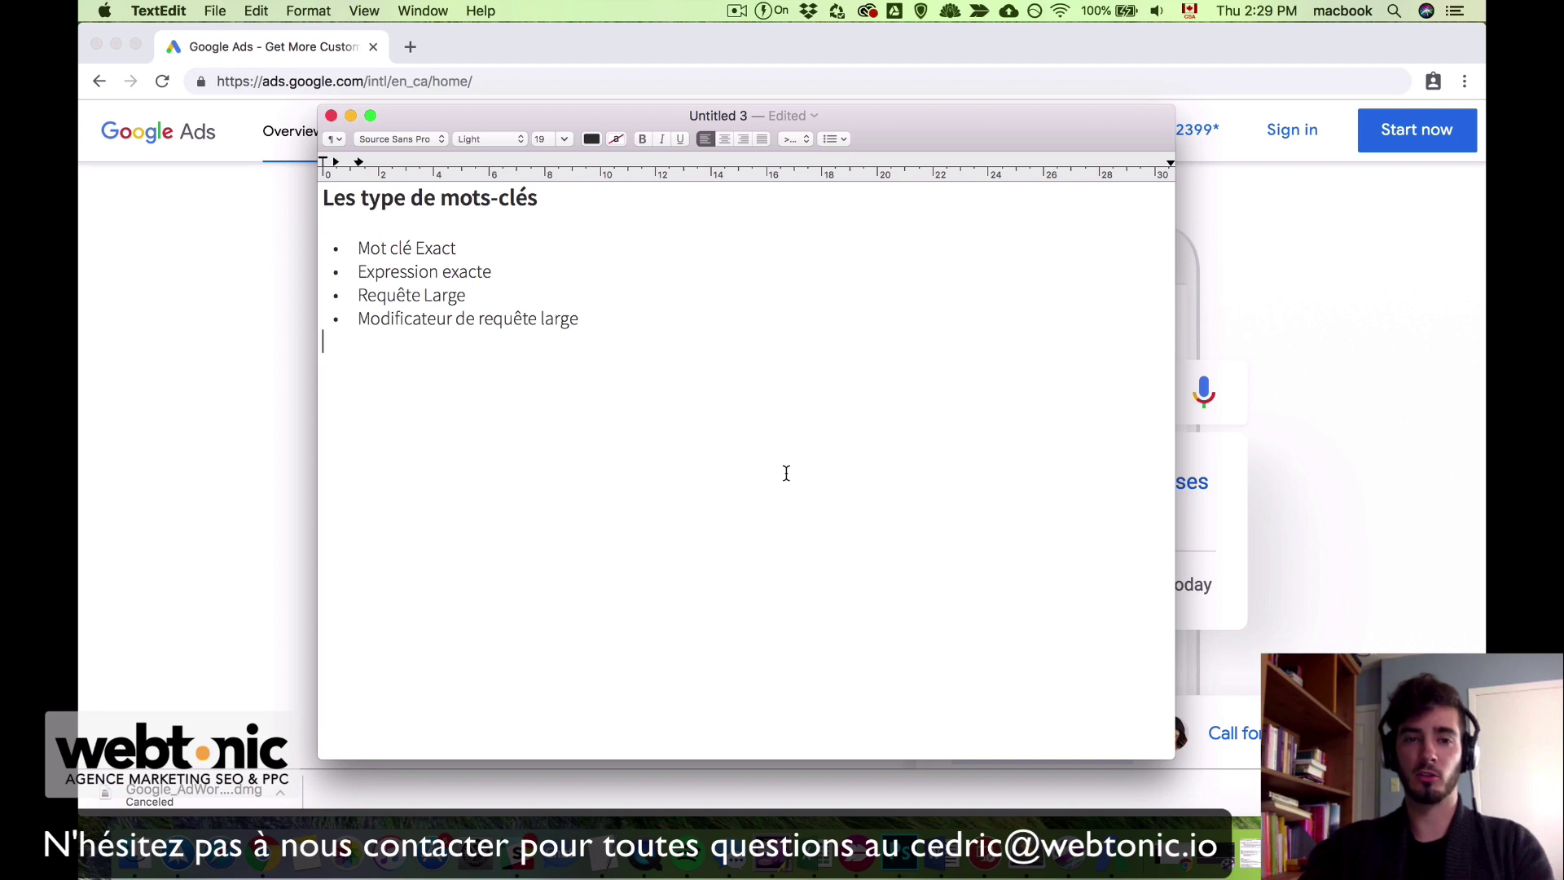
Step: Add '(+)' after 'Modificateur de requête large' in the keyword types list
{"action": "left_click", "coordinate": [657, 316]}
{"action": "type", "text": "("}
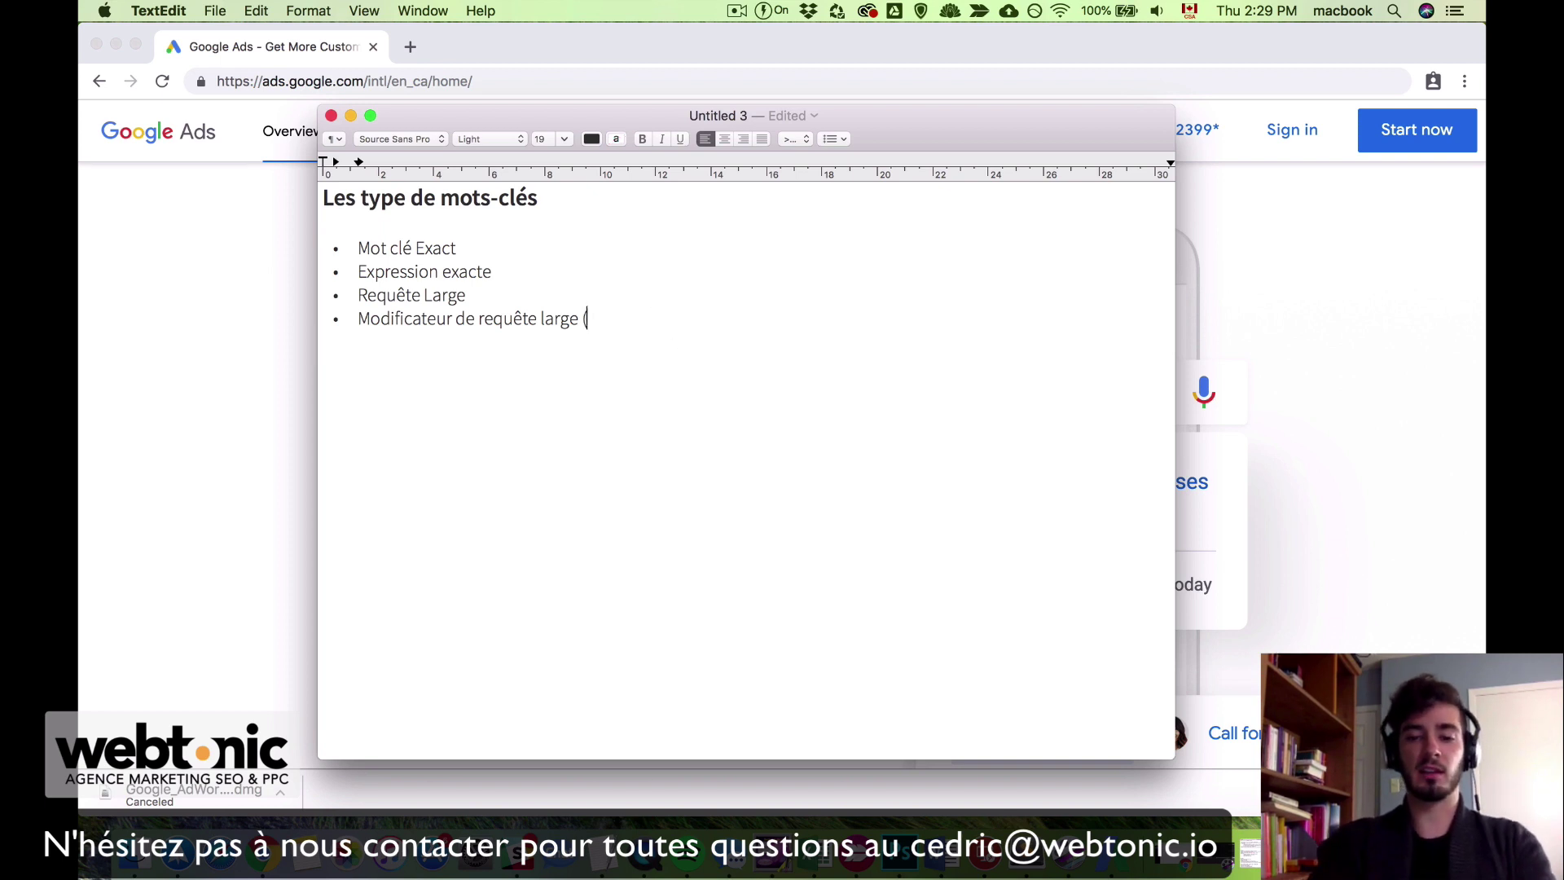
{"action": "type", "text": "+)"}
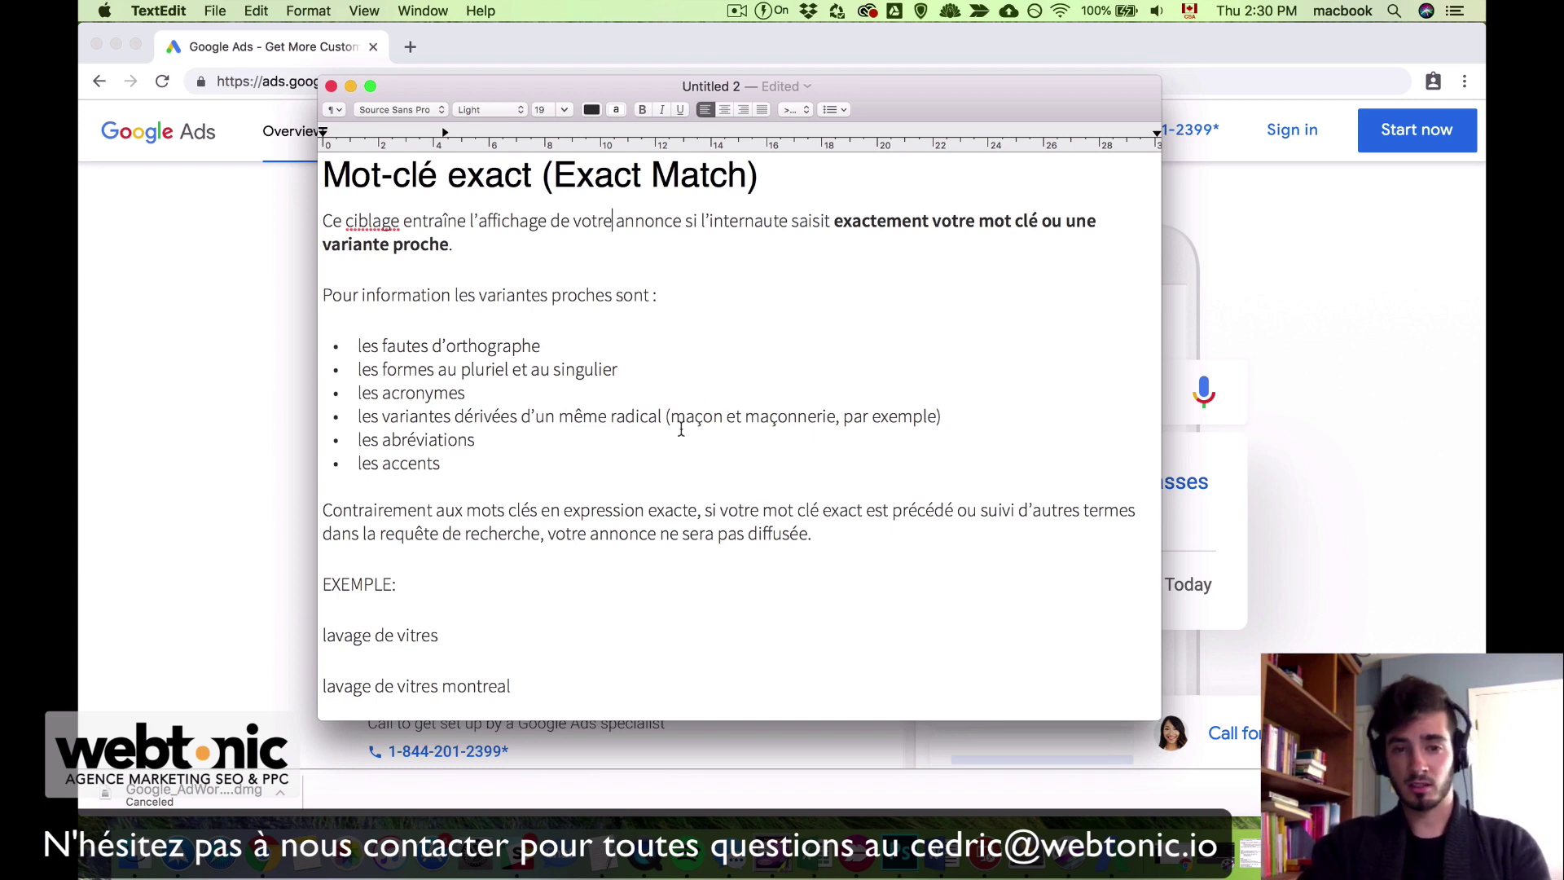
Step: Highlight the '(maçon et maçonnerie, par exemple)' and 'lavage de vitres' examples
{"action": "left_click_drag", "start_coordinate": [665, 417], "coordinate": [998, 416]}
{"action": "left_click", "coordinate": [972, 417]}
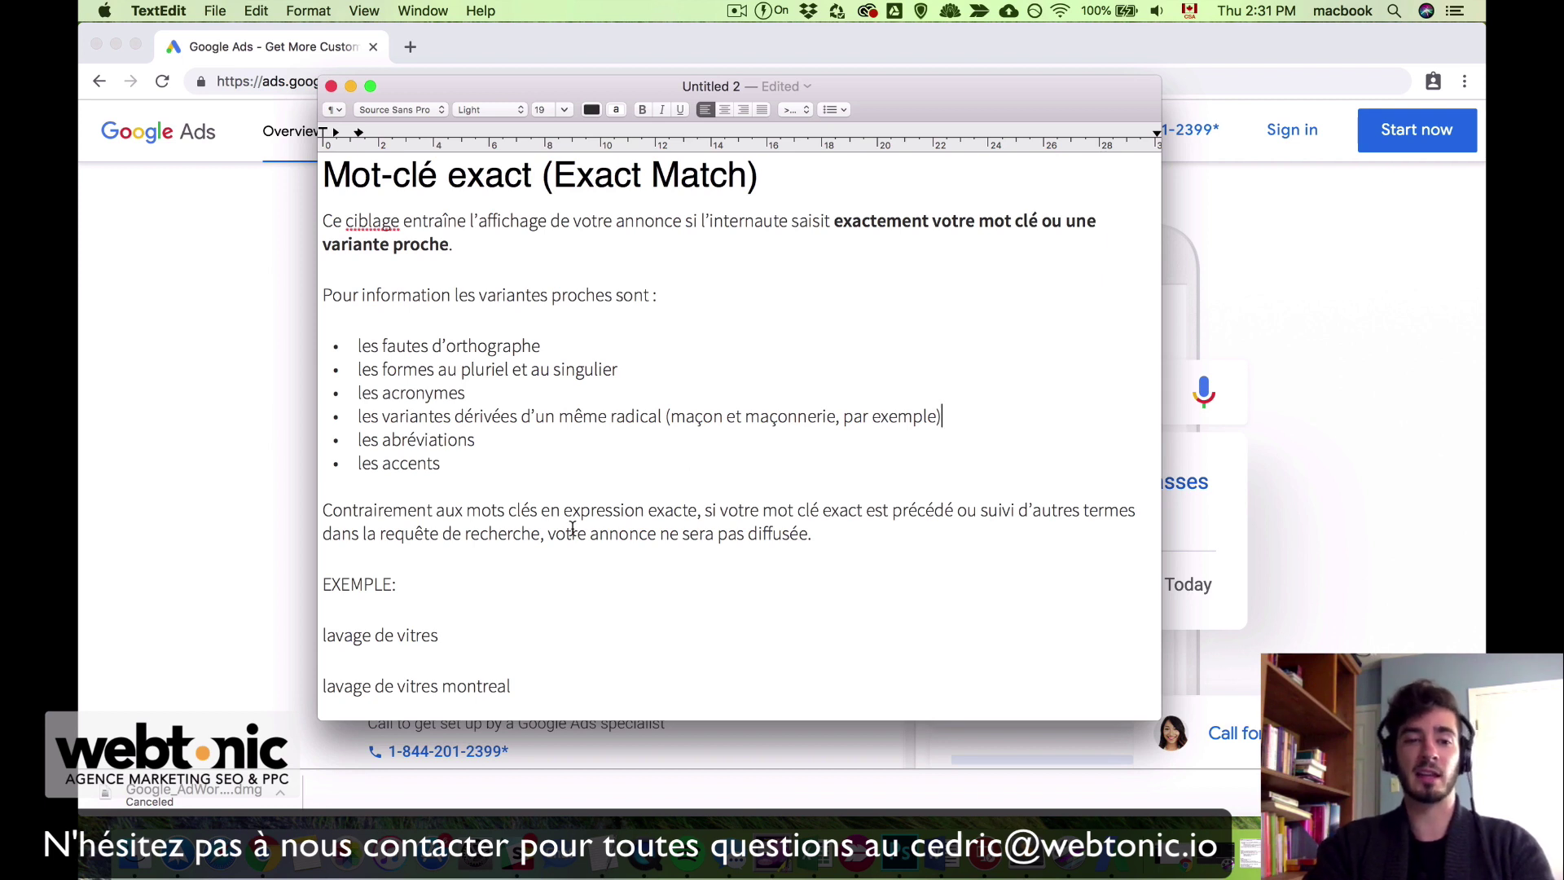
{"action": "left_click_drag", "start_coordinate": [462, 638], "coordinate": [308, 641]}
{"action": "left_click", "coordinate": [530, 642]}
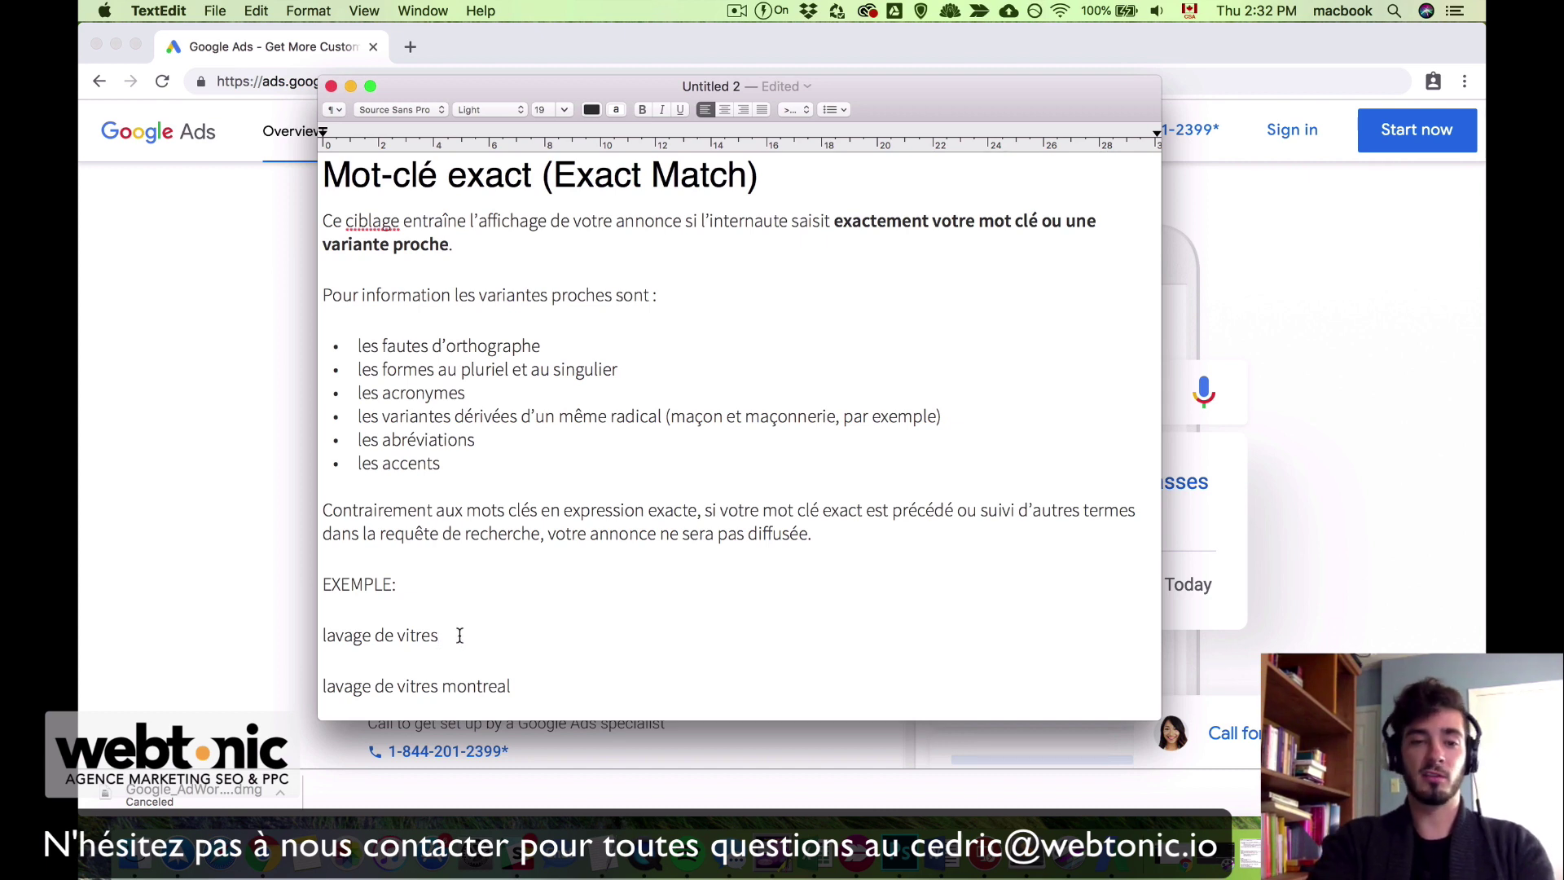
Step: Change 'lavage de vitres' to 'lavage vitre' and select the word 'montreal'
{"action": "key", "text": "BackSpace"}
{"action": "left_click", "coordinate": [396, 635]}
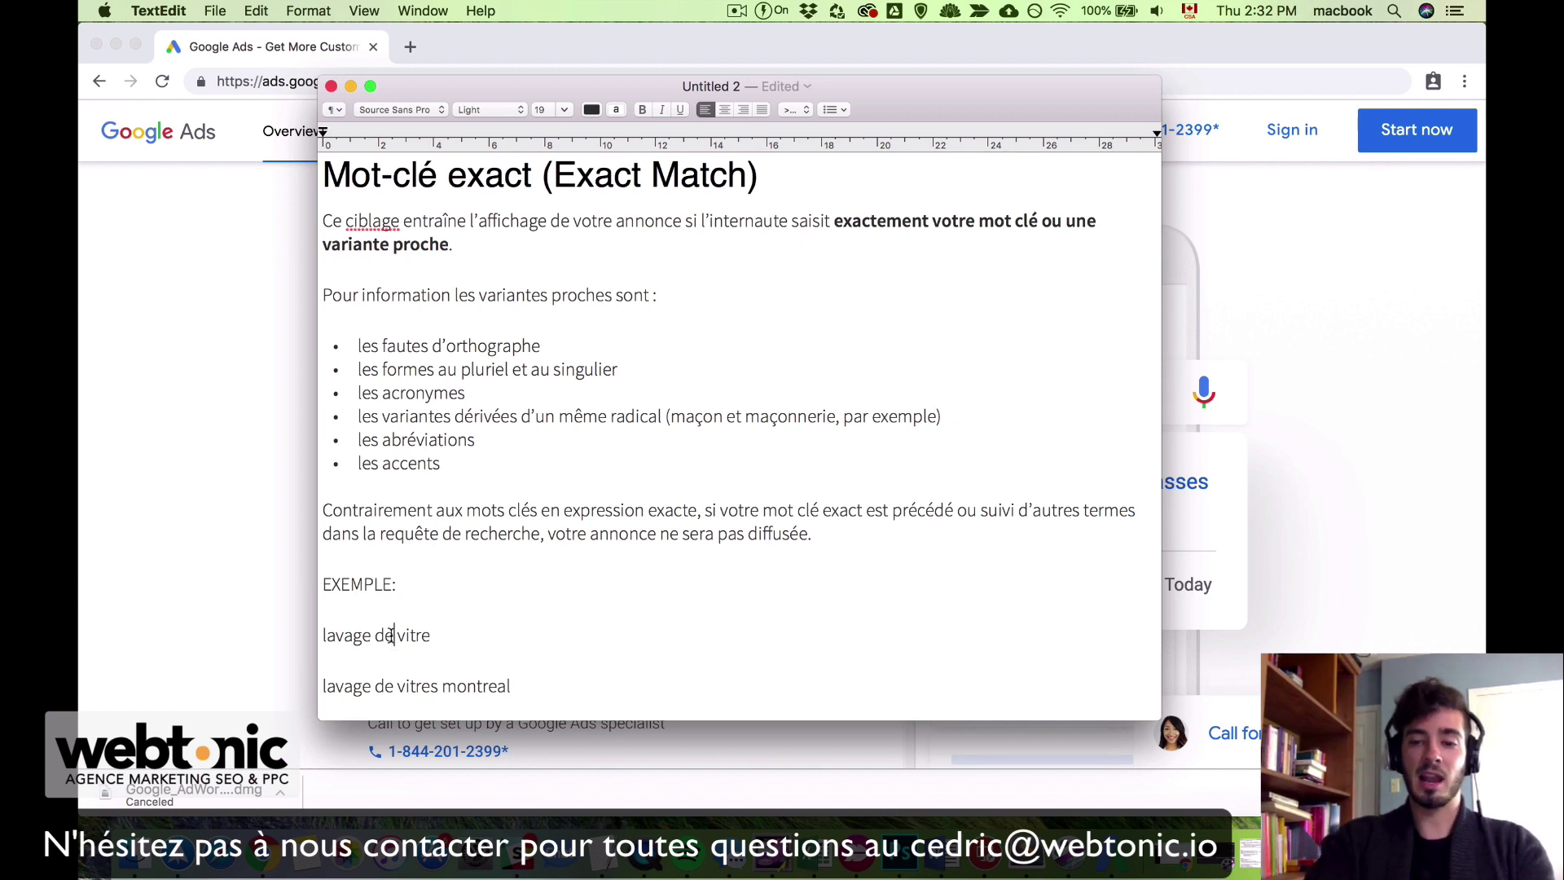
{"action": "key", "text": "BackSpace"}
{"action": "key", "text": "BackSpace"}
{"action": "key", "text": "BackSpace"}
{"action": "key", "text": "BackSpace"}
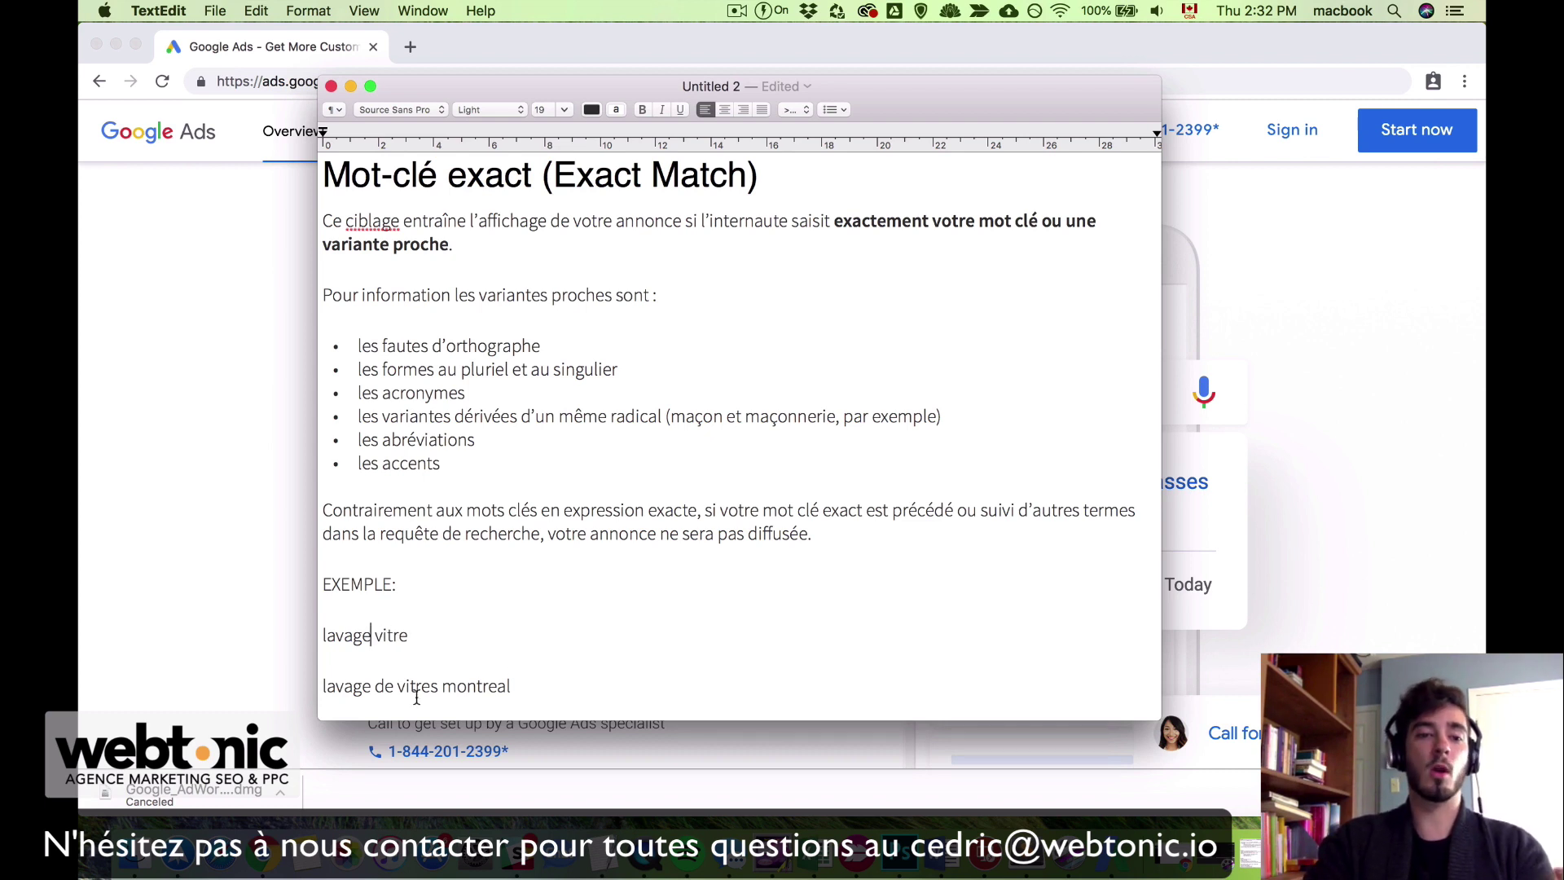
{"action": "left_click", "coordinate": [519, 697]}
{"action": "double_click", "coordinate": [520, 694]}
{"action": "left_click", "coordinate": [576, 689]}
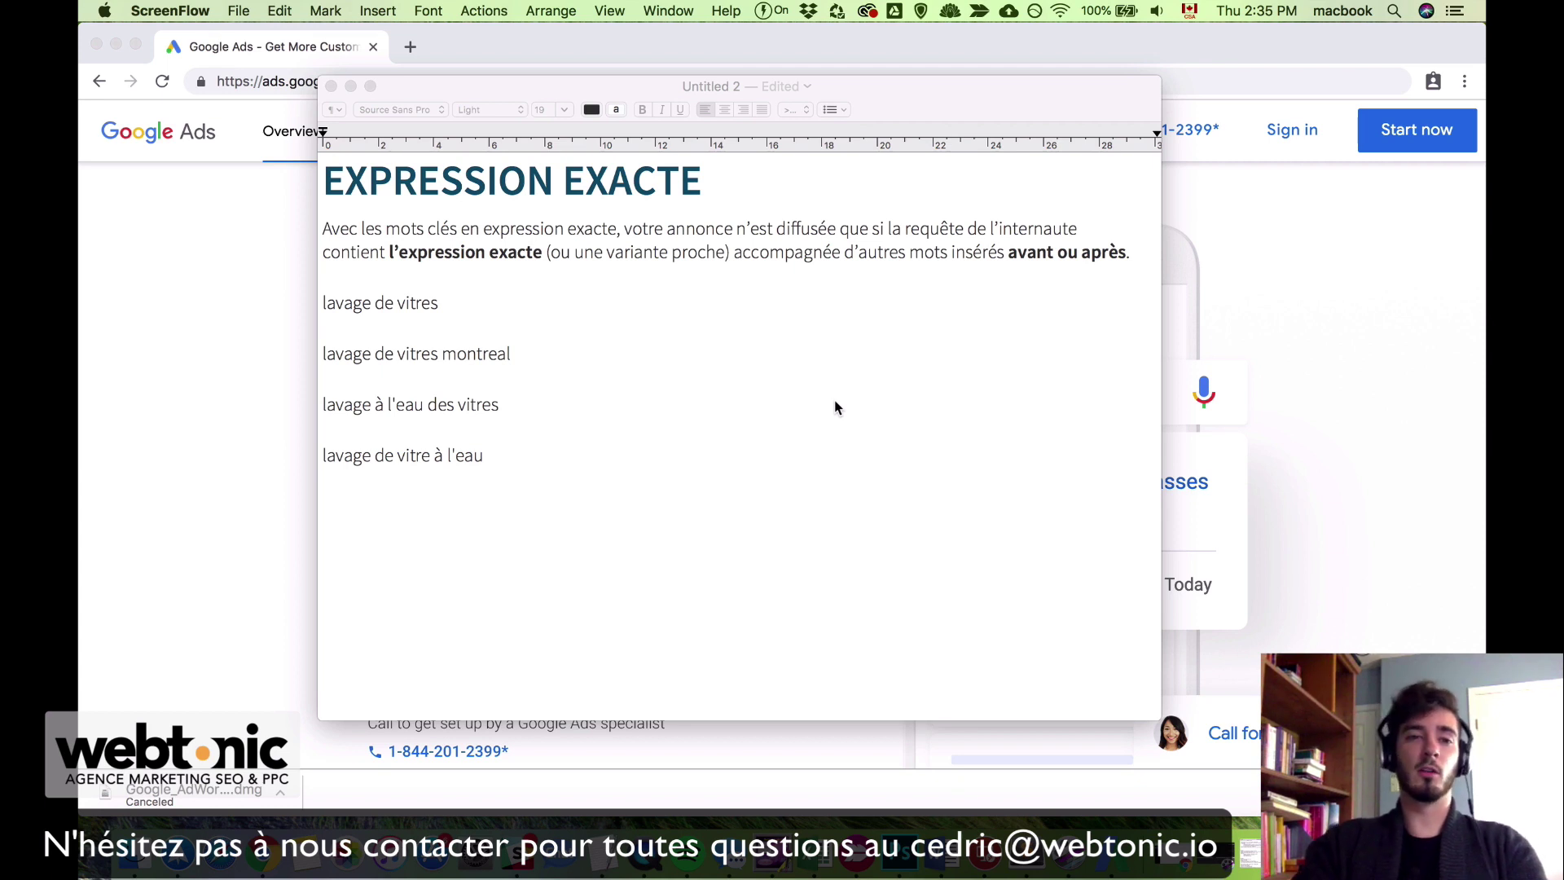
Step: Highlight the 'lavage de vitres' example and the full 'lavage de vitres montreal' line
{"action": "left_click", "coordinate": [834, 400]}
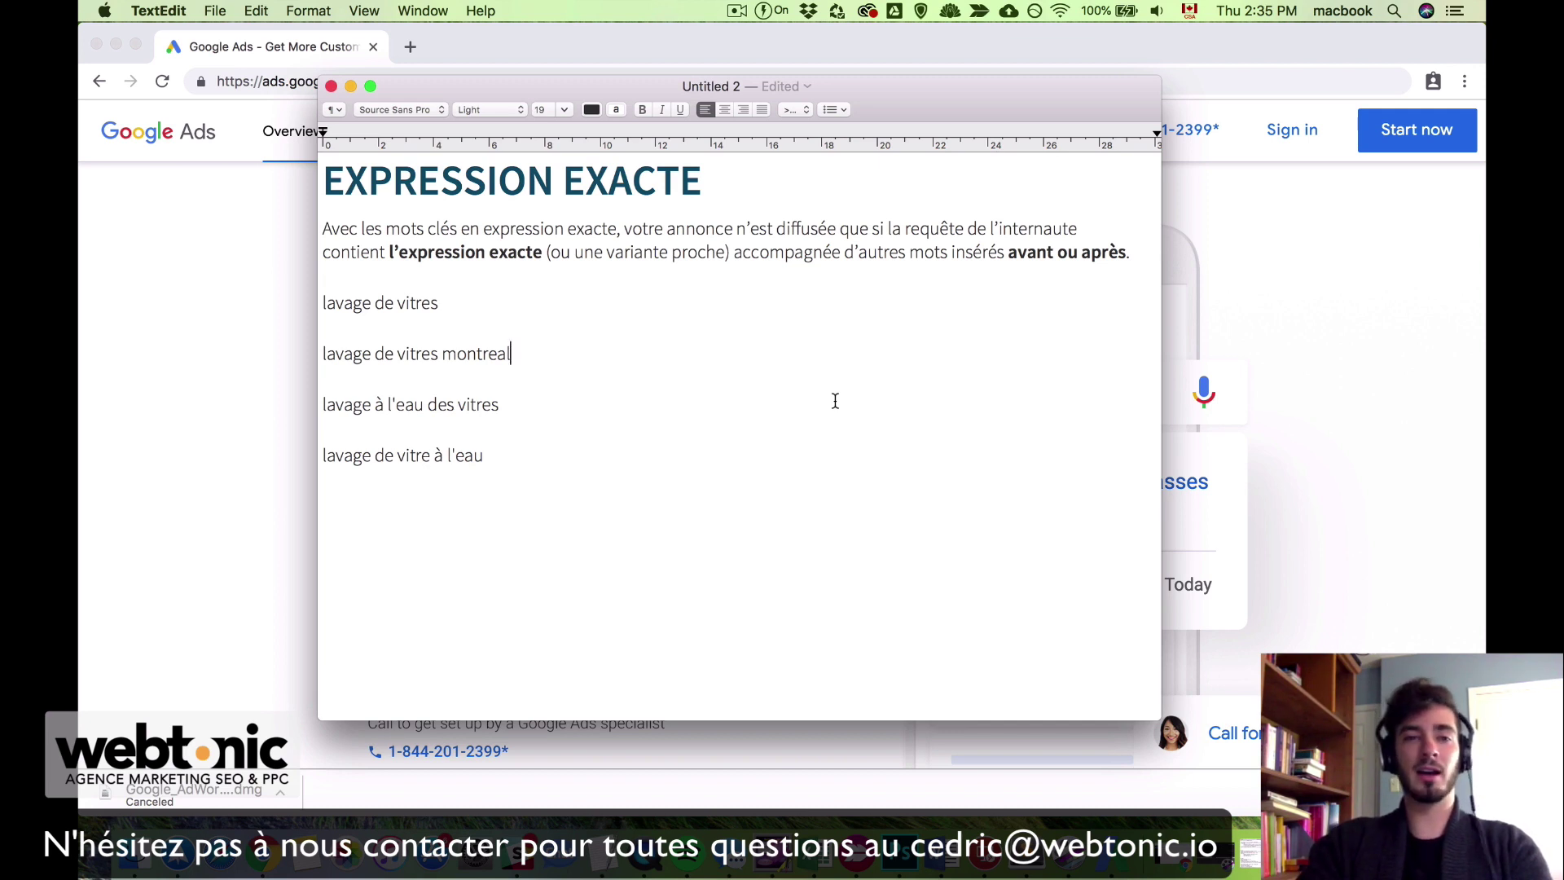
{"action": "left_click", "coordinate": [446, 306]}
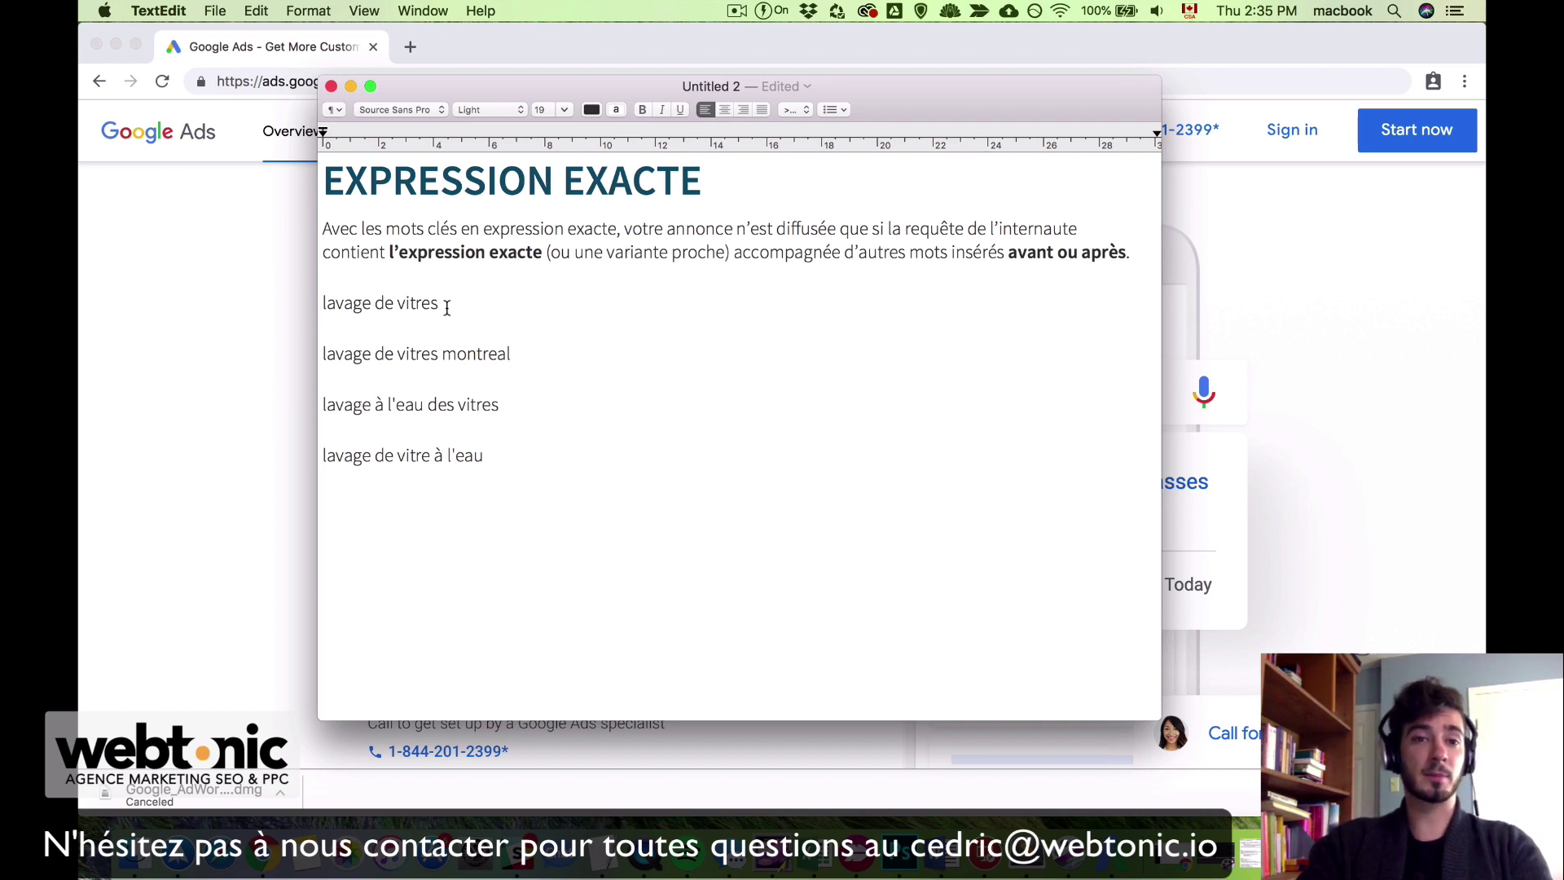
{"action": "left_click_drag", "start_coordinate": [446, 306], "coordinate": [322, 303]}
{"action": "left_click", "coordinate": [476, 355]}
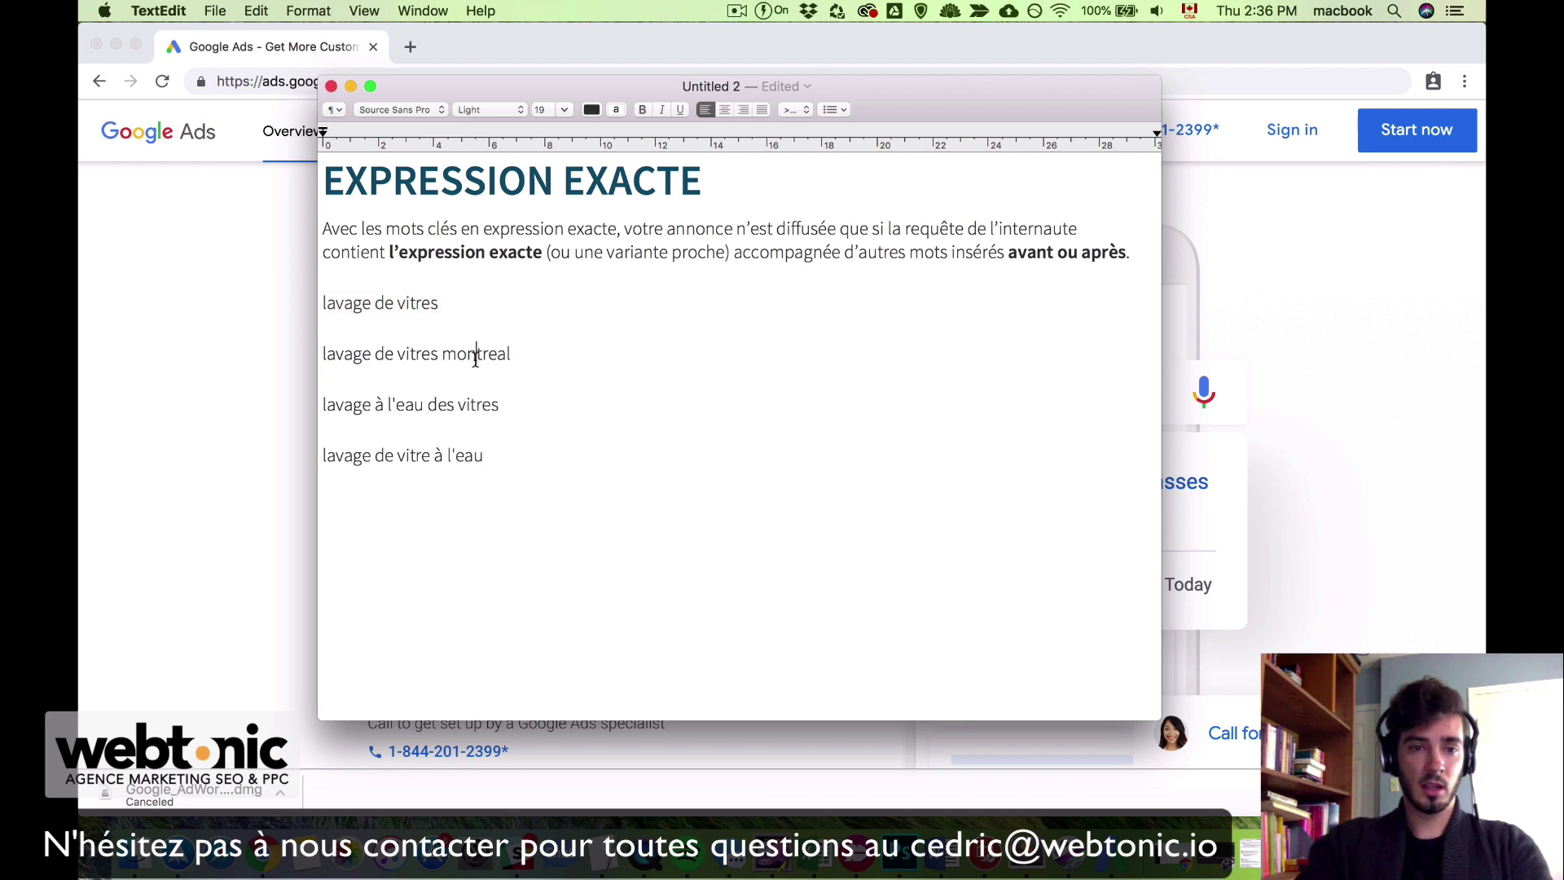
{"action": "left_click_drag", "start_coordinate": [527, 354], "coordinate": [319, 354]}
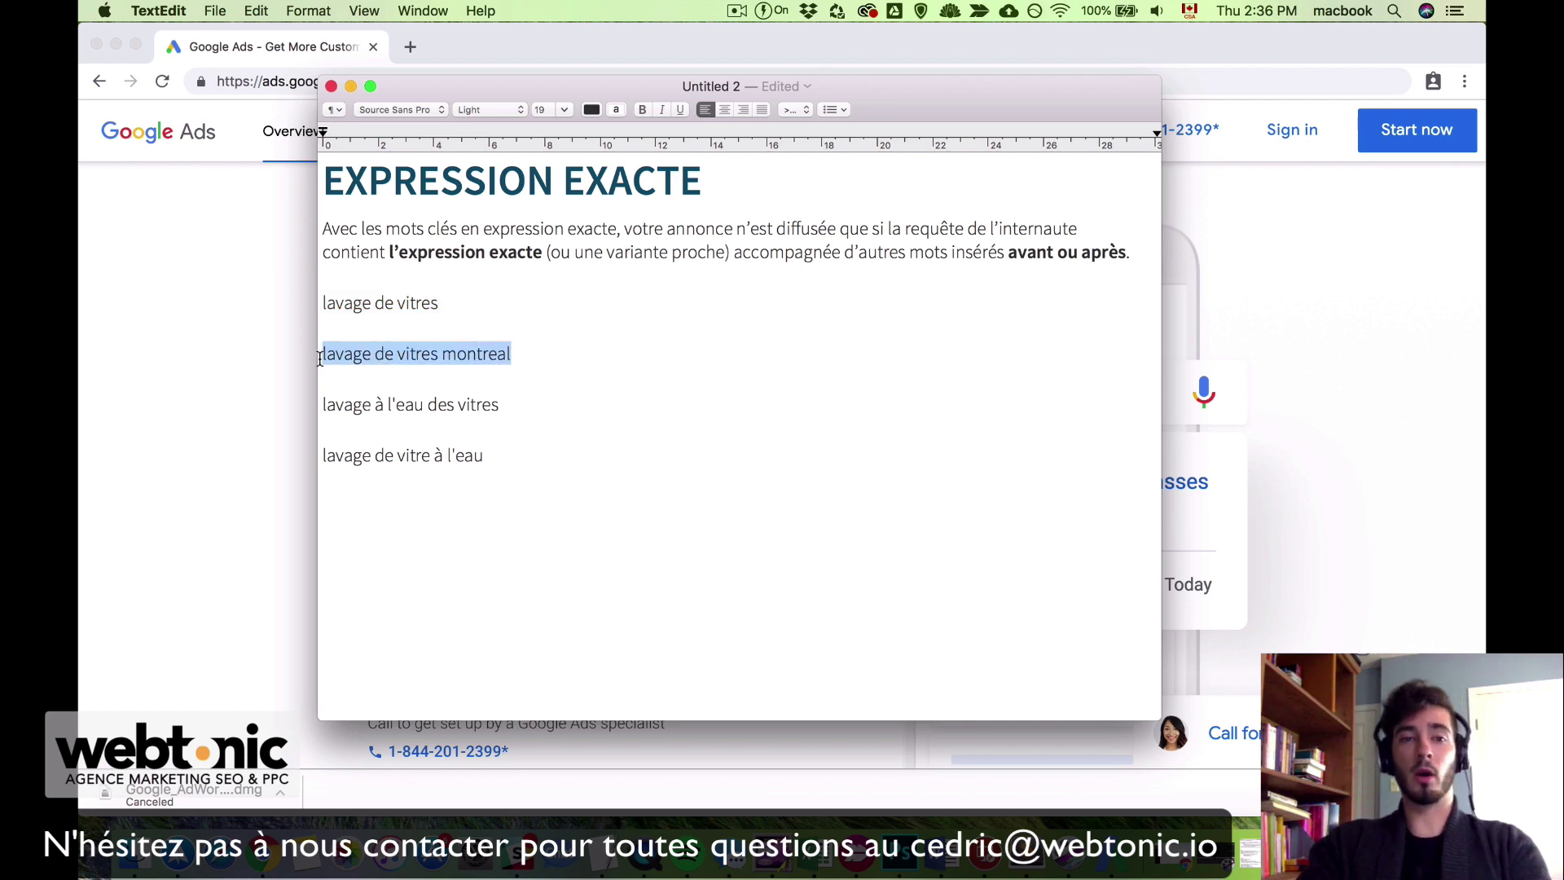
{"action": "left_click", "coordinate": [492, 354]}
Step: Highlight 'montreal', then the 'lavage à l'eau des vitres' and 'lavage de vitre à l'eau' examples
{"action": "left_click_drag", "start_coordinate": [441, 355], "coordinate": [513, 355]}
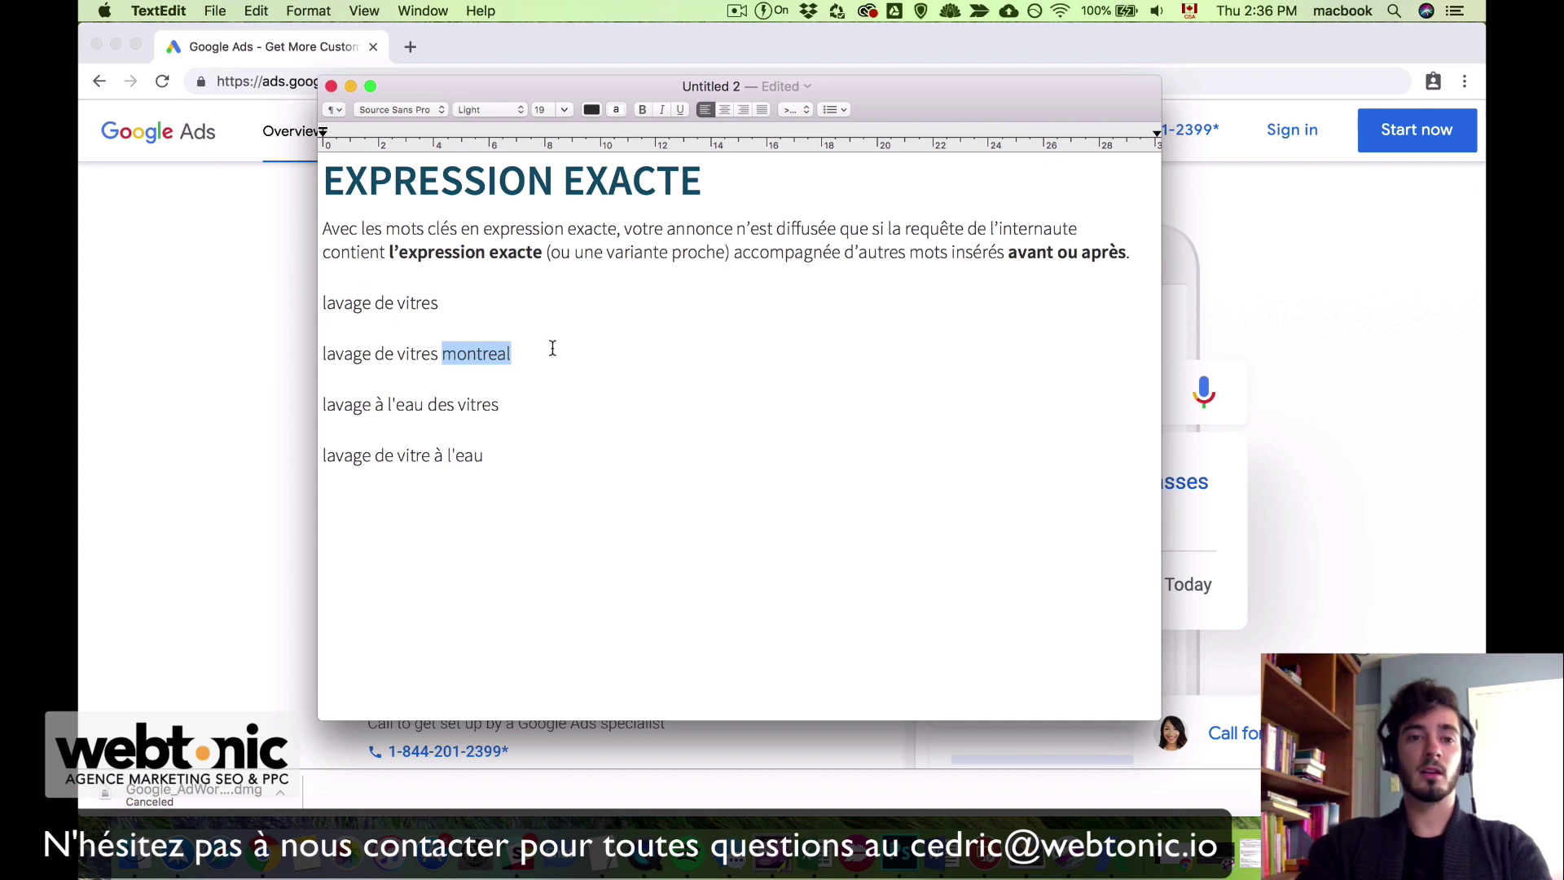
{"action": "left_click", "coordinate": [541, 356]}
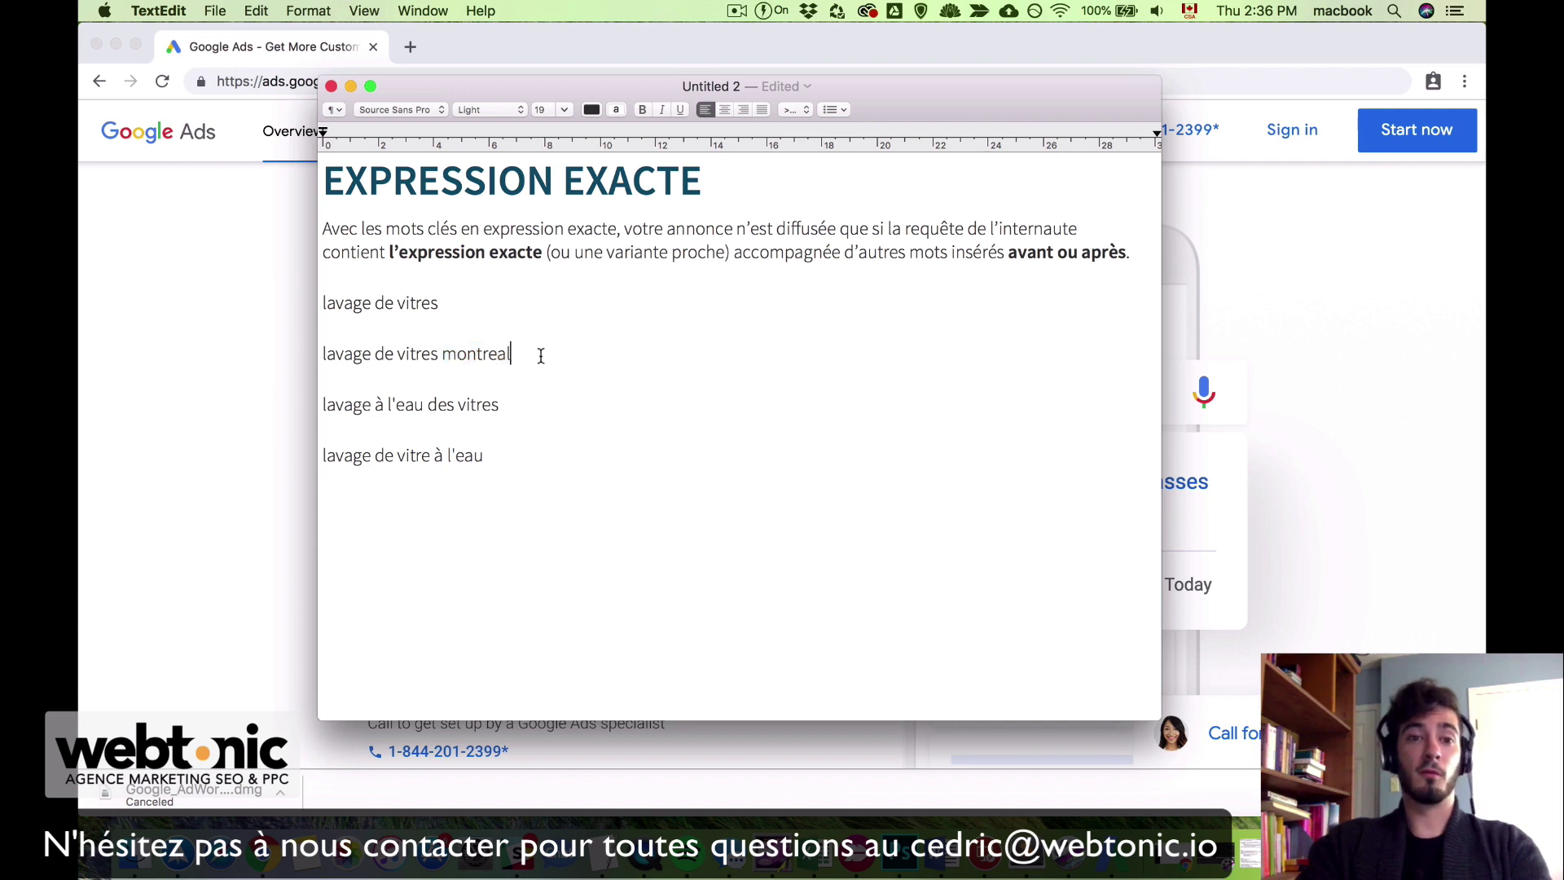
{"action": "left_click_drag", "start_coordinate": [508, 408], "coordinate": [425, 405]}
{"action": "left_click", "coordinate": [495, 414]}
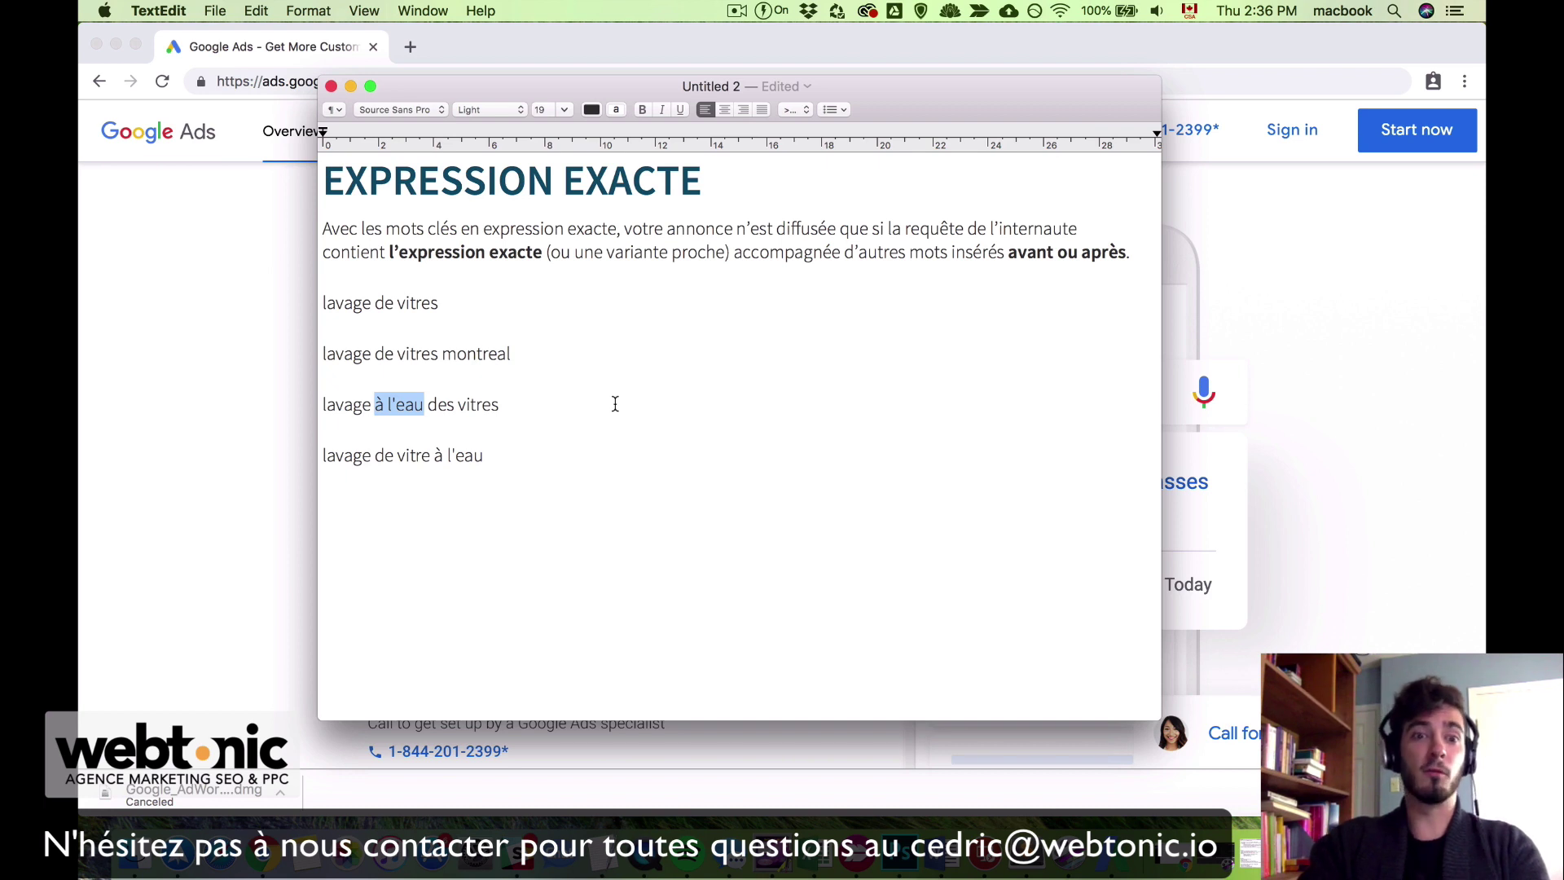
{"action": "left_click", "coordinate": [616, 404]}
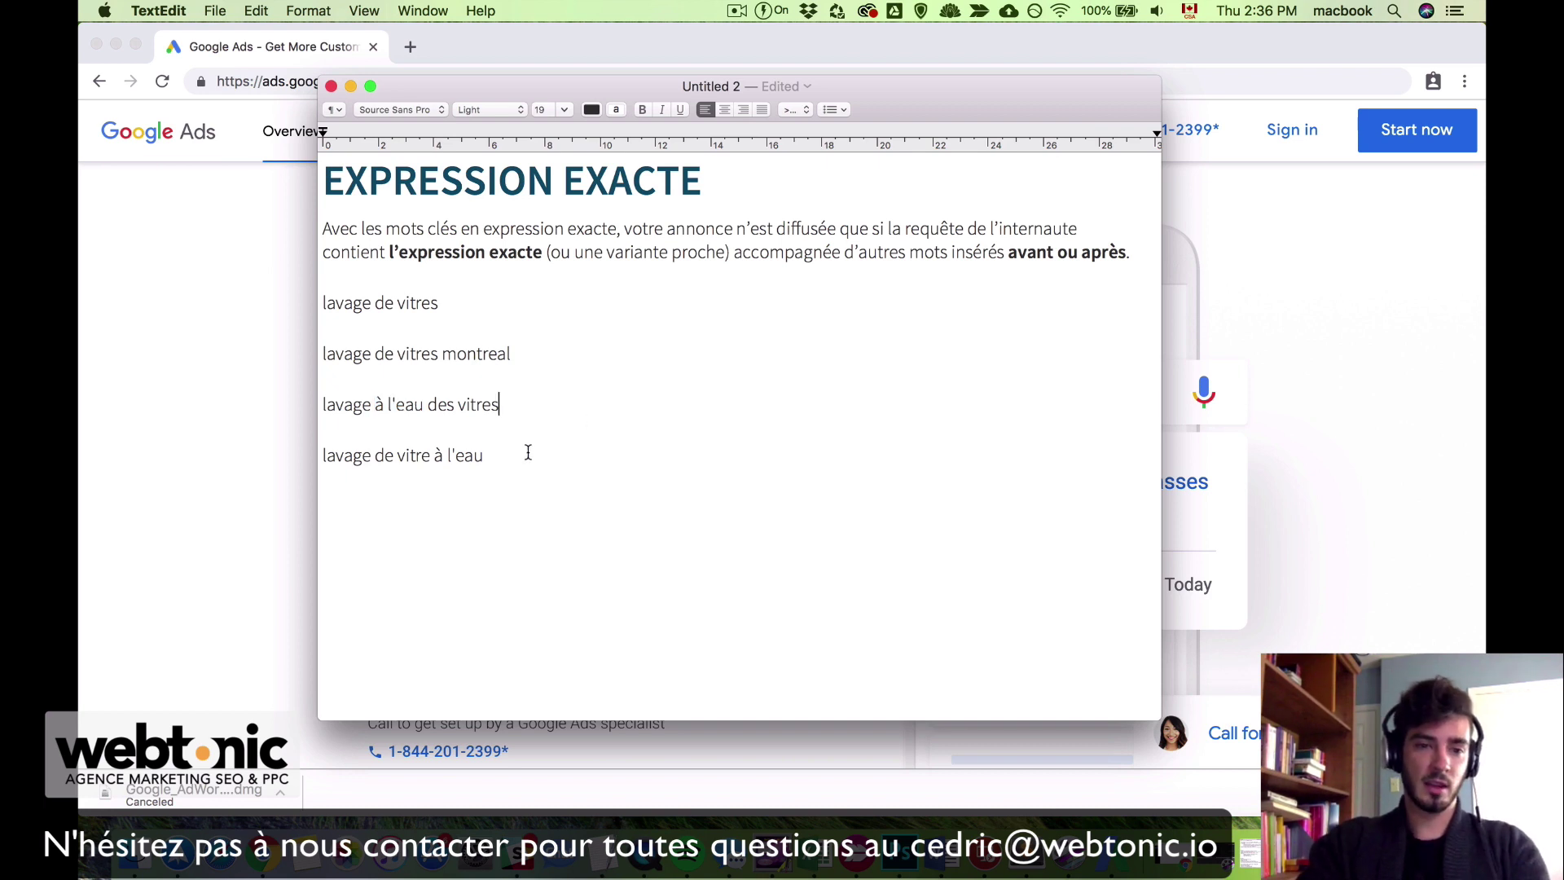
{"action": "left_click_drag", "start_coordinate": [512, 458], "coordinate": [319, 454]}
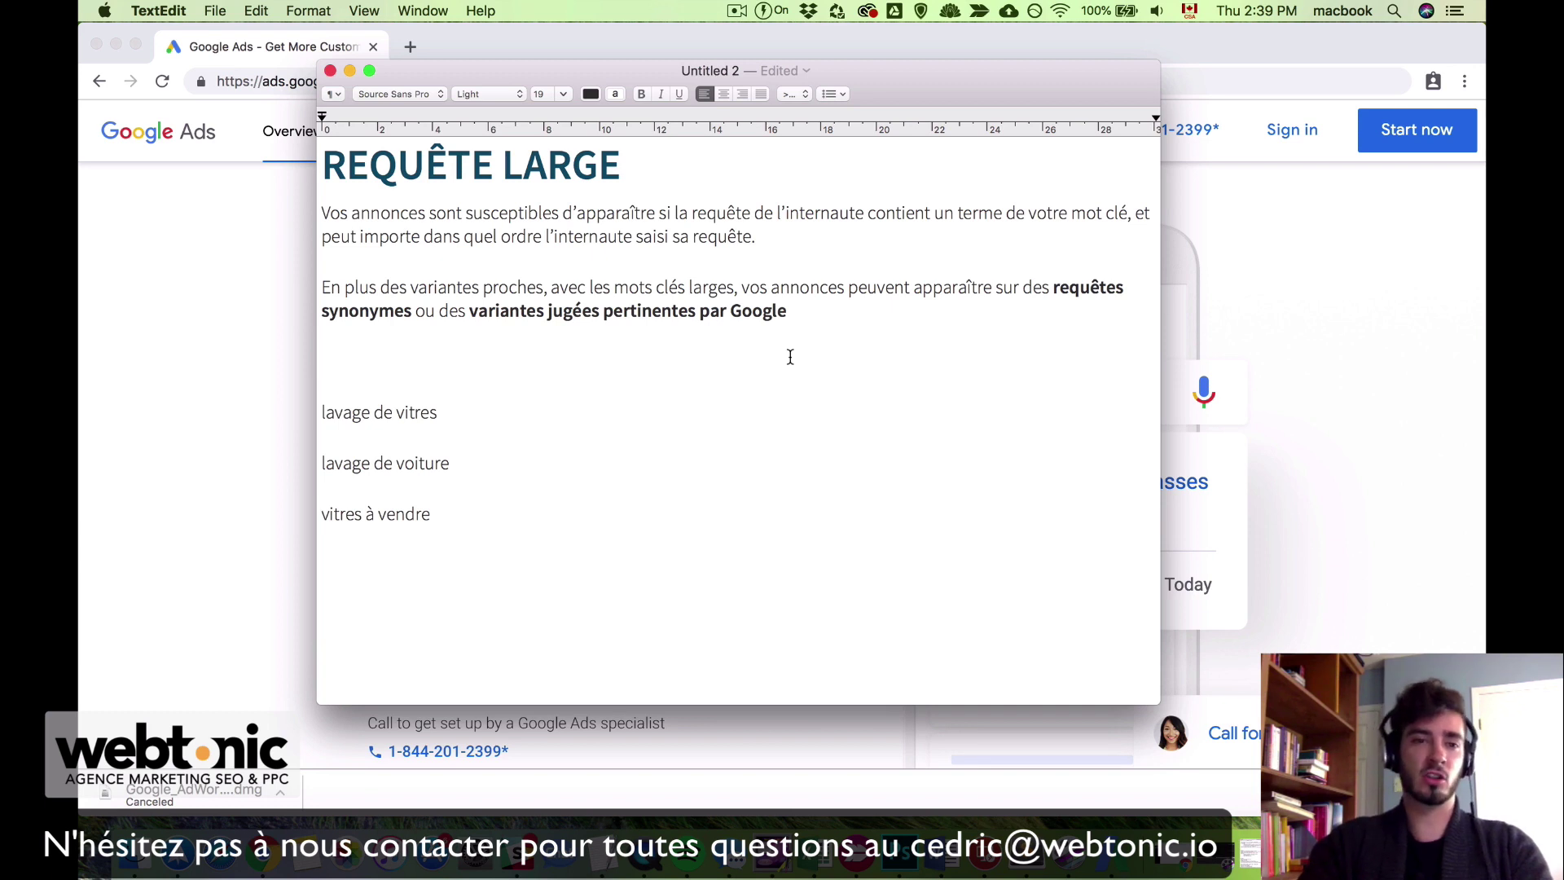
{"action": "left_click", "coordinate": [870, 233]}
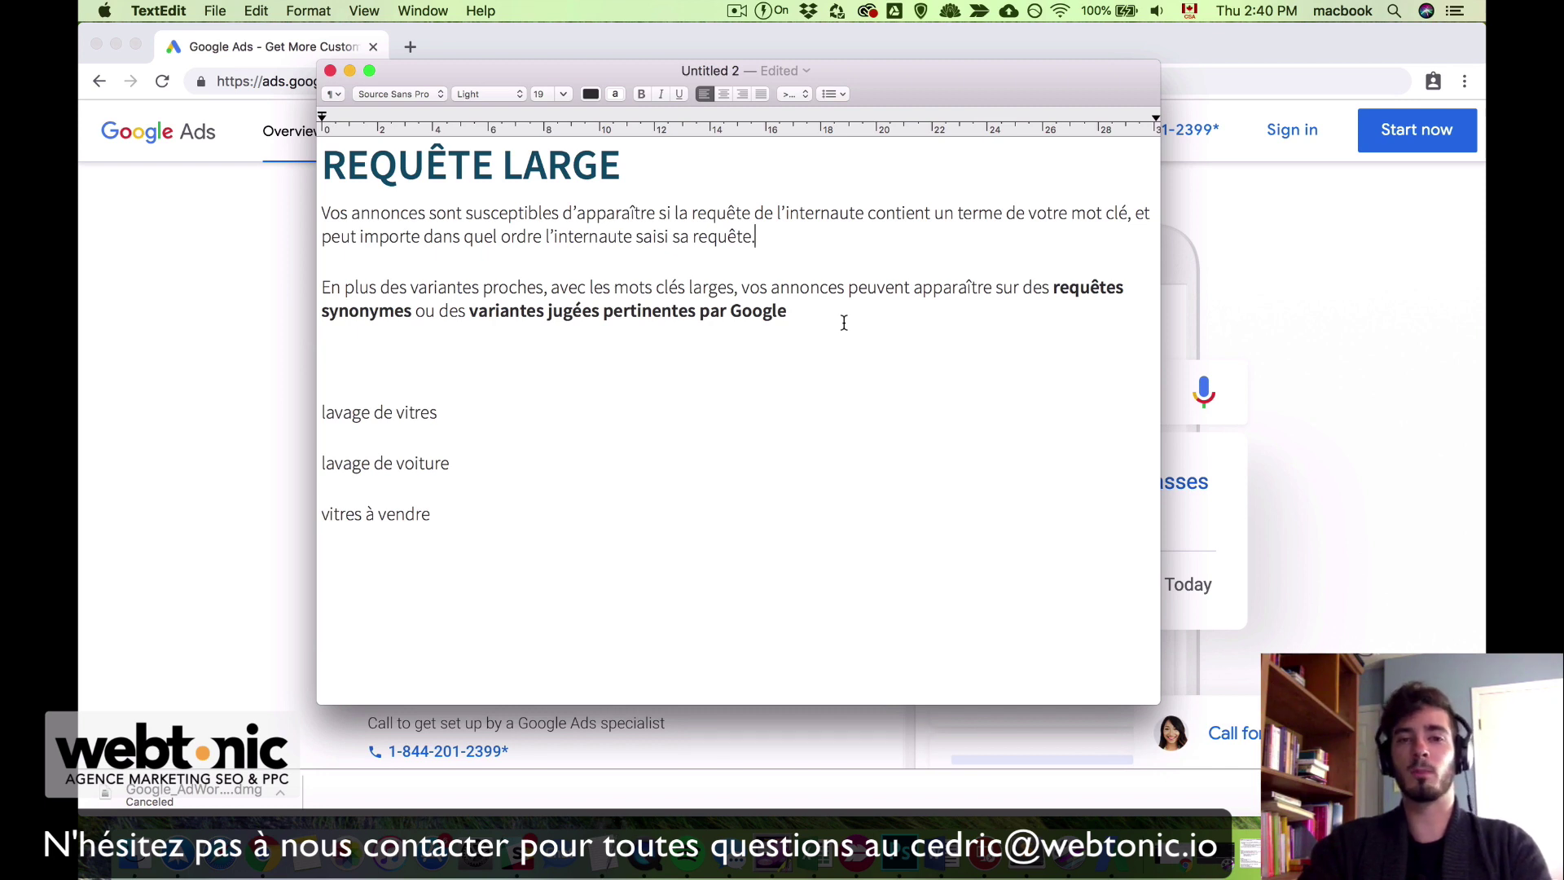
{"action": "left_click", "coordinate": [827, 311]}
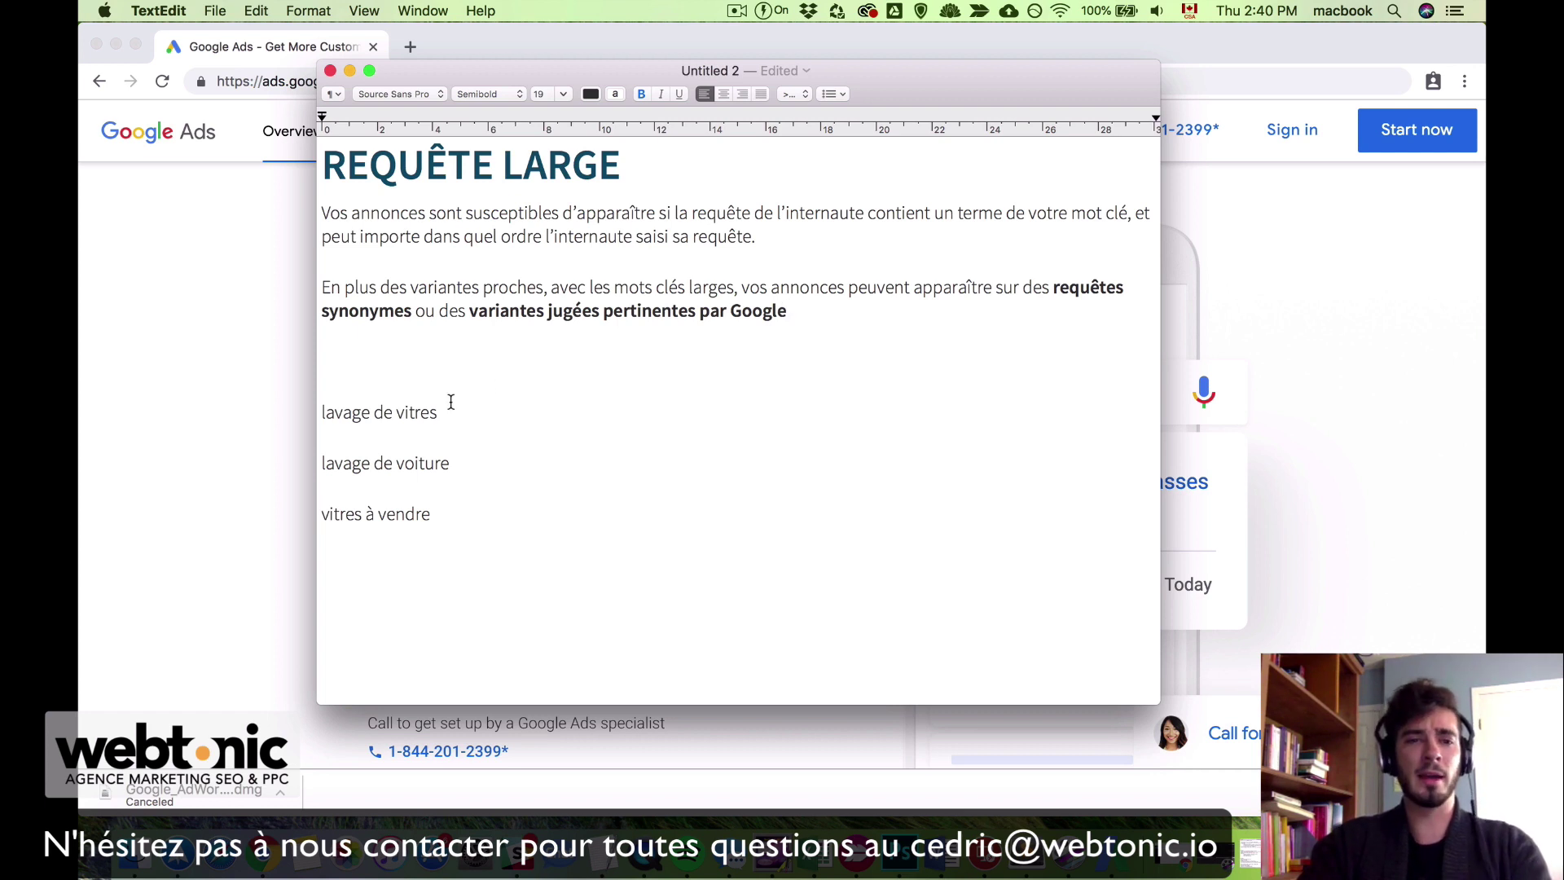
{"action": "left_click_drag", "start_coordinate": [461, 419], "coordinate": [322, 413]}
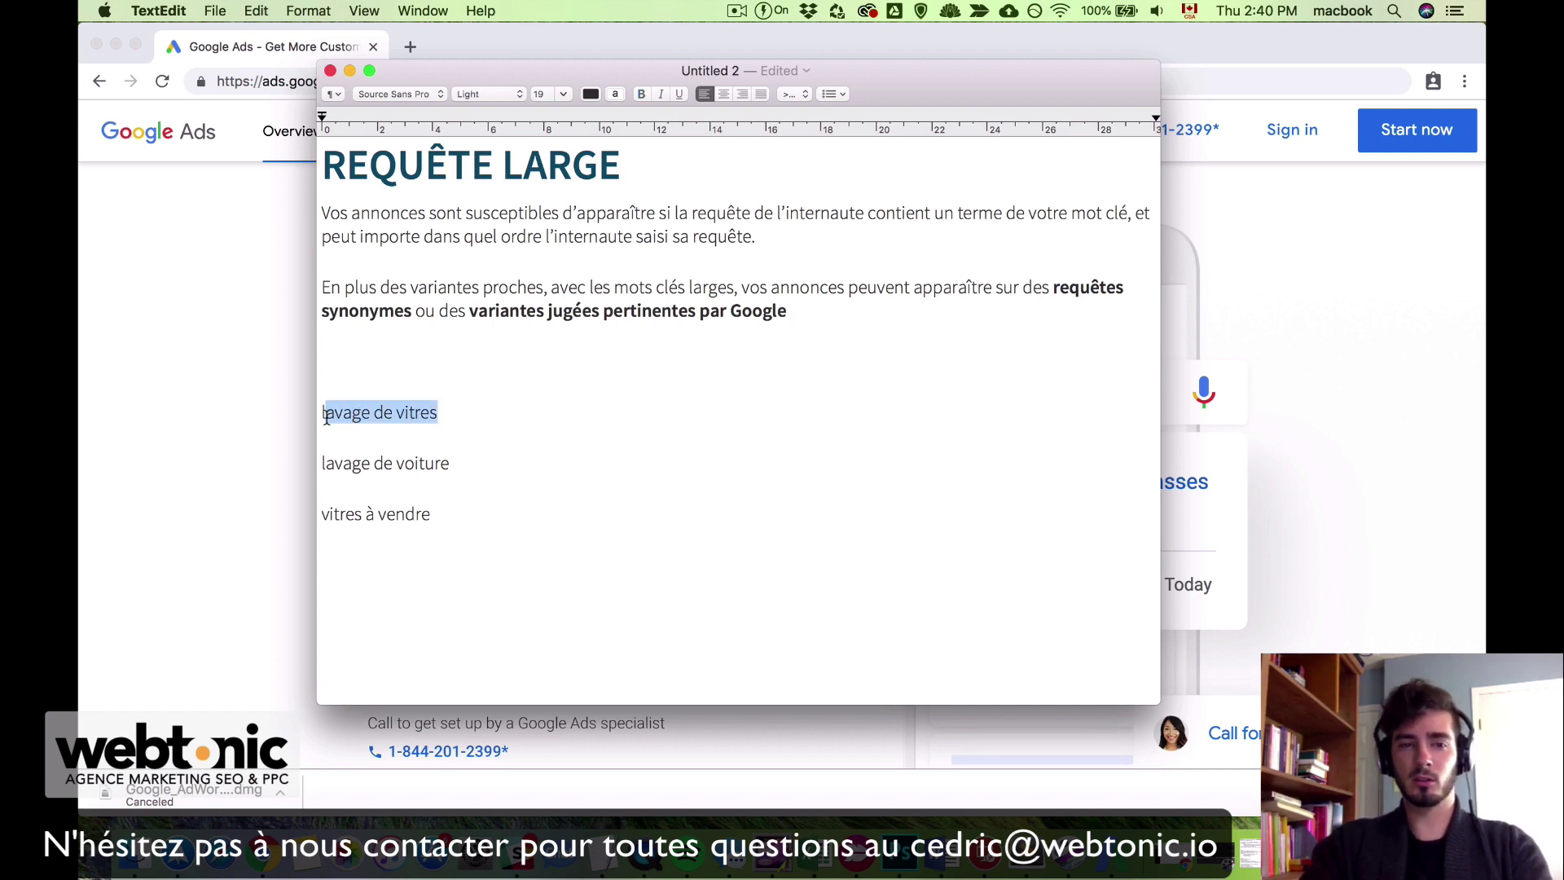
{"action": "left_click", "coordinate": [454, 417]}
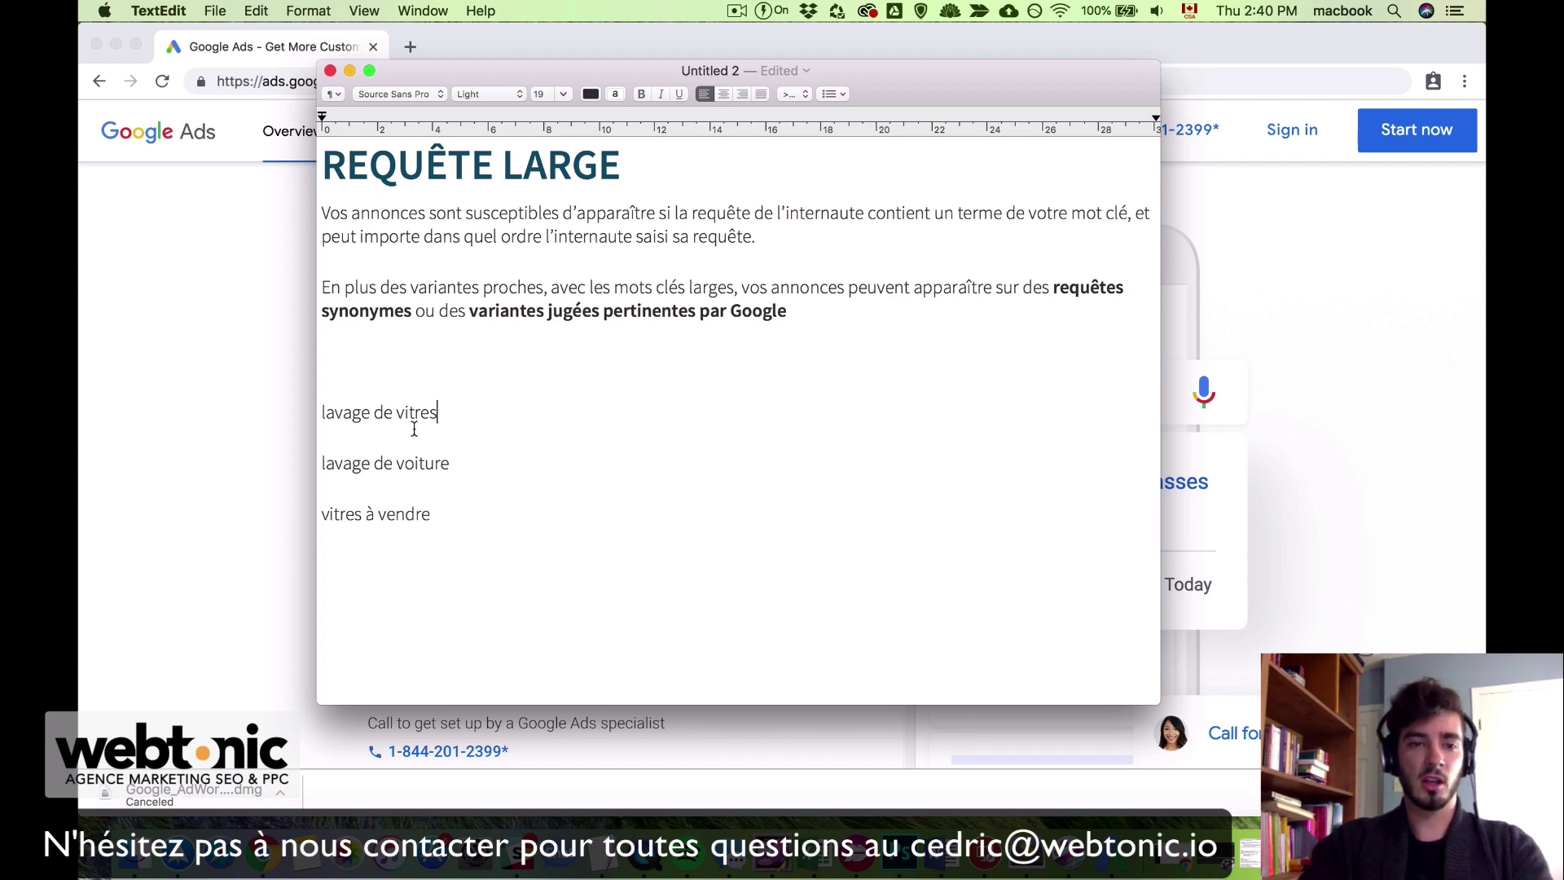
{"action": "double_click", "coordinate": [324, 413]}
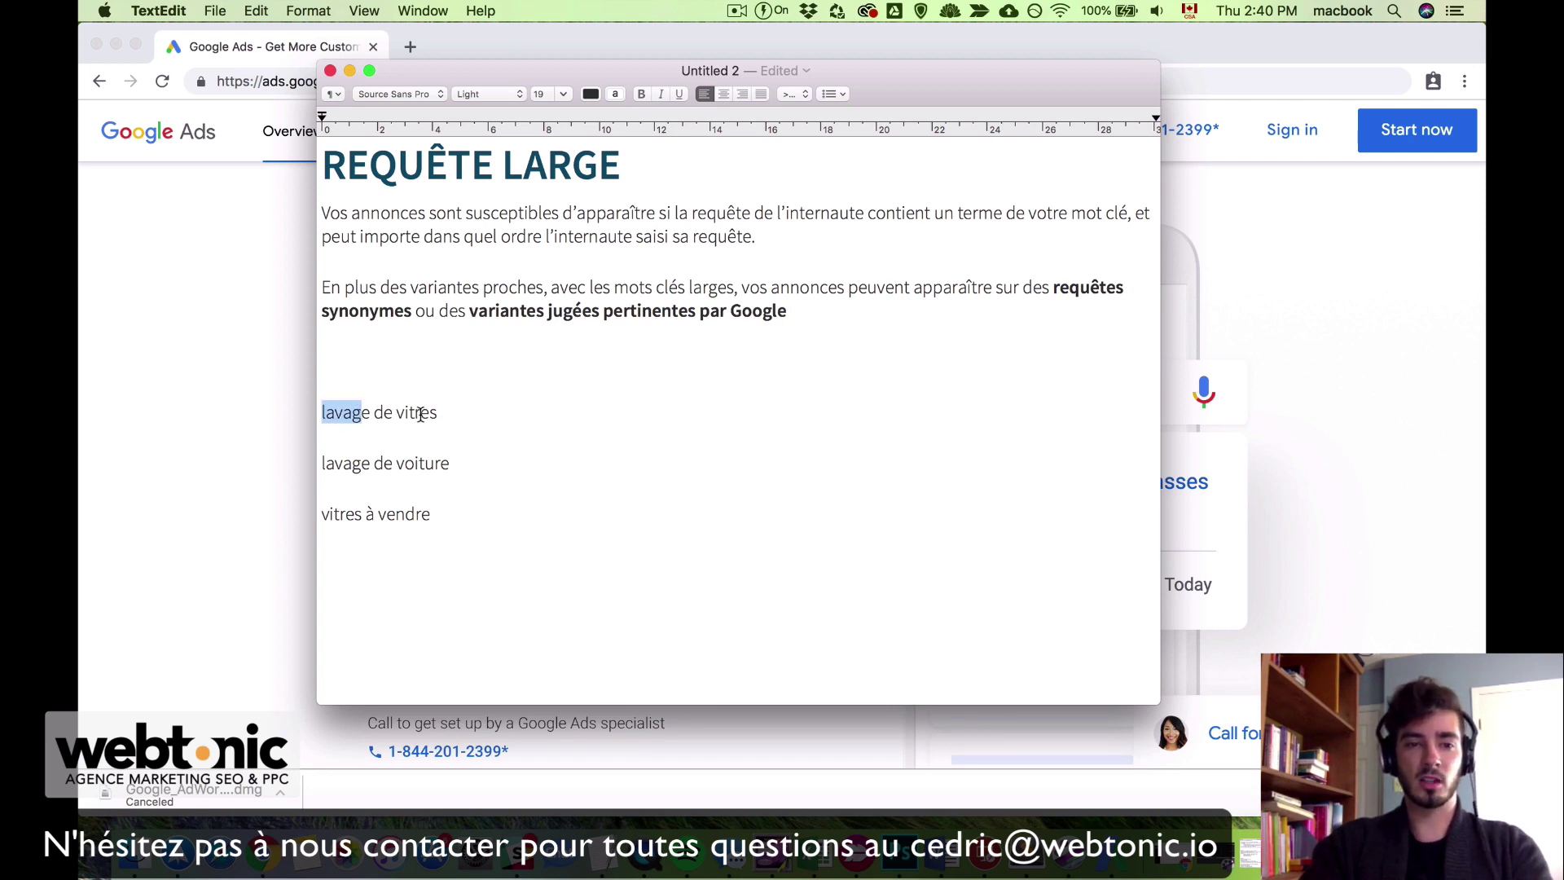
{"action": "double_click", "coordinate": [401, 412]}
{"action": "left_click", "coordinate": [457, 412]}
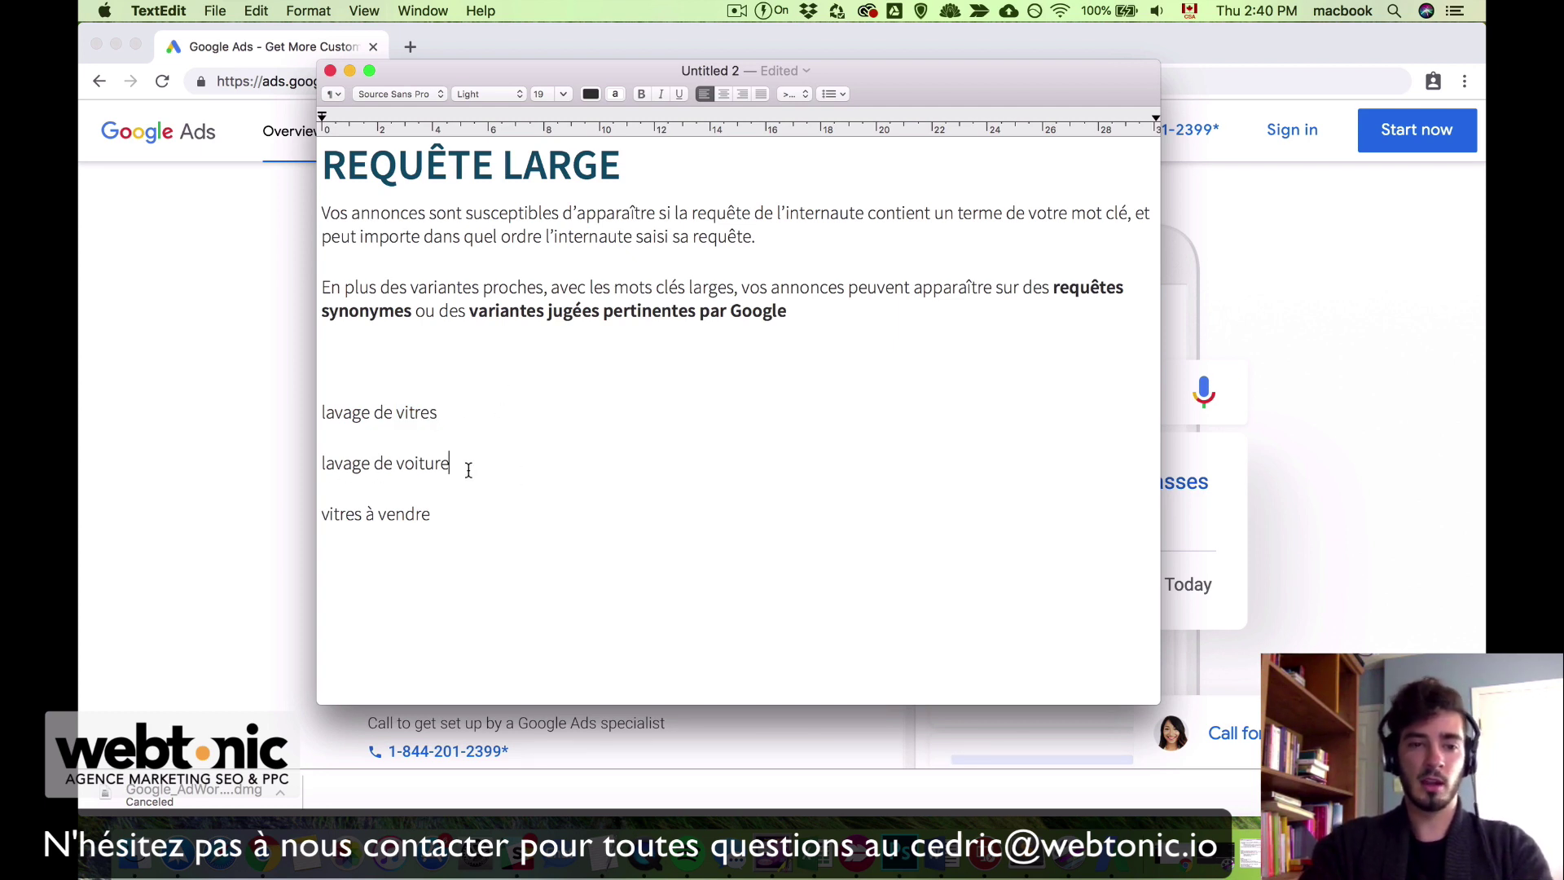
{"action": "left_click_drag", "start_coordinate": [453, 465], "coordinate": [321, 465]}
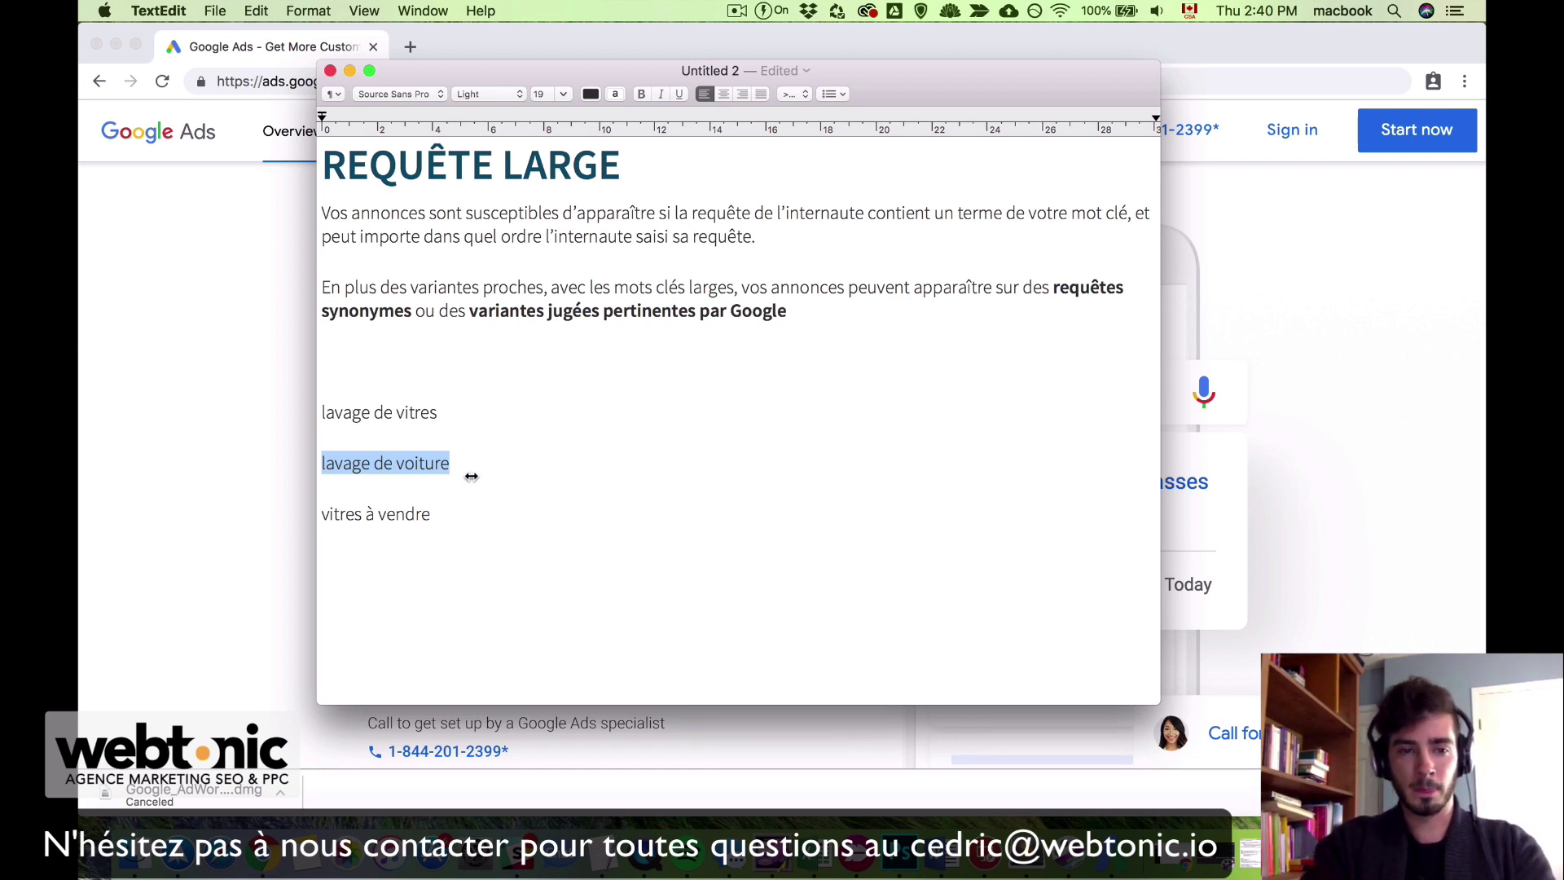
{"action": "left_click", "coordinate": [398, 505]}
{"action": "left_click_drag", "start_coordinate": [384, 412], "coordinate": [451, 411]}
{"action": "left_click", "coordinate": [434, 411]}
{"action": "left_click", "coordinate": [450, 412]}
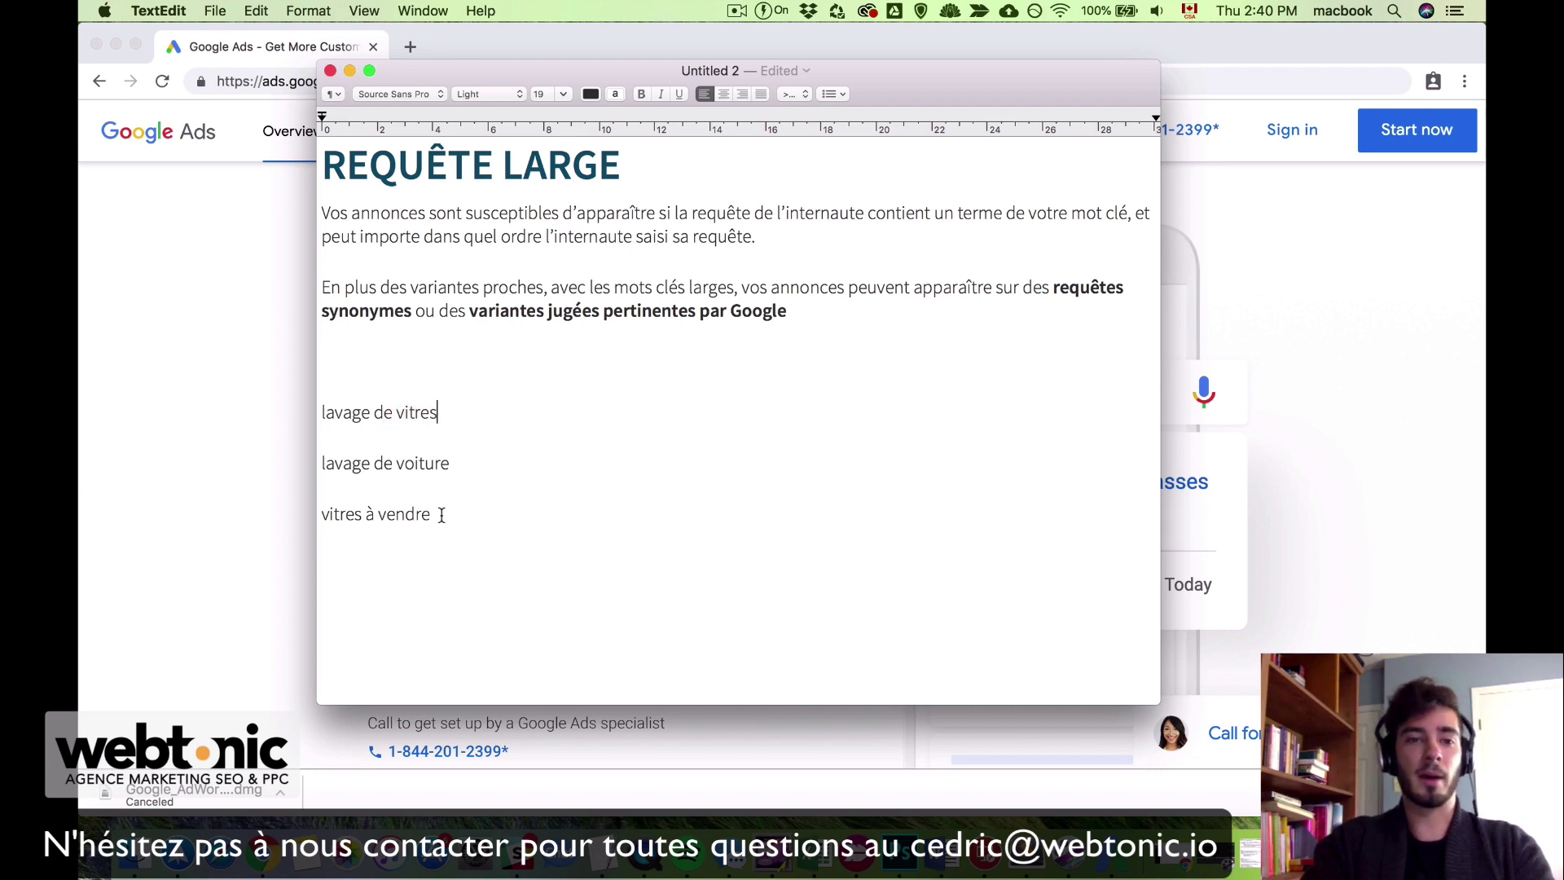
{"action": "left_click_drag", "start_coordinate": [442, 514], "coordinate": [303, 507]}
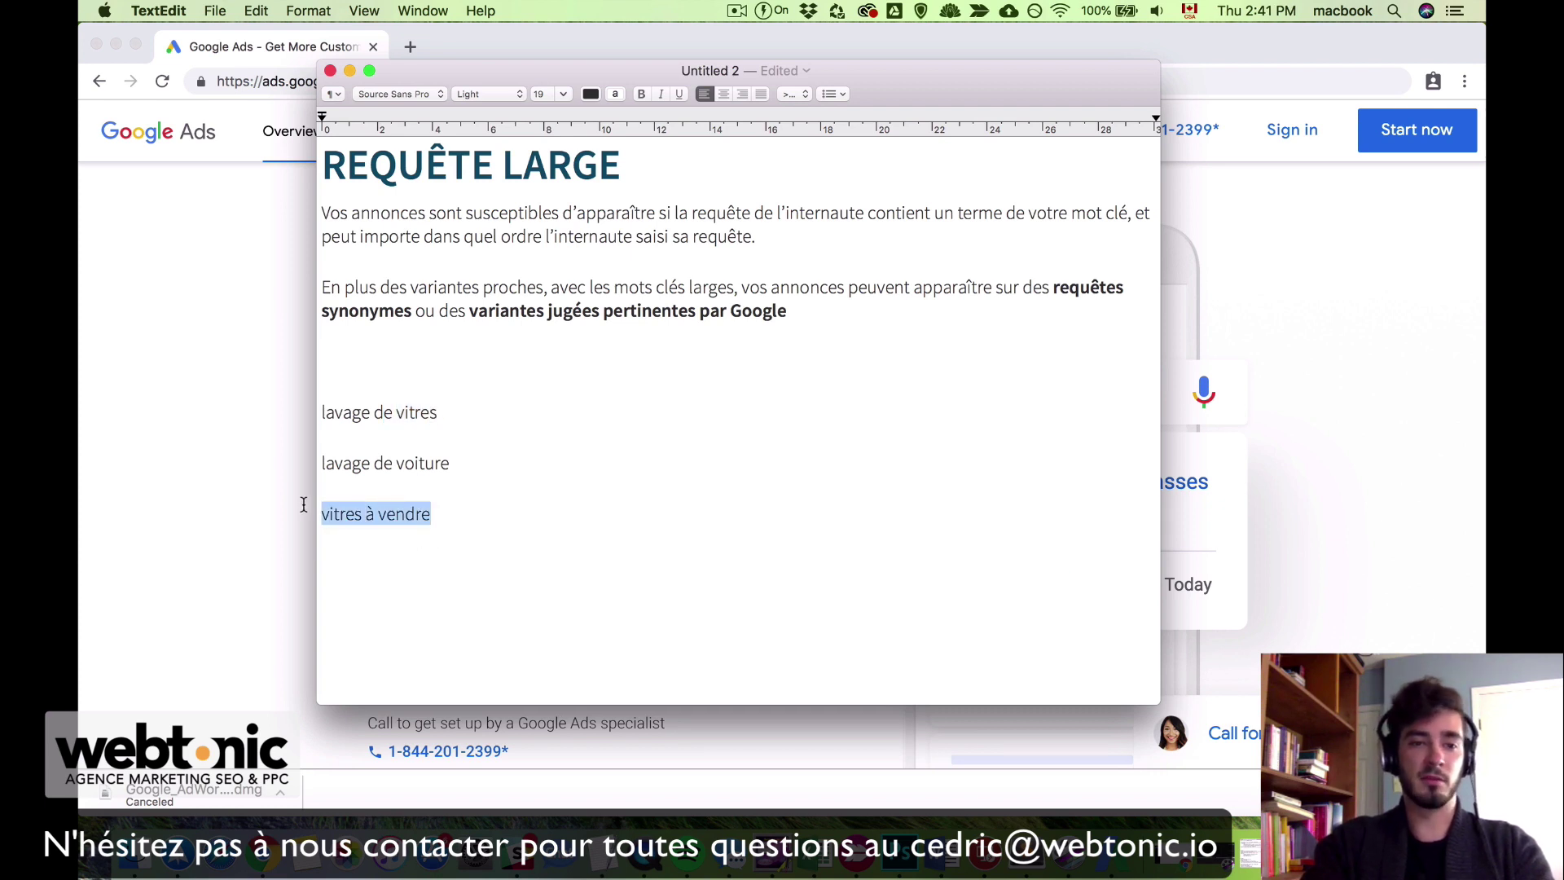
{"action": "left_click", "coordinate": [582, 554]}
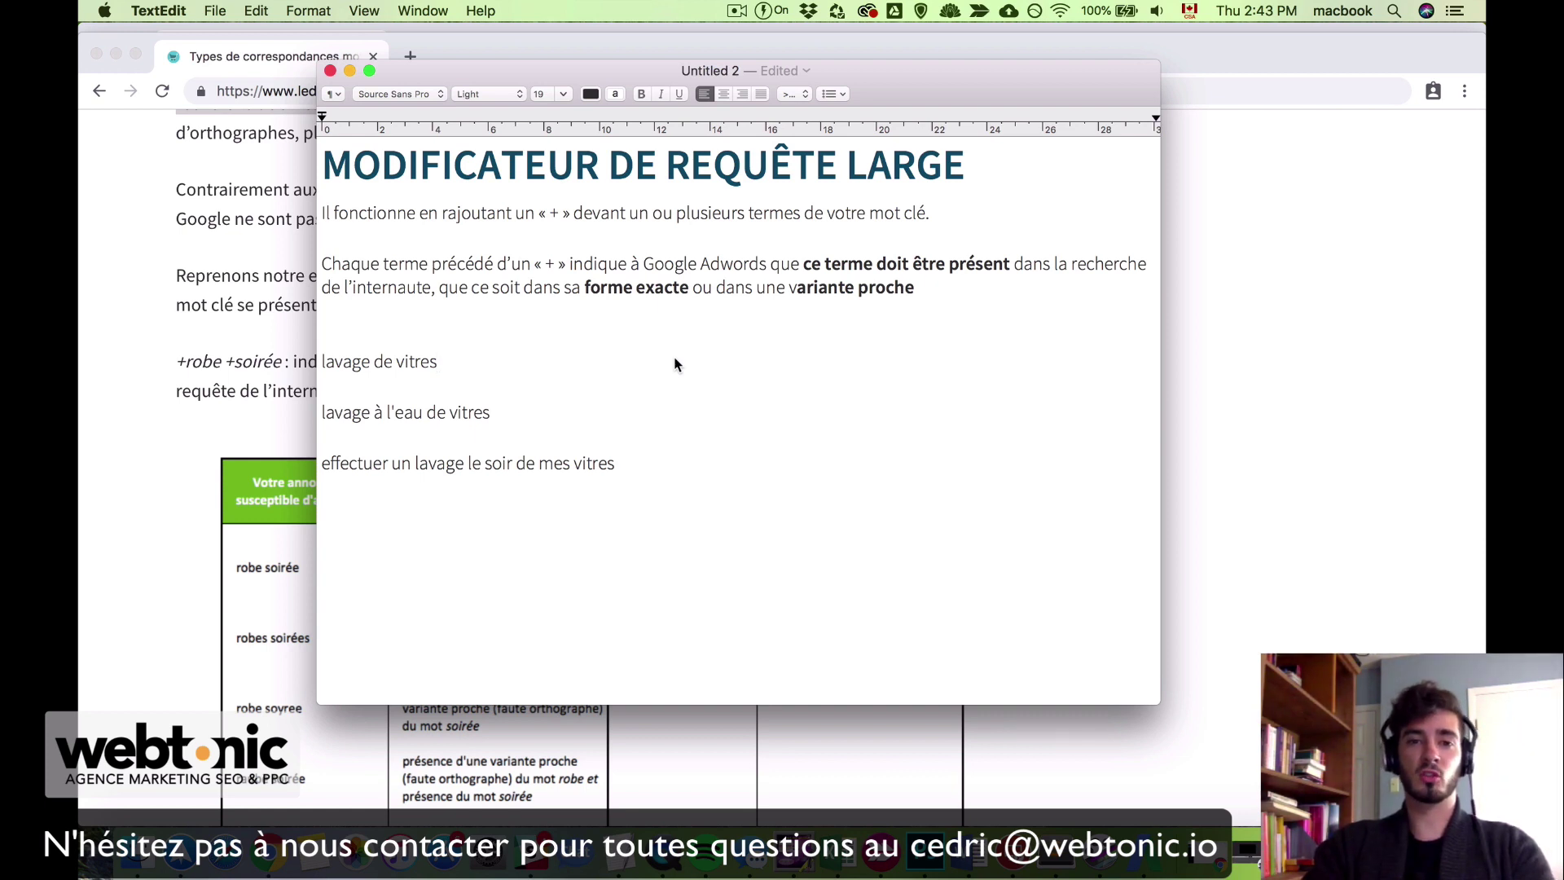
Step: Highlight the explanation about adding « + » before terms, then place the cursor before 'lavage de vitres'
{"action": "left_click_drag", "start_coordinate": [534, 219], "coordinate": [804, 218]}
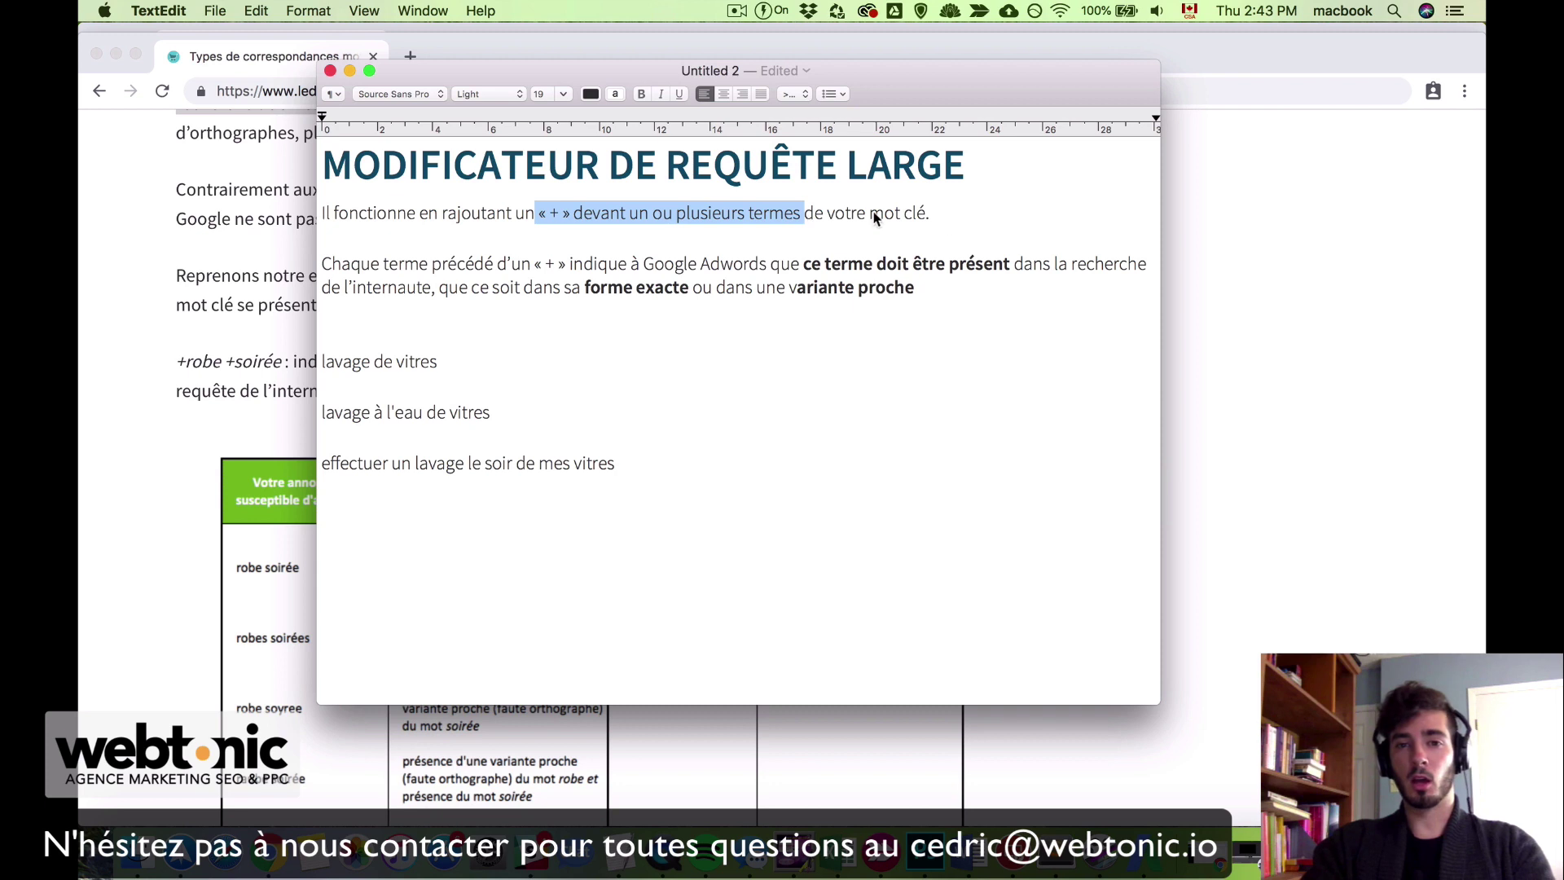
{"action": "left_click", "coordinate": [955, 221]}
{"action": "left_click", "coordinate": [324, 363]}
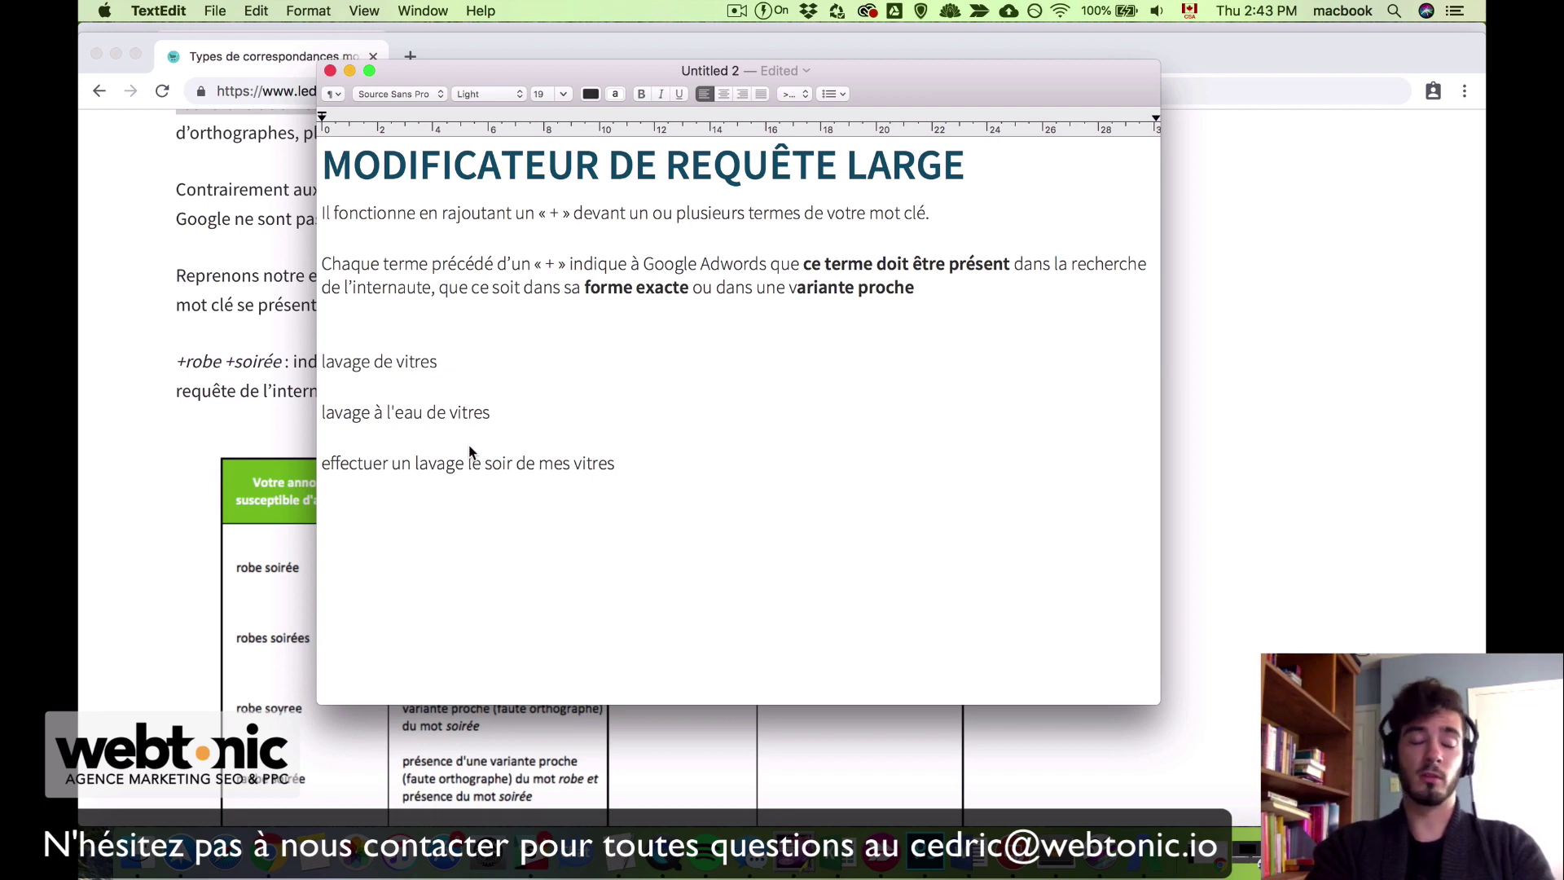
Step: Add plus signs to form the +lavage +vitres keyword and delete 'de' from the first example
{"action": "type", "text": "+"}
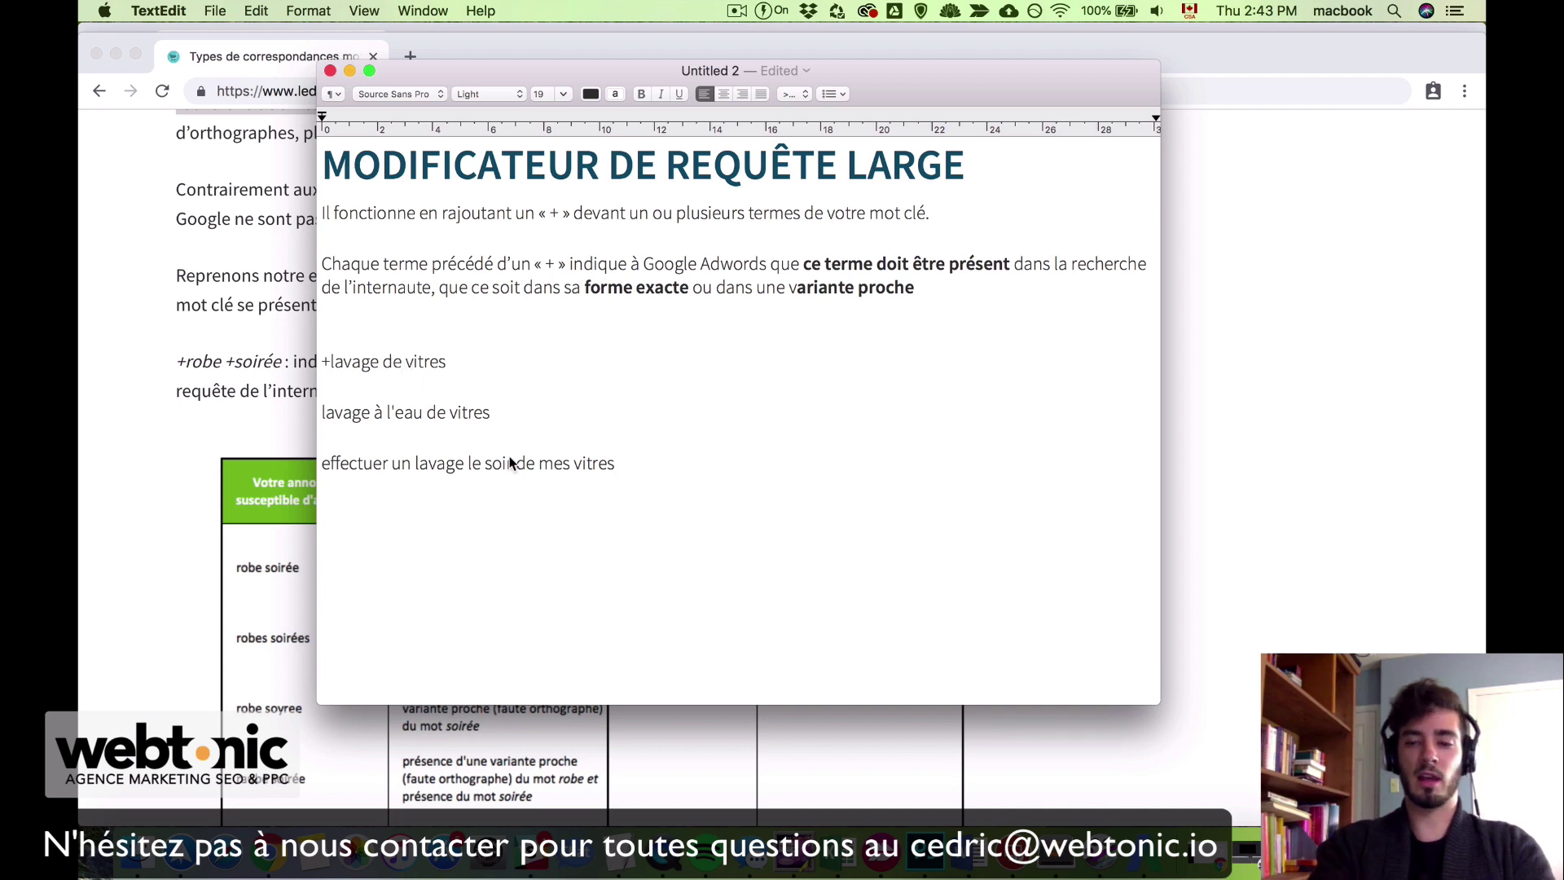
{"action": "key", "text": "alt+Right"}
{"action": "key", "text": "alt+Right"}
{"action": "key", "text": "BackSpace"}
{"action": "key", "text": "BackSpace"}
{"action": "key", "text": "BackSpace"}
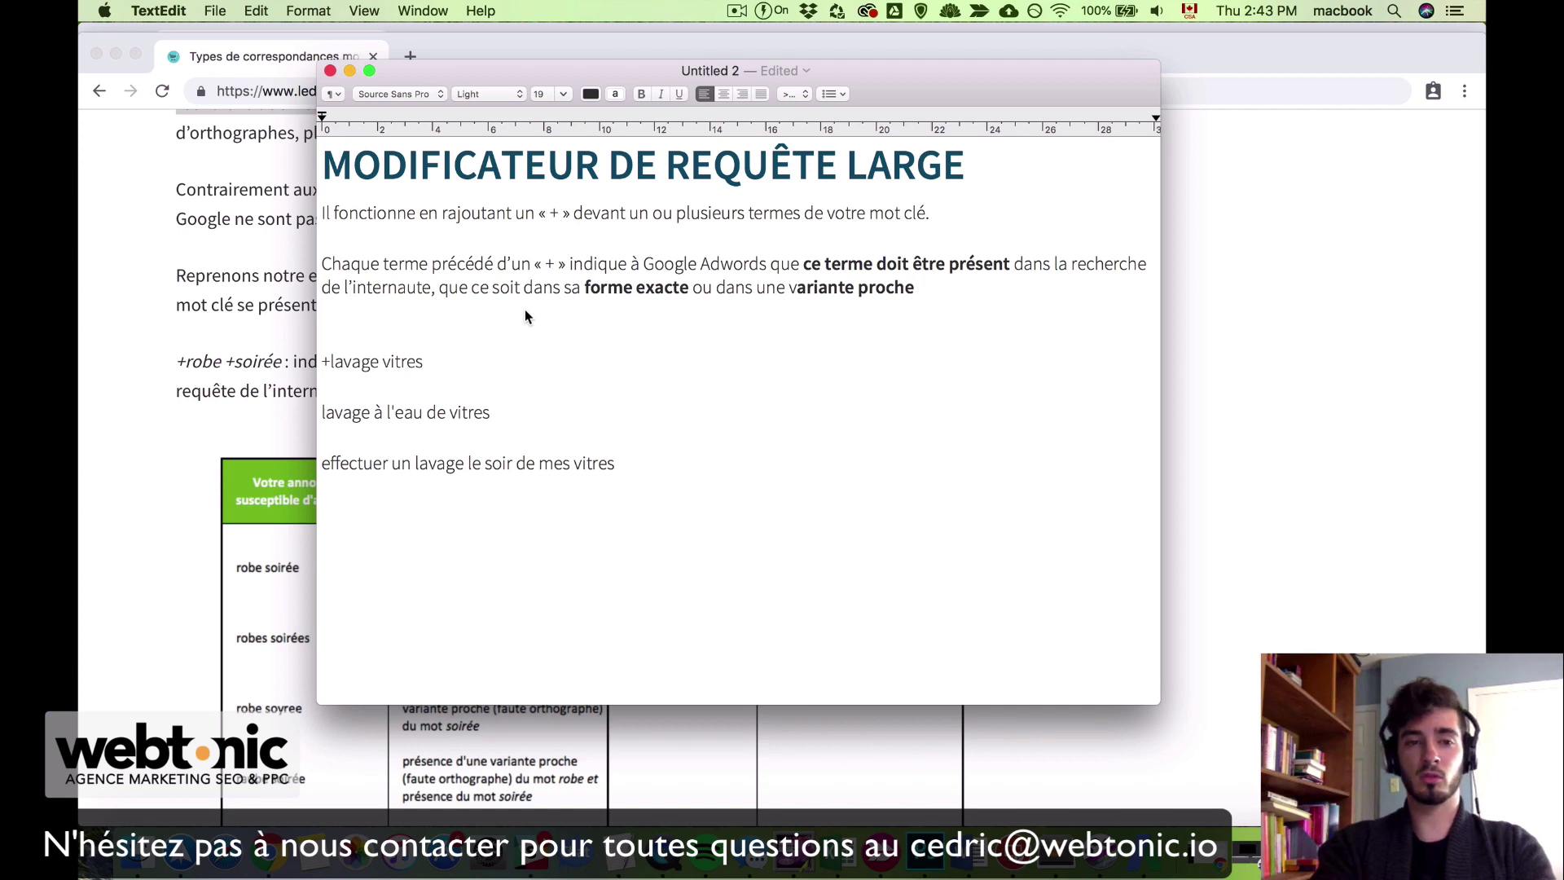
{"action": "left_click", "coordinate": [382, 362]}
{"action": "type", "text": "+"}
{"action": "left_click", "coordinate": [530, 321]}
{"action": "left_click", "coordinate": [547, 361]}
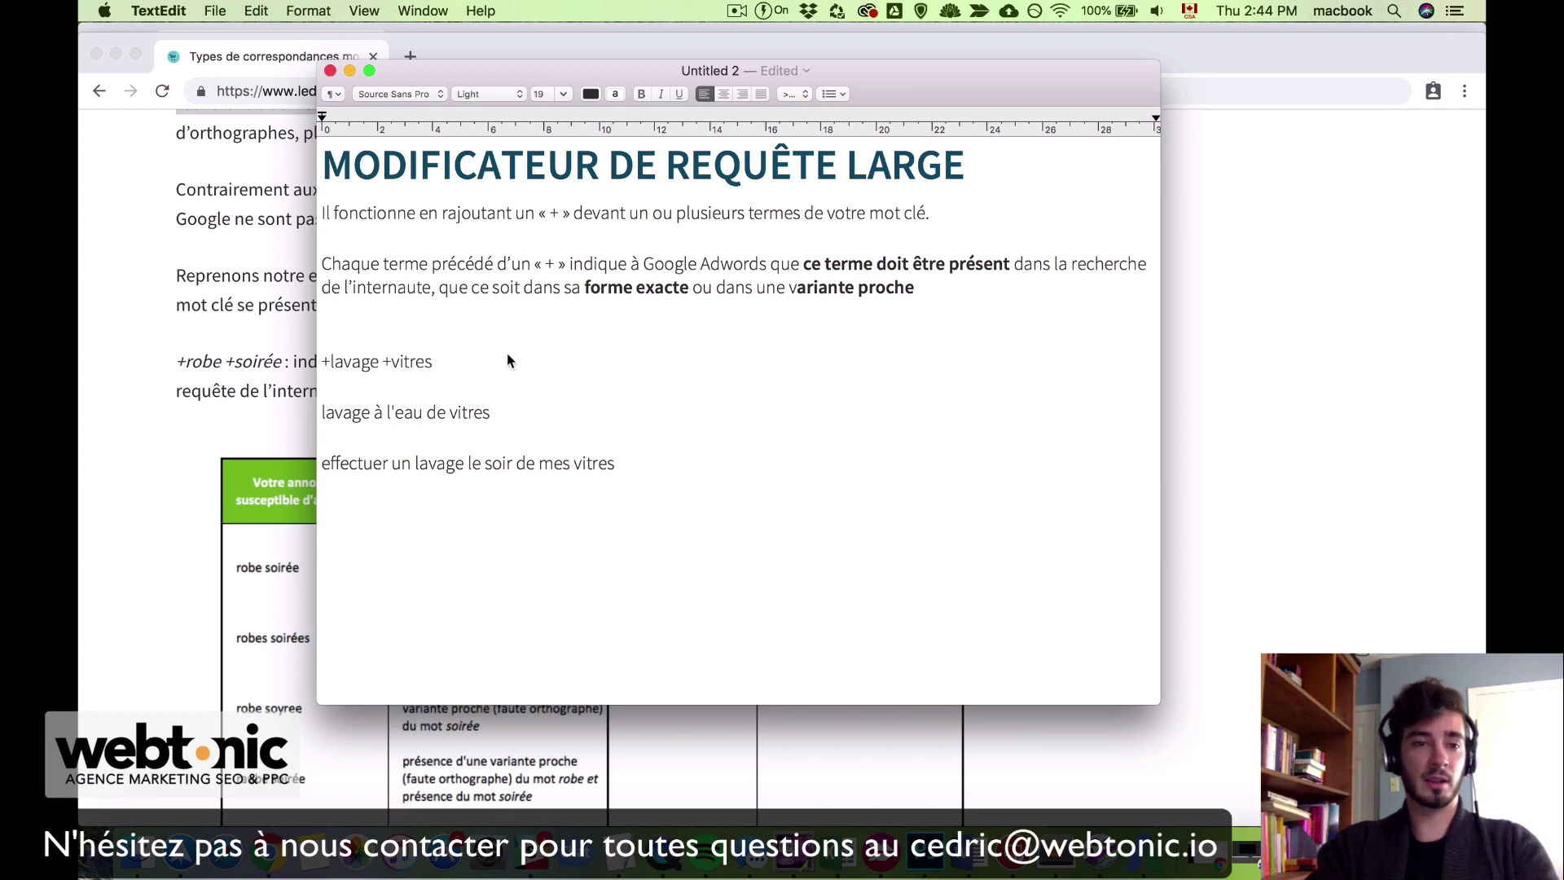
Step: Highlight the keyword and trim it to +lavage +vitre by removing the final s
{"action": "left_click", "coordinate": [331, 364]}
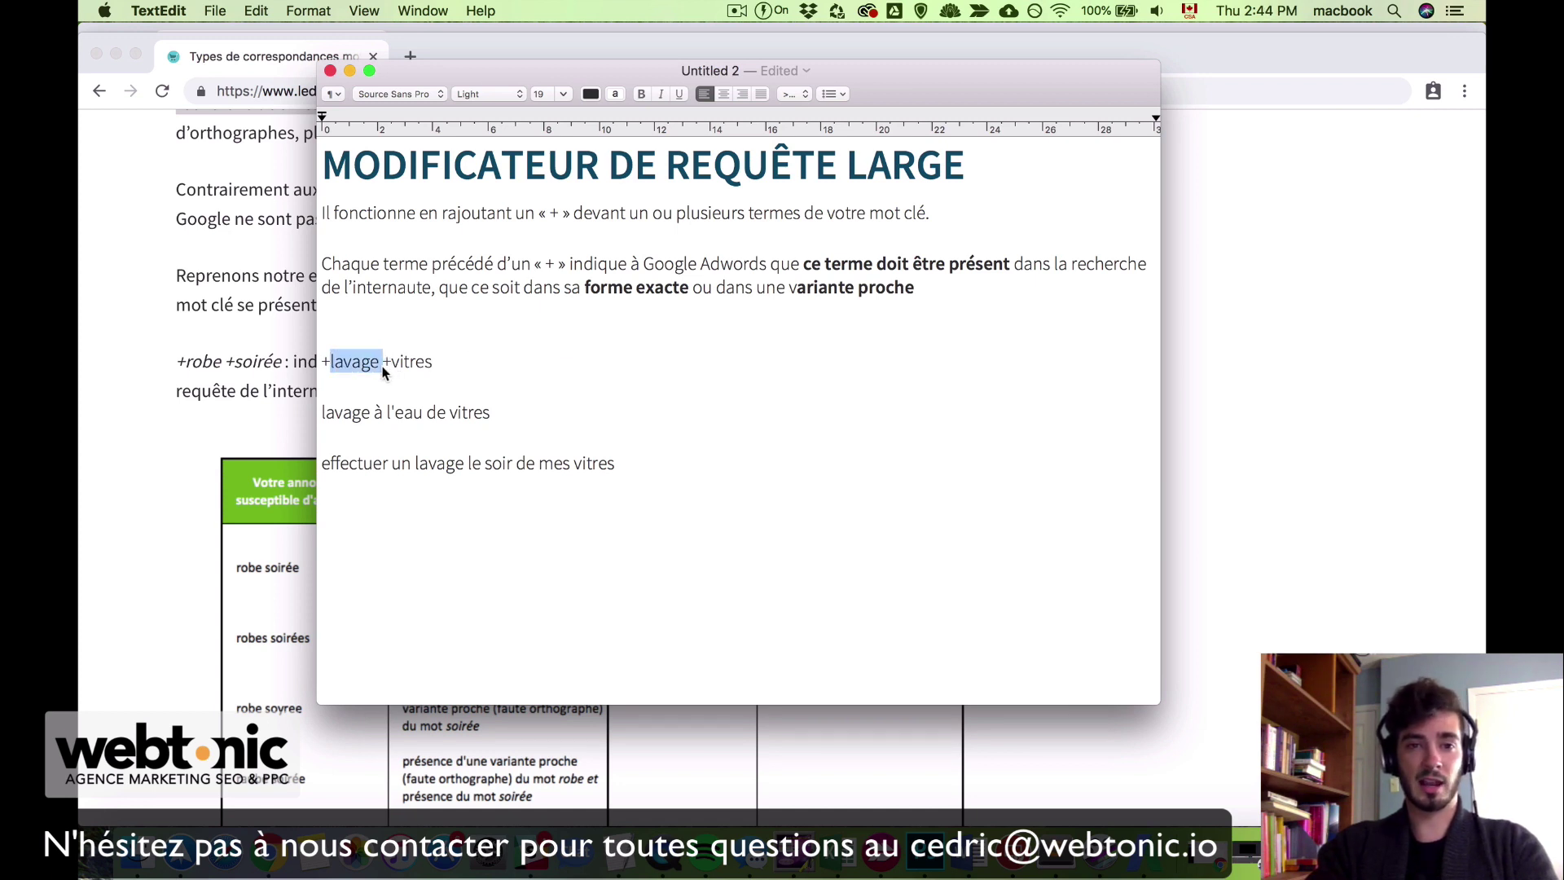
{"action": "left_click_drag", "start_coordinate": [394, 366], "coordinate": [428, 367]}
{"action": "left_click", "coordinate": [489, 367]}
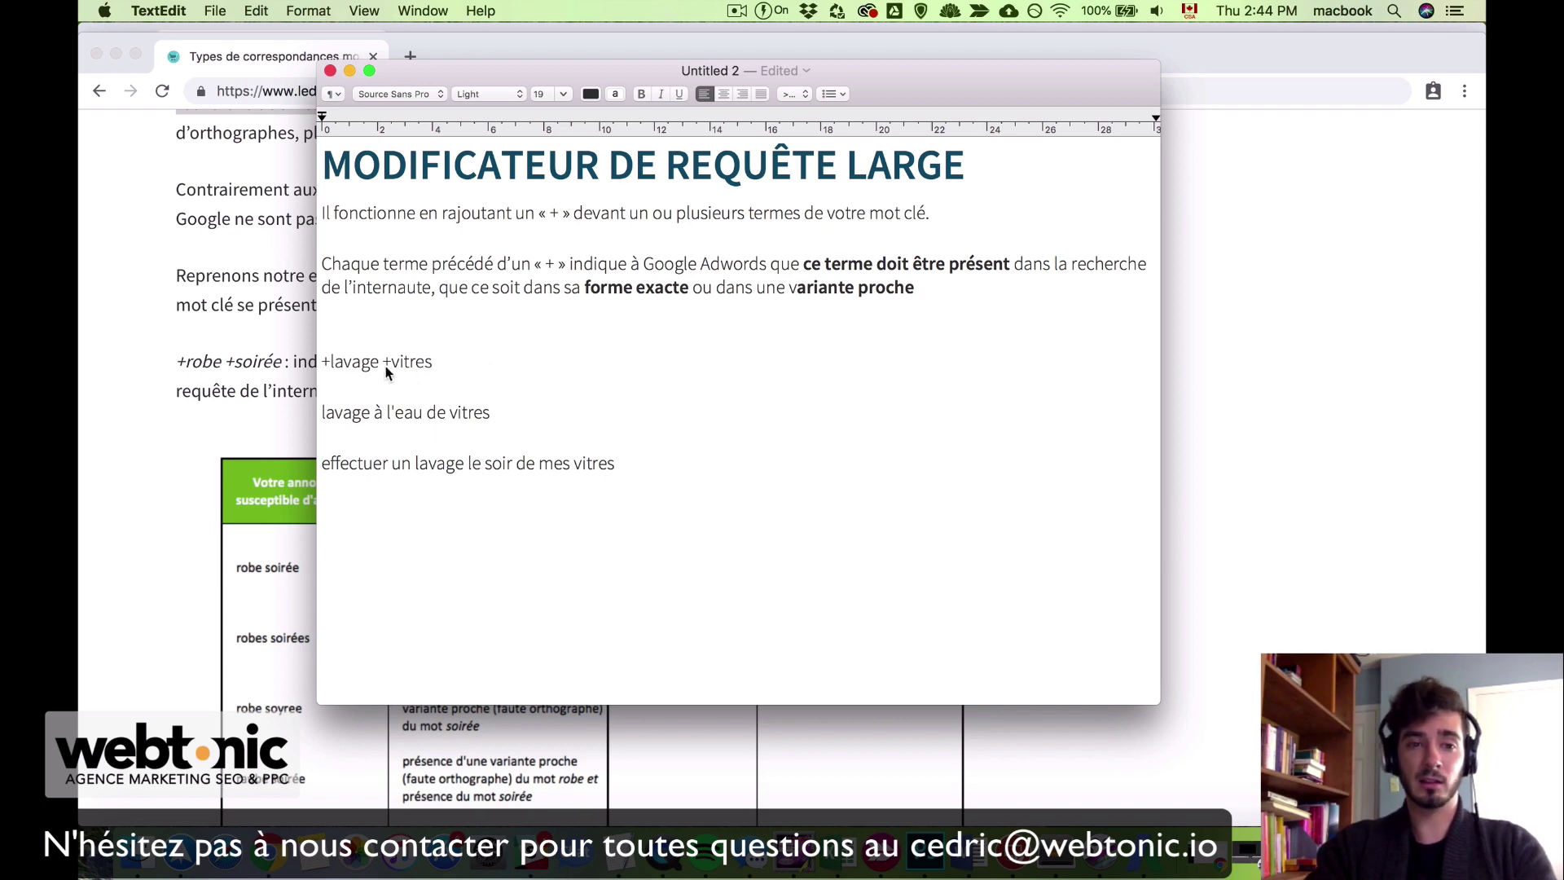
{"action": "left_click", "coordinate": [433, 370]}
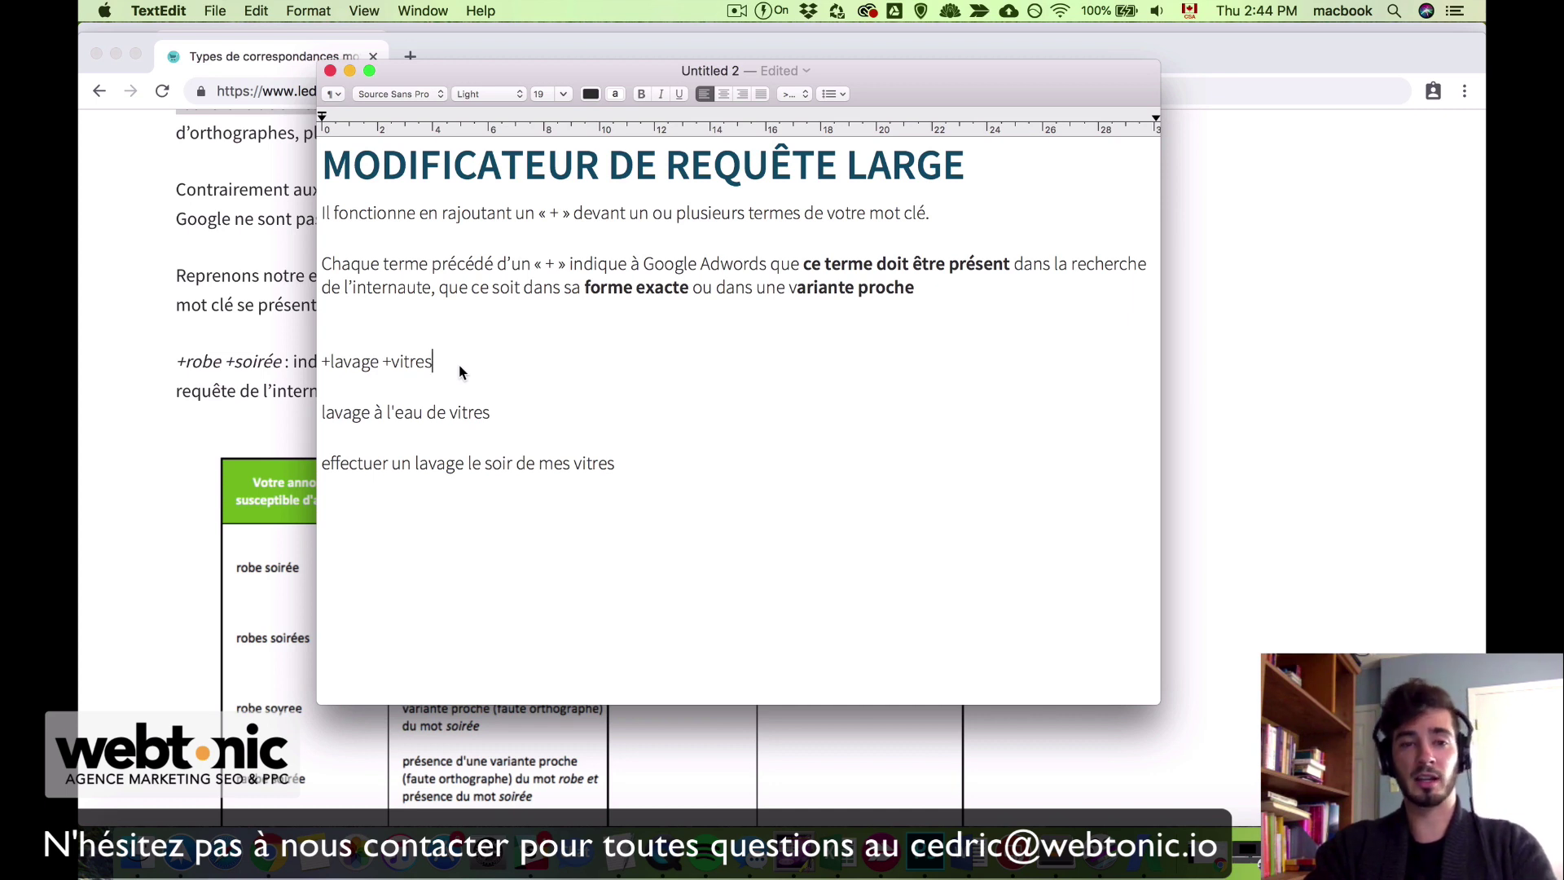
{"action": "left_click_drag", "start_coordinate": [457, 365], "coordinate": [317, 380]}
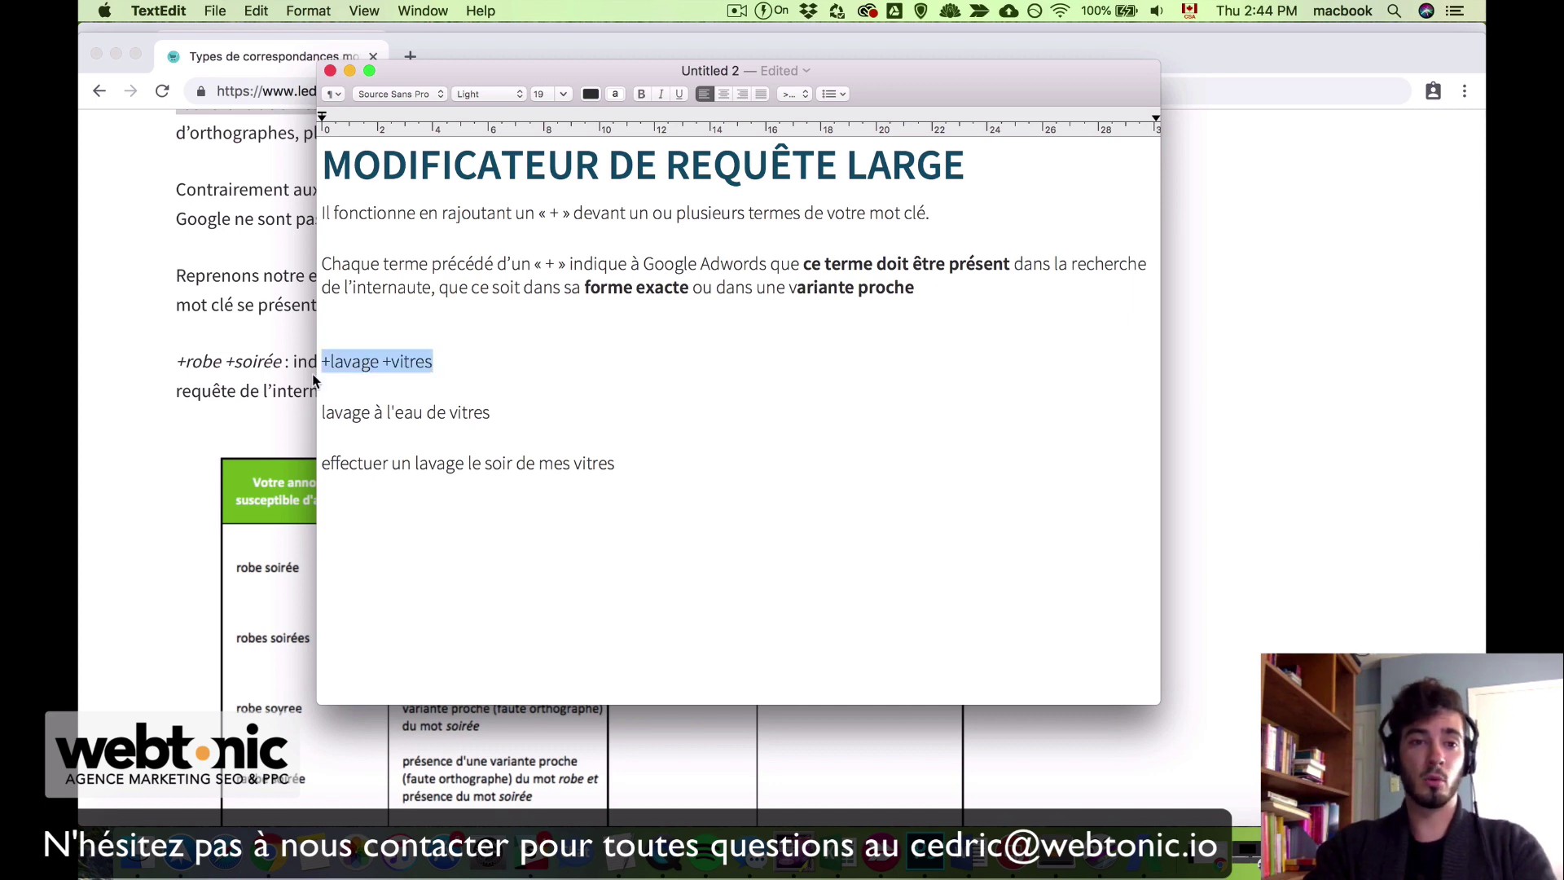
{"action": "left_click", "coordinate": [383, 363]}
{"action": "left_click_drag", "start_coordinate": [458, 365], "coordinate": [313, 366]}
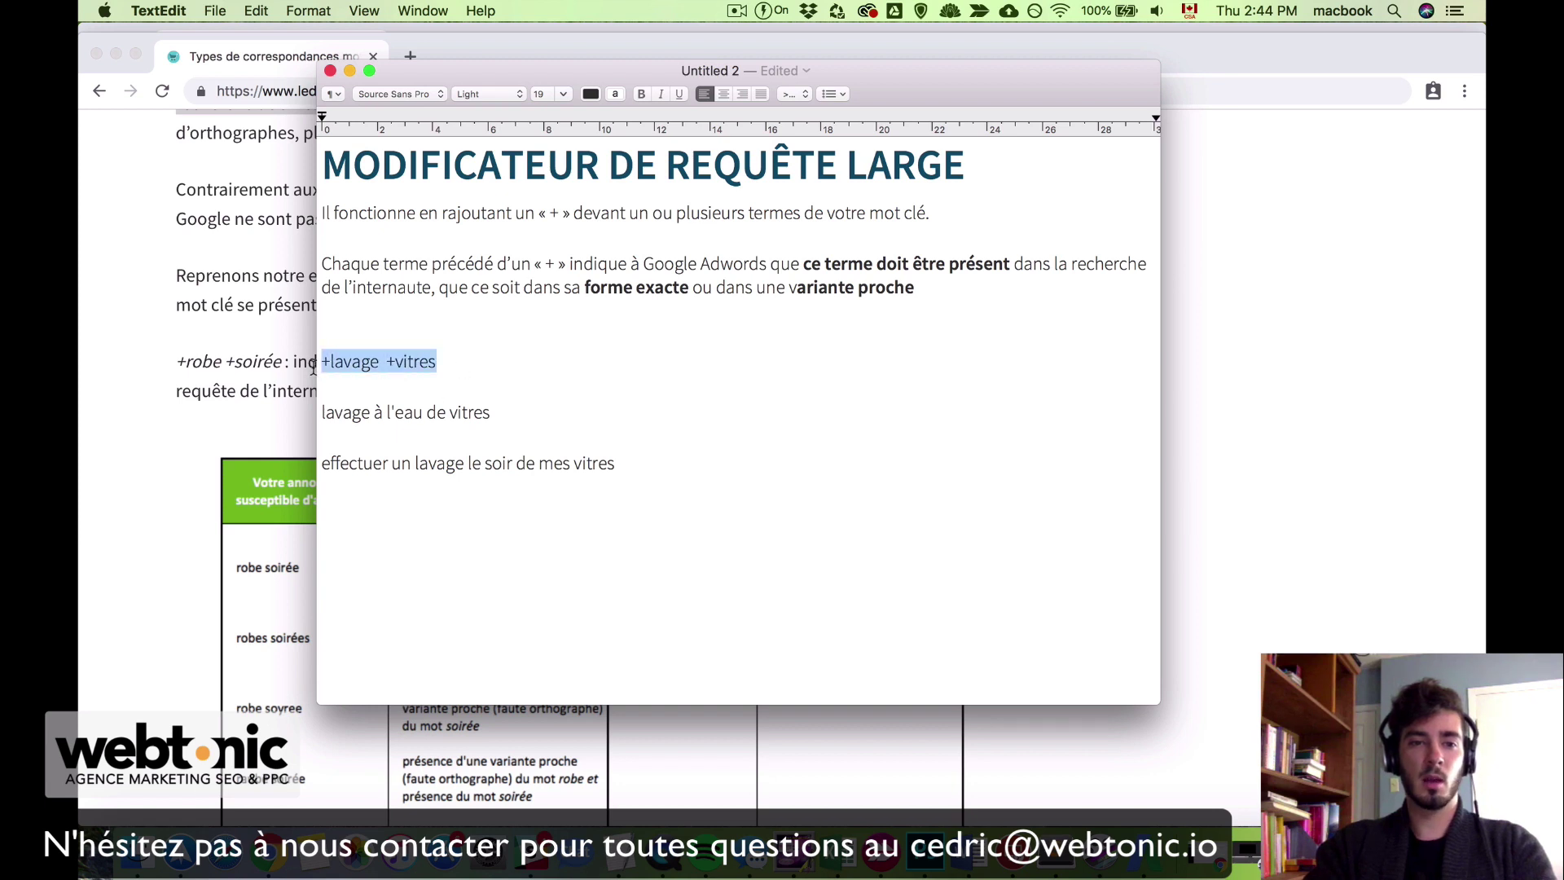
{"action": "left_click", "coordinate": [479, 365]}
{"action": "key", "text": "BackSpace"}
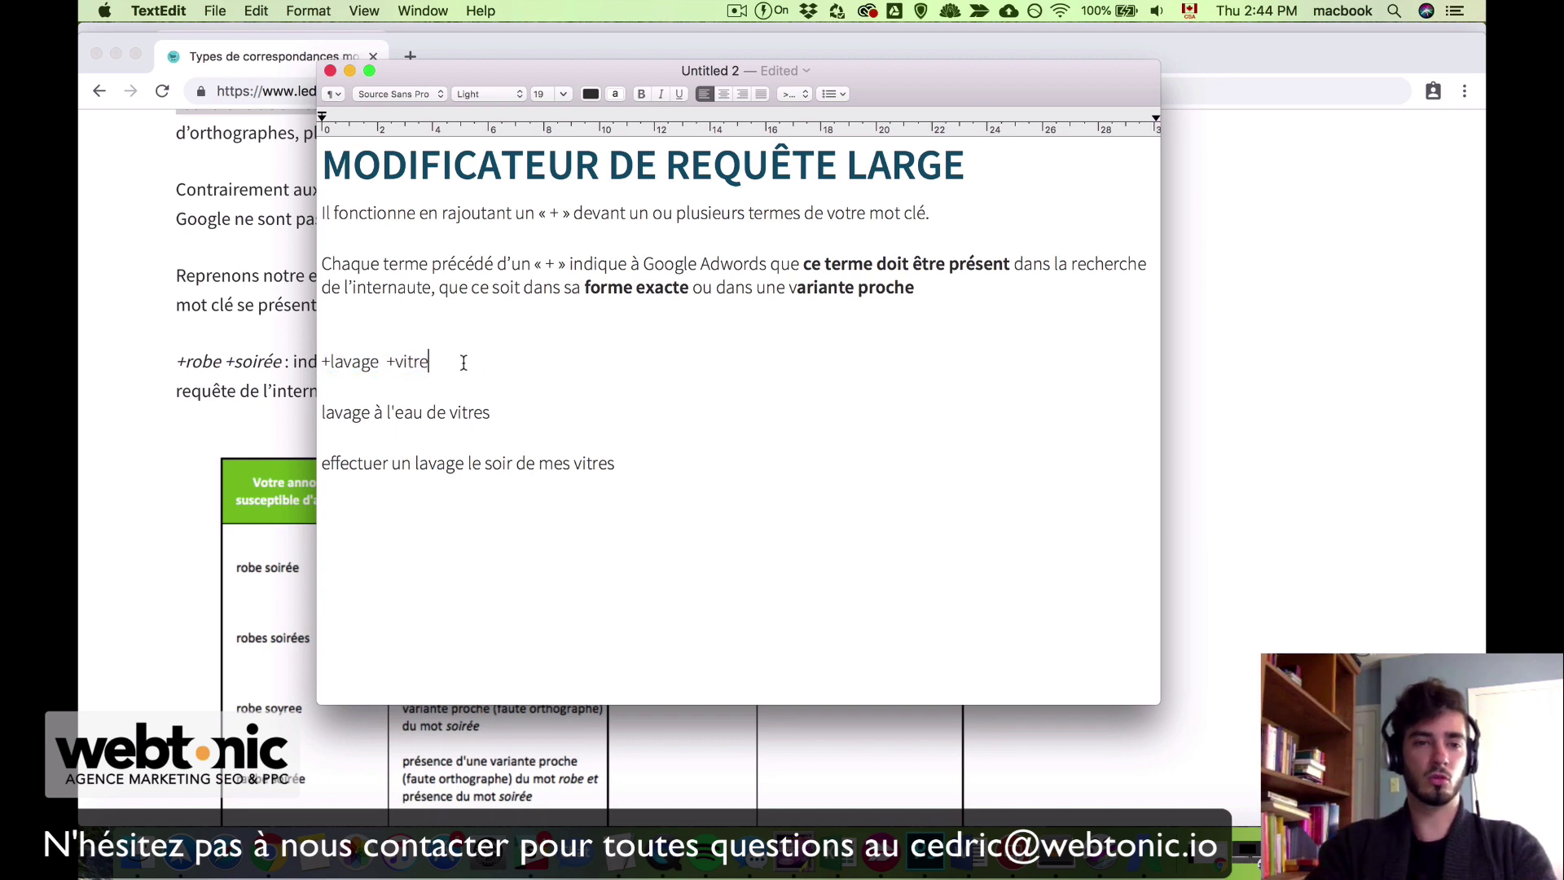
{"action": "left_click_drag", "start_coordinate": [466, 363], "coordinate": [347, 365]}
{"action": "left_click", "coordinate": [470, 366]}
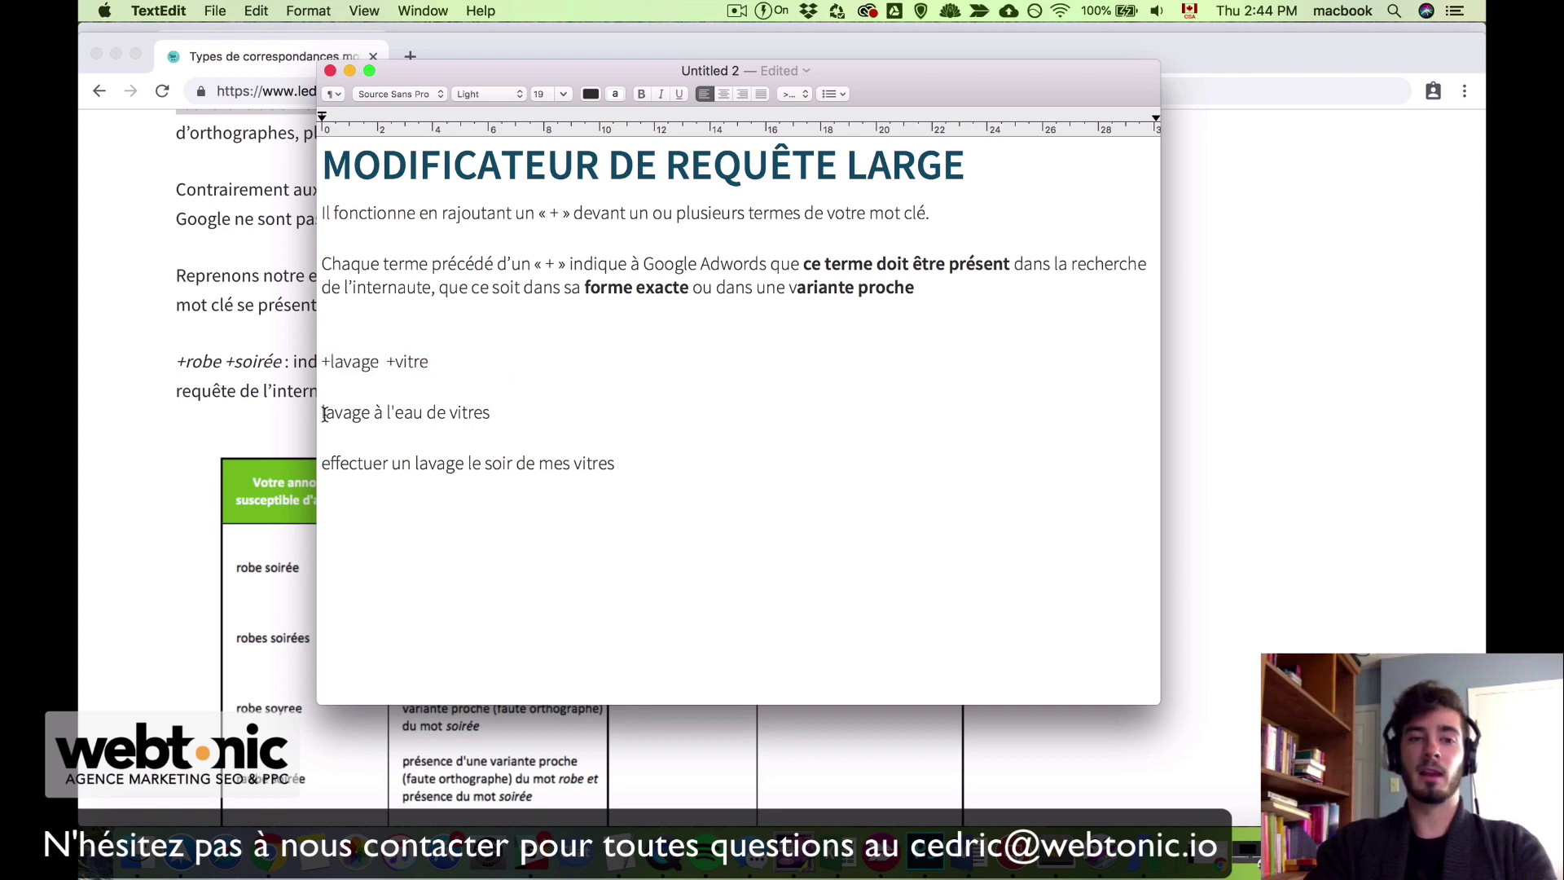
Step: Highlight lavage and vitres in the 'lavage à l'eau de vitres' example
{"action": "left_click_drag", "start_coordinate": [324, 413], "coordinate": [508, 413]}
{"action": "left_click", "coordinate": [521, 413]}
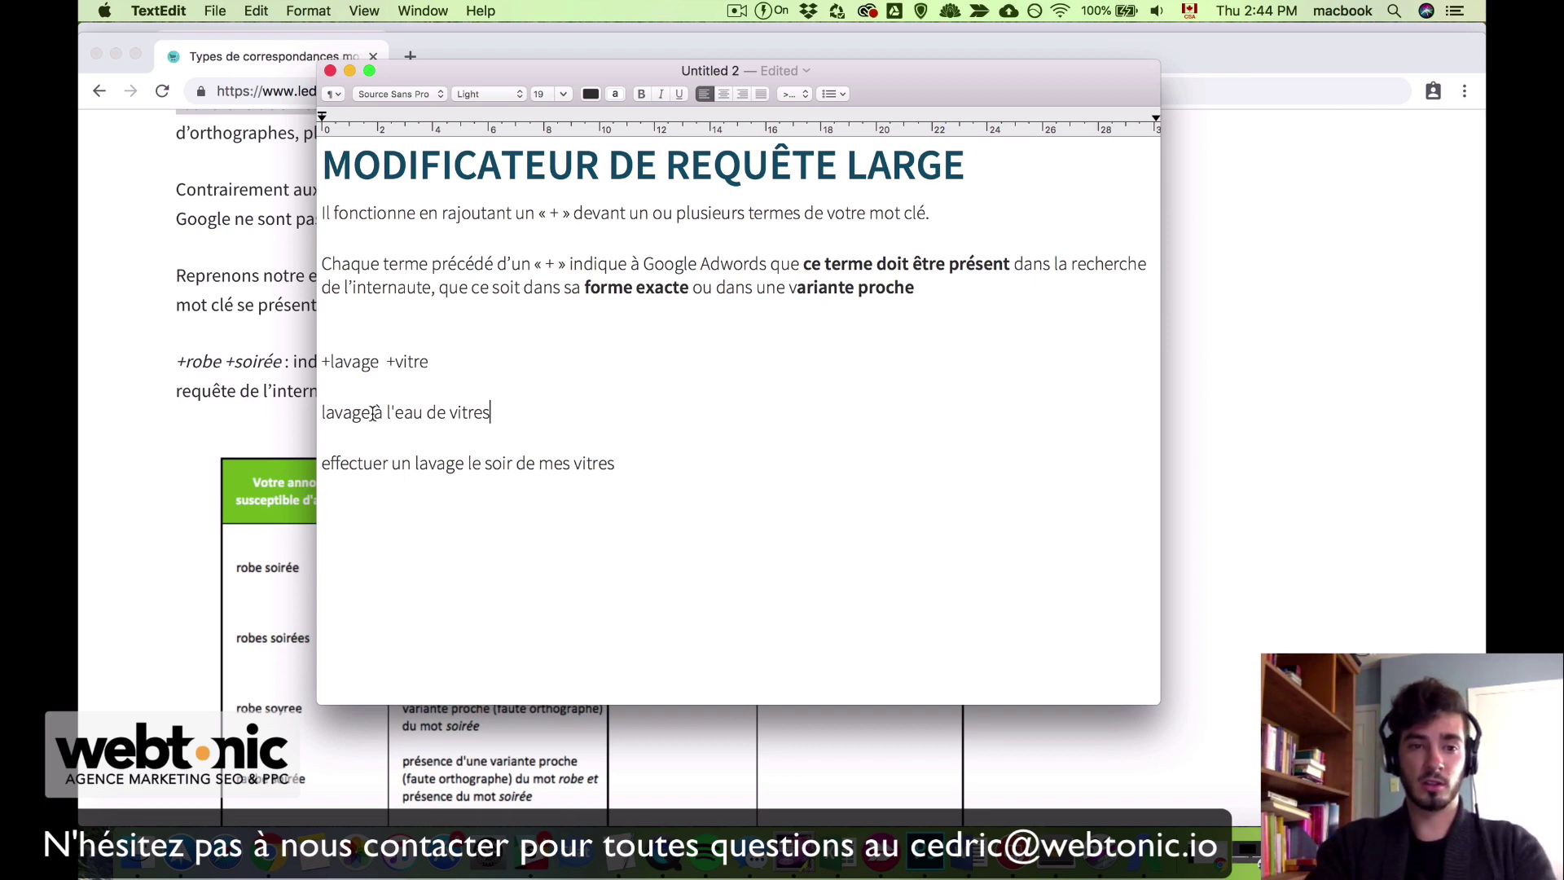
{"action": "left_click_drag", "start_coordinate": [373, 413], "coordinate": [443, 413]}
{"action": "left_click", "coordinate": [413, 413]}
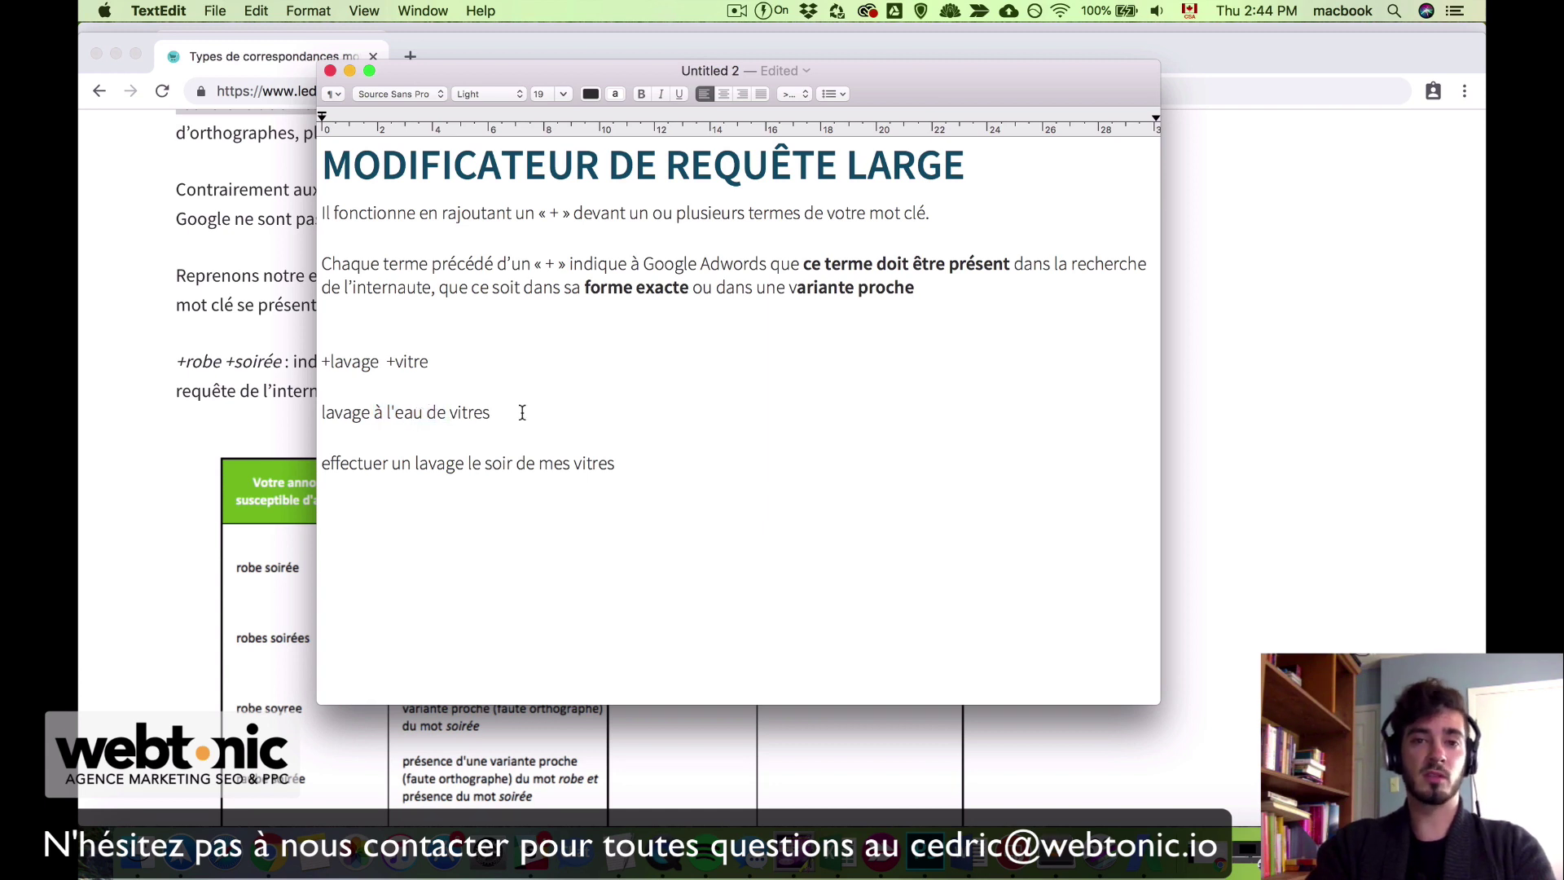
{"action": "left_click_drag", "start_coordinate": [371, 413], "coordinate": [308, 412]}
{"action": "left_click_drag", "start_coordinate": [450, 413], "coordinate": [507, 412]}
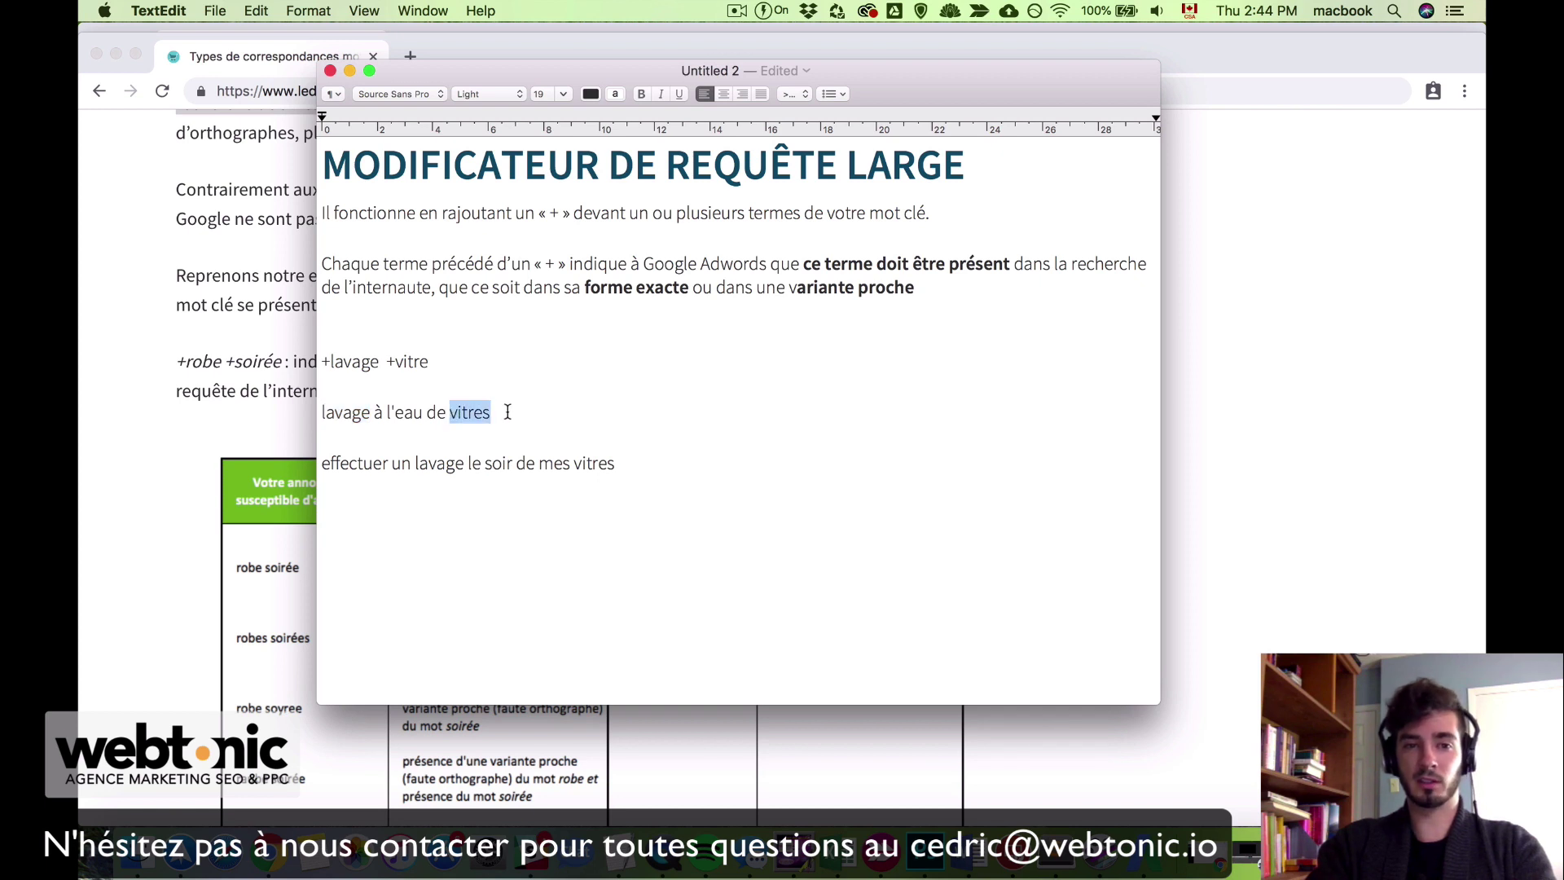
{"action": "left_click", "coordinate": [507, 413]}
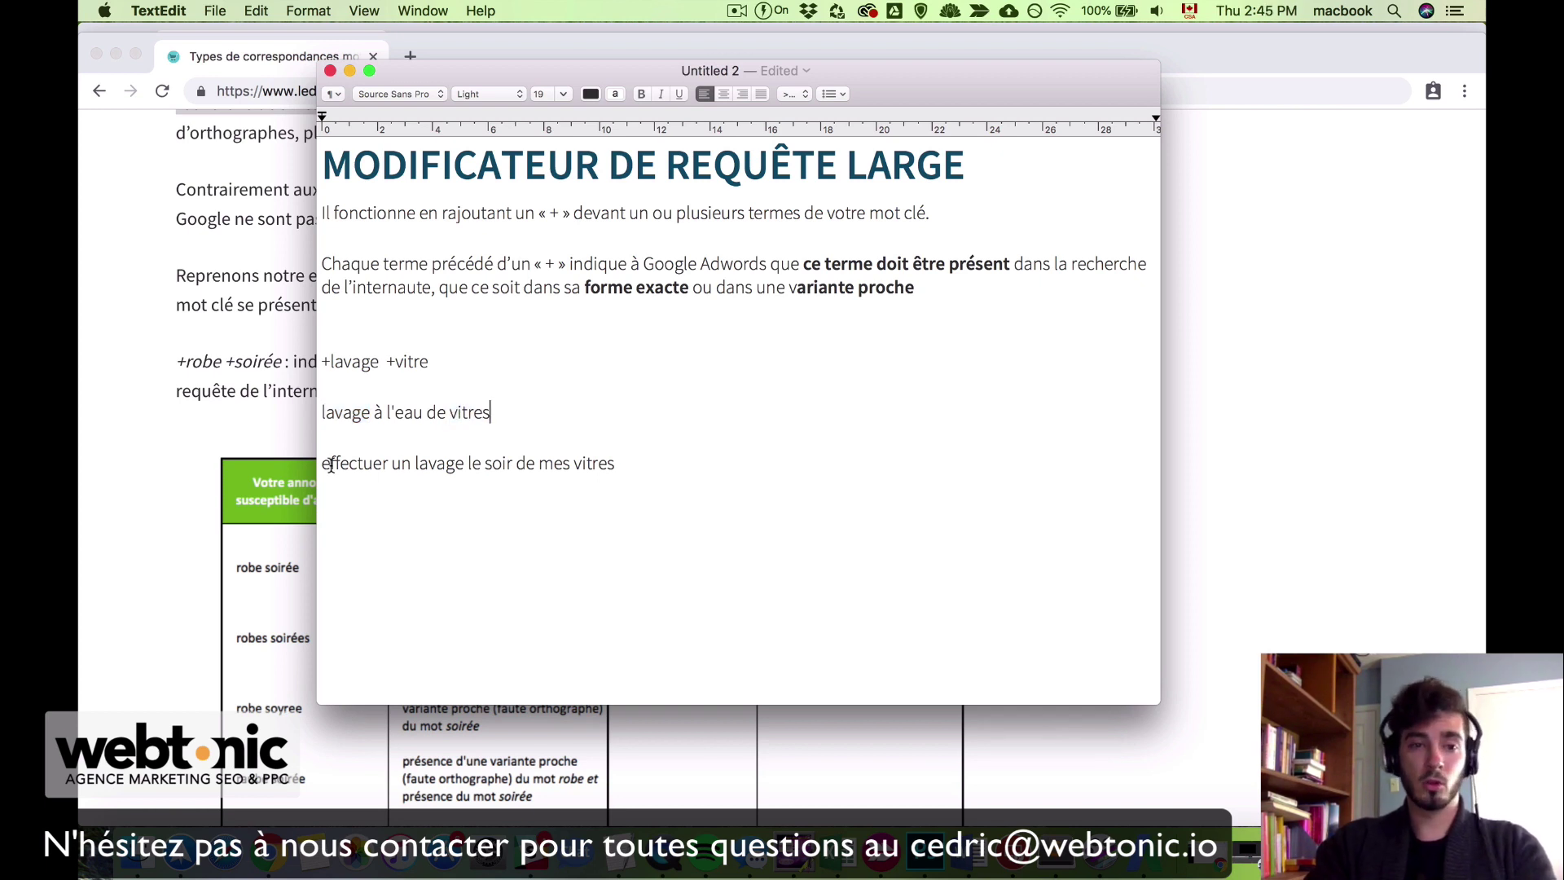
Step: Select the next example search line and emphasize its words lavage and vitres
{"action": "left_click_drag", "start_coordinate": [323, 464], "coordinate": [614, 474]}
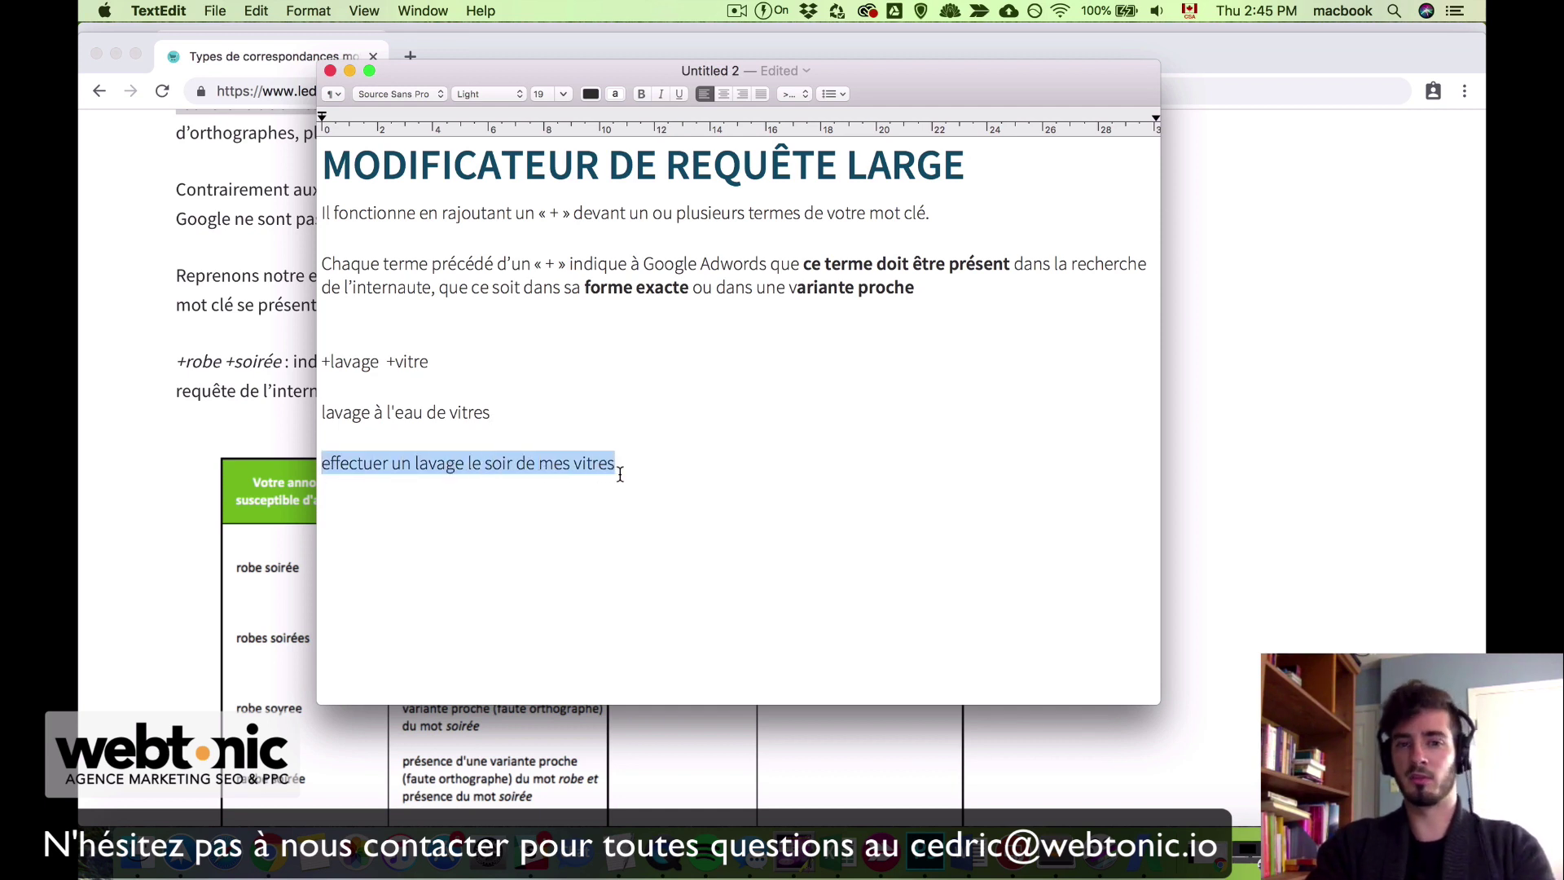
{"action": "left_click", "coordinate": [656, 469]}
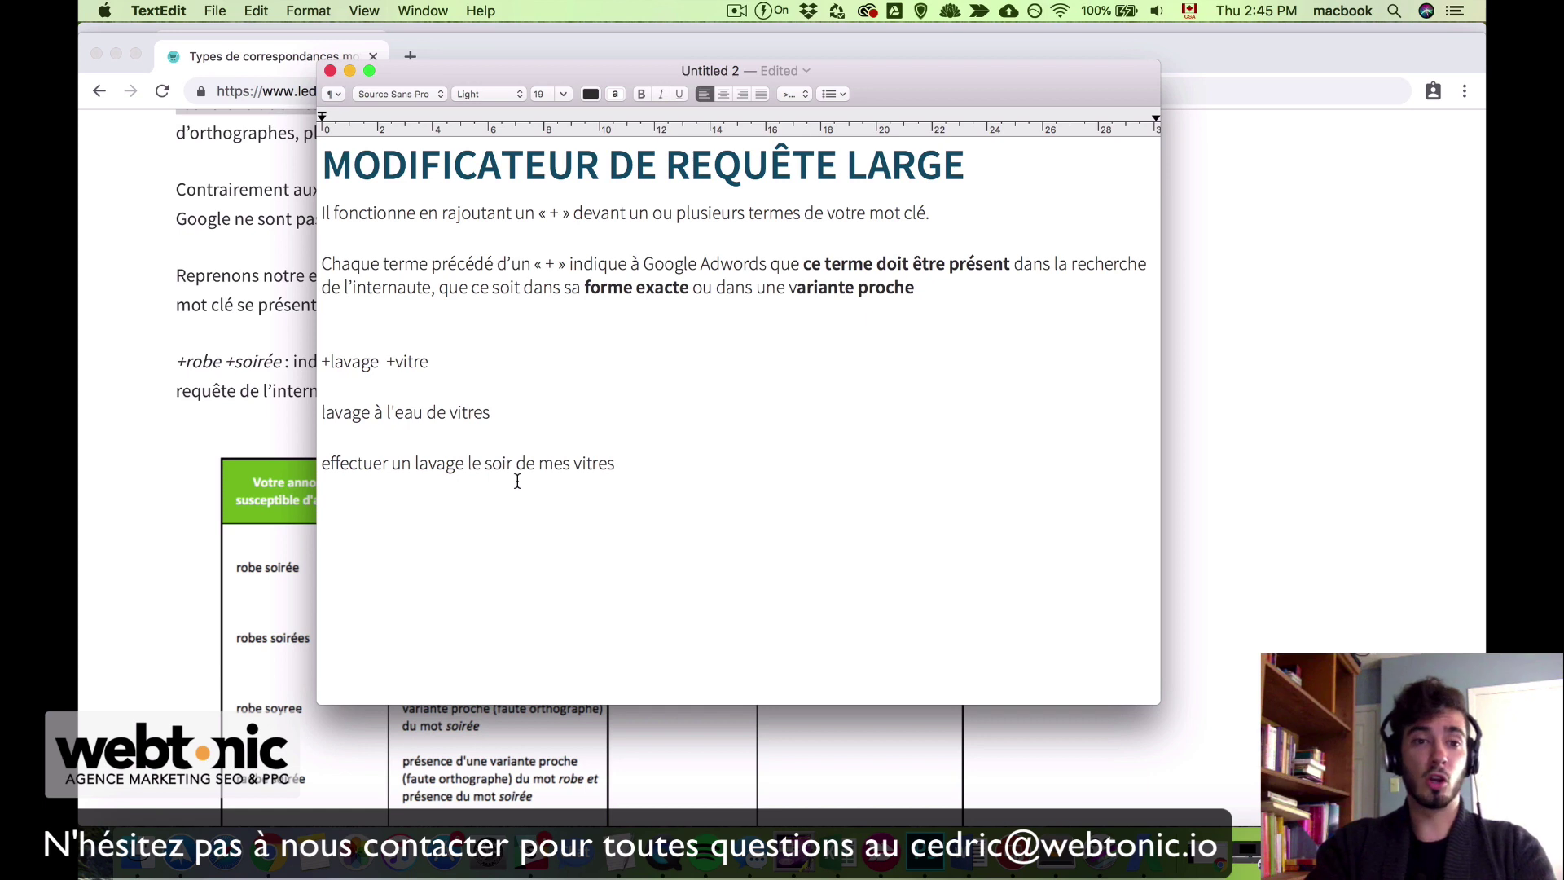
{"action": "double_click", "coordinate": [430, 465]}
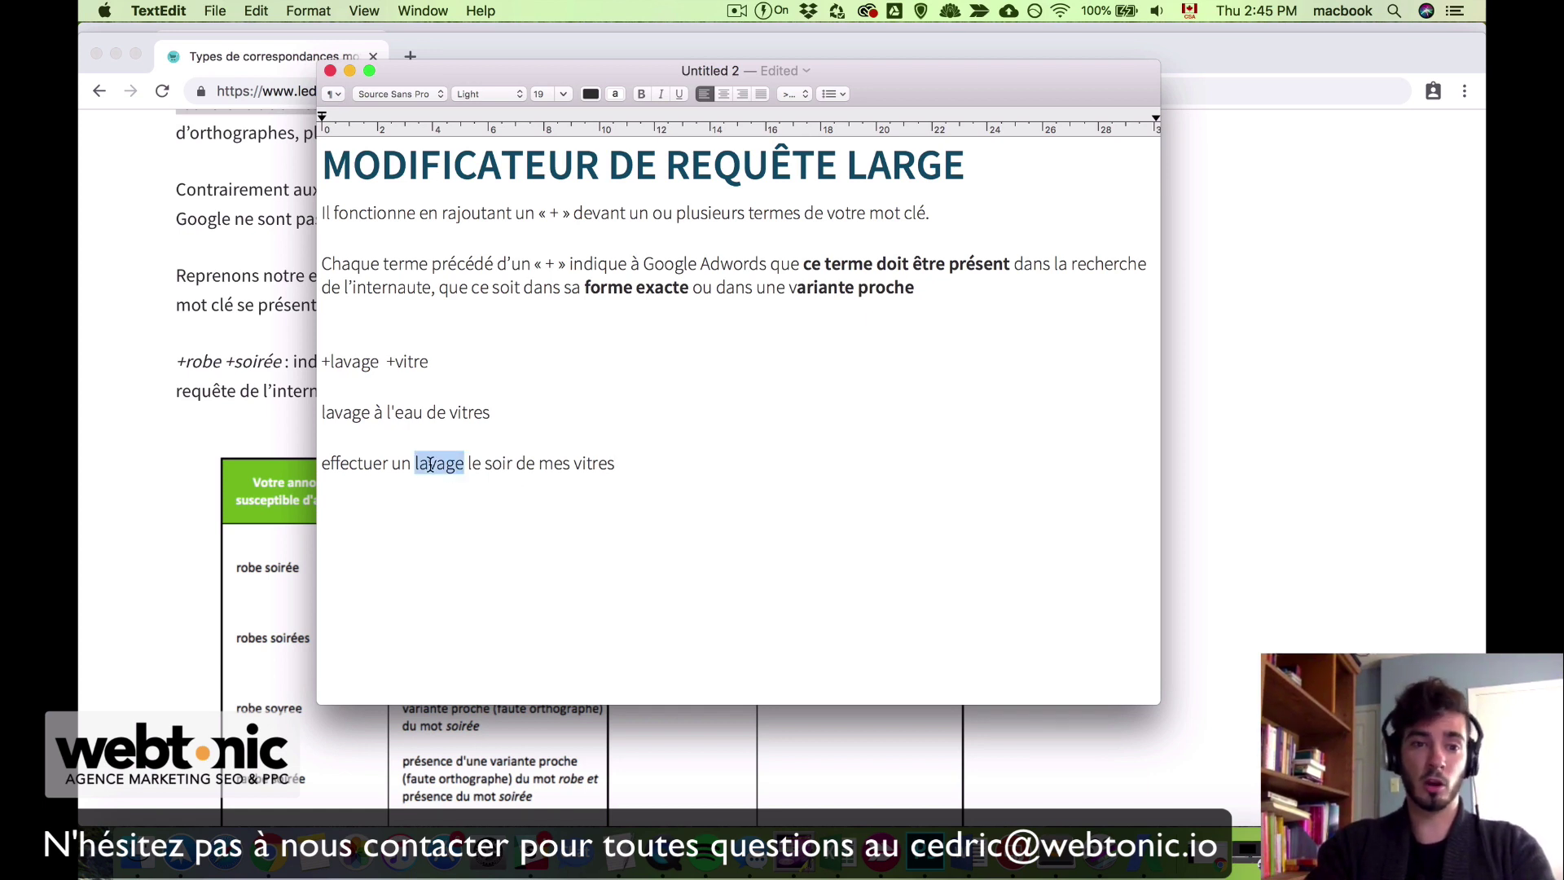
{"action": "left_click", "coordinate": [430, 464]}
{"action": "double_click", "coordinate": [599, 465]}
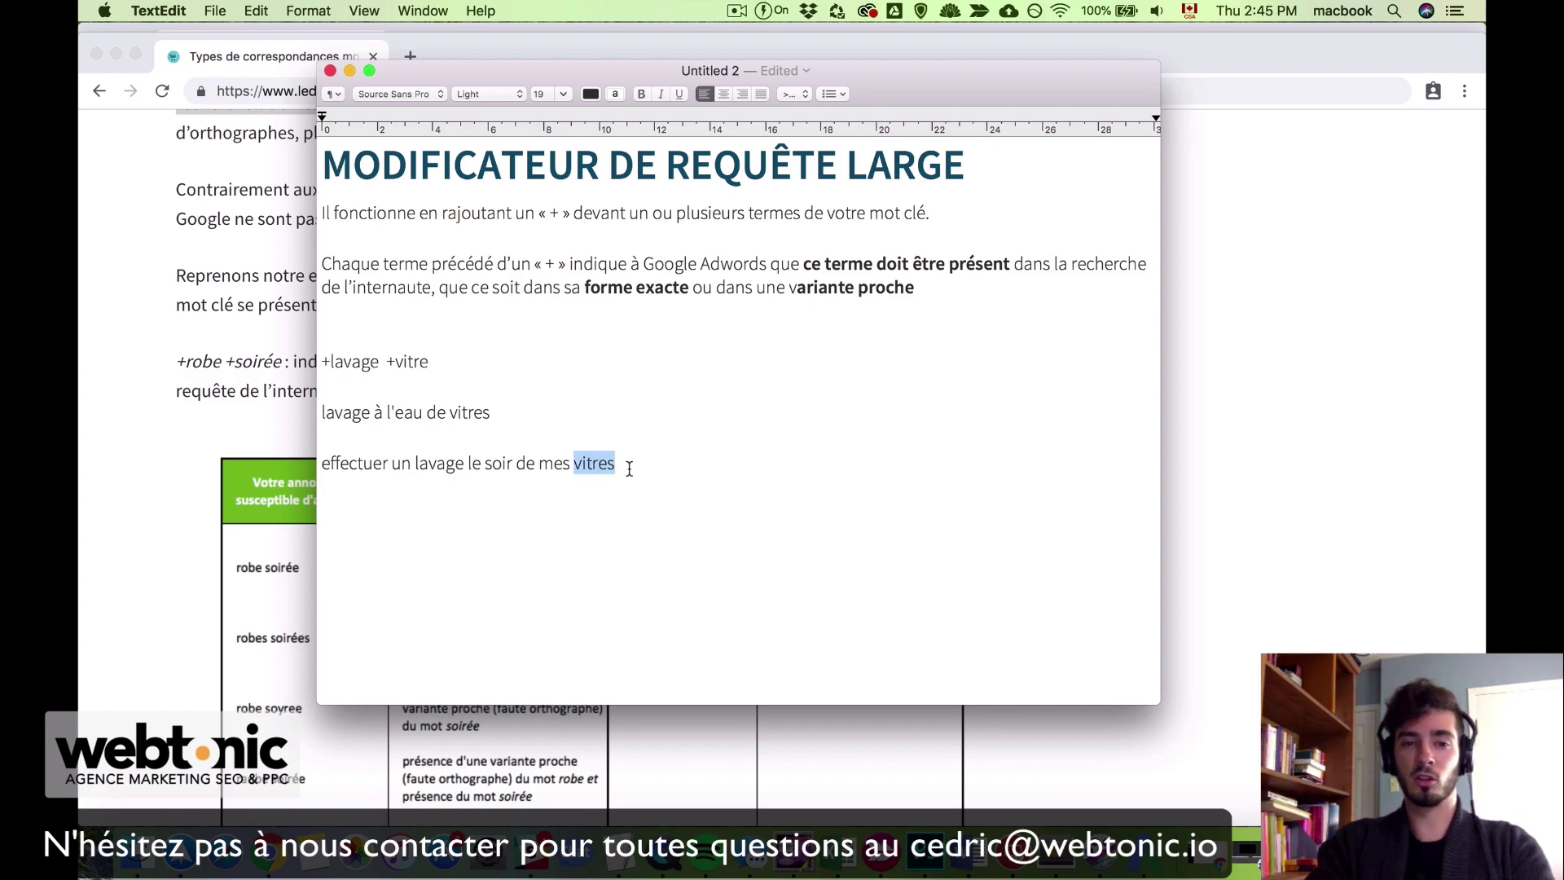
{"action": "left_click", "coordinate": [633, 469]}
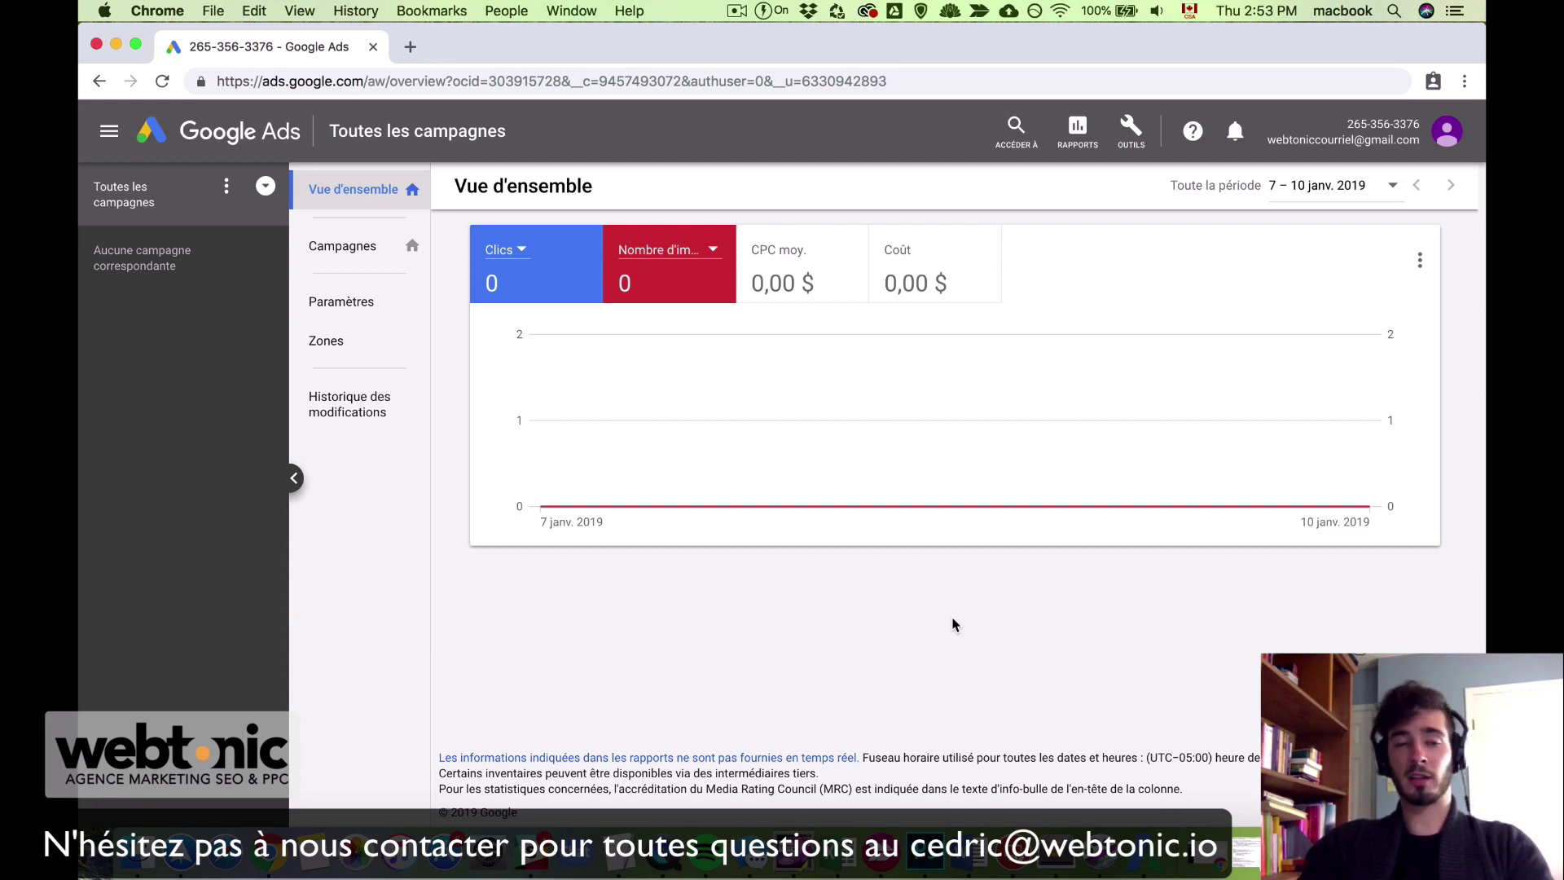
Step: Go to Campagnes and choose Nouvelle campagne from the blue + button
{"action": "left_click", "coordinate": [374, 255]}
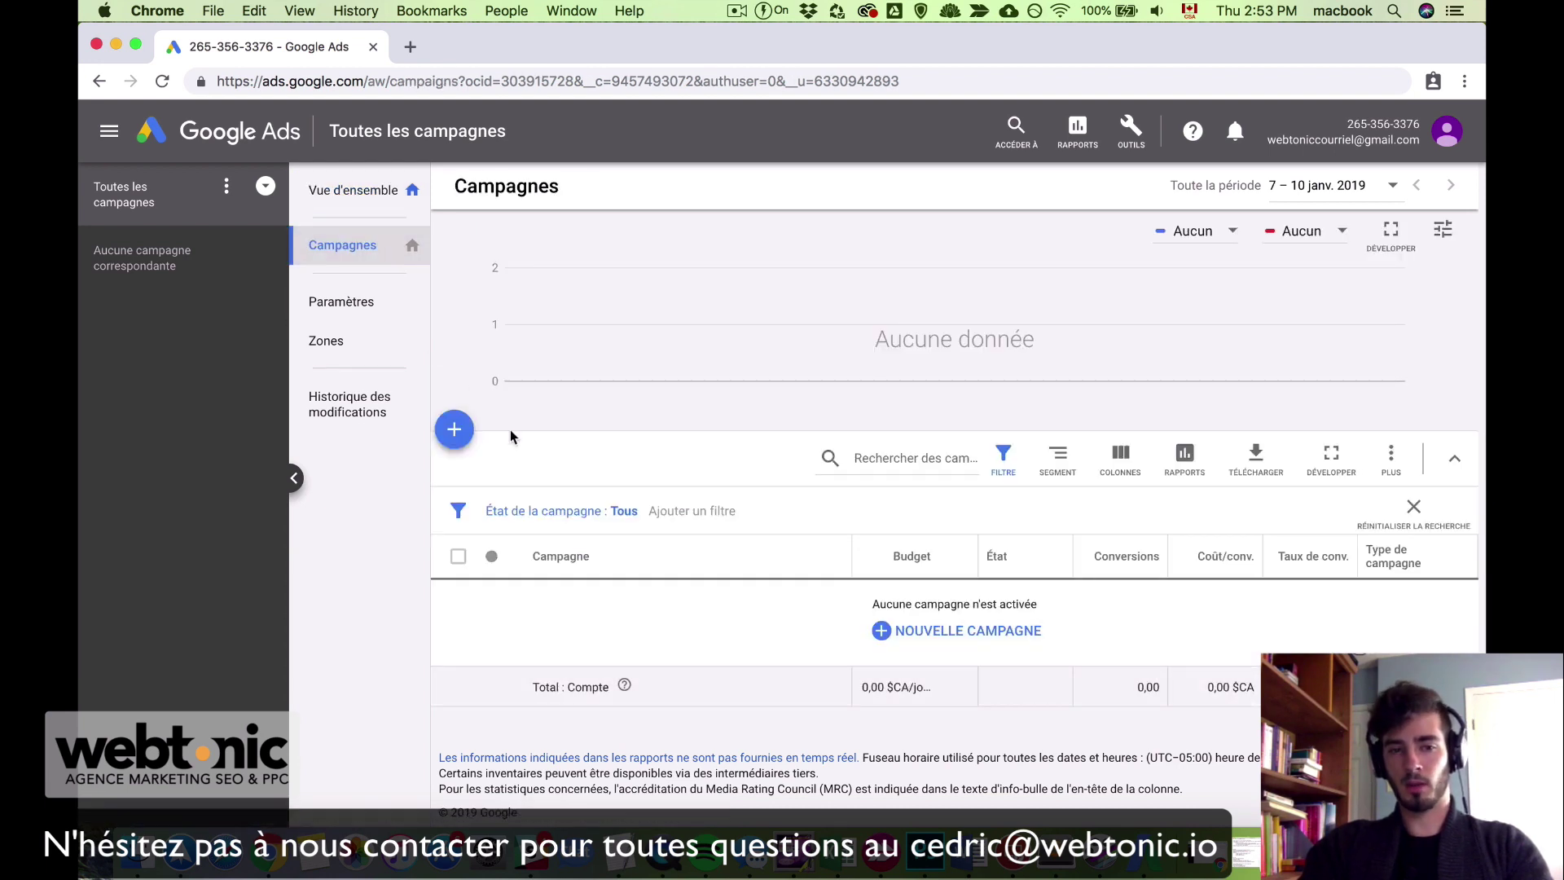
{"action": "left_click", "coordinate": [460, 433]}
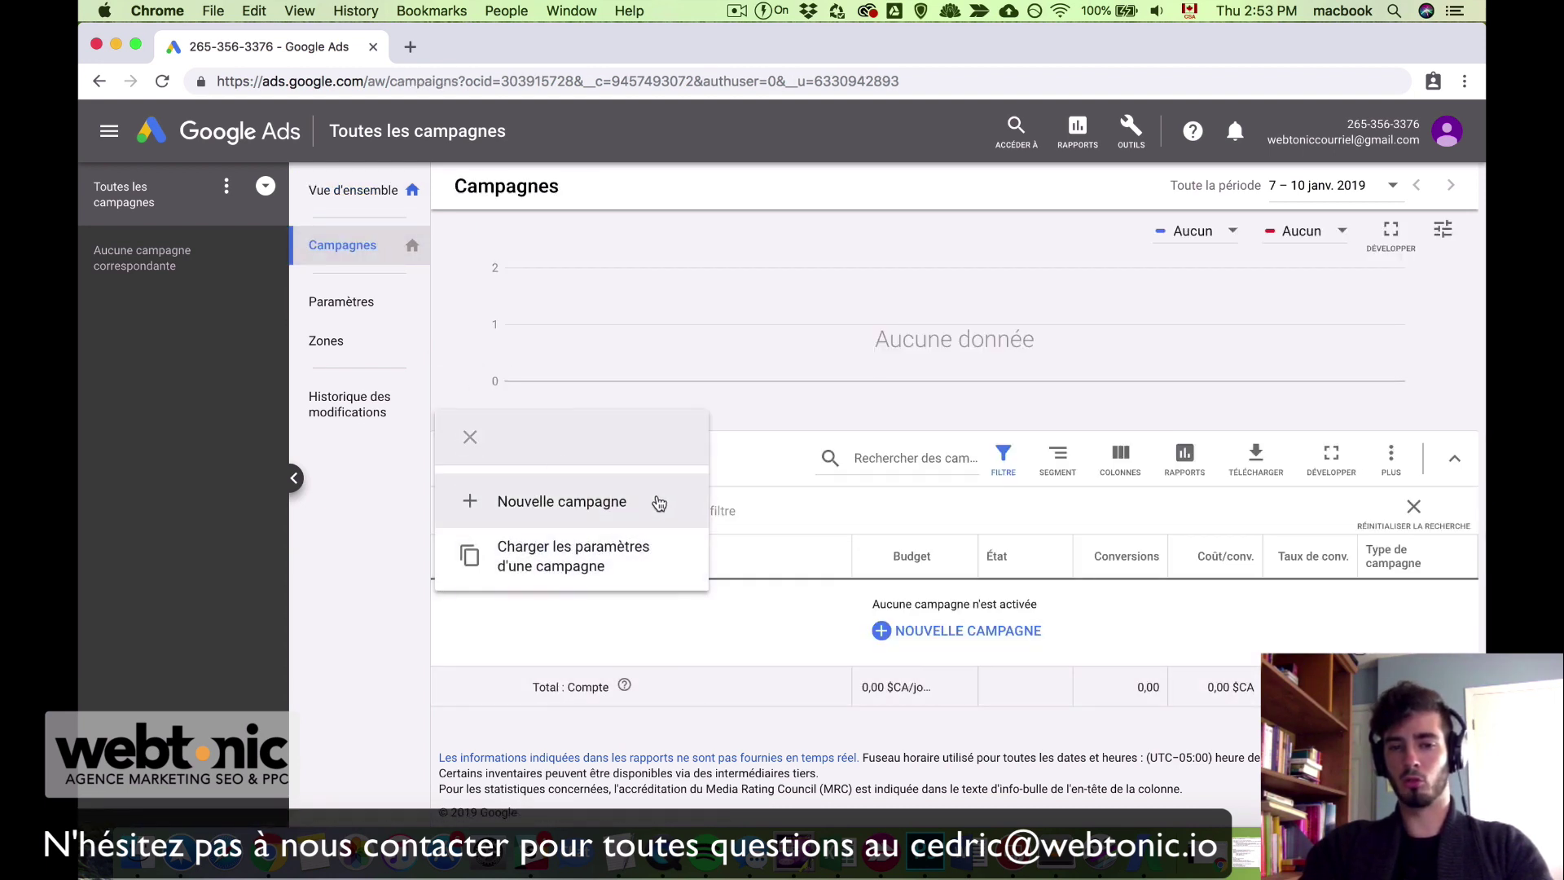
{"action": "left_click", "coordinate": [655, 500]}
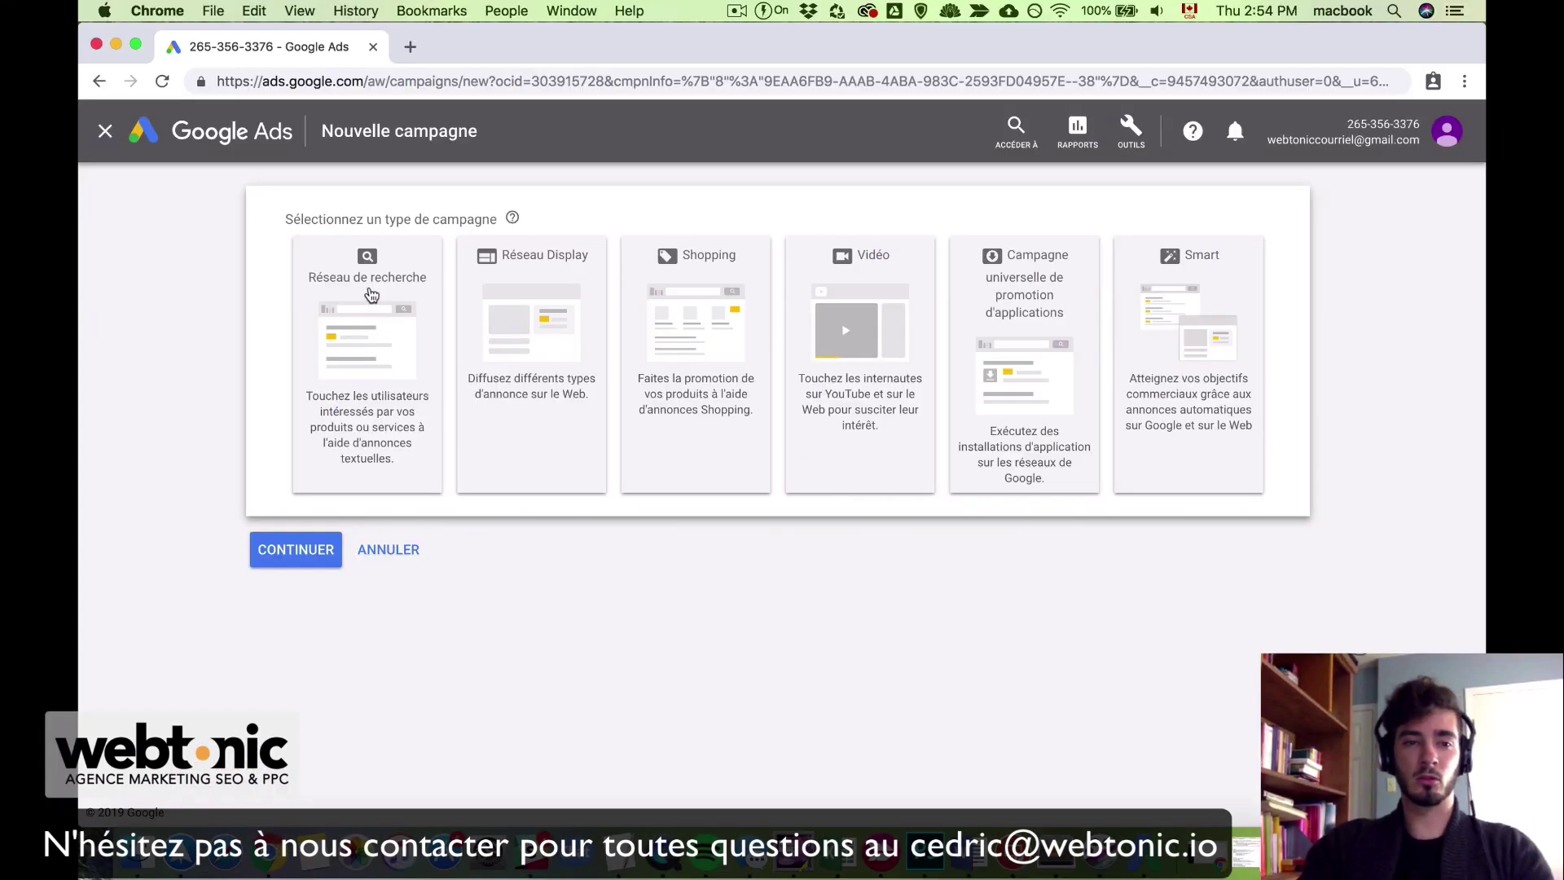
Step: Choose a Réseau de recherche campaign created without an objective
{"action": "left_click", "coordinate": [370, 287]}
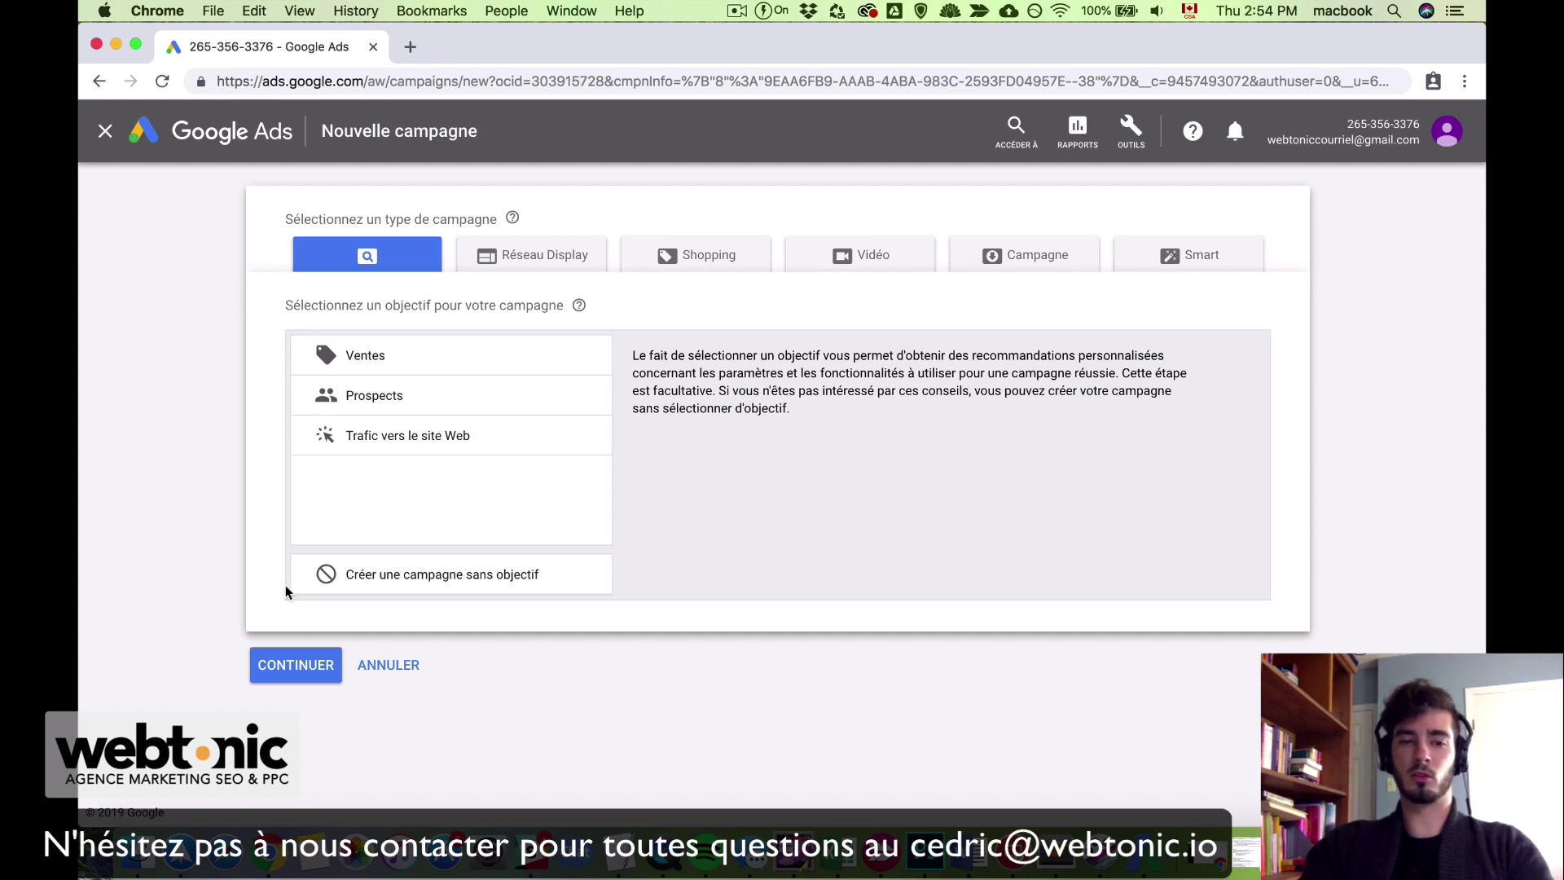
{"action": "left_click", "coordinate": [479, 586]}
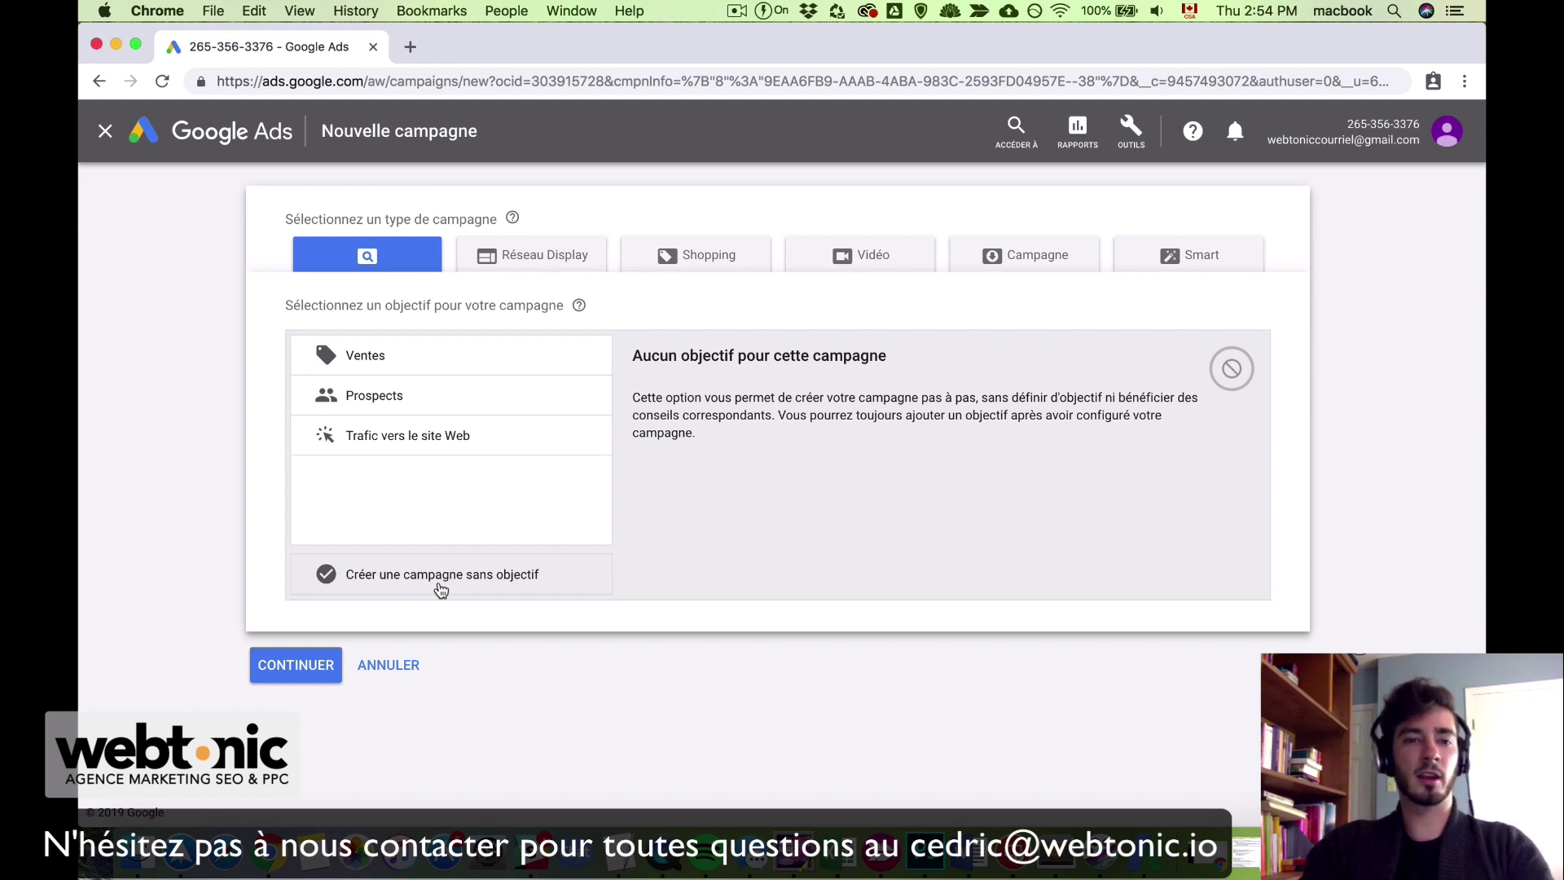
{"action": "left_click", "coordinate": [441, 590]}
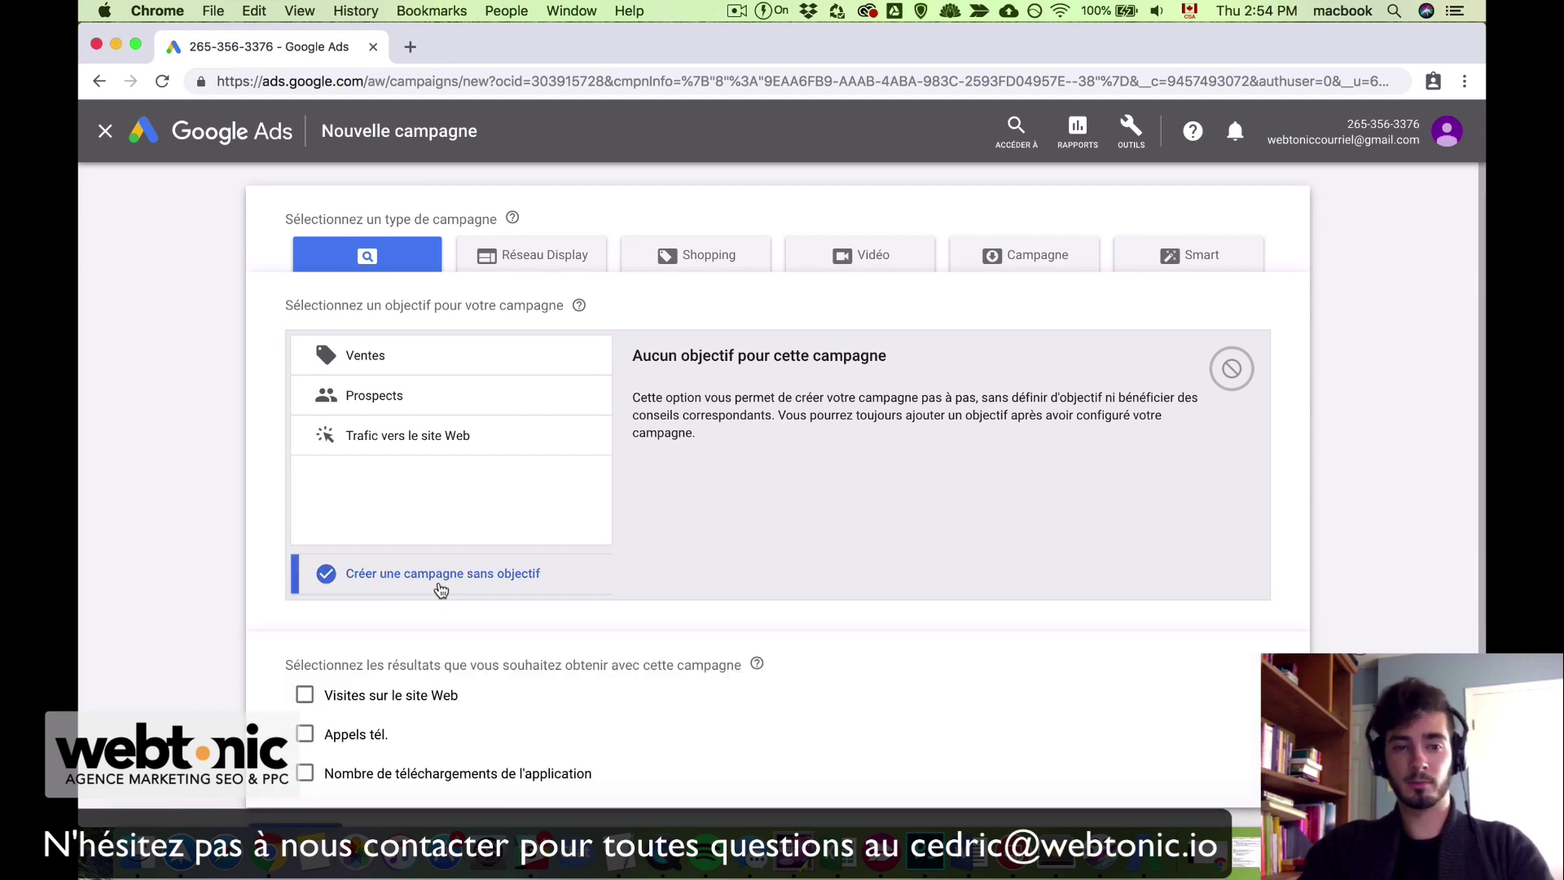
{"action": "scroll", "coordinate": [601, 720], "scroll_direction": "down", "scroll_amount": 2}
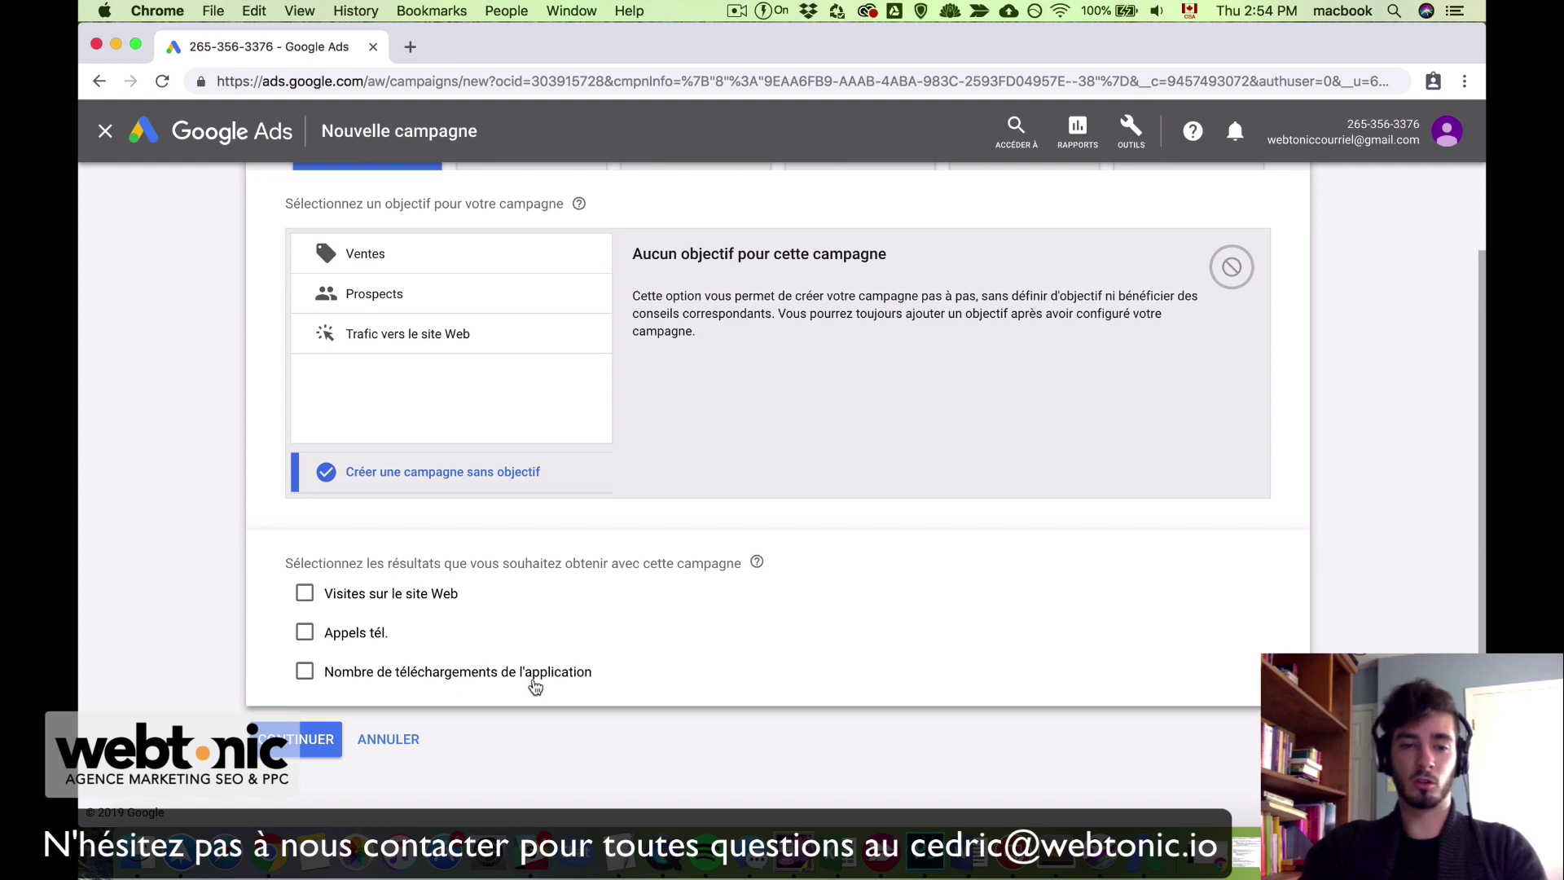
Step: Aim the campaign at website visits to test.com and continue to its settings
{"action": "left_click", "coordinate": [427, 599]}
{"action": "left_click", "coordinate": [504, 633]}
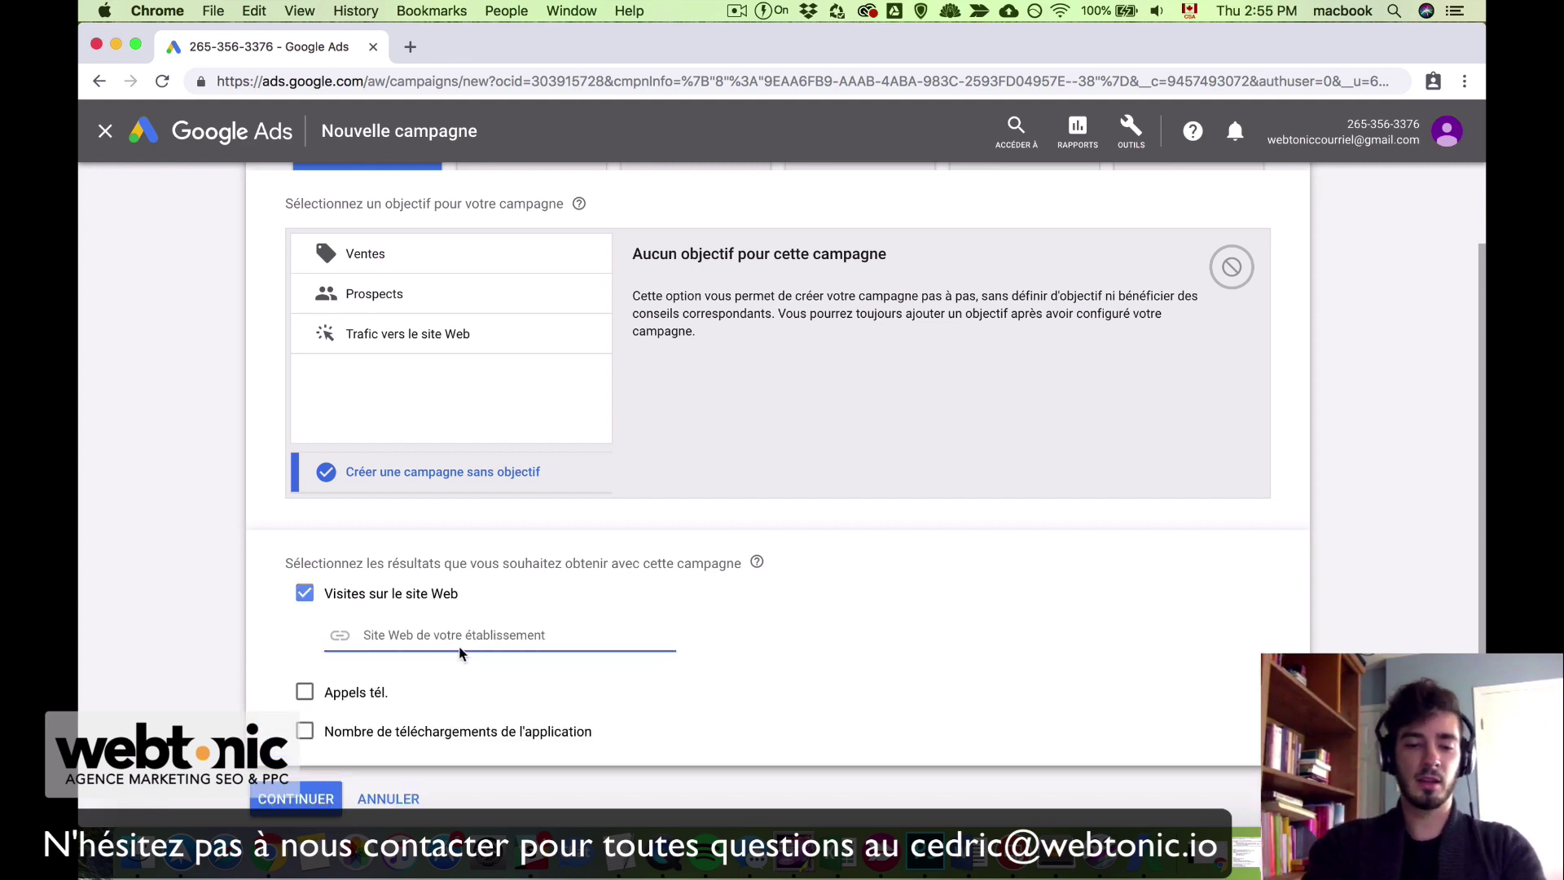
{"action": "type", "text": "t"}
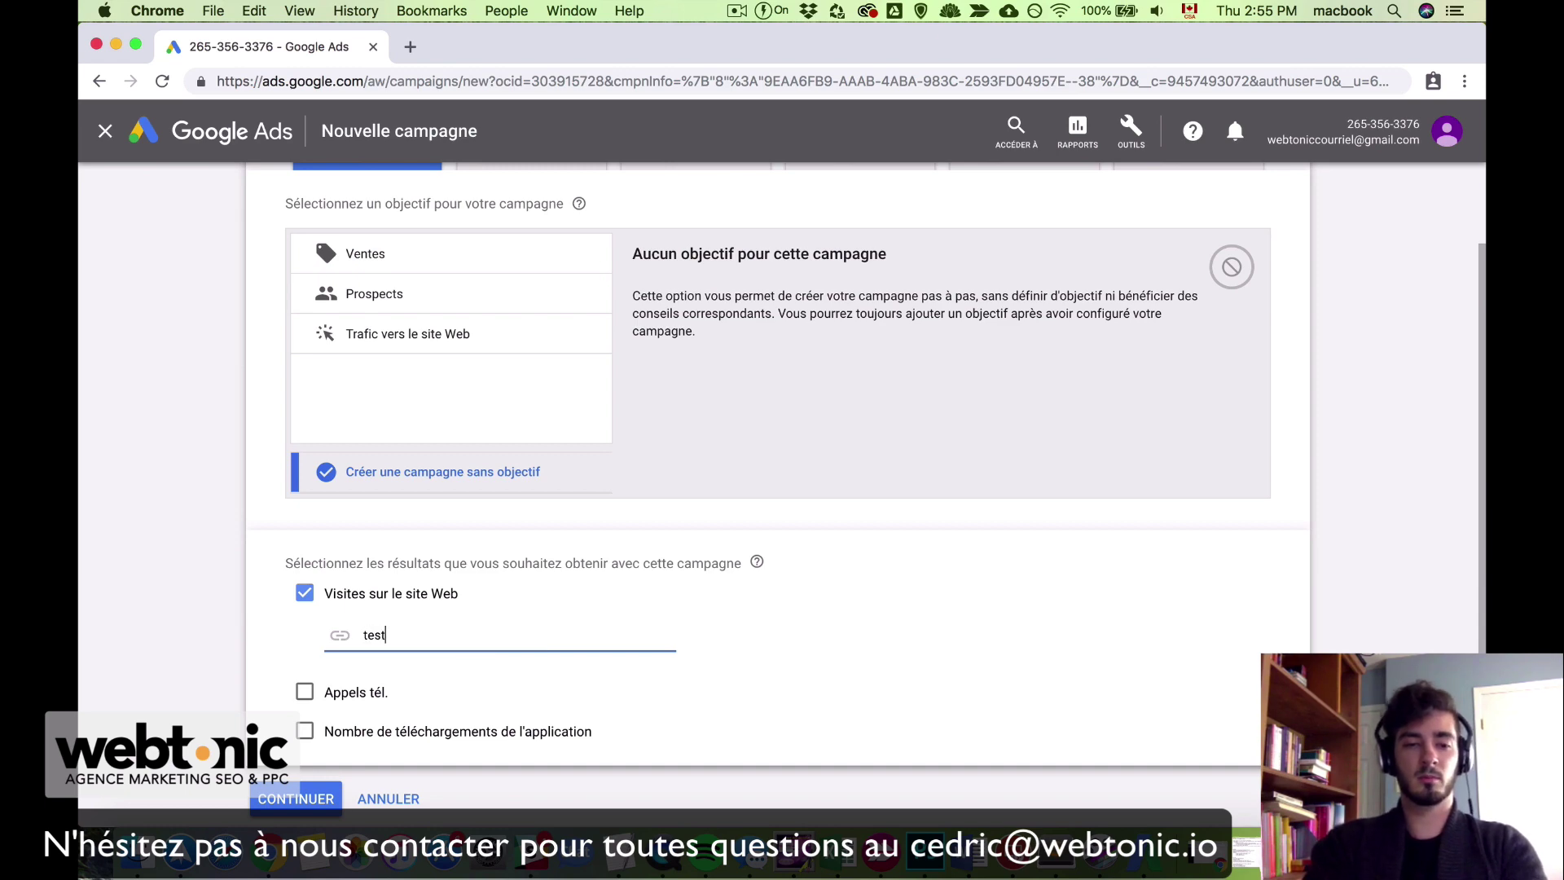
{"action": "type", "text": "es..com"}
{"action": "scroll", "coordinate": [681, 689], "scroll_direction": "down", "scroll_amount": 1}
{"action": "left_click", "coordinate": [312, 747]}
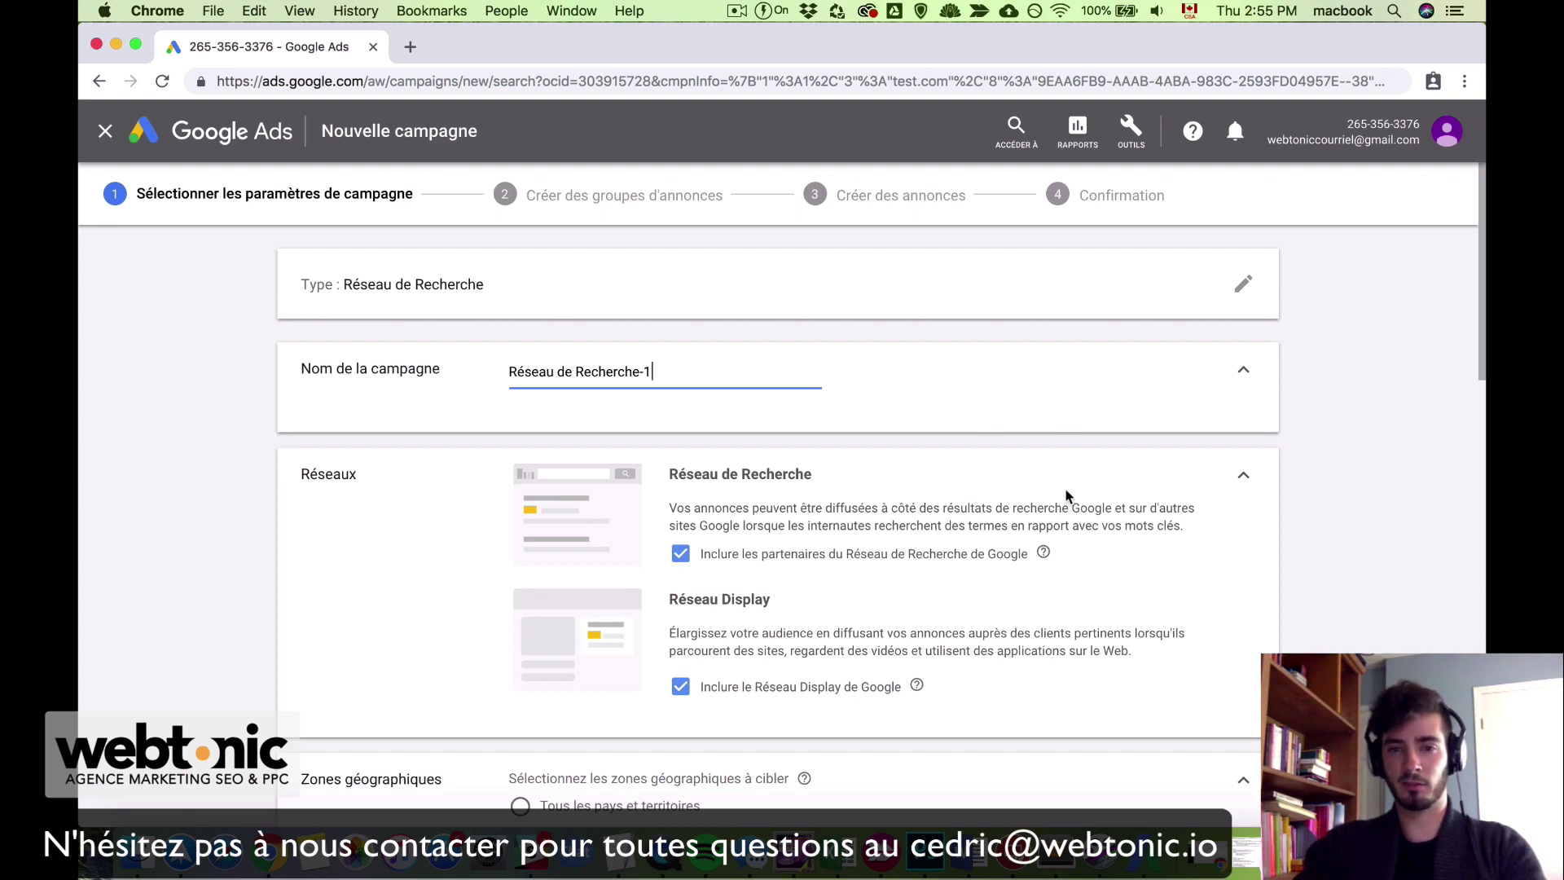
Step: Uncheck both Search Network partners and the Google Display Network under Réseaux
{"action": "scroll", "coordinate": [1065, 496], "scroll_direction": "down", "scroll_amount": 2}
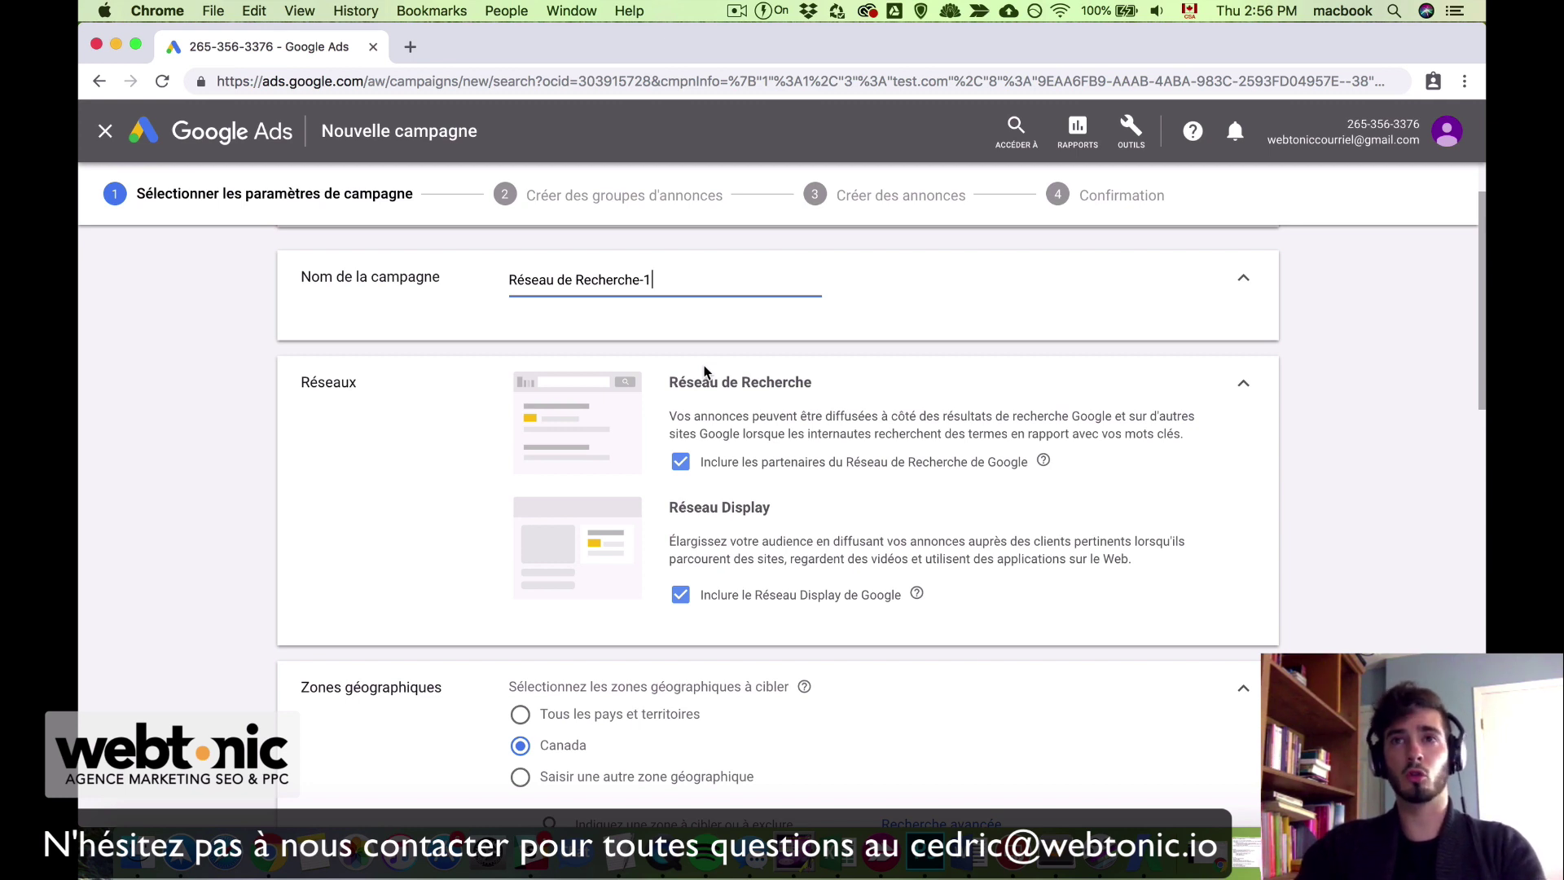
{"action": "left_click", "coordinate": [683, 463]}
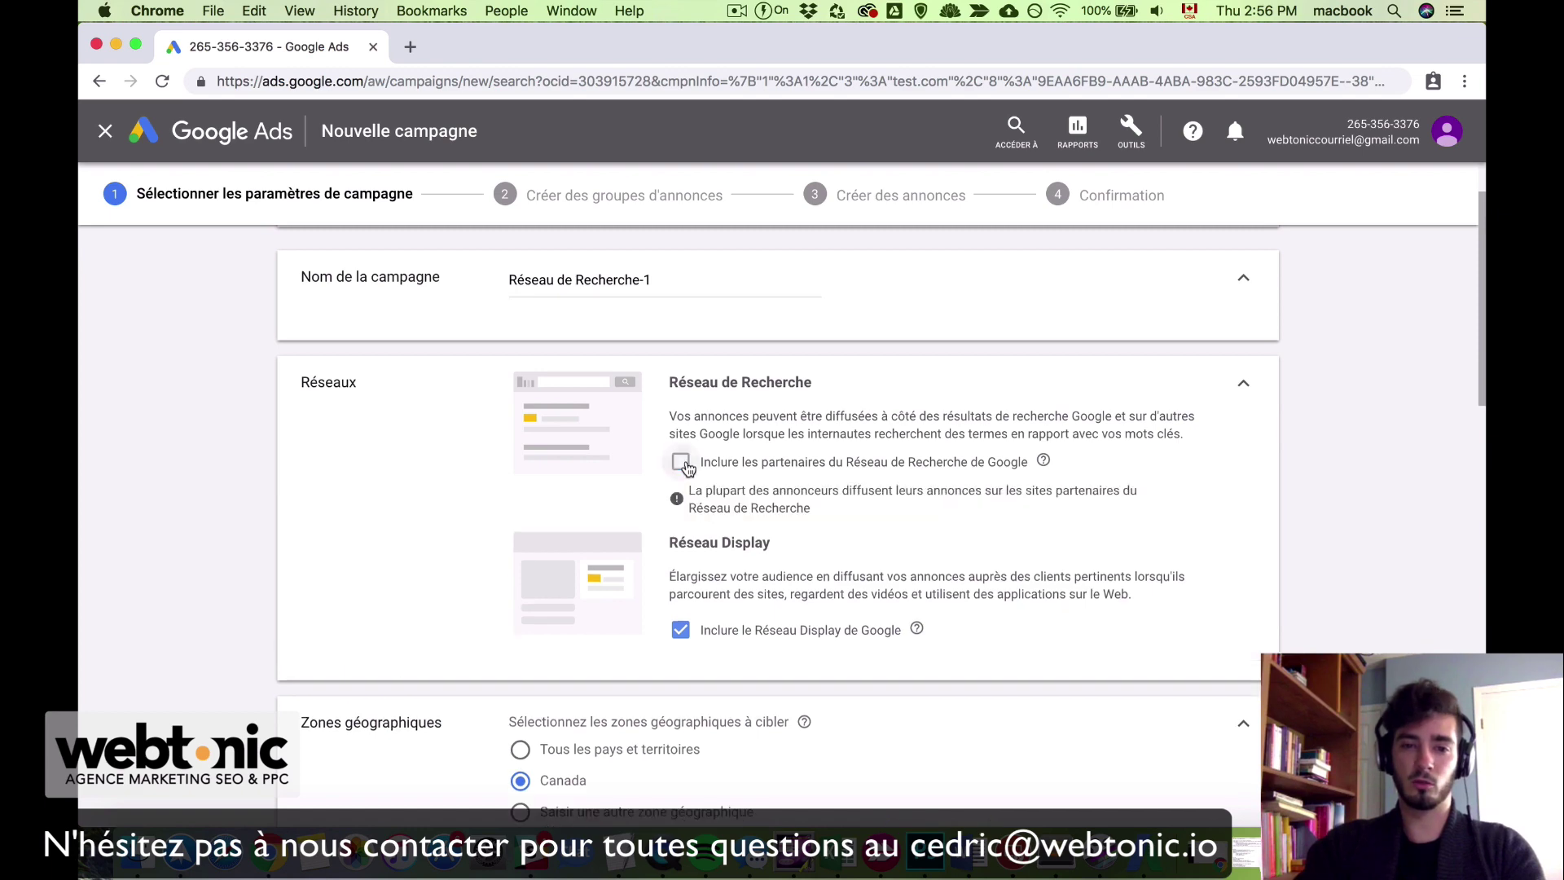
{"action": "scroll", "coordinate": [856, 632], "scroll_direction": "down", "scroll_amount": 2}
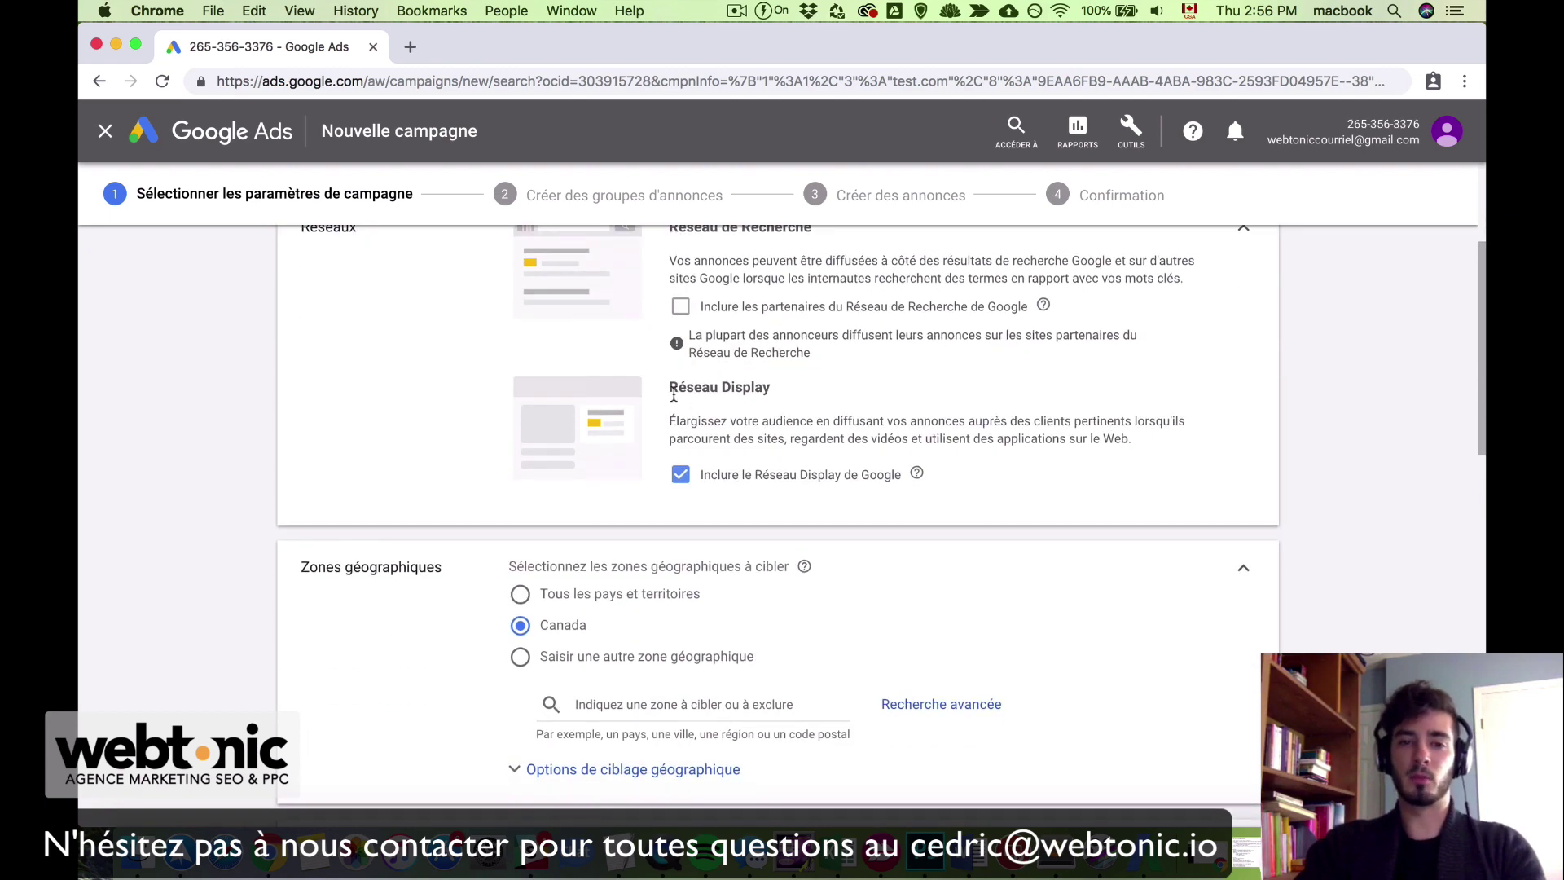
{"action": "scroll", "coordinate": [913, 407], "scroll_direction": "up", "scroll_amount": 1}
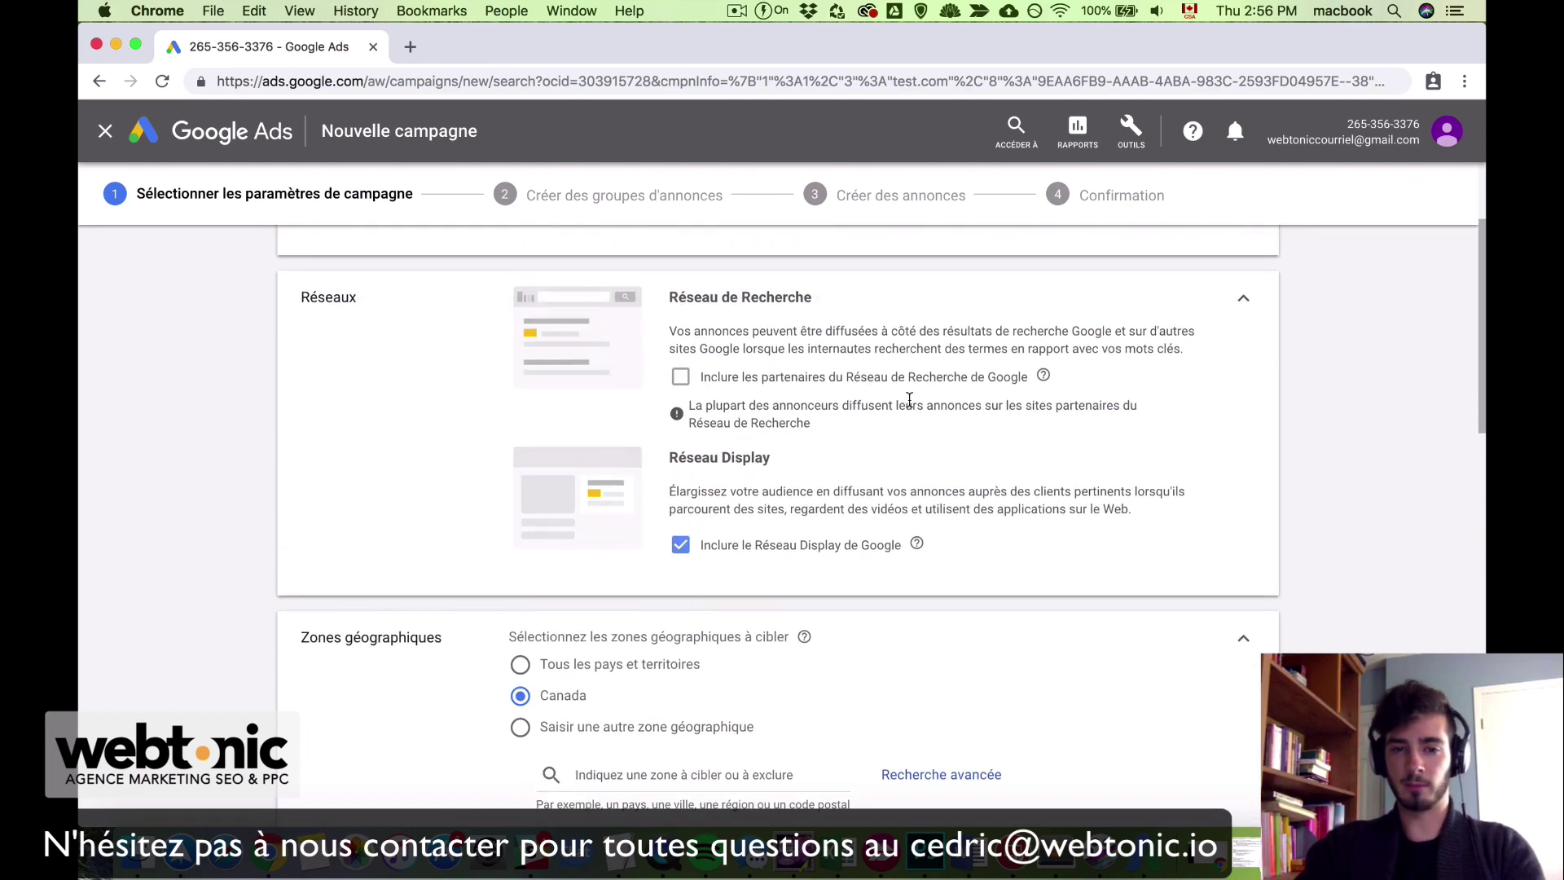
{"action": "left_click", "coordinate": [680, 548]}
{"action": "scroll", "coordinate": [368, 555], "scroll_direction": "up", "scroll_amount": 2}
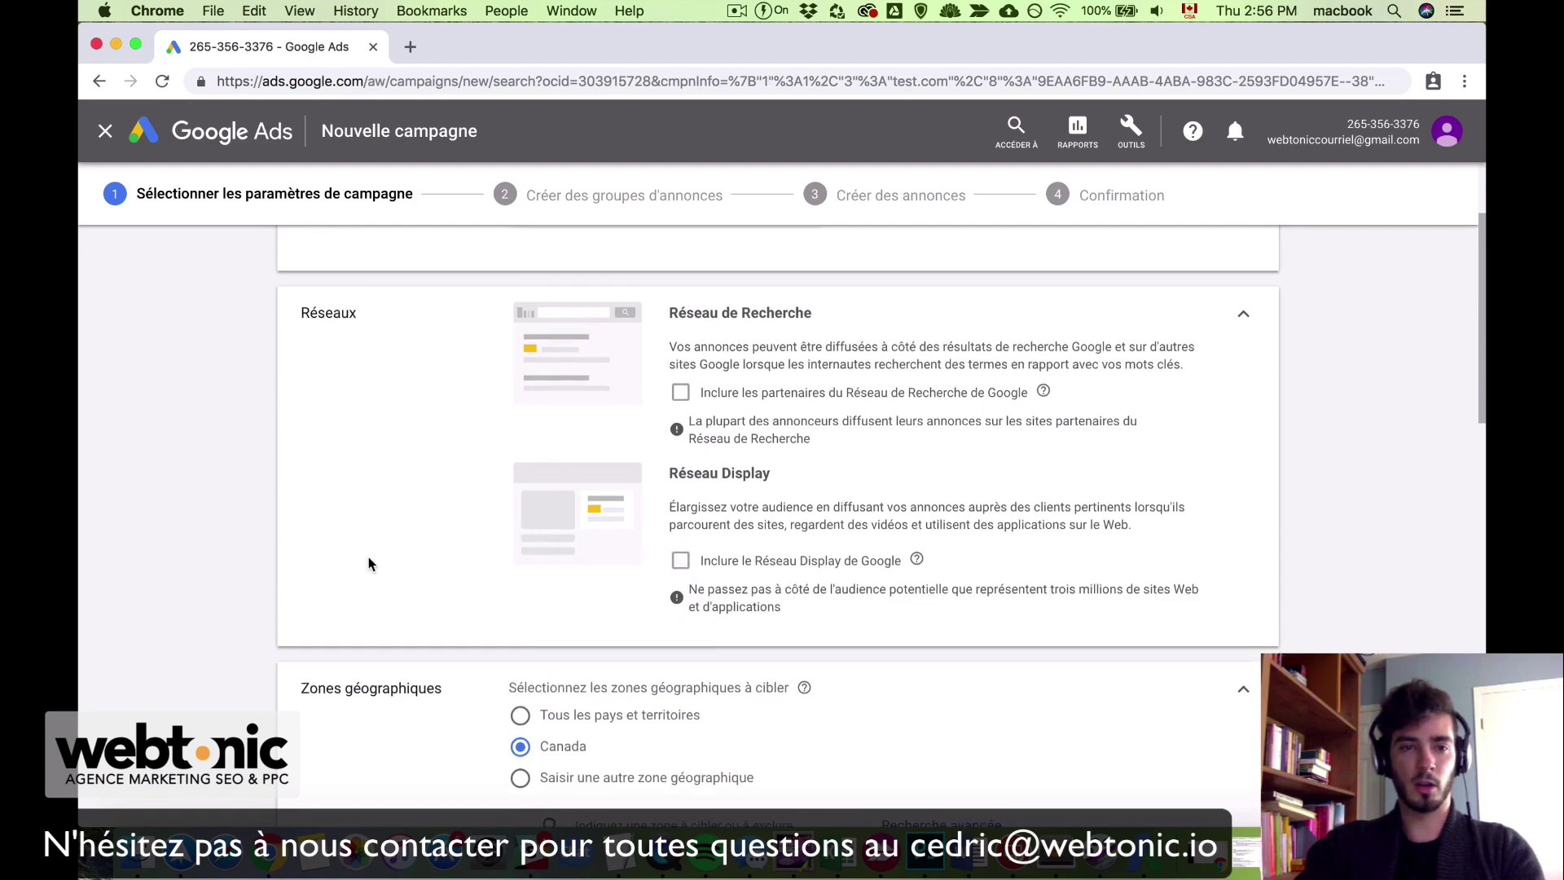
{"action": "scroll", "coordinate": [368, 555], "scroll_direction": "down", "scroll_amount": 4}
{"action": "scroll", "coordinate": [369, 562], "scroll_direction": "down", "scroll_amount": 4}
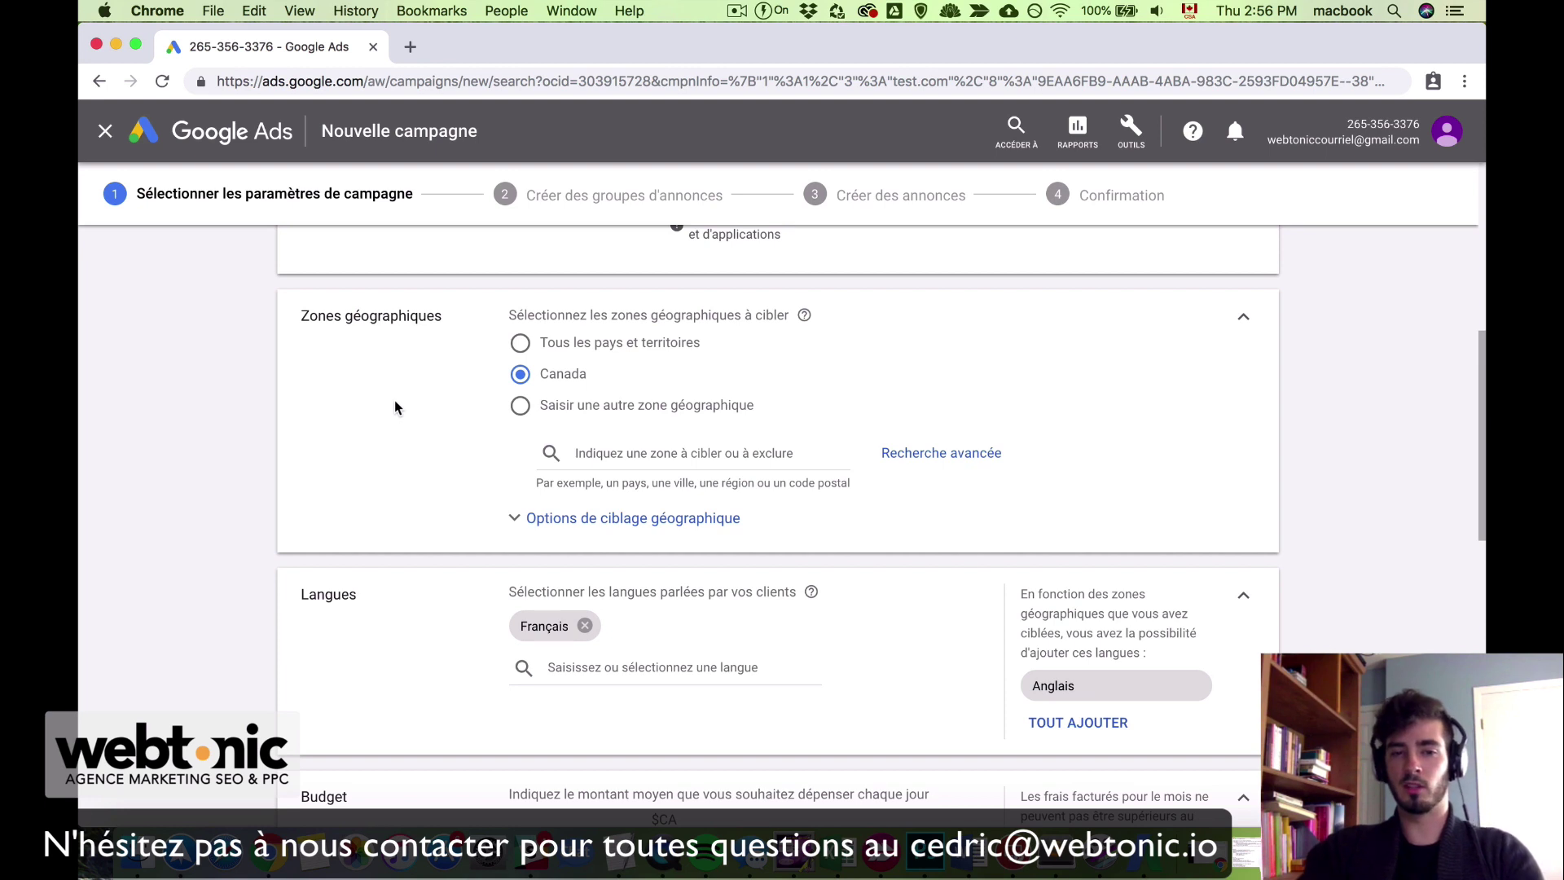
Step: Target Montréal, Québec as the campaign location
{"action": "left_click", "coordinate": [592, 524]}
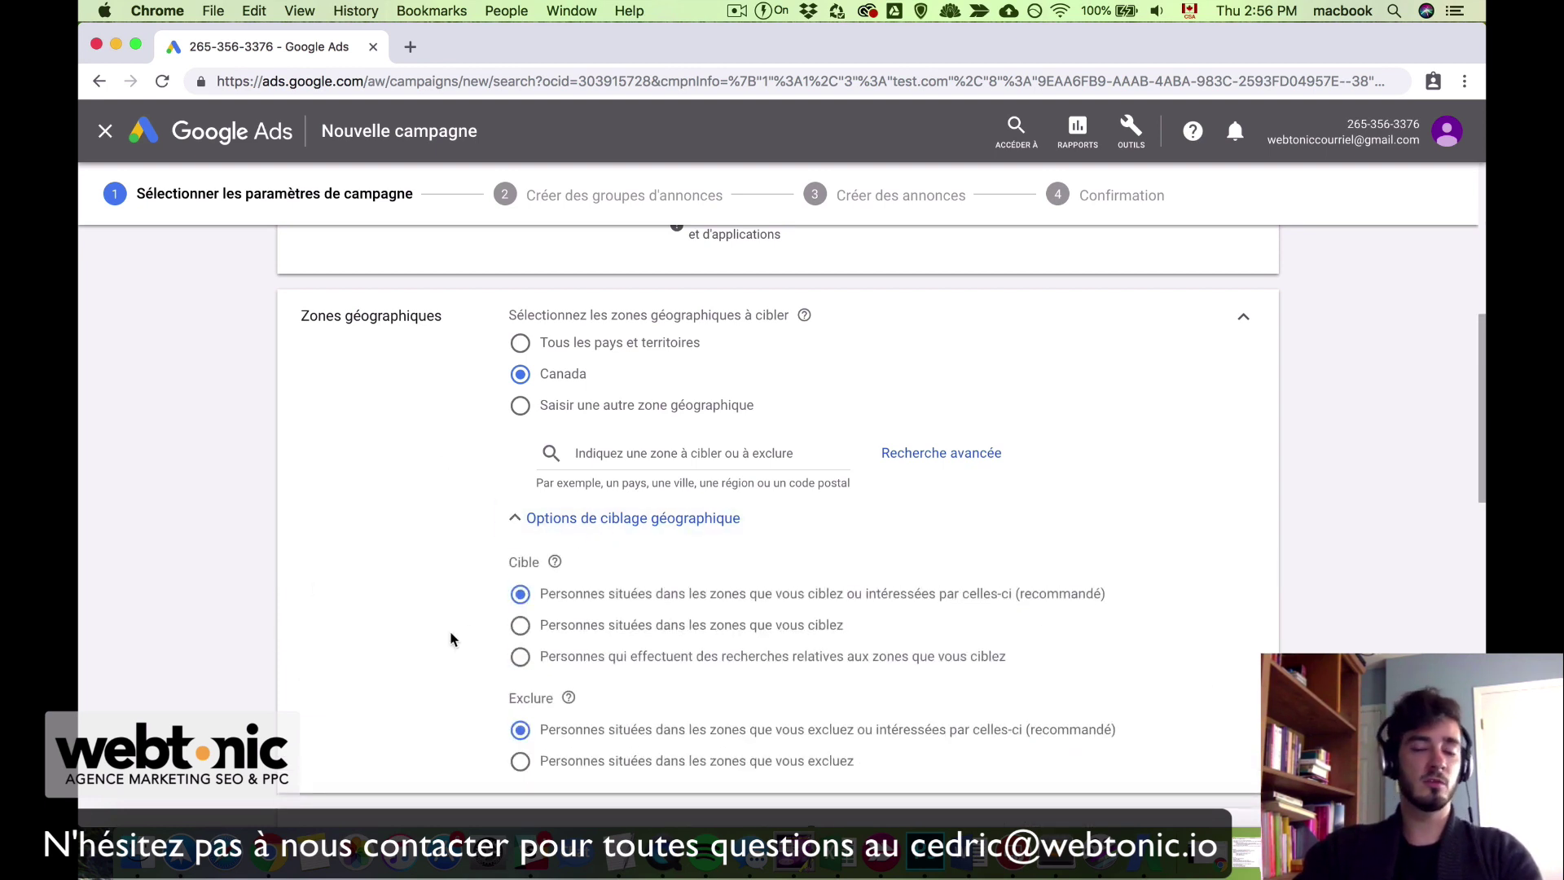
{"action": "left_click", "coordinate": [622, 457]}
{"action": "type", "text": "mo"}
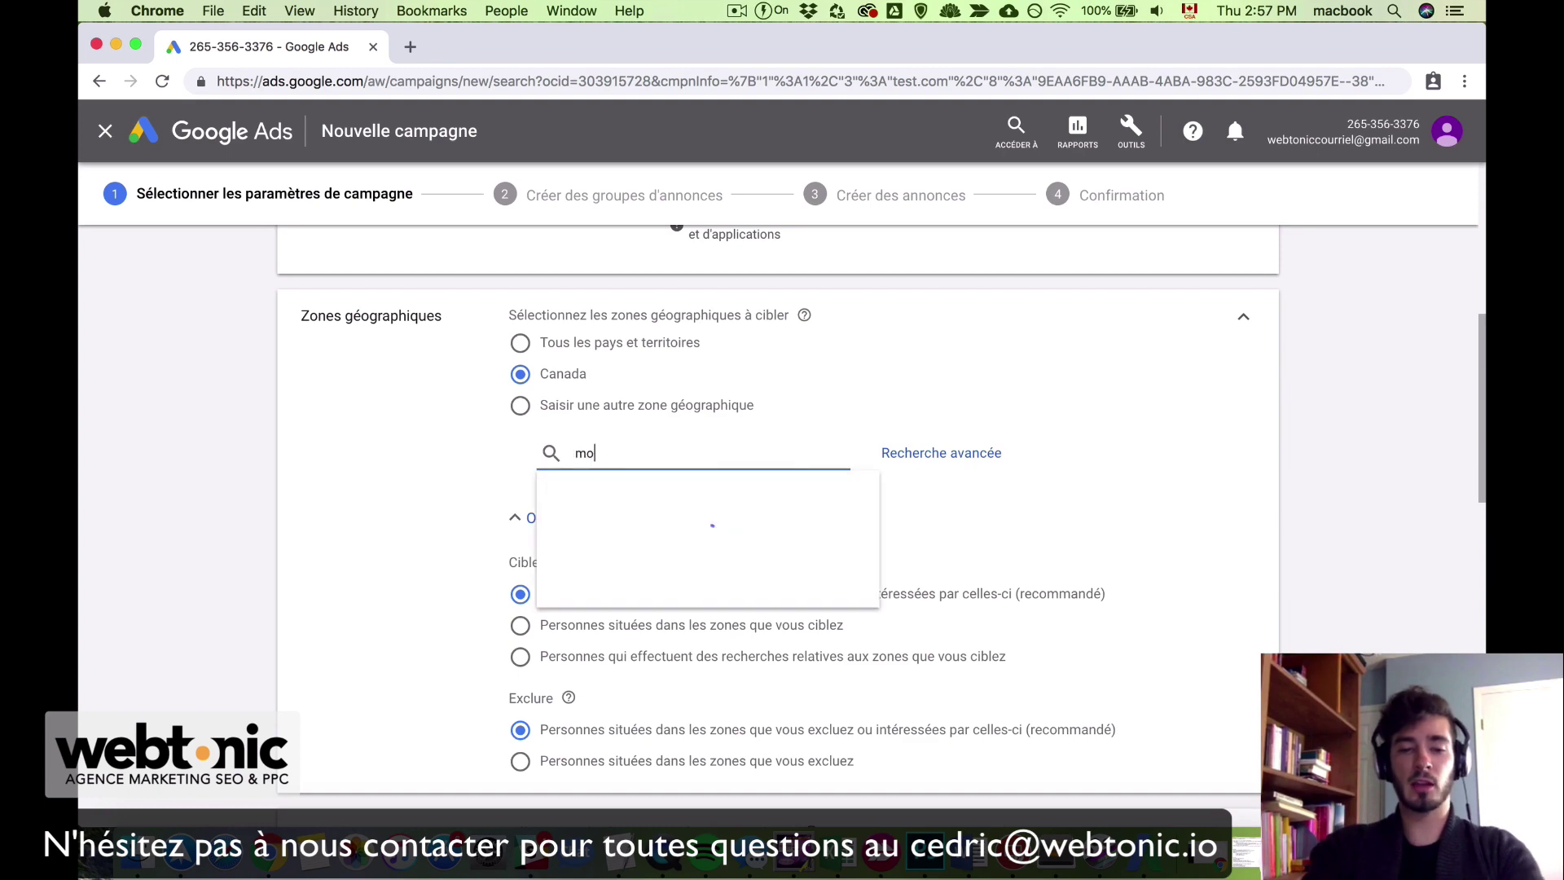
{"action": "type", "text": "ntreal"}
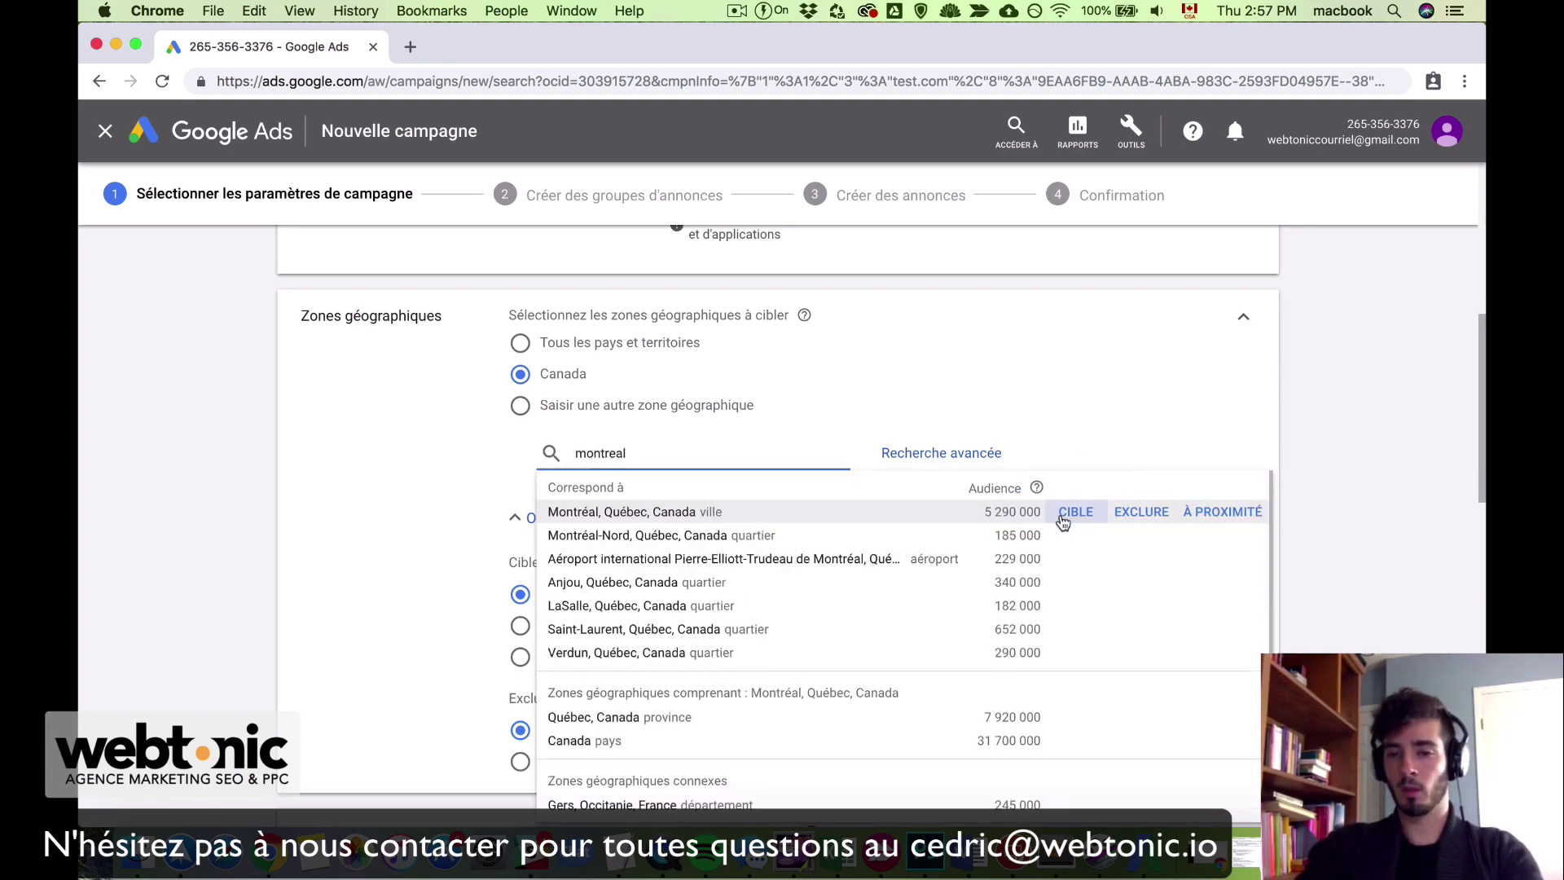
{"action": "left_click", "coordinate": [1077, 512]}
{"action": "scroll", "coordinate": [488, 603], "scroll_direction": "down", "scroll_amount": 4}
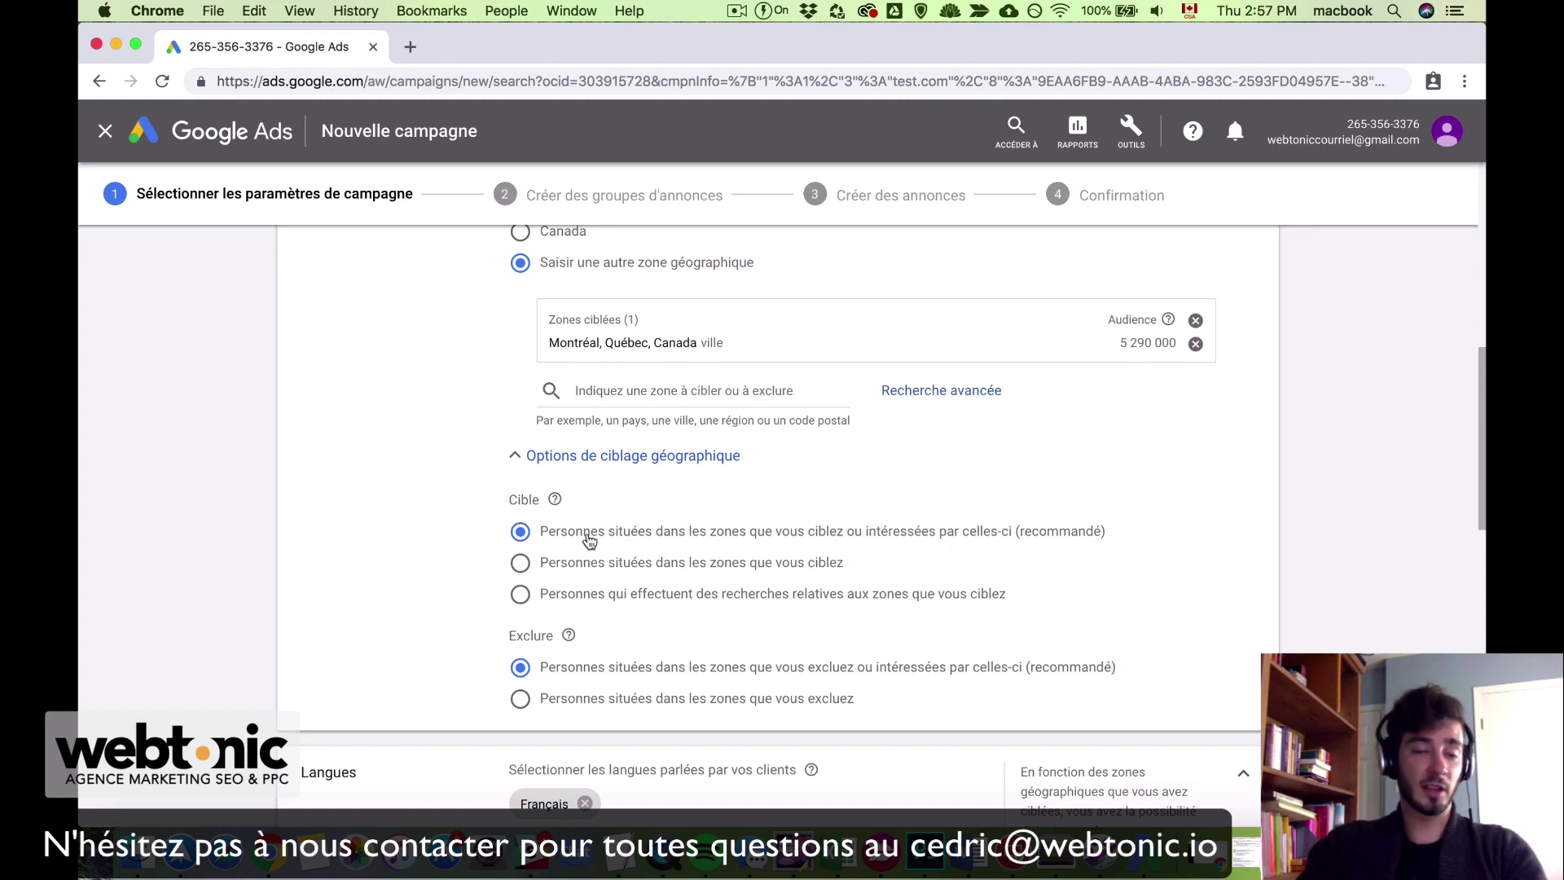
Step: Set location targeting to people searching about the targeted zones
{"action": "left_click", "coordinate": [610, 571]}
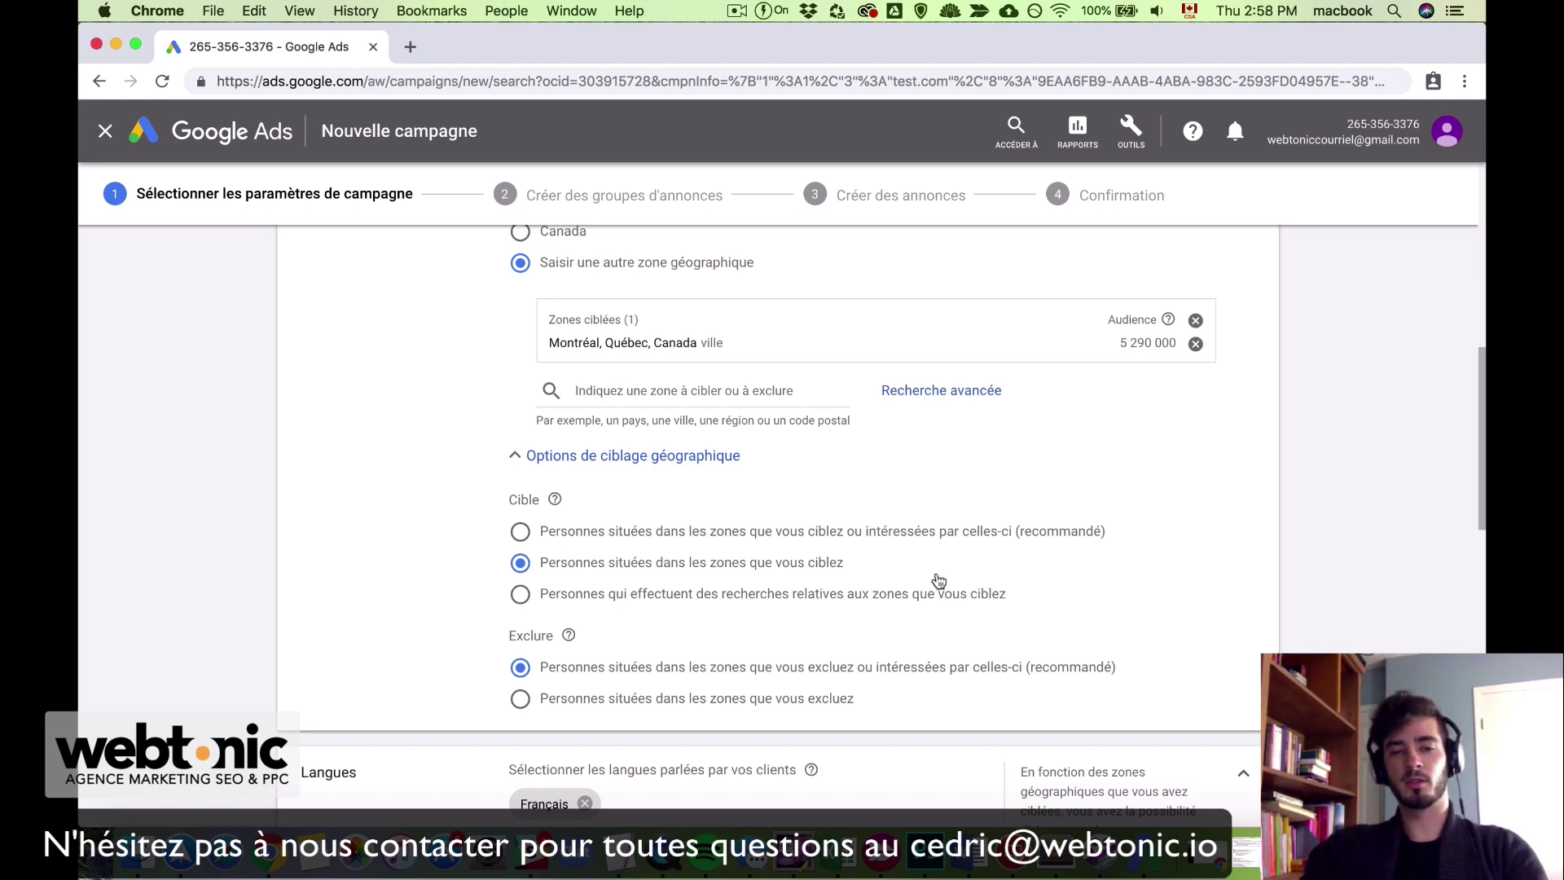
{"action": "left_click", "coordinate": [796, 599]}
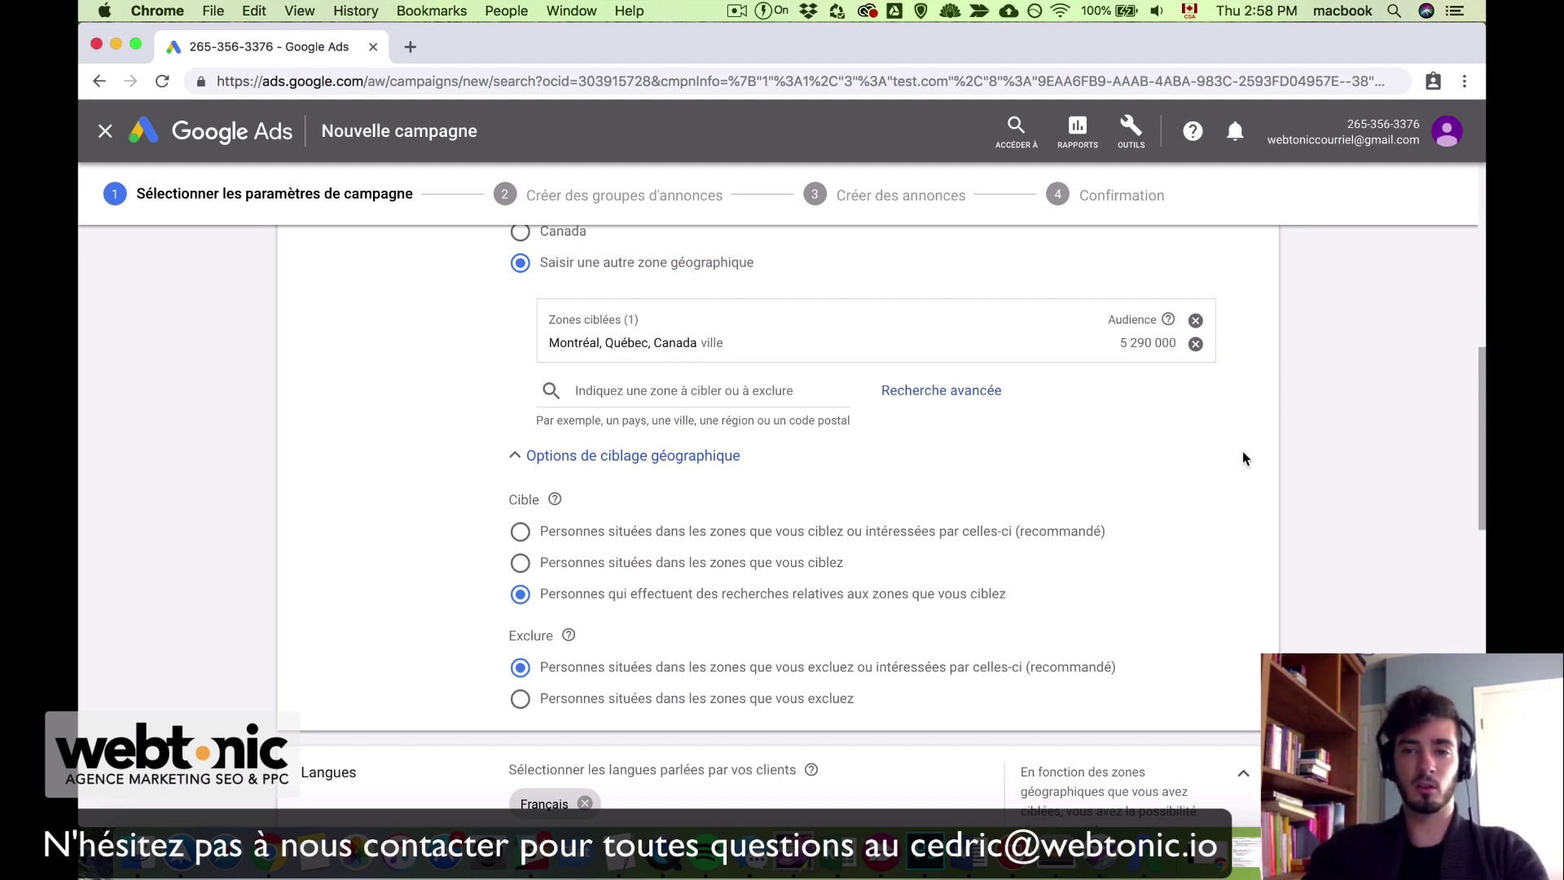
{"action": "scroll", "coordinate": [1097, 473], "scroll_direction": "up", "scroll_amount": 2}
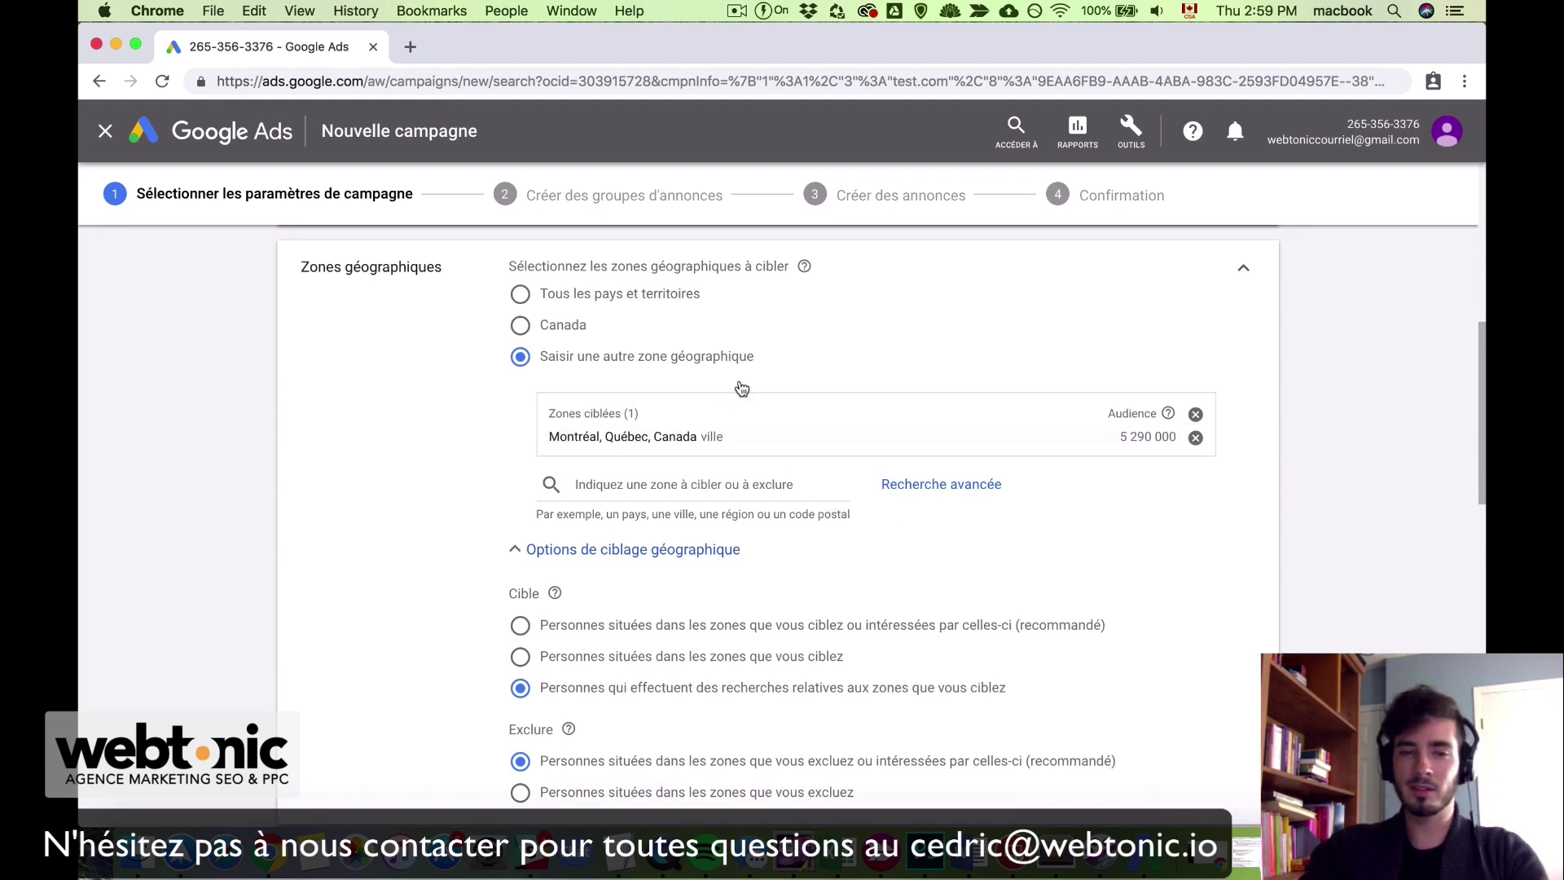
Step: Exclude Beaconsfield, Québec from the campaign locations
{"action": "left_click", "coordinate": [682, 485]}
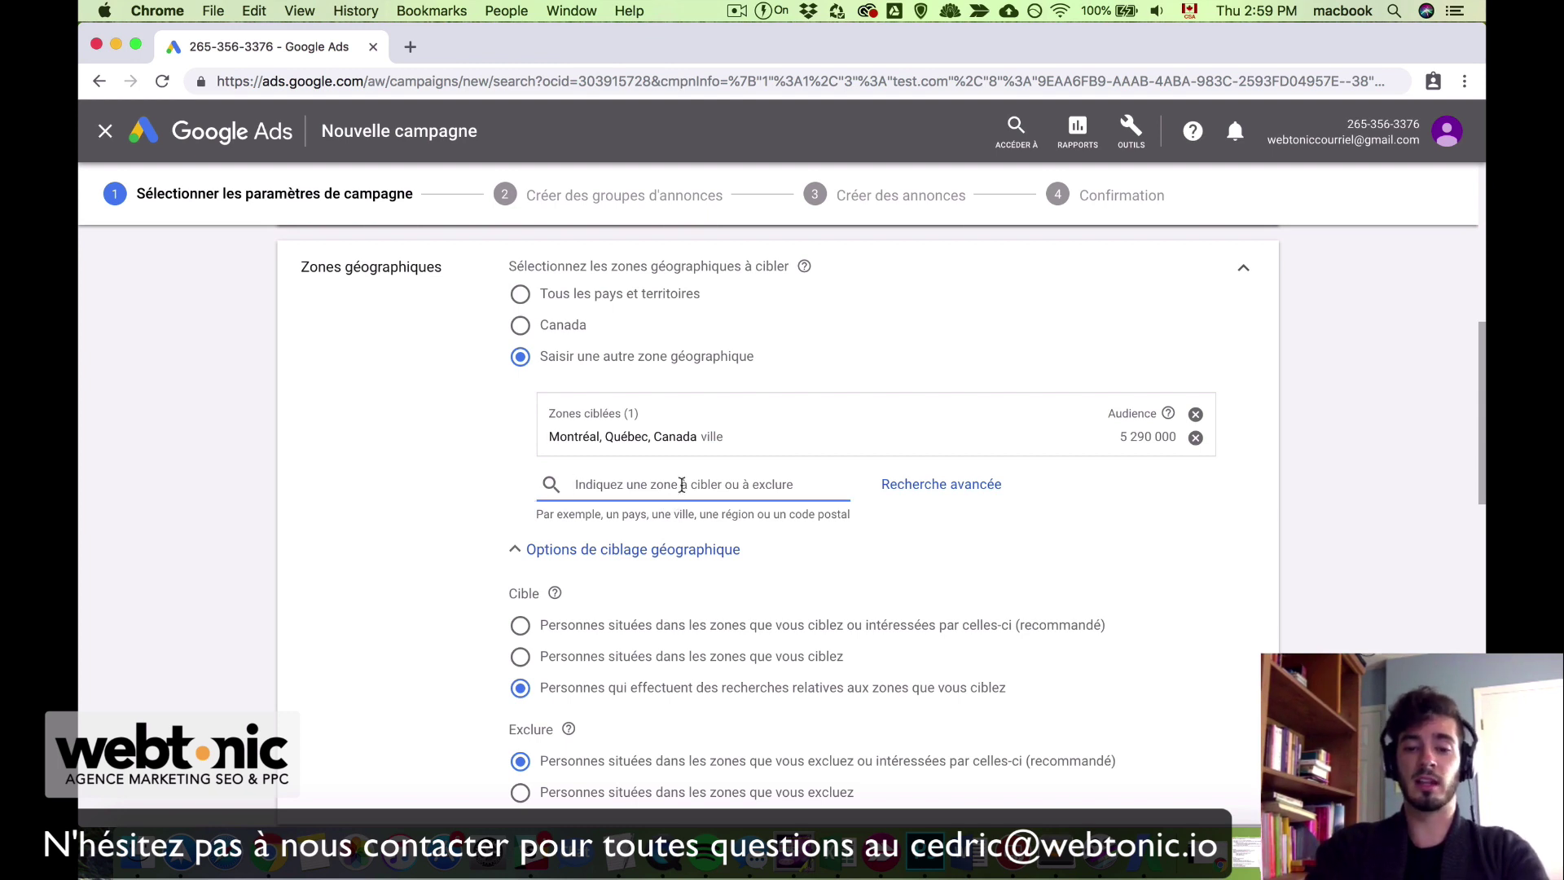
{"action": "type", "text": "beacon"}
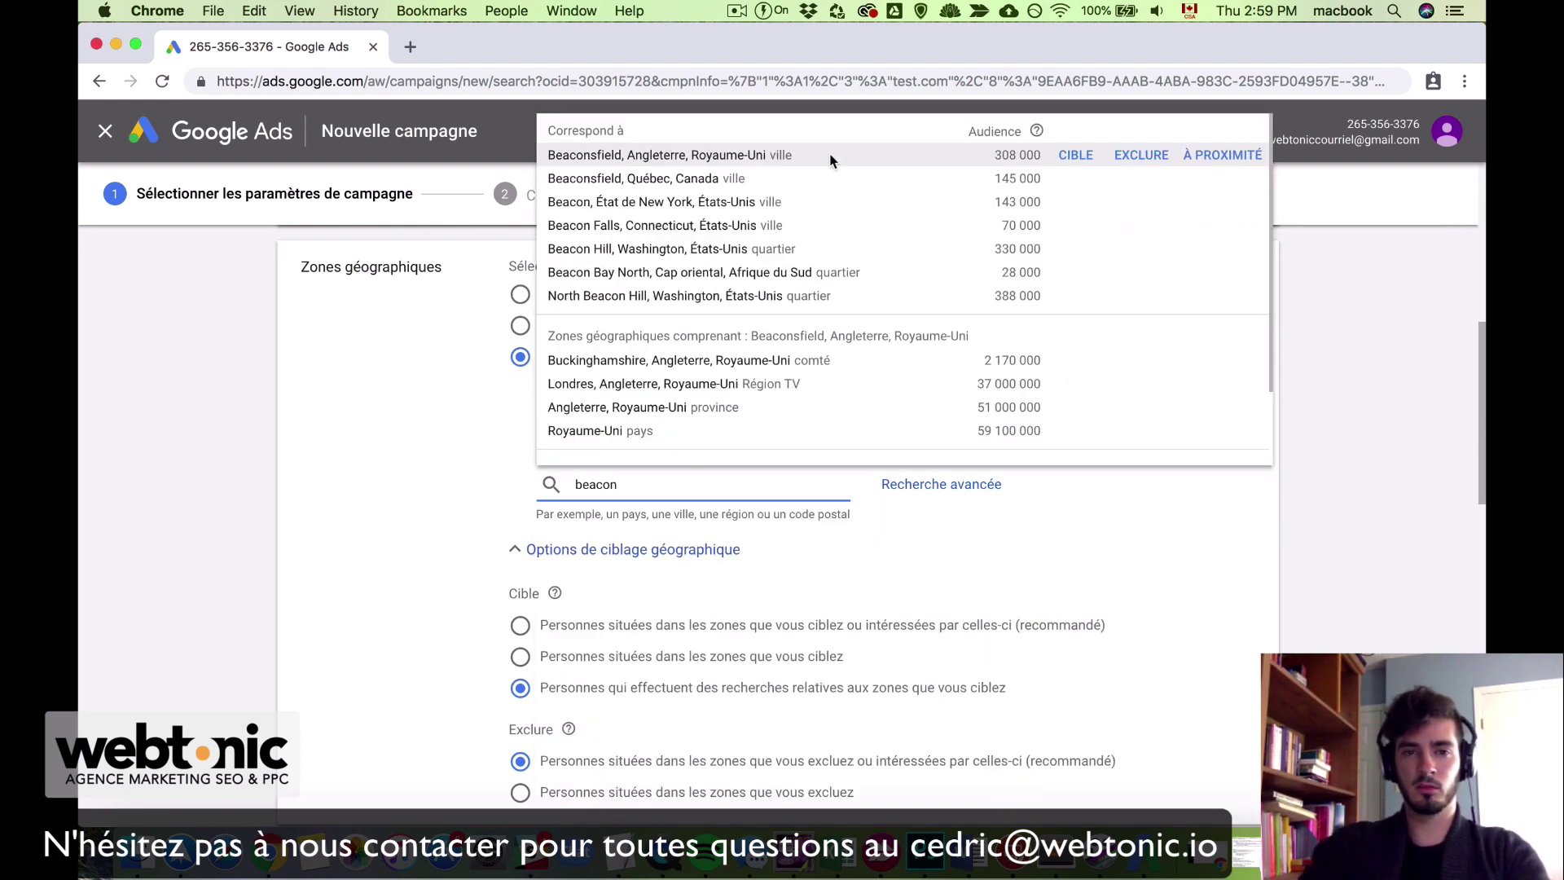
{"action": "mouse_move", "coordinate": [668, 189]}
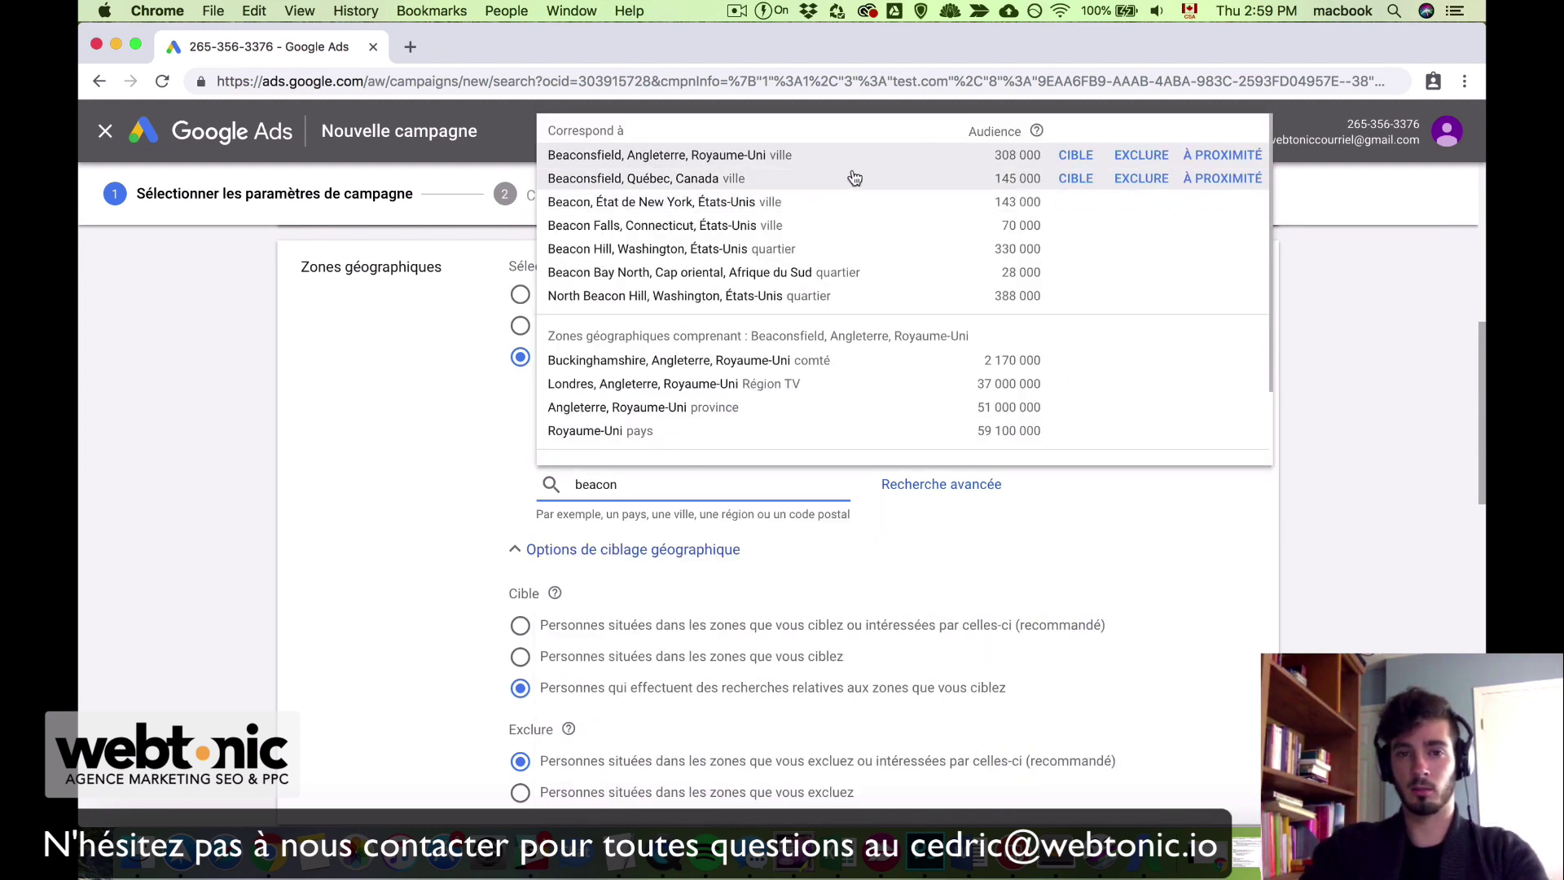
{"action": "left_click", "coordinate": [1141, 179]}
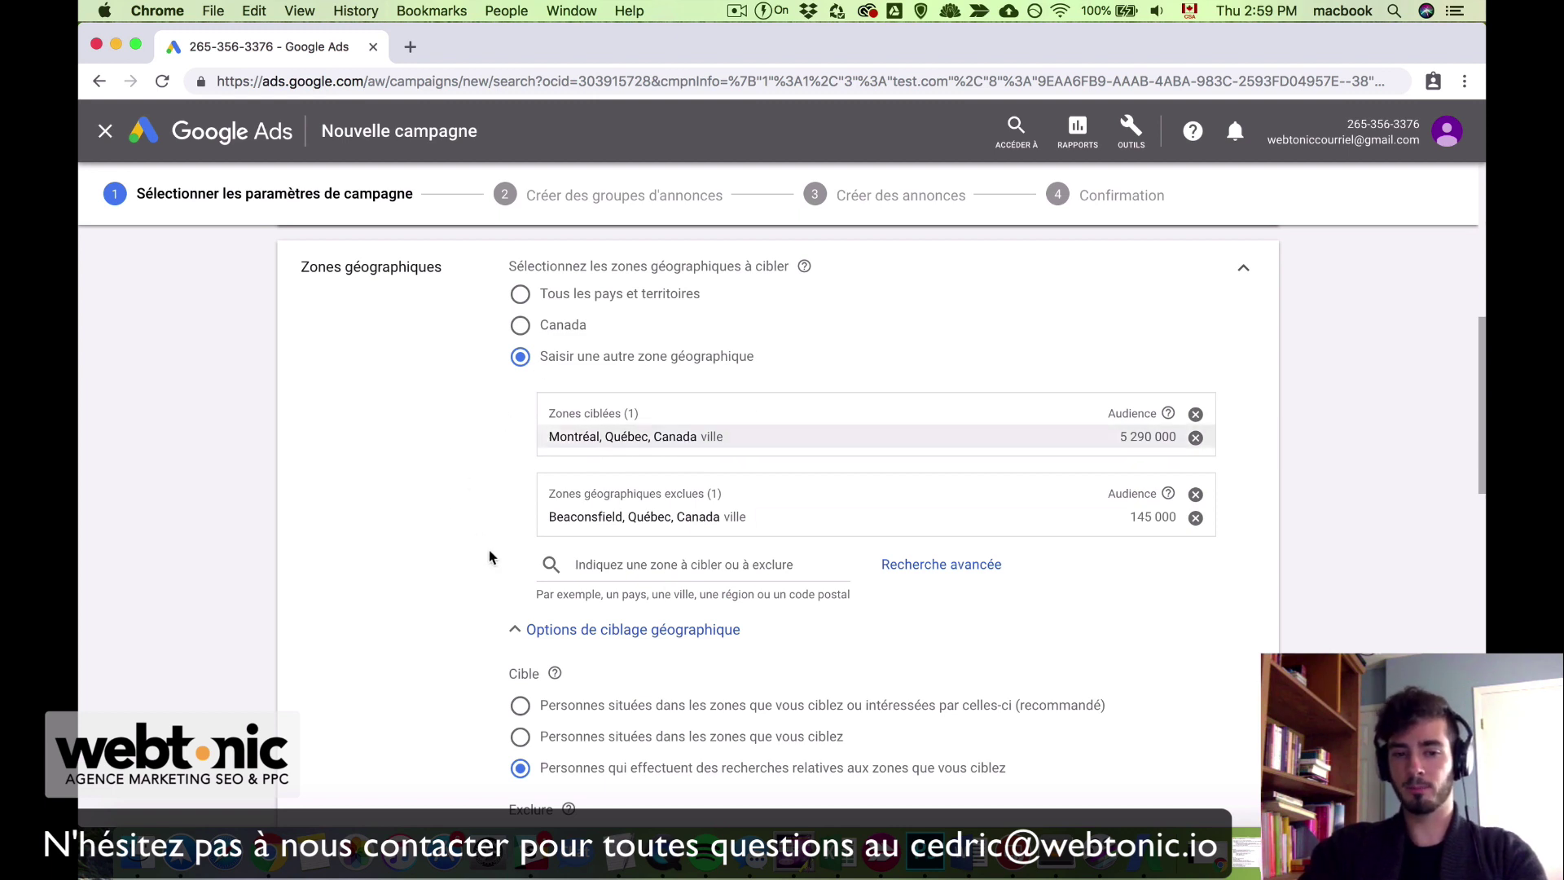
Step: Target people in or interested in the chosen zones and add English as a language
{"action": "scroll", "coordinate": [473, 586], "scroll_direction": "down", "scroll_amount": 2}
{"action": "left_click", "coordinate": [520, 639]}
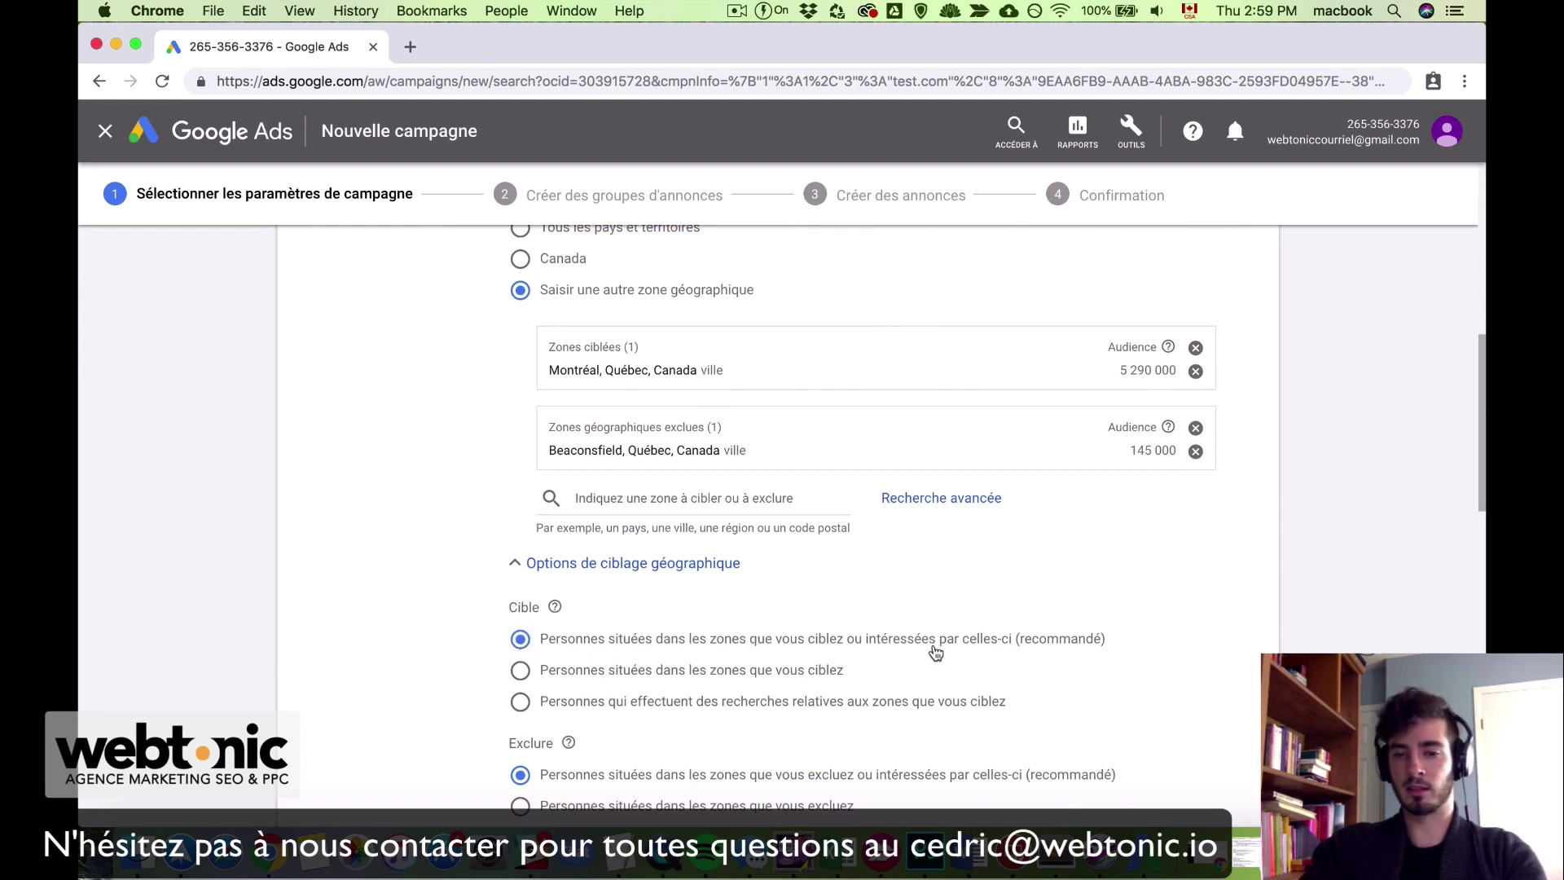
{"action": "scroll", "coordinate": [646, 541], "scroll_direction": "up", "scroll_amount": 1}
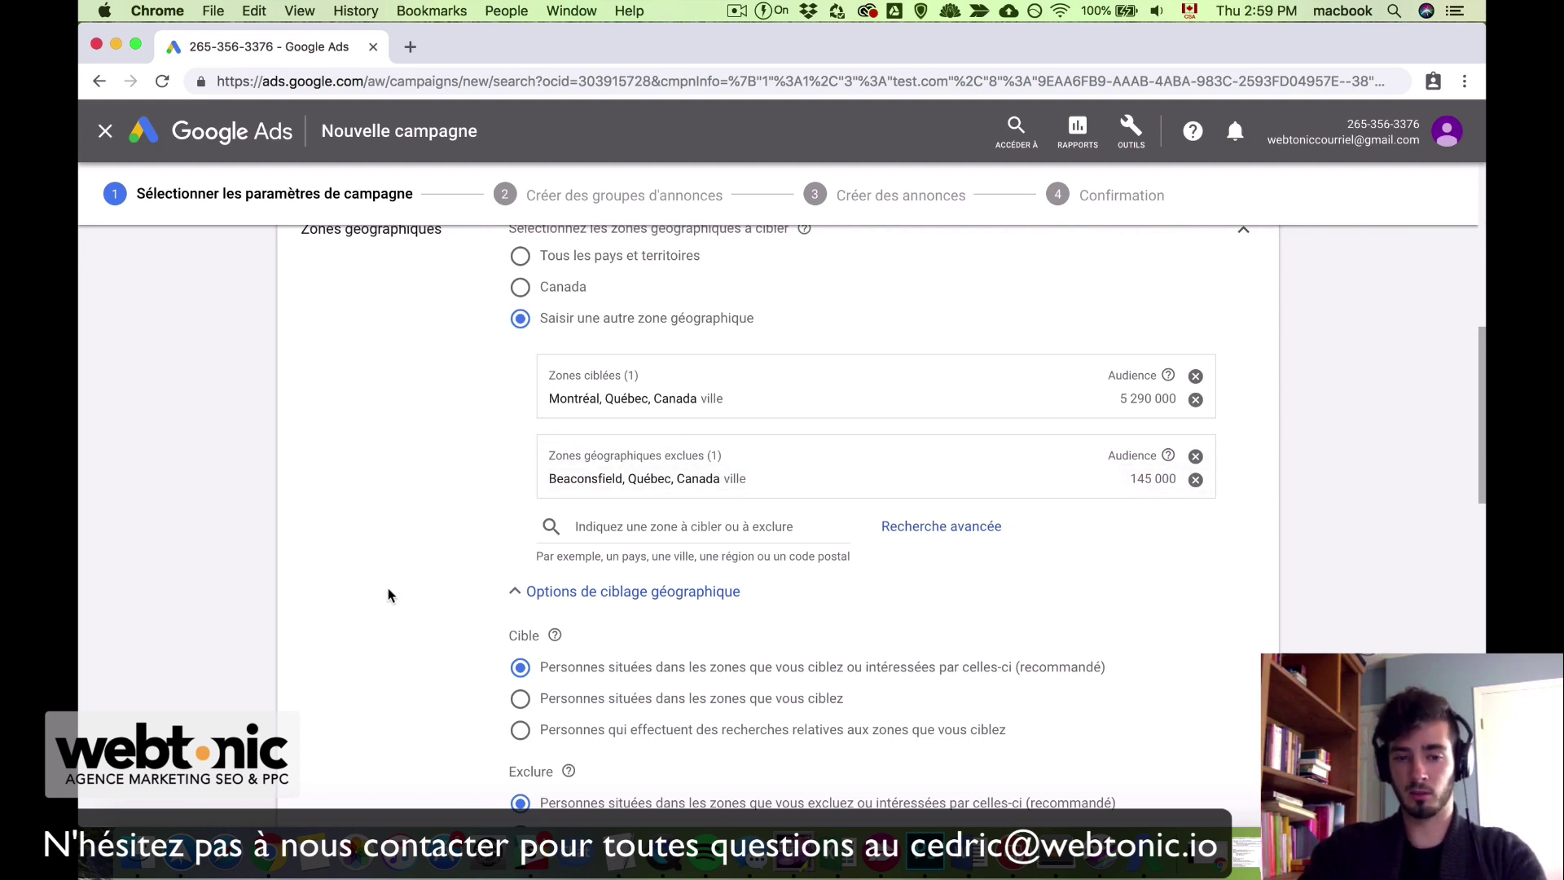
{"action": "scroll", "coordinate": [363, 432], "scroll_direction": "down", "scroll_amount": 7}
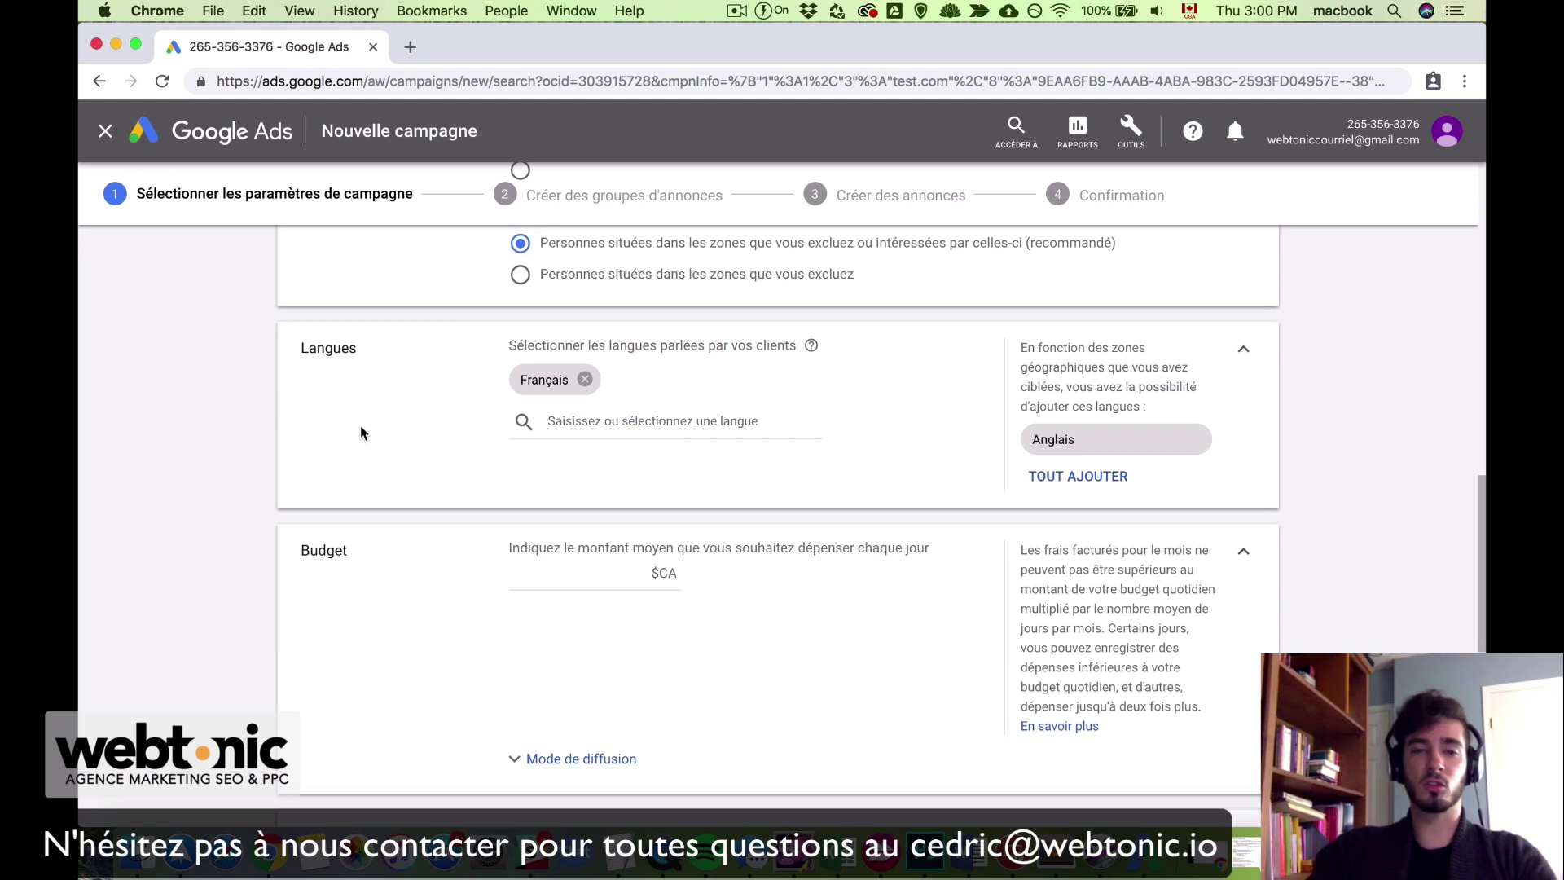
{"action": "left_click", "coordinate": [1073, 444]}
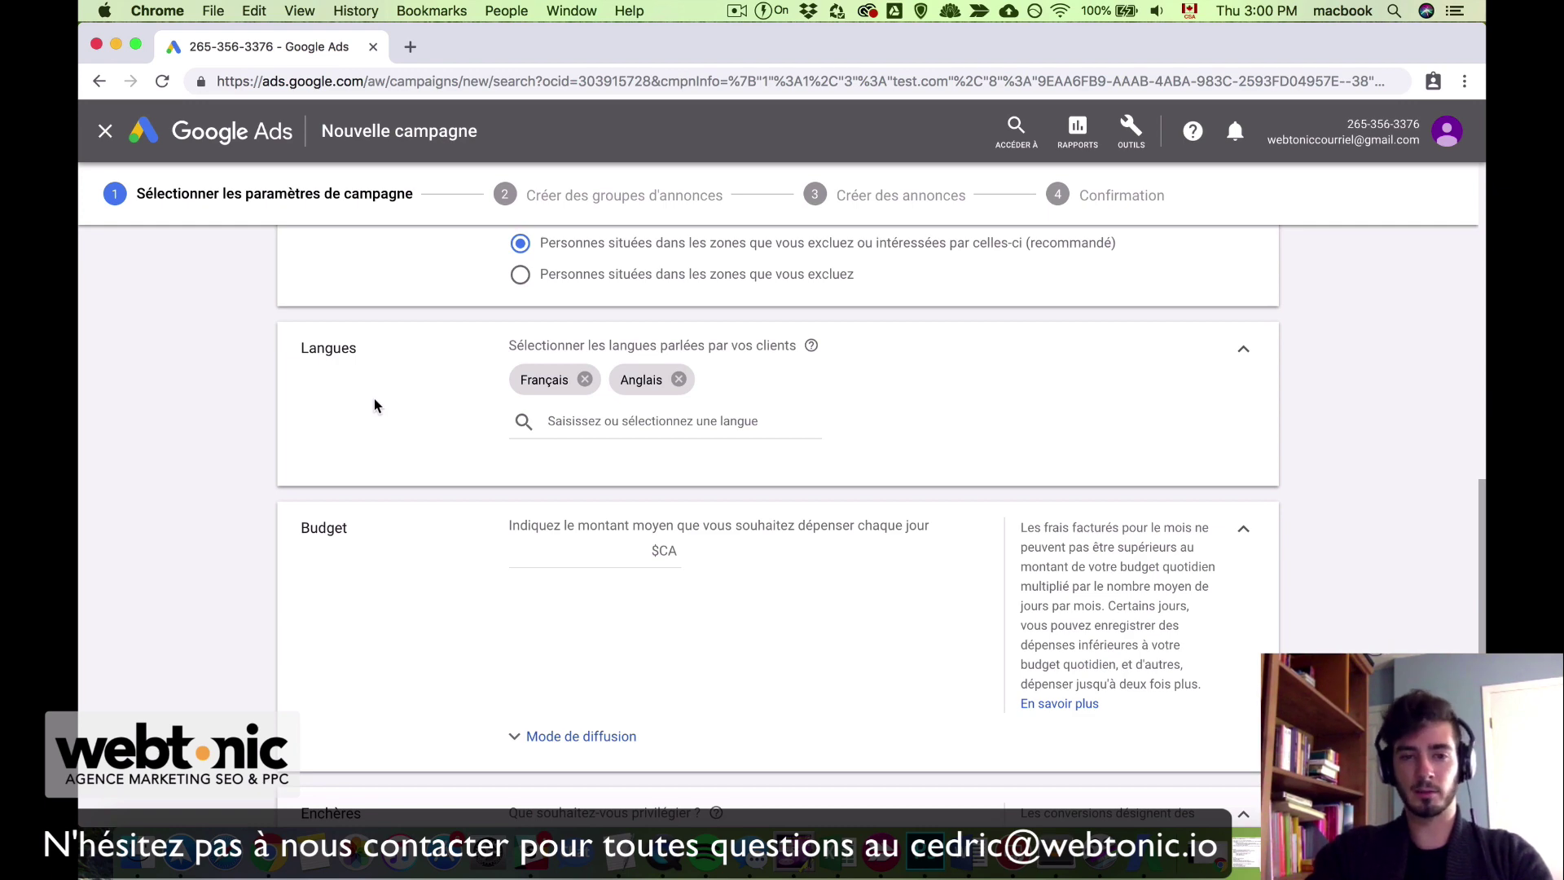
Step: Set the average daily budget to 10 $CA
{"action": "scroll", "coordinate": [385, 604], "scroll_direction": "down", "scroll_amount": 1}
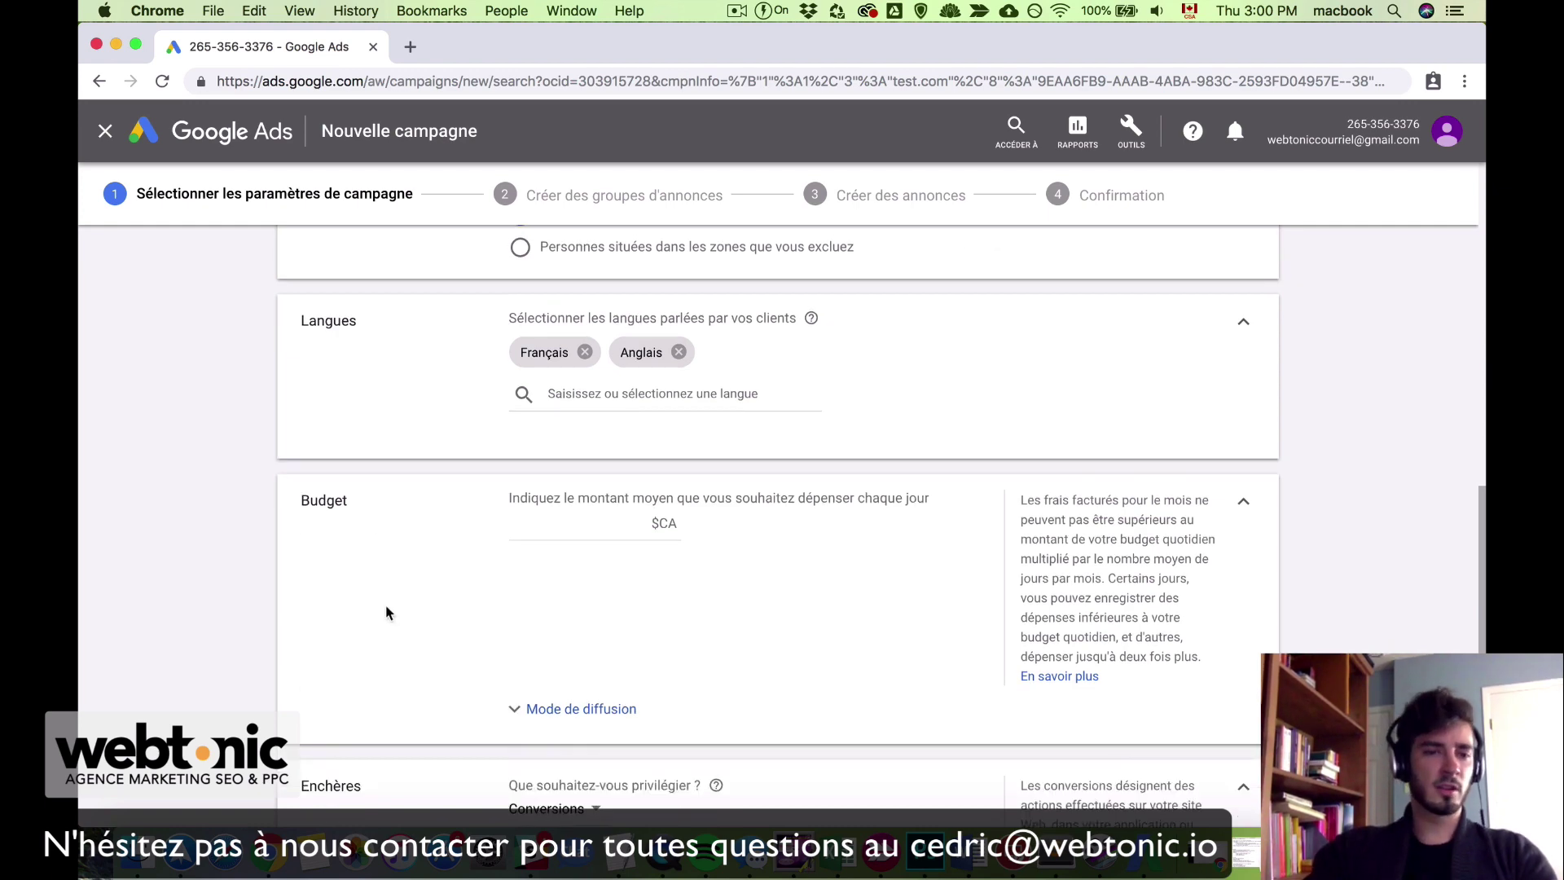
{"action": "scroll", "coordinate": [386, 611], "scroll_direction": "down", "scroll_amount": 2}
{"action": "scroll", "coordinate": [386, 612], "scroll_direction": "down", "scroll_amount": 3}
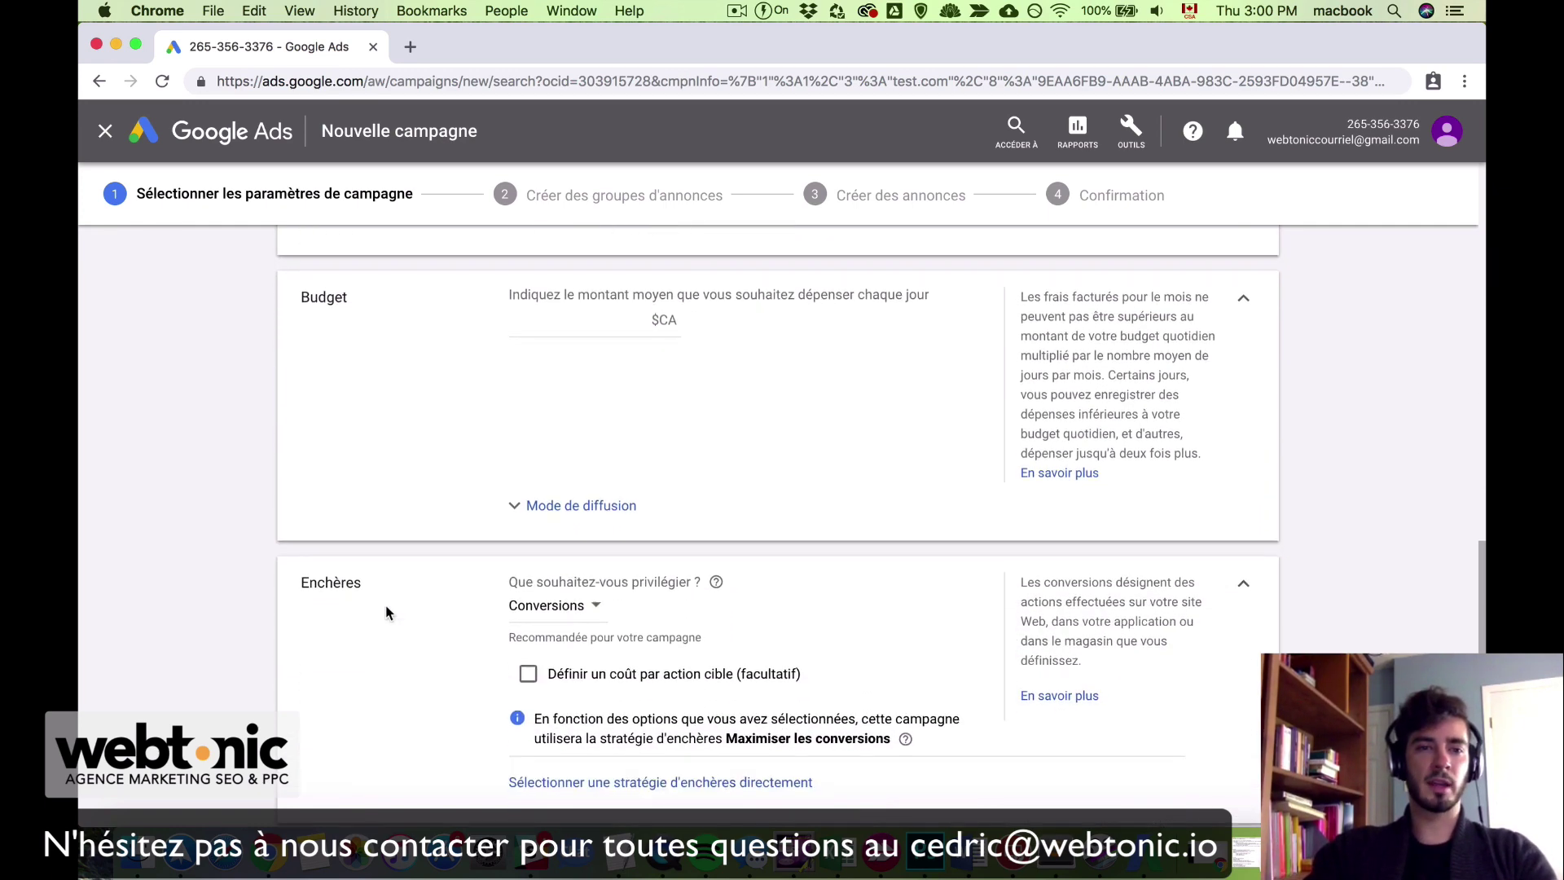
{"action": "left_click", "coordinate": [566, 318]}
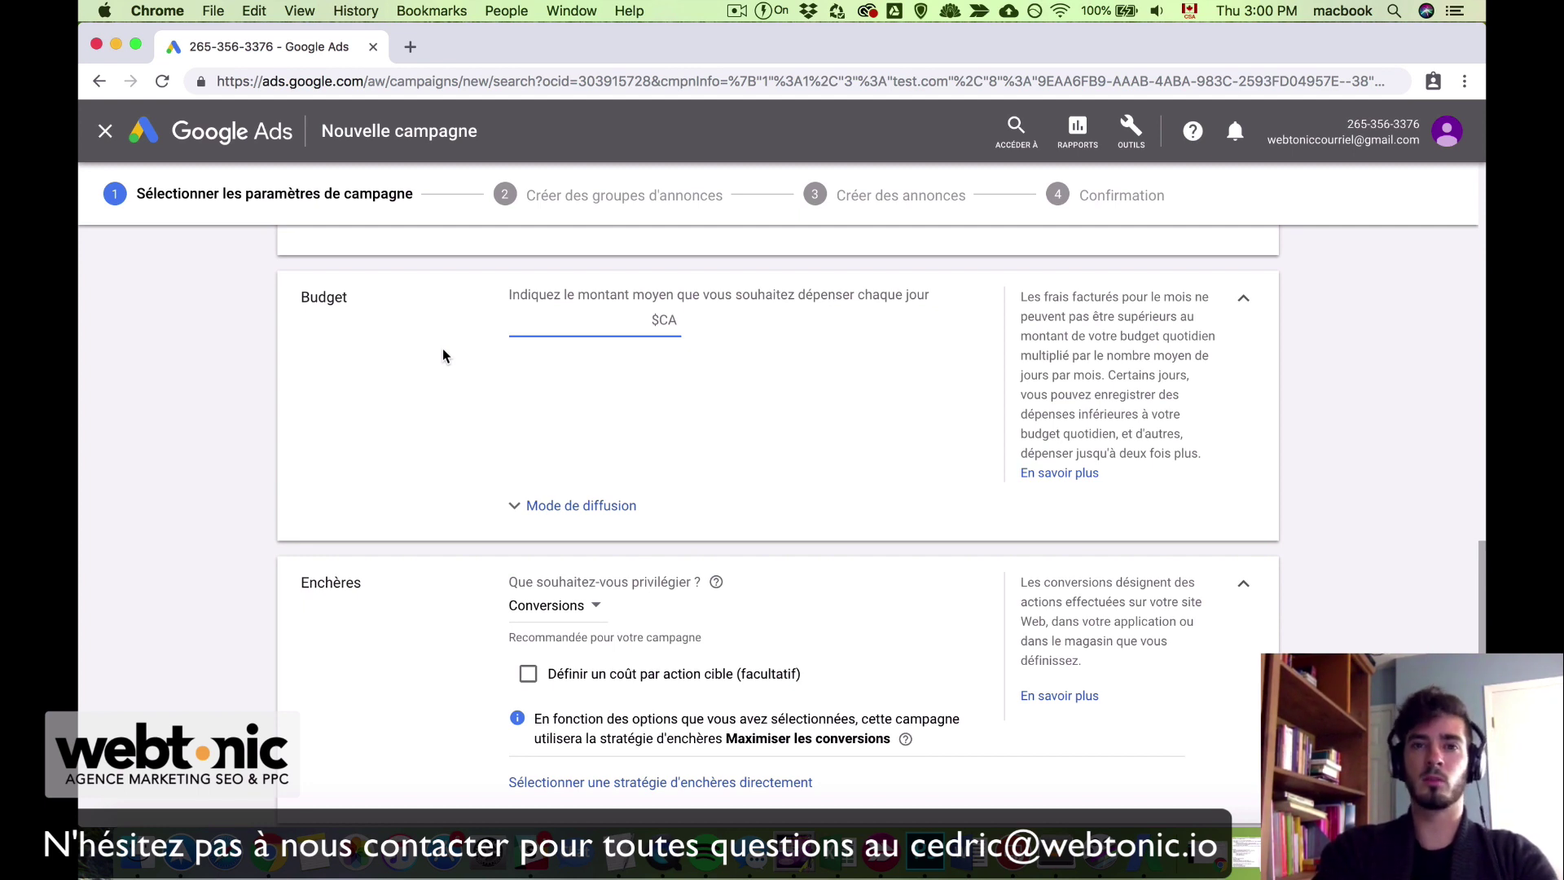
{"action": "type", "text": "10"}
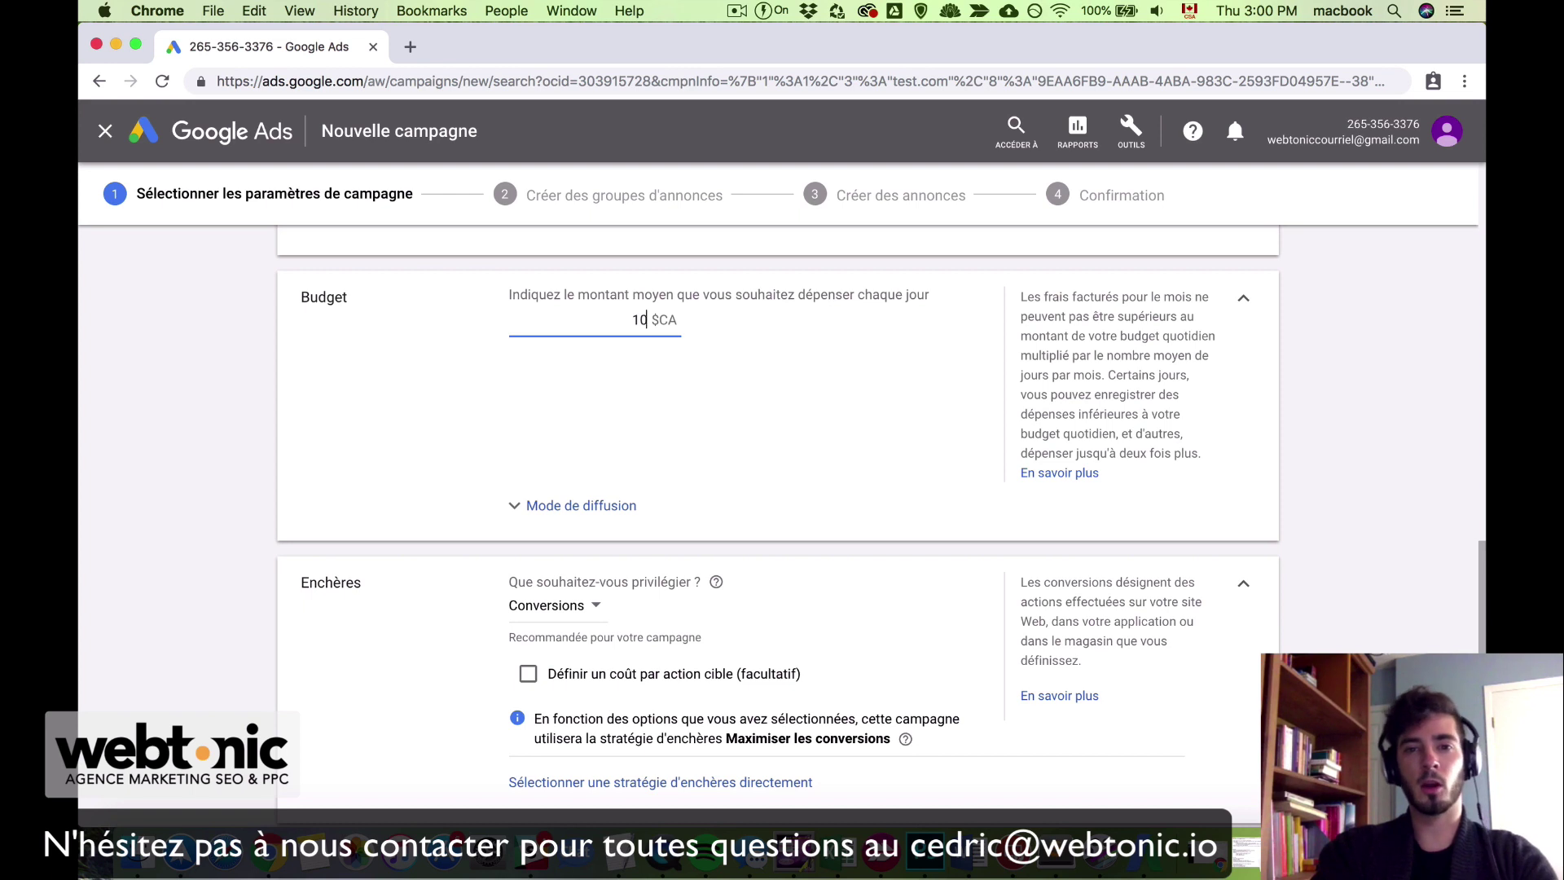
{"action": "left_click", "coordinate": [784, 451]}
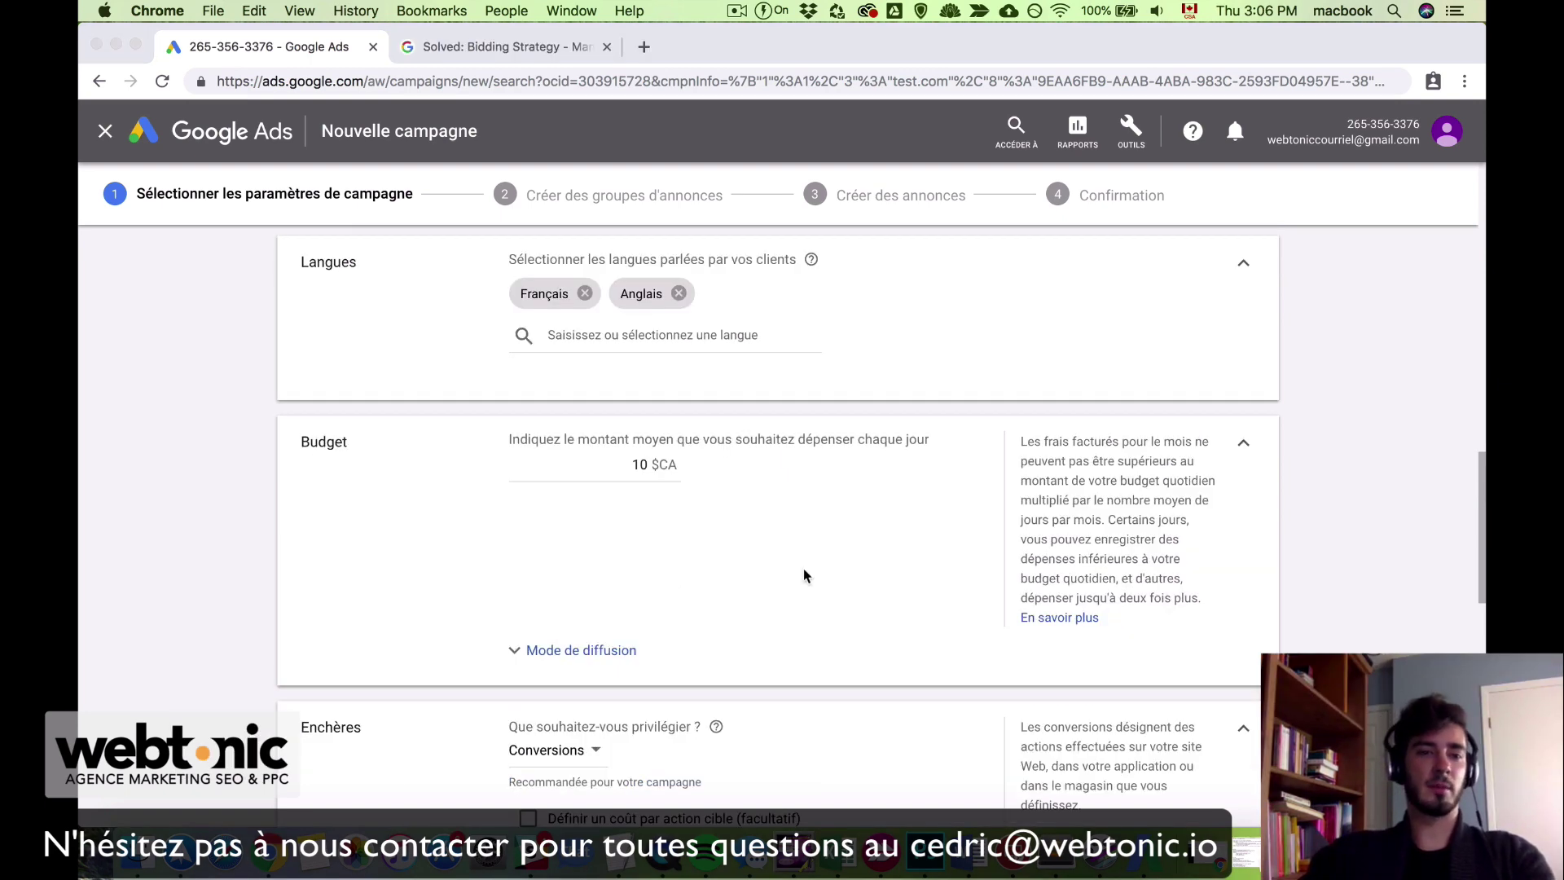
{"action": "scroll", "coordinate": [803, 576], "scroll_direction": "down", "scroll_amount": 5}
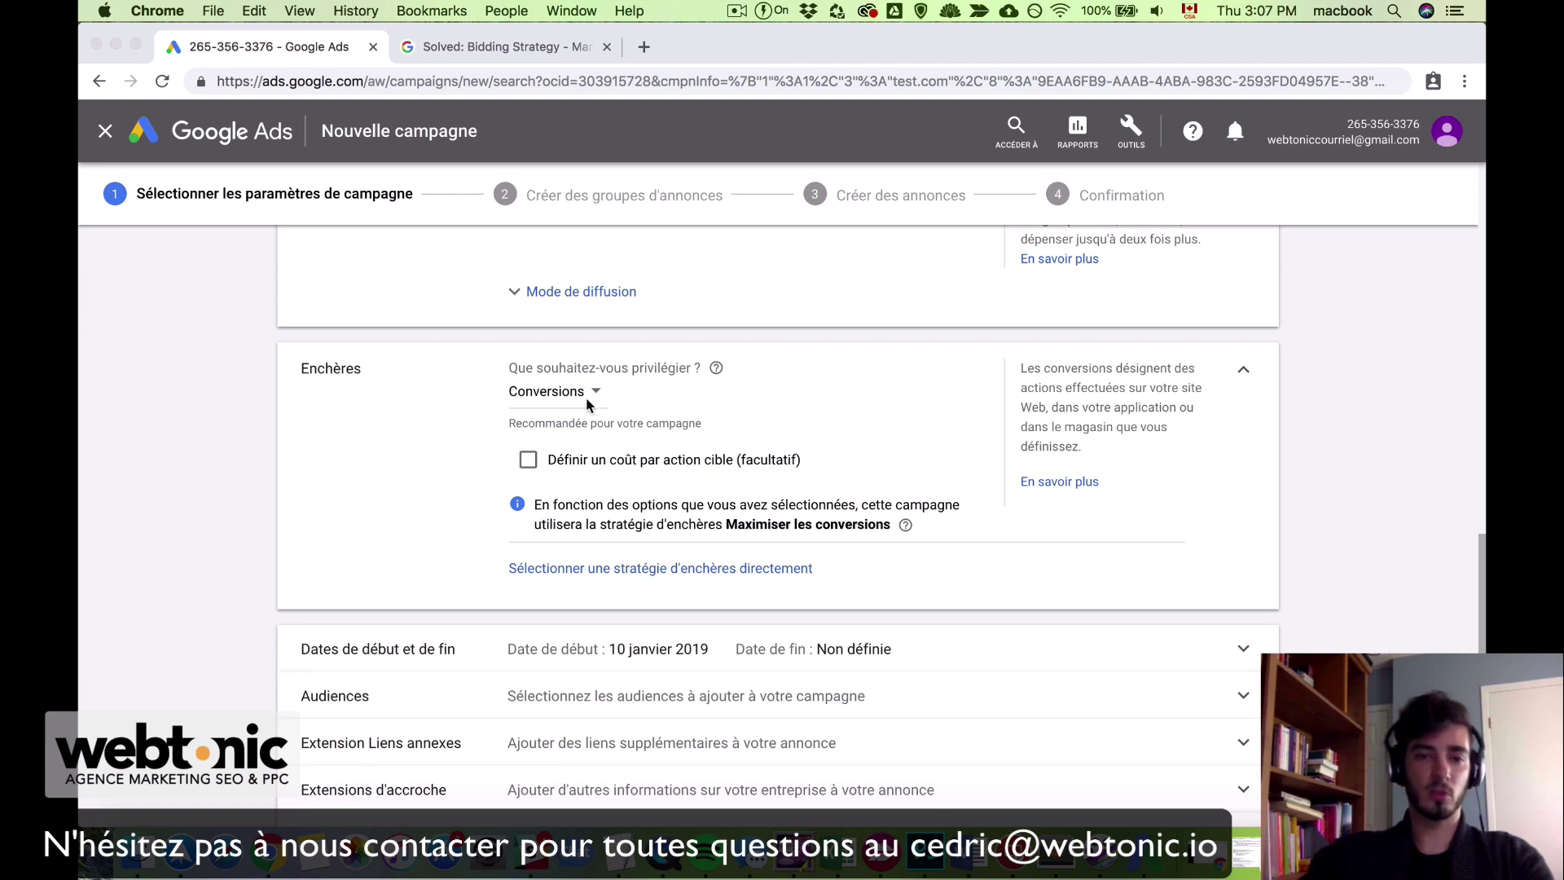
{"action": "left_click", "coordinate": [647, 389]}
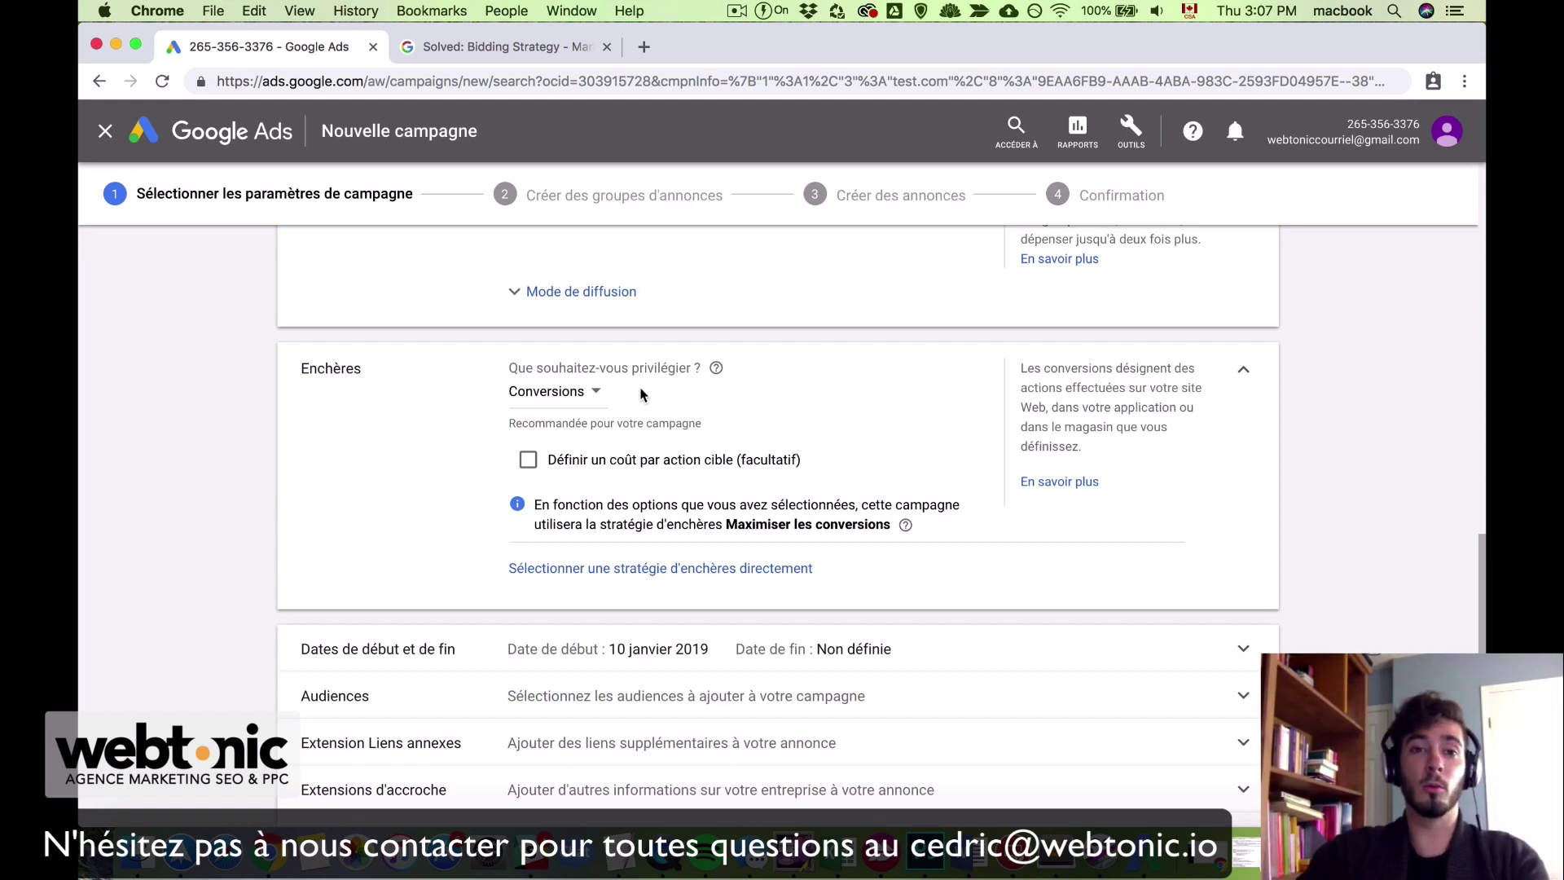
{"action": "left_click", "coordinate": [576, 395]}
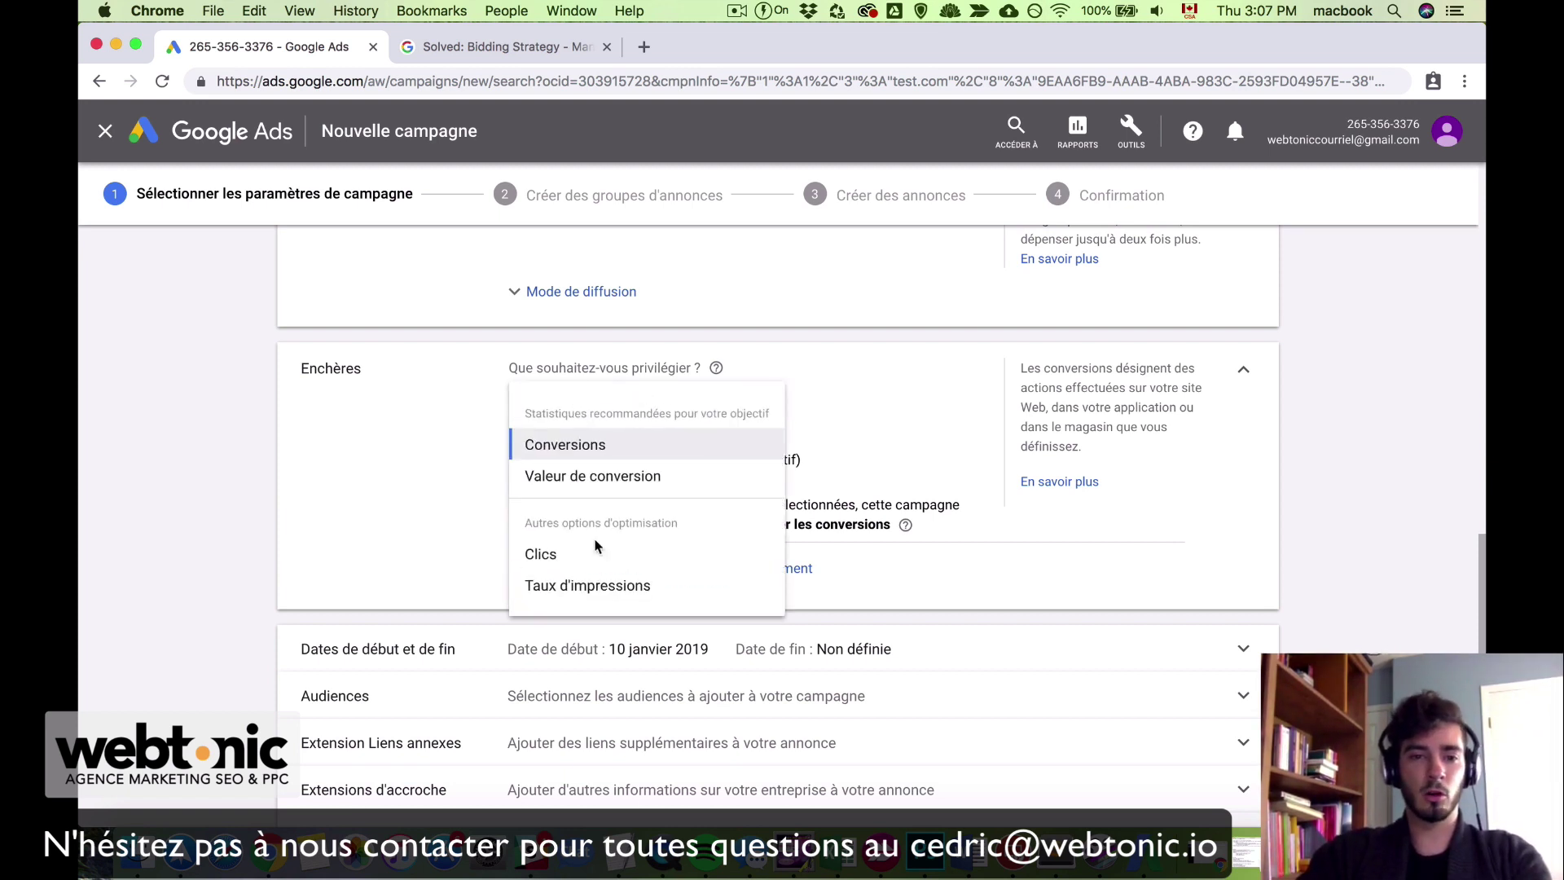
{"action": "mouse_move", "coordinate": [634, 592]}
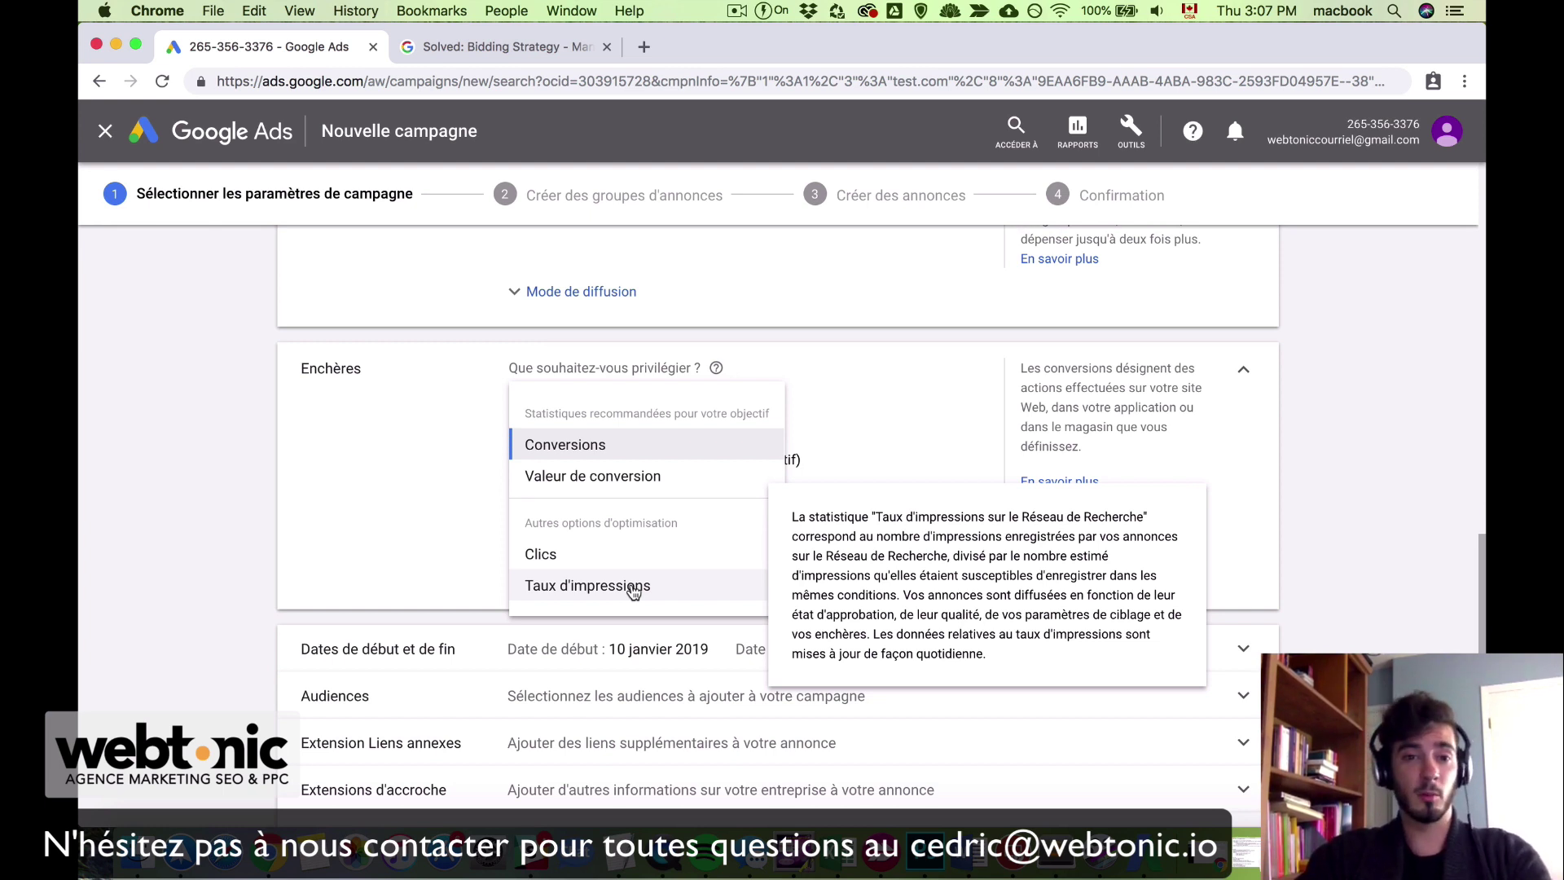
{"action": "left_click", "coordinate": [710, 444]}
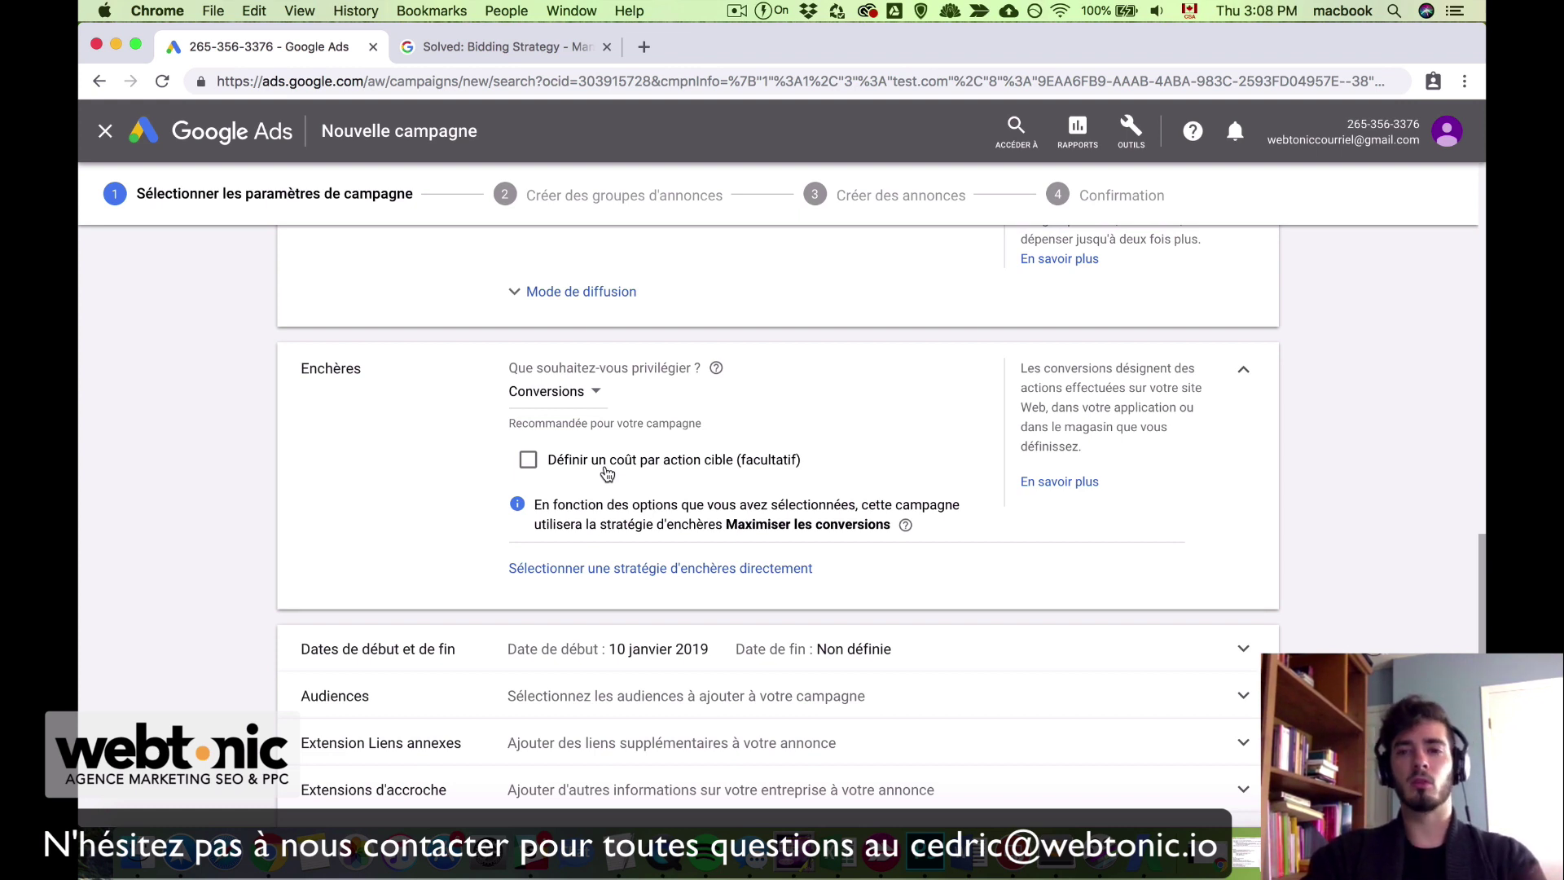
{"action": "left_click", "coordinate": [607, 473]}
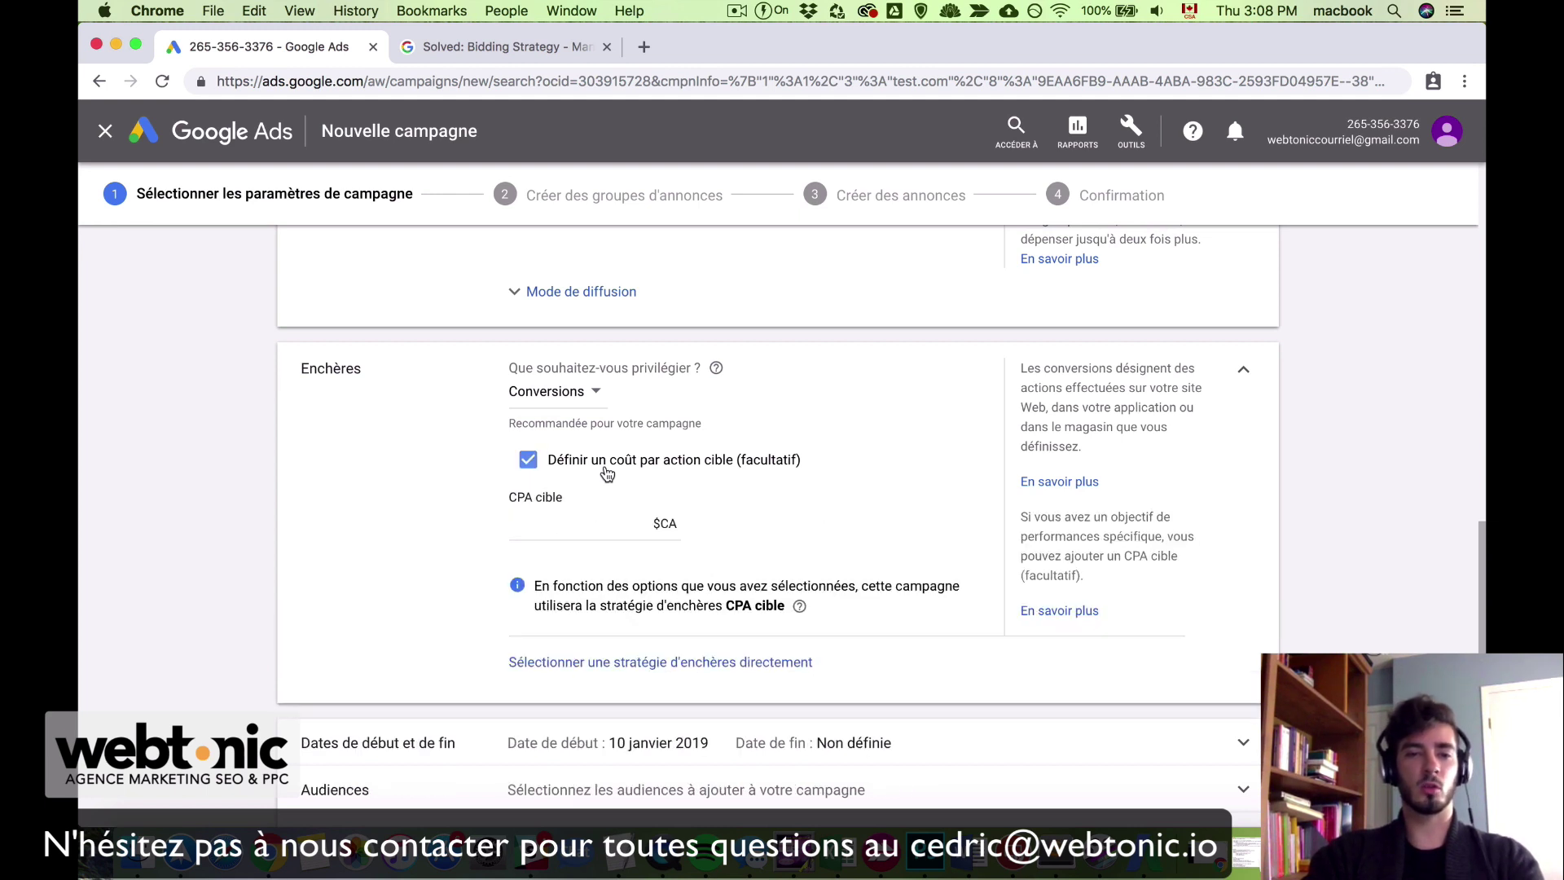
{"action": "left_click", "coordinate": [600, 531]}
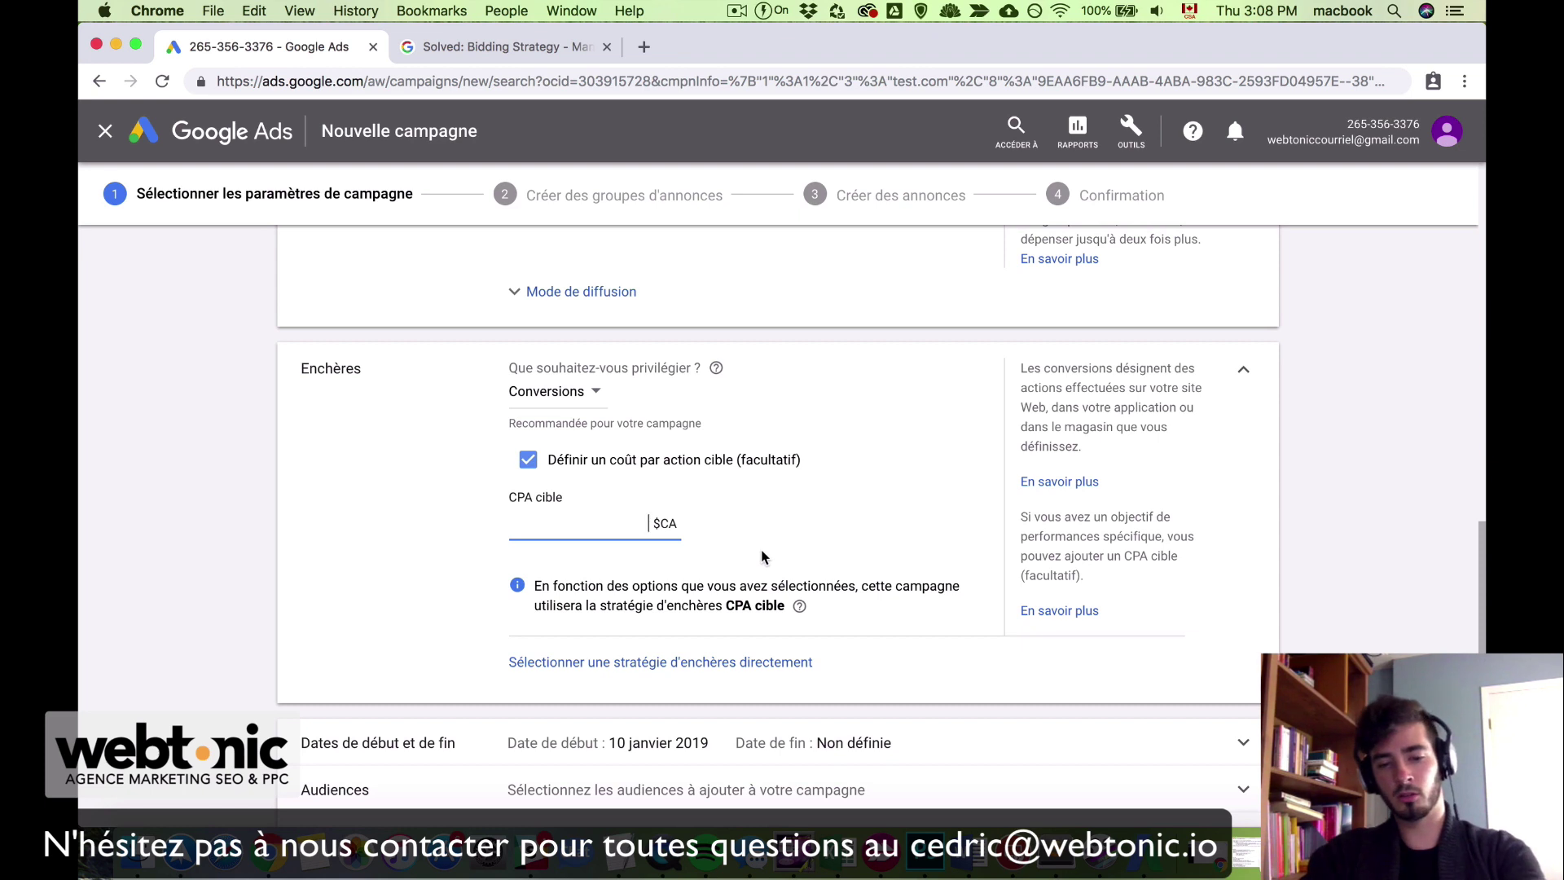
{"action": "type", "text": "6"}
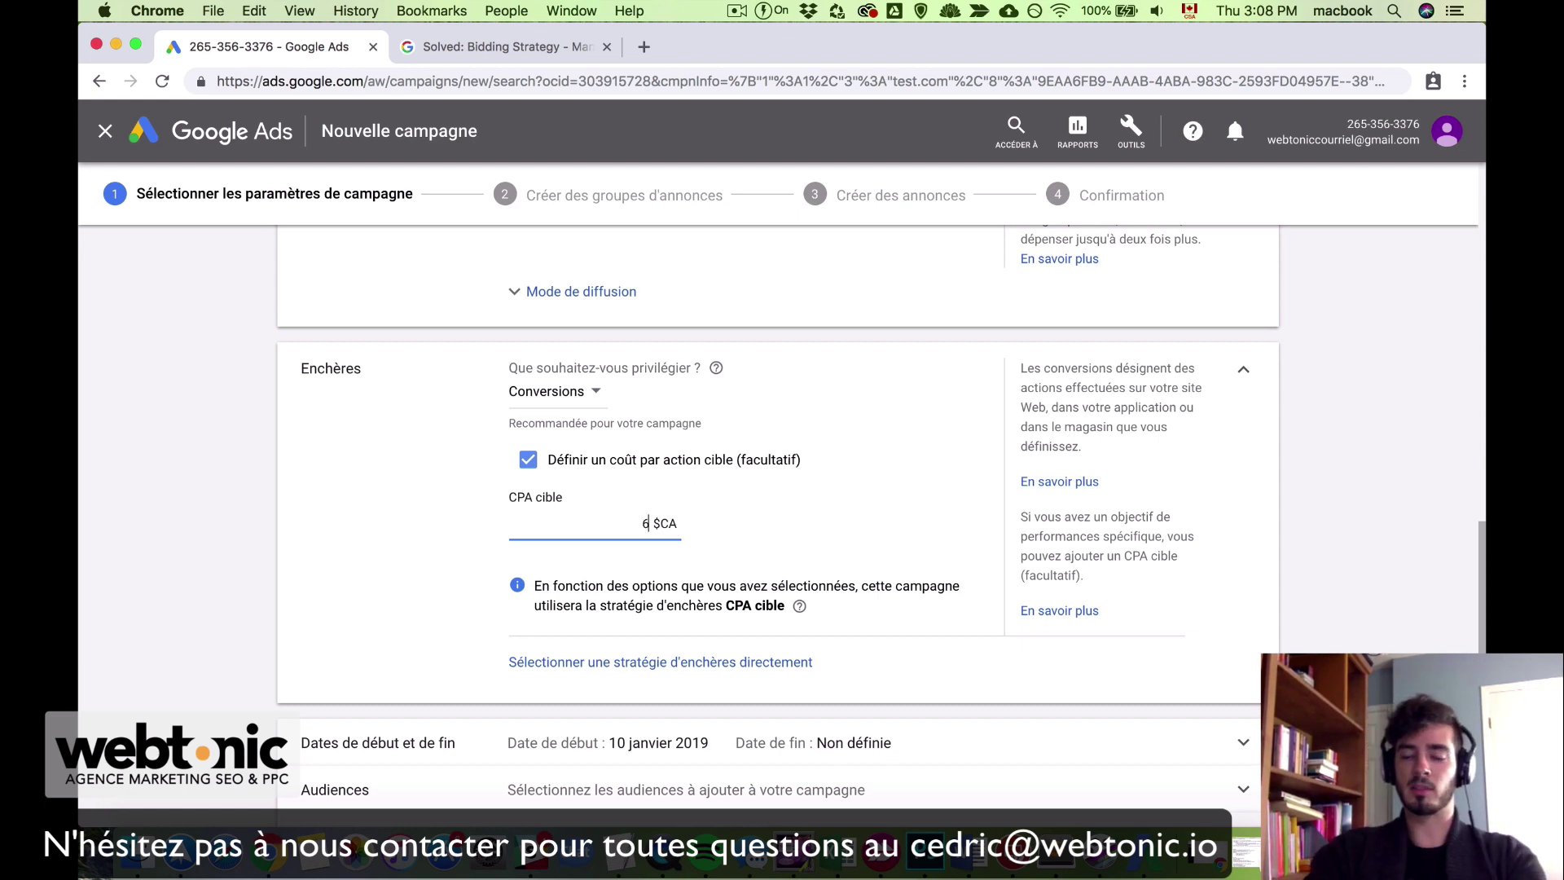
{"action": "key", "text": "BackSpace"}
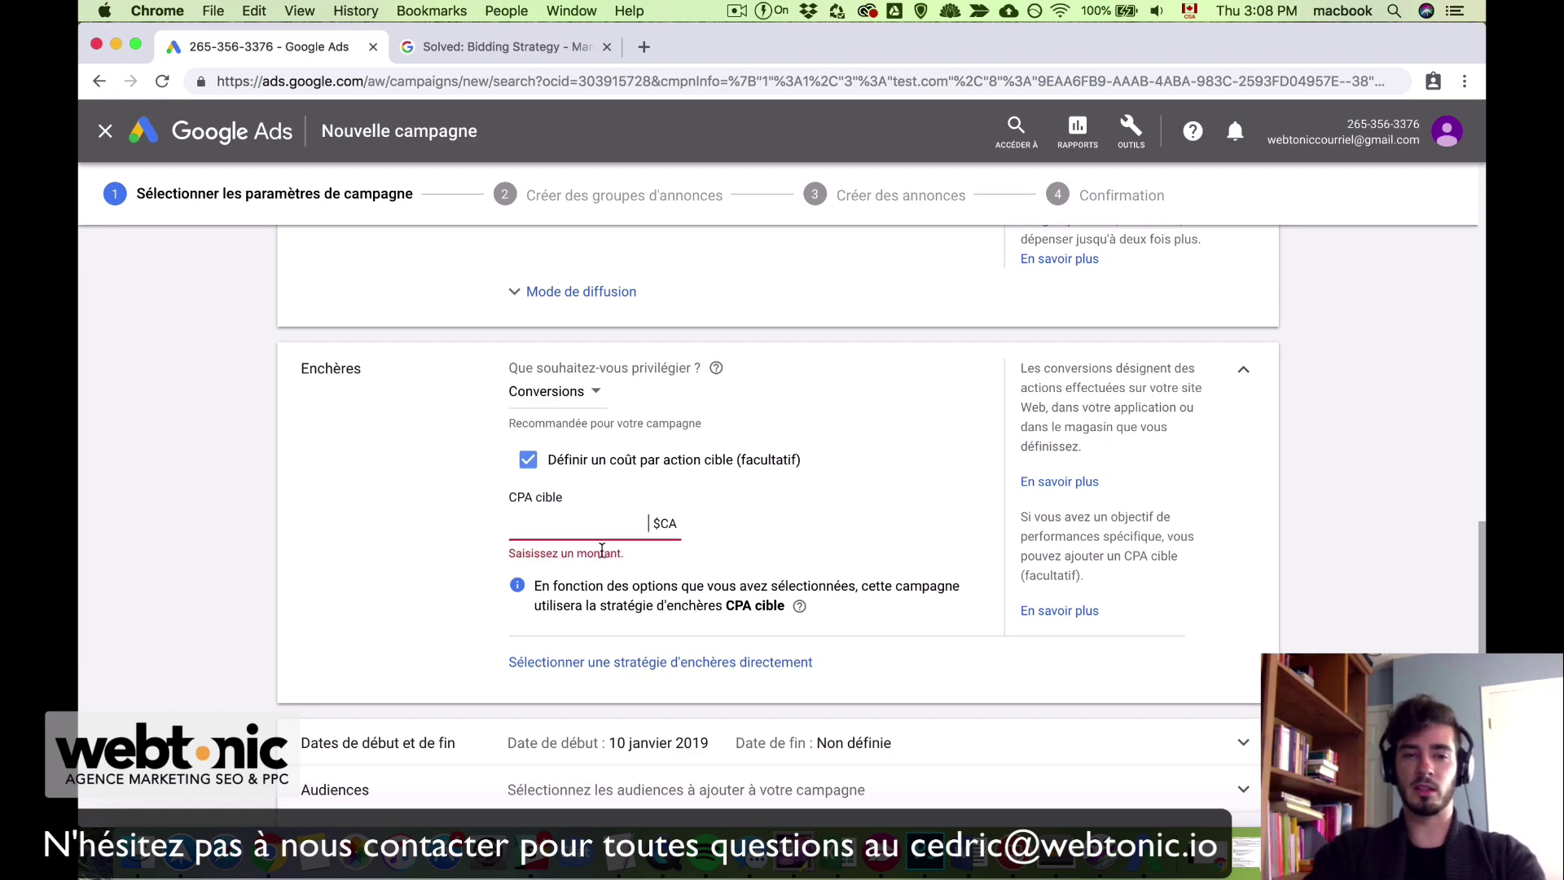
{"action": "left_click", "coordinate": [534, 468]}
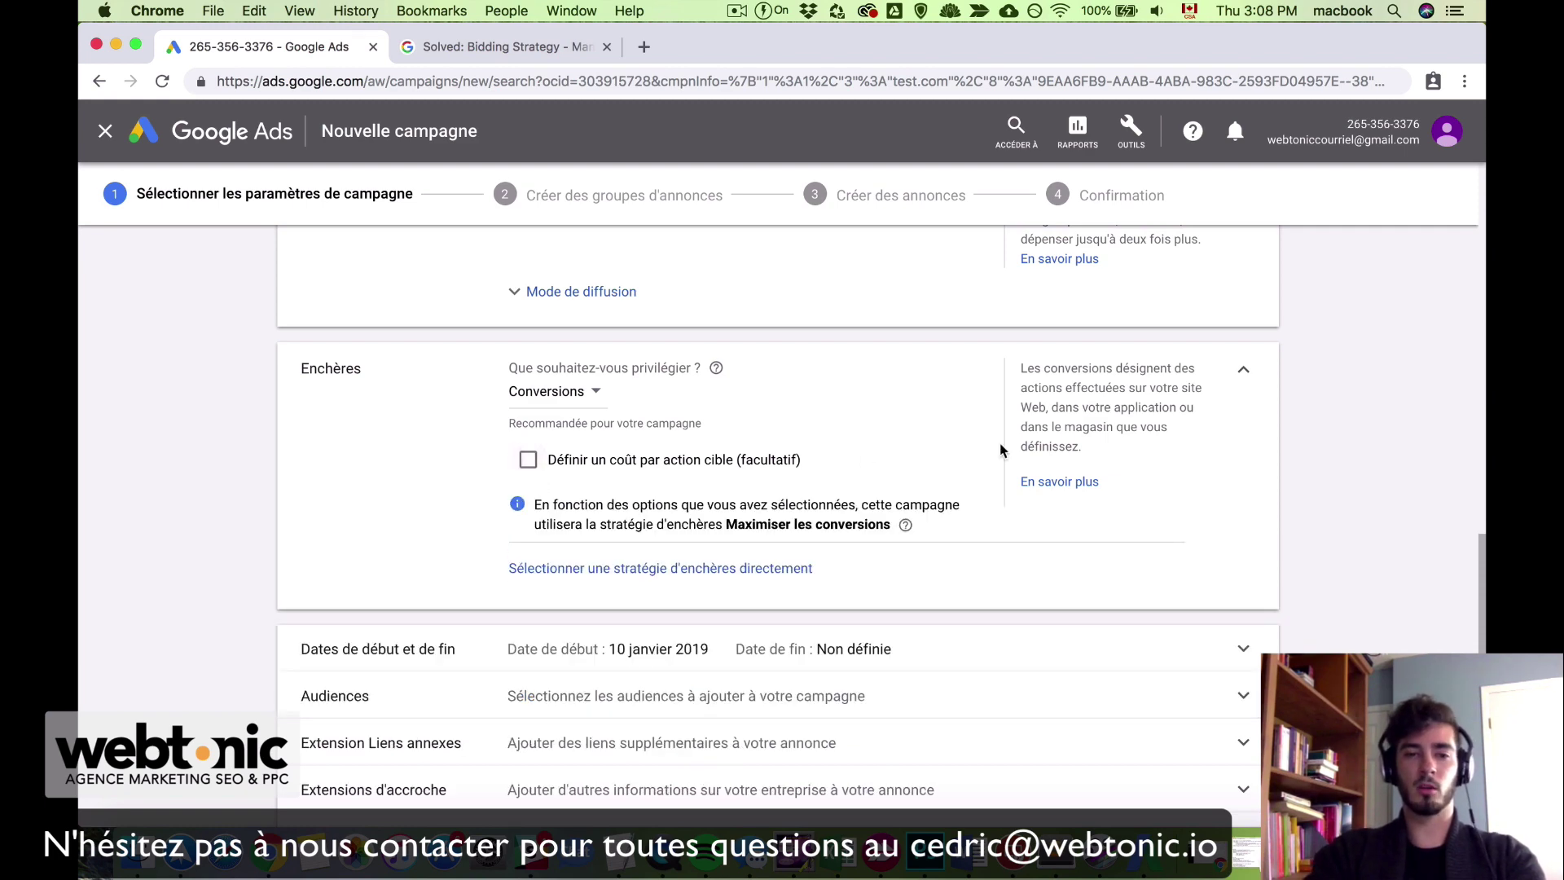
{"action": "scroll", "coordinate": [955, 636], "scroll_direction": "down", "scroll_amount": 3}
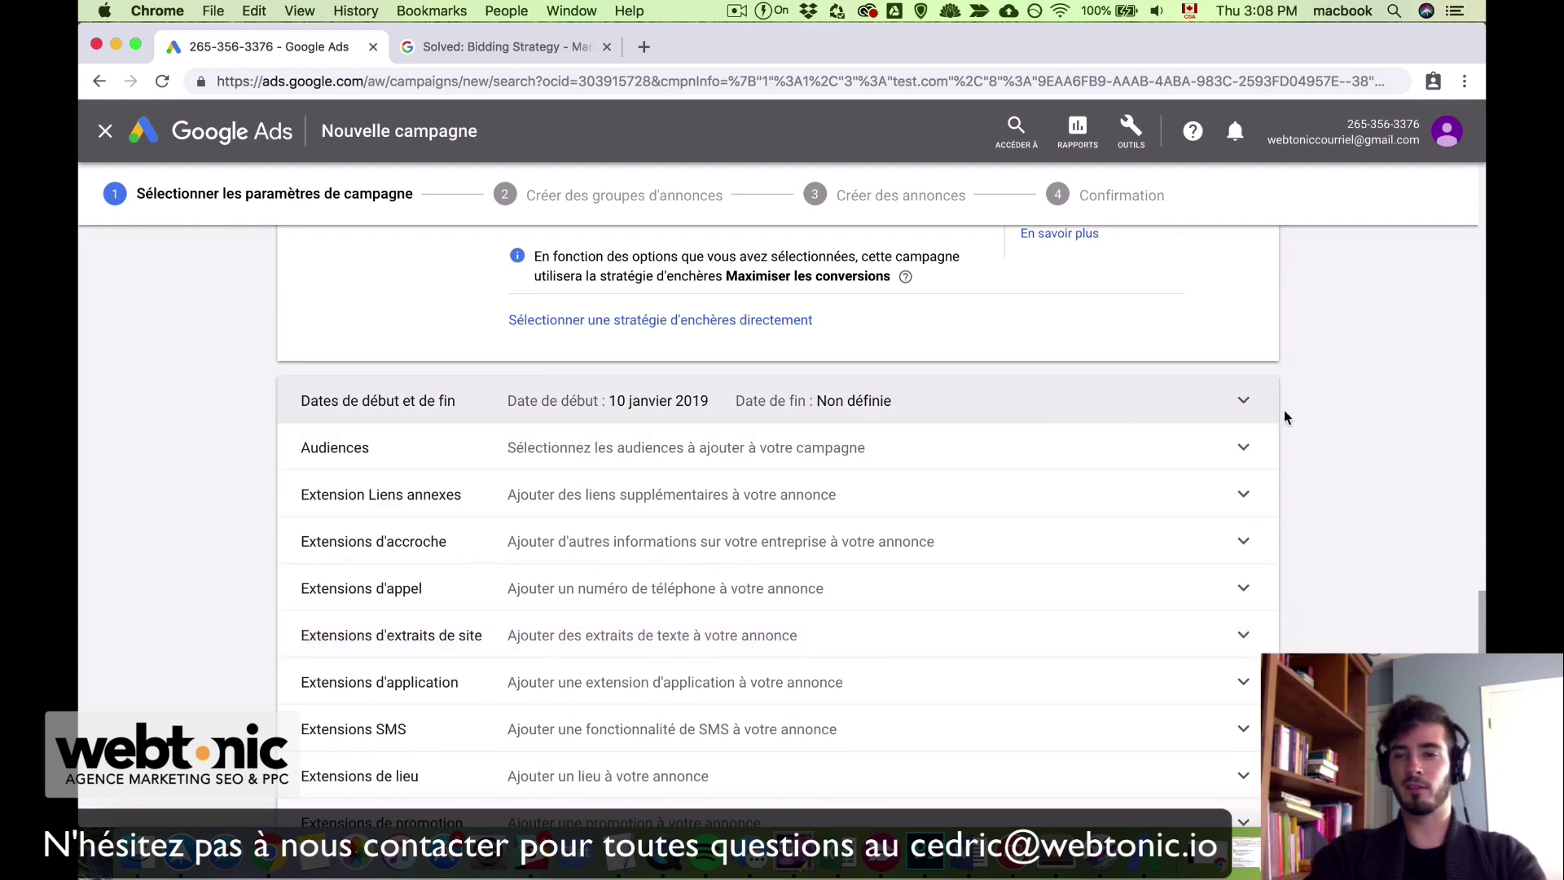
{"action": "left_click", "coordinate": [1240, 406]}
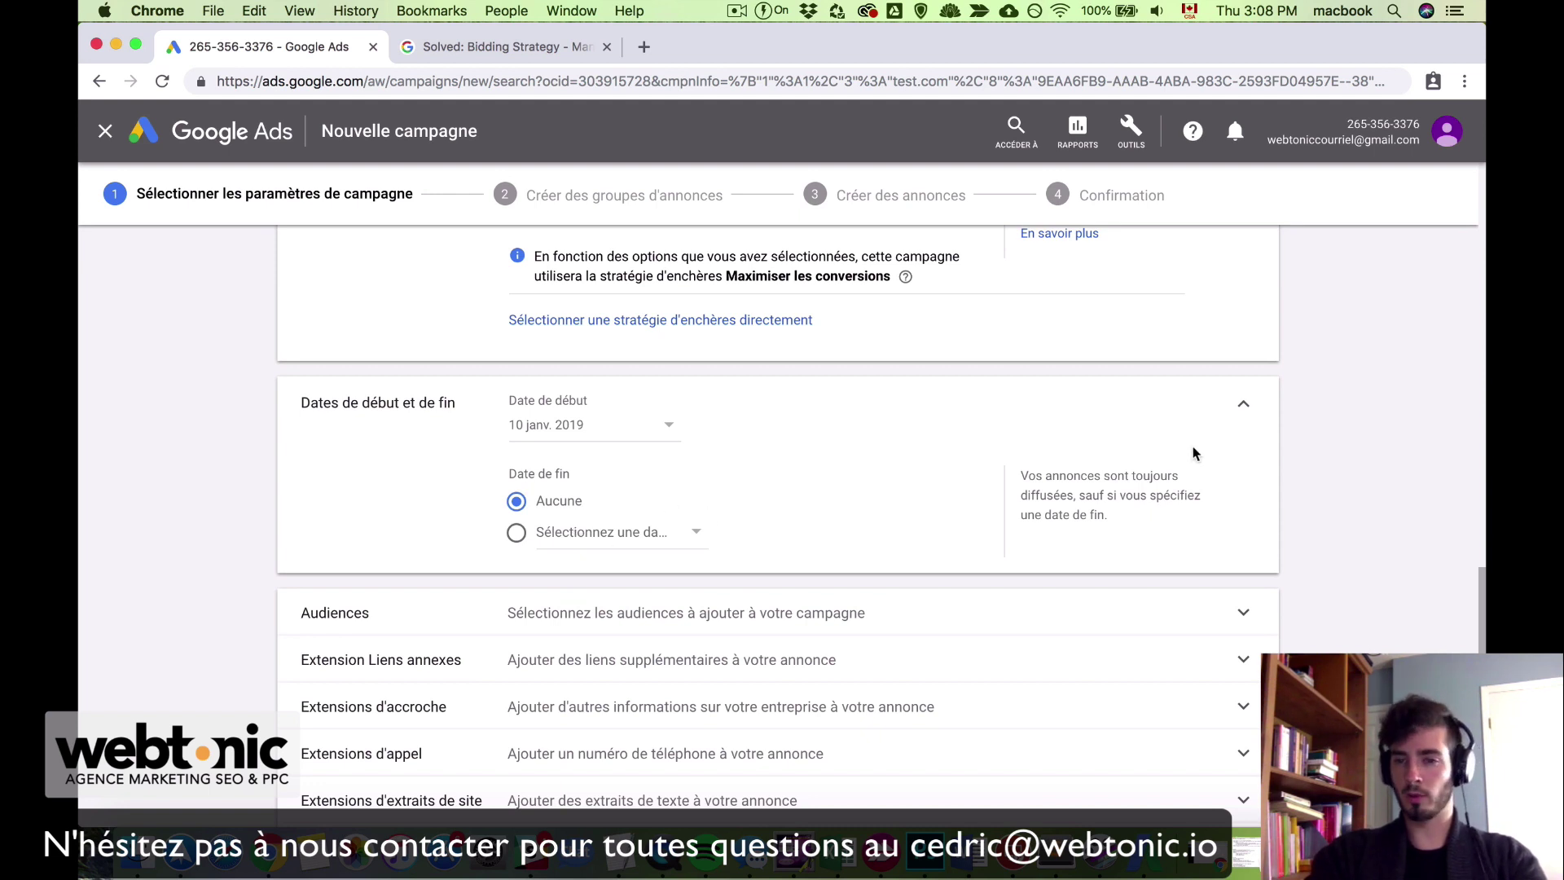
{"action": "left_click", "coordinate": [1241, 407]}
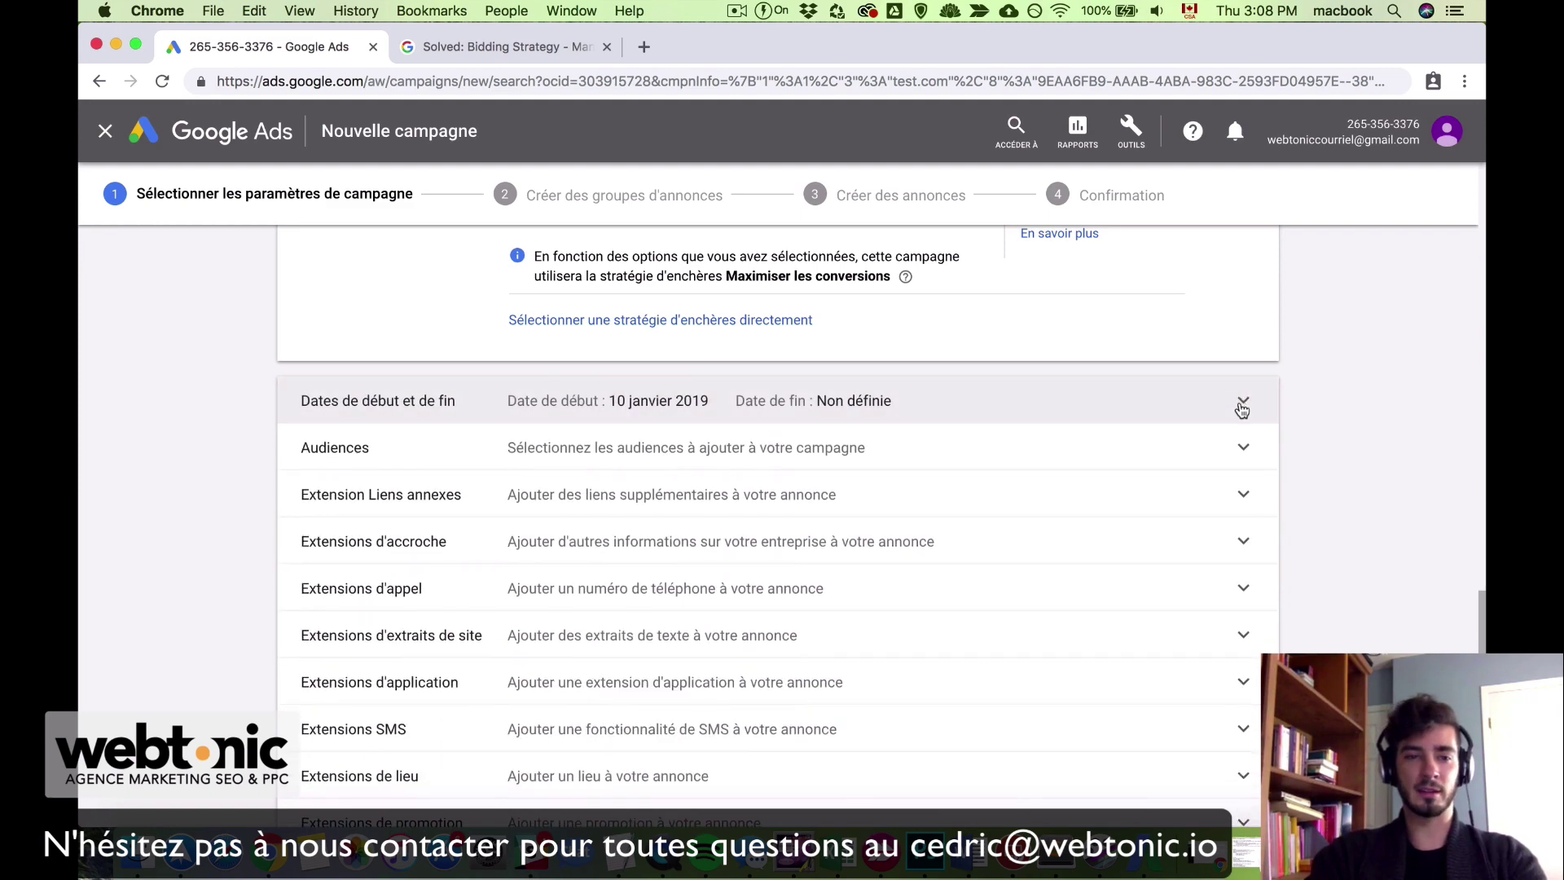
{"action": "scroll", "coordinate": [890, 405], "scroll_direction": "down", "scroll_amount": 2}
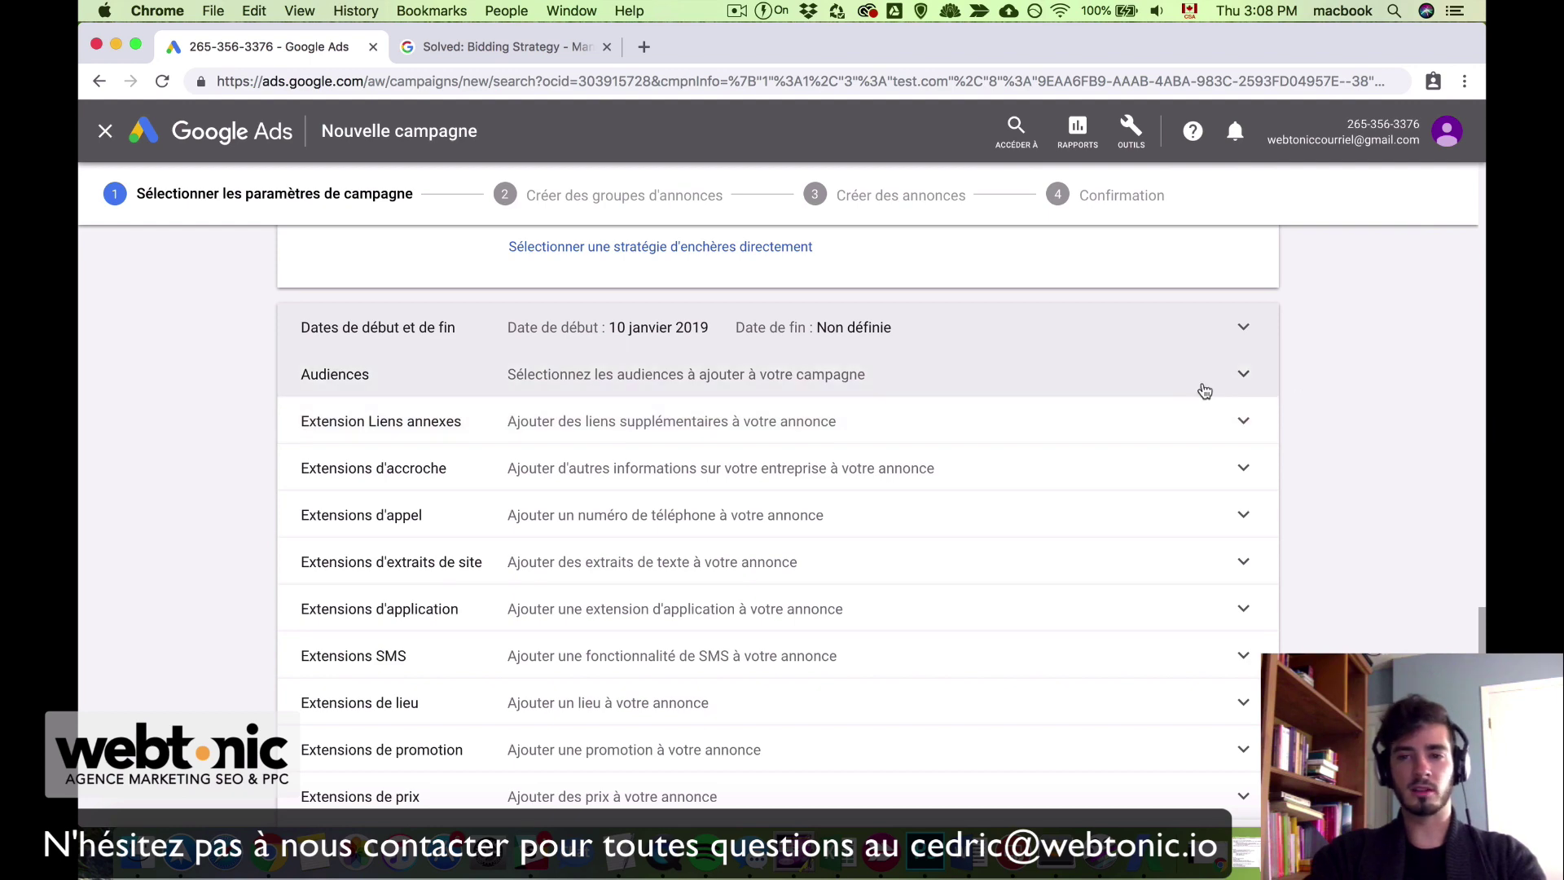
{"action": "left_click", "coordinate": [1206, 387]}
{"action": "left_click", "coordinate": [1249, 396]}
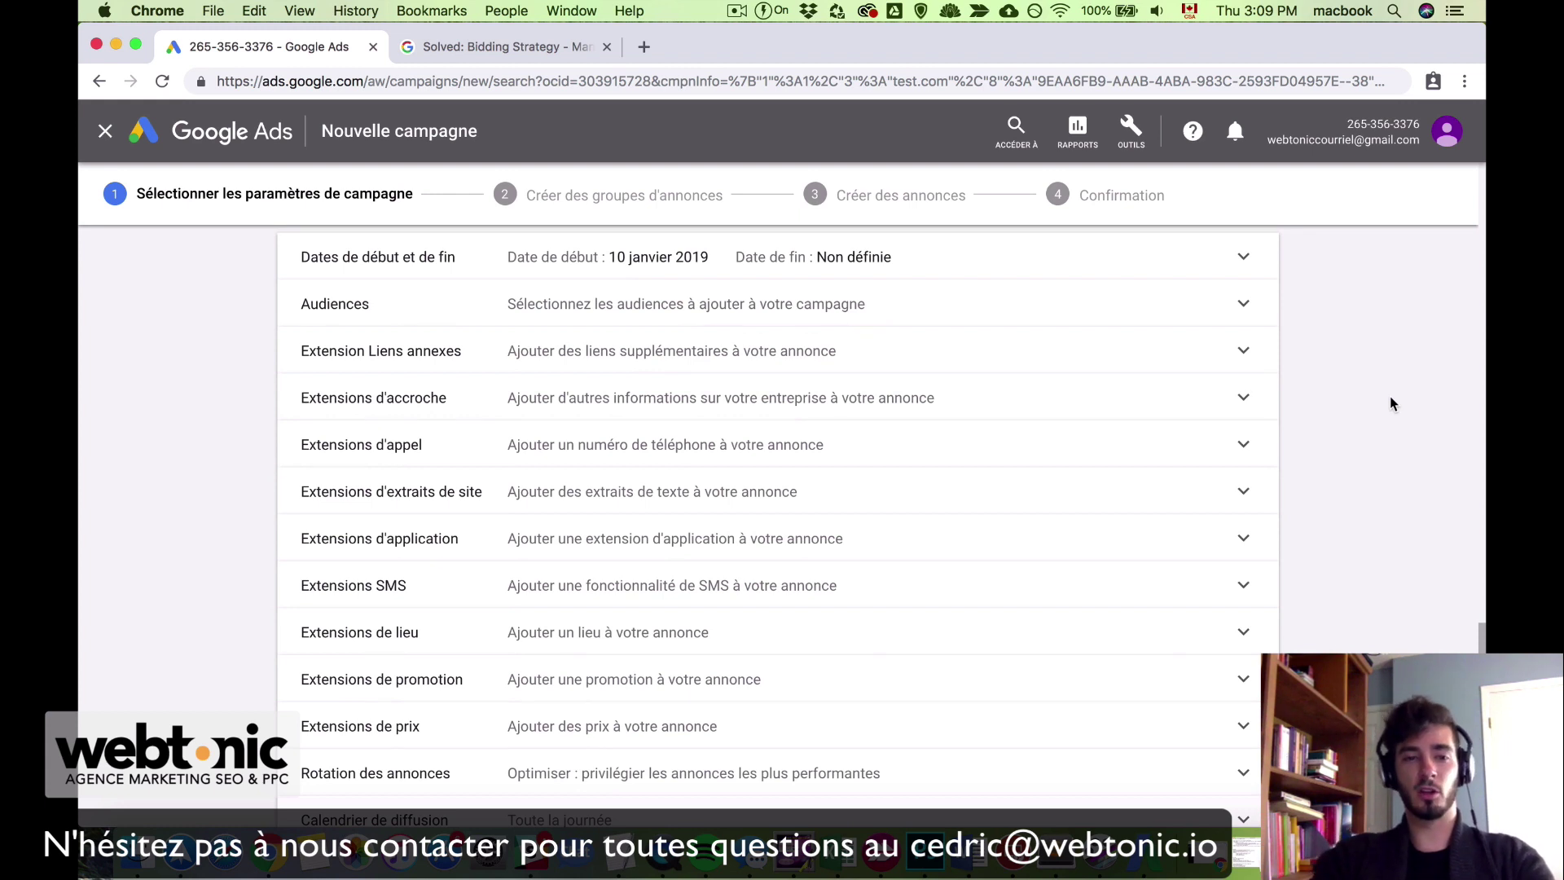
{"action": "key", "text": "super+Tab"}
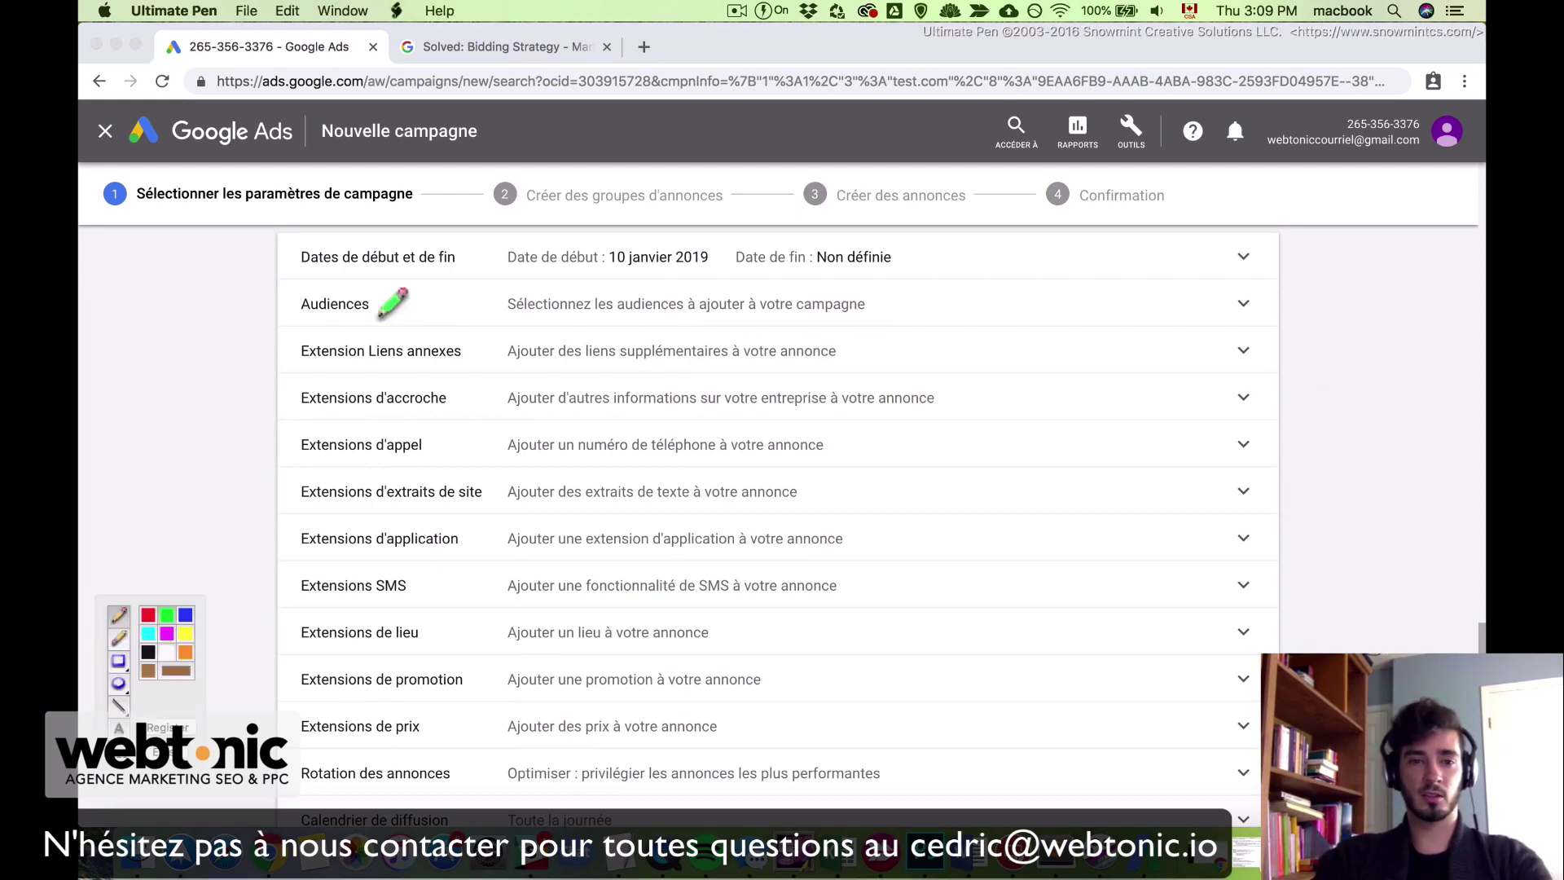
{"action": "mouse_move", "coordinate": [303, 347]}
{"action": "left_mouse_down"}
{"action": "mouse_move", "coordinate": [278, 723]}
{"action": "mouse_move", "coordinate": [326, 751]}
{"action": "left_mouse_up"}
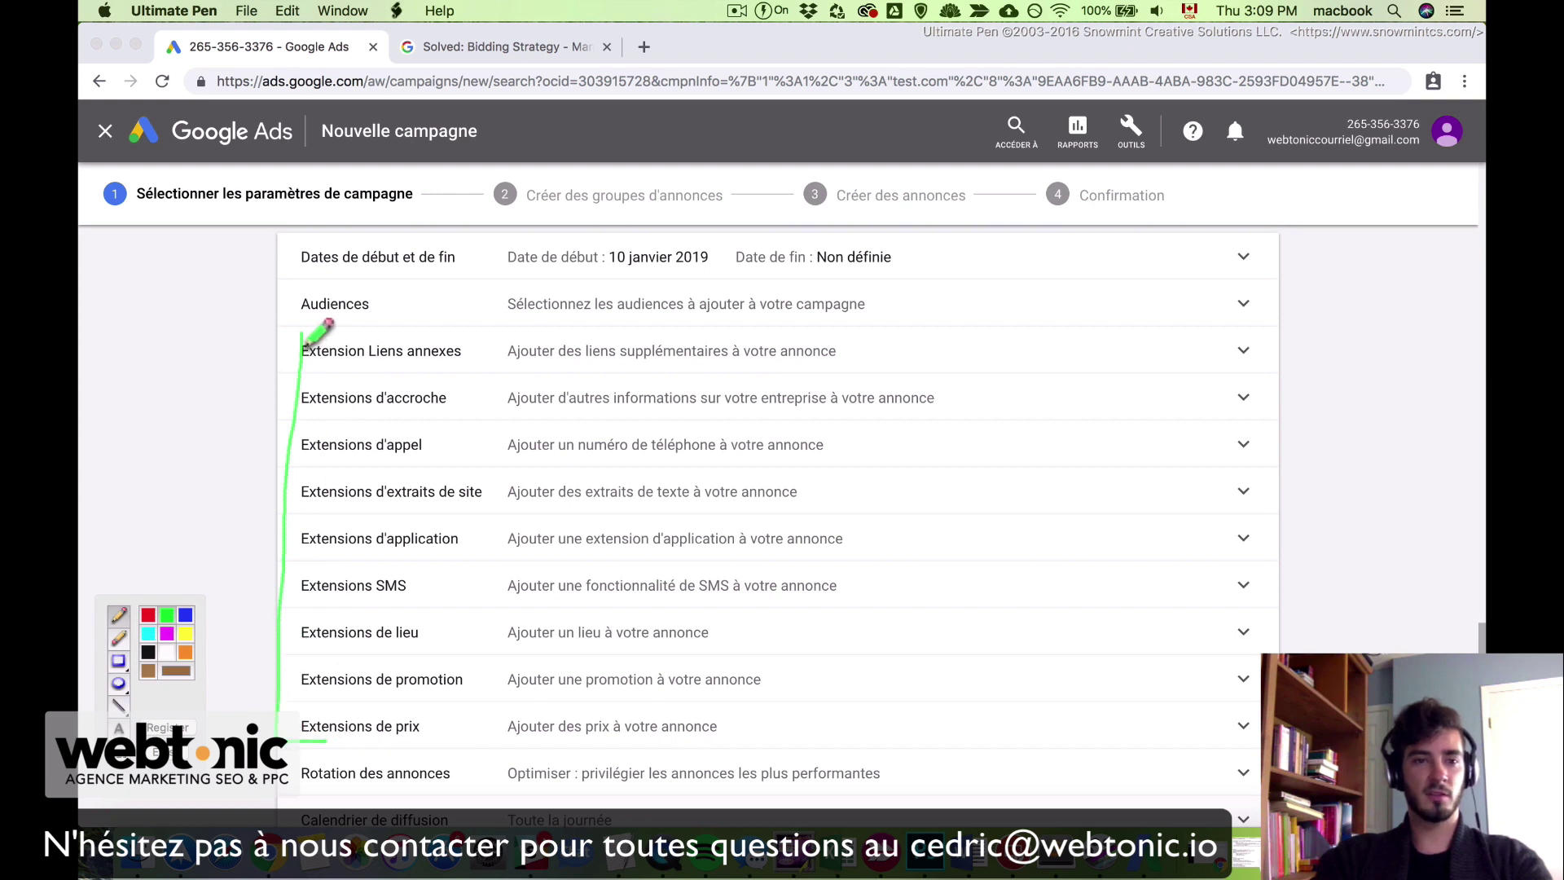
{"action": "left_click_drag", "start_coordinate": [303, 333], "coordinate": [326, 333]}
{"action": "key", "text": "Delete"}
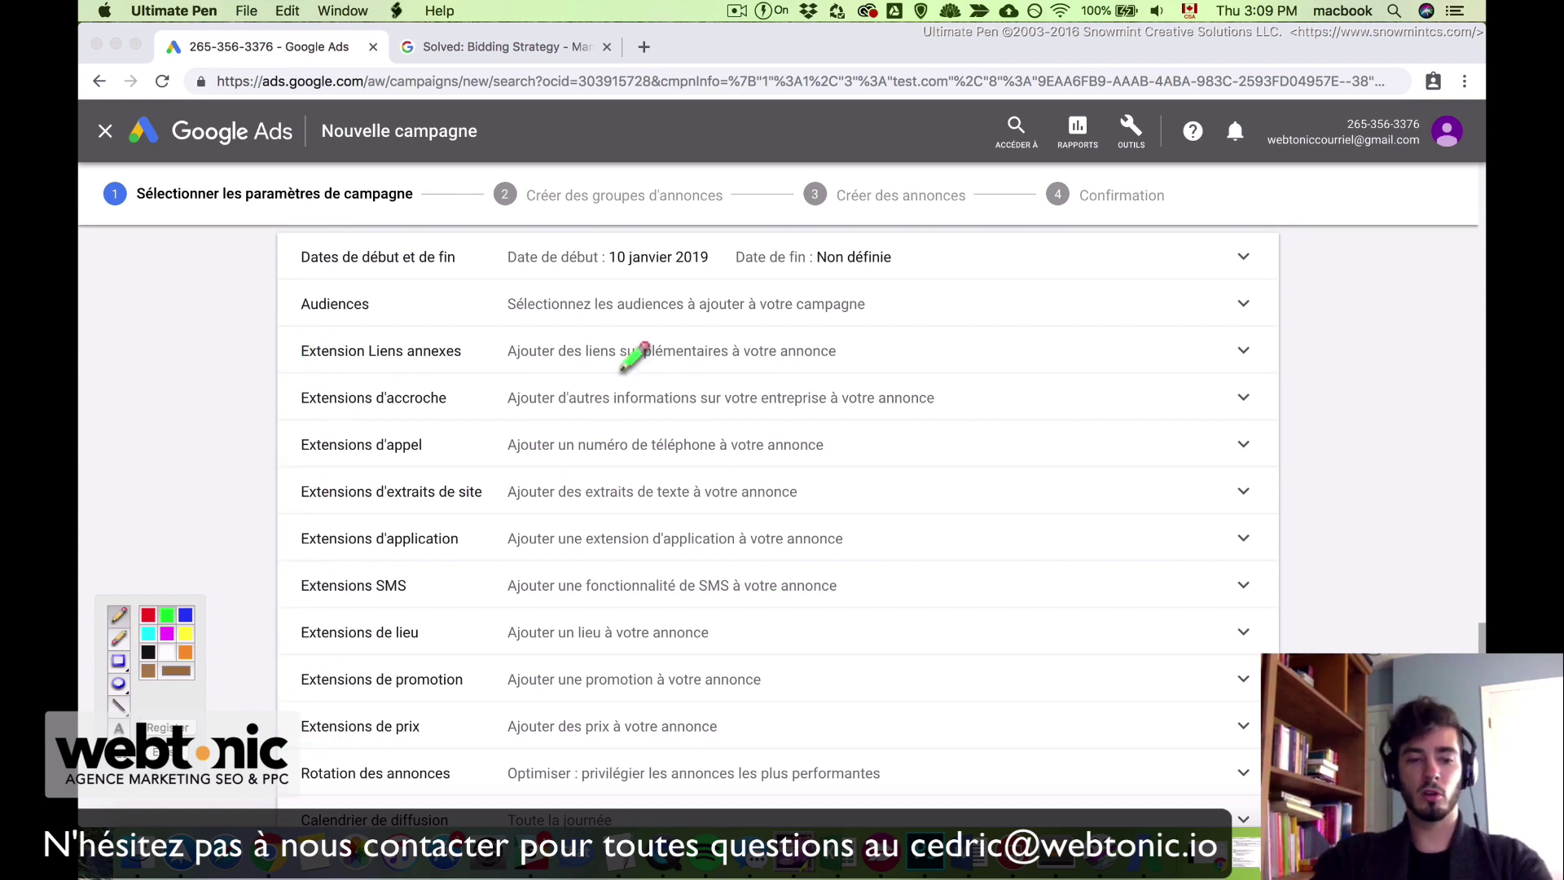
{"action": "key", "text": "Escape"}
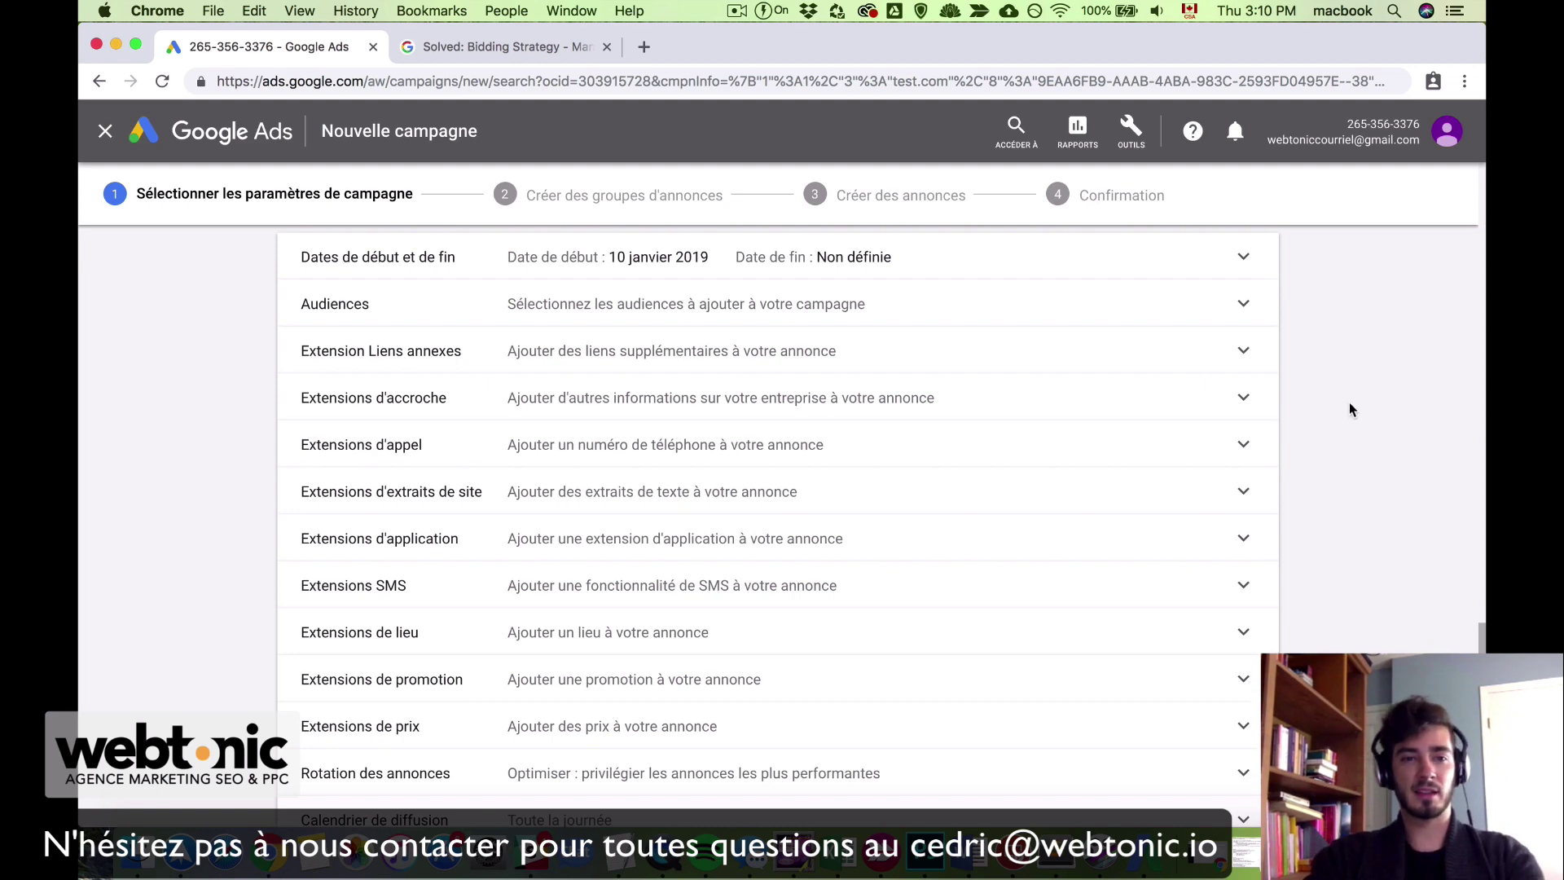
Step: Expand Extension Liens annexes, start a new sitelink extension, and focus the first link text field
{"action": "left_click", "coordinate": [1244, 351]}
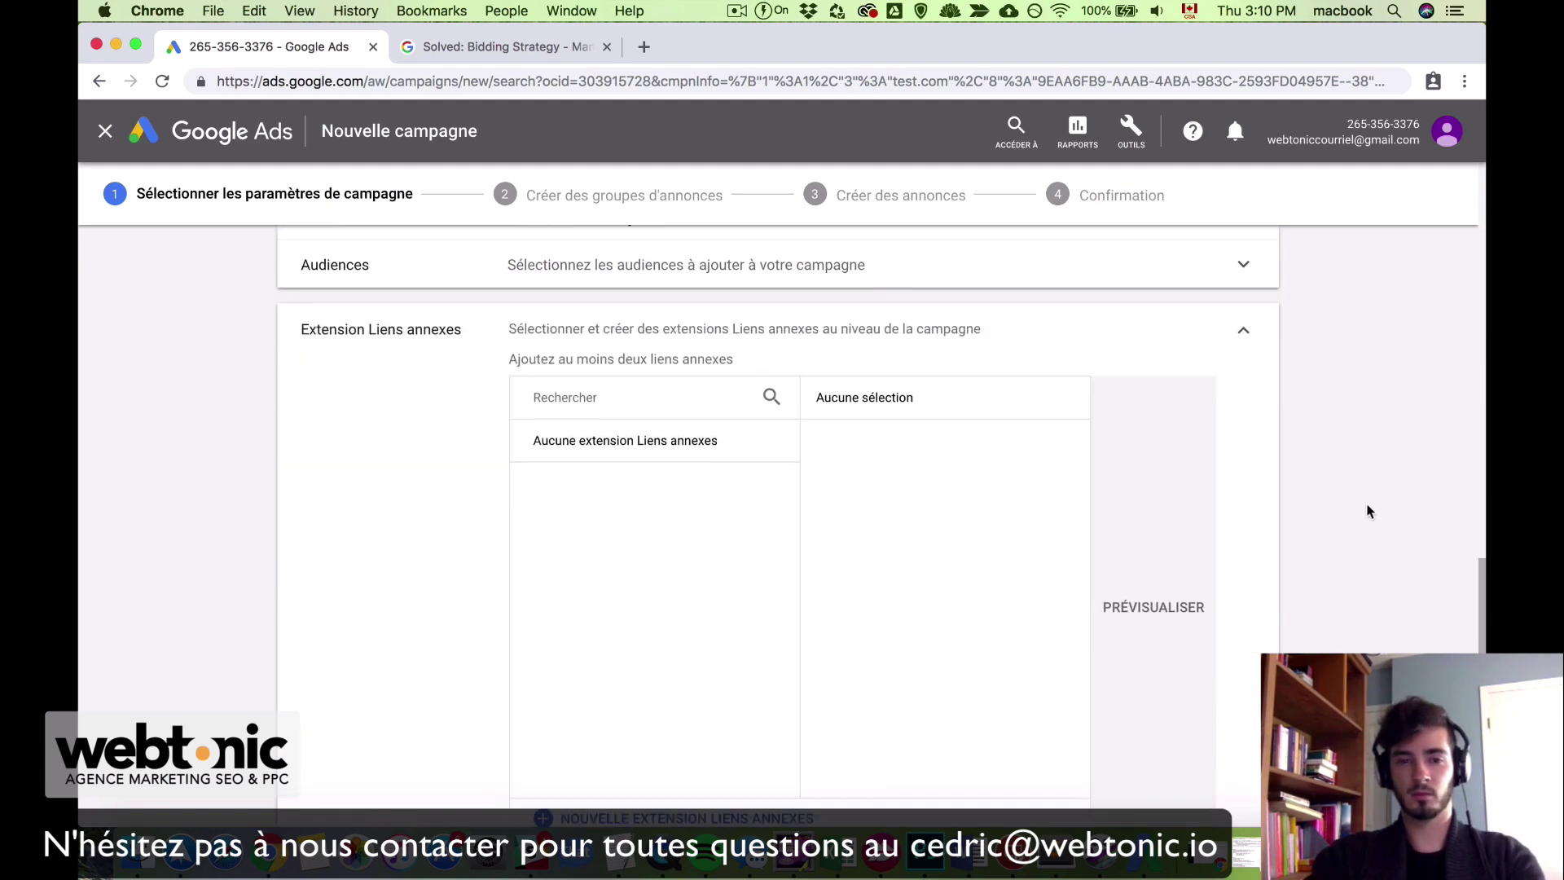
{"action": "scroll", "coordinate": [1369, 511], "scroll_direction": "down", "scroll_amount": 1}
{"action": "scroll", "coordinate": [1369, 511], "scroll_direction": "up", "scroll_amount": 1}
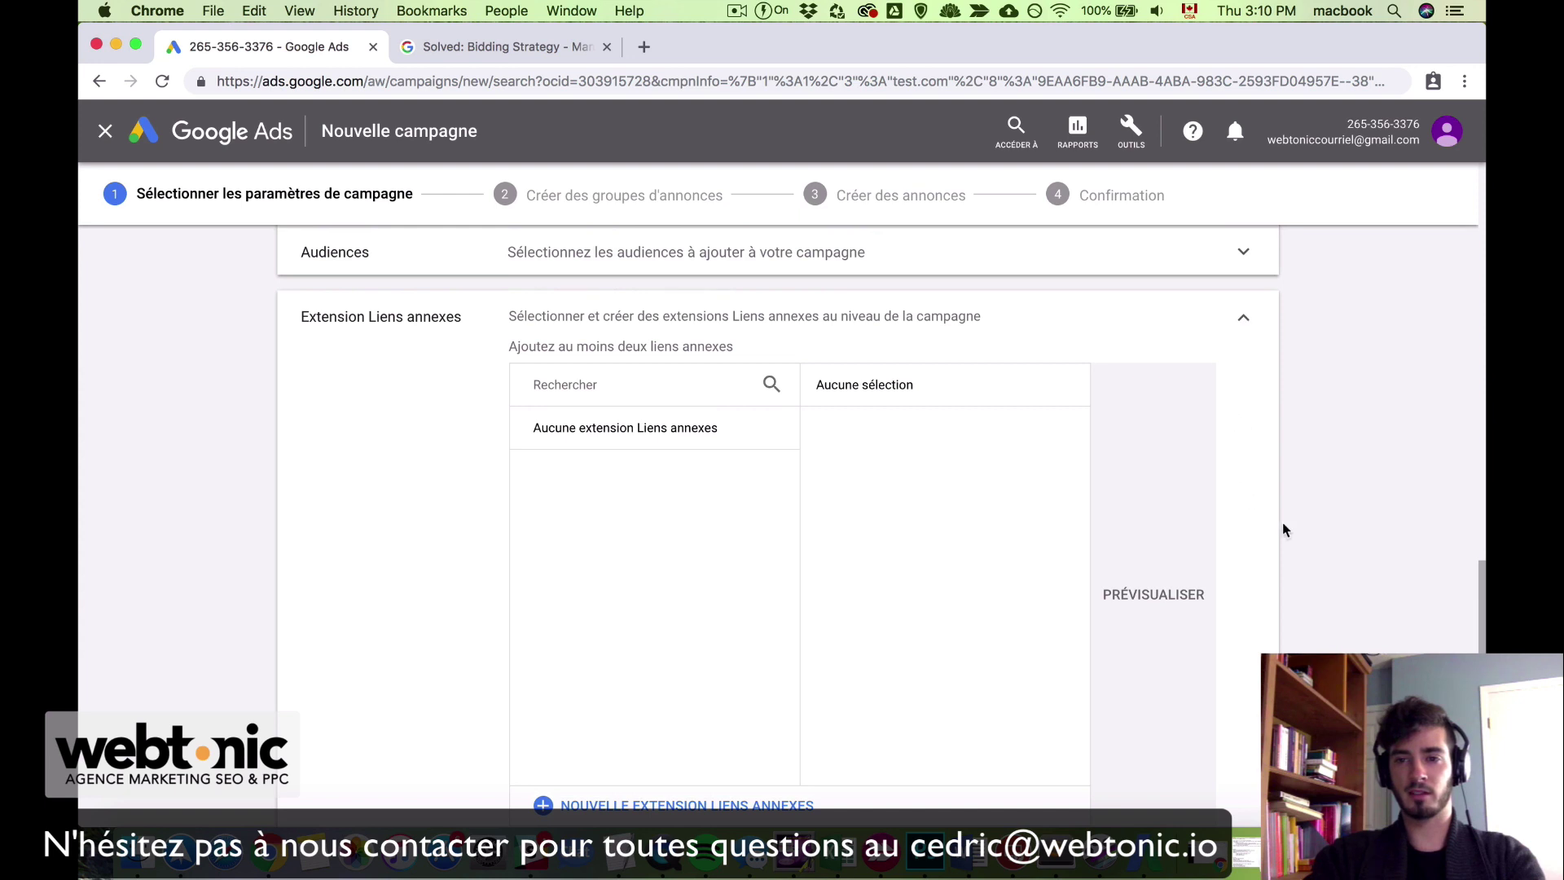
{"action": "scroll", "coordinate": [1322, 634], "scroll_direction": "down", "scroll_amount": 3}
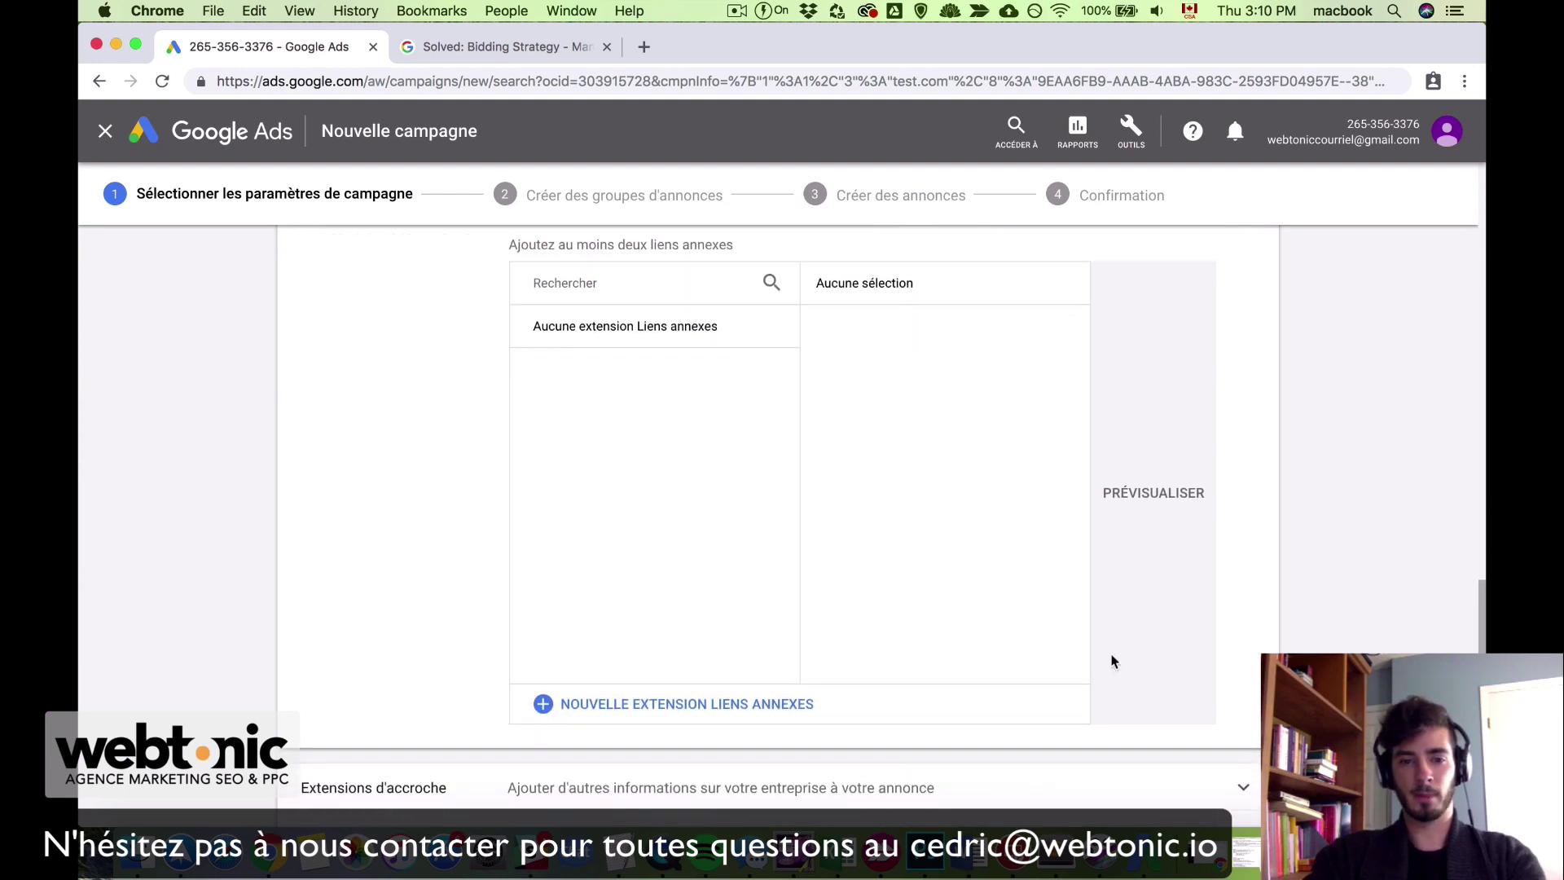
{"action": "left_click", "coordinate": [687, 705]}
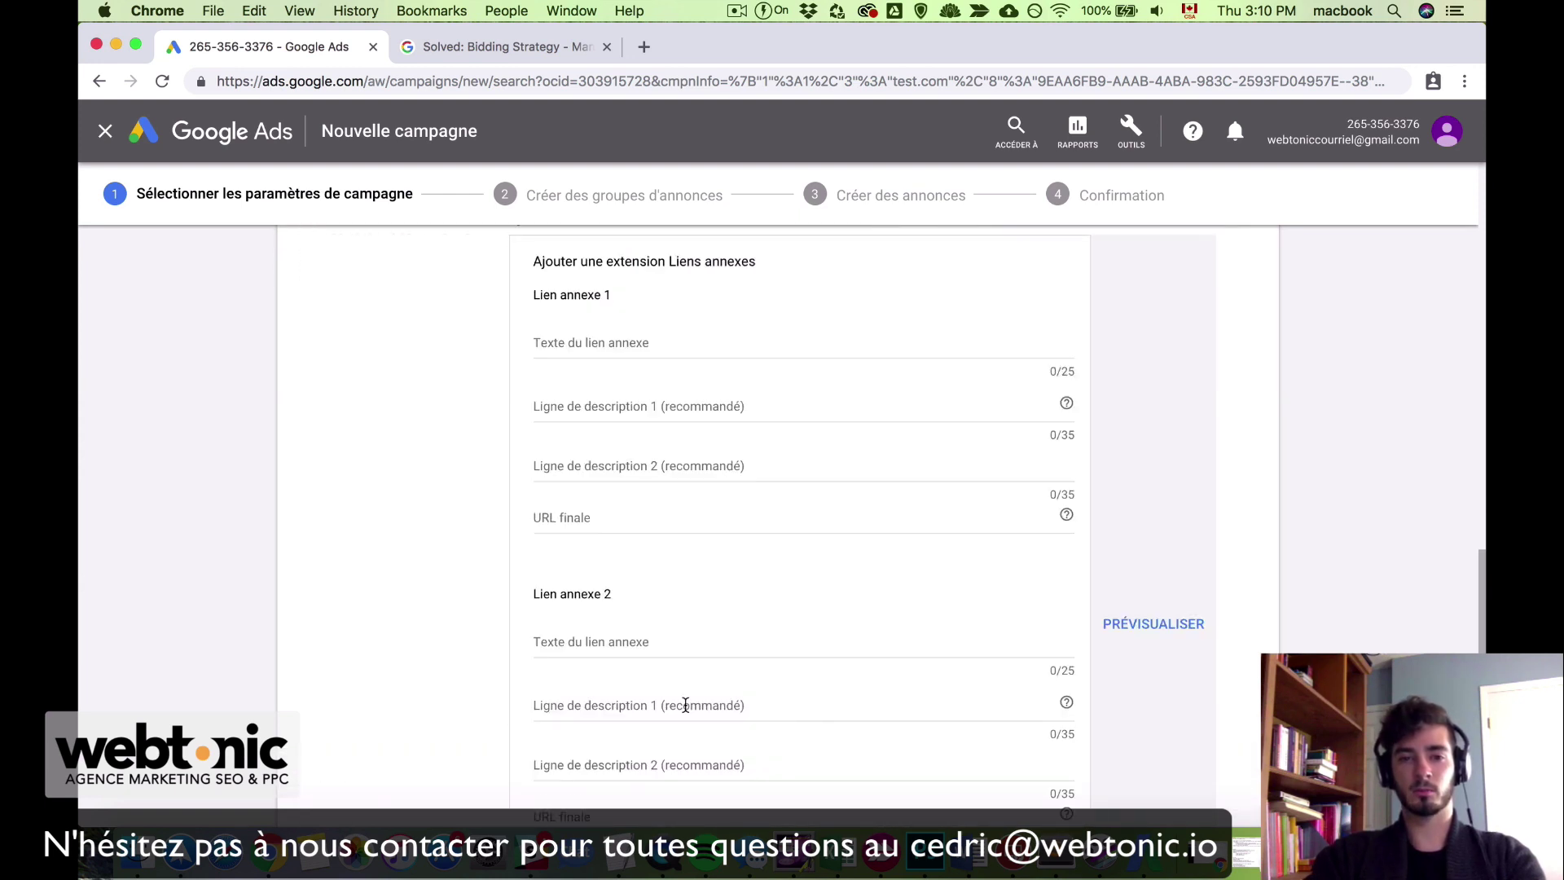
{"action": "left_click", "coordinate": [609, 343]}
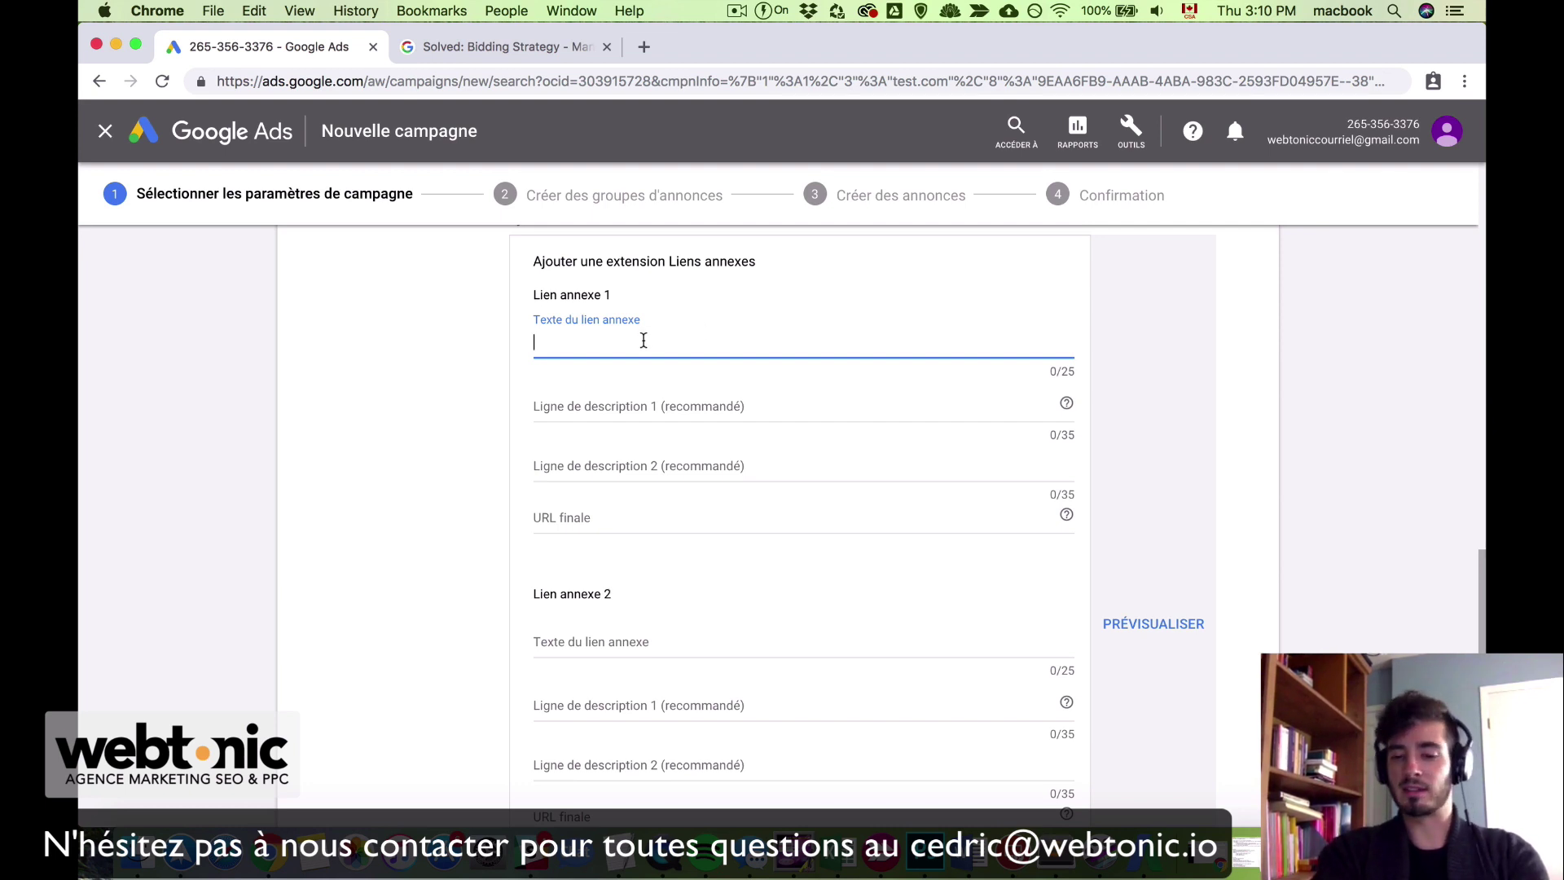
Step: Fill in the first sitelink 'Blogue' pointing to test.com/blogue
{"action": "type", "text": "Blogu"}
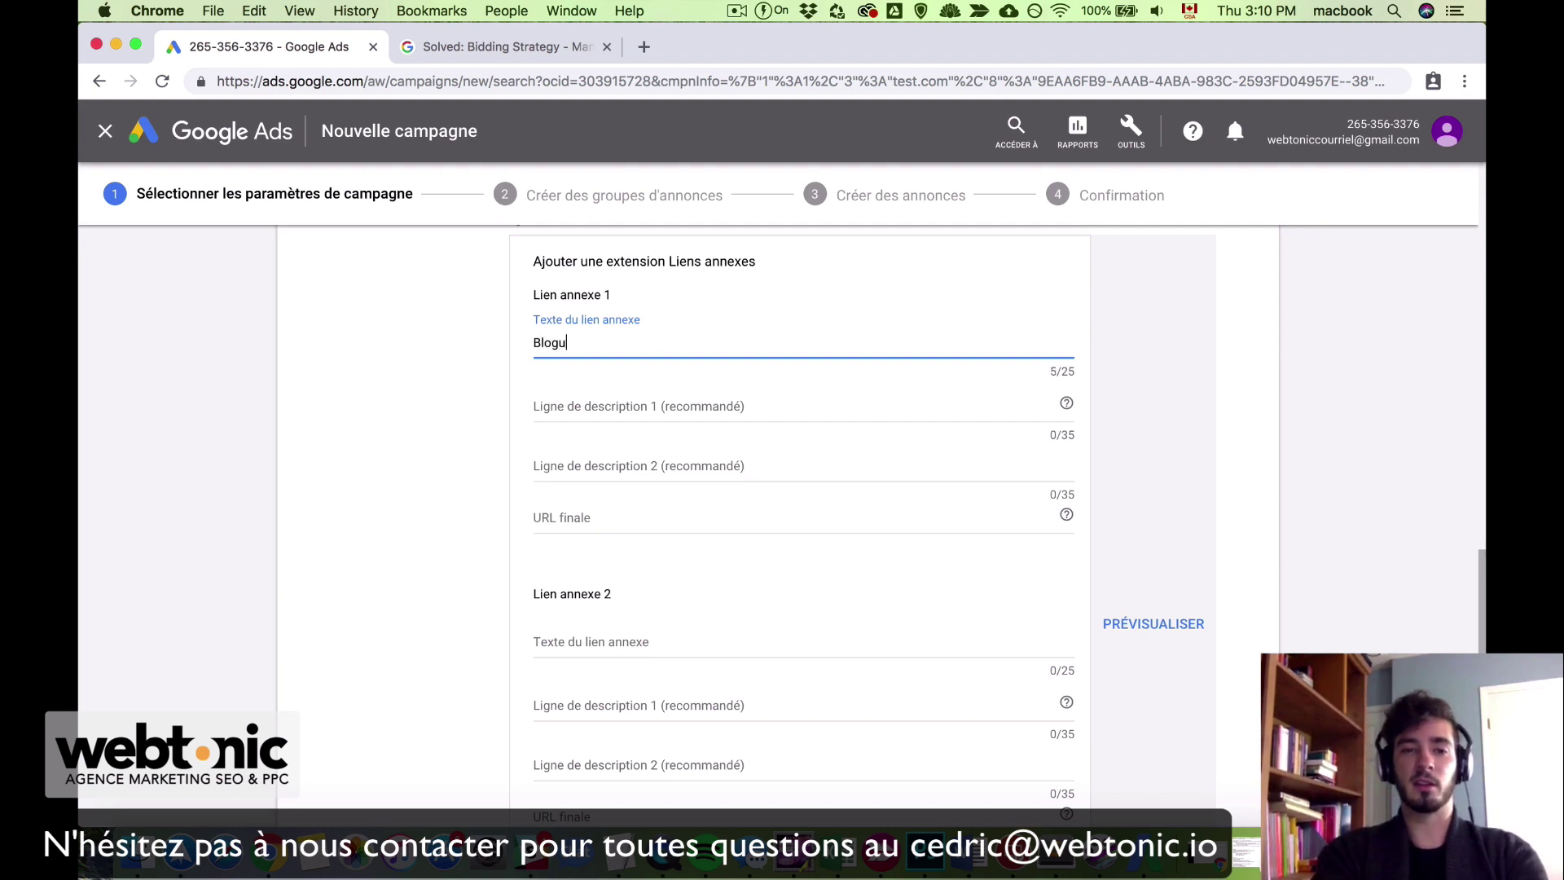
{"action": "type", "text": "e"}
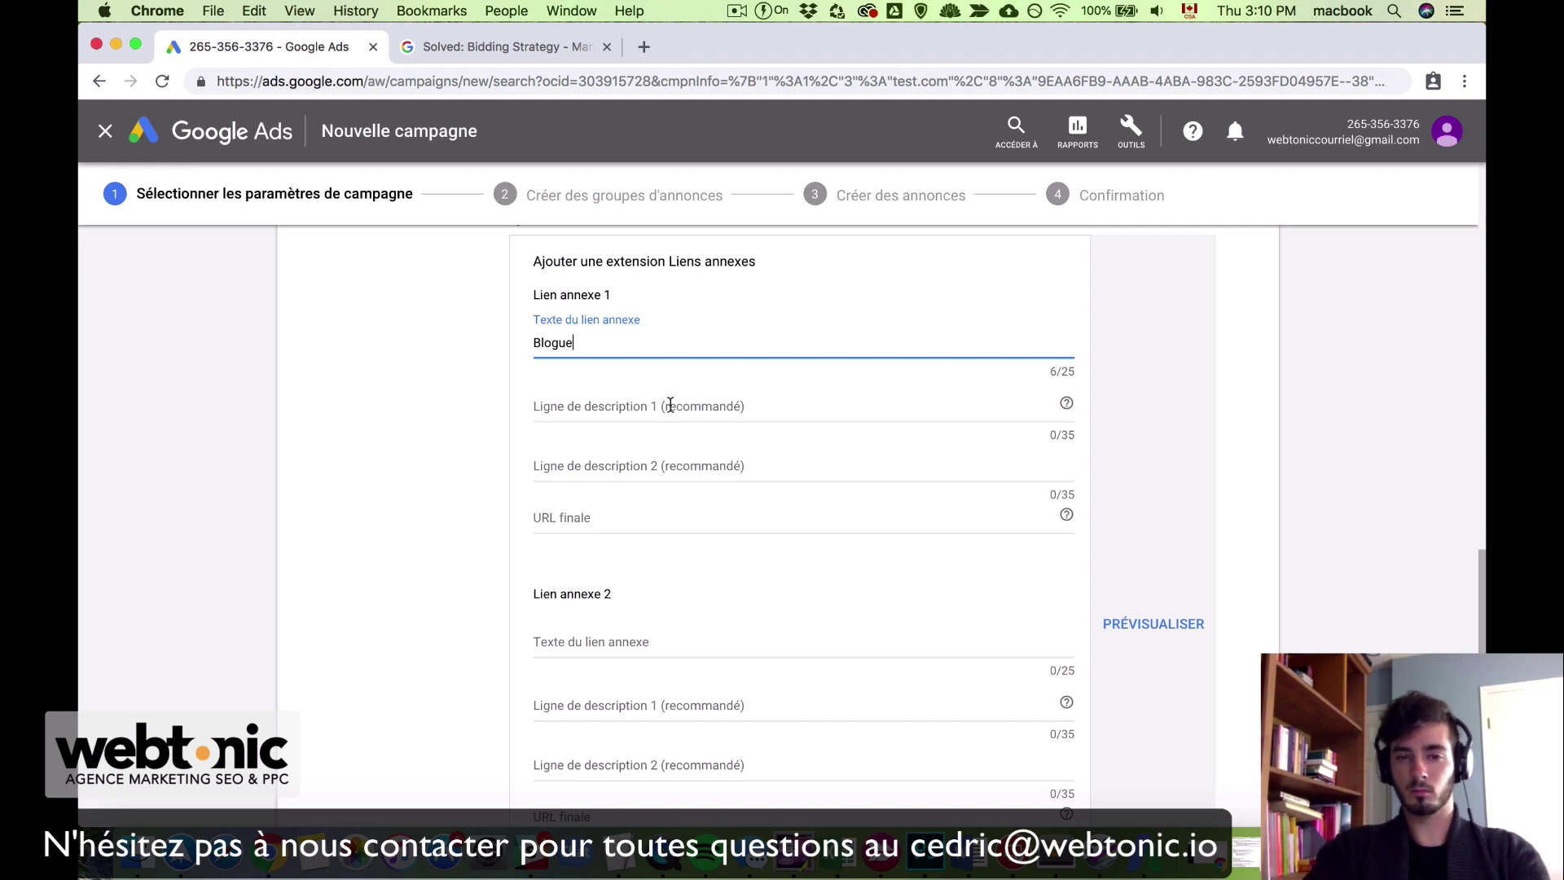
{"action": "left_click", "coordinate": [660, 405]}
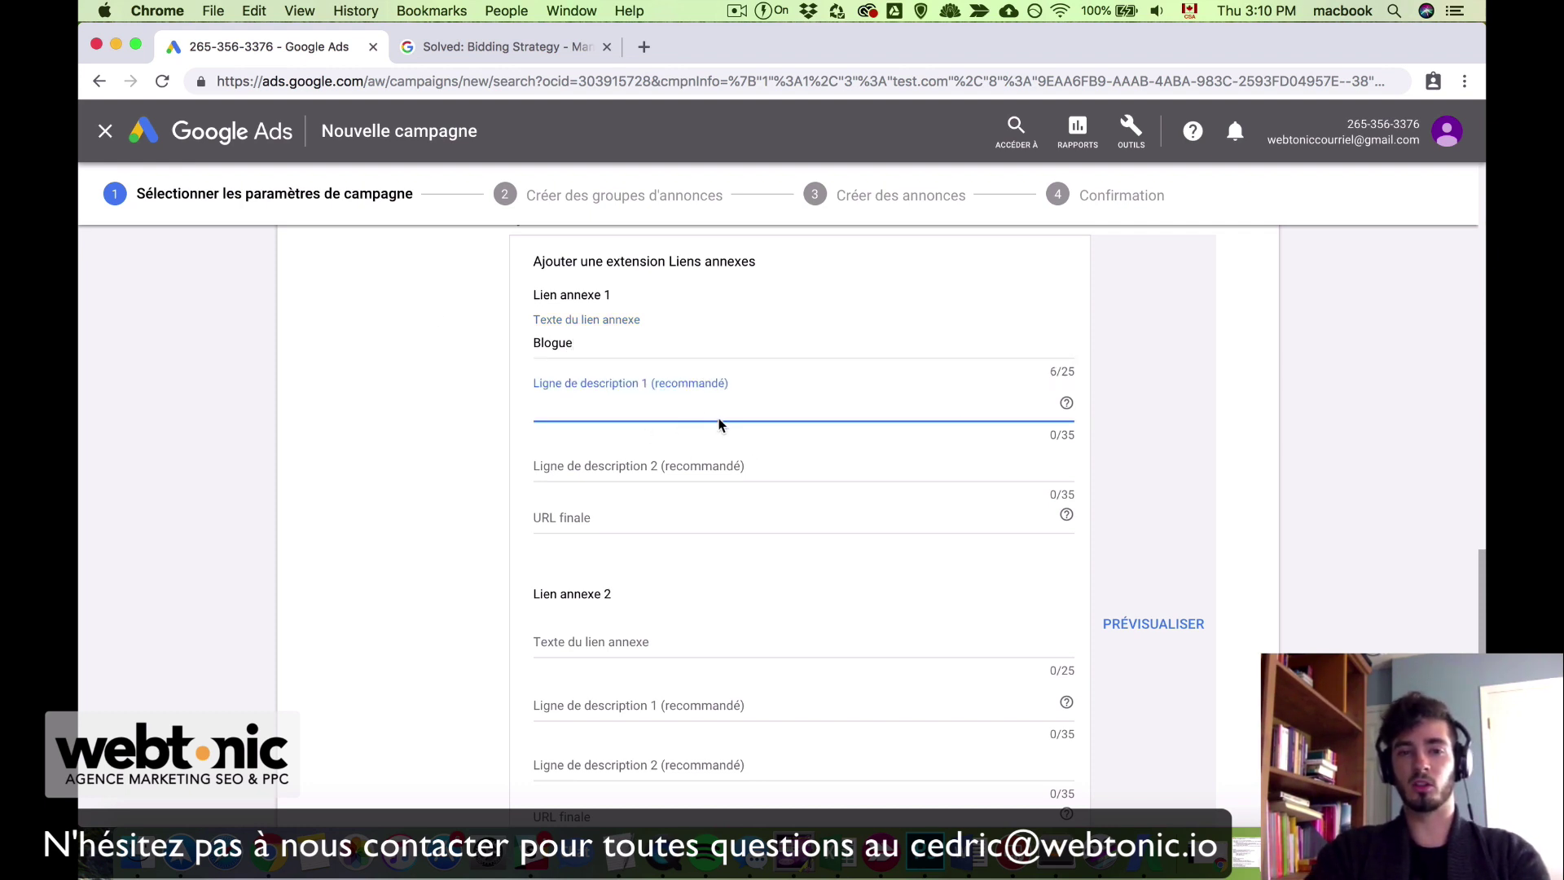
{"action": "left_click", "coordinate": [688, 465]}
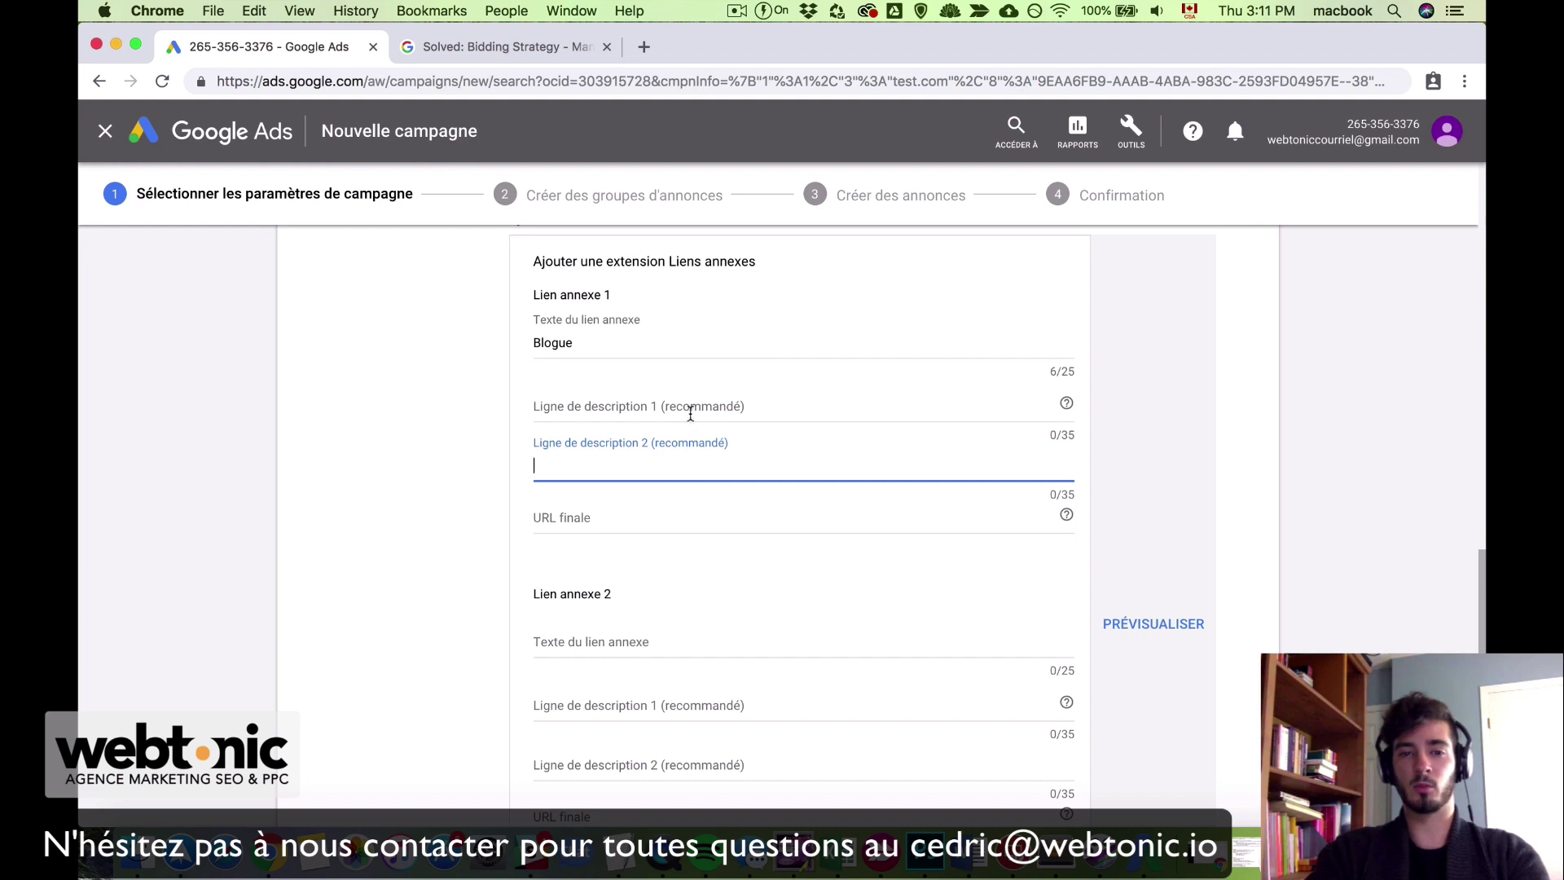
{"action": "left_click", "coordinate": [663, 519]}
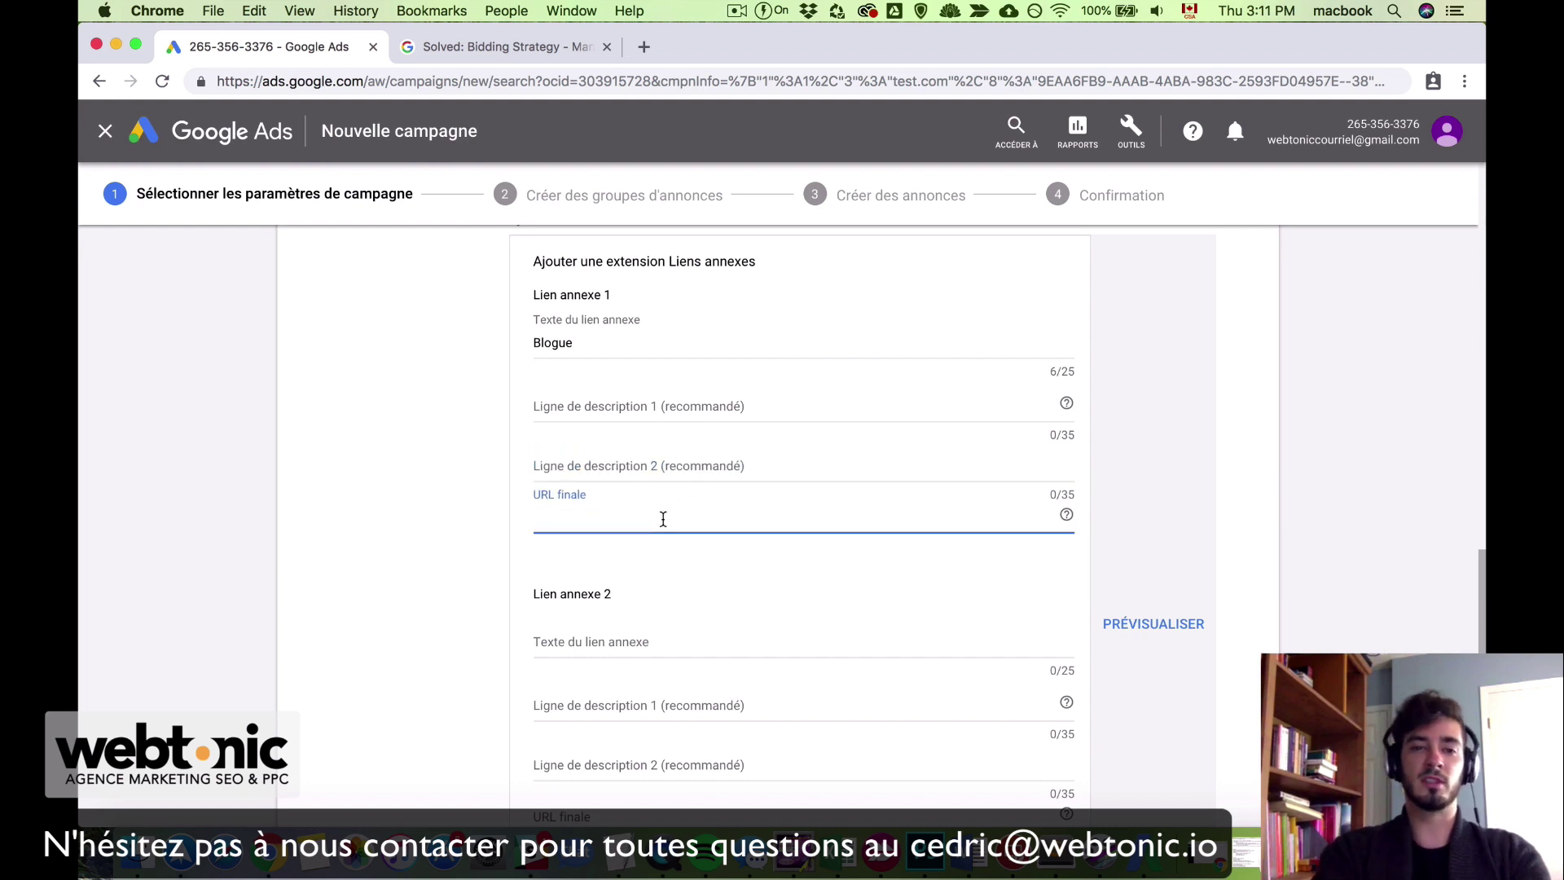
{"action": "type", "text": "te"}
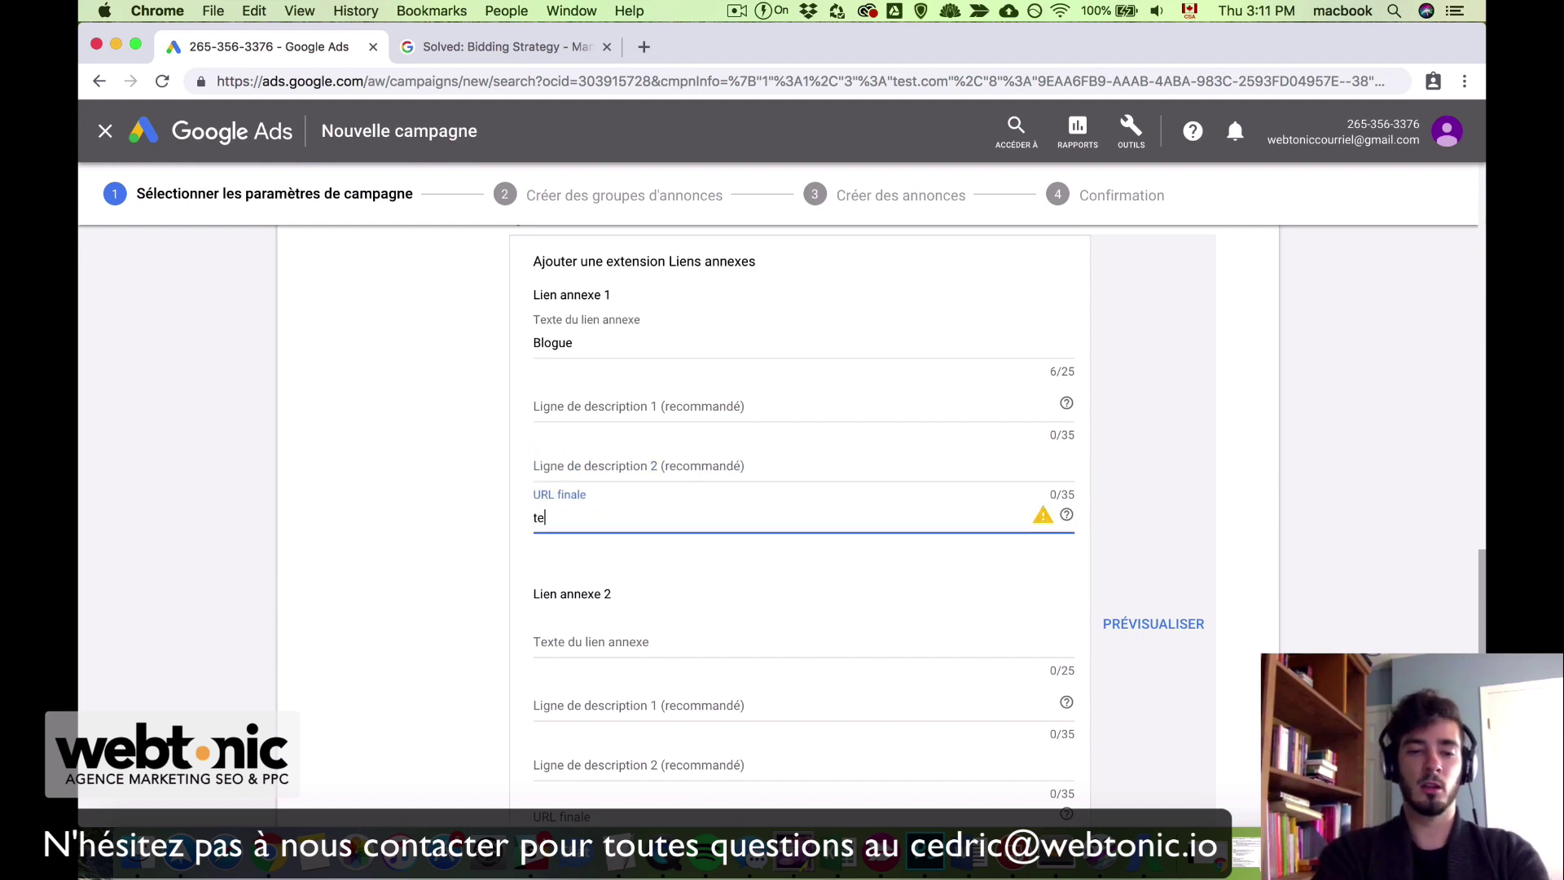
{"action": "type", "text": "st.com"}
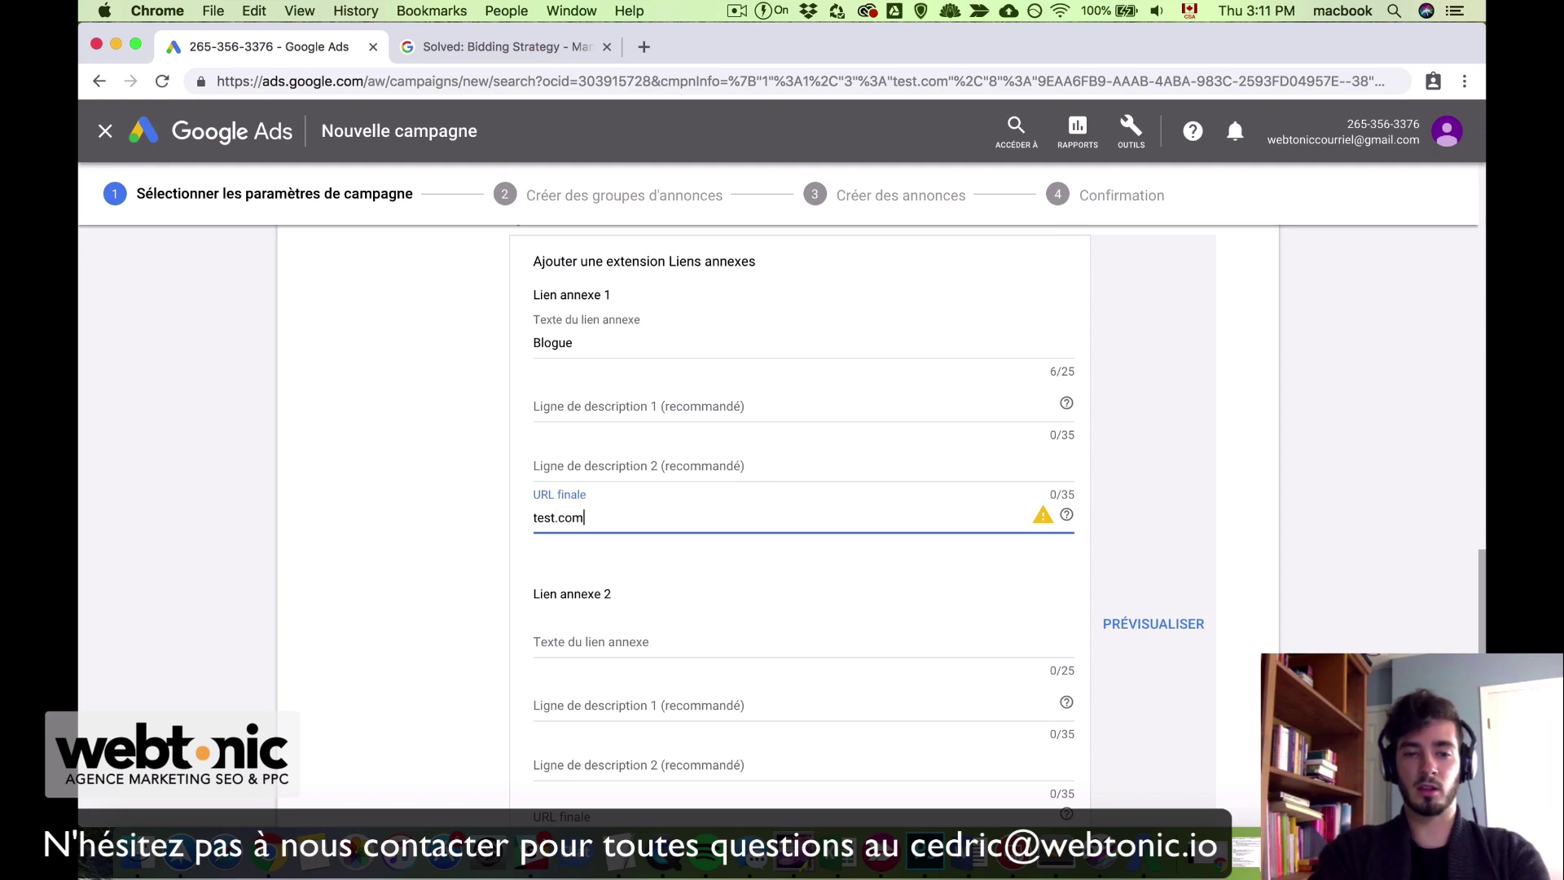
{"action": "type", "text": "/blogue"}
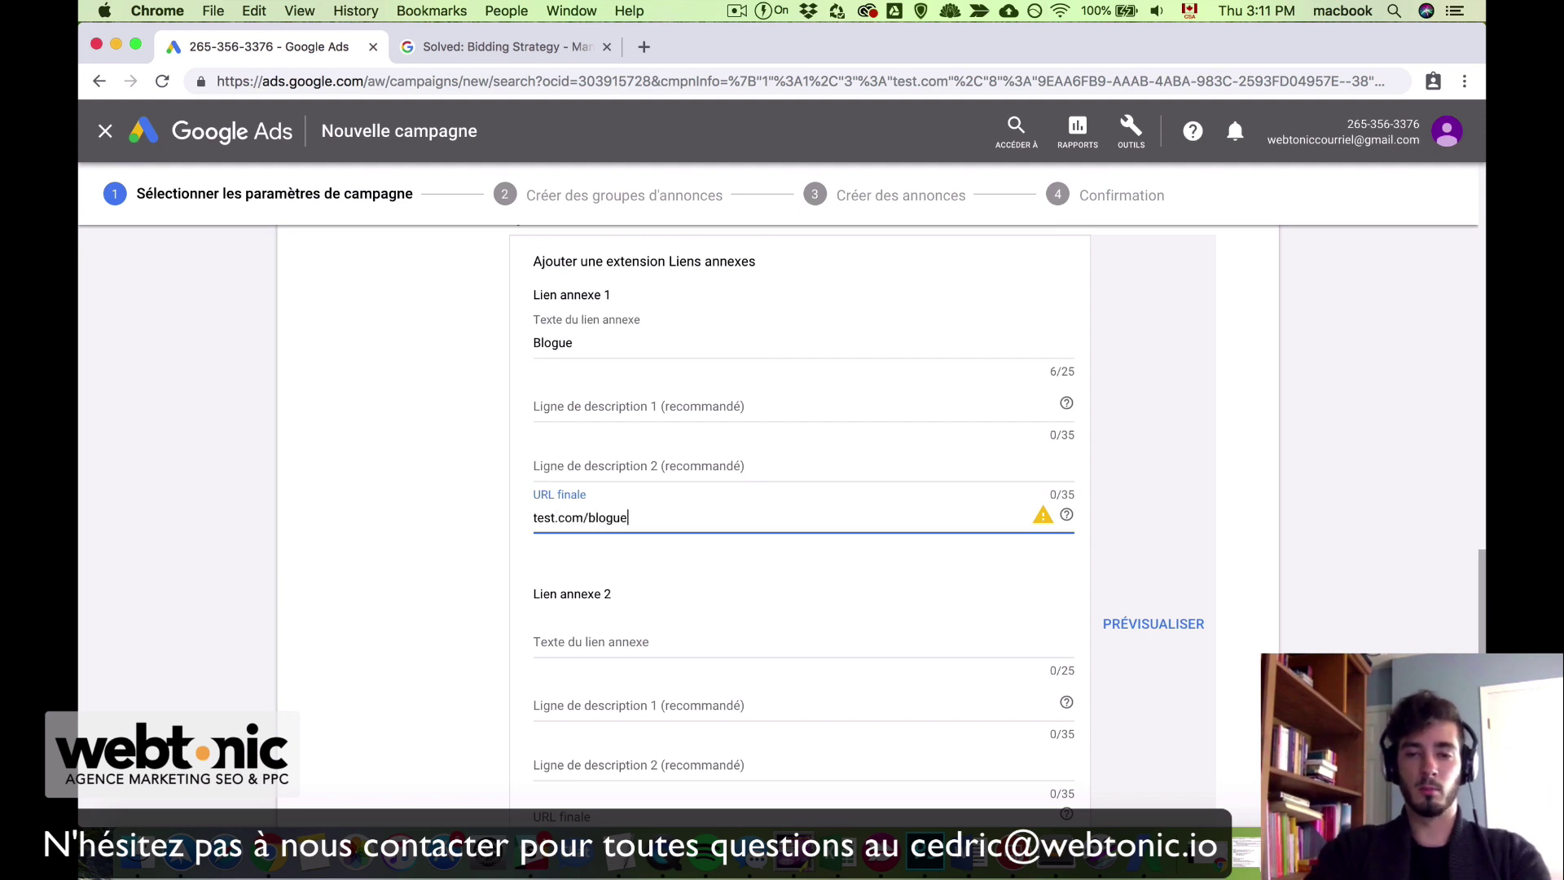
{"action": "scroll", "coordinate": [926, 643], "scroll_direction": "down", "scroll_amount": 4}
{"action": "scroll", "coordinate": [692, 417], "scroll_direction": "up", "scroll_amount": 1}
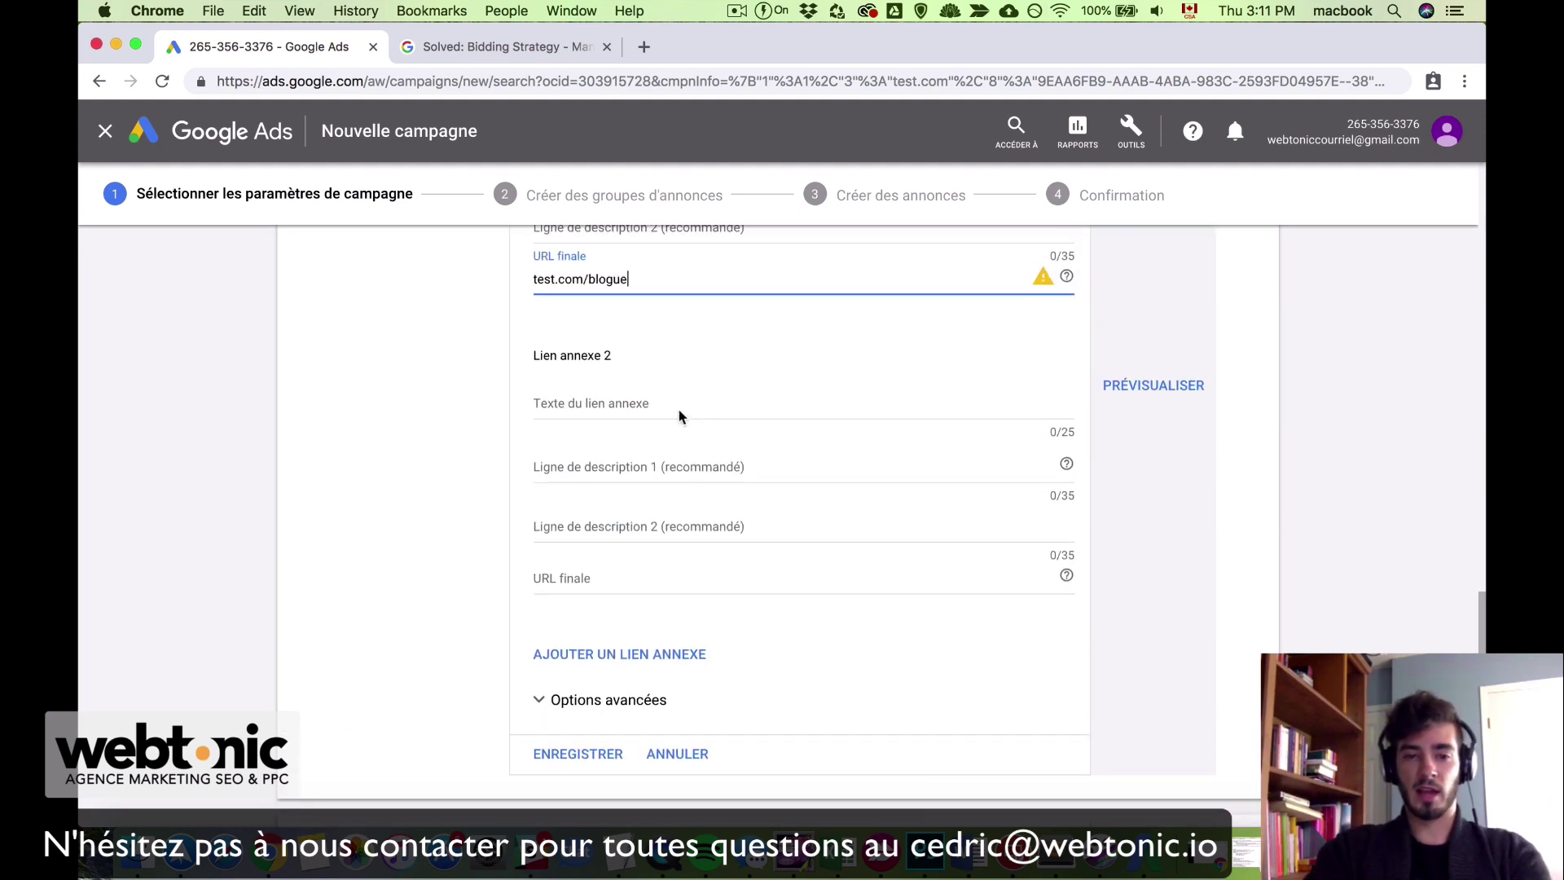
Step: Fill in the second sitelink 'Nous contactez' pointing to test.com/contact
{"action": "left_click", "coordinate": [635, 402]}
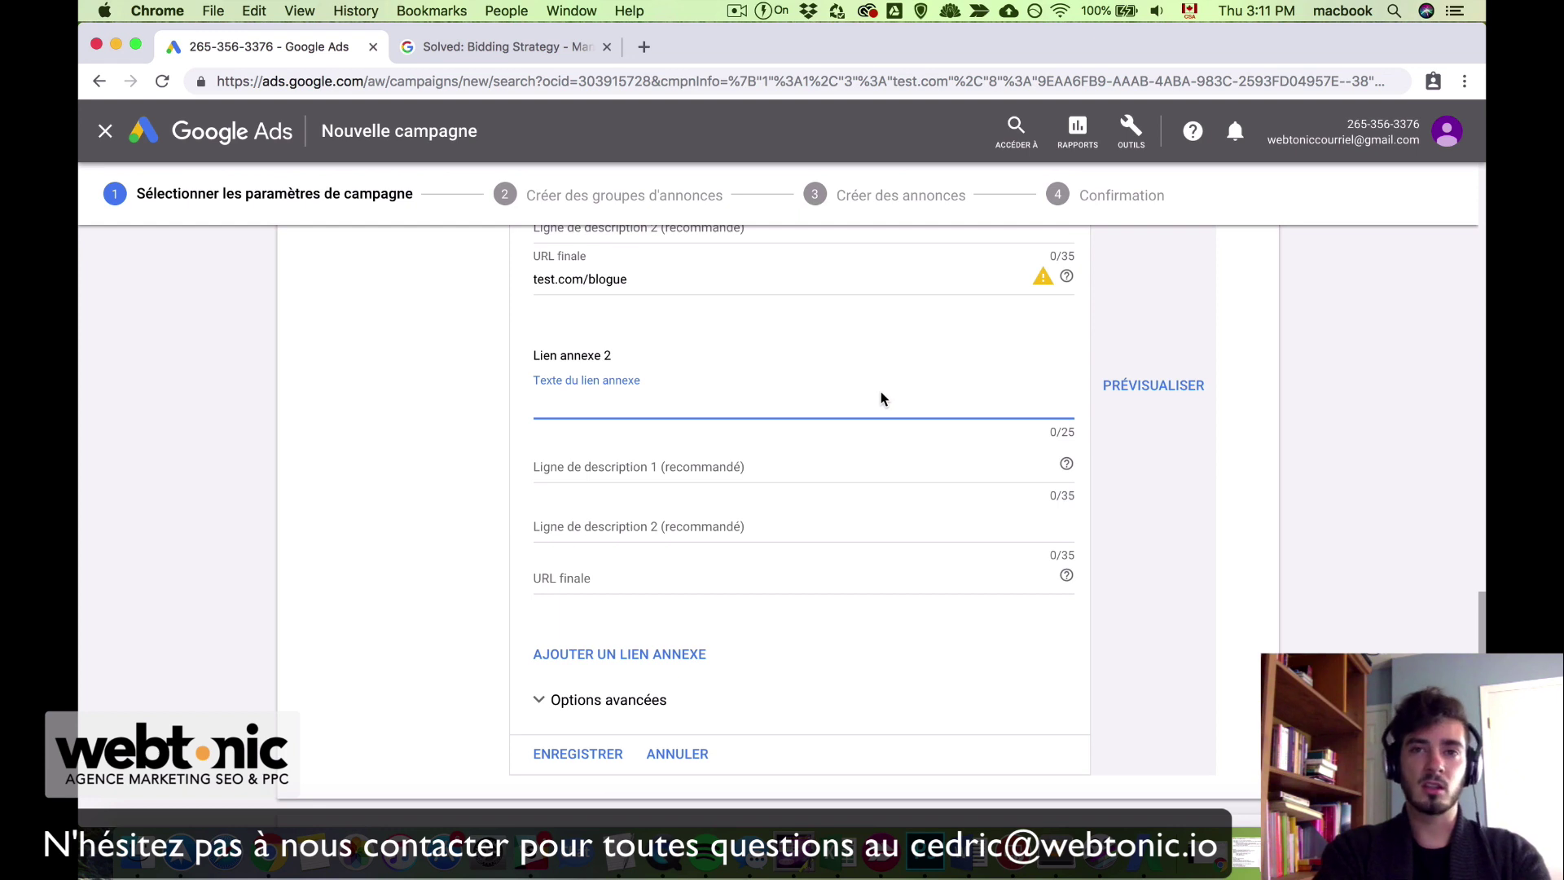
{"action": "type", "text": "Con"}
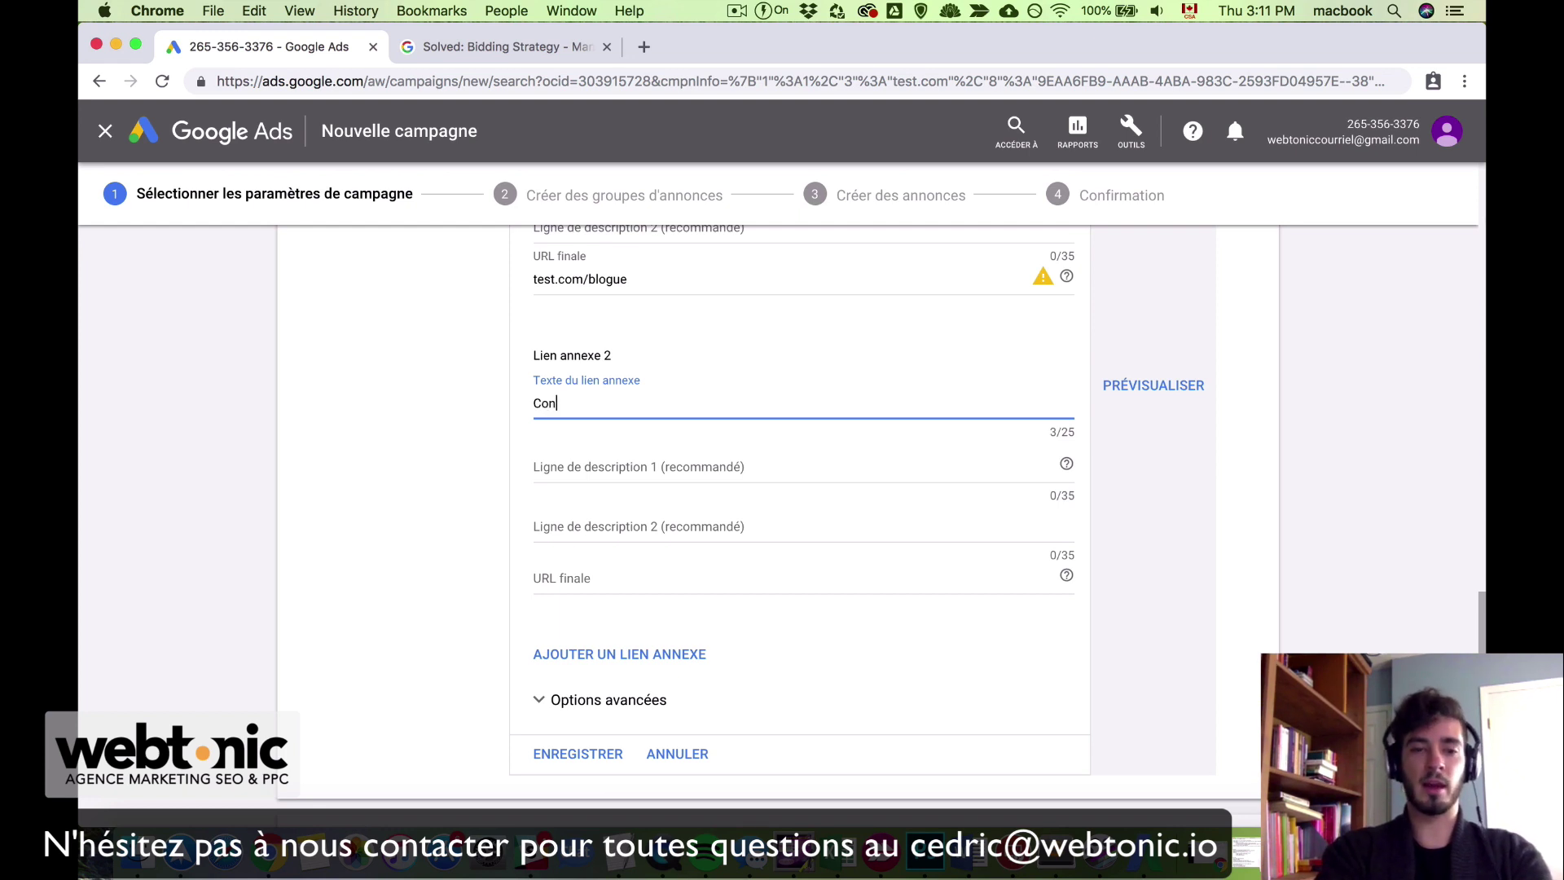
{"action": "key", "text": "BackSpace"}
{"action": "key", "text": "BackSpace"}
{"action": "key", "text": "BackSpace"}
{"action": "type", "text": "Nous con"}
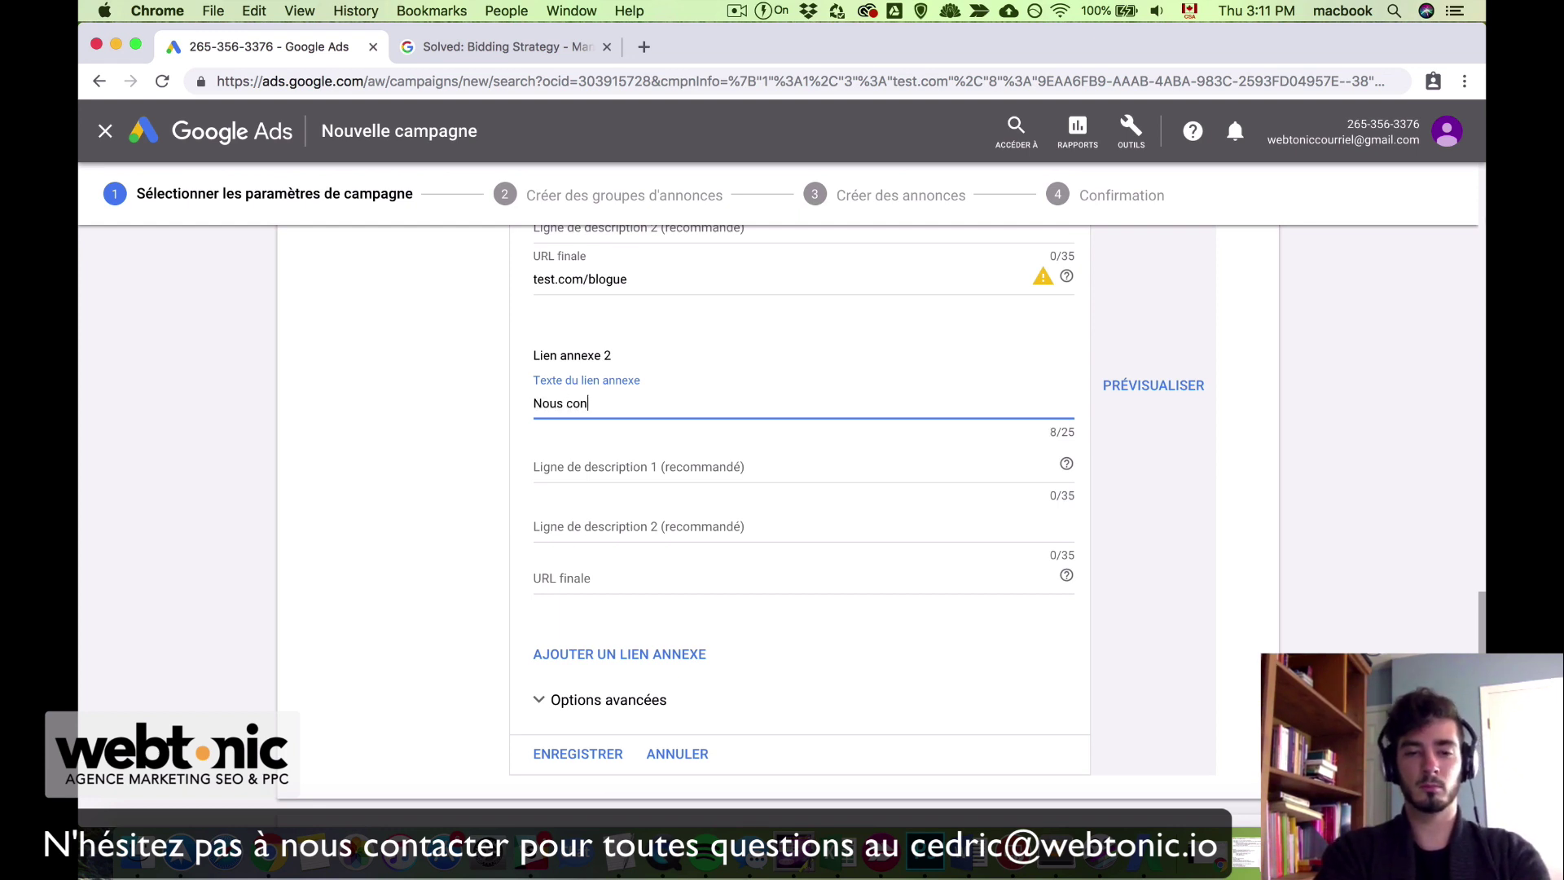
{"action": "type", "text": "tactez"}
{"action": "left_click", "coordinate": [708, 468]}
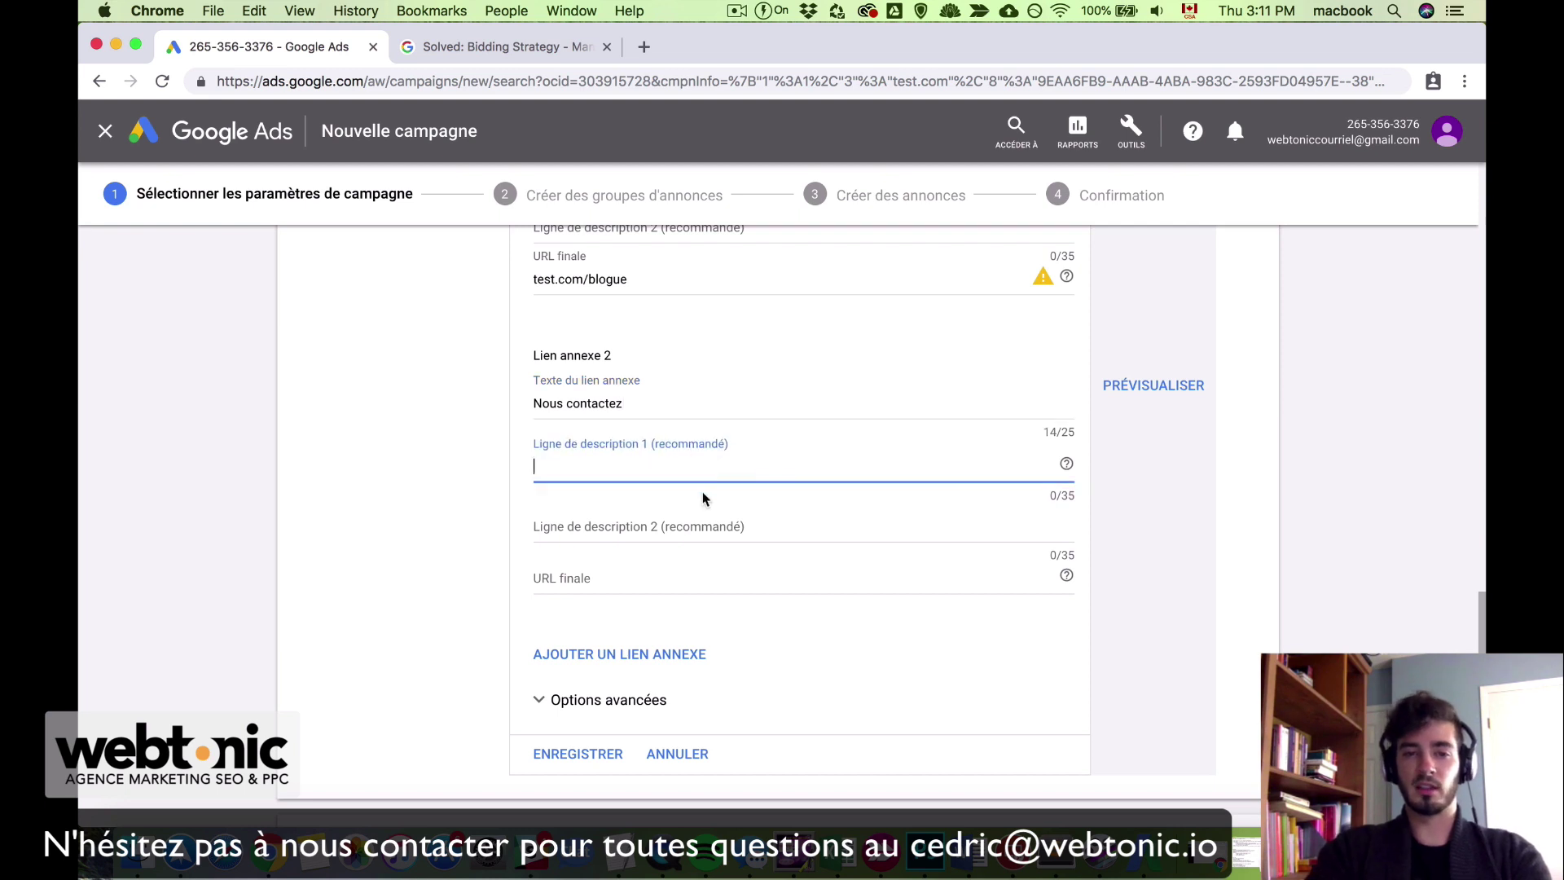
{"action": "left_click", "coordinate": [676, 524]}
{"action": "left_click", "coordinate": [615, 580]}
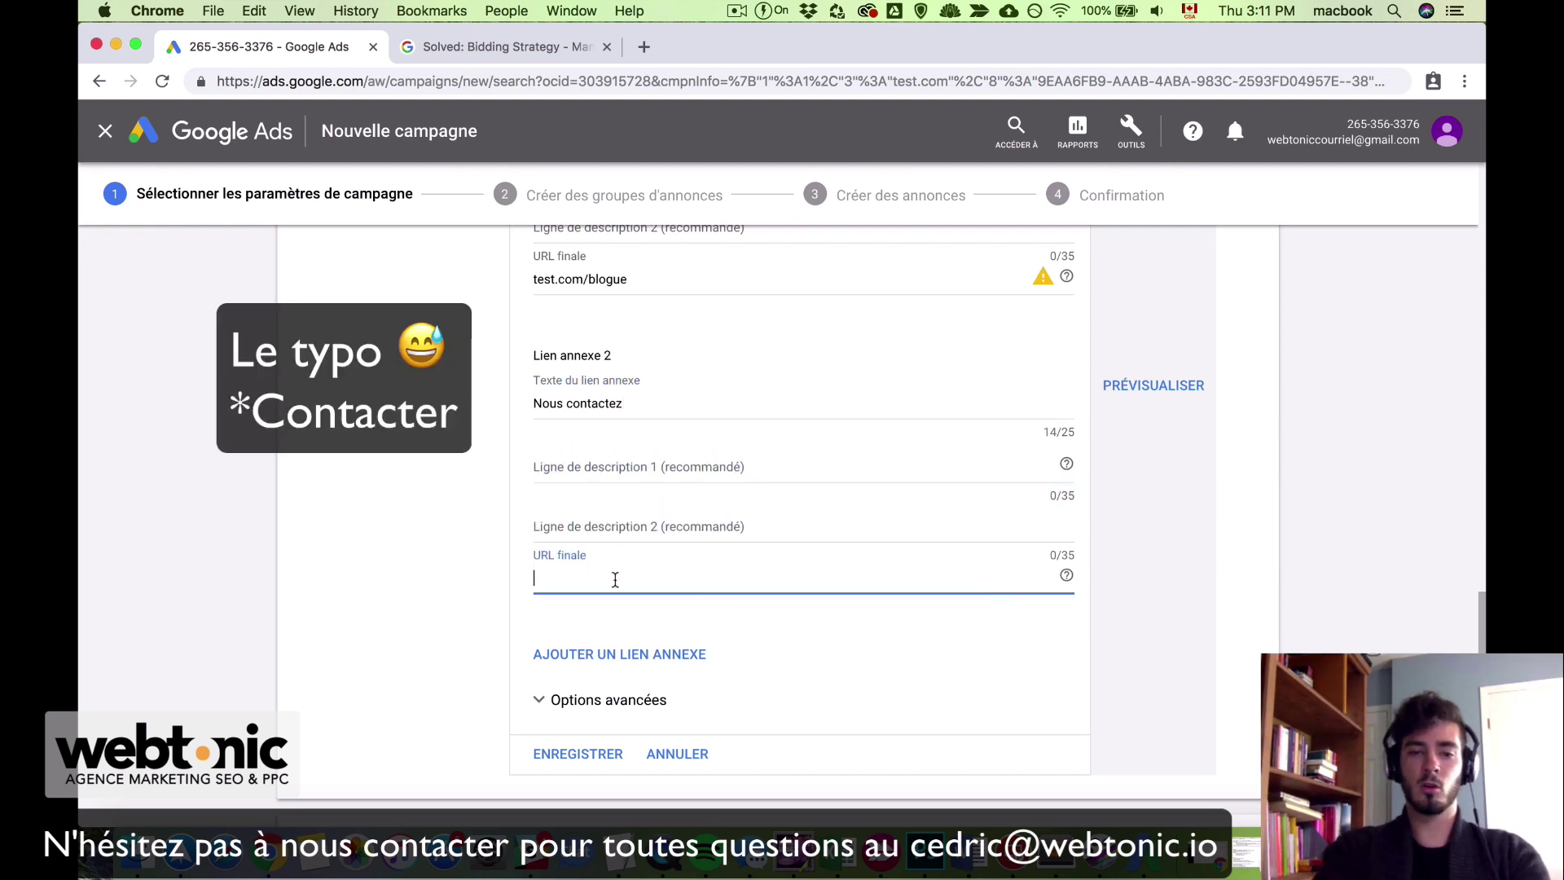
{"action": "type", "text": "test.com"}
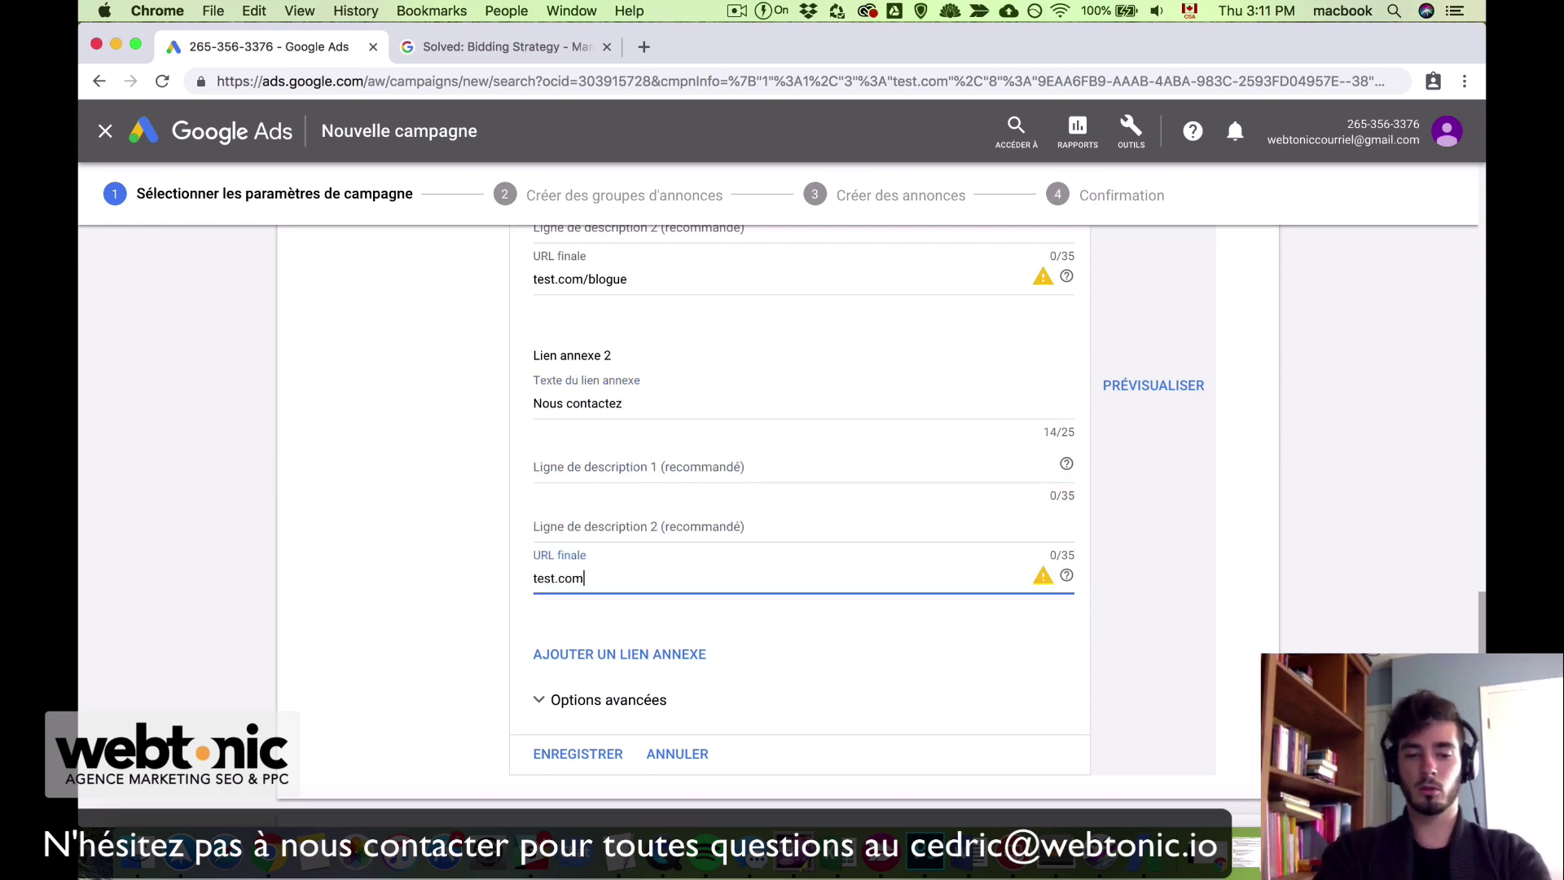
{"action": "type", "text": "/"}
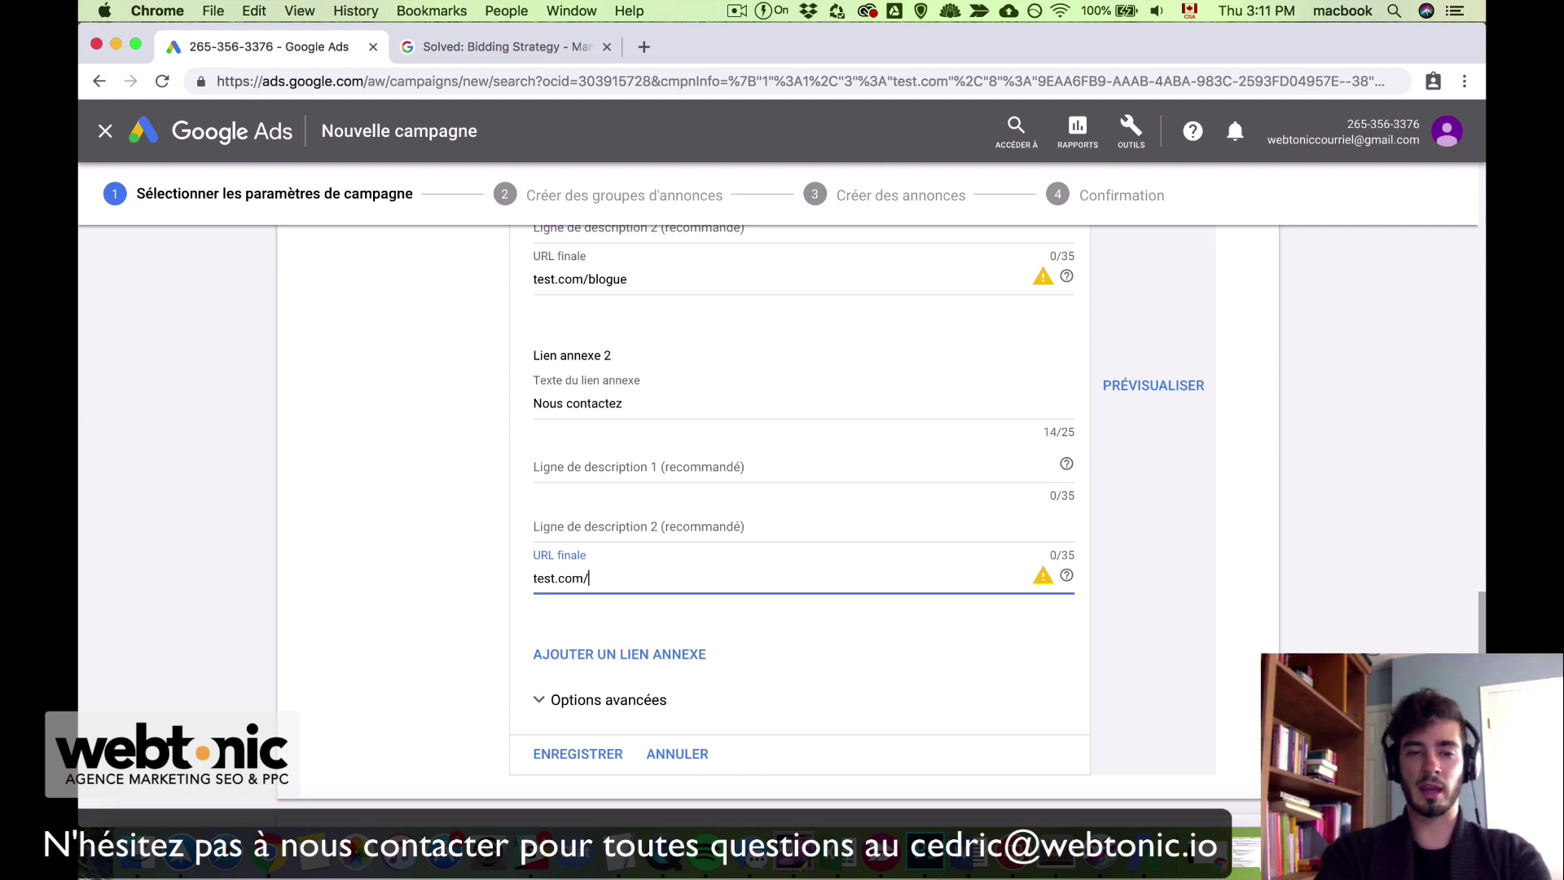
{"action": "type", "text": "c"}
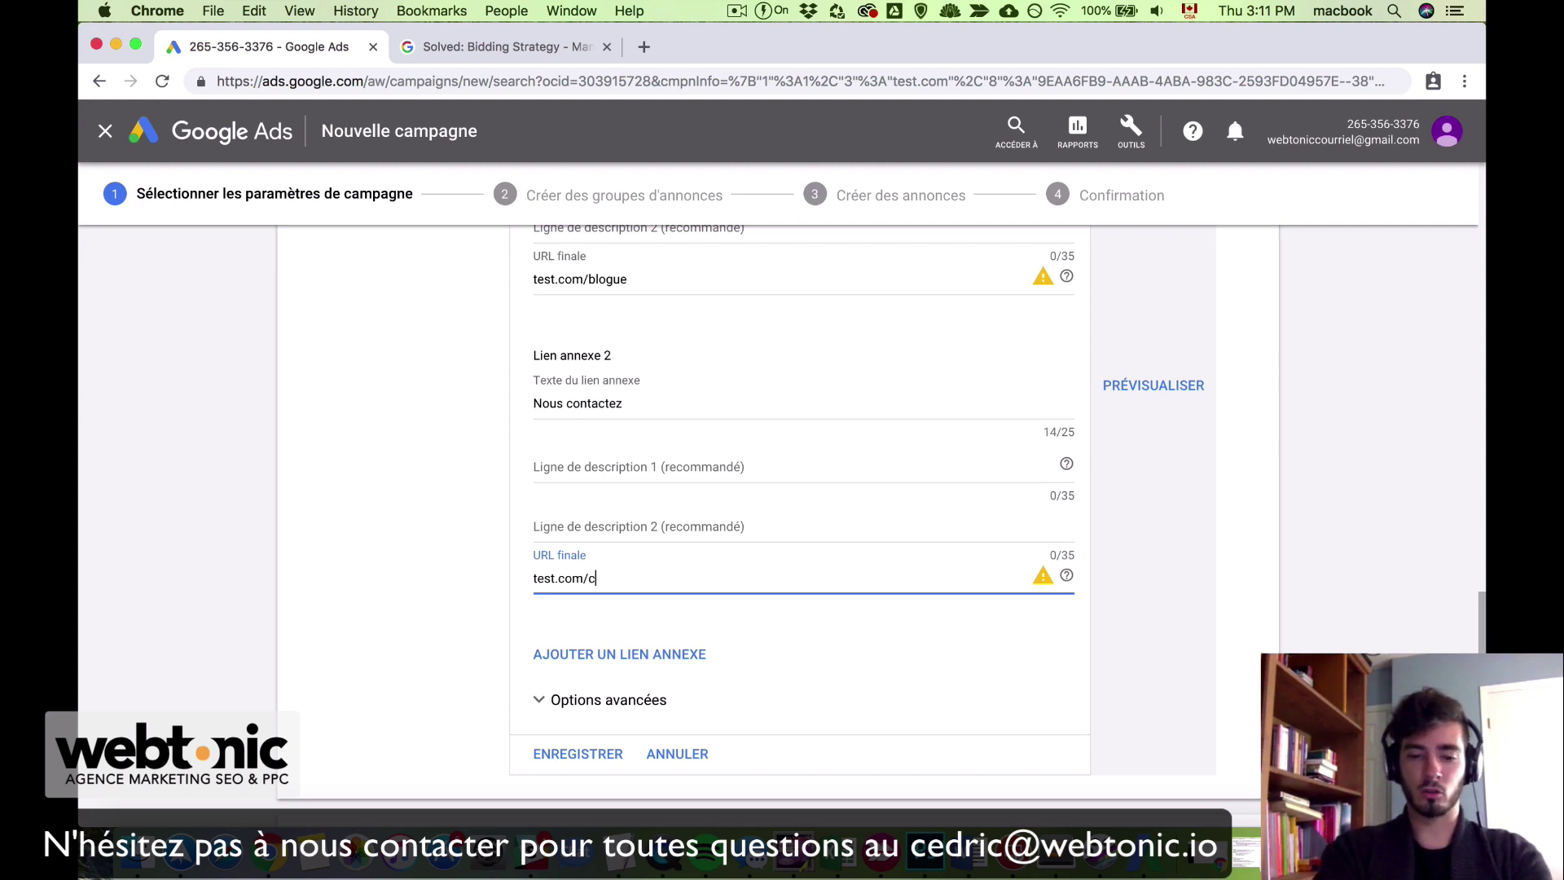
{"action": "type", "text": "ontact"}
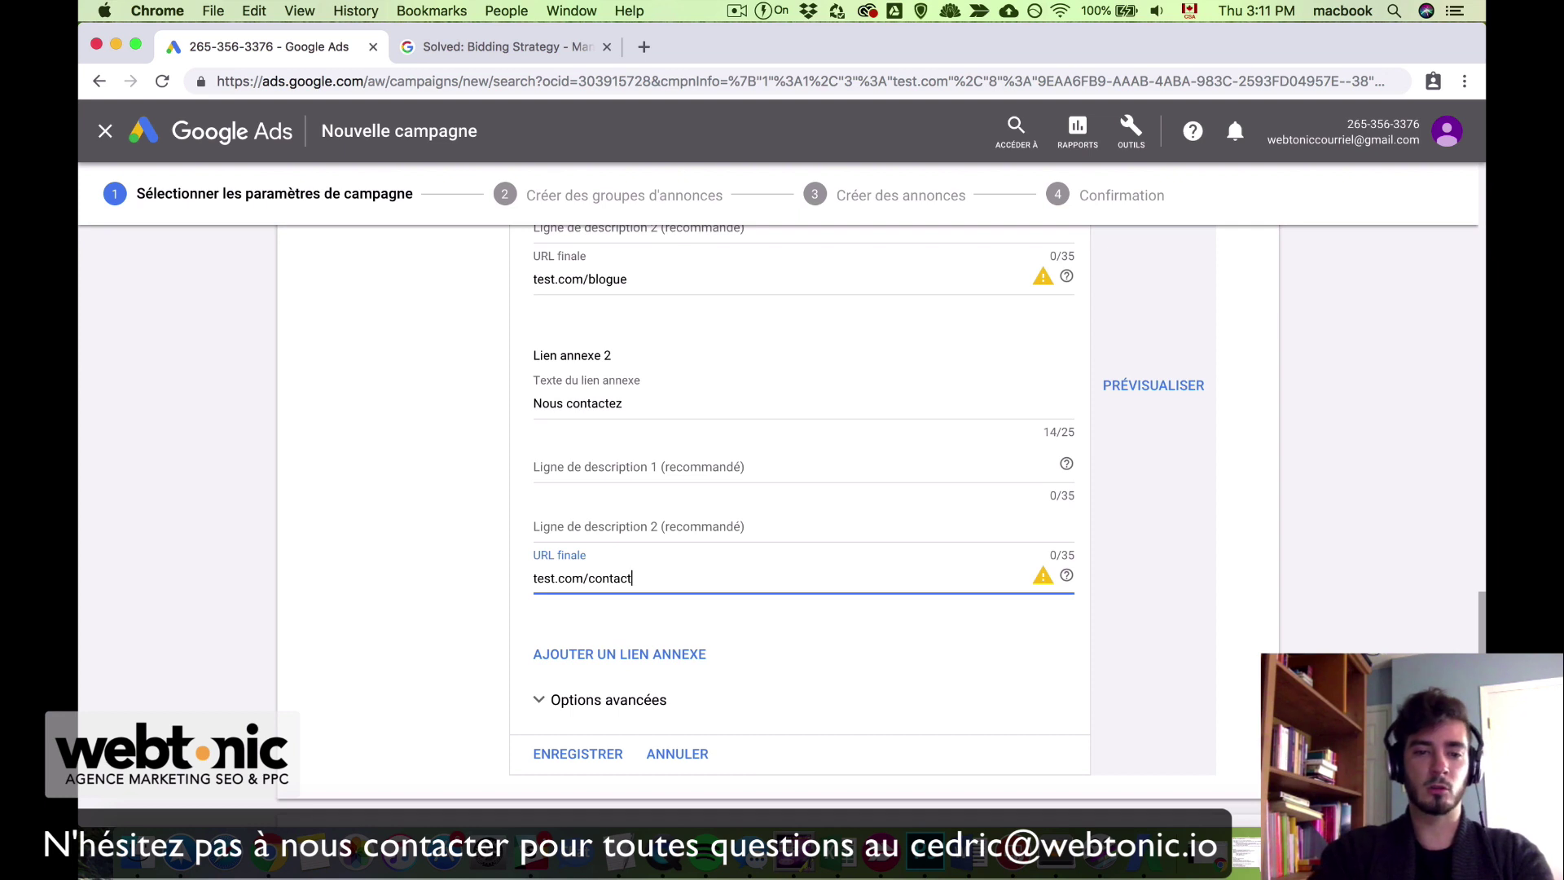
{"action": "left_click", "coordinate": [816, 675]}
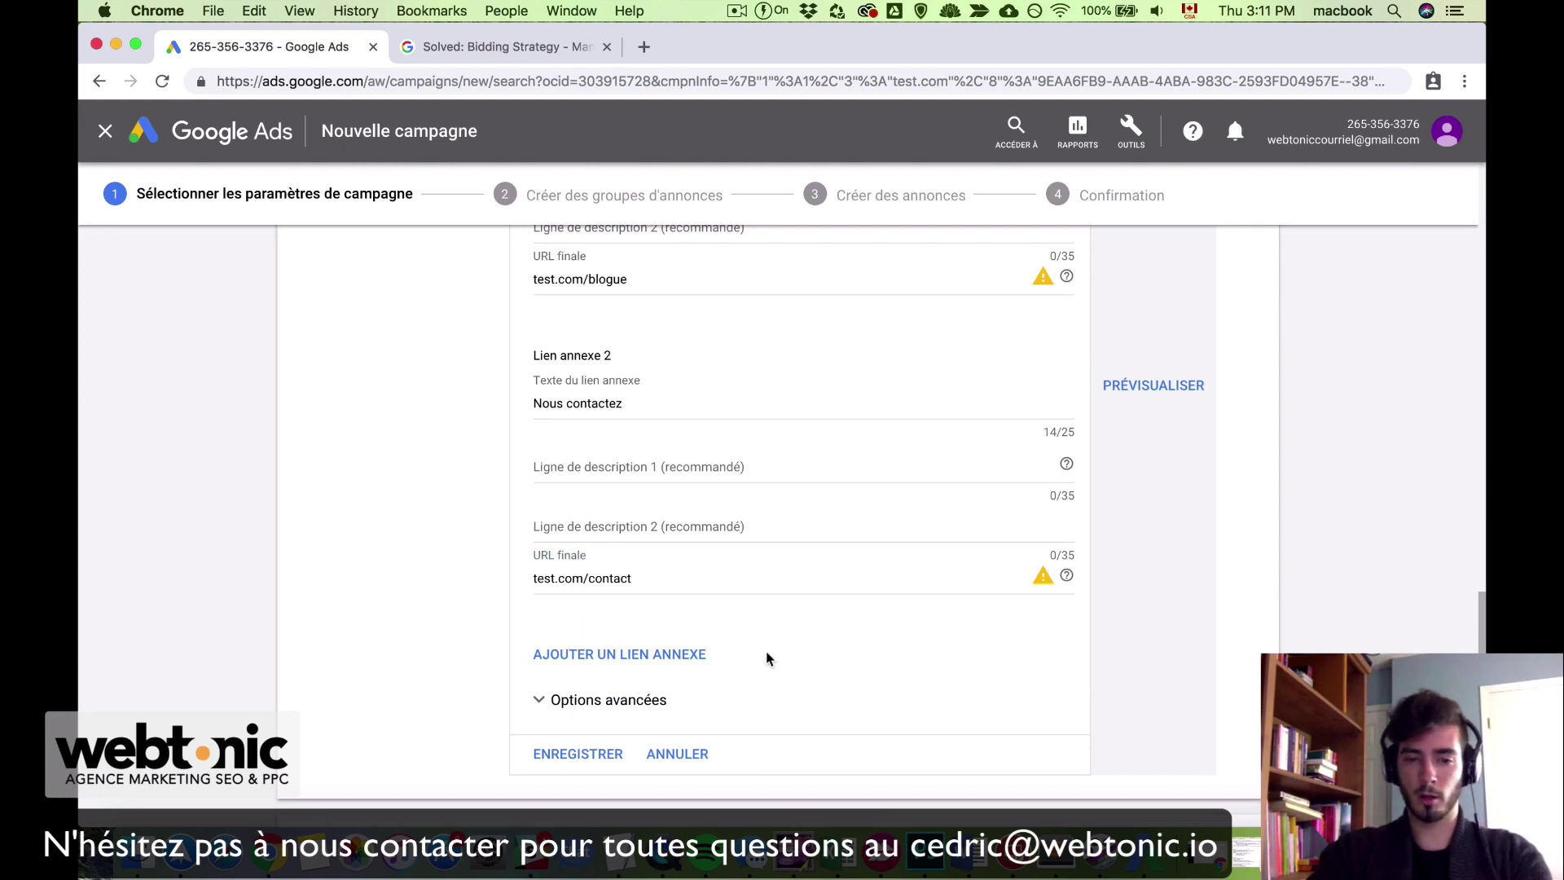
Step: Add third and fourth sitelink slots to the extension and review the form
{"action": "left_click", "coordinate": [660, 657]}
{"action": "scroll", "coordinate": [733, 701], "scroll_direction": "down", "scroll_amount": 5}
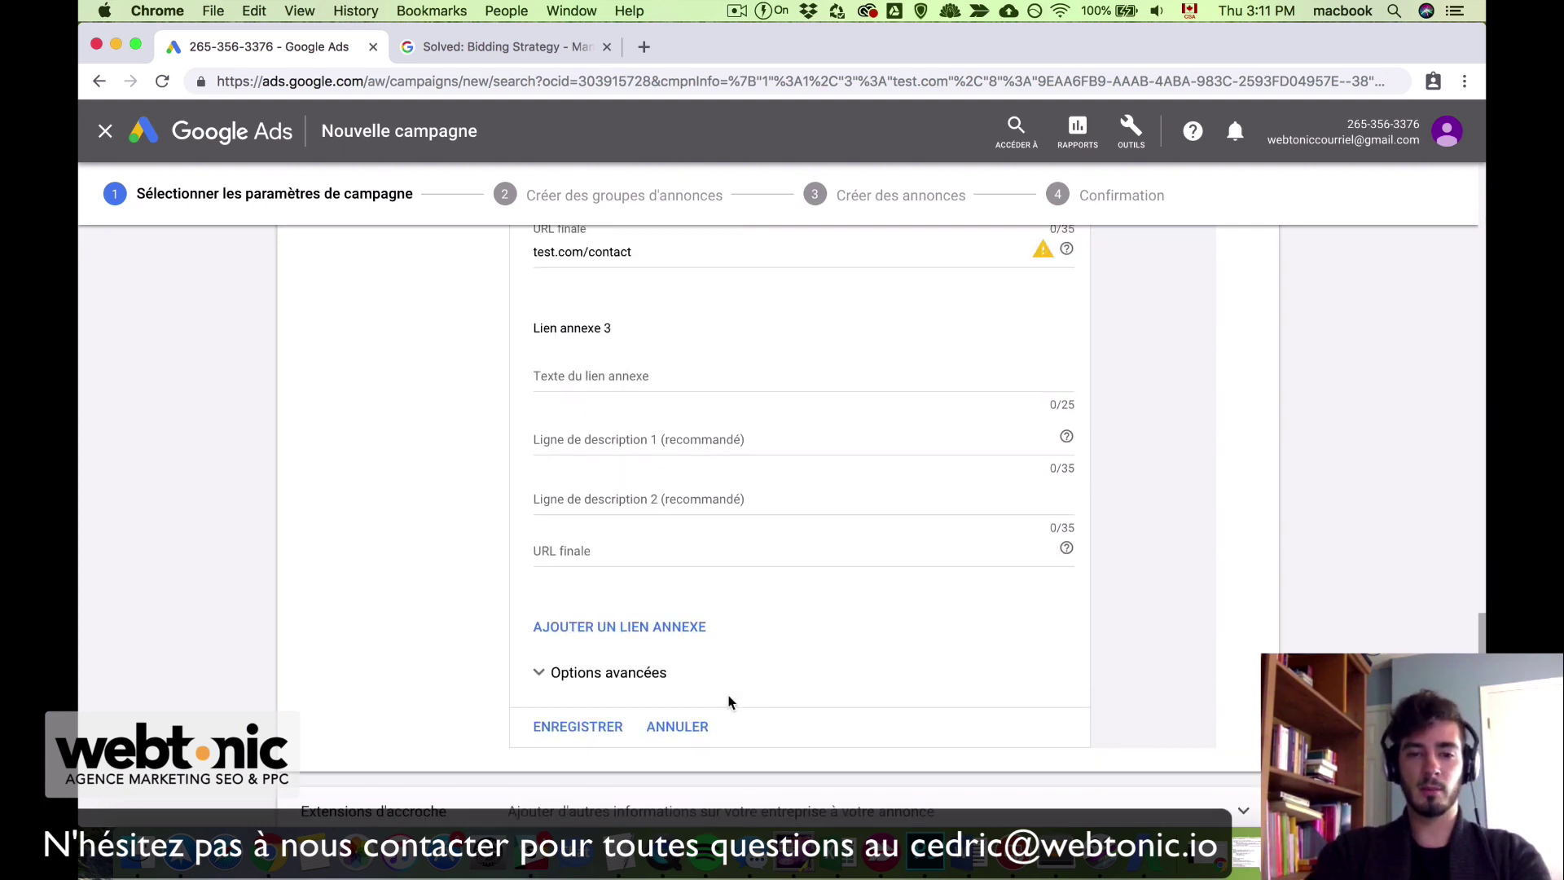
{"action": "left_click", "coordinate": [640, 634]}
{"action": "scroll", "coordinate": [855, 670], "scroll_direction": "down", "scroll_amount": 4}
{"action": "scroll", "coordinate": [856, 669], "scroll_direction": "up", "scroll_amount": 5}
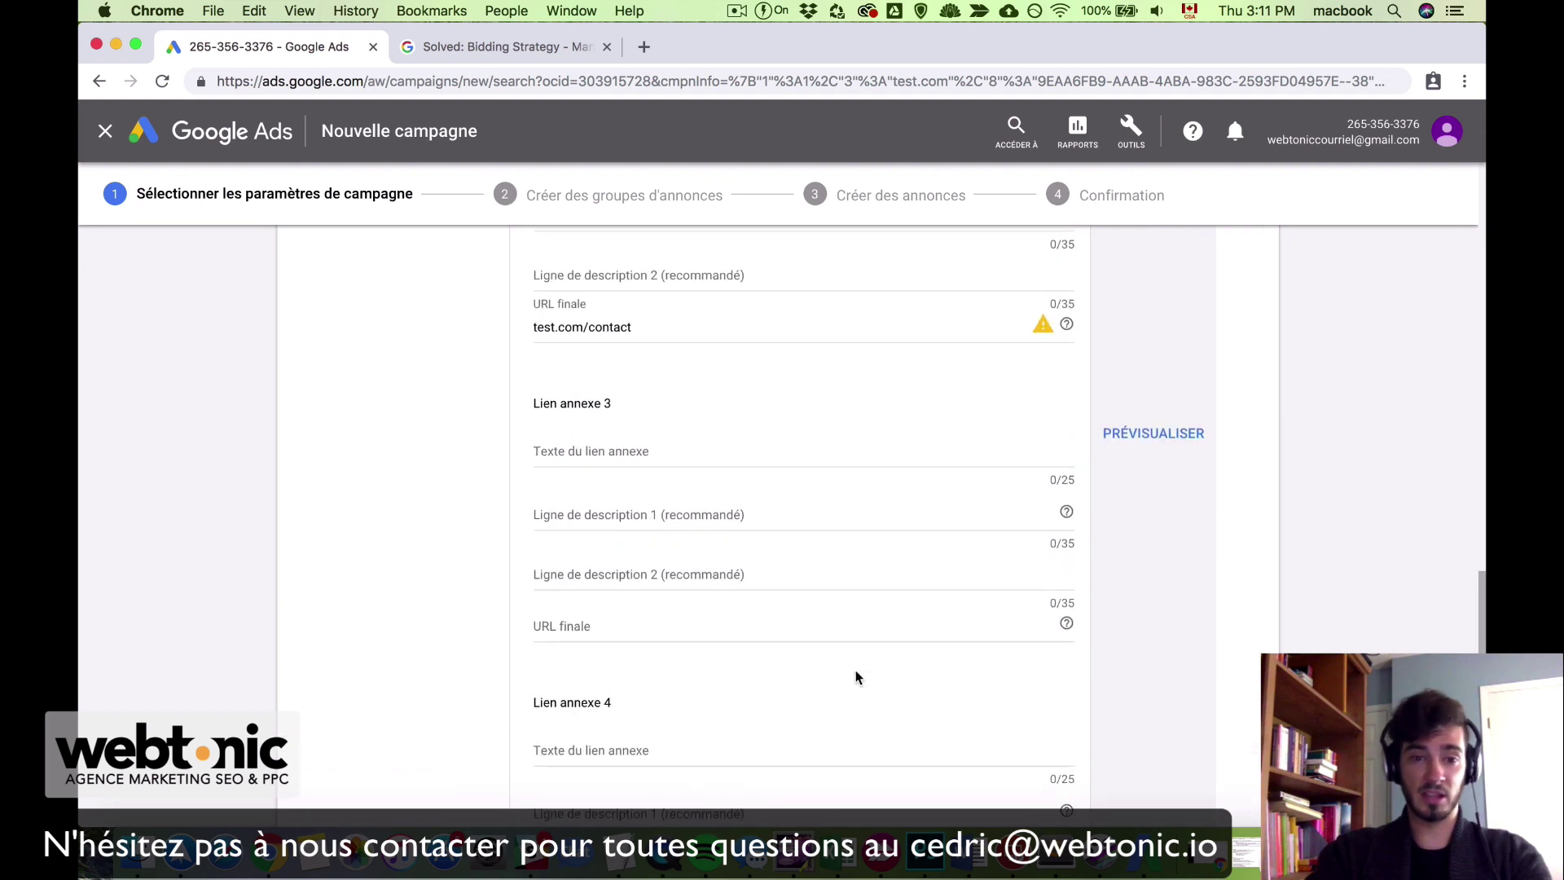
{"action": "scroll", "coordinate": [856, 676], "scroll_direction": "up", "scroll_amount": 2}
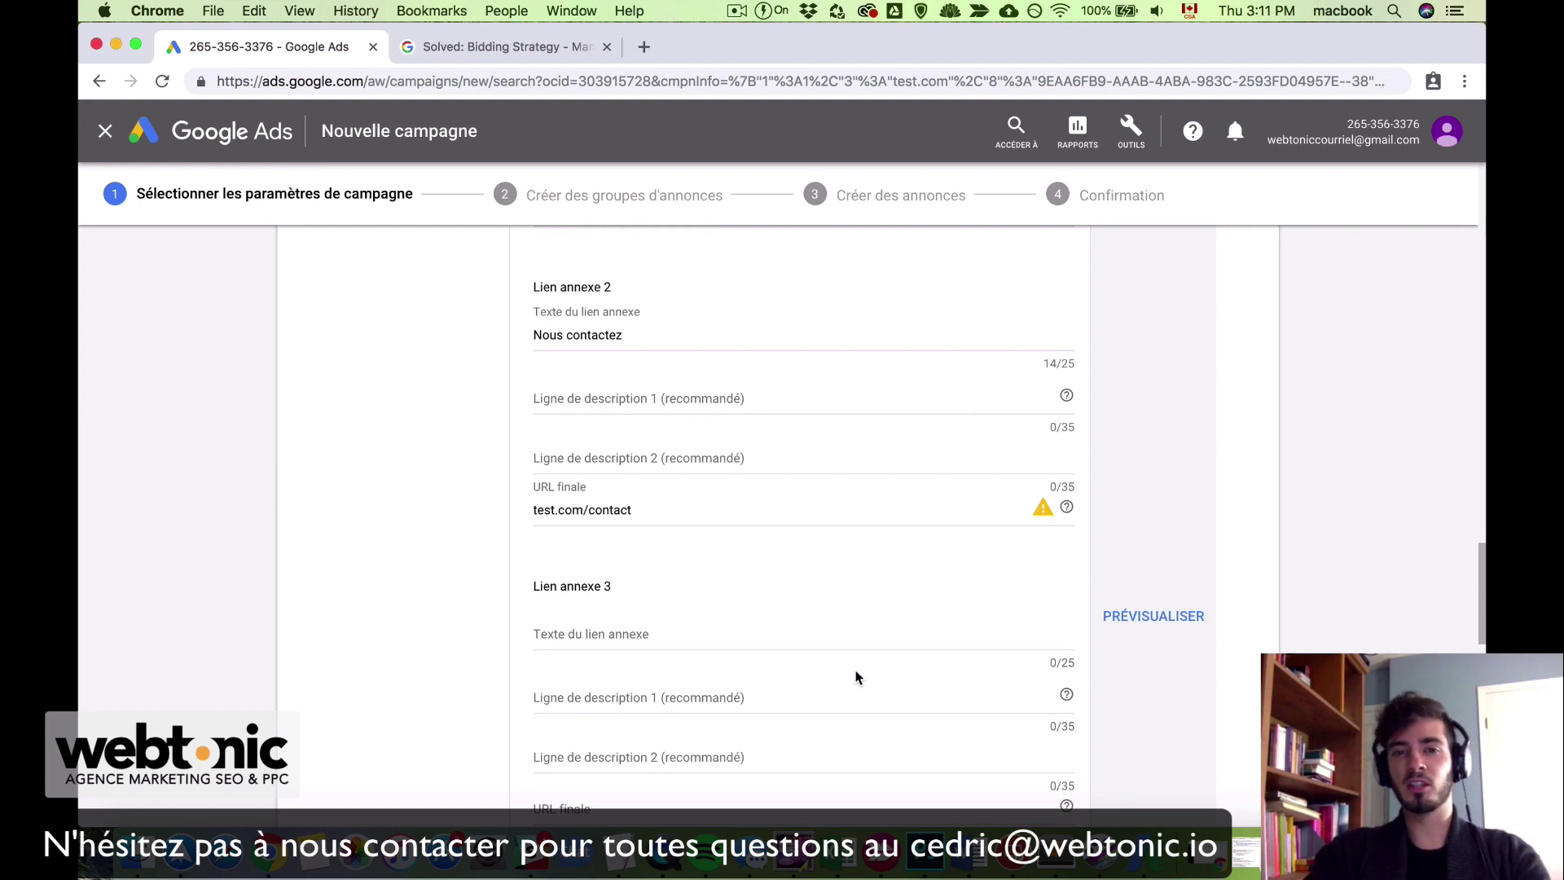
{"action": "scroll", "coordinate": [856, 670], "scroll_direction": "up", "scroll_amount": 5}
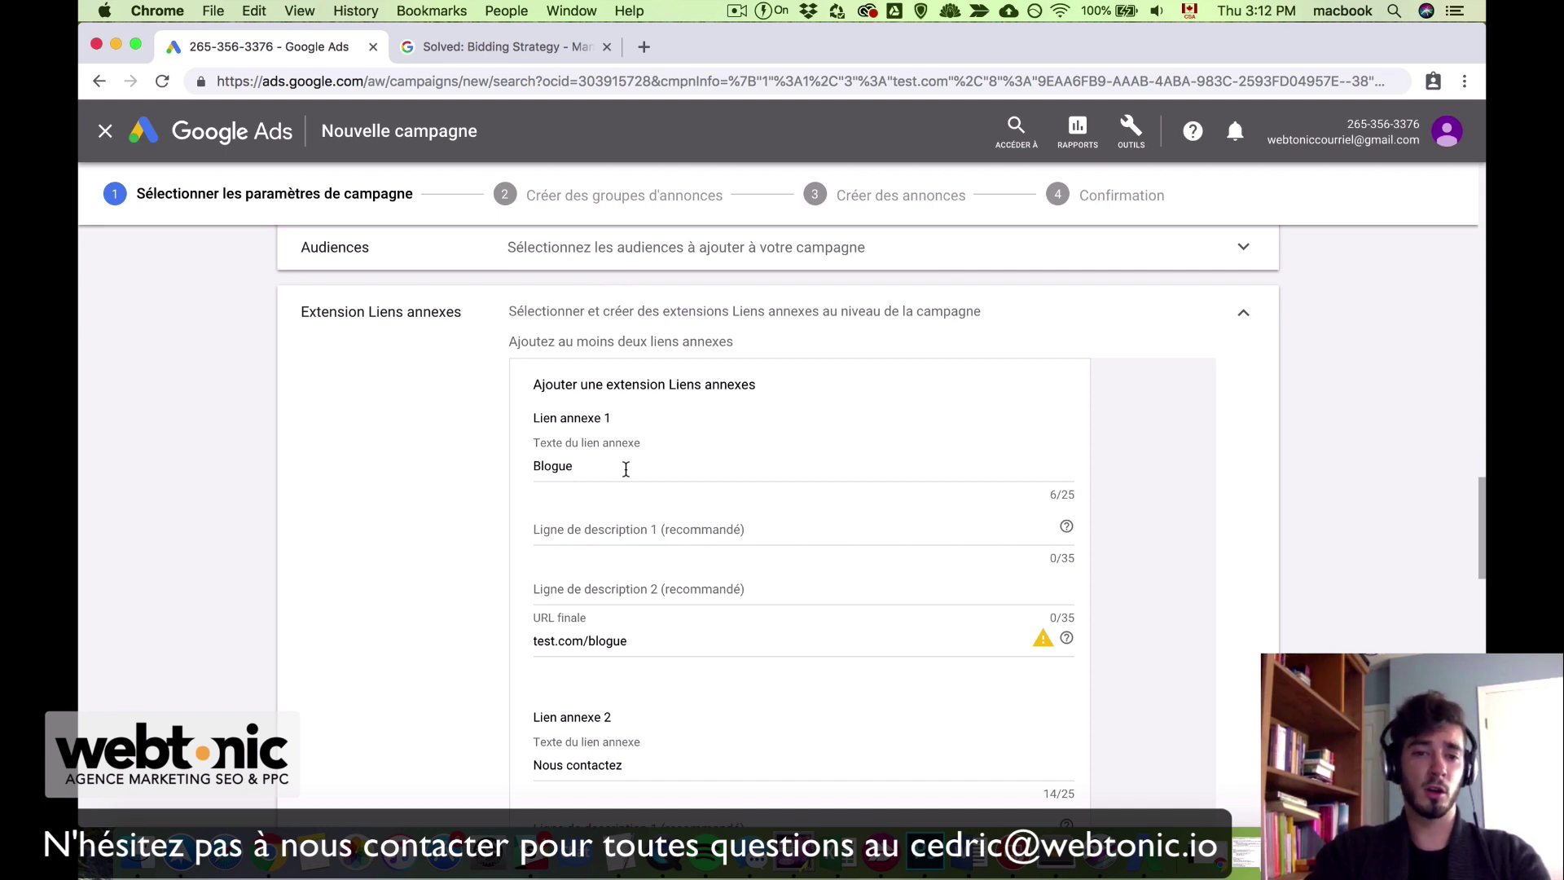
{"action": "scroll", "coordinate": [626, 469], "scroll_direction": "down", "scroll_amount": 5}
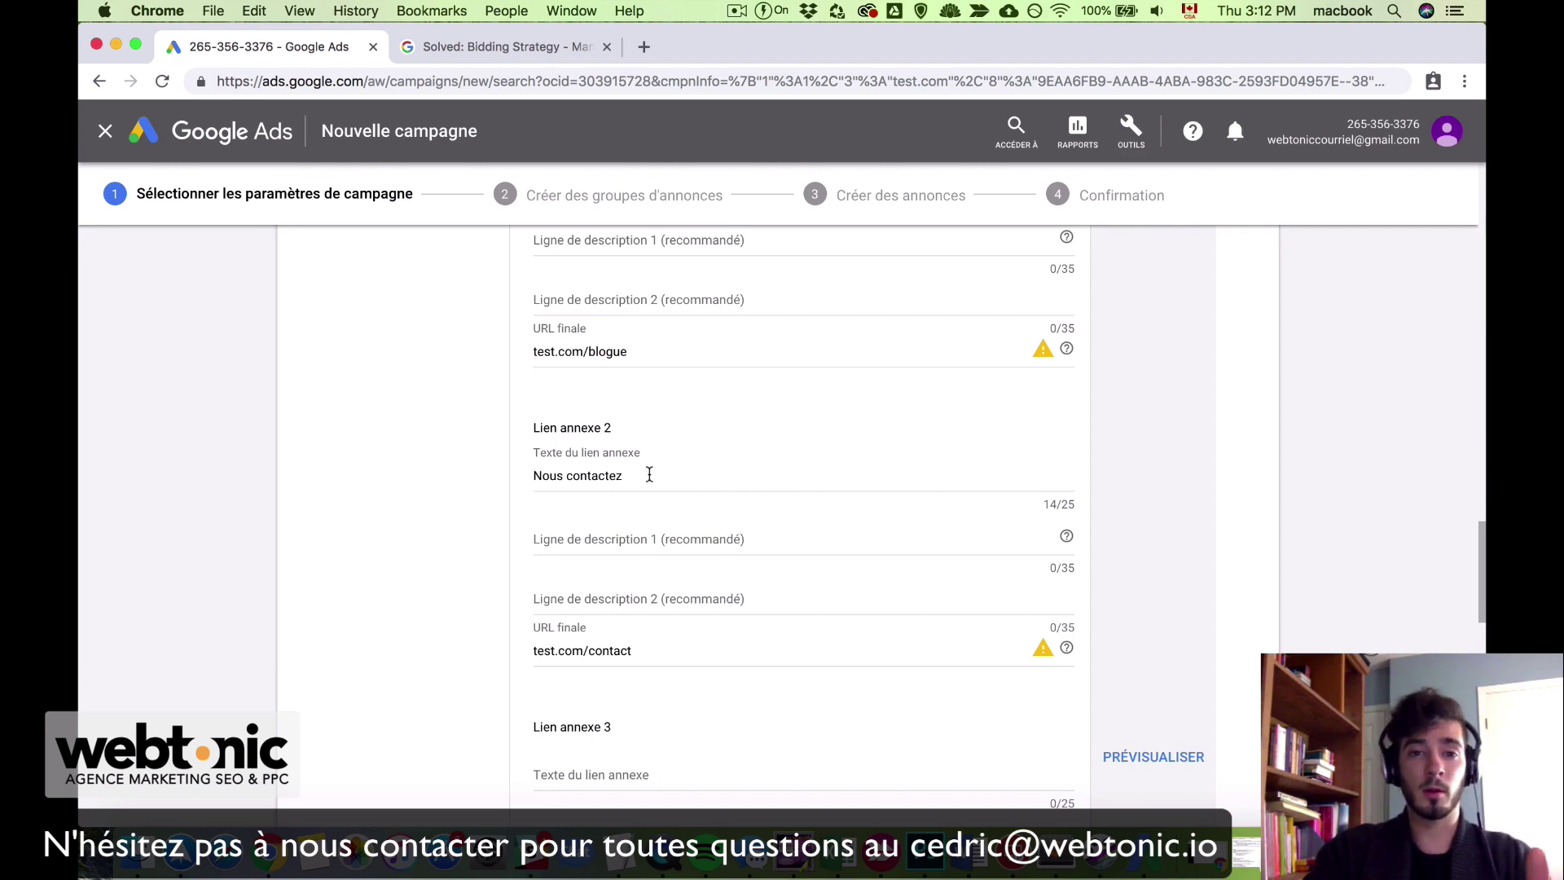
{"action": "scroll", "coordinate": [649, 475], "scroll_direction": "down", "scroll_amount": 10}
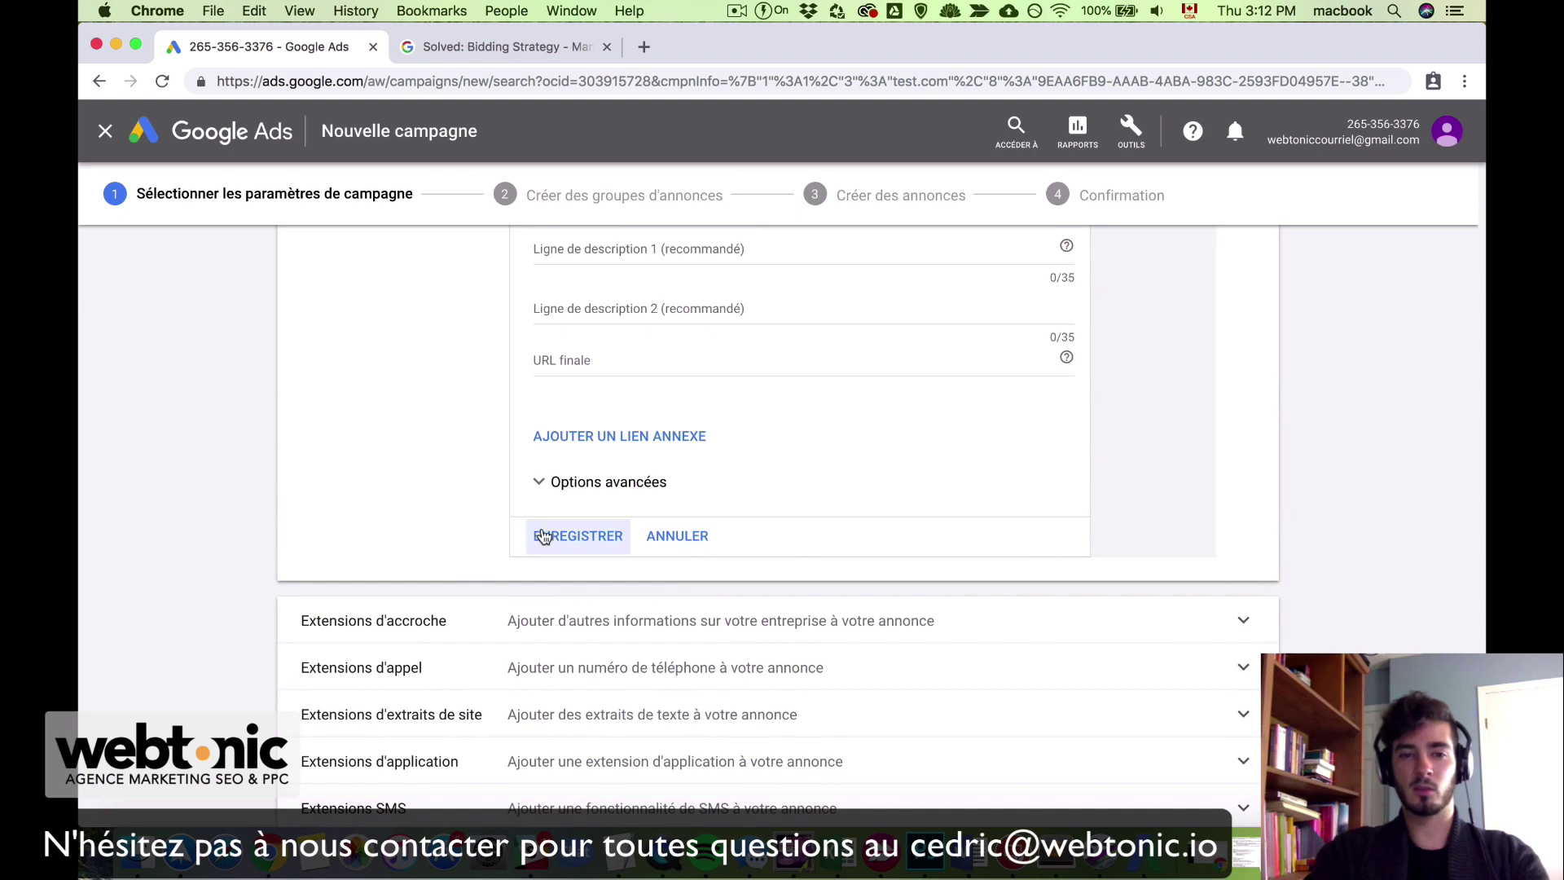
Step: Discard the unfinished sitelink form, collapse sitelinks, and expand Extensions d'accroche
{"action": "left_click", "coordinate": [676, 542]}
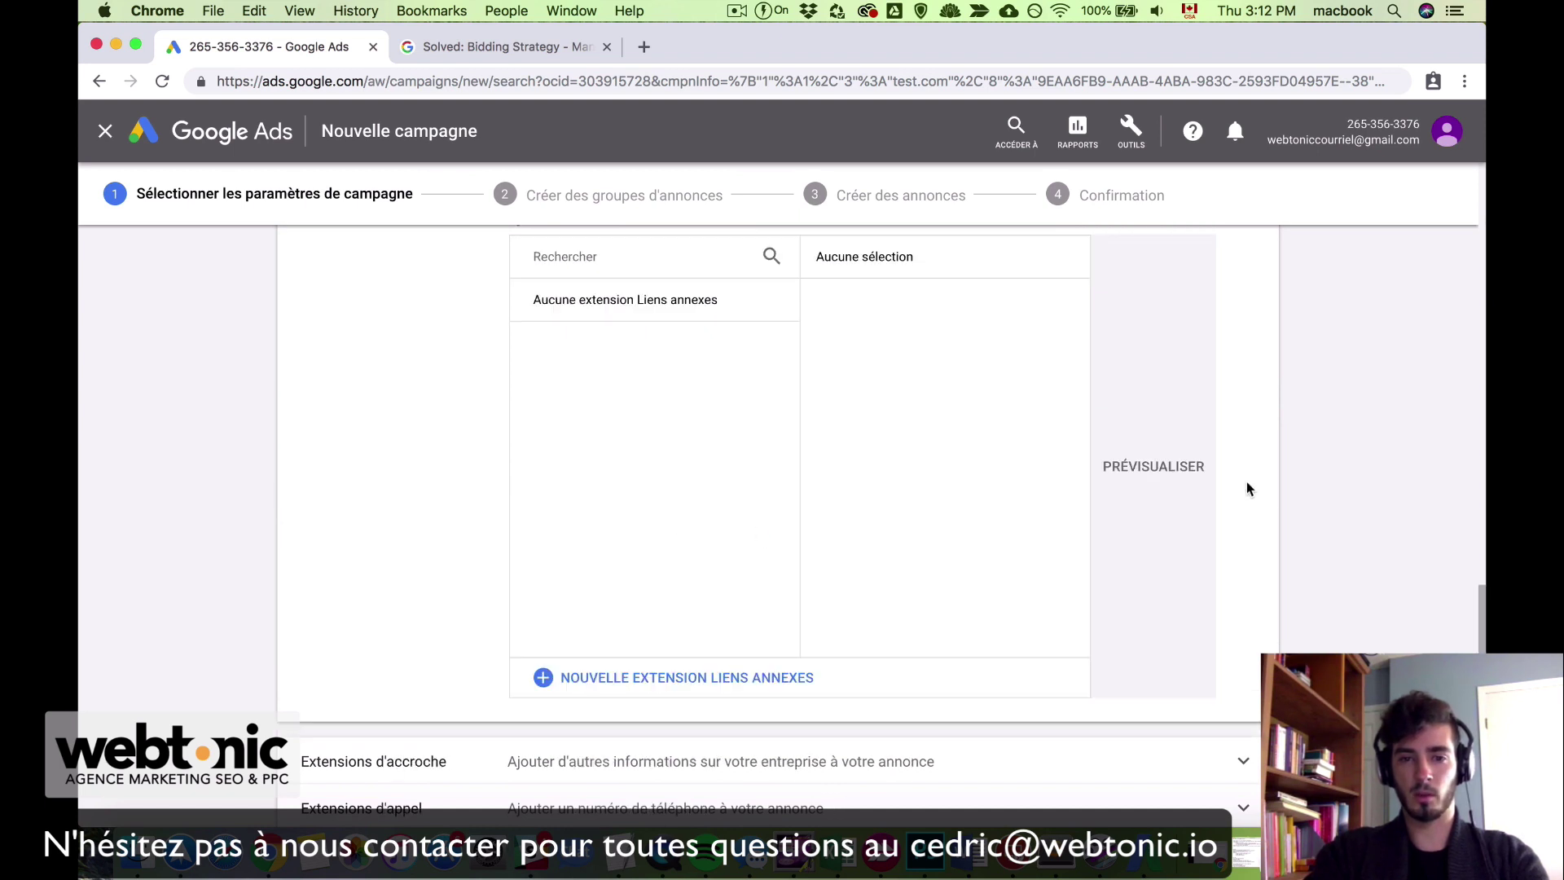
{"action": "scroll", "coordinate": [1247, 481], "scroll_direction": "up", "scroll_amount": 3}
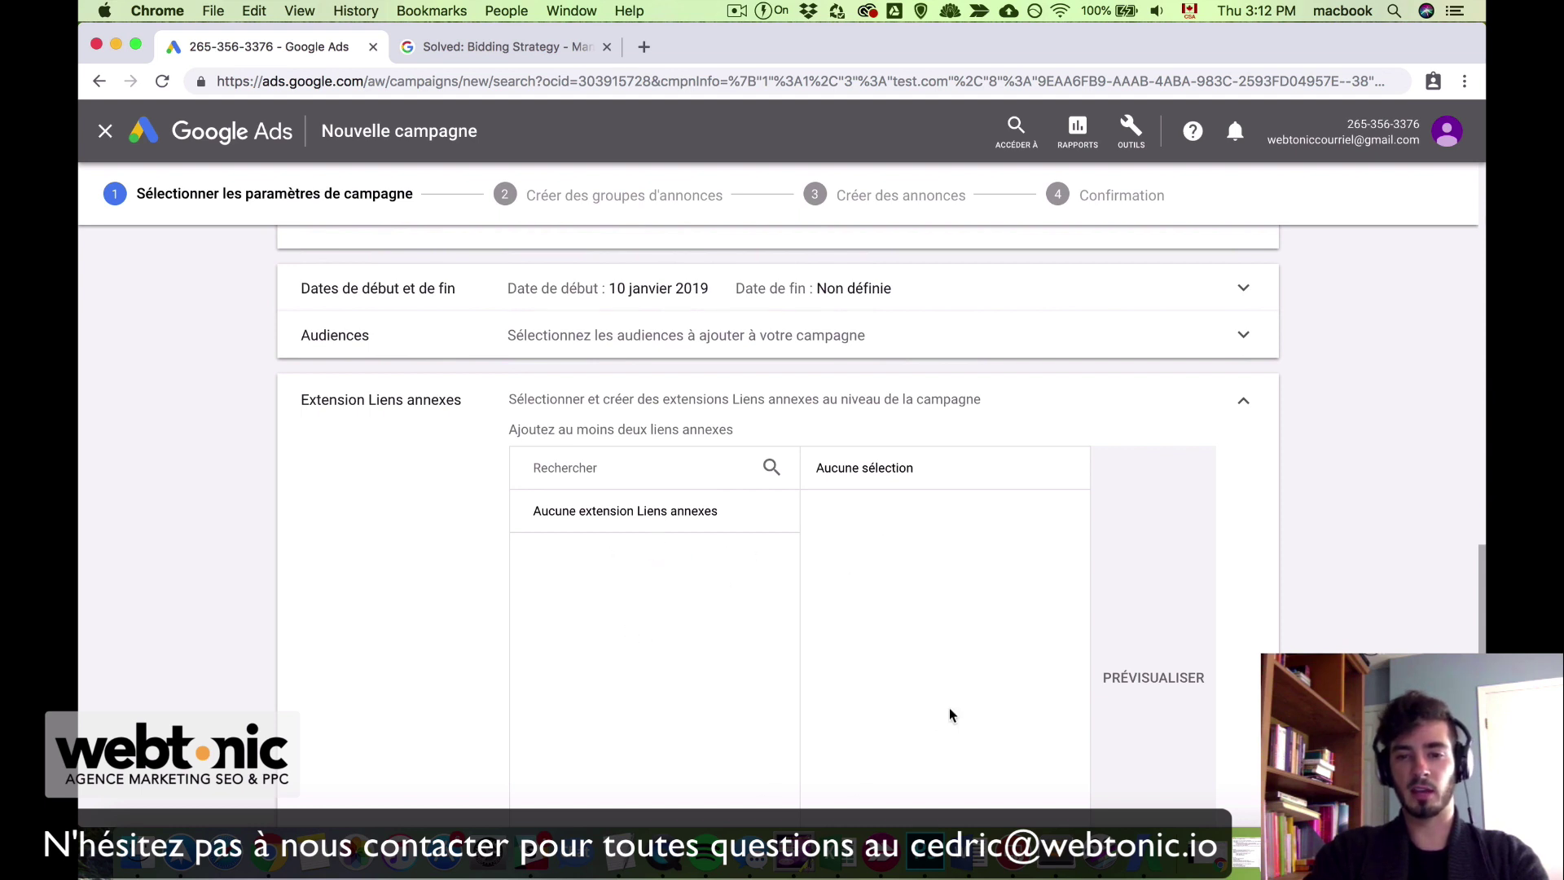
{"action": "left_click", "coordinate": [1385, 505]}
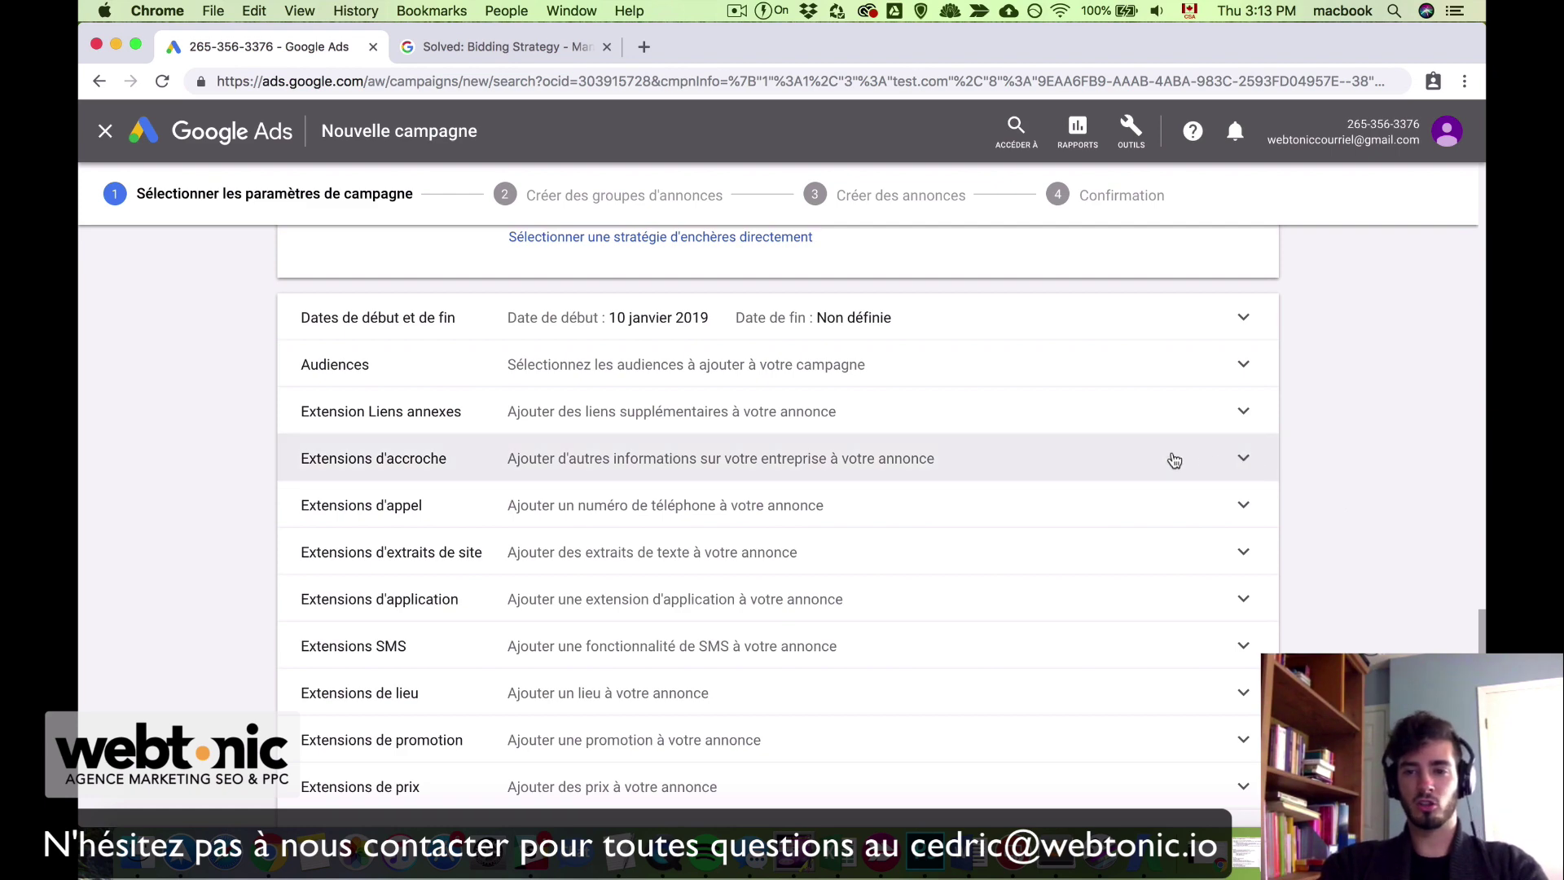
{"action": "left_click", "coordinate": [1216, 462]}
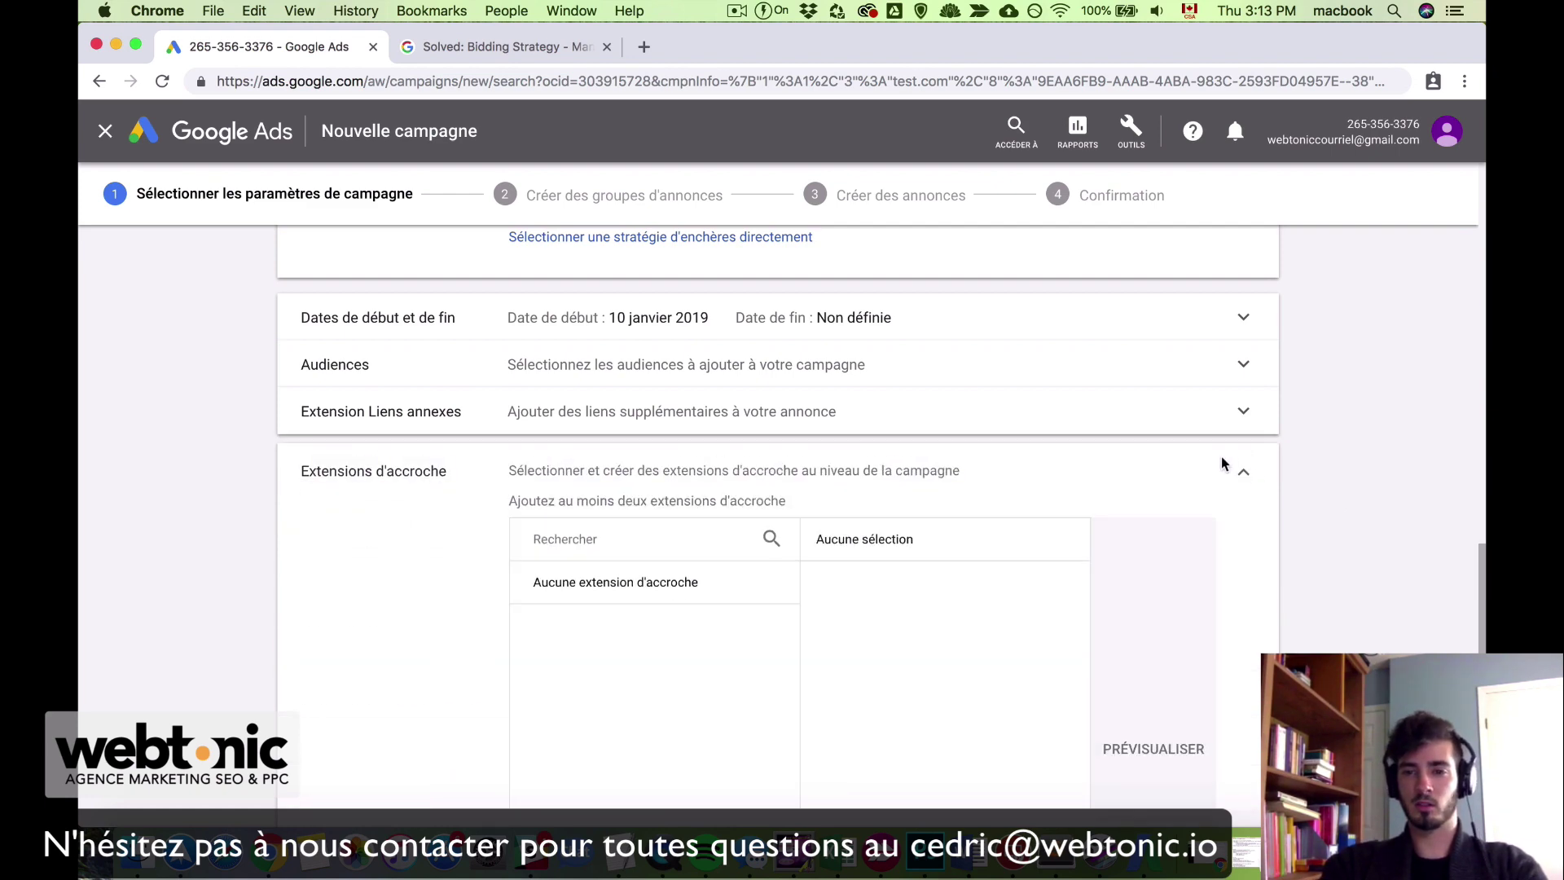
Step: Copy the list of callout ideas from the TextEdit notes back into the campaign page
{"action": "key", "text": "ctrl+Up"}
{"action": "left_click", "coordinate": [1156, 344]}
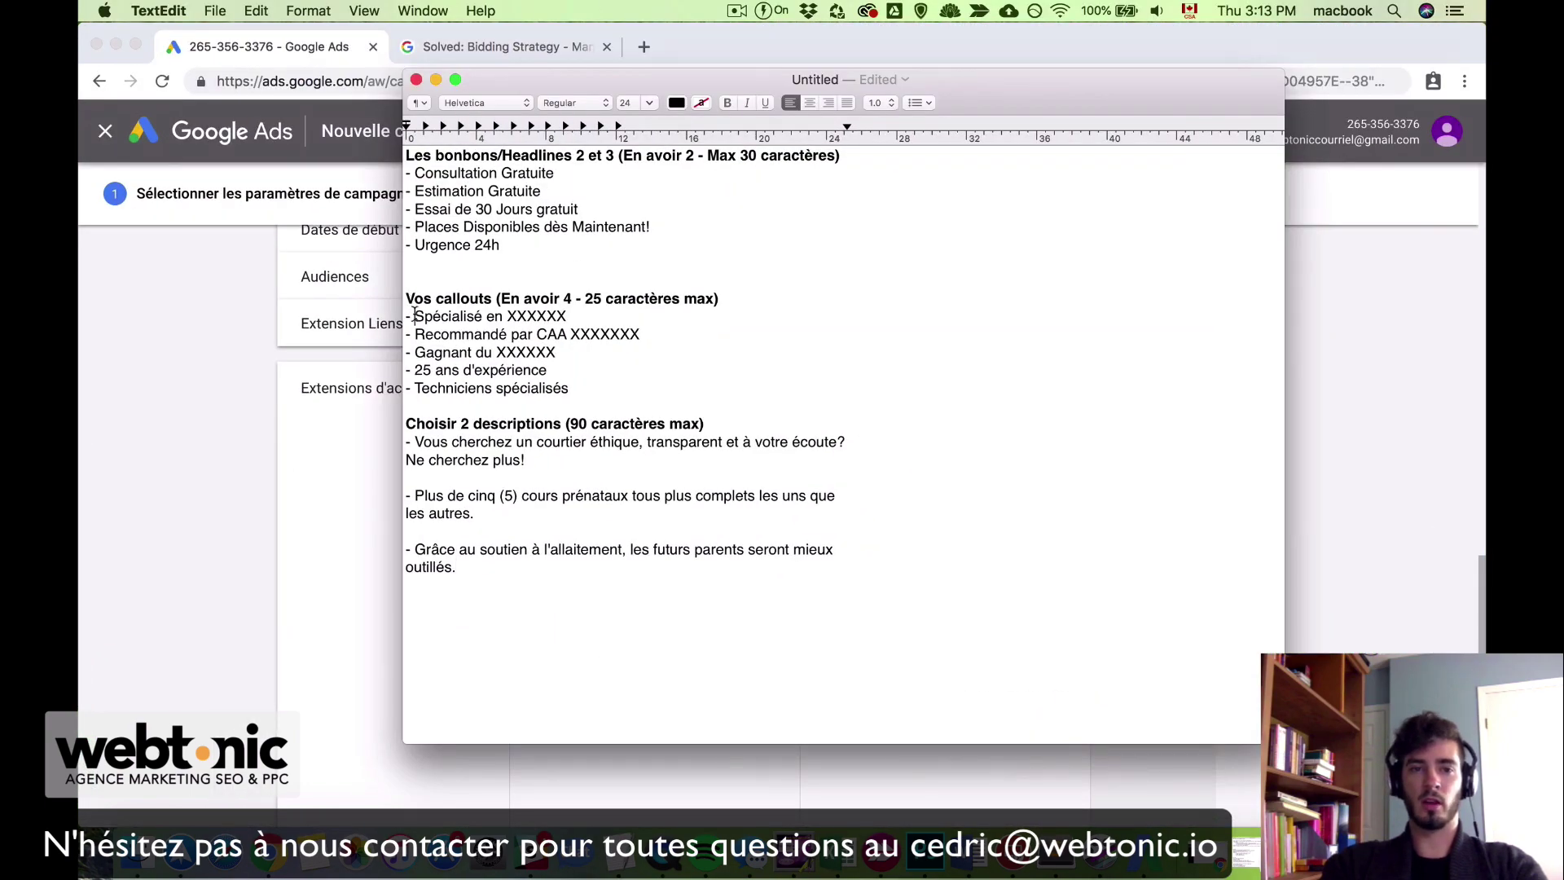
{"action": "left_click_drag", "start_coordinate": [415, 316], "coordinate": [606, 405]}
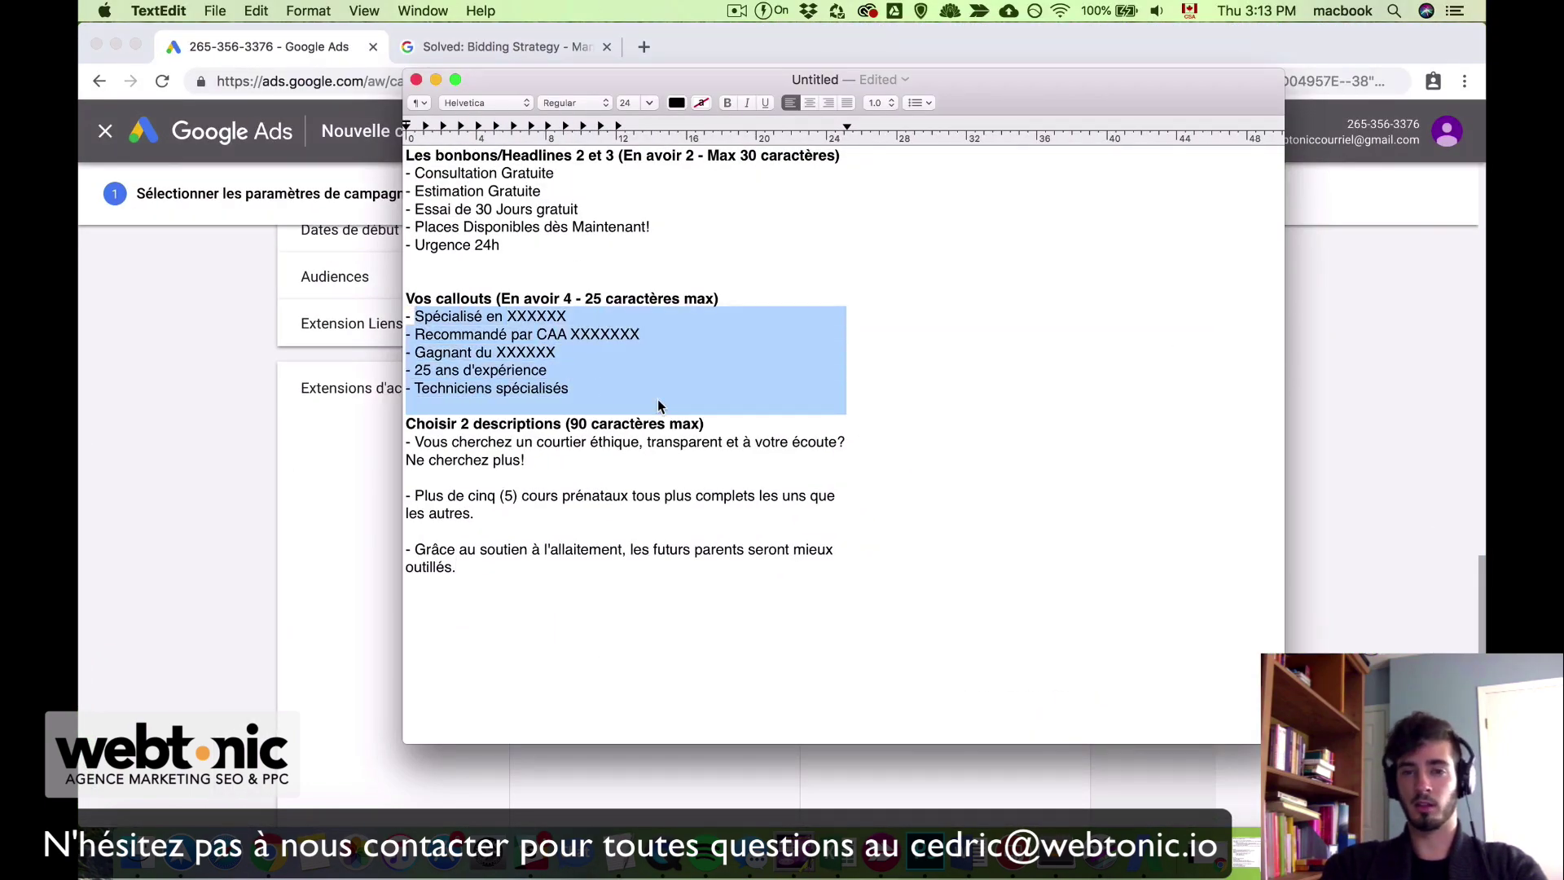
{"action": "left_click", "coordinate": [261, 605]}
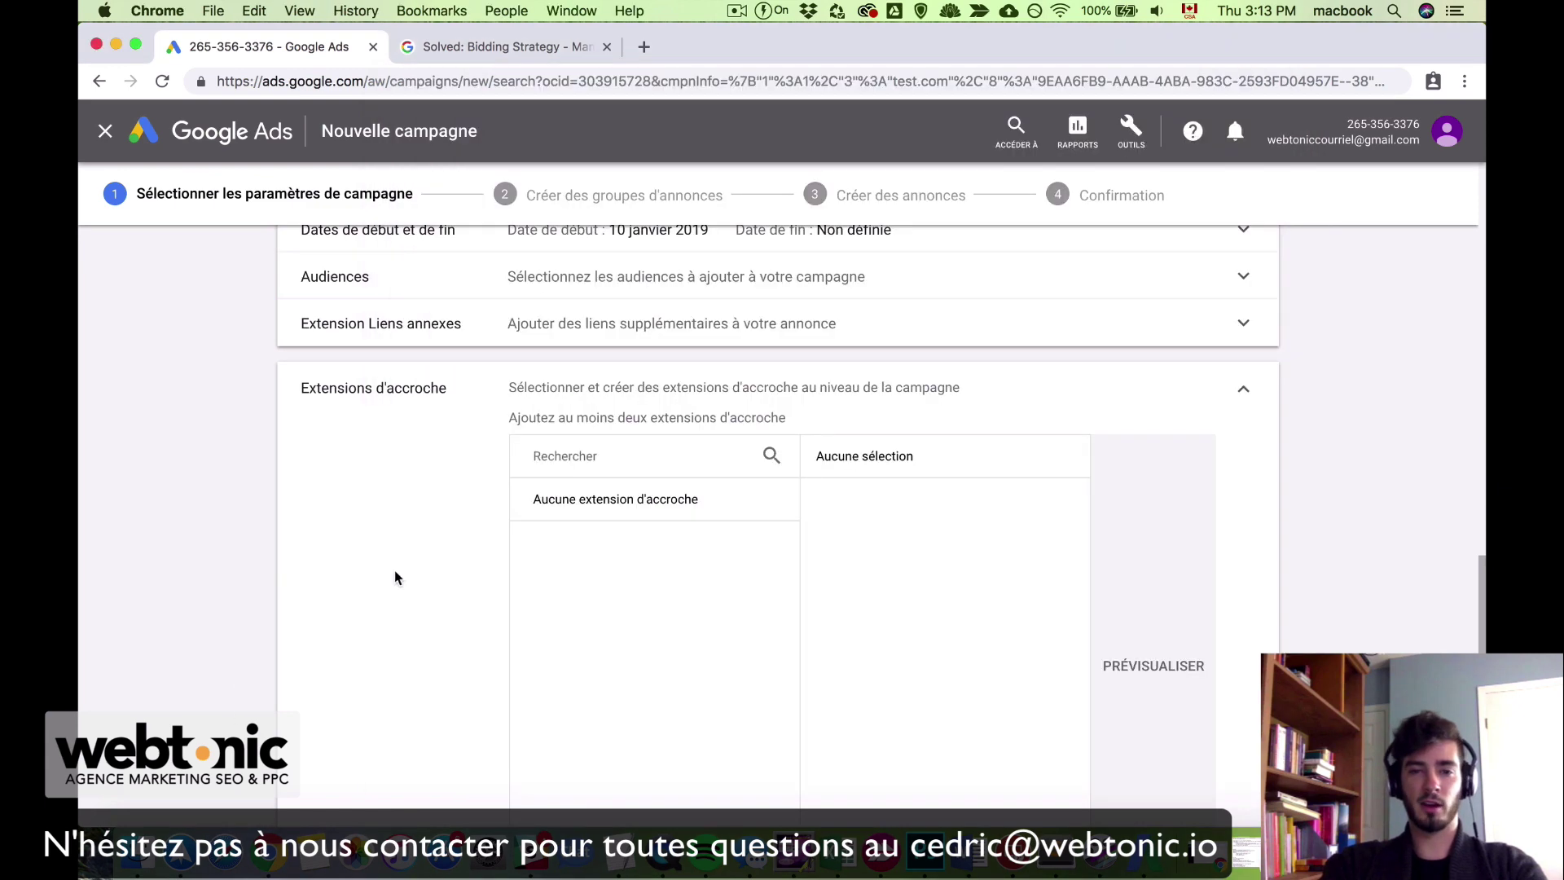
Step: Create and save callouts 'Specialisé résidentiel' and 'Recommandé par CAA', leaving both ticked
{"action": "scroll", "coordinate": [1016, 660], "scroll_direction": "down", "scroll_amount": 5}
{"action": "left_click", "coordinate": [662, 464]}
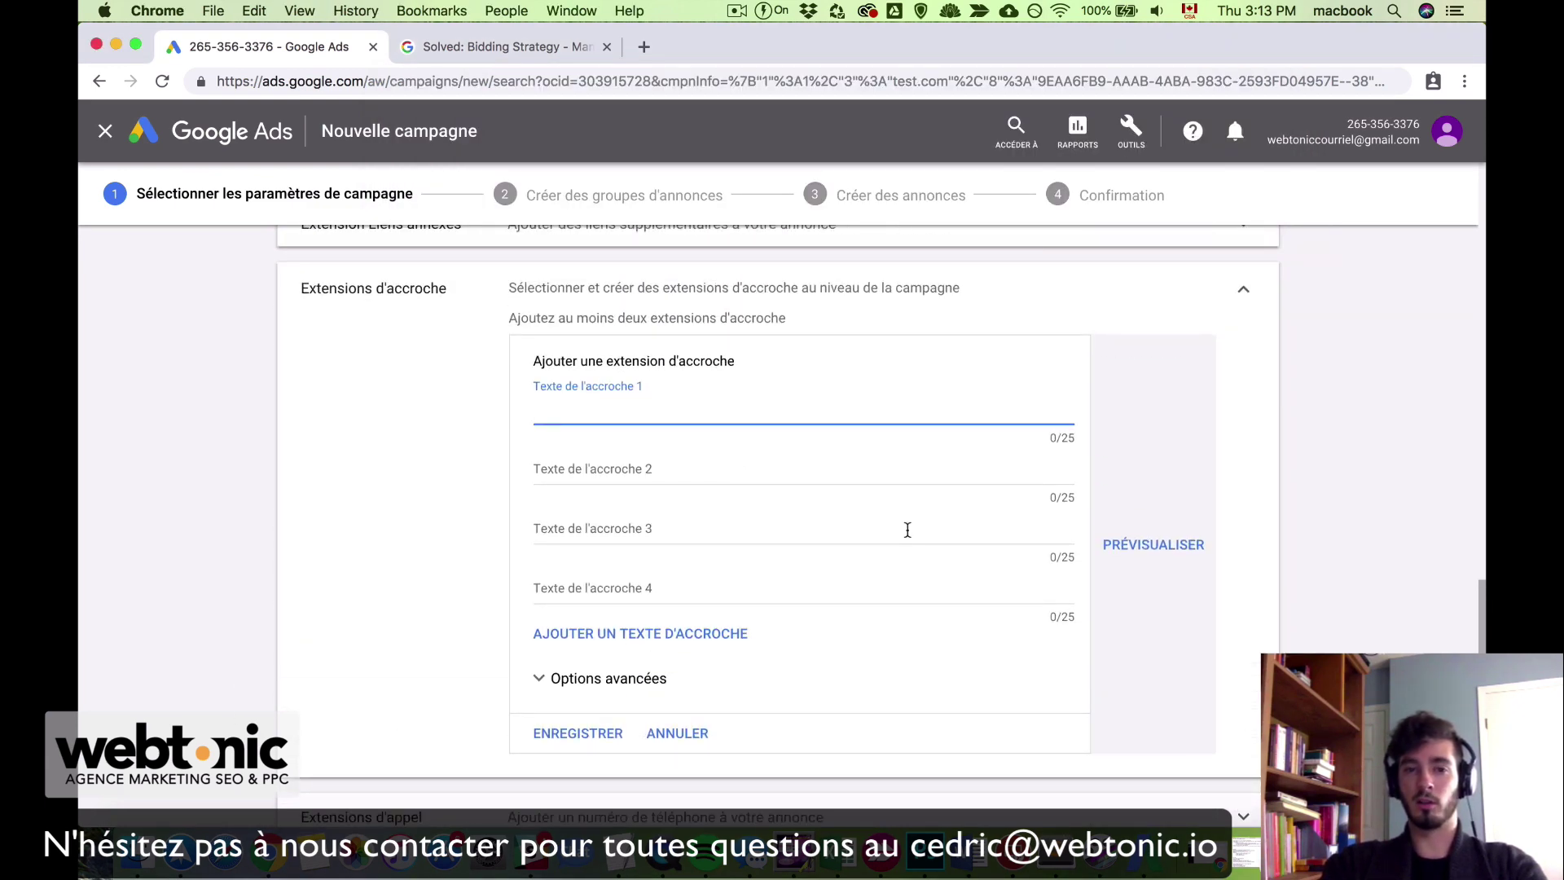
{"action": "type", "text": "Spe"}
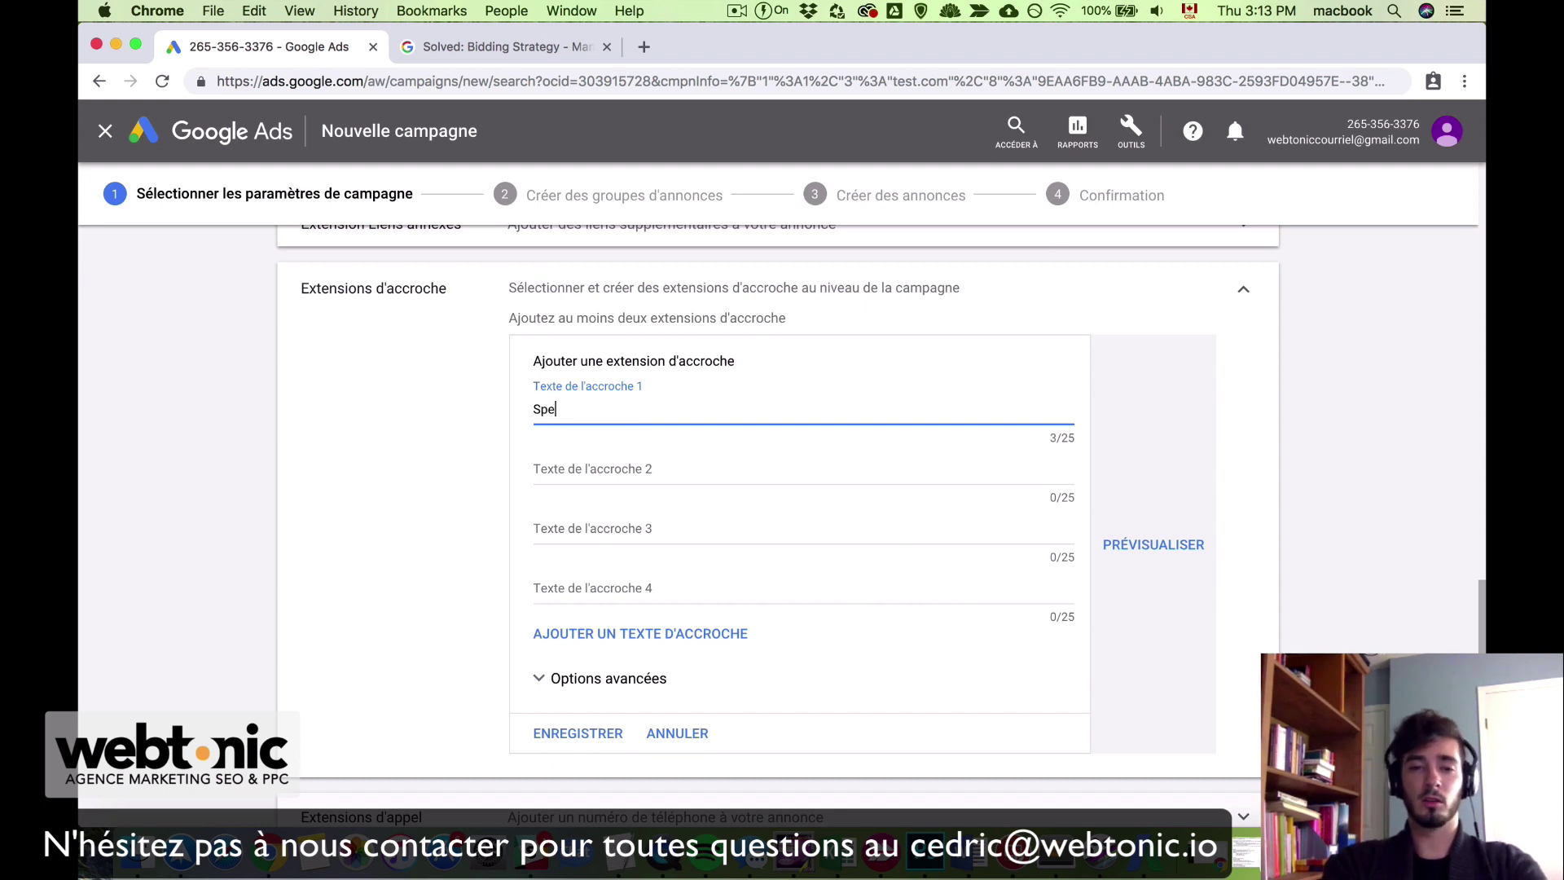
{"action": "type", "text": "c"}
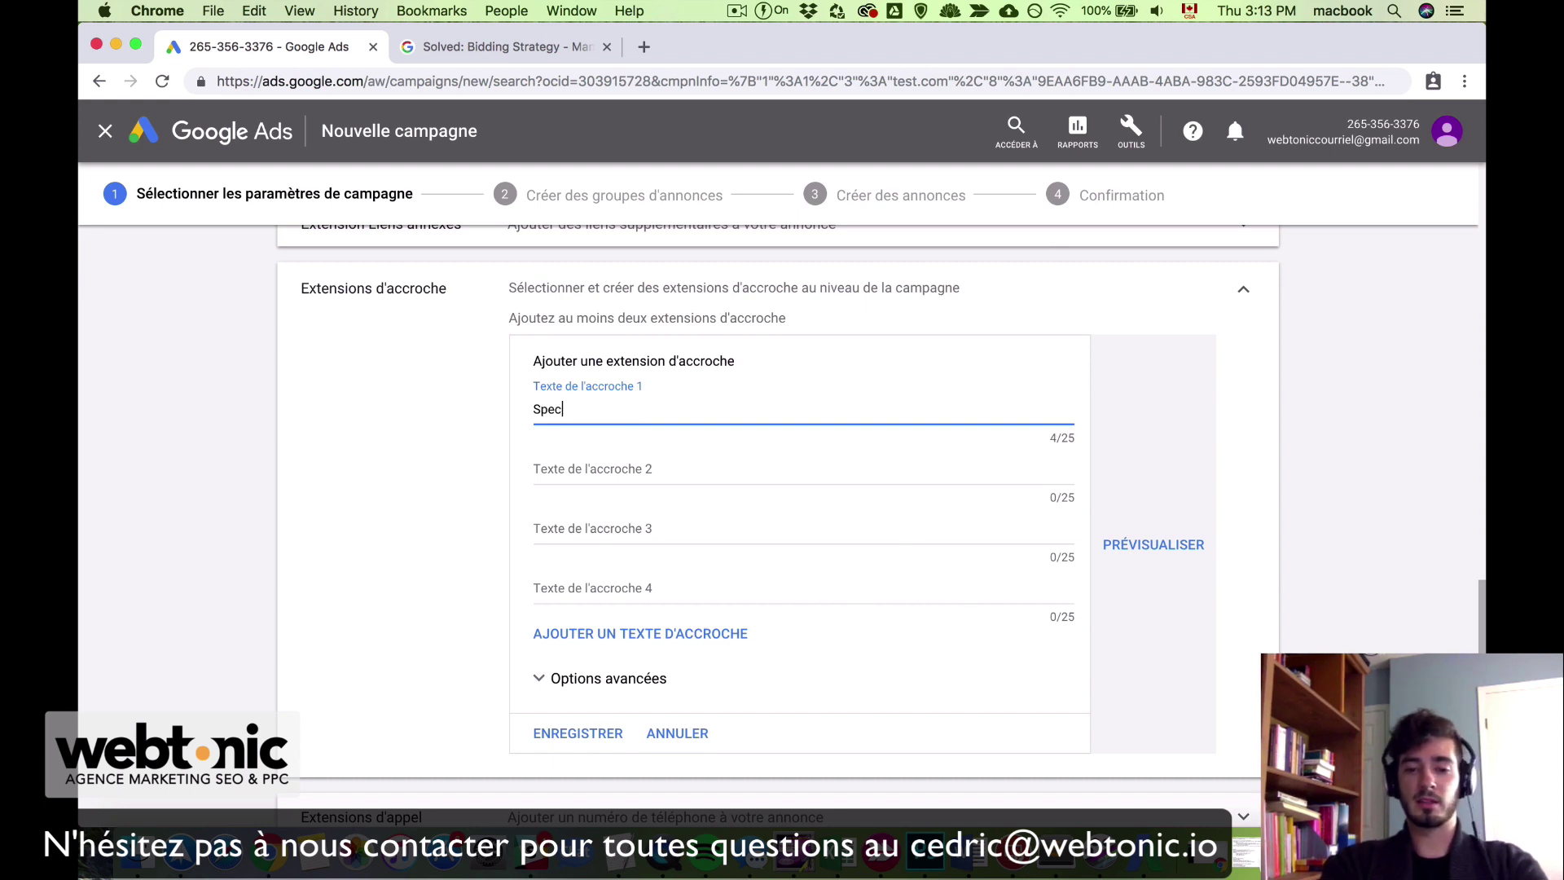
{"action": "type", "text": "ialisé"}
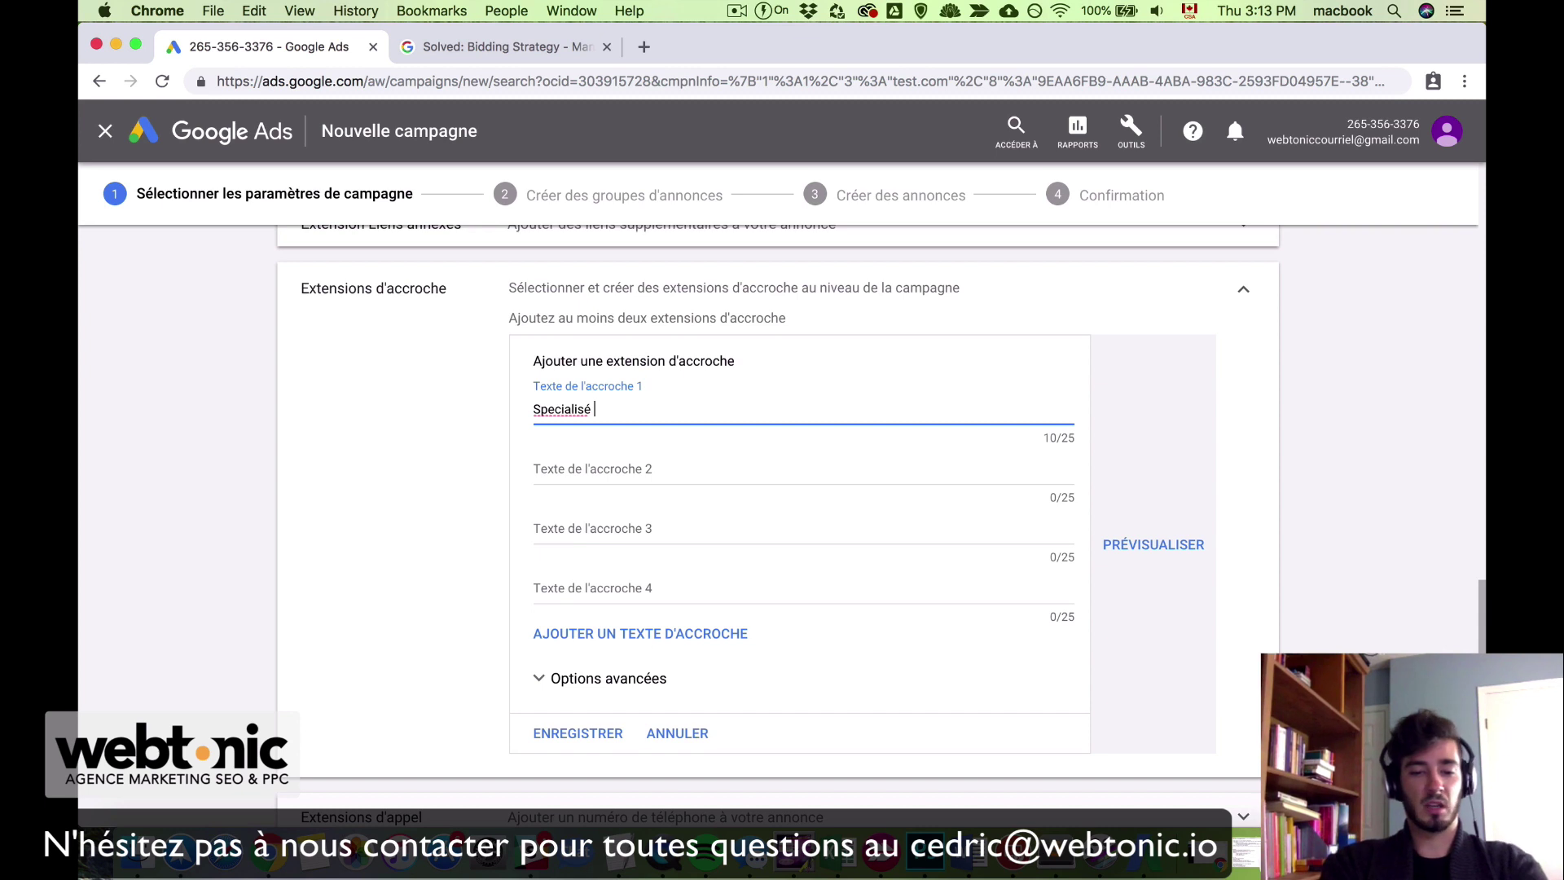
{"action": "type", "text": " résidentiel"}
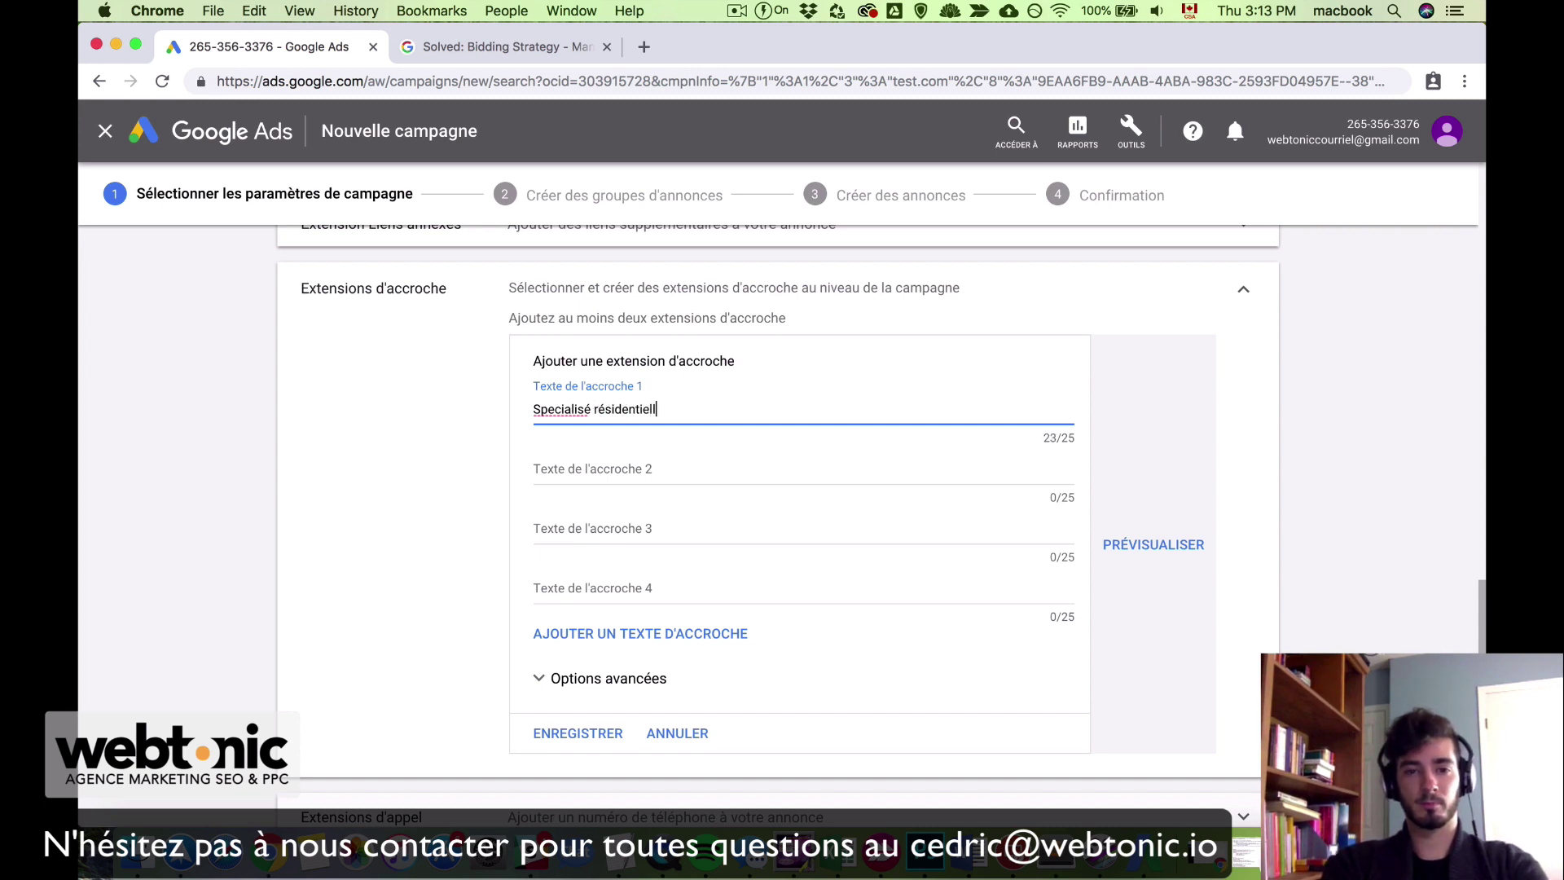
{"action": "type", "text": "l"}
{"action": "key", "text": "BackSpace"}
{"action": "key", "text": "Tab"}
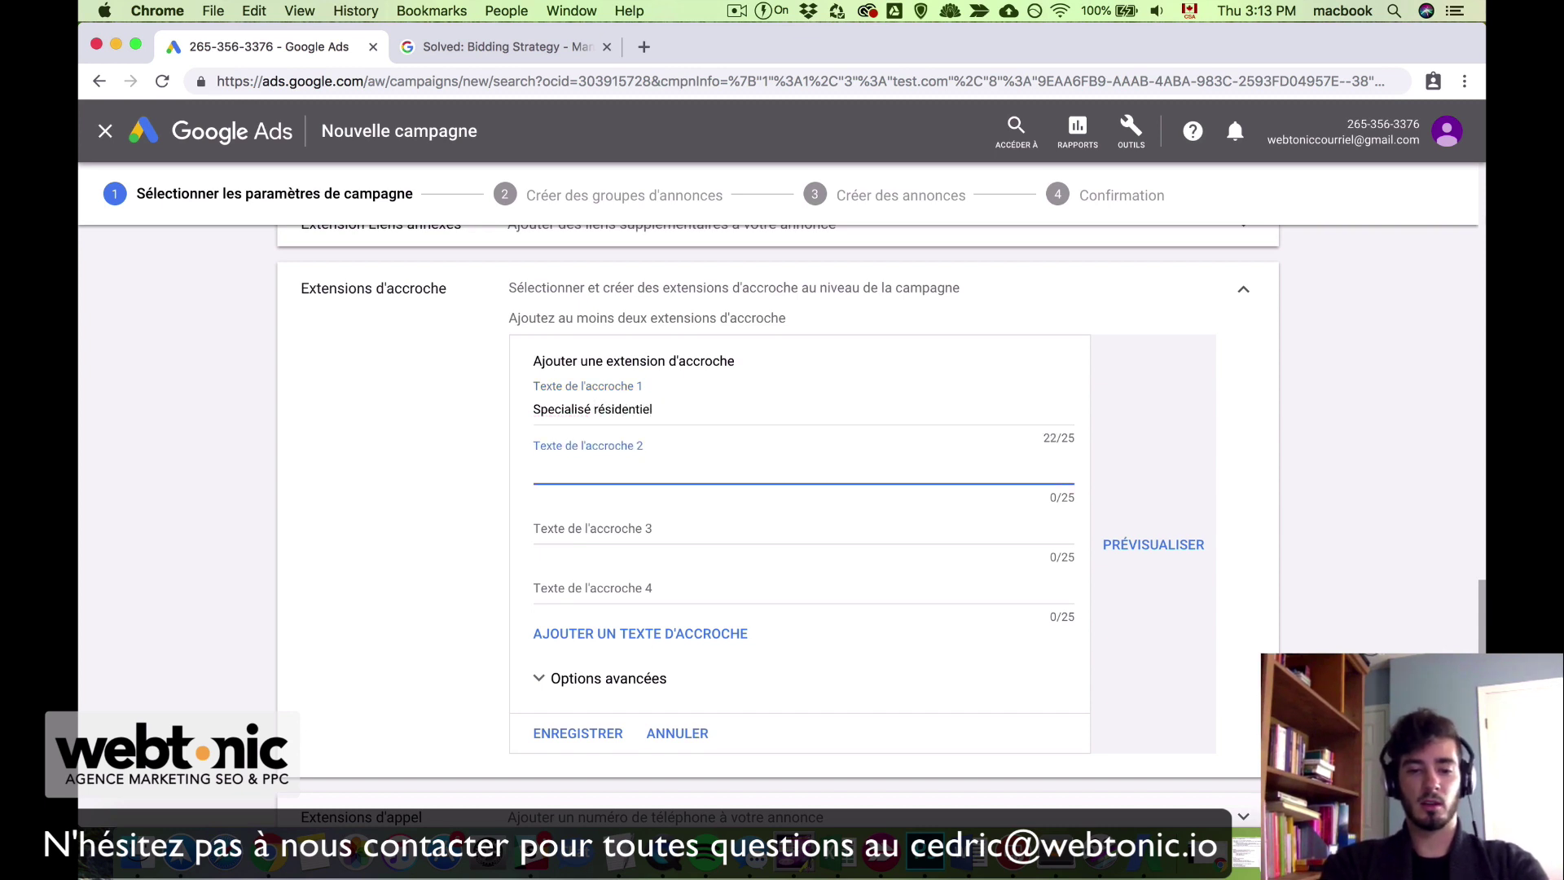
{"action": "type", "text": "Recomman"}
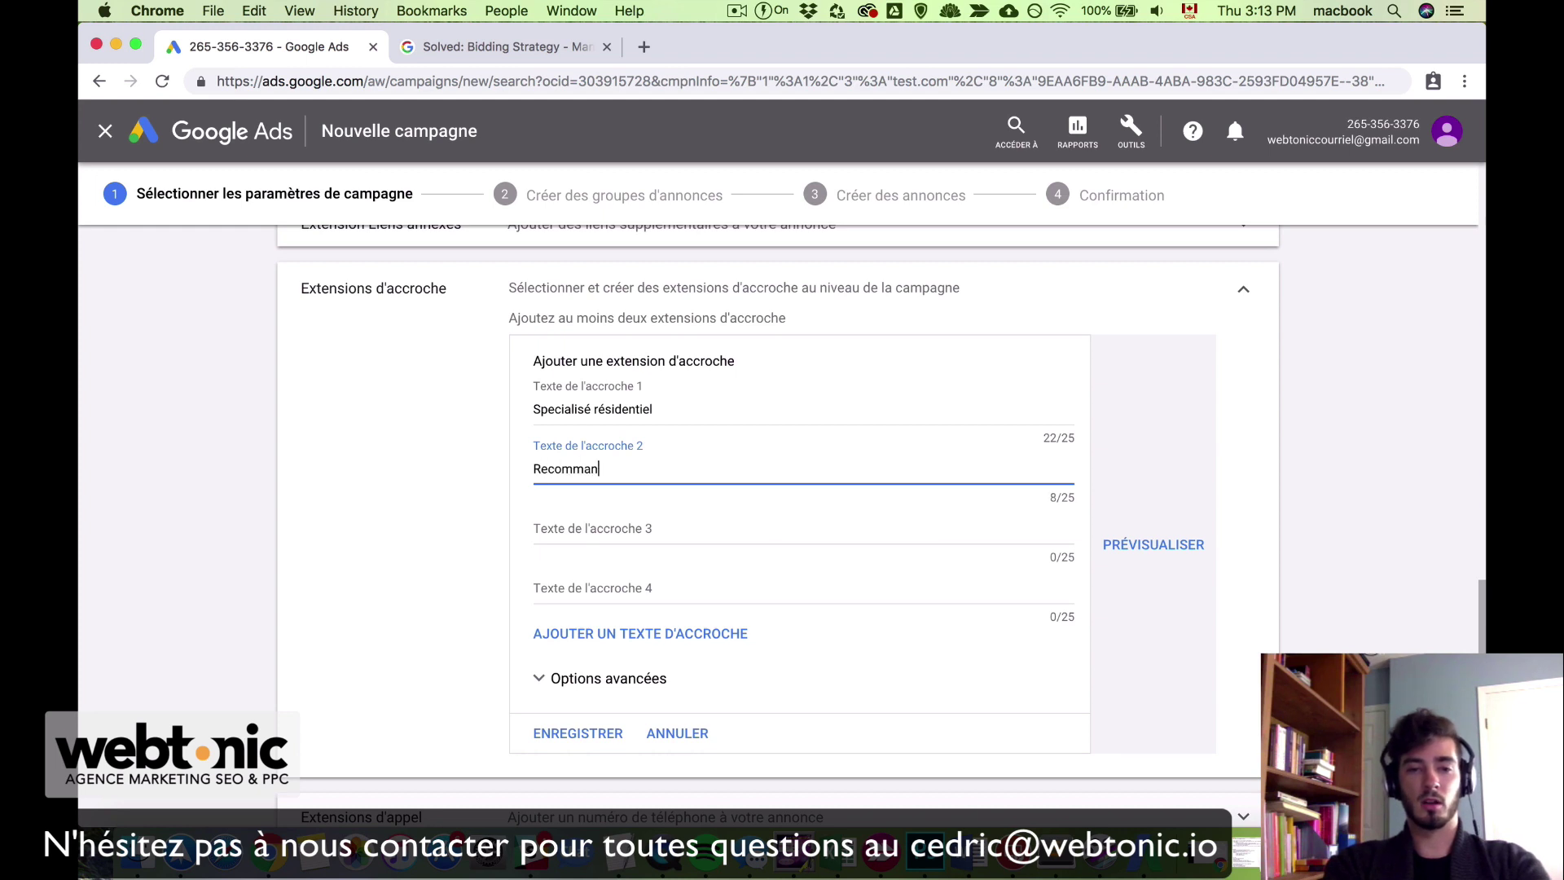
{"action": "type", "text": "dé par CAA"}
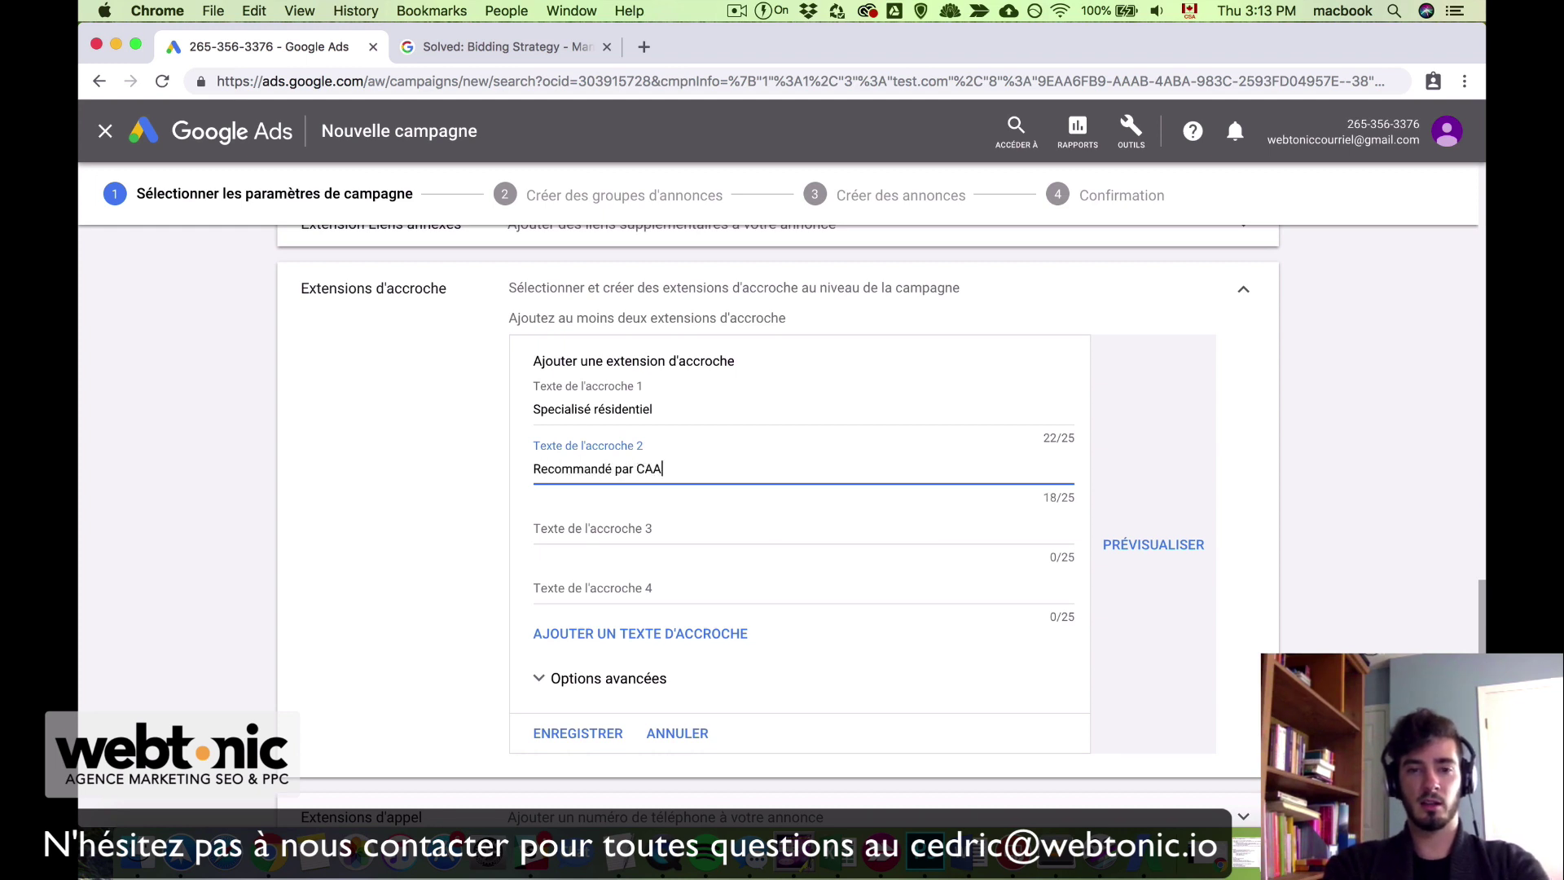
{"action": "left_click", "coordinate": [591, 733]}
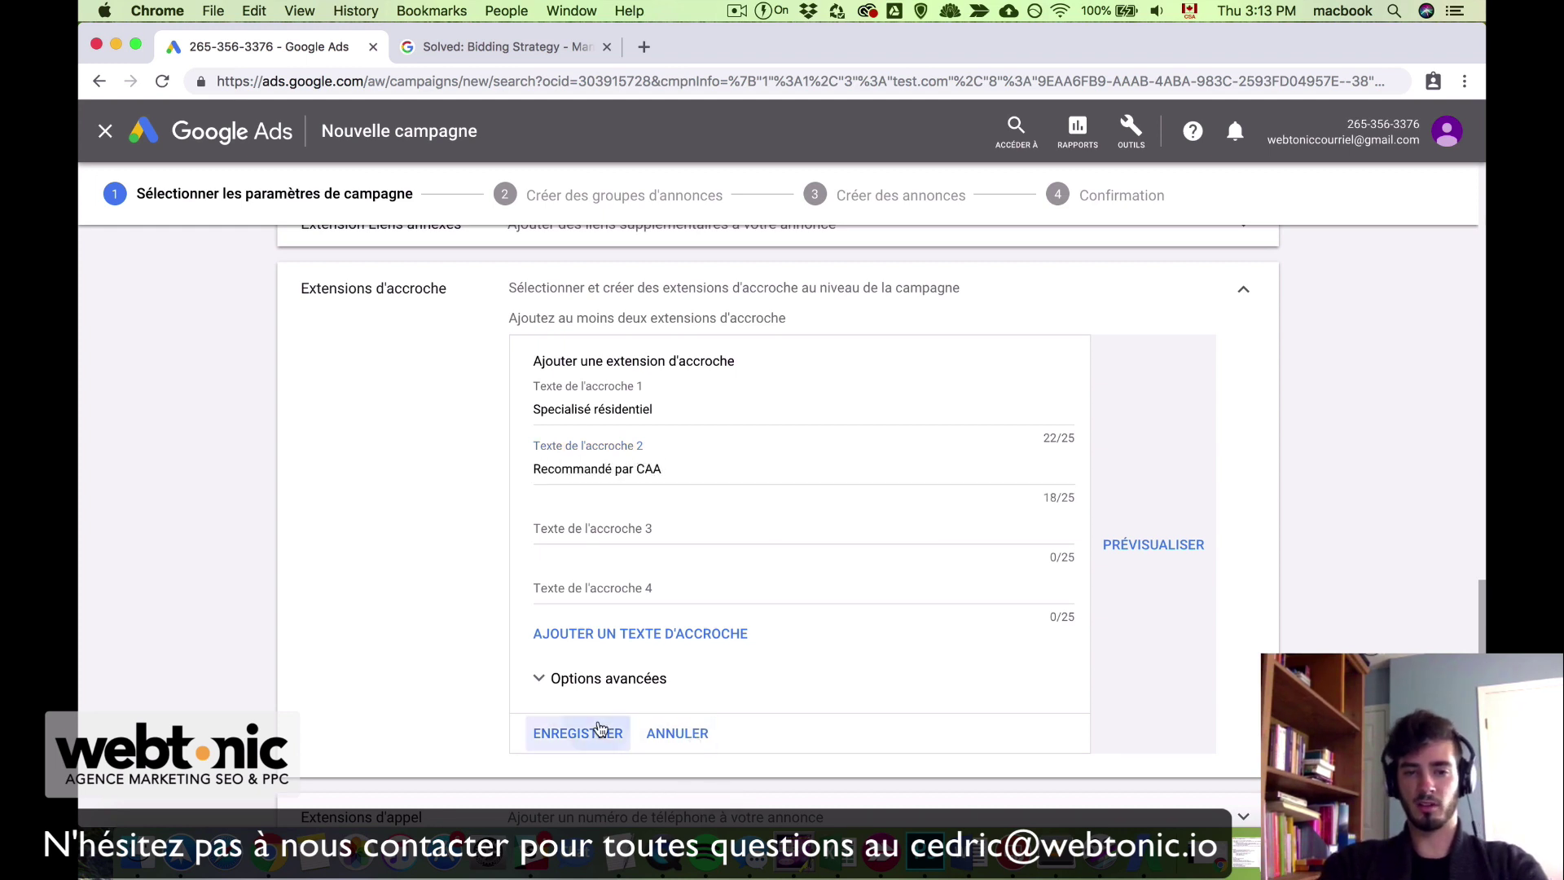
{"action": "scroll", "coordinate": [792, 444], "scroll_direction": "up", "scroll_amount": 3}
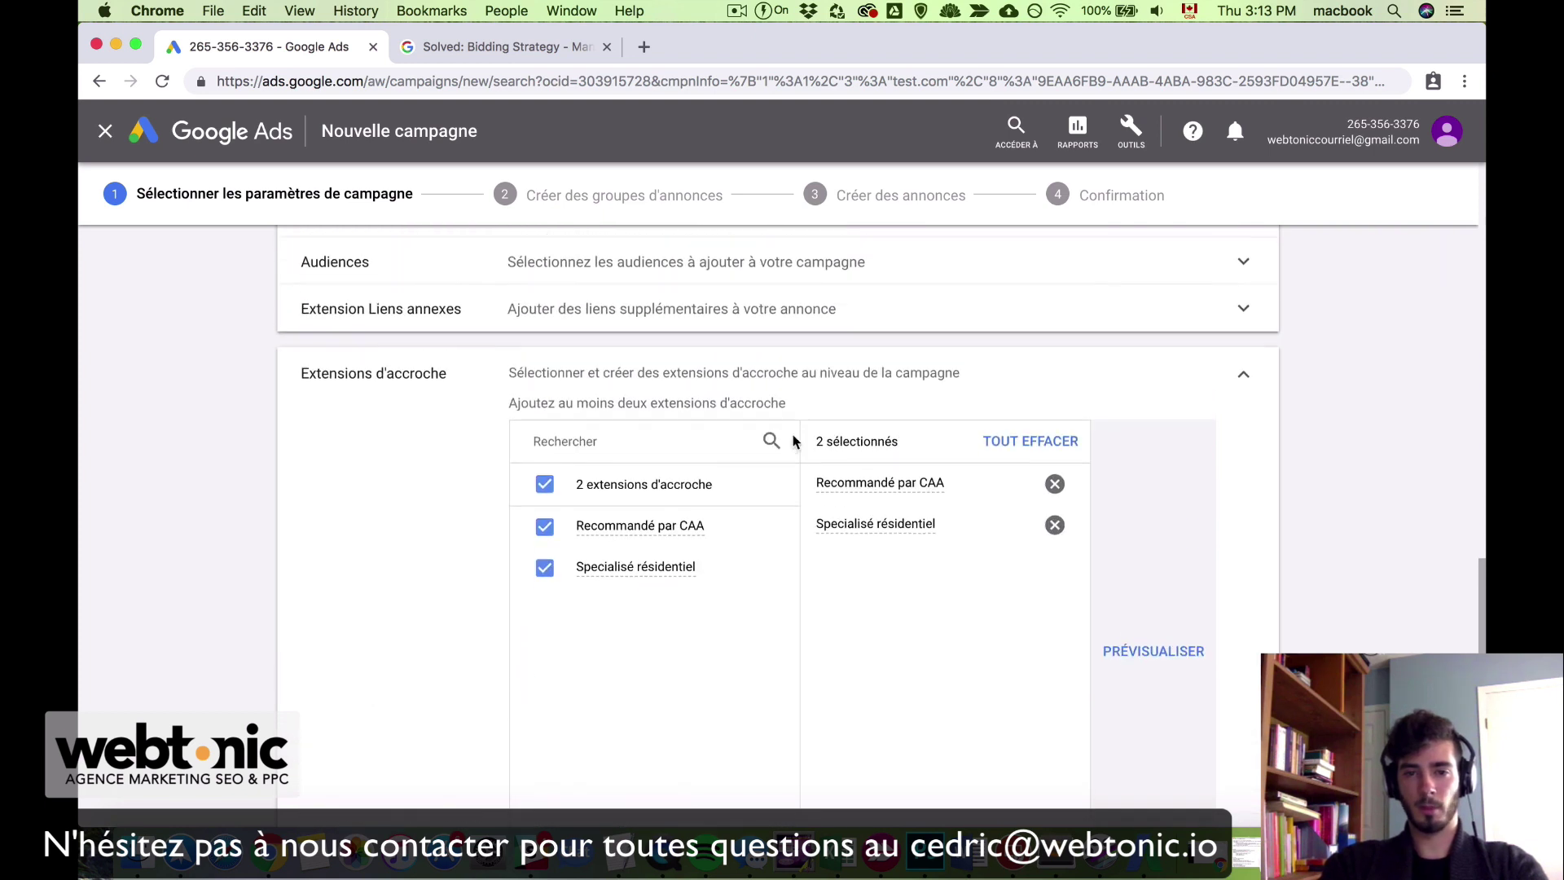
{"action": "left_click", "coordinate": [544, 534]}
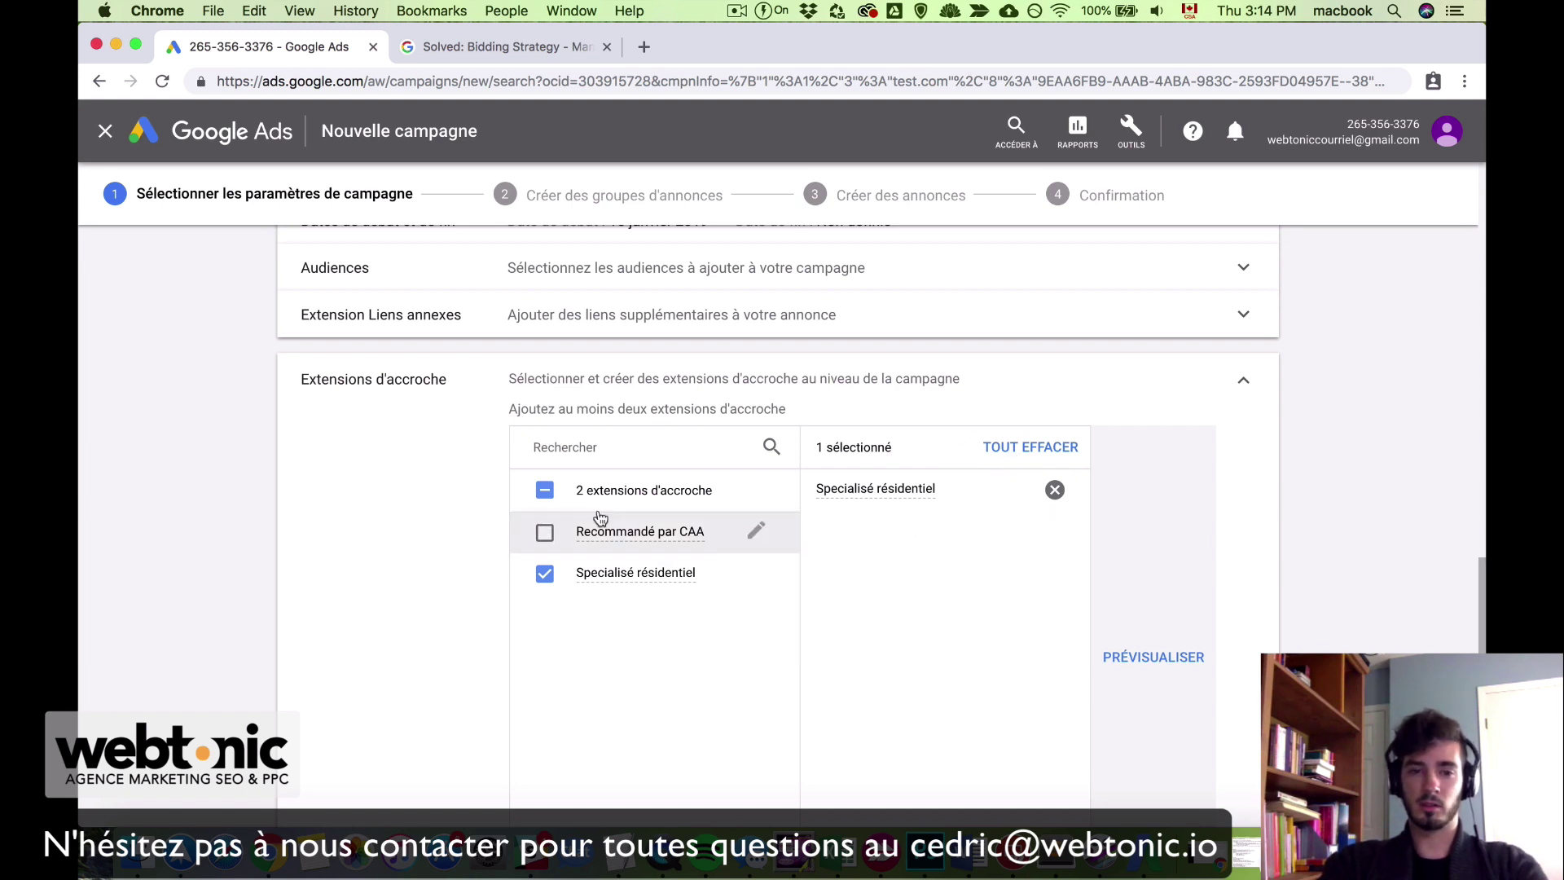
{"action": "left_click", "coordinate": [545, 534]}
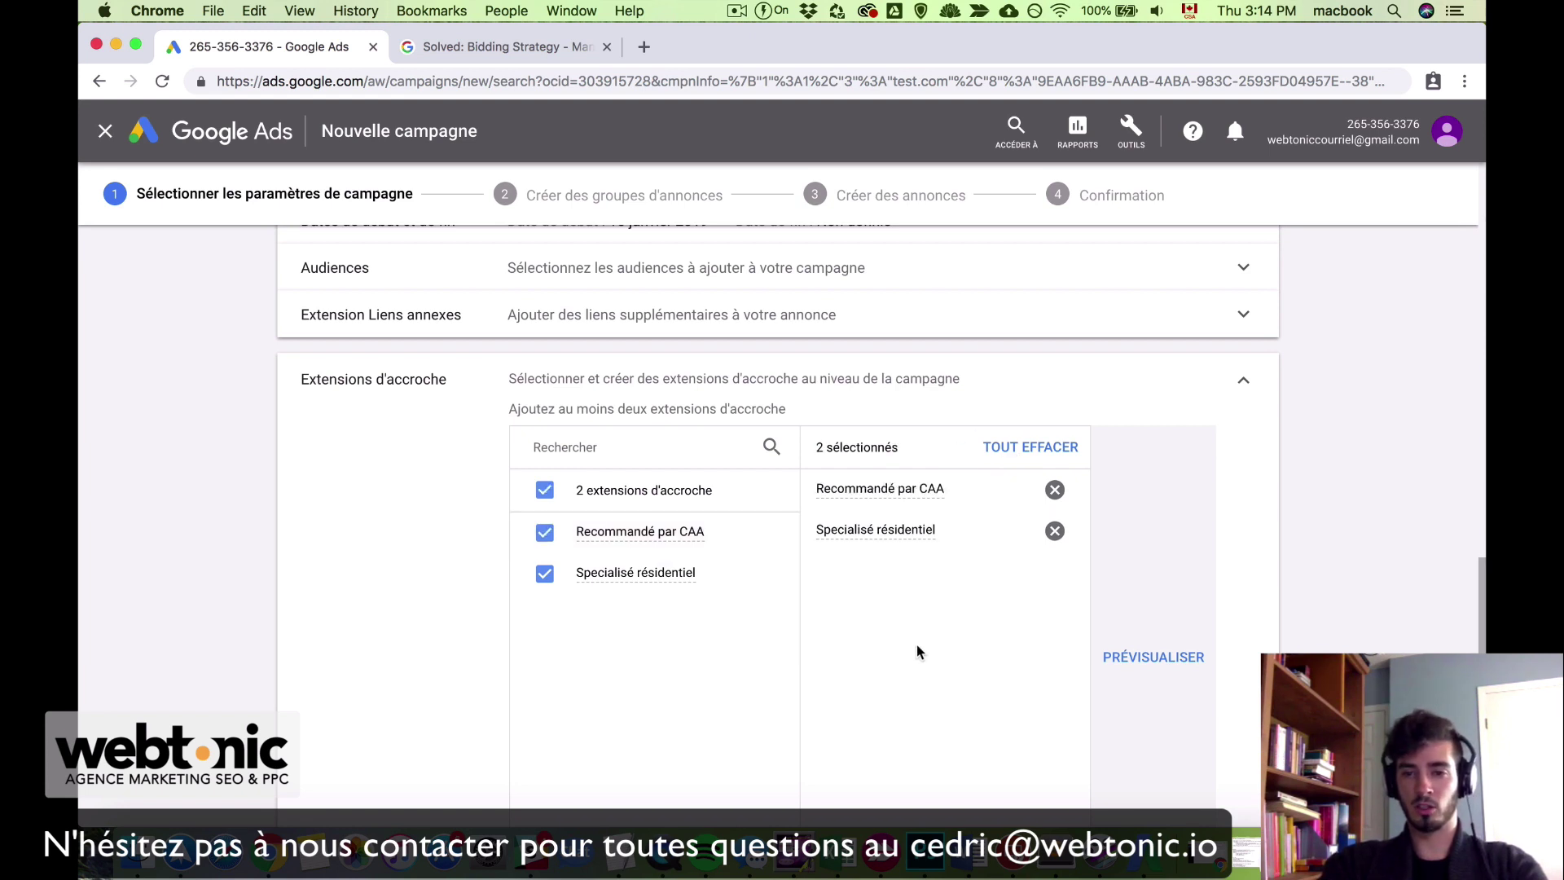
{"action": "scroll", "coordinate": [917, 652], "scroll_direction": "down", "scroll_amount": 6}
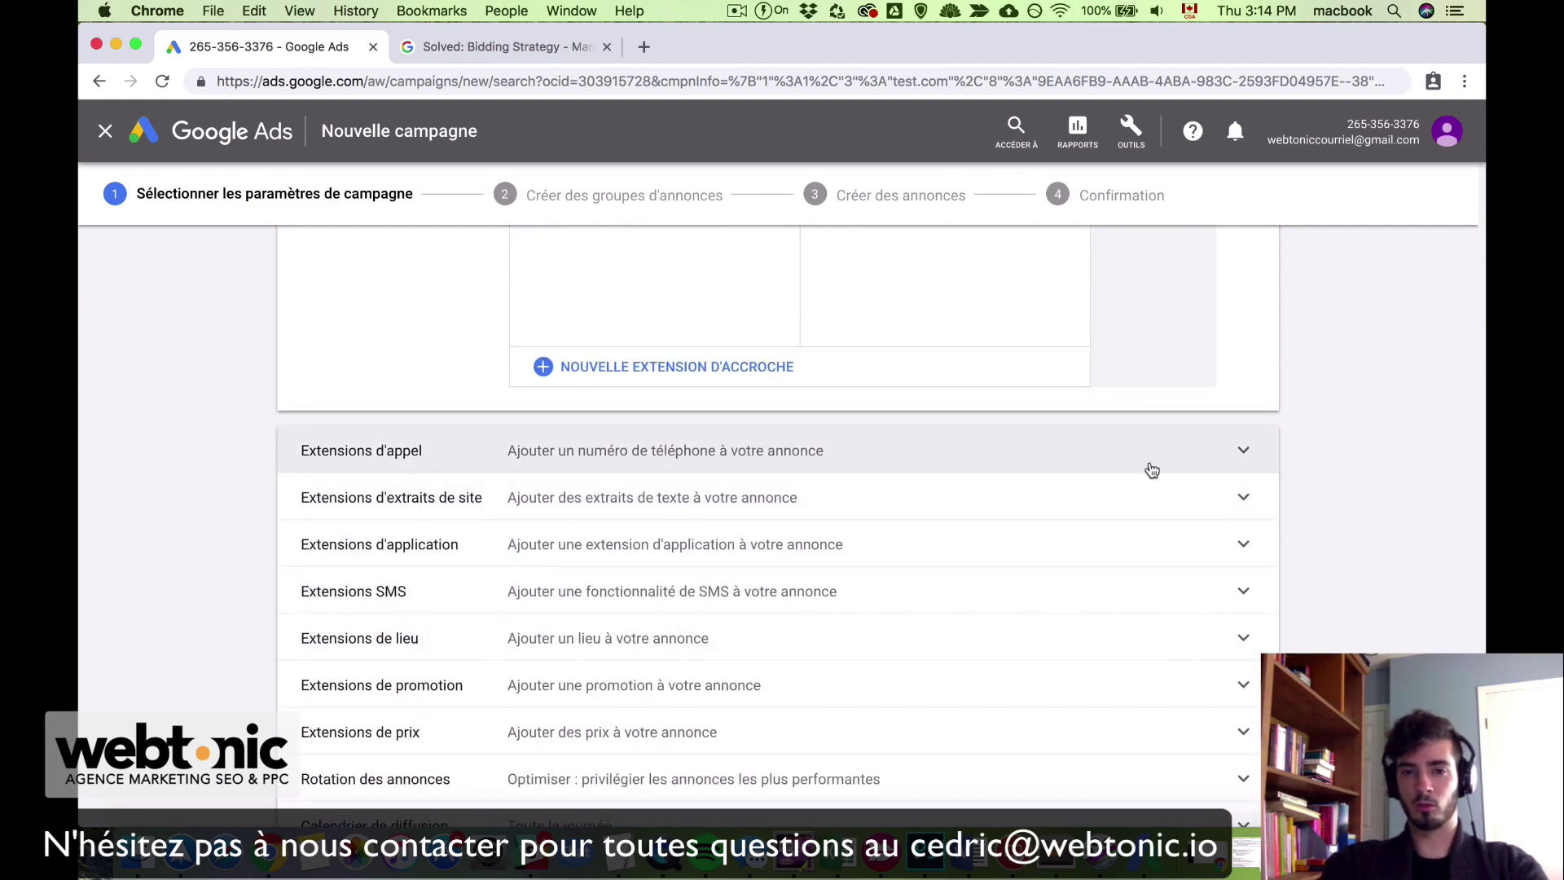
Step: Save a new call extension with country Canada and the business's Montreal phone number
{"action": "left_click", "coordinate": [1037, 471]}
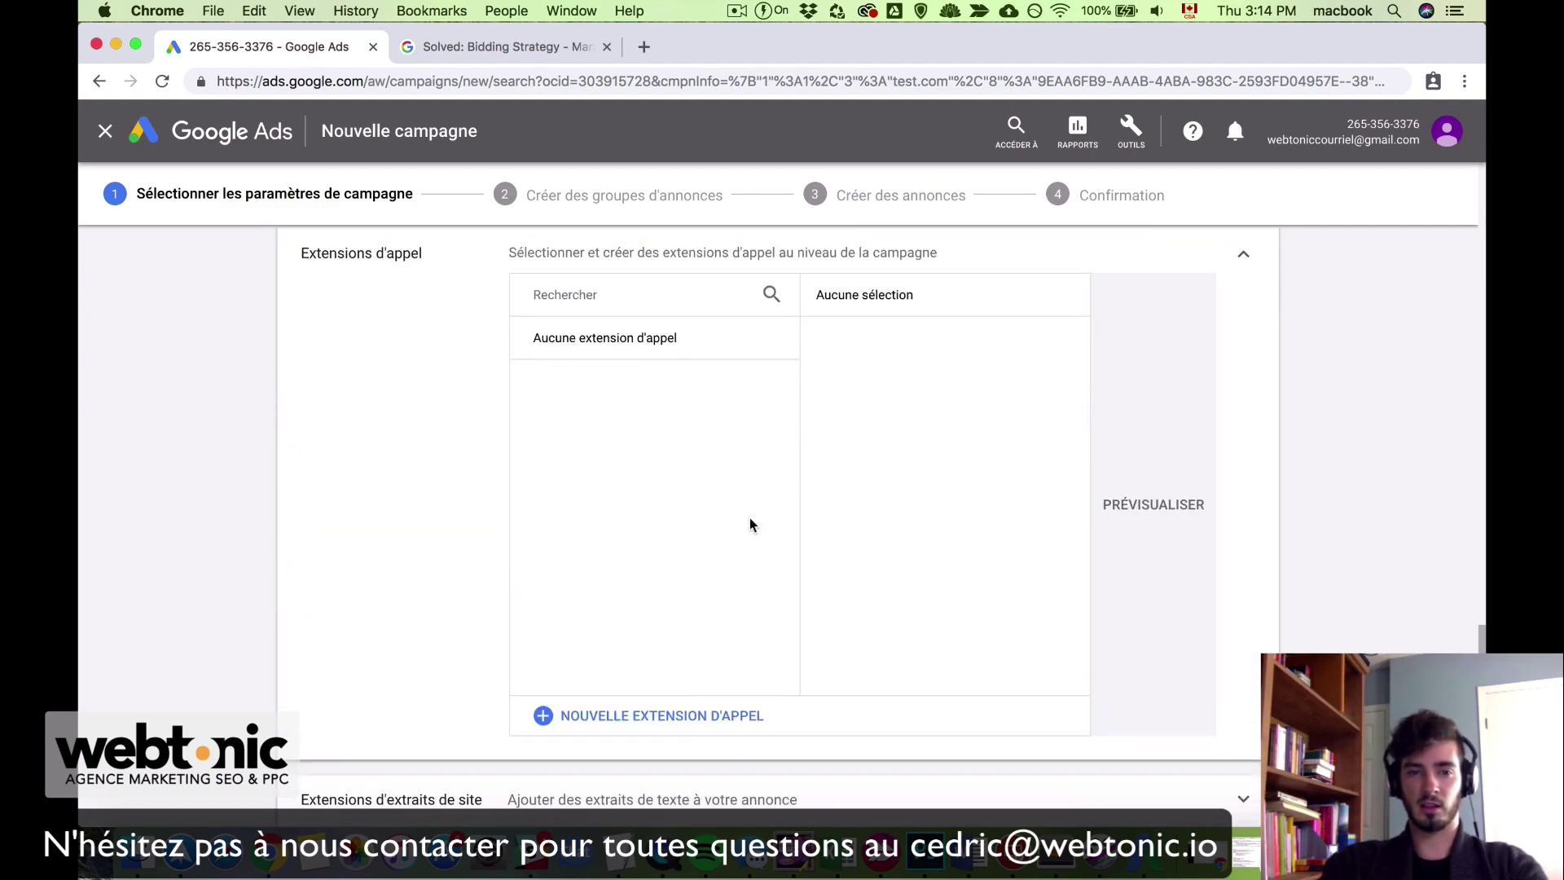
{"action": "left_click", "coordinate": [692, 716]}
{"action": "scroll", "coordinate": [668, 410], "scroll_direction": "up", "scroll_amount": 2}
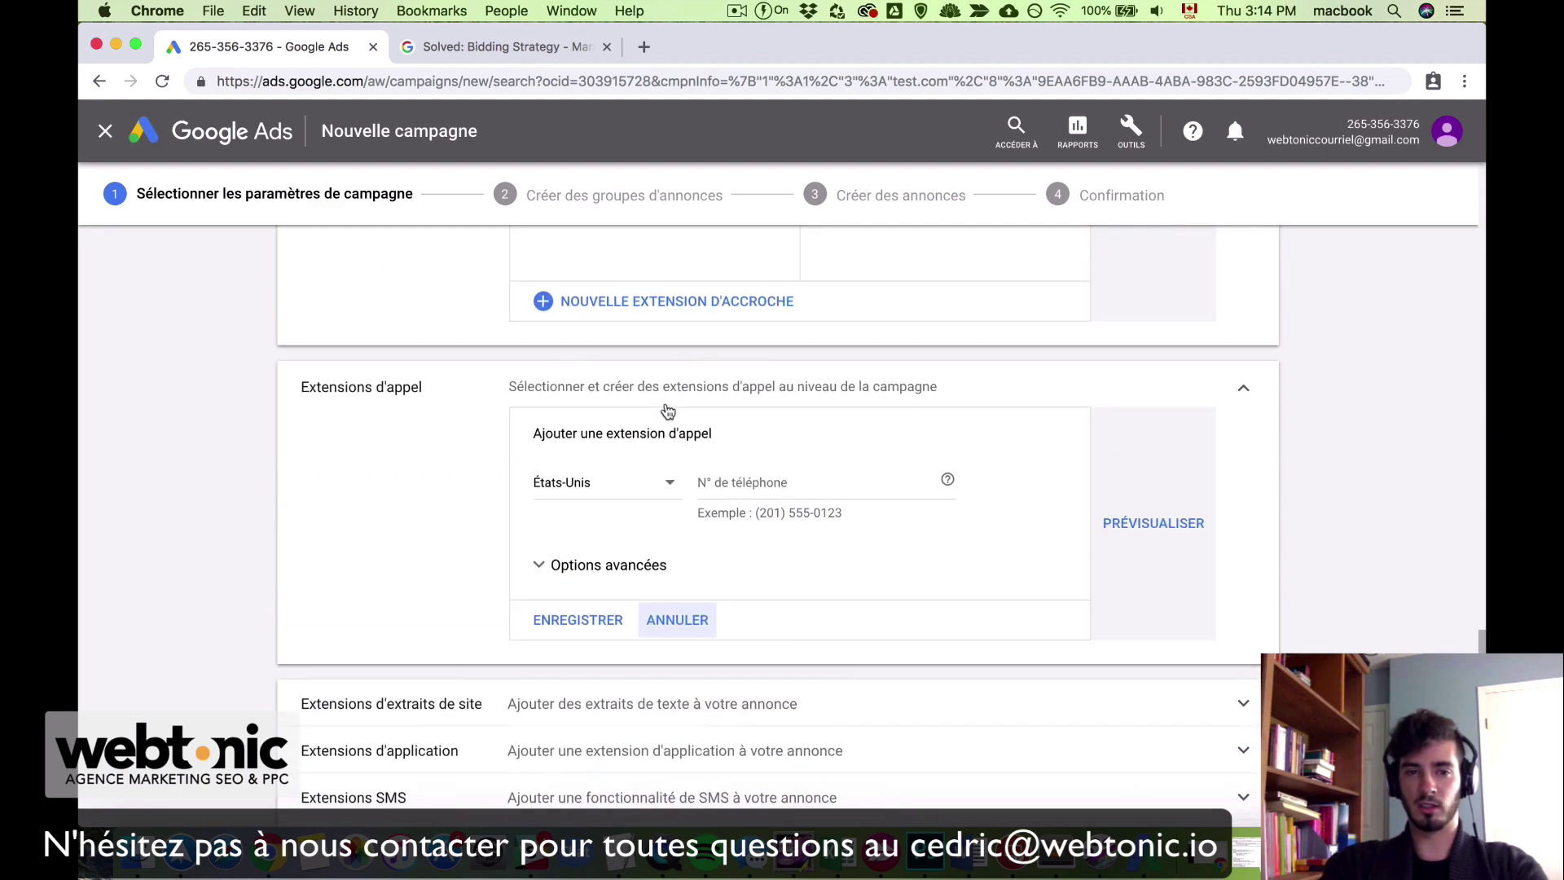
{"action": "left_click", "coordinate": [621, 489]}
{"action": "scroll", "coordinate": [622, 494], "scroll_direction": "up", "scroll_amount": 5}
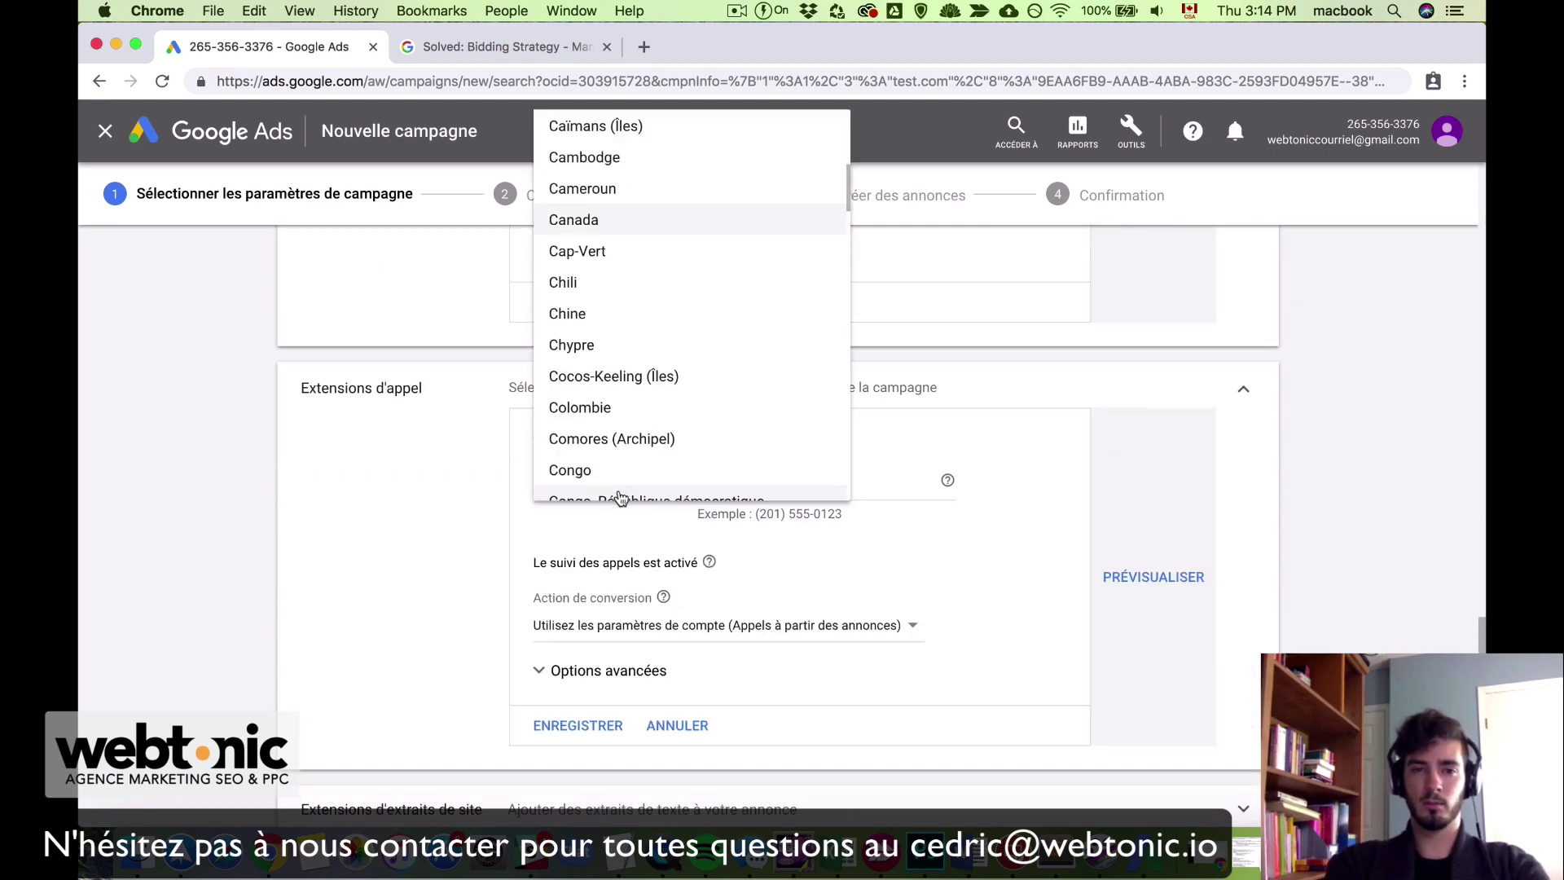
{"action": "key", "text": "Return"}
{"action": "left_click", "coordinate": [757, 486]}
{"action": "type", "text": "514"}
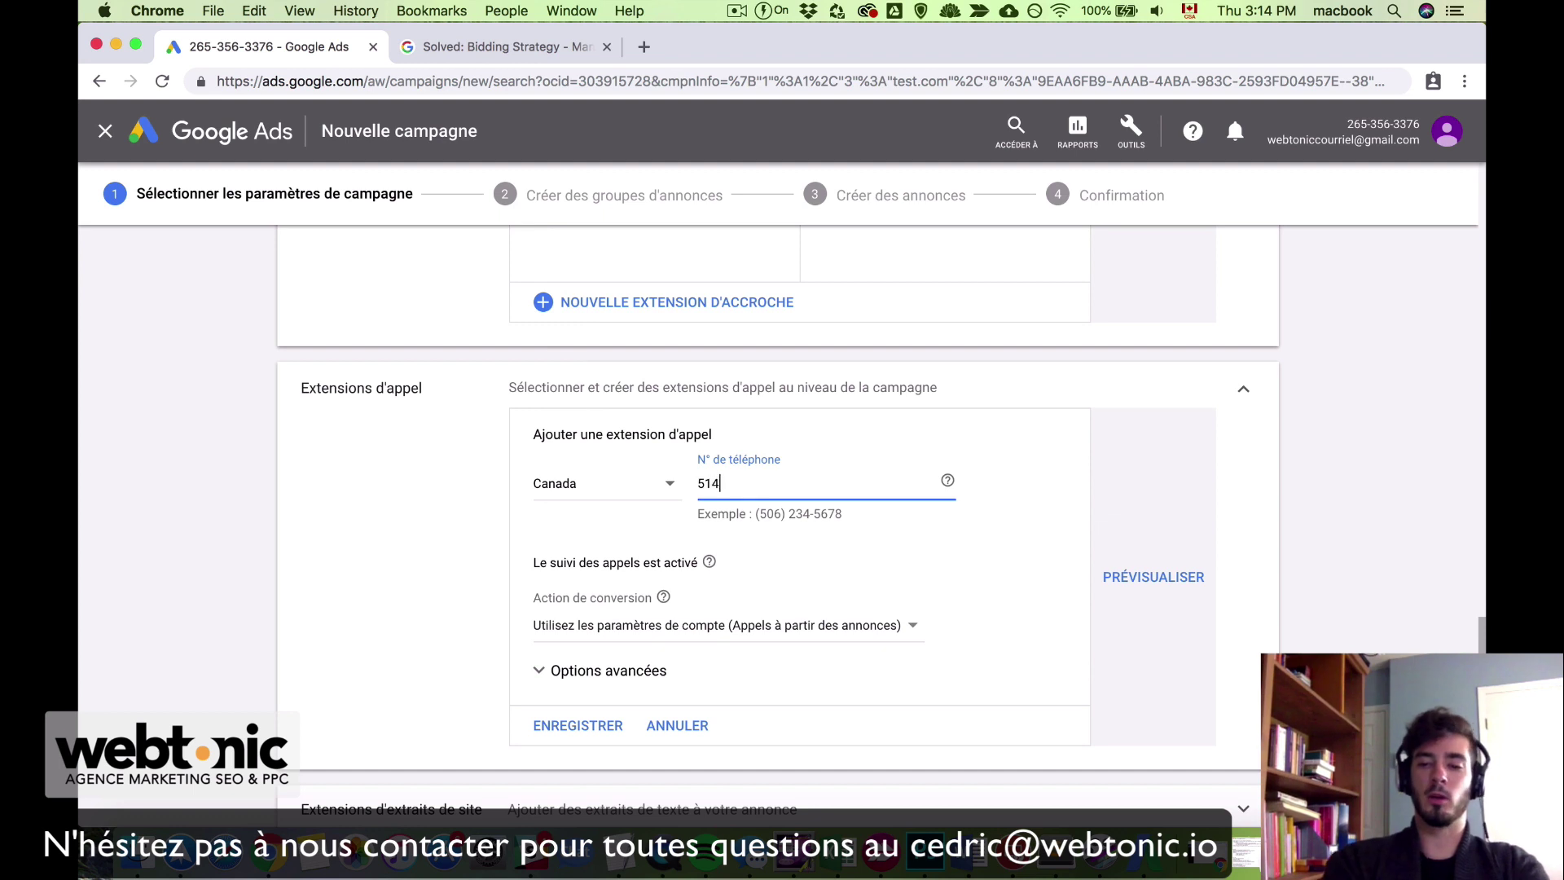
{"action": "type", "text": "-77"}
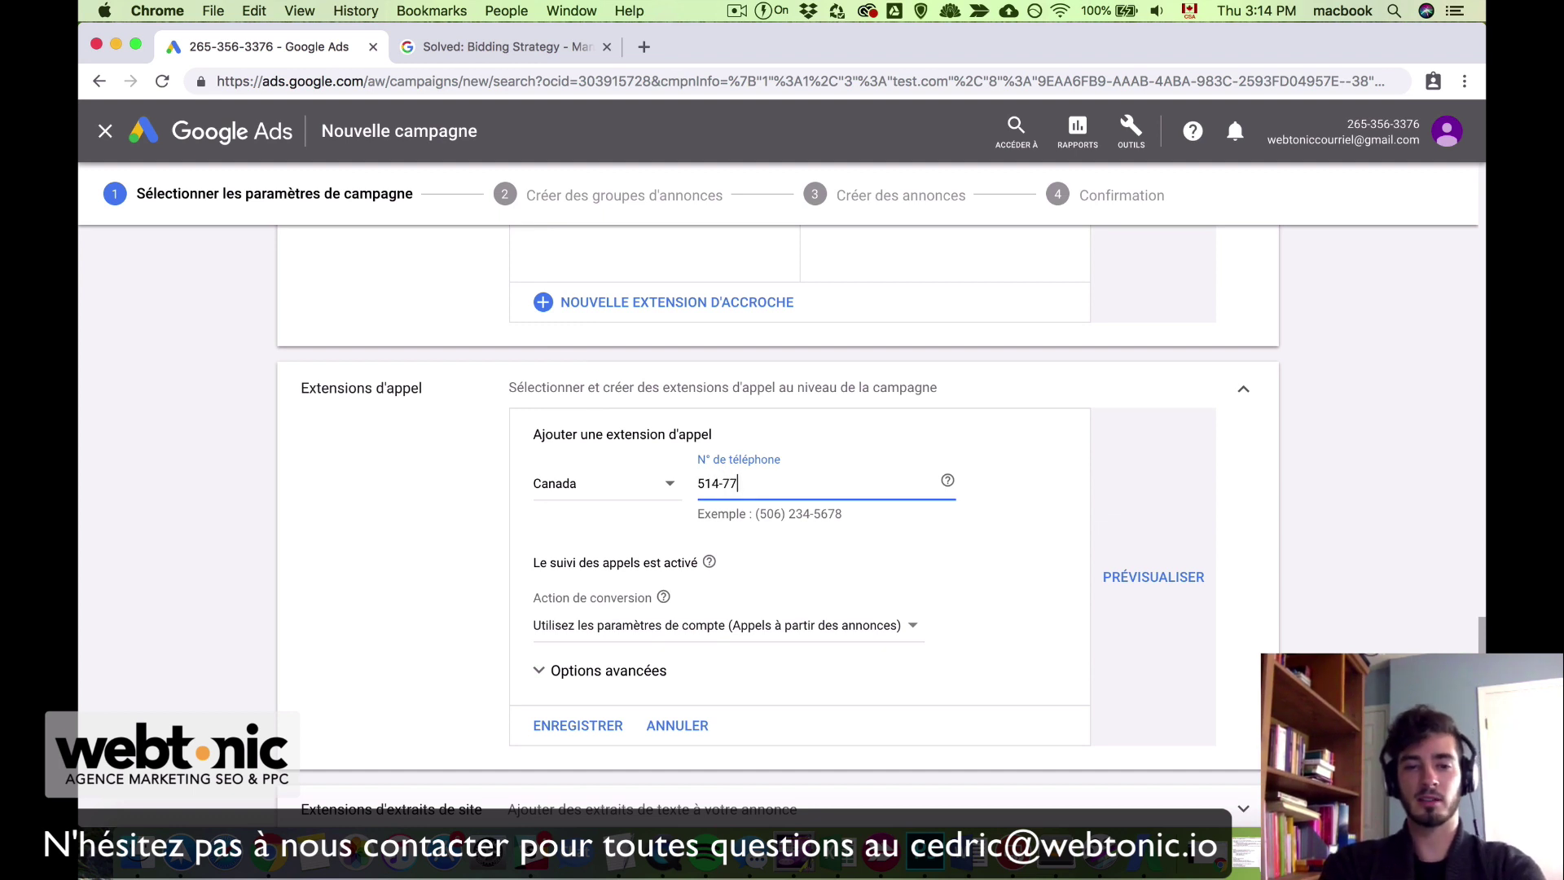
{"action": "type", "text": "7-7777"}
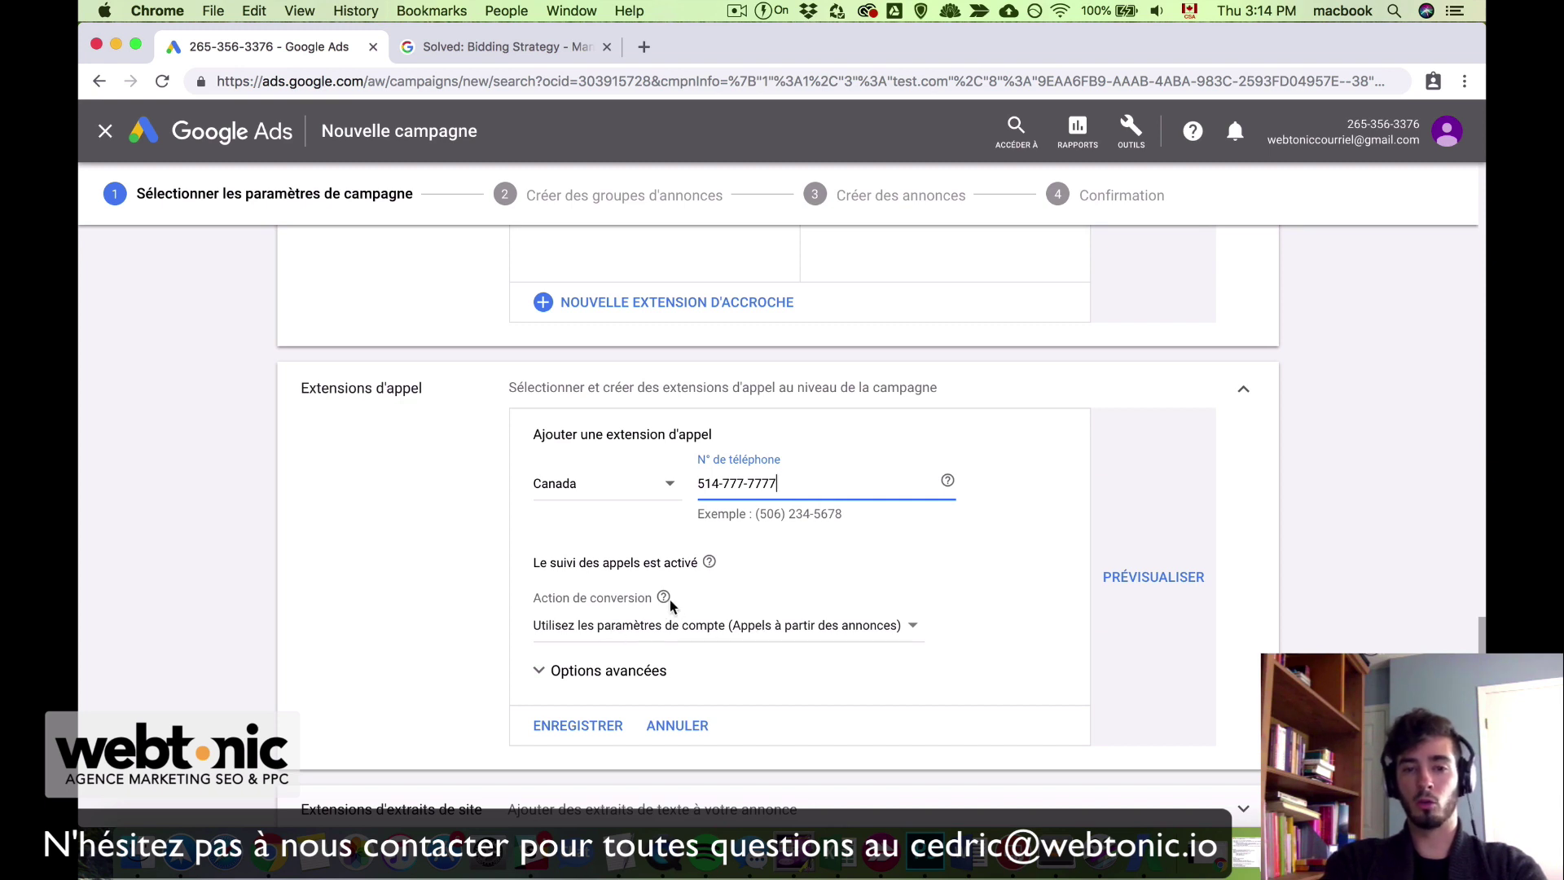
{"action": "left_click", "coordinate": [590, 726]}
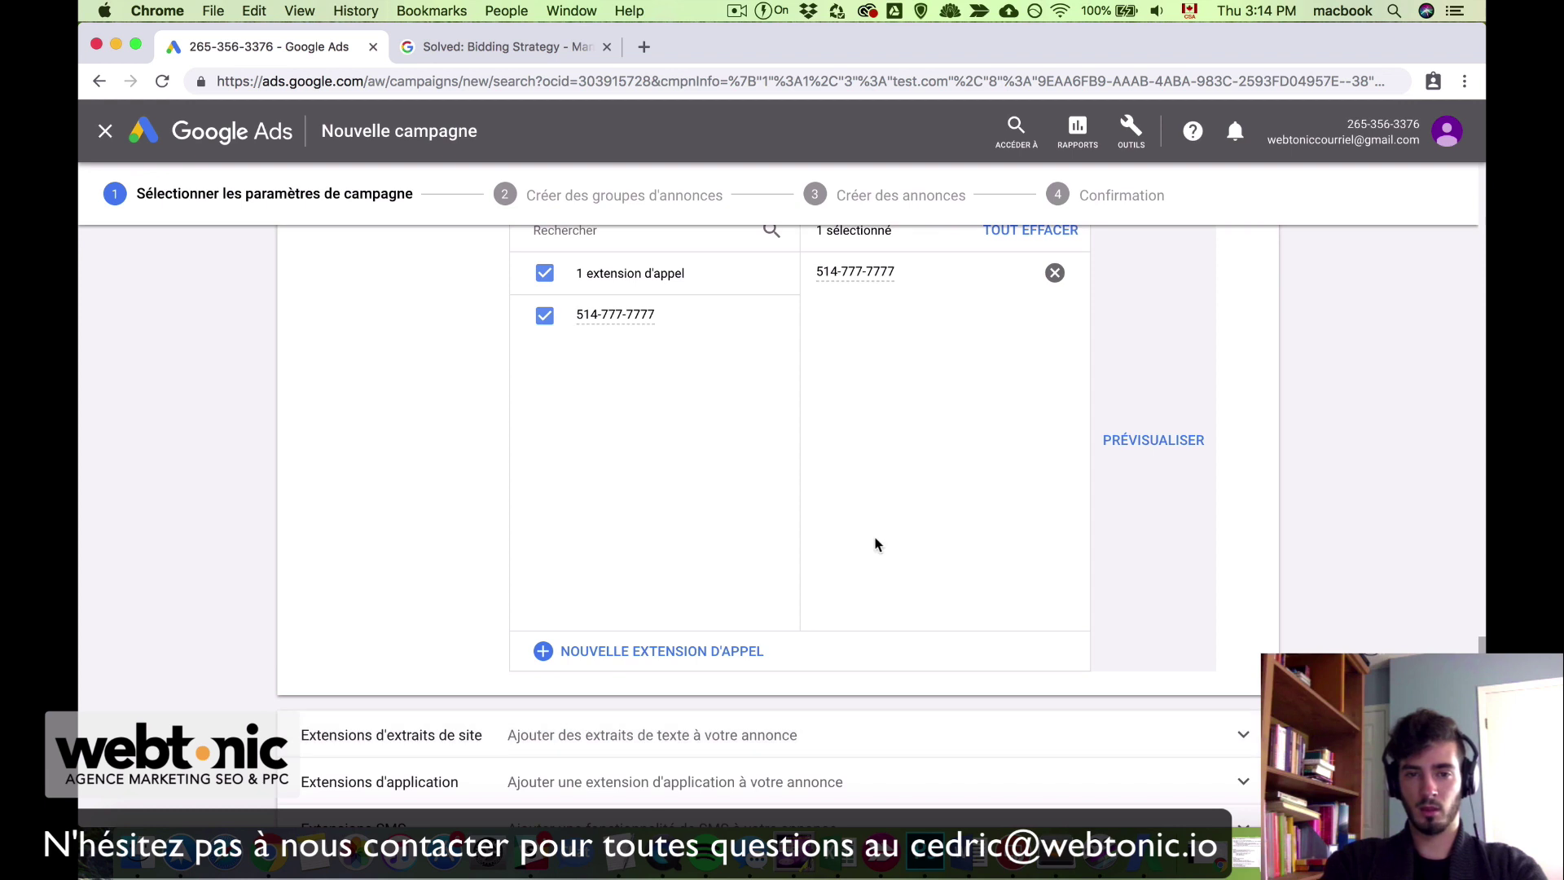
{"action": "scroll", "coordinate": [877, 545], "scroll_direction": "up", "scroll_amount": 2}
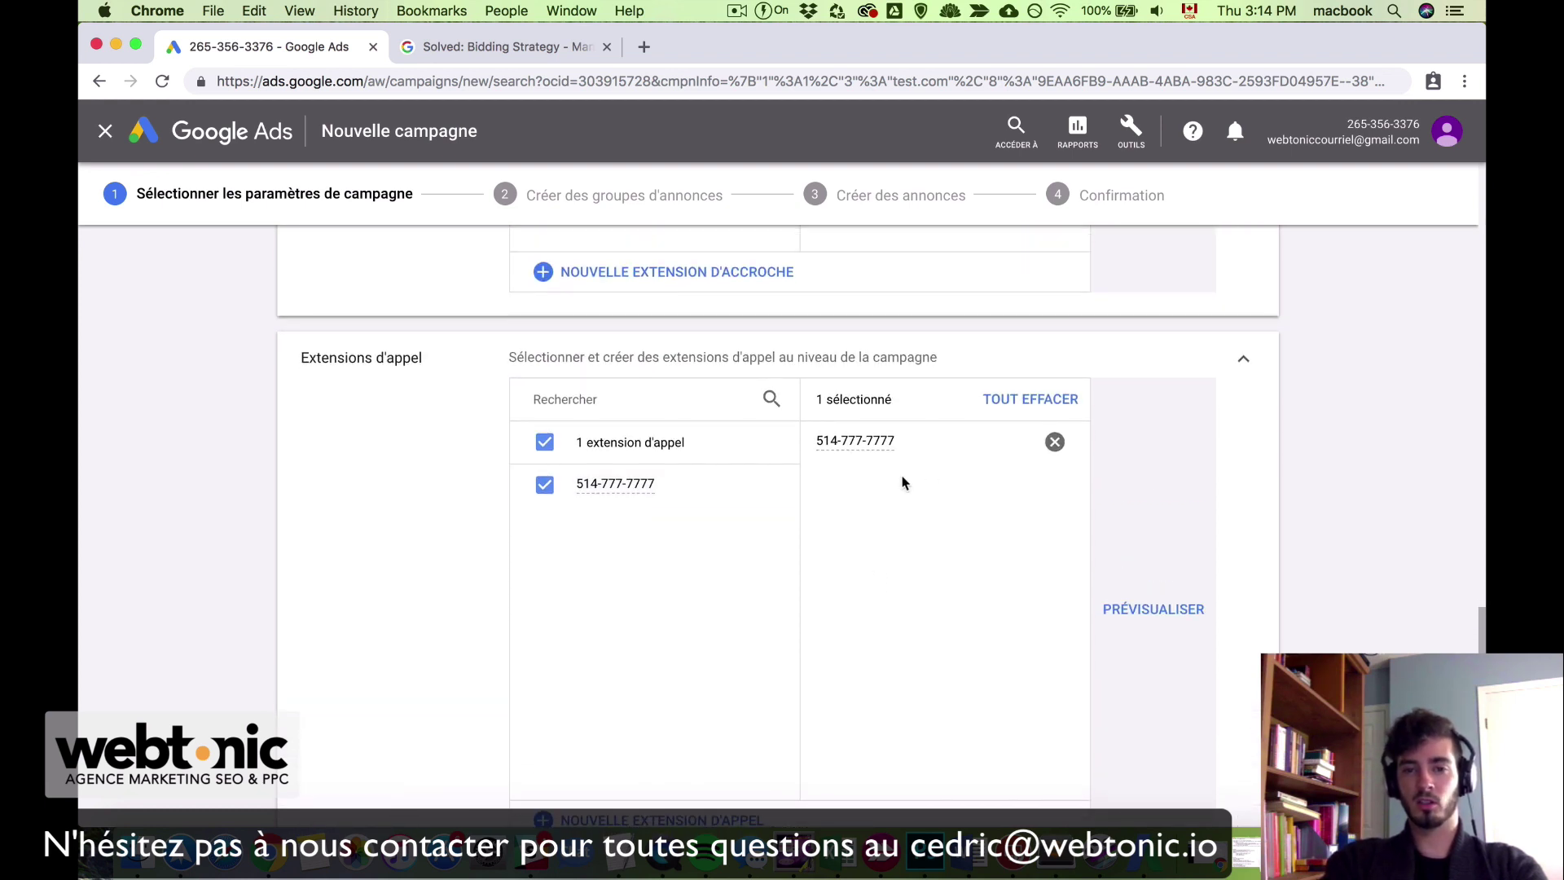
{"action": "scroll", "coordinate": [875, 628], "scroll_direction": "down", "scroll_amount": 6}
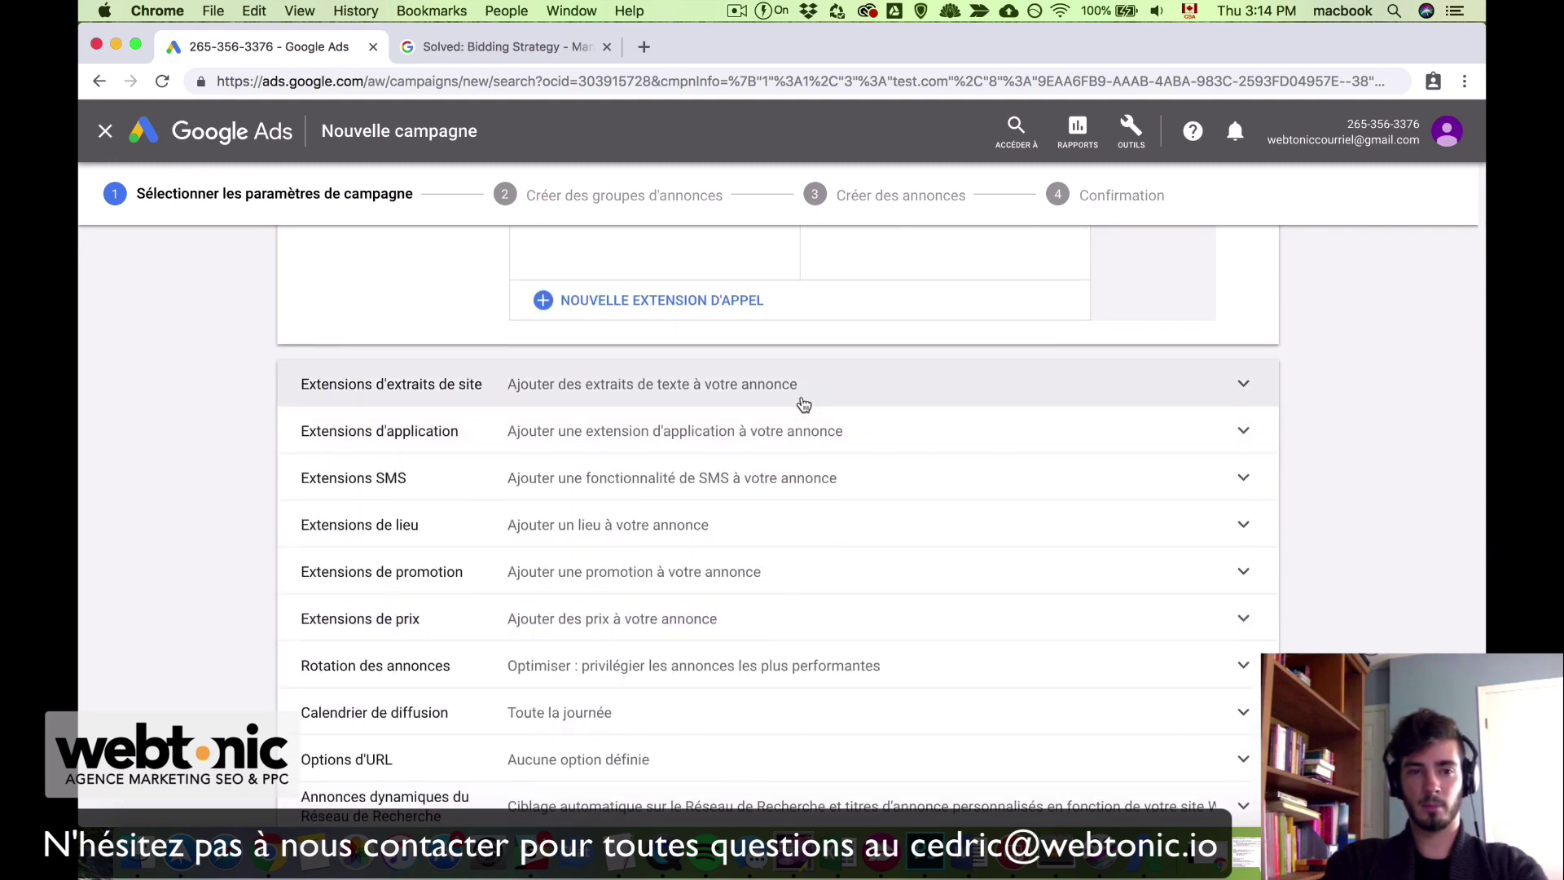
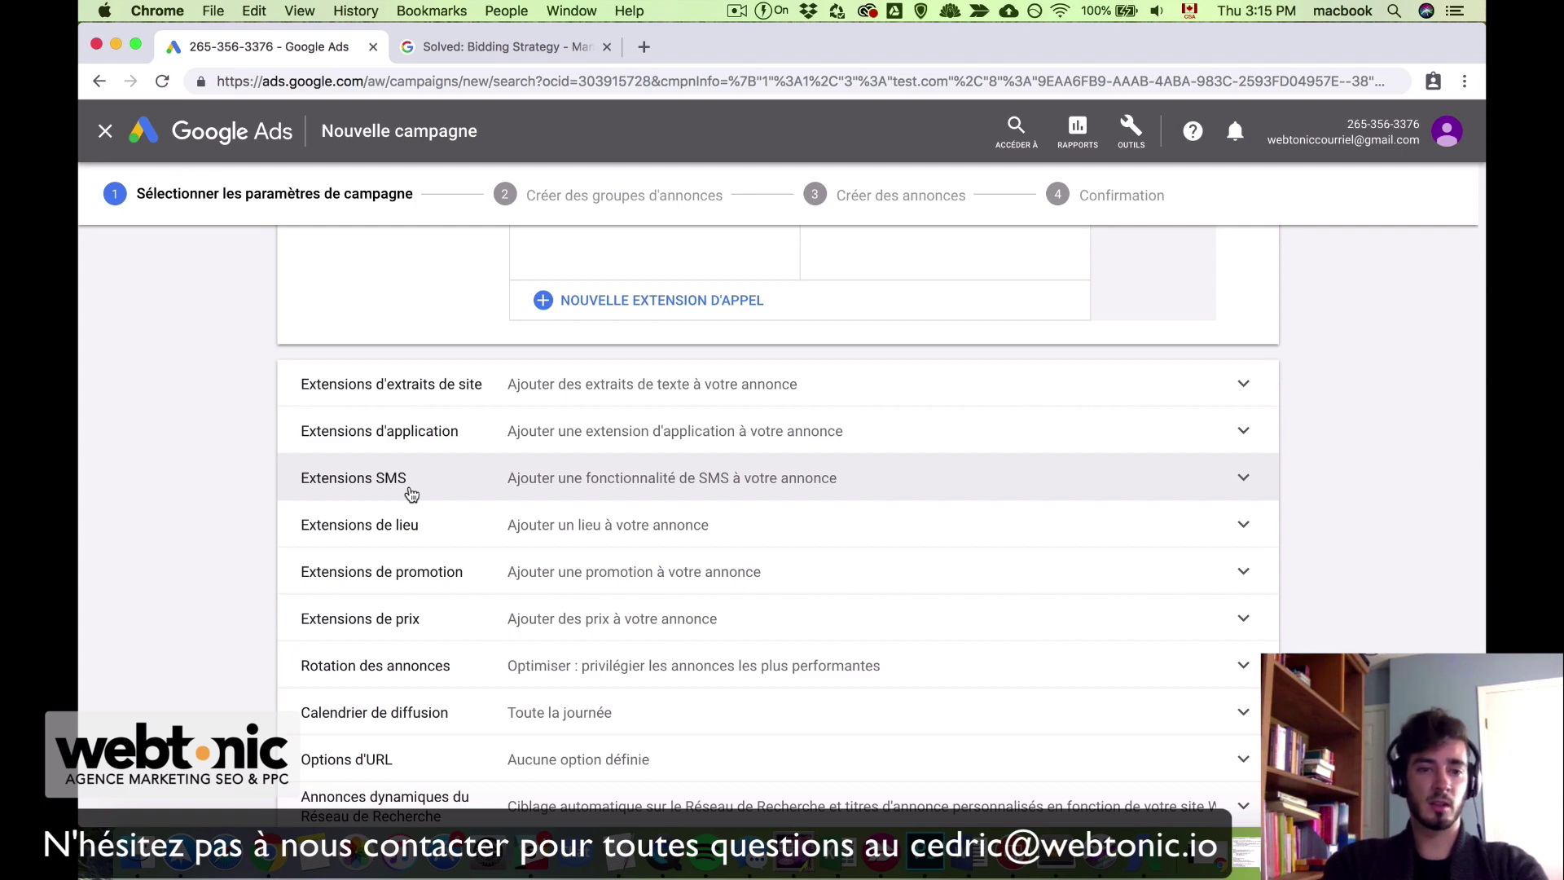
Step: Glance at the SMS extension settings and the location extension search results, then return to the campaign
{"action": "left_click", "coordinate": [411, 494]}
{"action": "left_click", "coordinate": [1243, 493]}
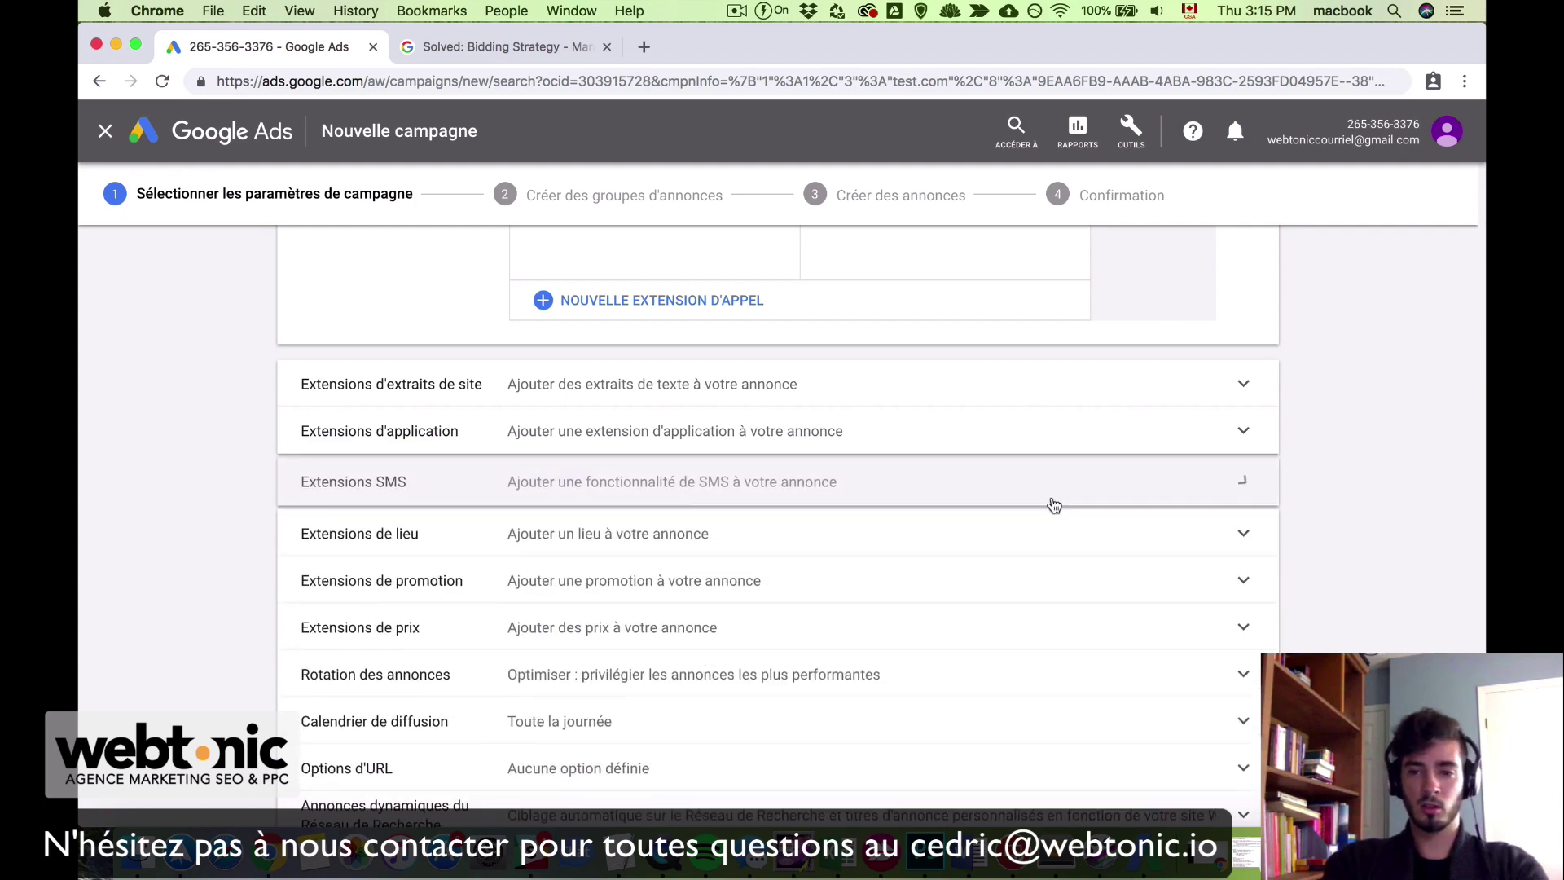
{"action": "scroll", "coordinate": [473, 676], "scroll_direction": "down", "scroll_amount": 1}
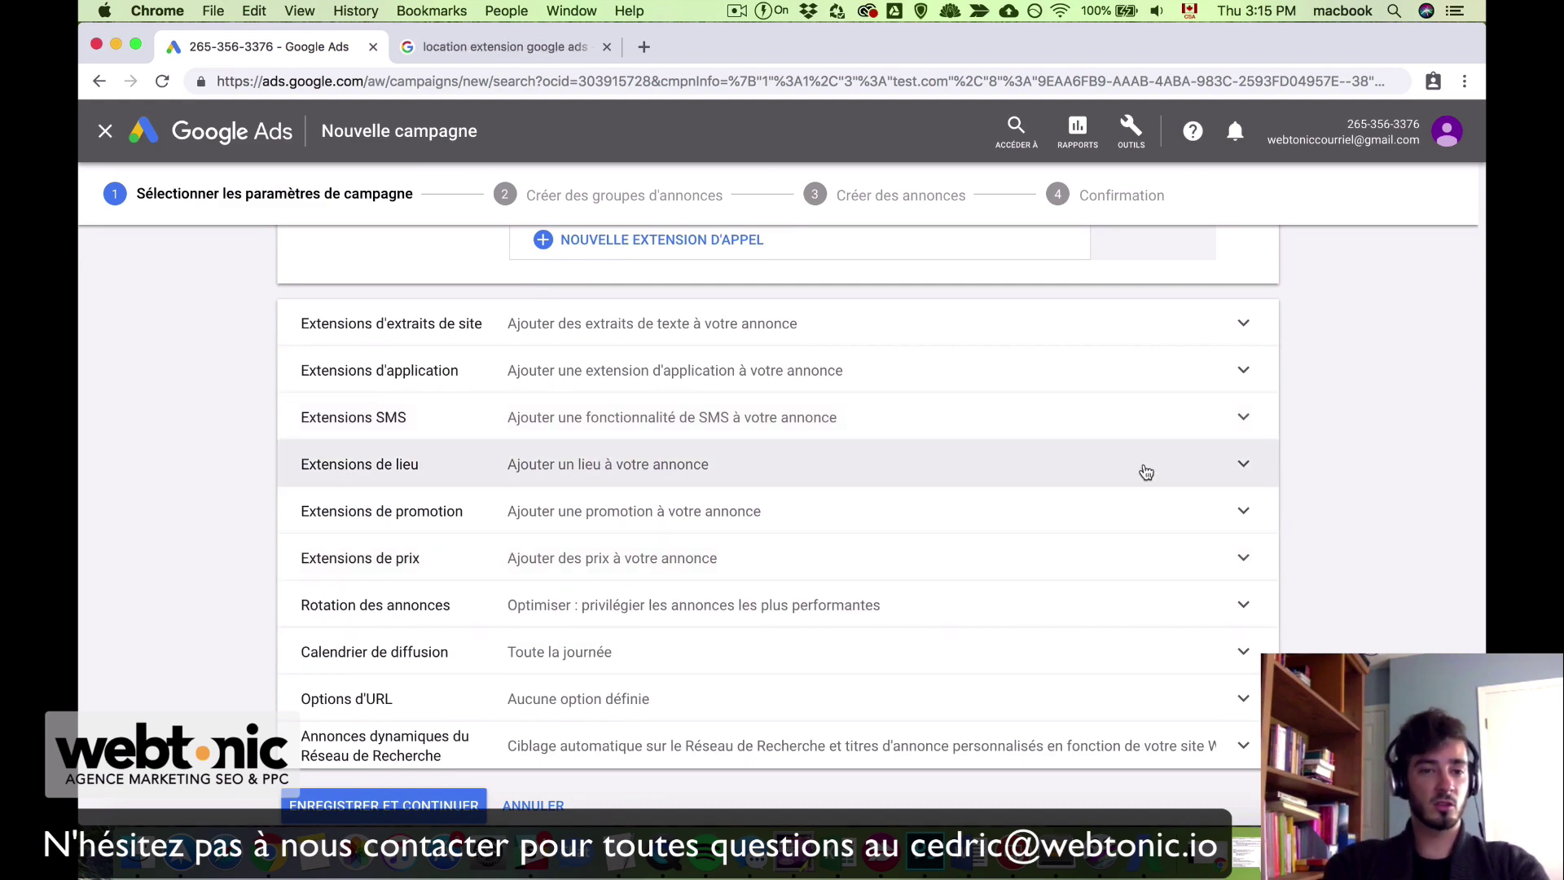
{"action": "left_click", "coordinate": [485, 48]}
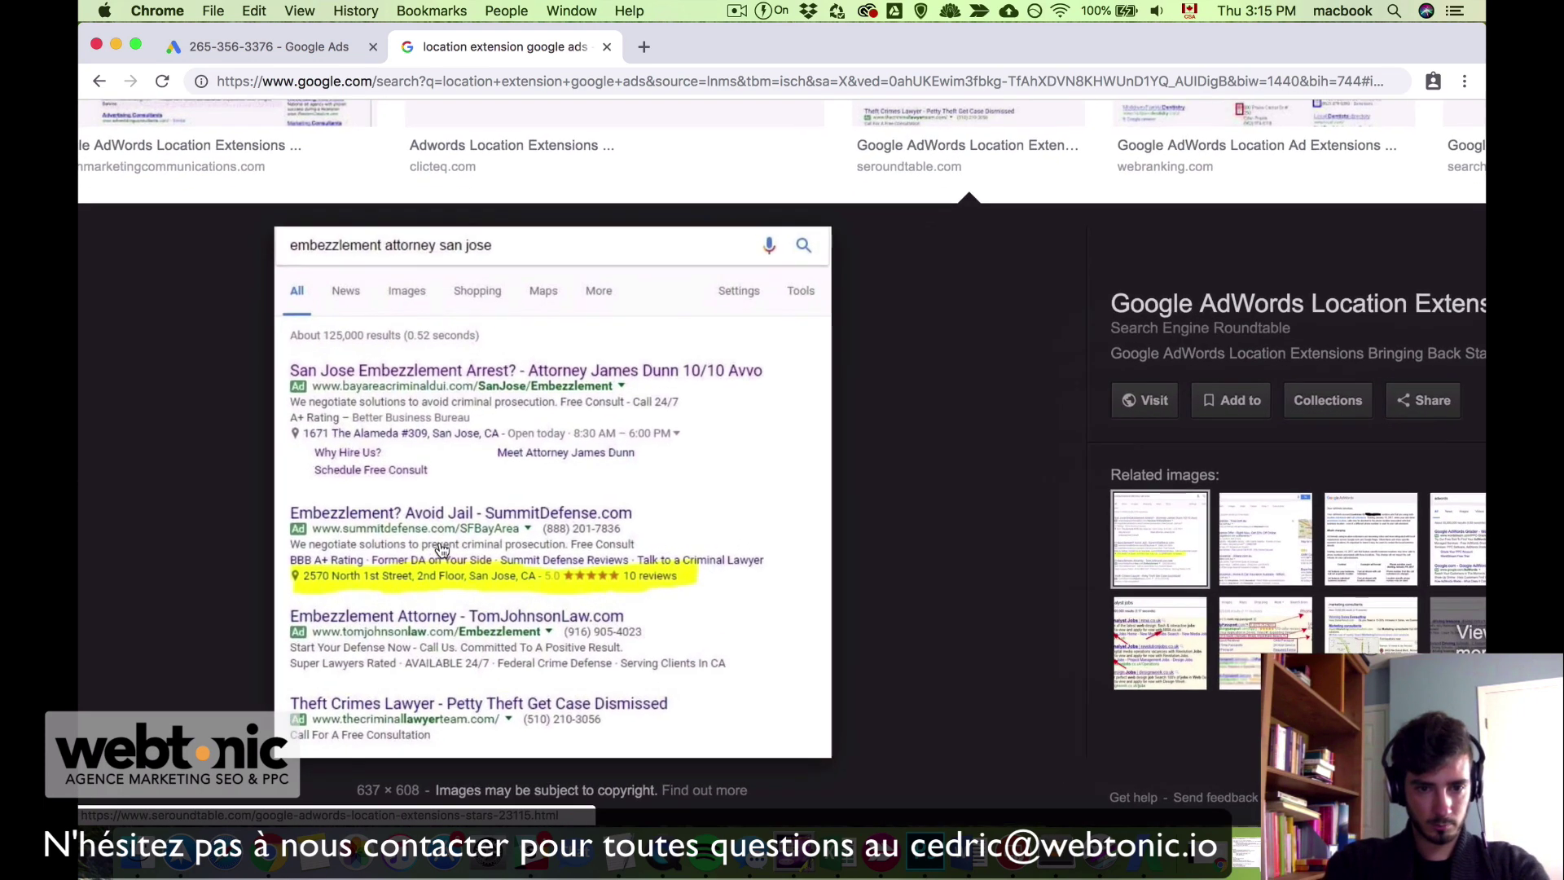
{"action": "scroll", "coordinate": [440, 550], "scroll_direction": "up", "scroll_amount": 5}
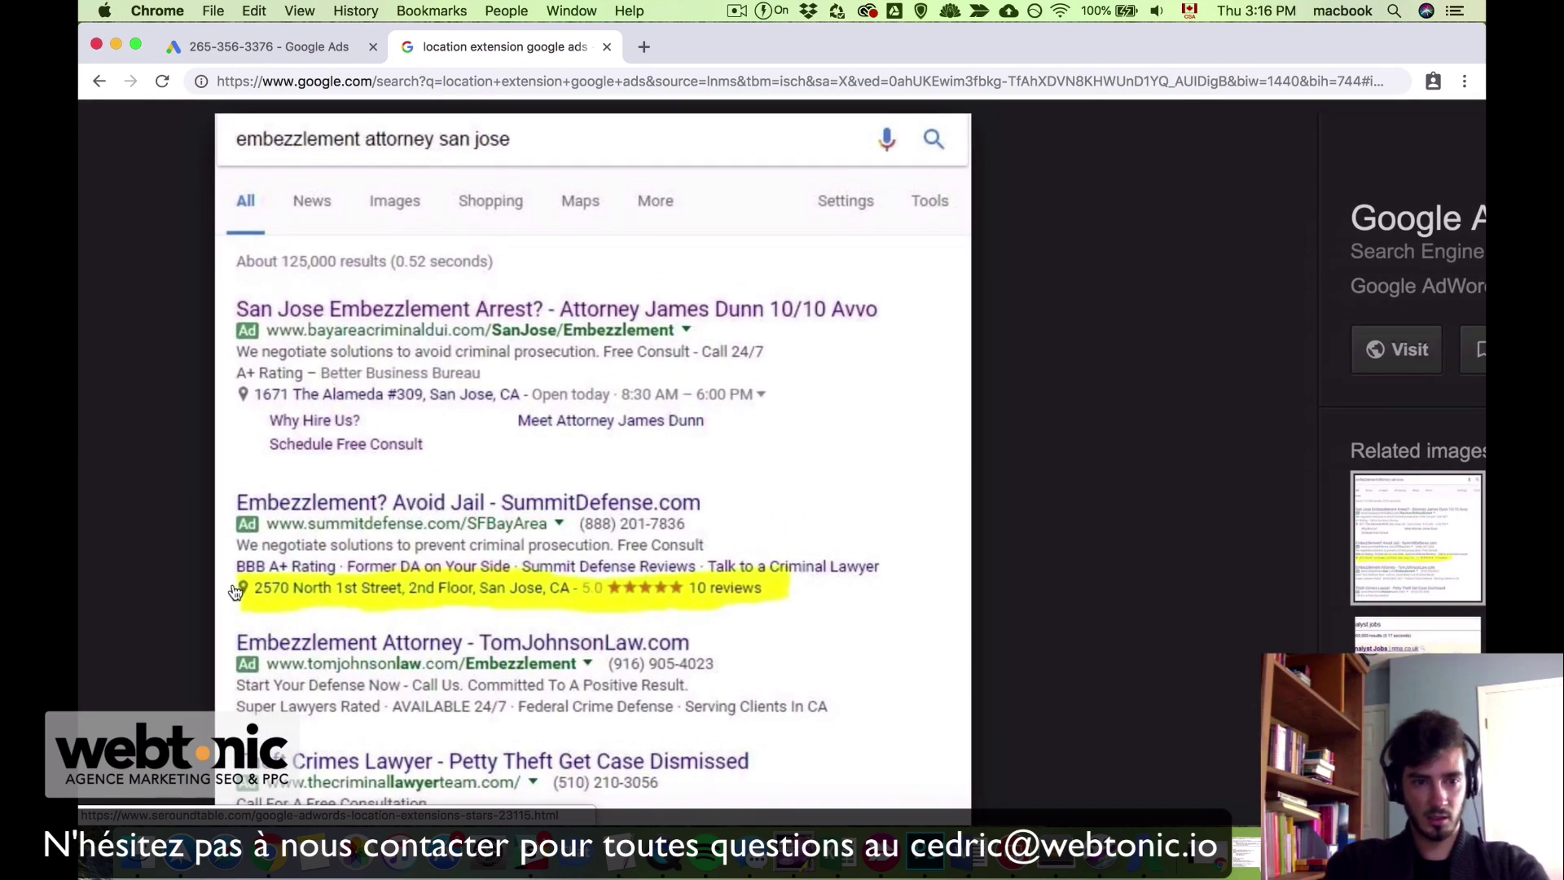
{"action": "scroll", "coordinate": [523, 613], "scroll_direction": "down", "scroll_amount": 5}
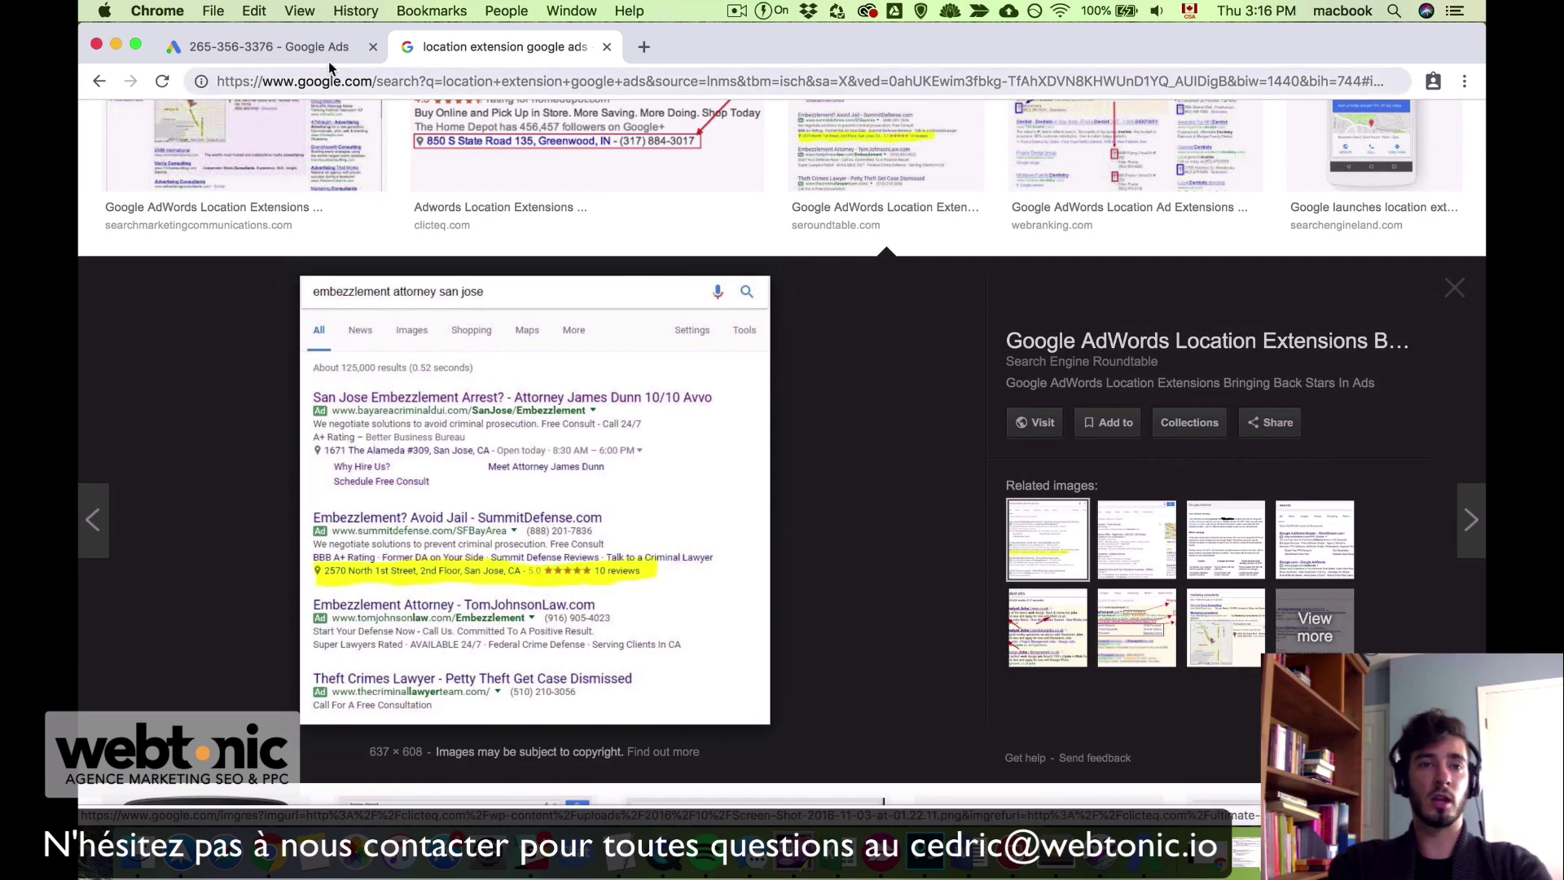
{"action": "left_click", "coordinate": [288, 50]}
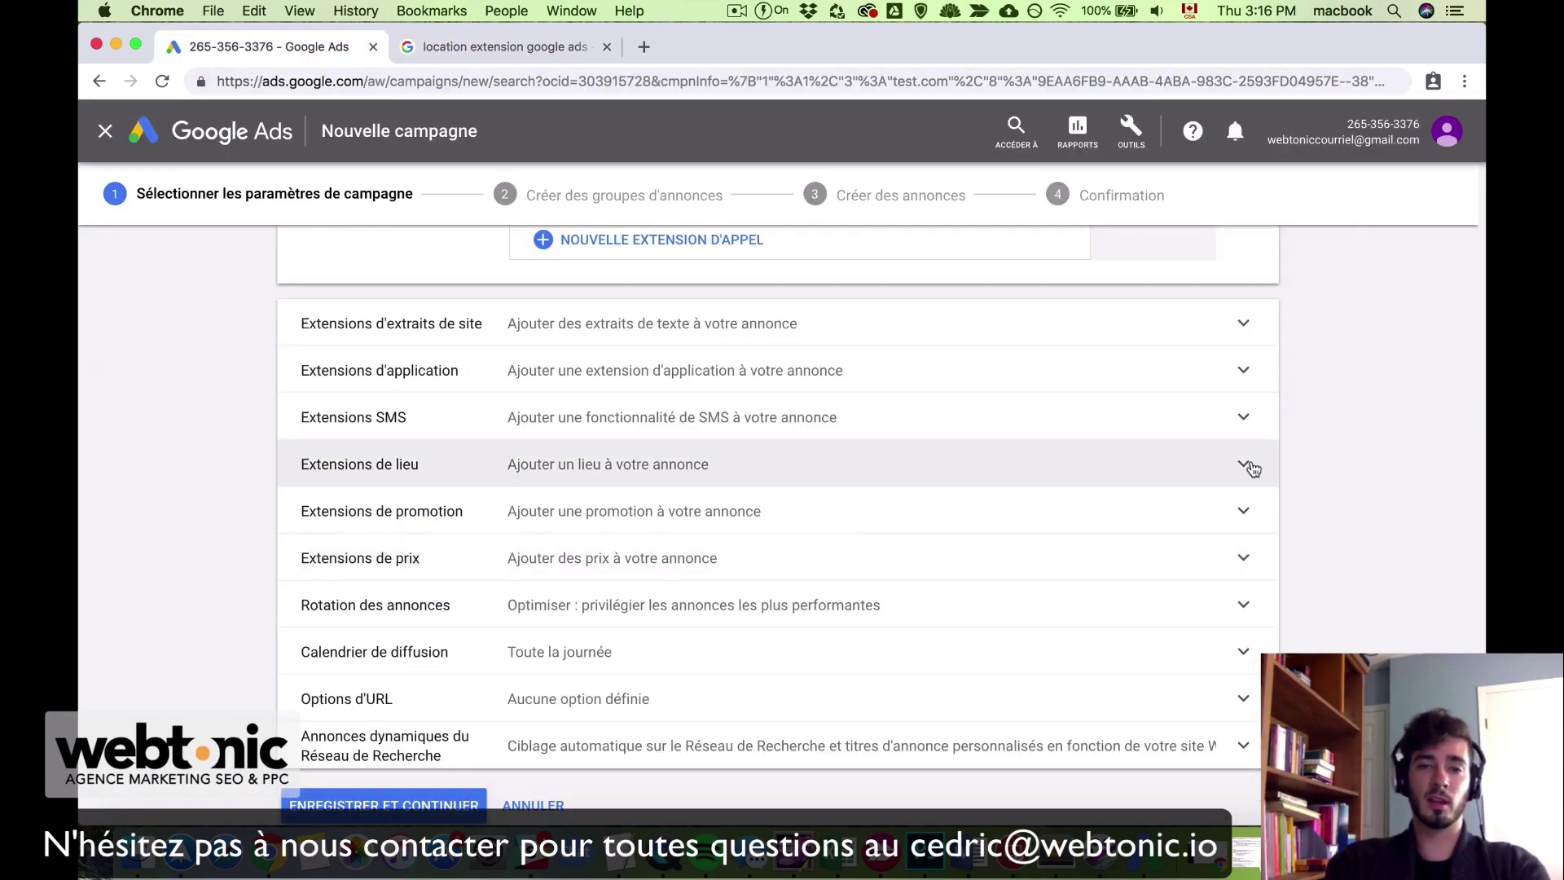
Step: Start creating a location extension, then begin a new search in the image results tab
{"action": "left_click", "coordinate": [1245, 466]}
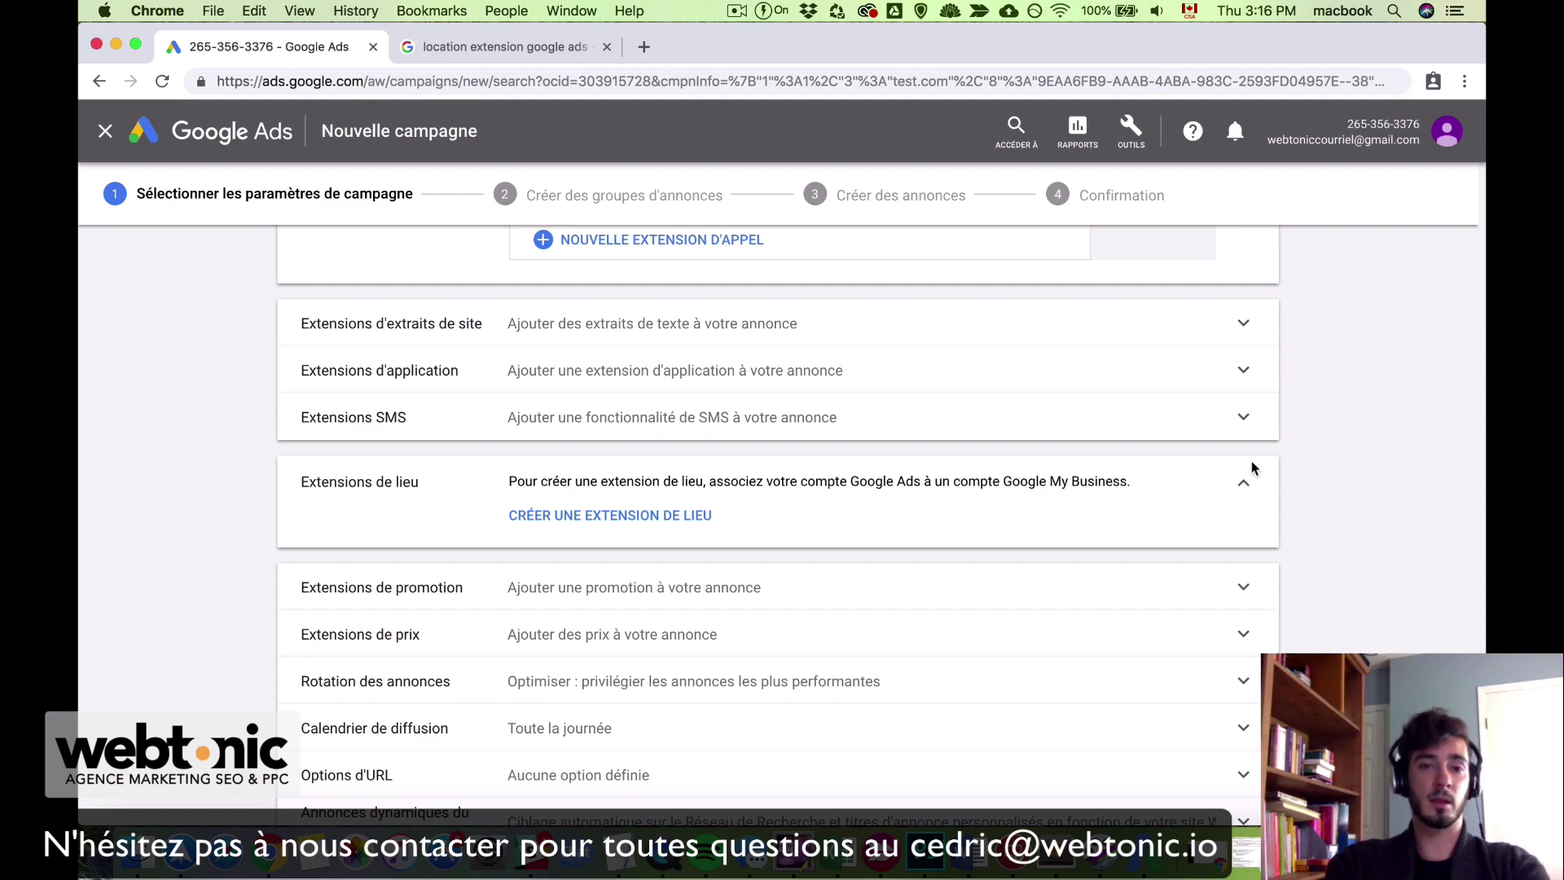
{"action": "left_click", "coordinate": [593, 519]}
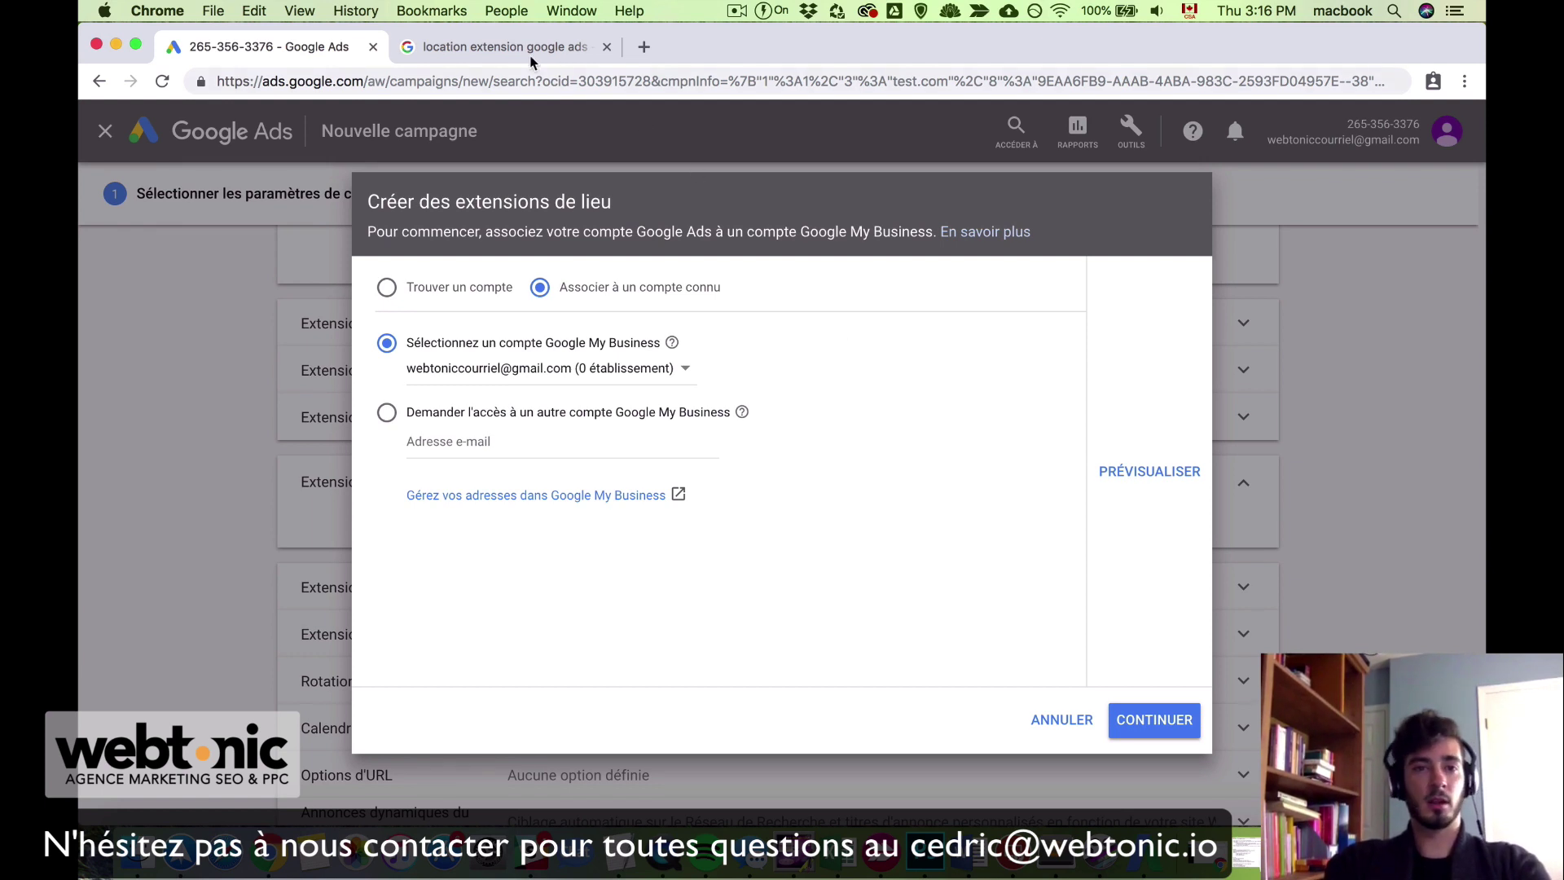
{"action": "left_click", "coordinate": [501, 46]}
{"action": "left_click", "coordinate": [498, 81]}
Step: Search images for 'google my business', preview one result, then return to the location extension dialog
{"action": "type", "text": "go"}
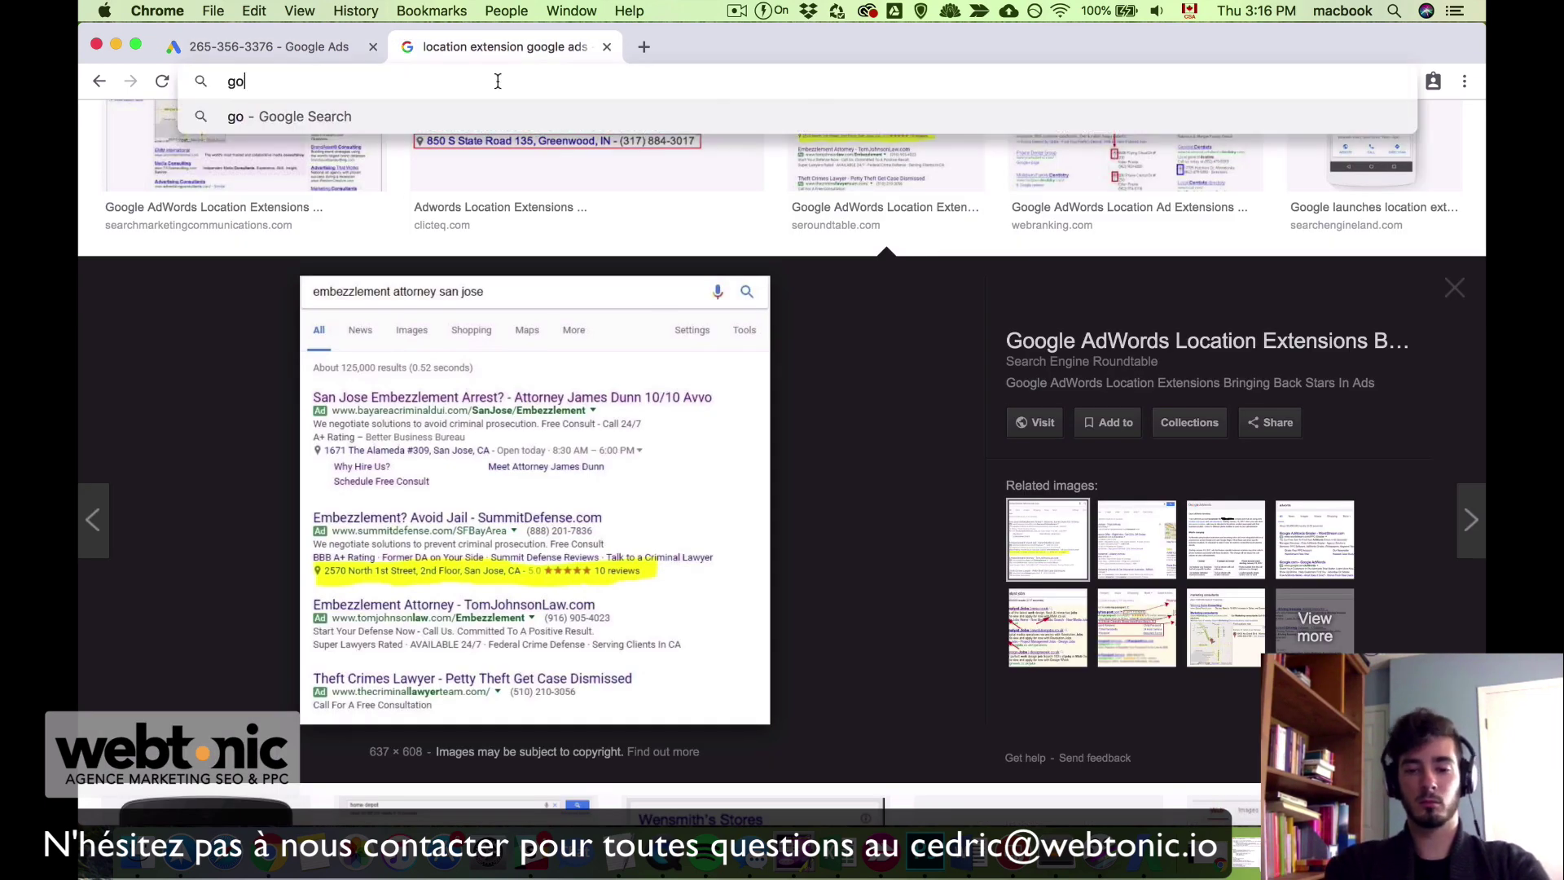
{"action": "type", "text": "ogle my business"}
{"action": "key", "text": "Return"}
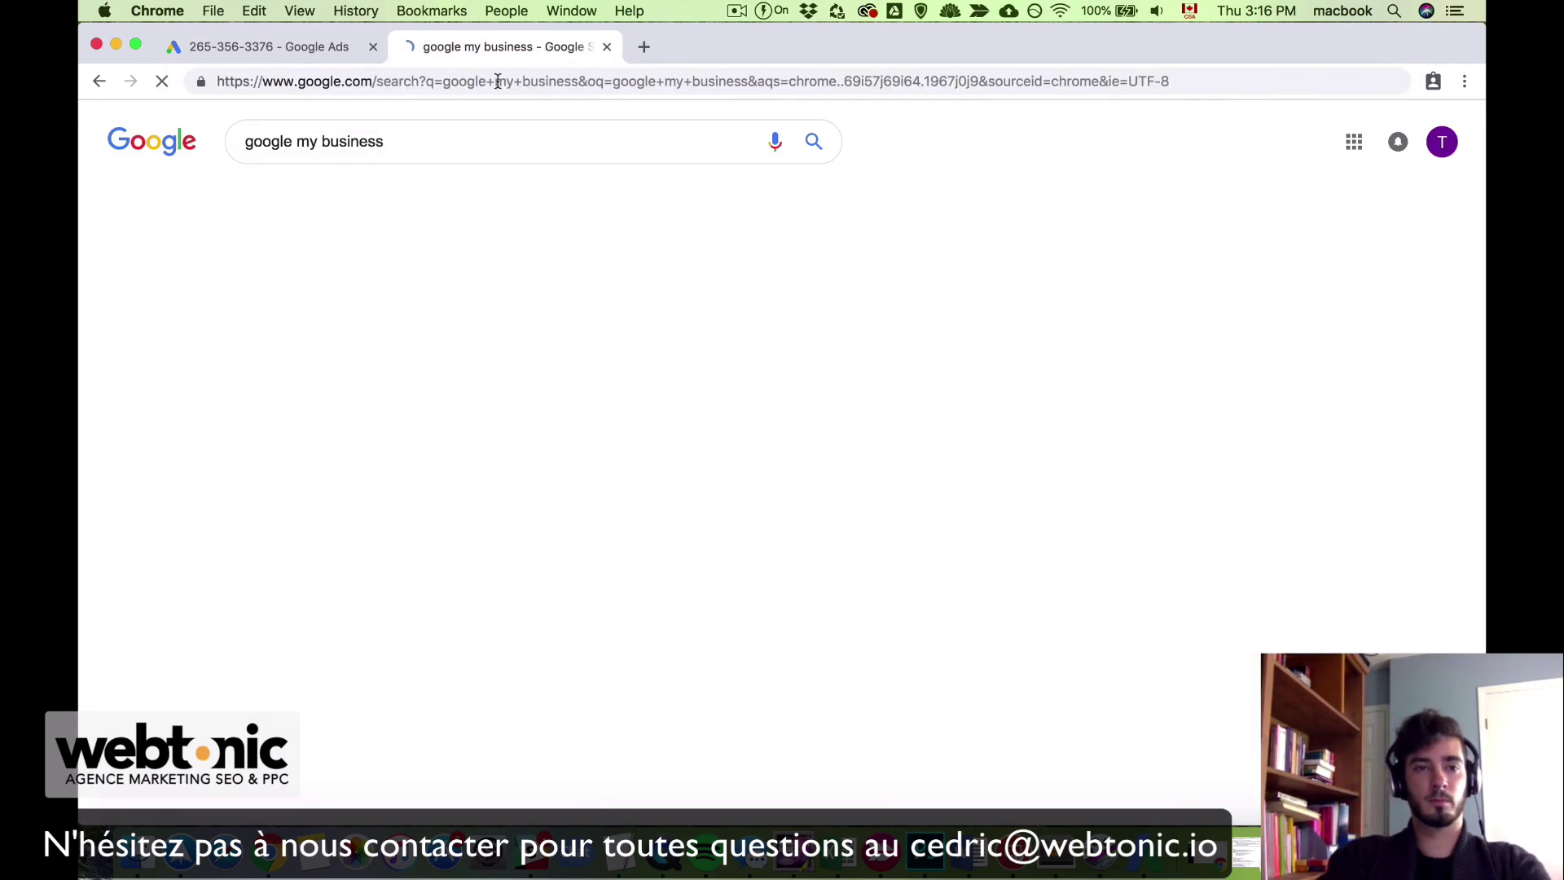
{"action": "left_click", "coordinate": [318, 200]}
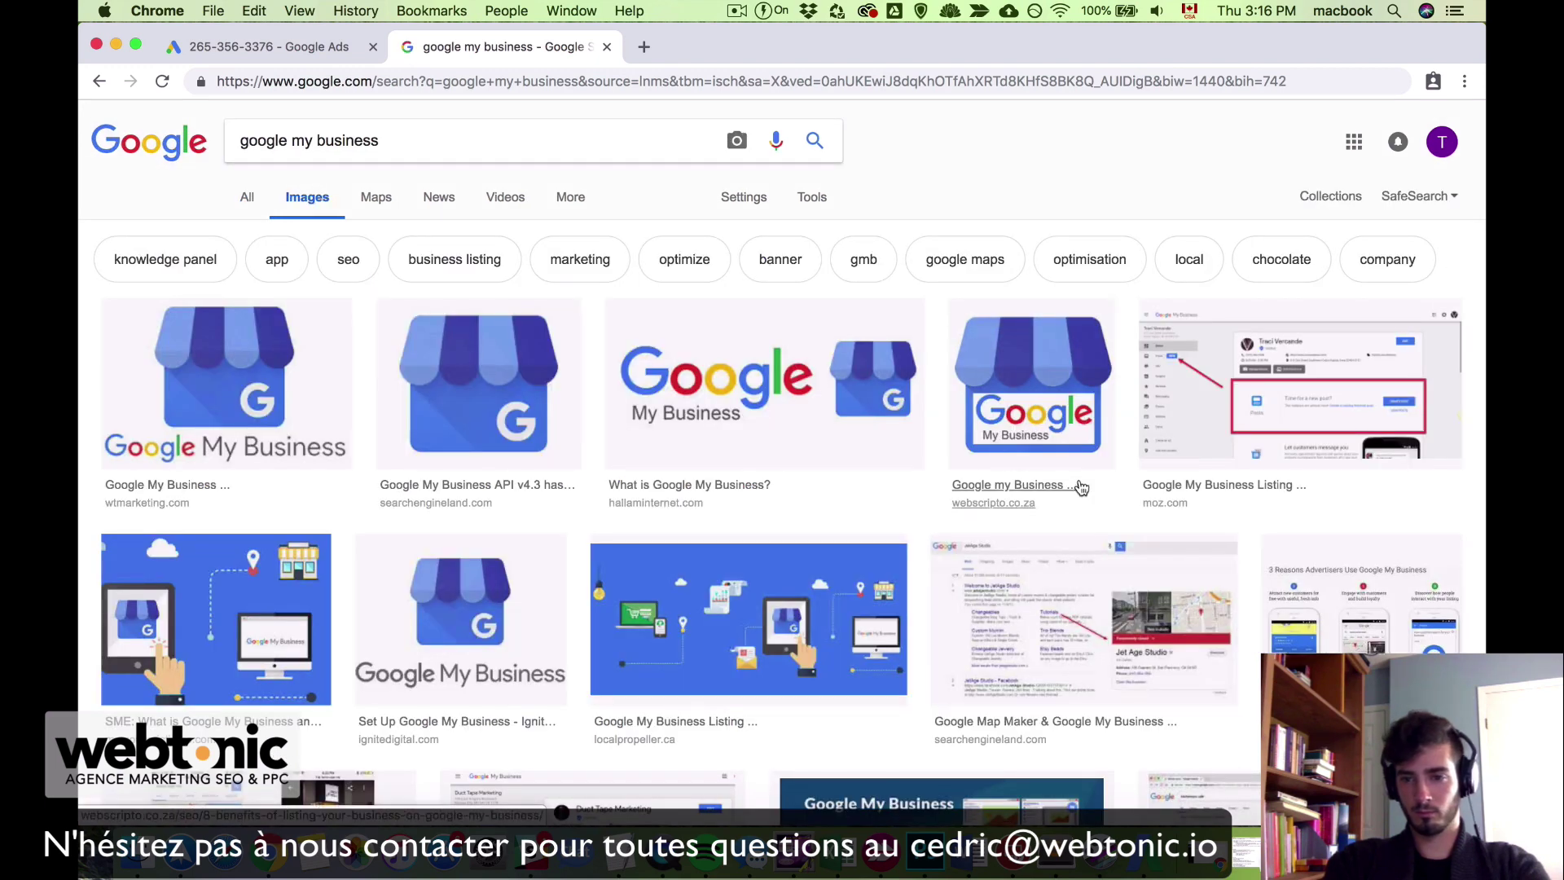
{"action": "scroll", "coordinate": [1081, 487], "scroll_direction": "down", "scroll_amount": 5}
{"action": "left_click", "coordinate": [1120, 351]}
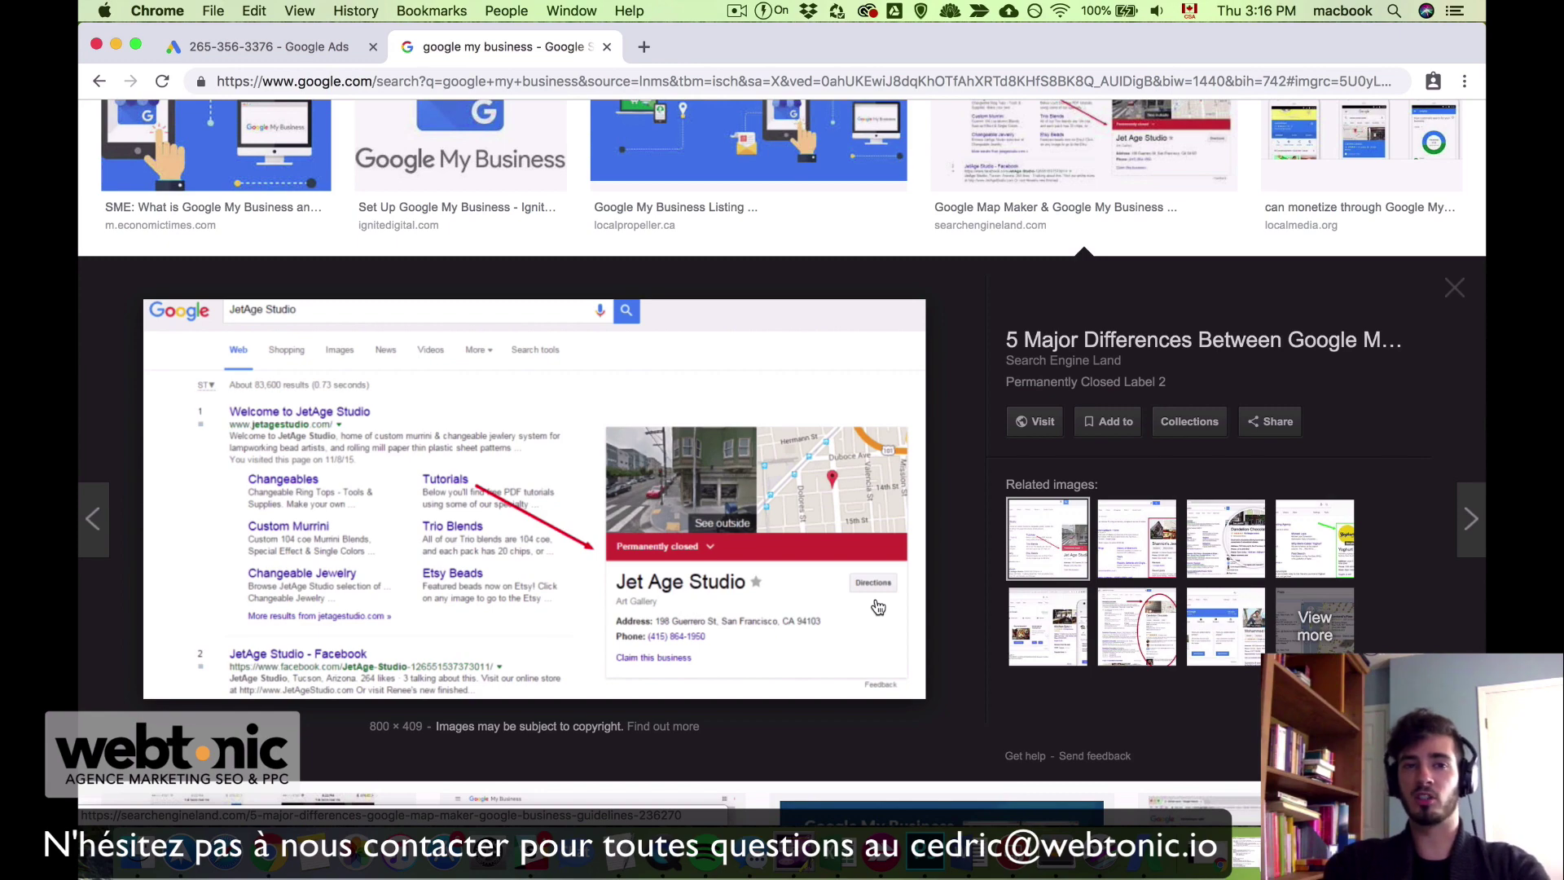
{"action": "left_click", "coordinate": [989, 169]}
{"action": "scroll", "coordinate": [989, 168], "scroll_direction": "up", "scroll_amount": 5}
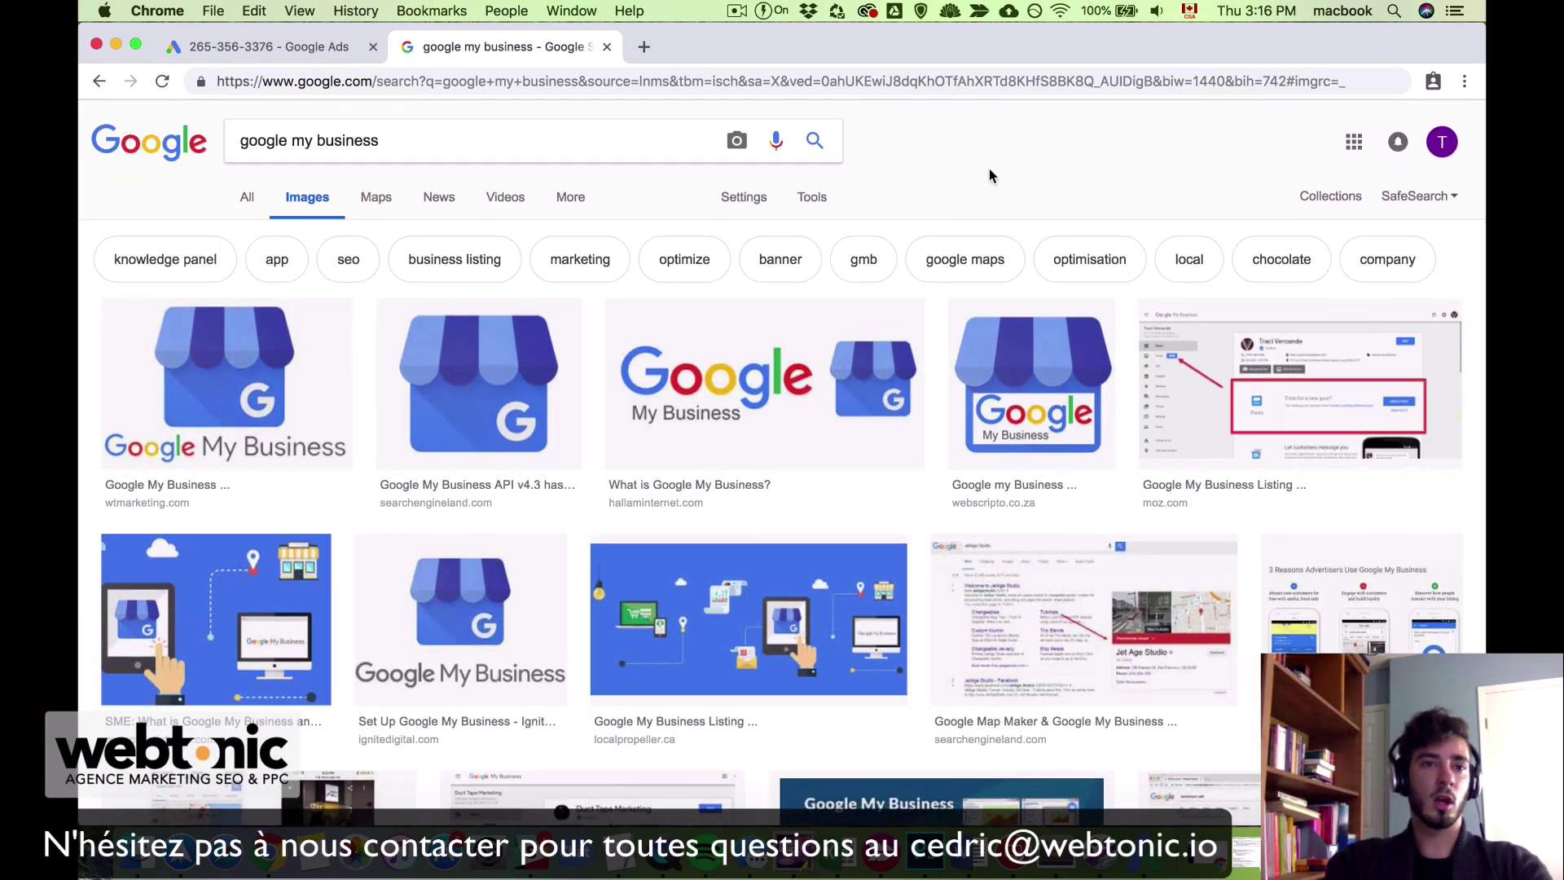
{"action": "left_click", "coordinate": [286, 55]}
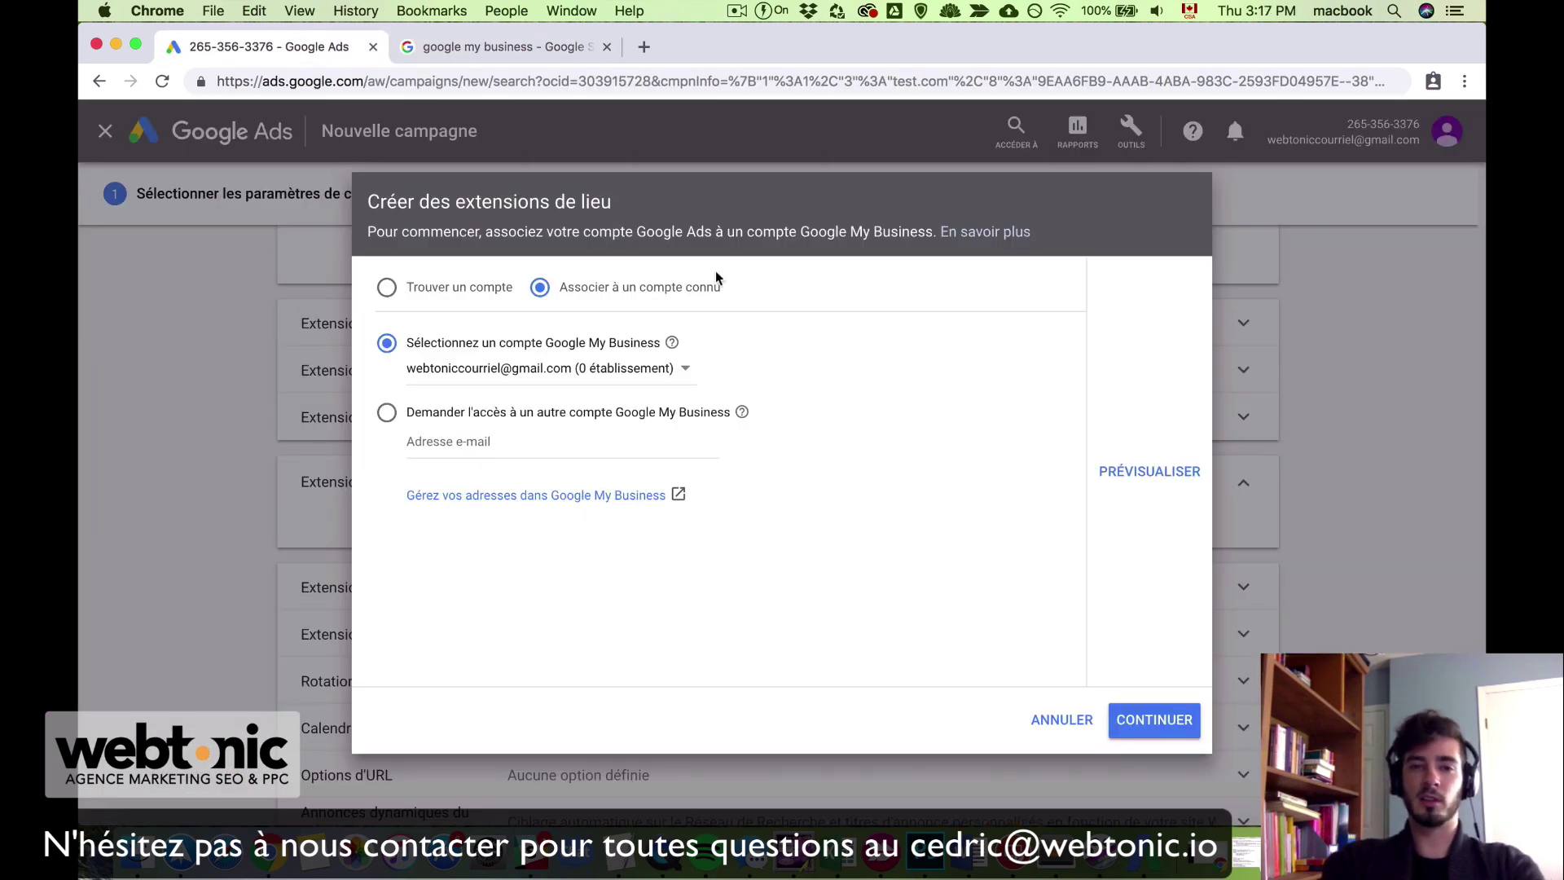
Step: Cancel the location extension dialog
{"action": "left_click", "coordinate": [1062, 719]}
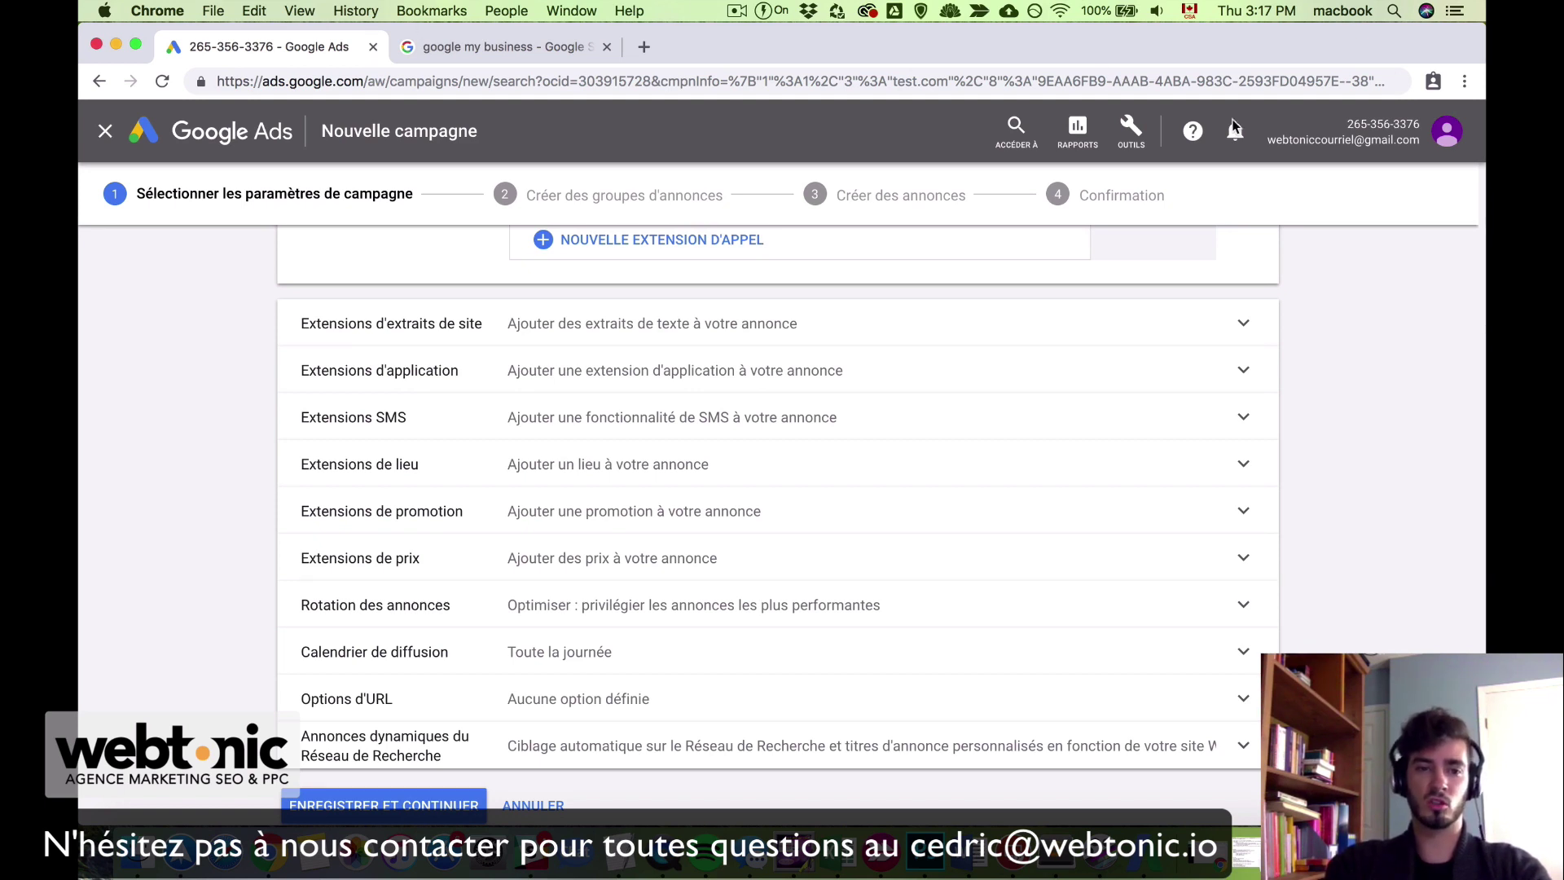
{"action": "scroll", "coordinate": [1393, 602], "scroll_direction": "up", "scroll_amount": 2}
{"action": "scroll", "coordinate": [1389, 576], "scroll_direction": "down", "scroll_amount": 2}
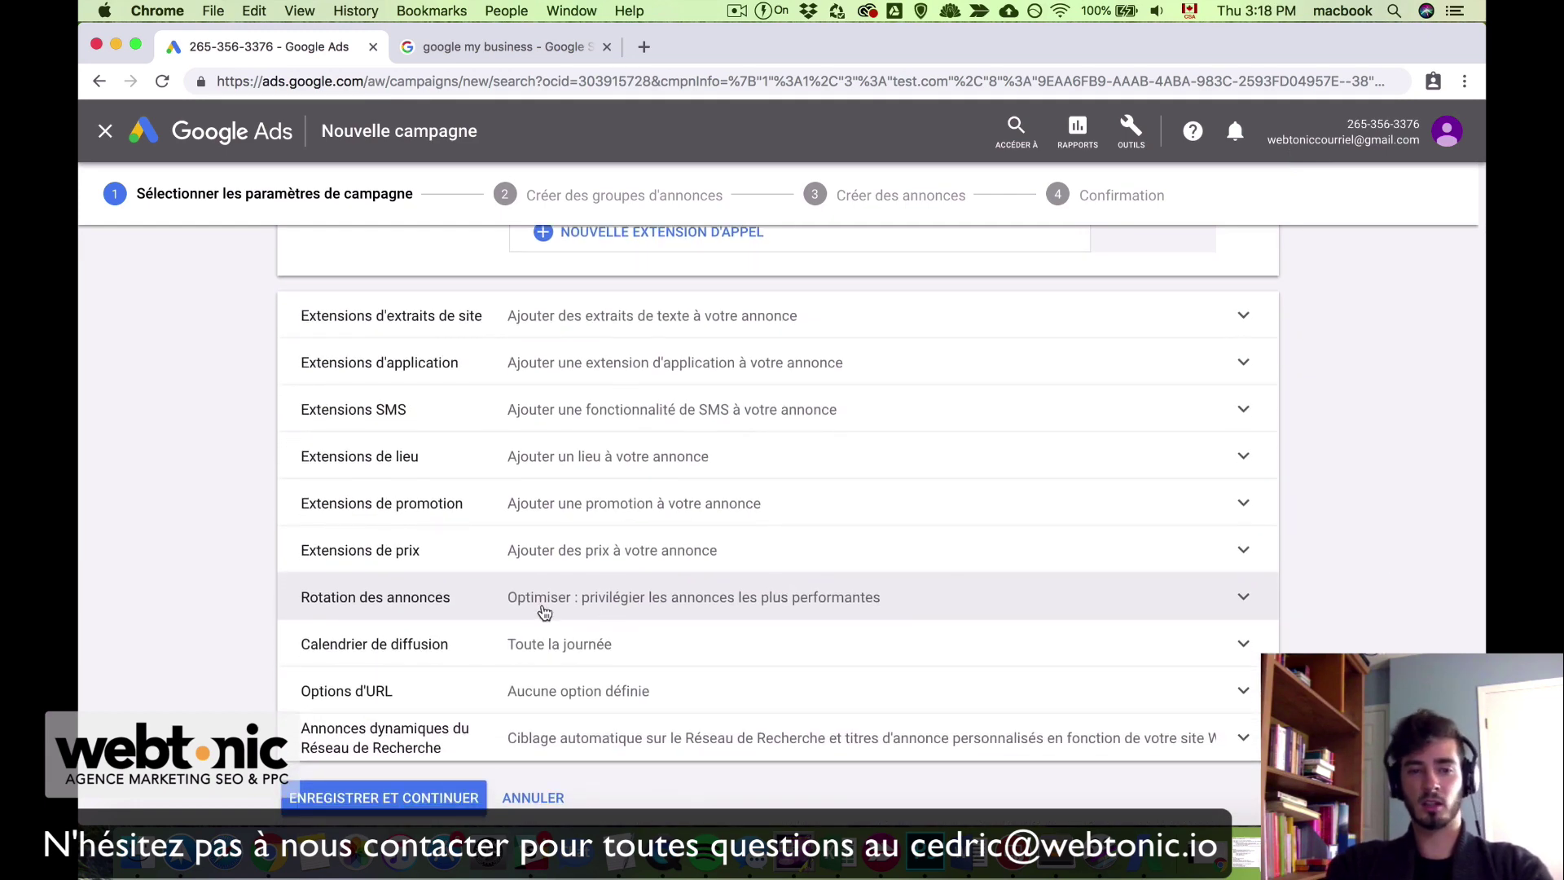
Step: Try 'Ne pas optimiser' for ad rotation, then restore 'Optimiser' to favour best-performing ads
{"action": "left_click", "coordinate": [671, 611]}
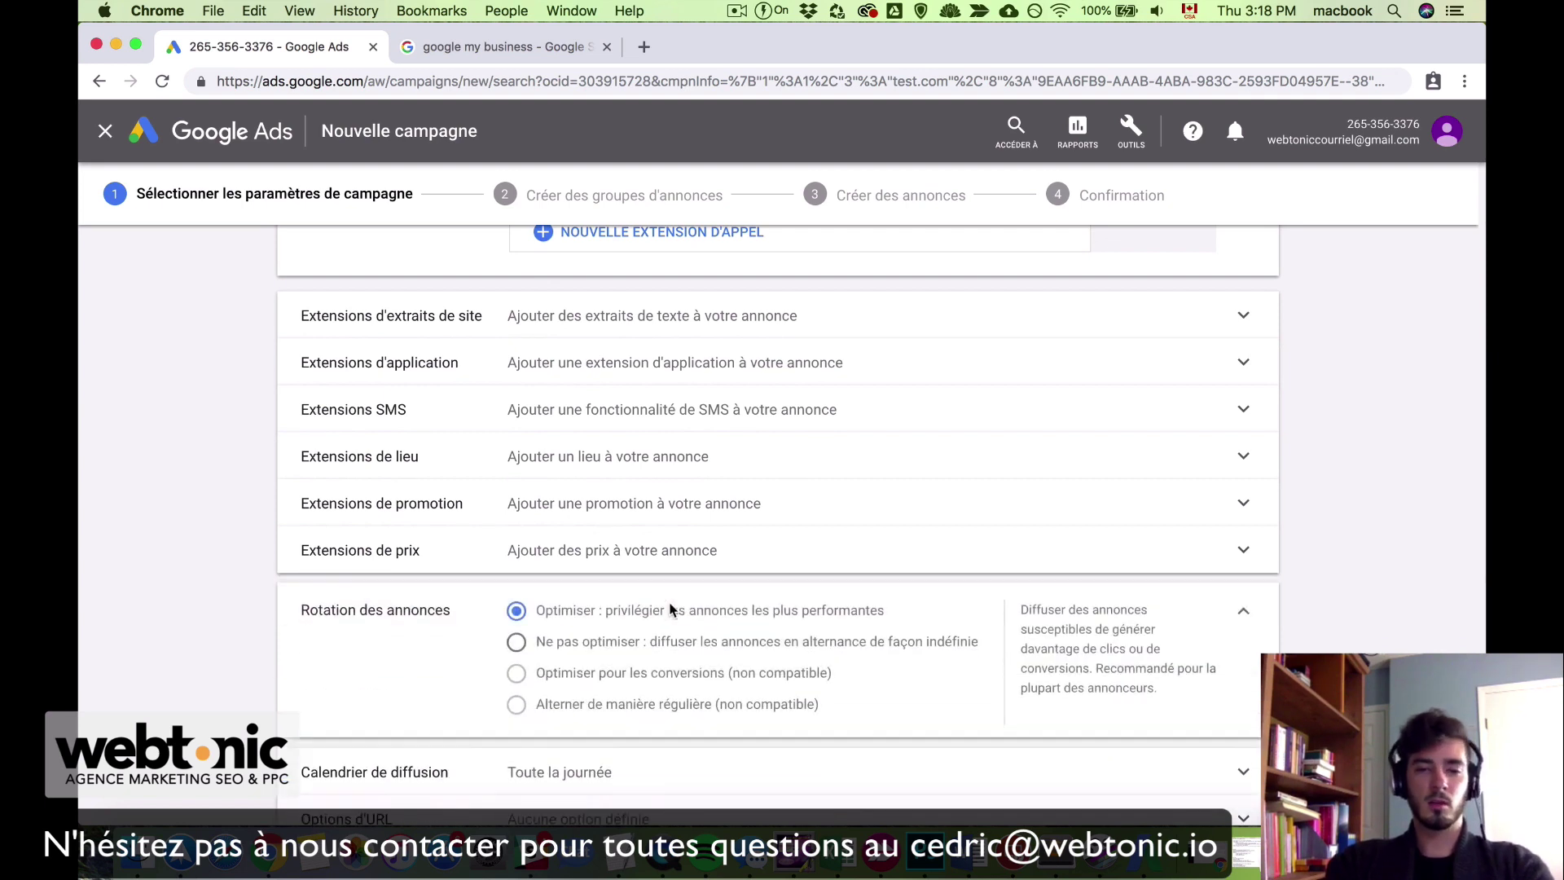
{"action": "left_click", "coordinate": [515, 647]}
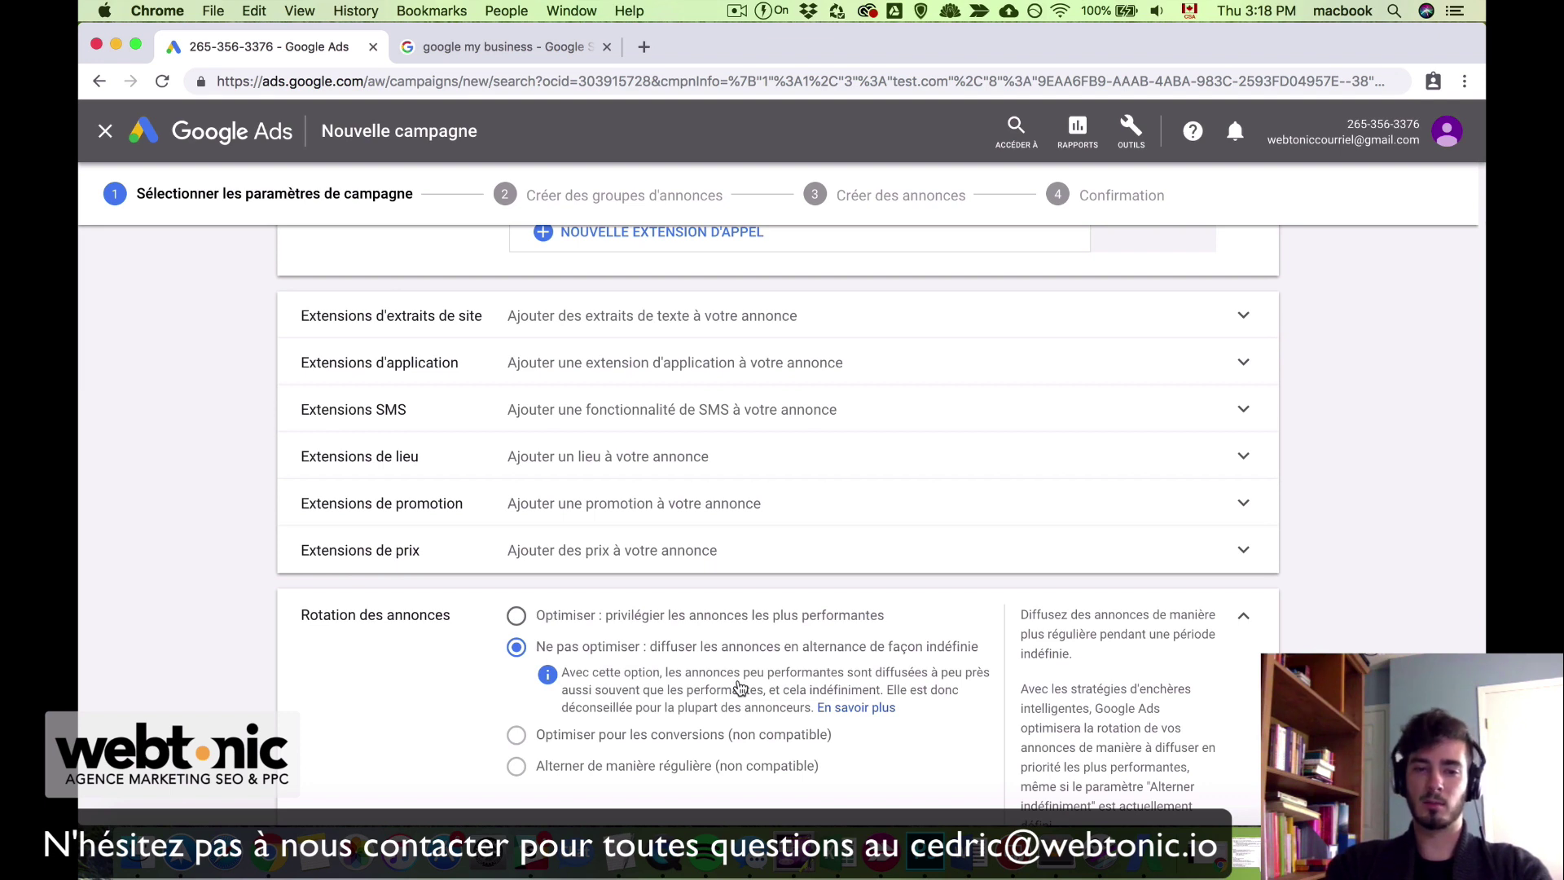
{"action": "left_click", "coordinate": [548, 617]}
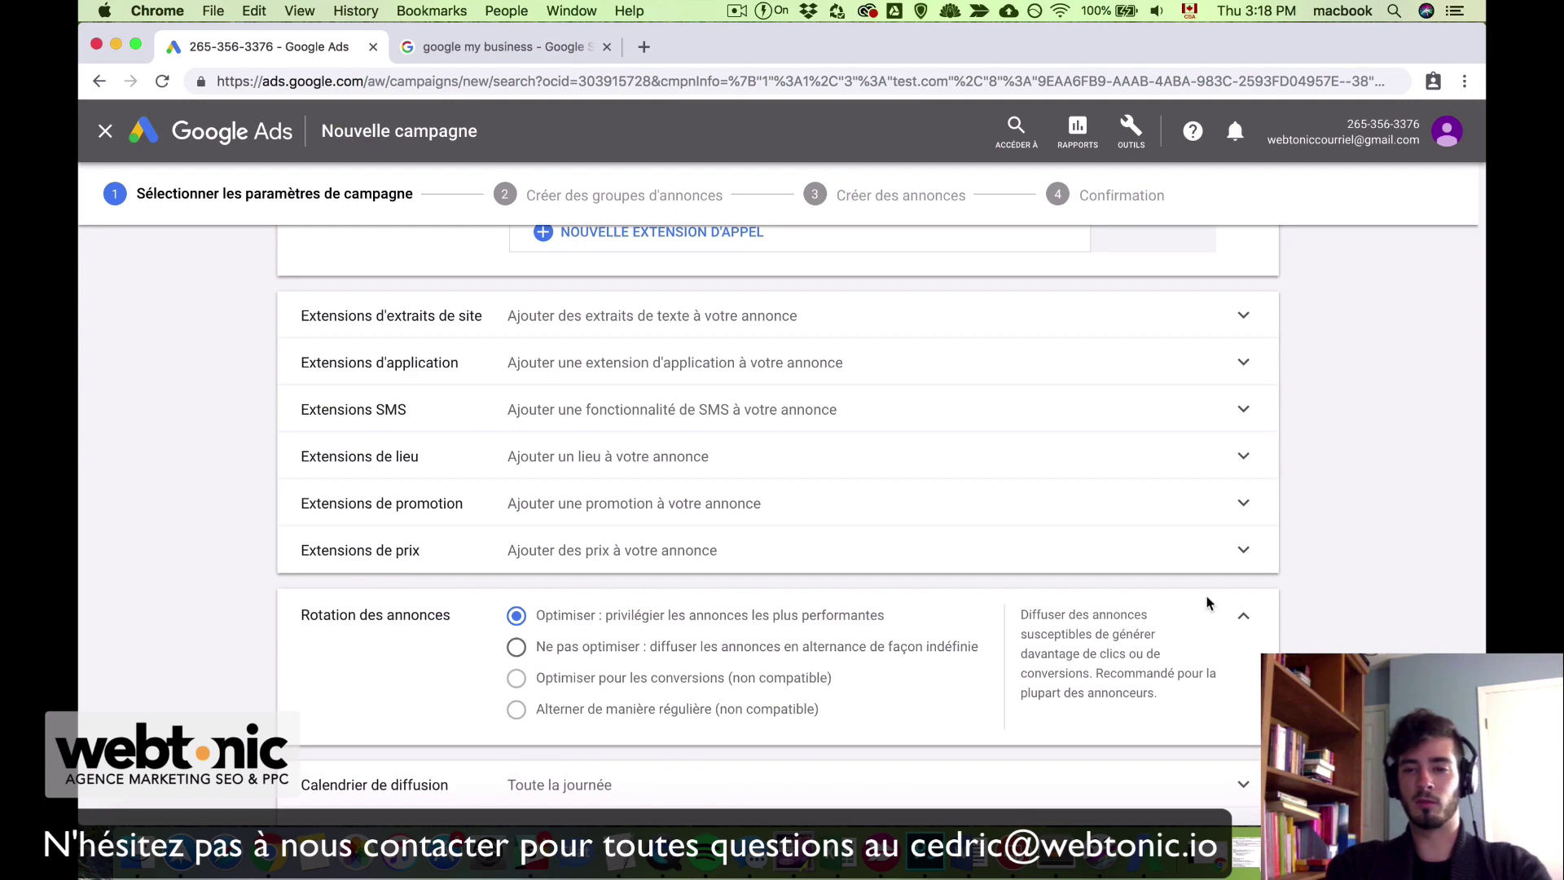
{"action": "left_click", "coordinate": [1247, 623]}
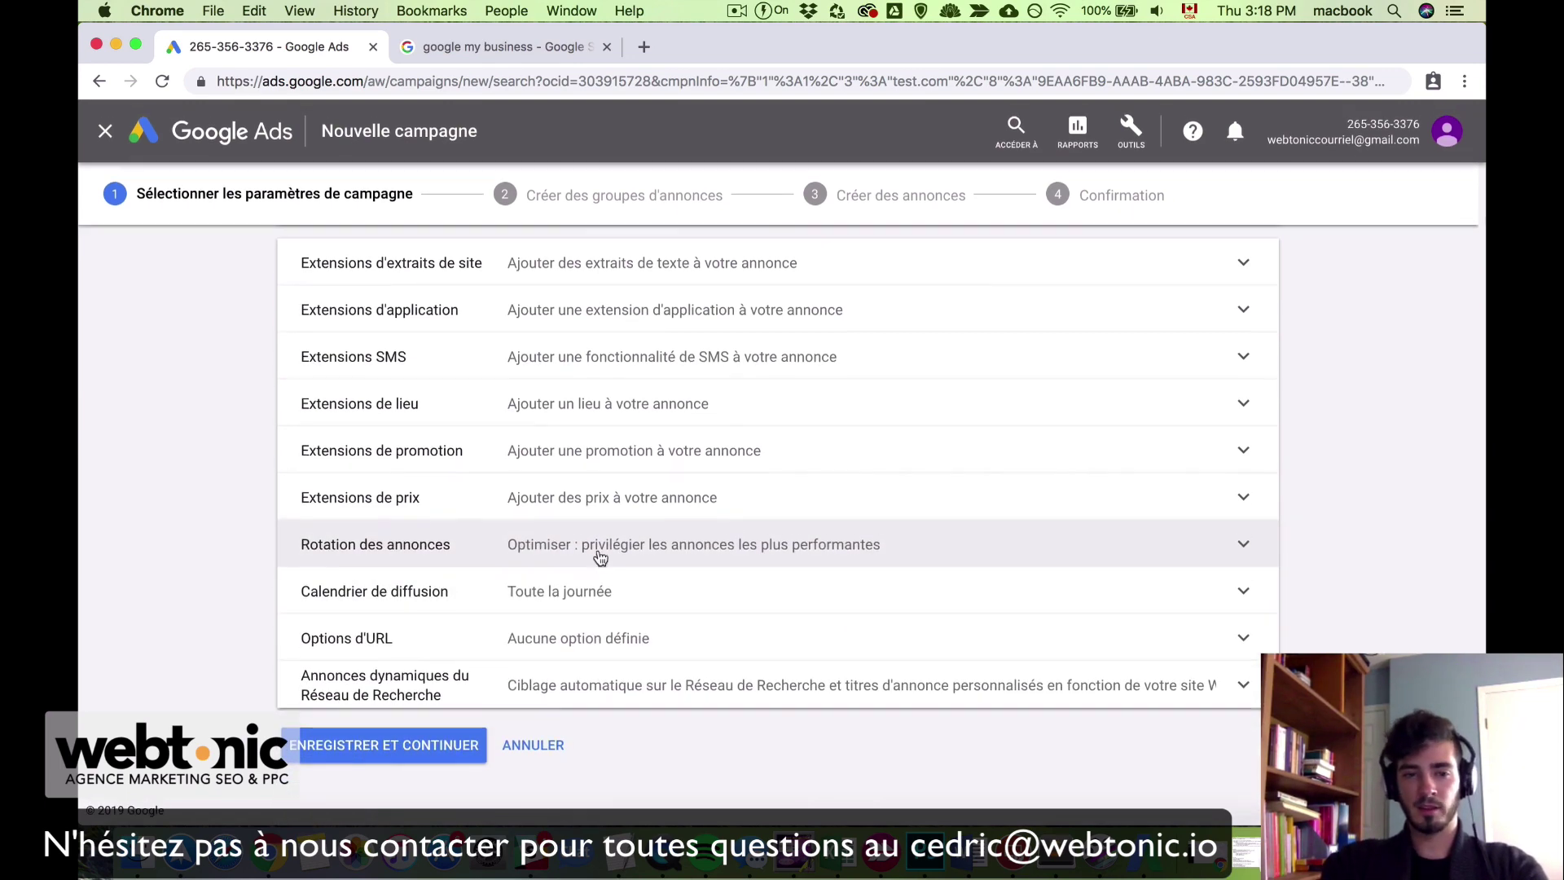
{"action": "left_click", "coordinate": [576, 601]}
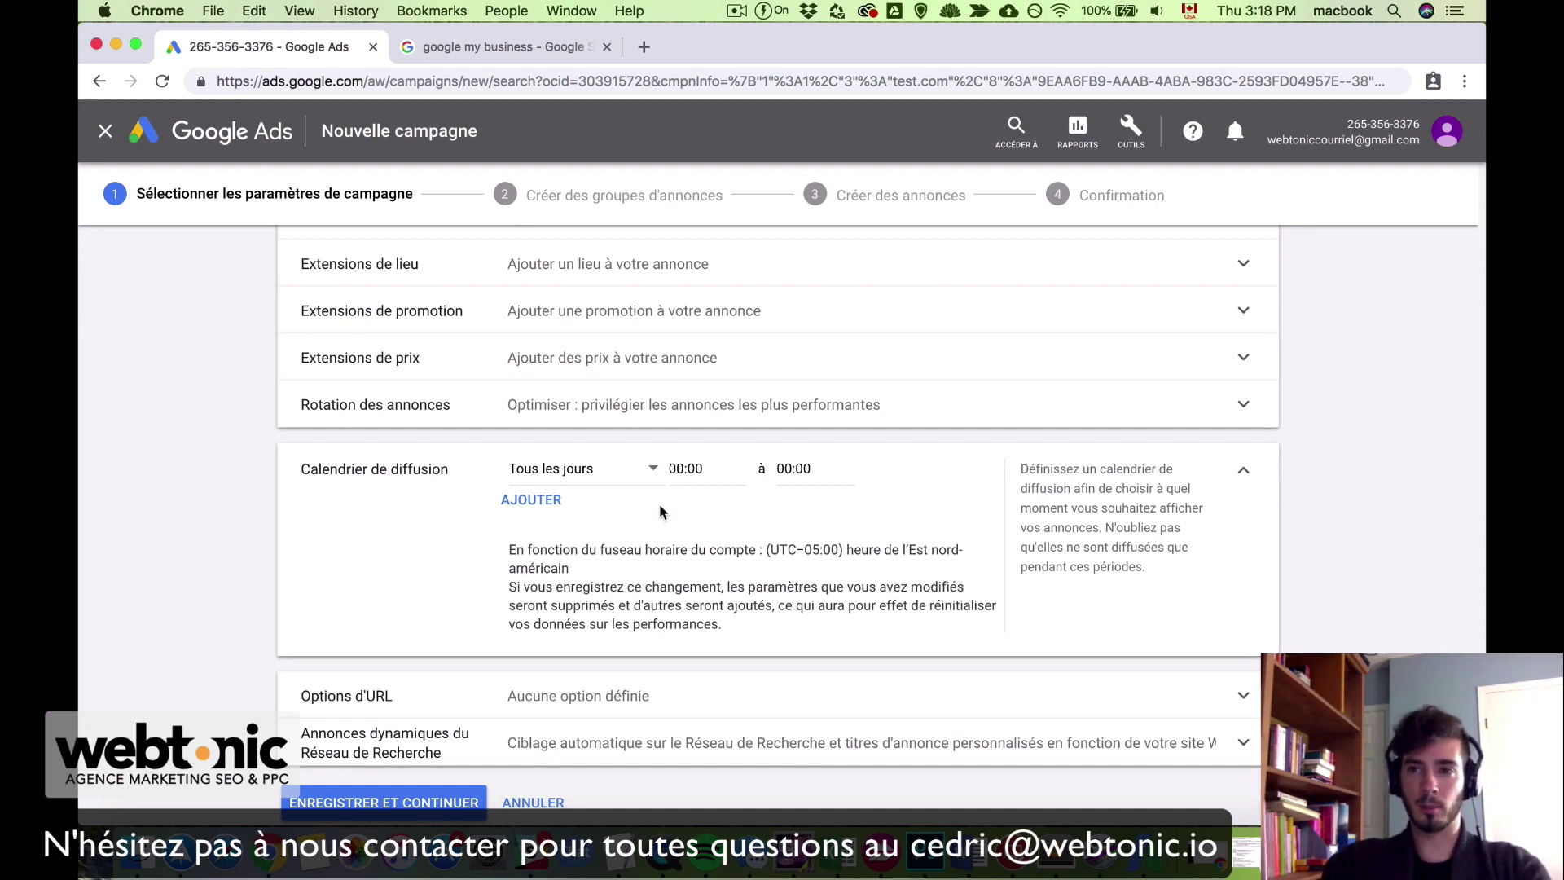
{"action": "left_click", "coordinate": [574, 480]}
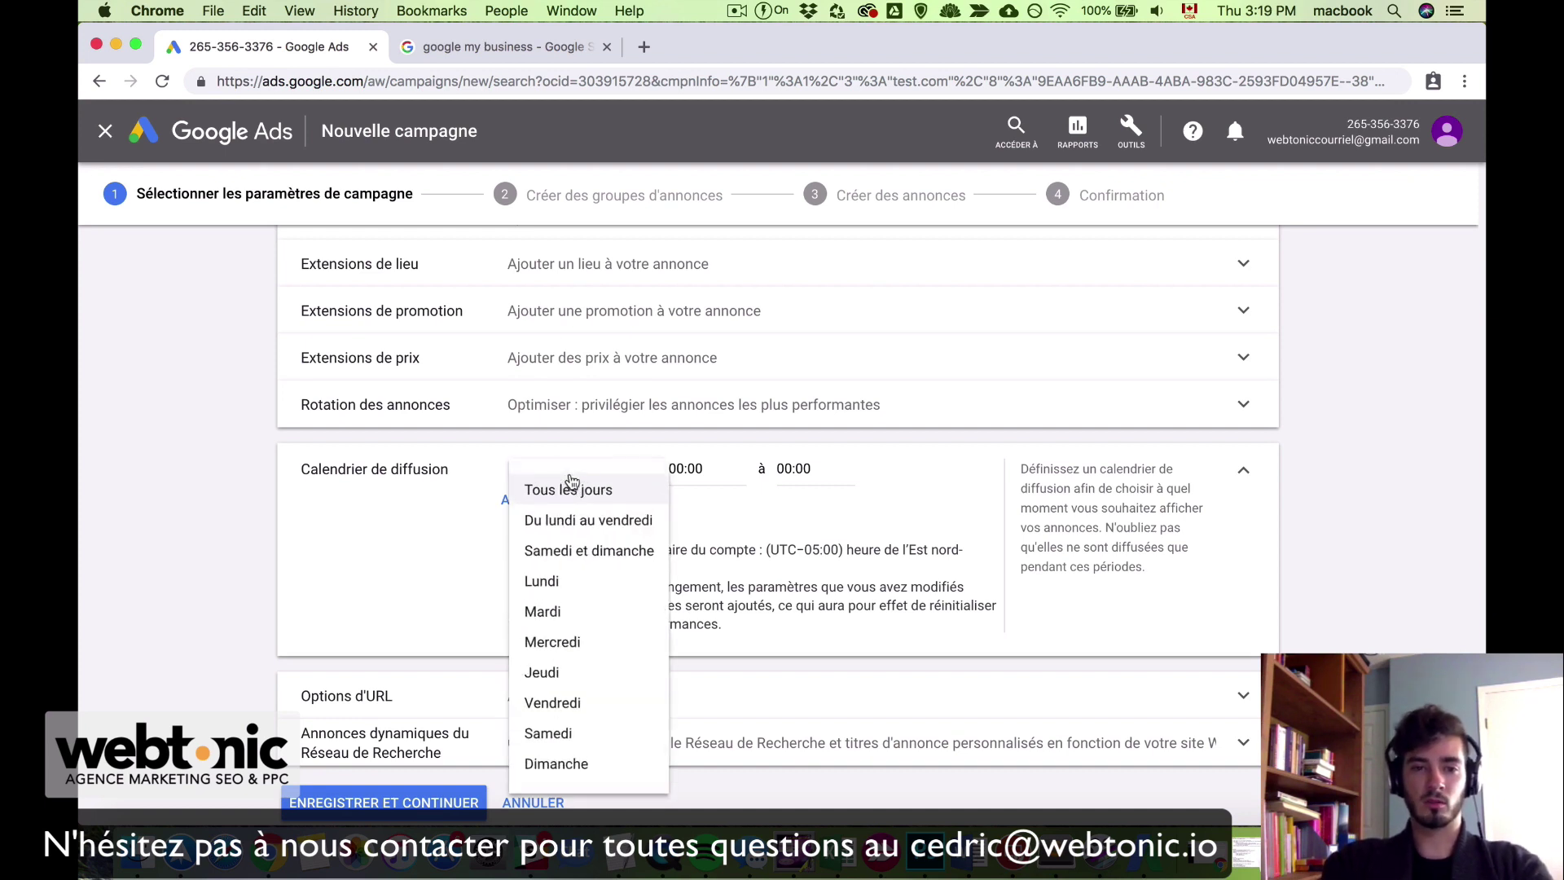
{"action": "left_click", "coordinate": [600, 525]}
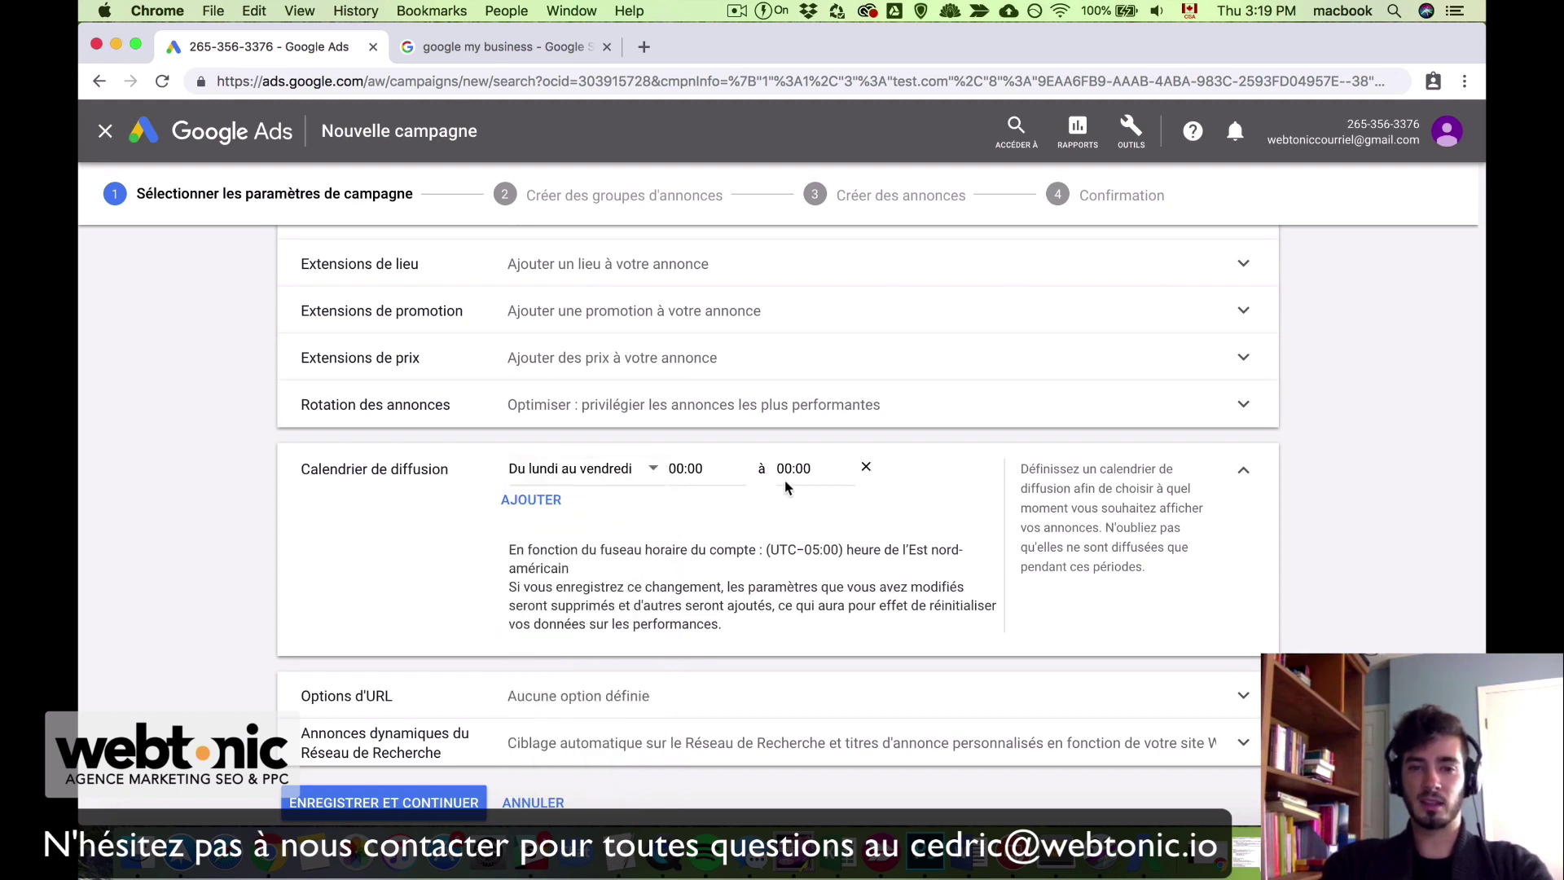
{"action": "left_click", "coordinate": [696, 466]}
{"action": "scroll", "coordinate": [692, 365], "scroll_direction": "down", "scroll_amount": 5}
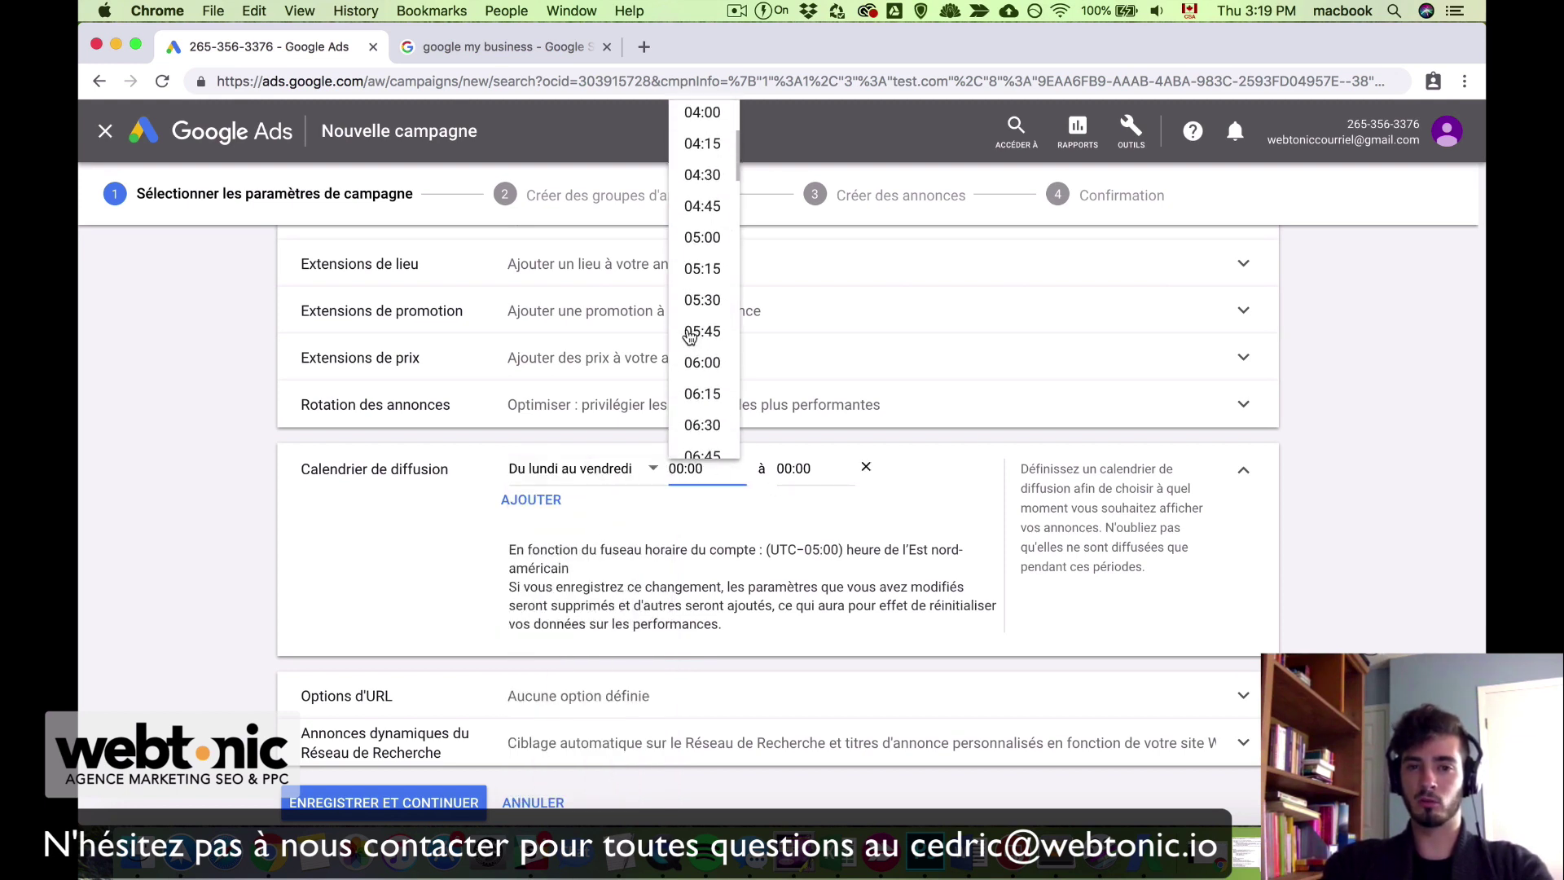
{"action": "left_click", "coordinate": [681, 504]}
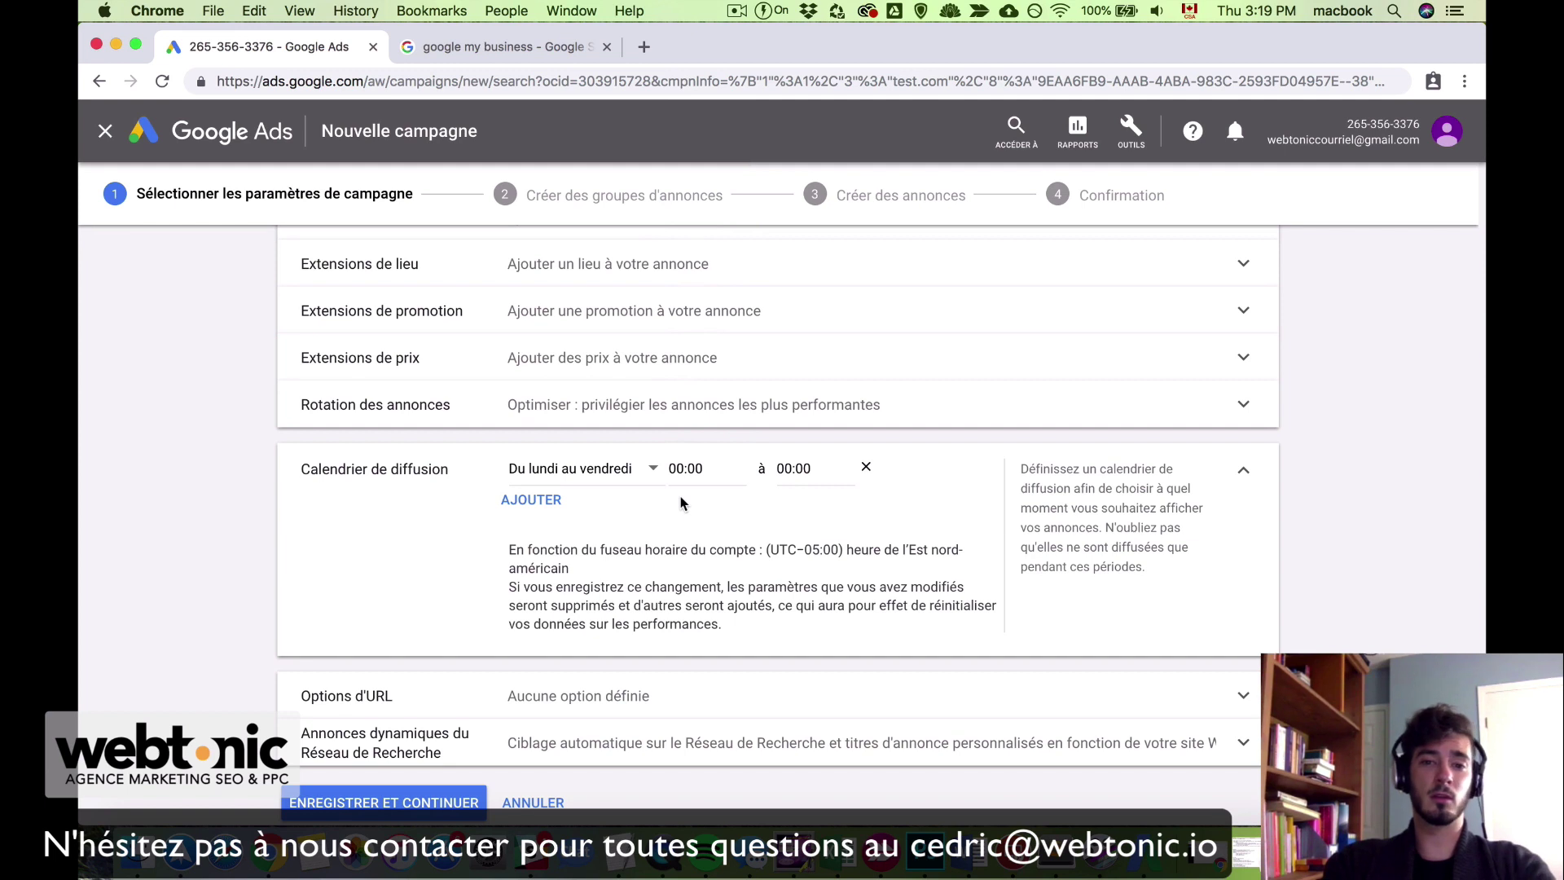
{"action": "left_click", "coordinate": [603, 471]}
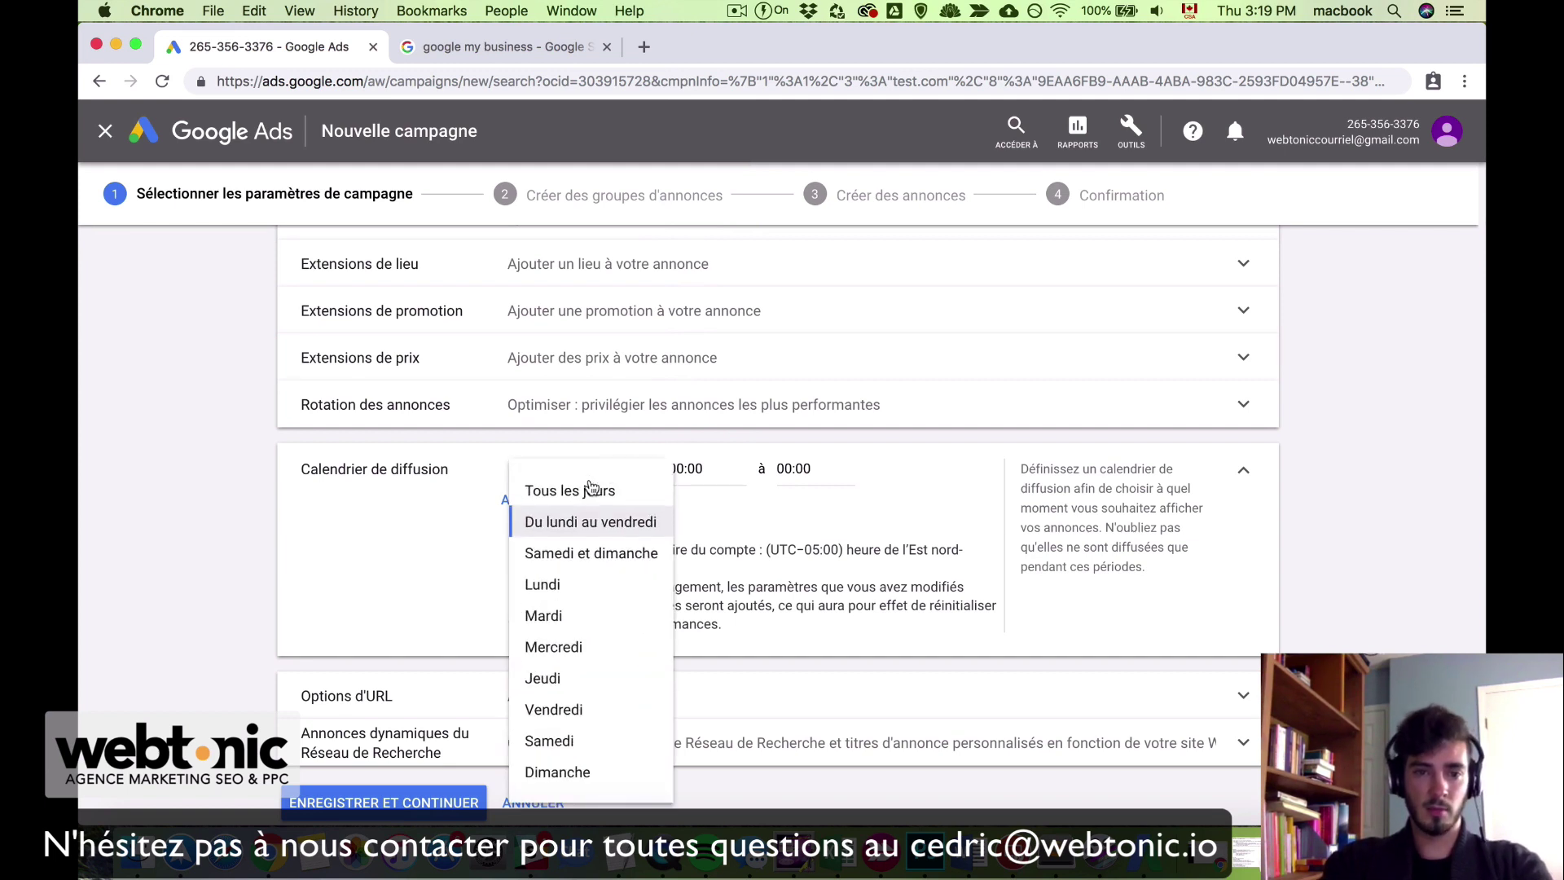
{"action": "left_click", "coordinate": [580, 489]}
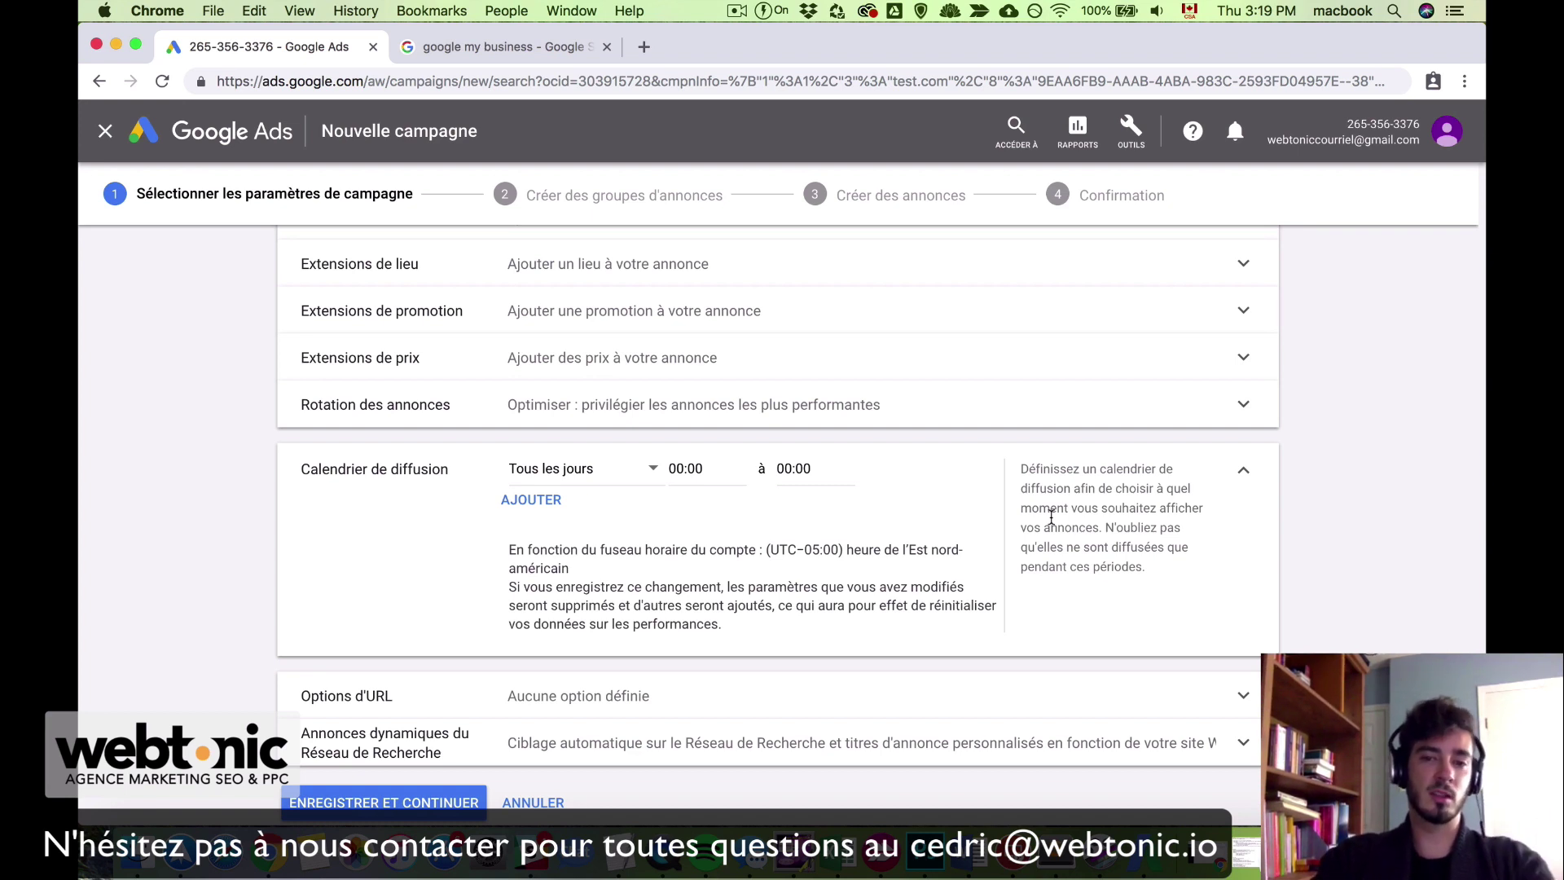
{"action": "left_click", "coordinate": [1245, 476]}
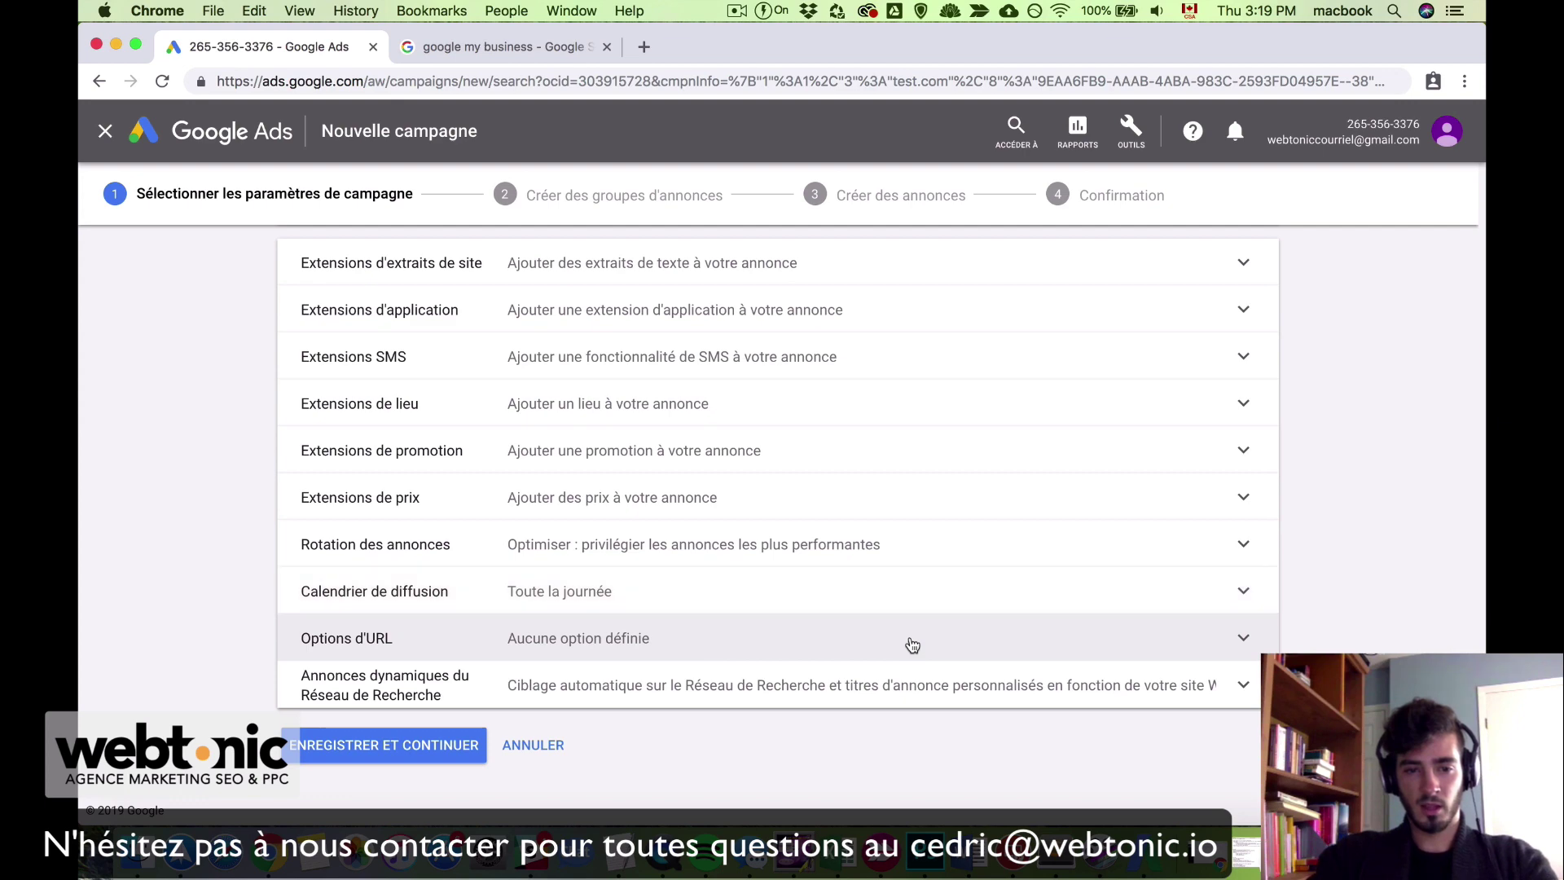
Step: Expand Options d'URL to show the empty tracking template, final URL suffix and custom parameter fields
{"action": "left_click", "coordinate": [913, 645]}
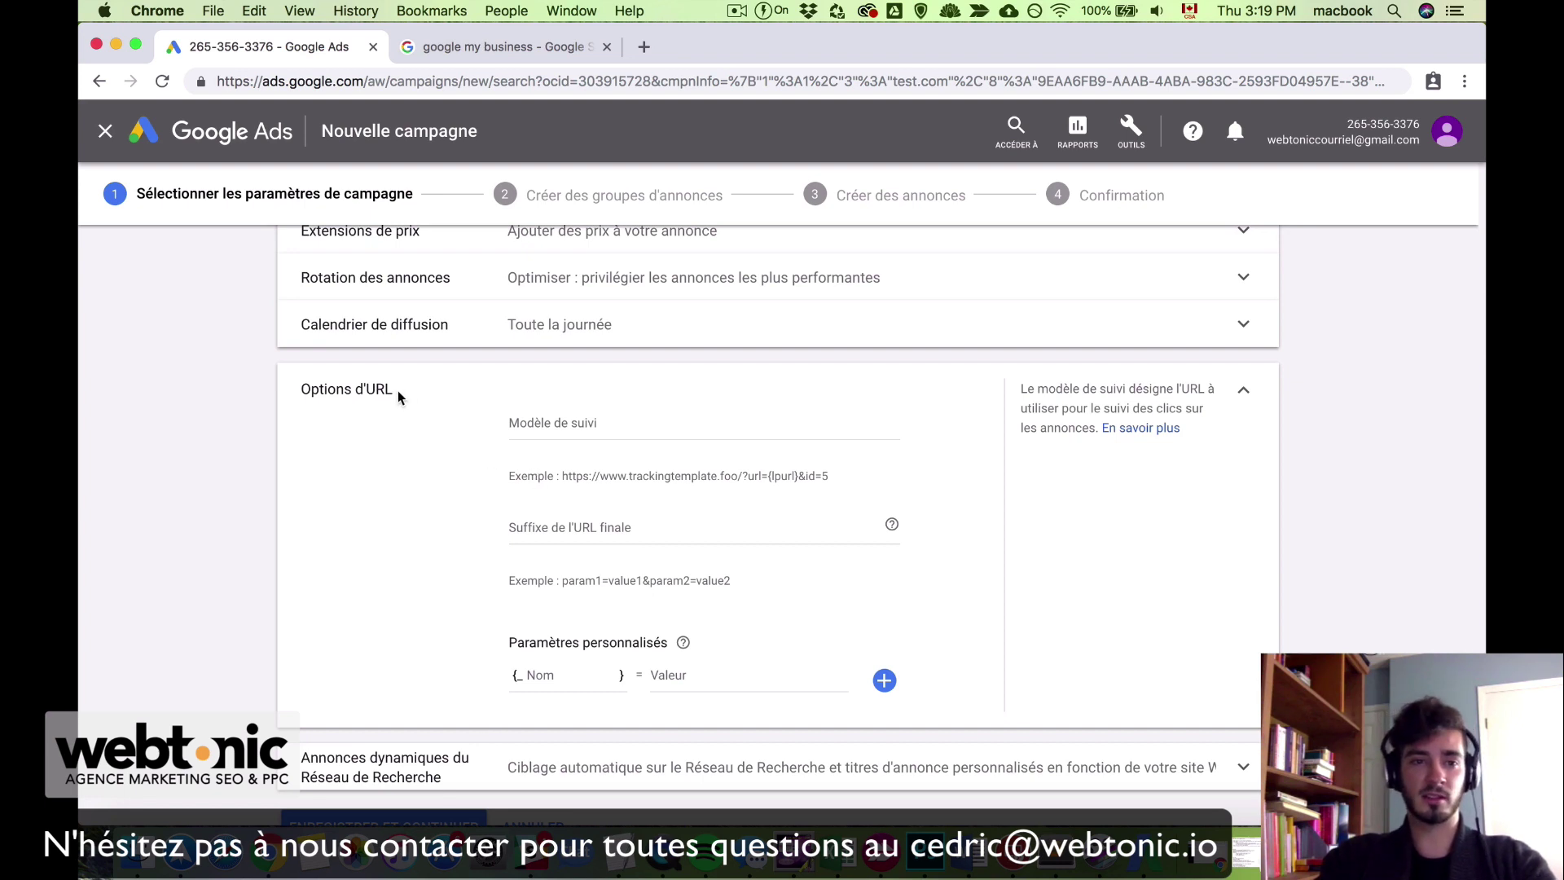
{"action": "left_click_drag", "start_coordinate": [398, 391], "coordinate": [304, 394]}
{"action": "left_click", "coordinate": [649, 423]}
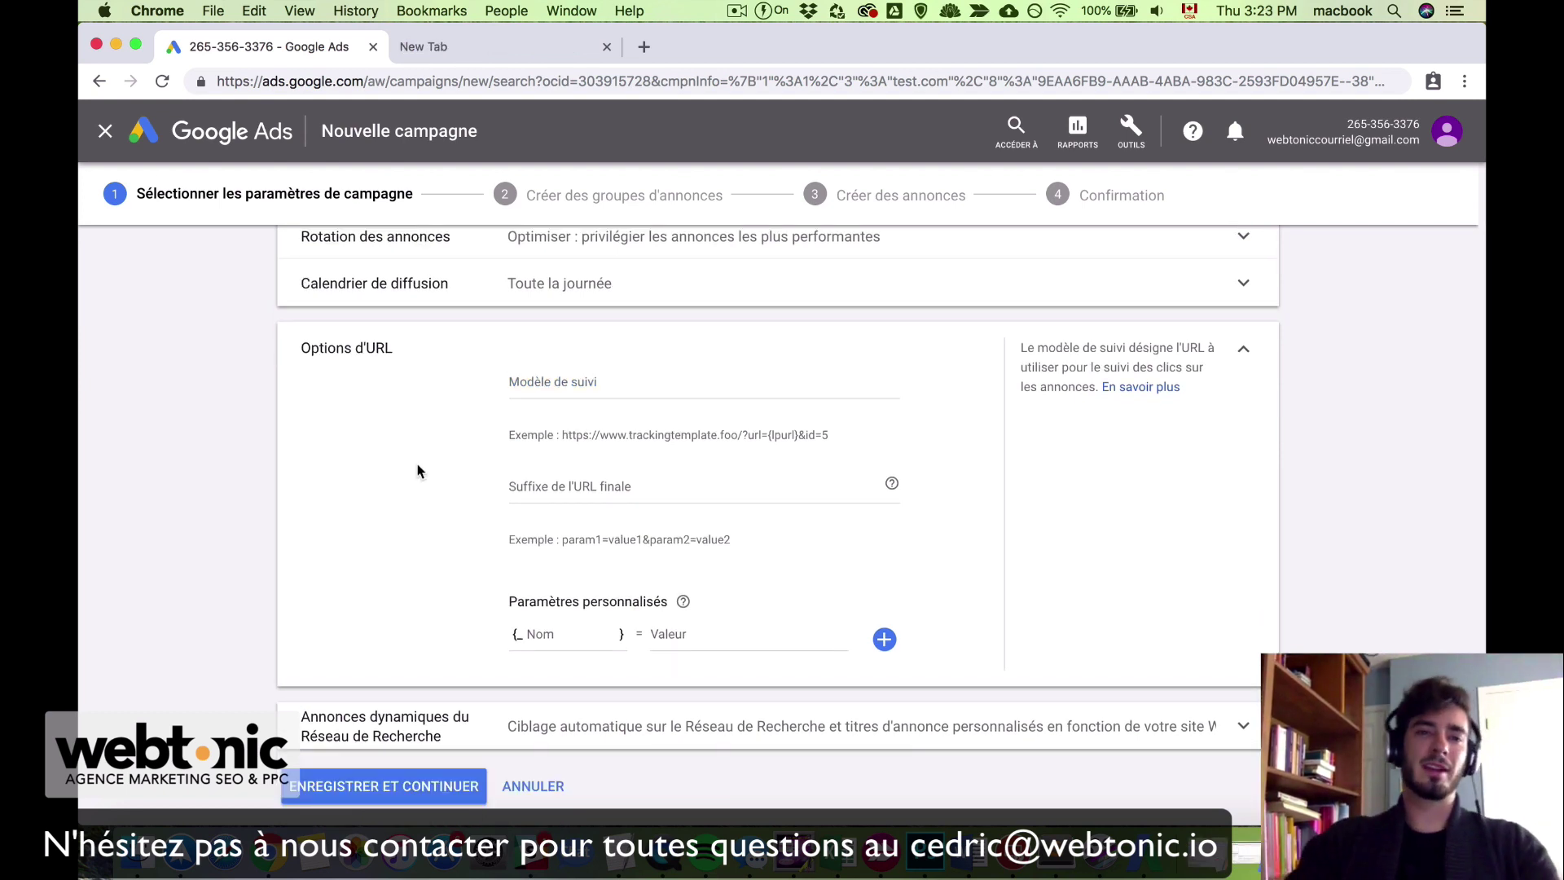
Step: Check the tab holding the tracking template text, then return to the empty Modèle de suivi field
{"action": "left_click", "coordinate": [456, 46]}
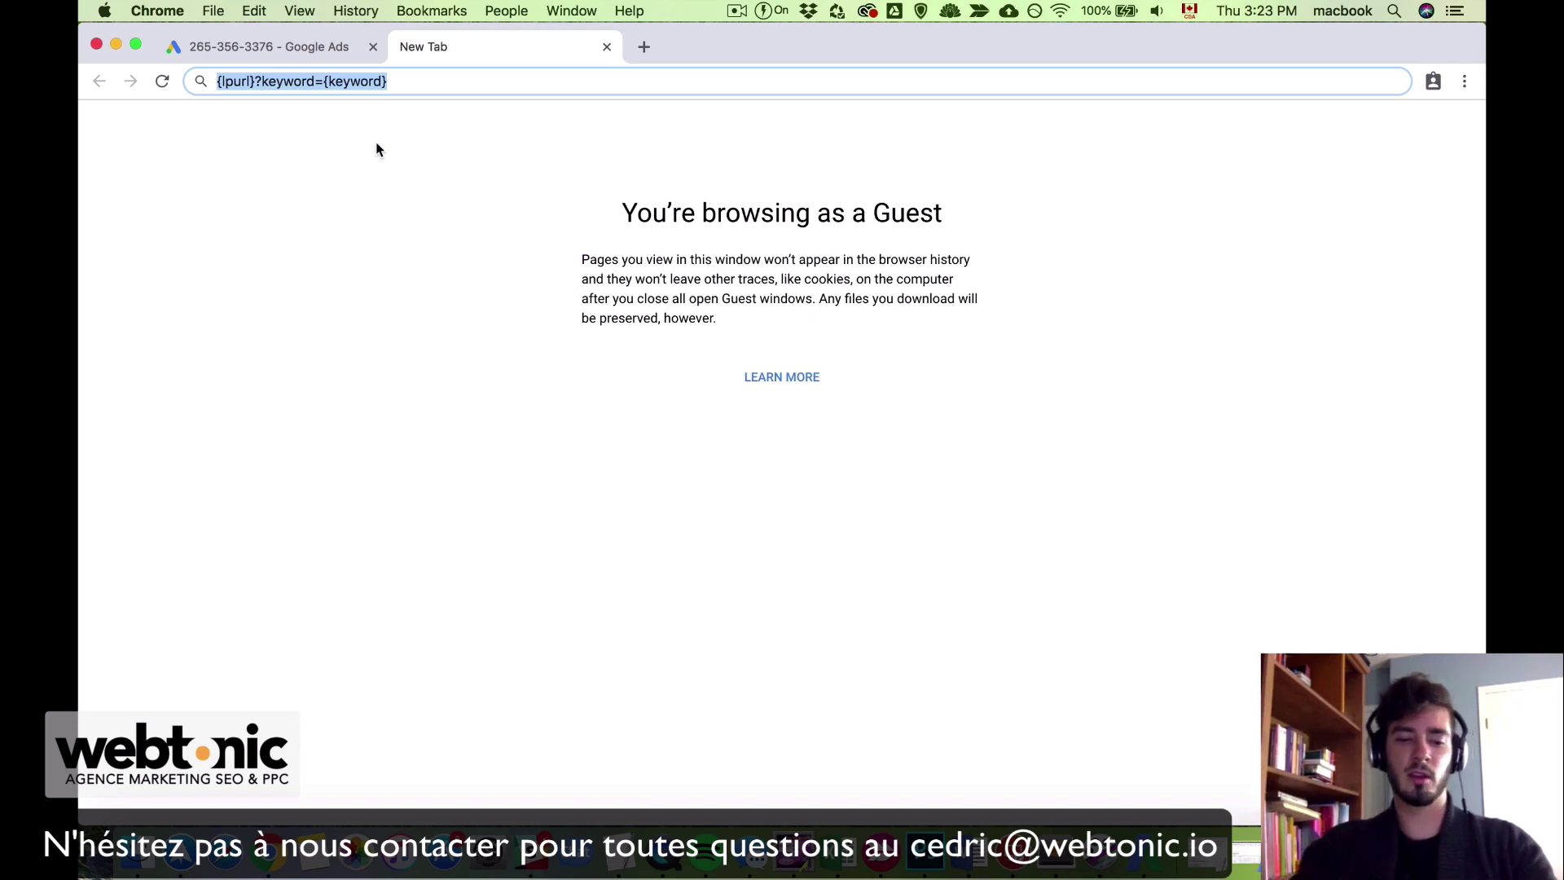
{"action": "left_click", "coordinate": [302, 51]}
{"action": "left_click", "coordinate": [562, 382]}
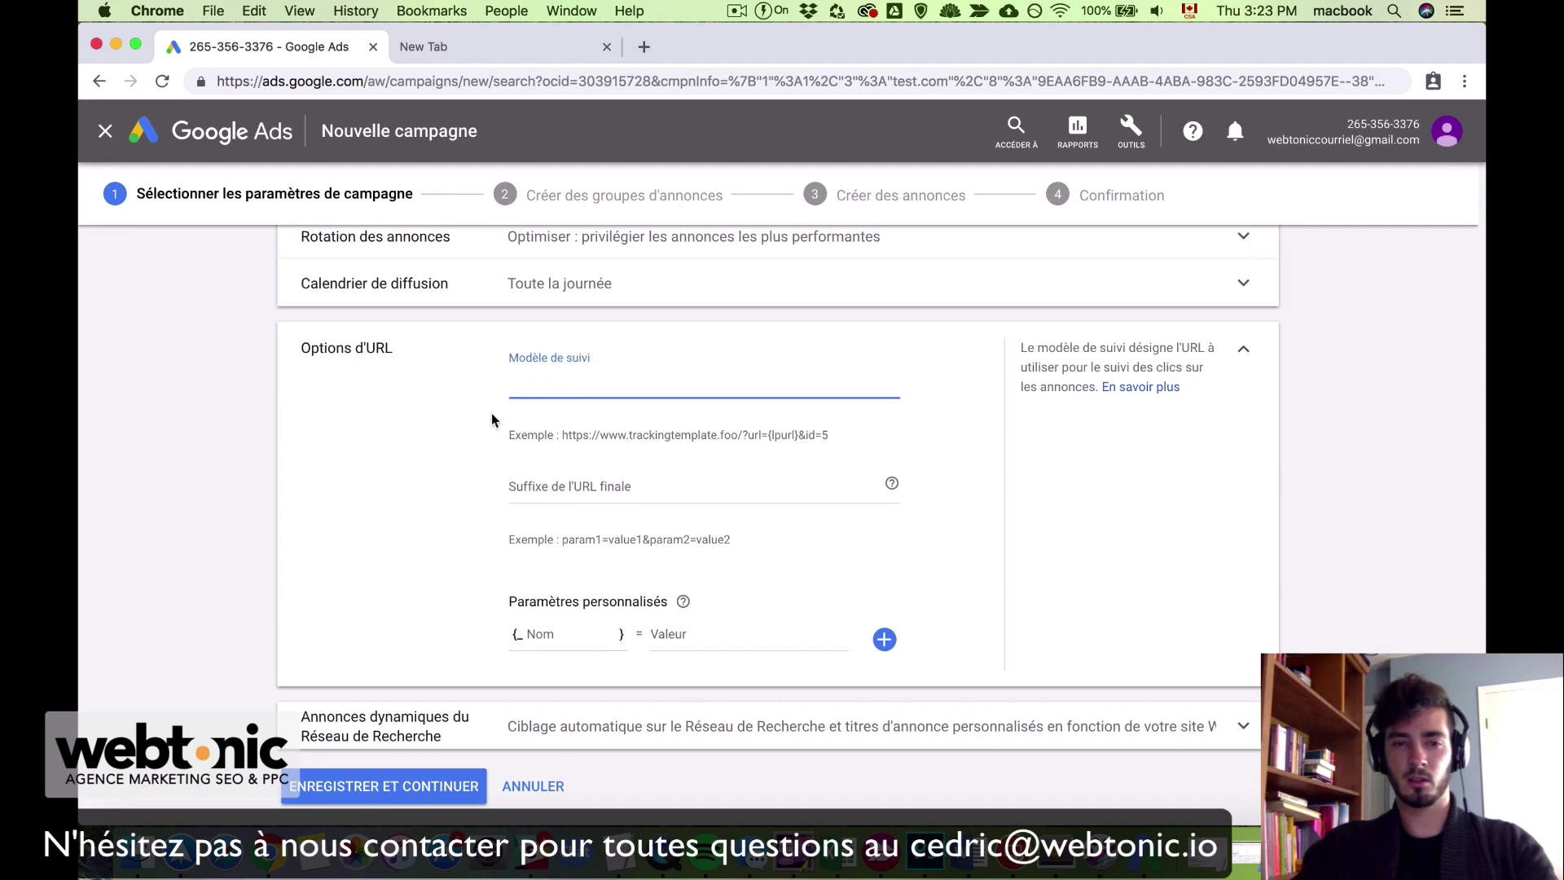
Step: Paste the tracking template {lpurl}?keyword={keyword} and leave dynamic search ads turned off
{"action": "type", "text": "{lpurl}?keyword={keyword}"}
{"action": "left_click", "coordinate": [1278, 350]}
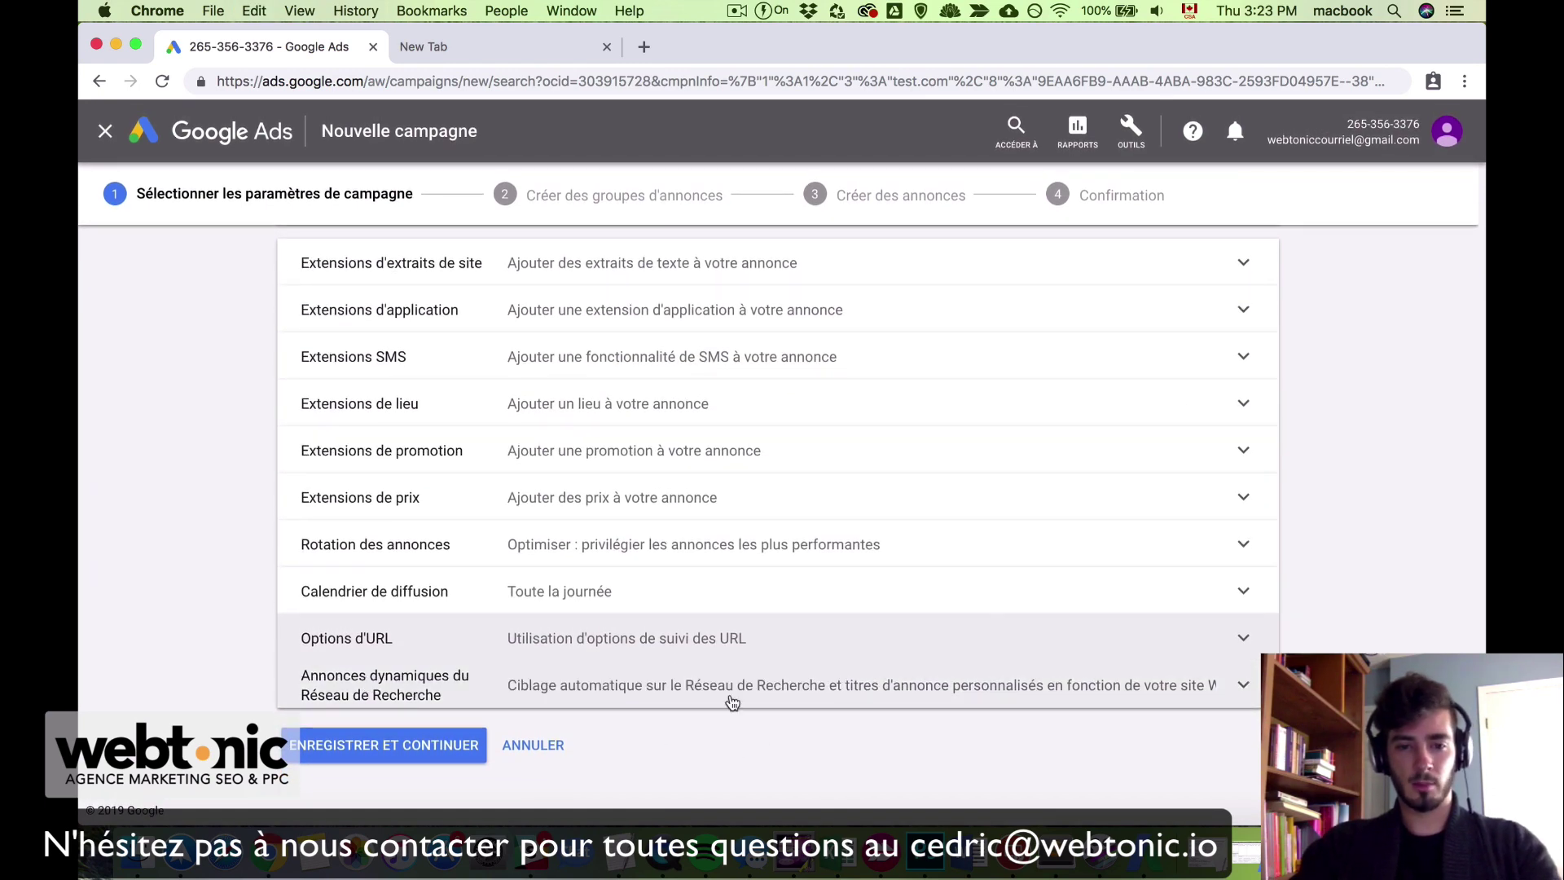
{"action": "left_click", "coordinate": [853, 705]}
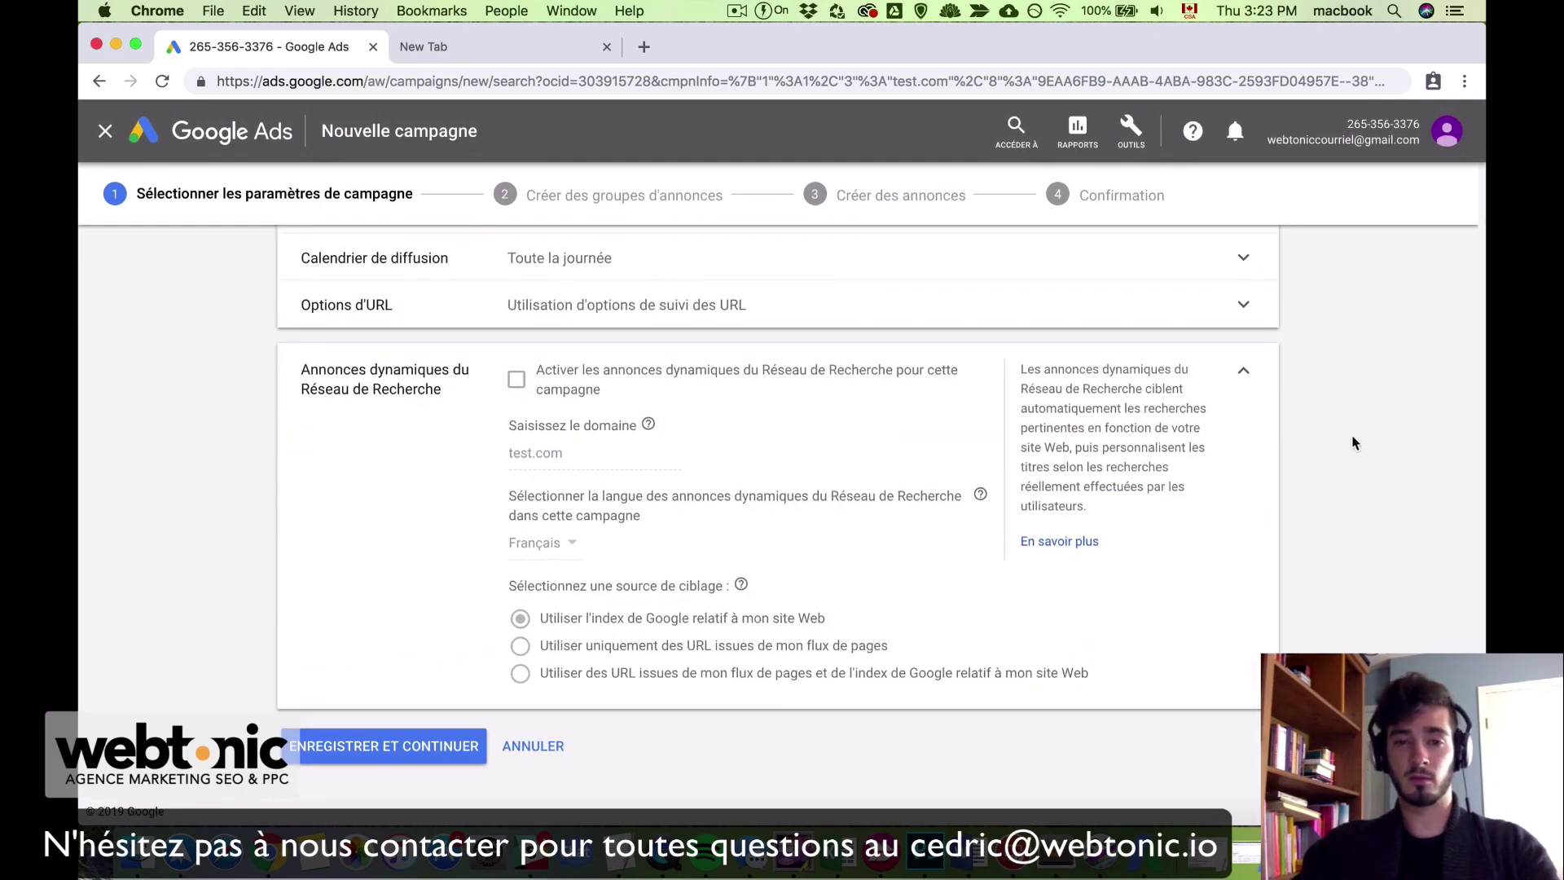
{"action": "left_click", "coordinate": [1239, 374]}
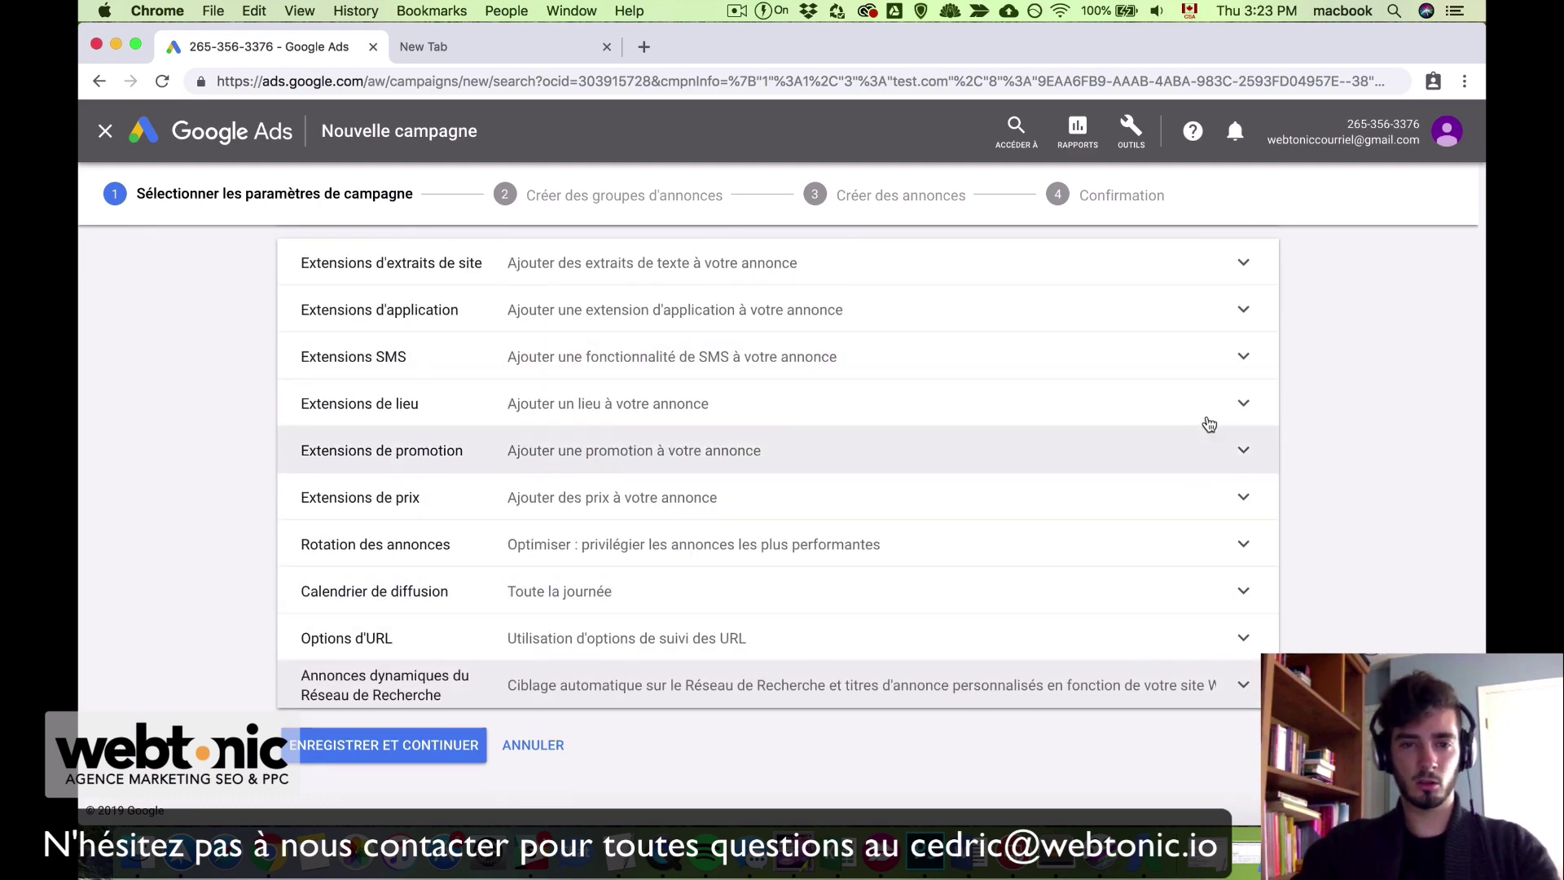
Step: Replace the campaign name with 'MTL - Beacon - FR- EN - Conv'
{"action": "scroll", "coordinate": [1346, 398], "scroll_direction": "up", "scroll_amount": 15}
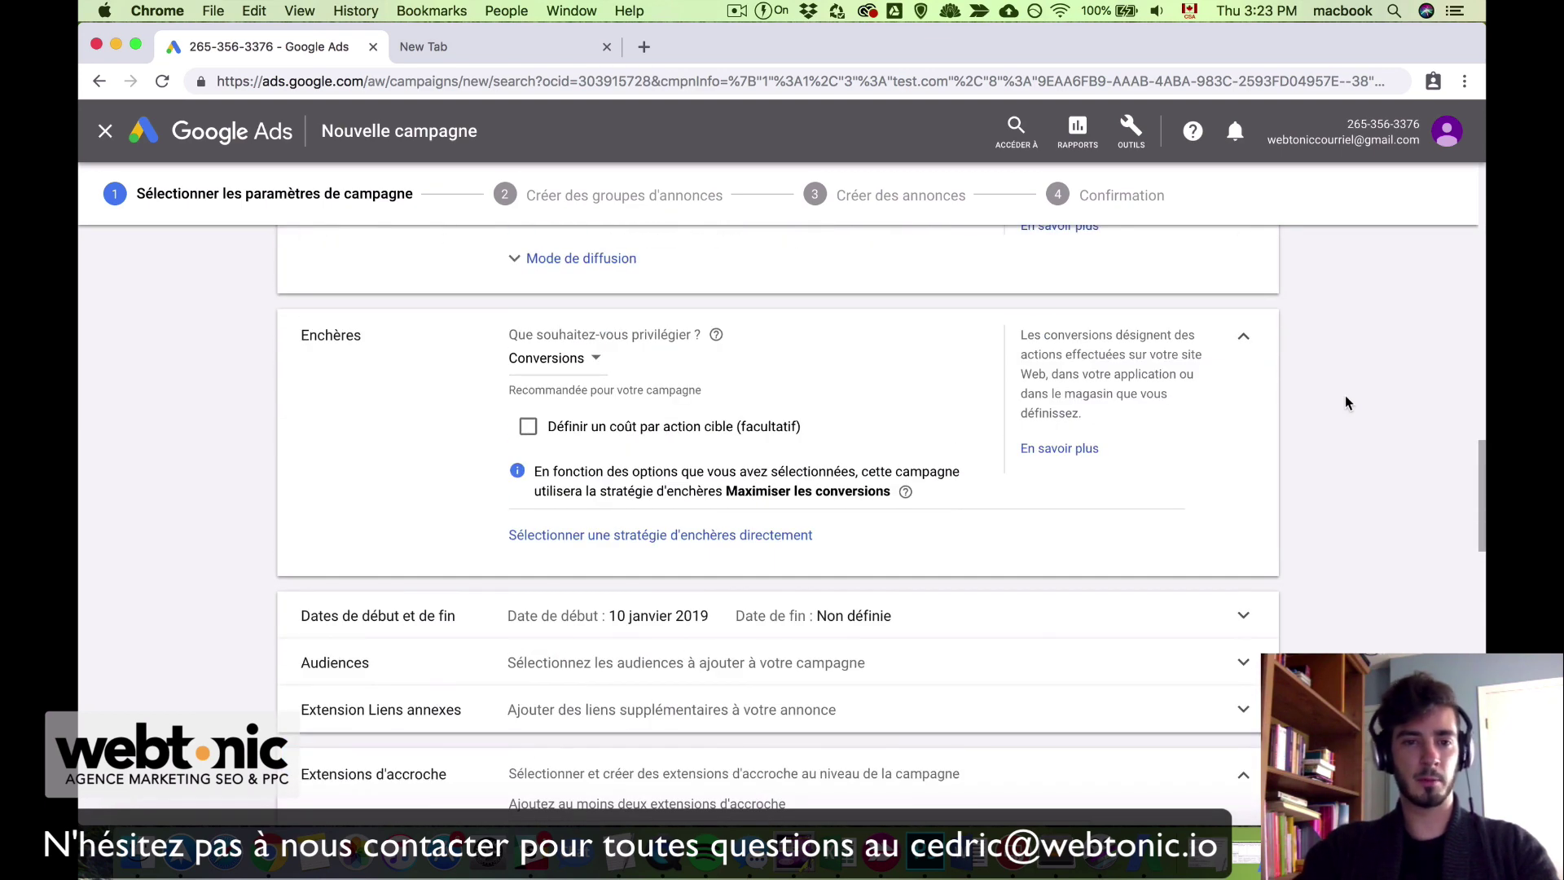
{"action": "scroll", "coordinate": [1348, 403], "scroll_direction": "up", "scroll_amount": 20}
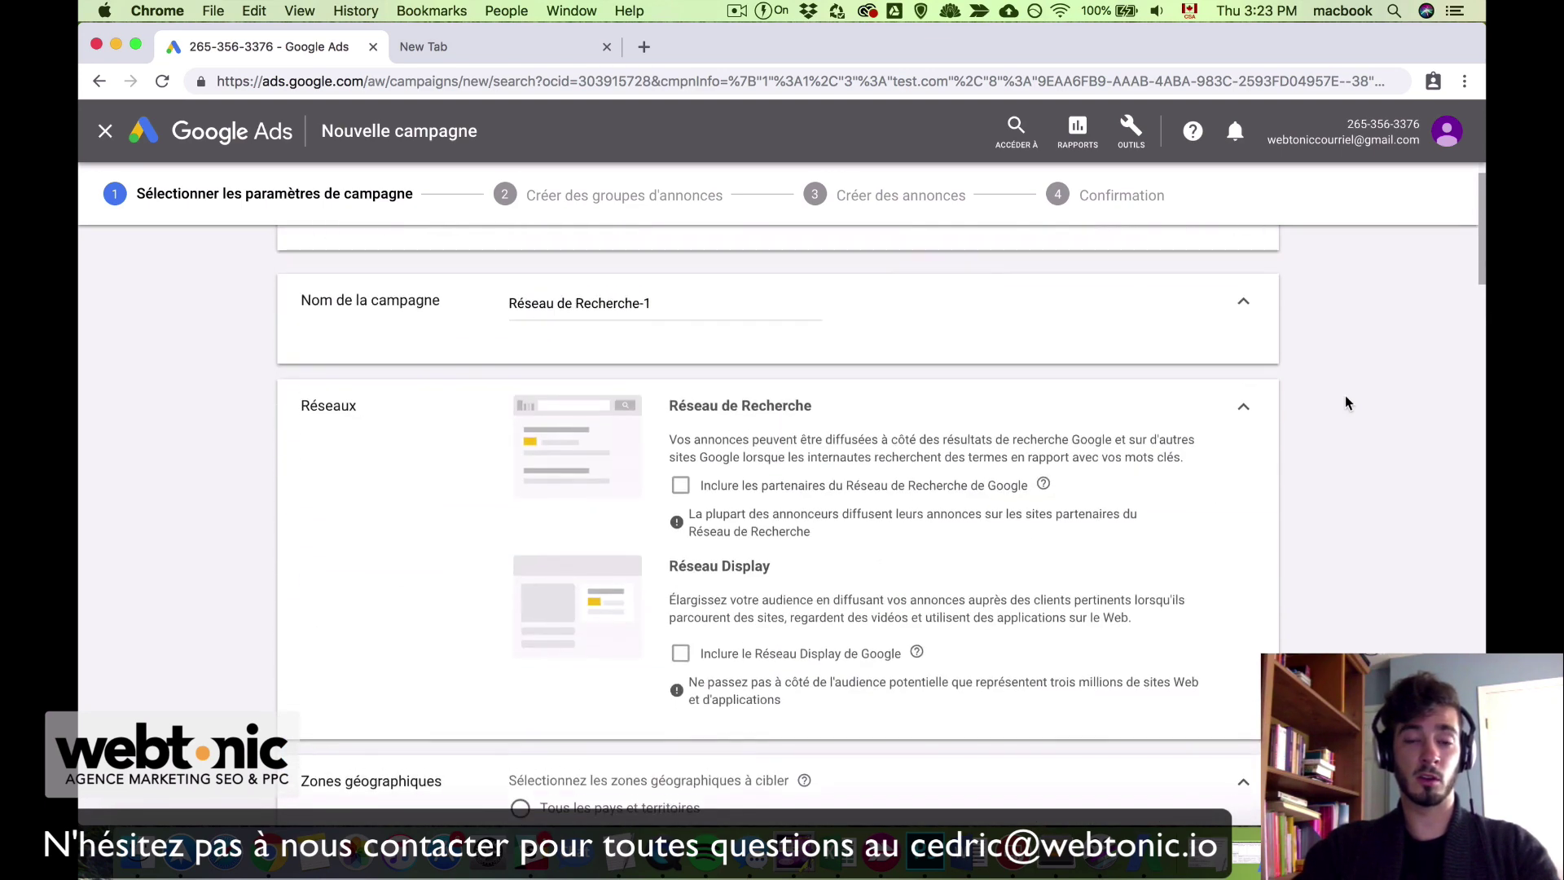
{"action": "scroll", "coordinate": [1346, 403], "scroll_direction": "up", "scroll_amount": 2}
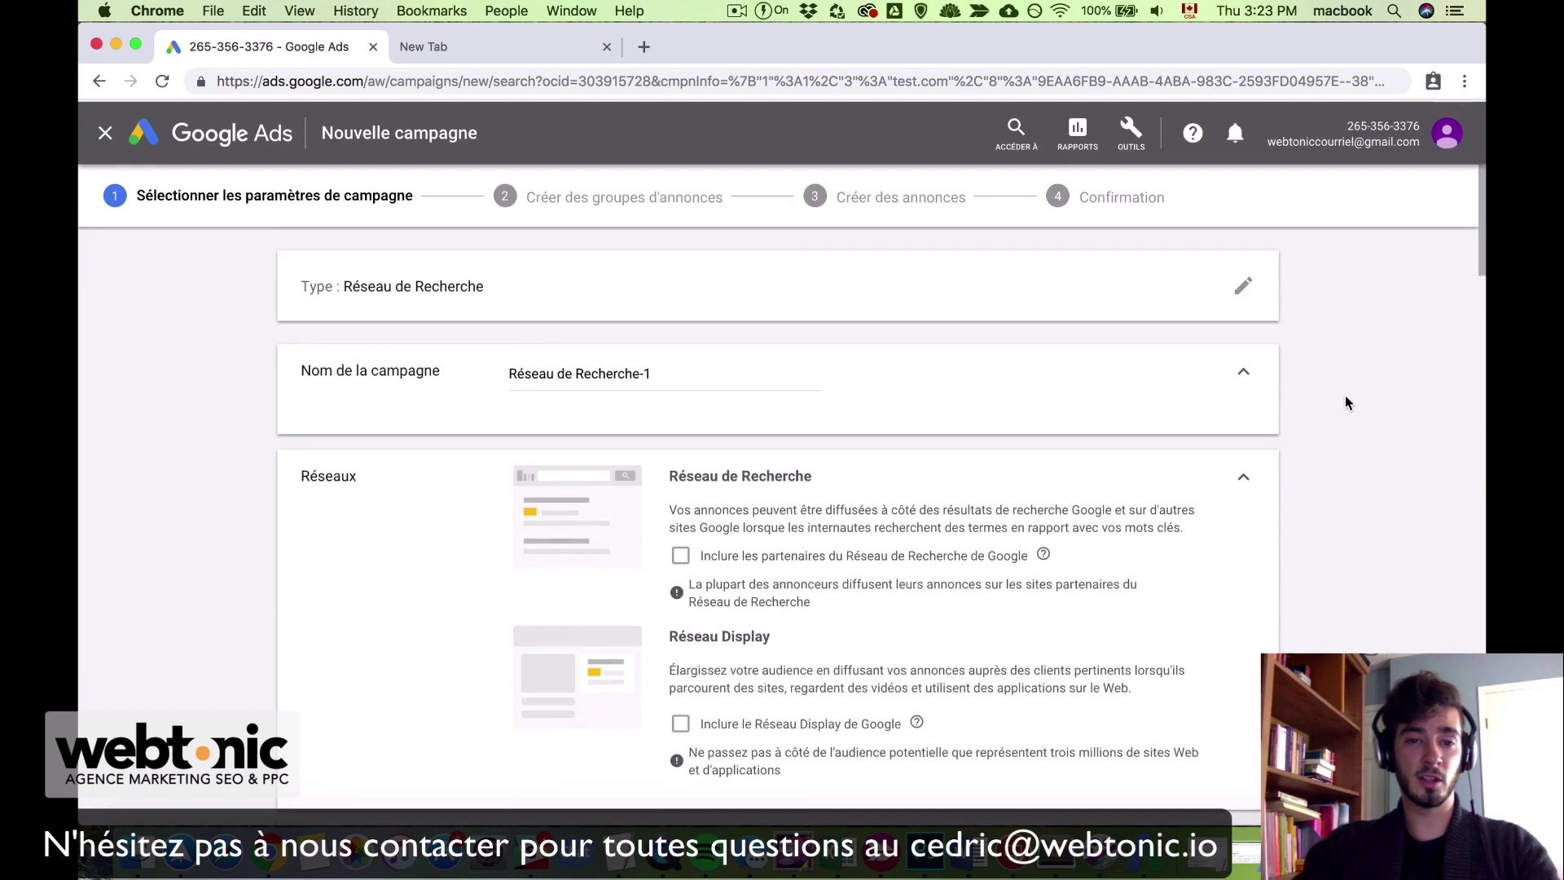
{"action": "triple_click", "coordinate": [682, 374]}
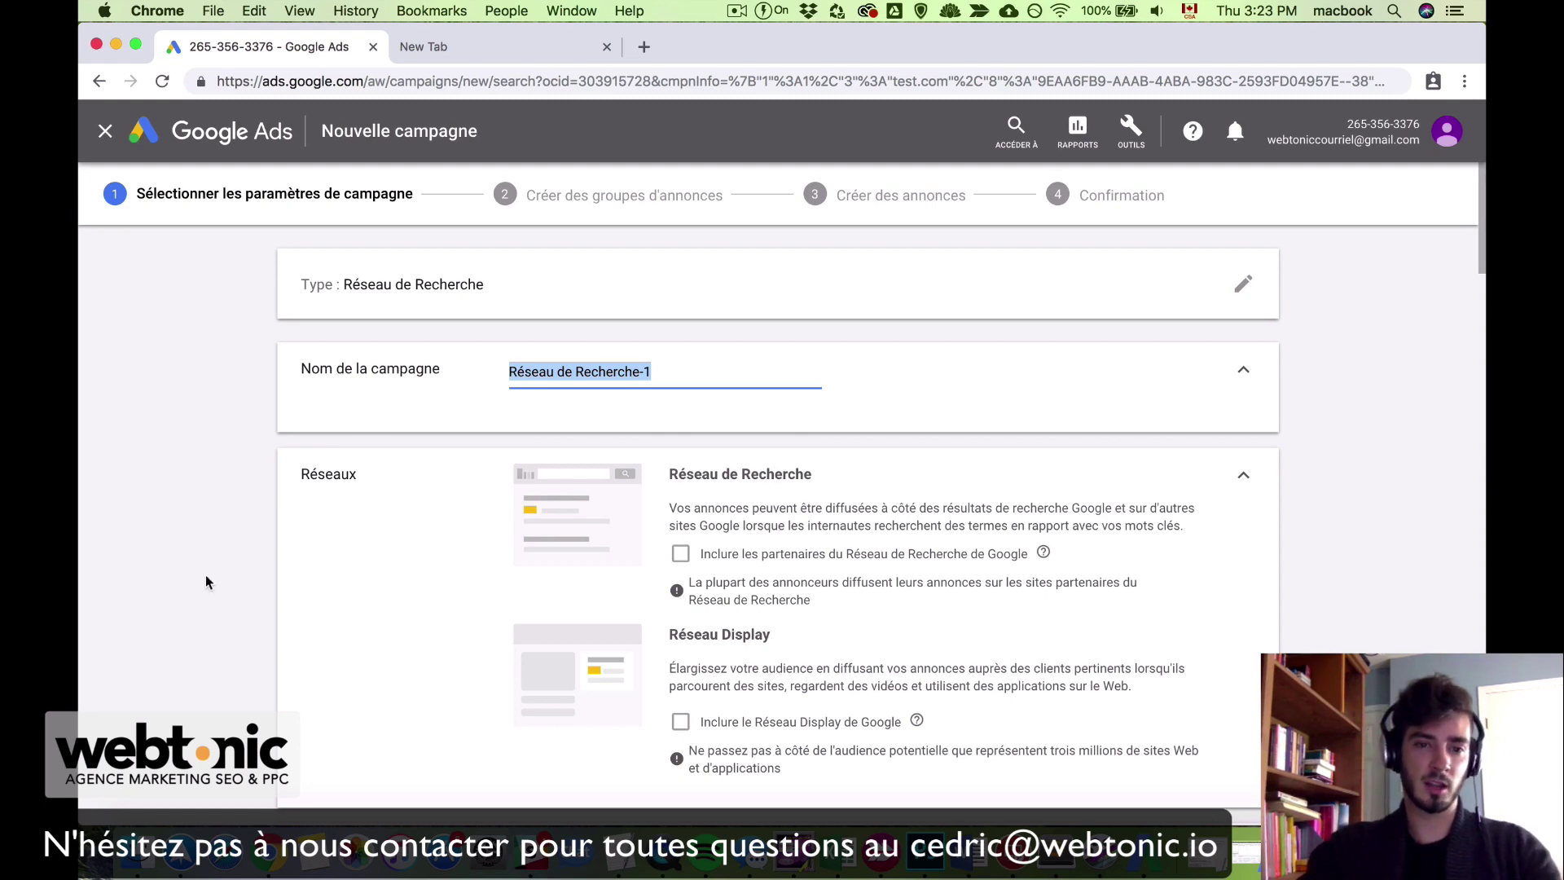
{"action": "scroll", "coordinate": [219, 637], "scroll_direction": "down", "scroll_amount": 5}
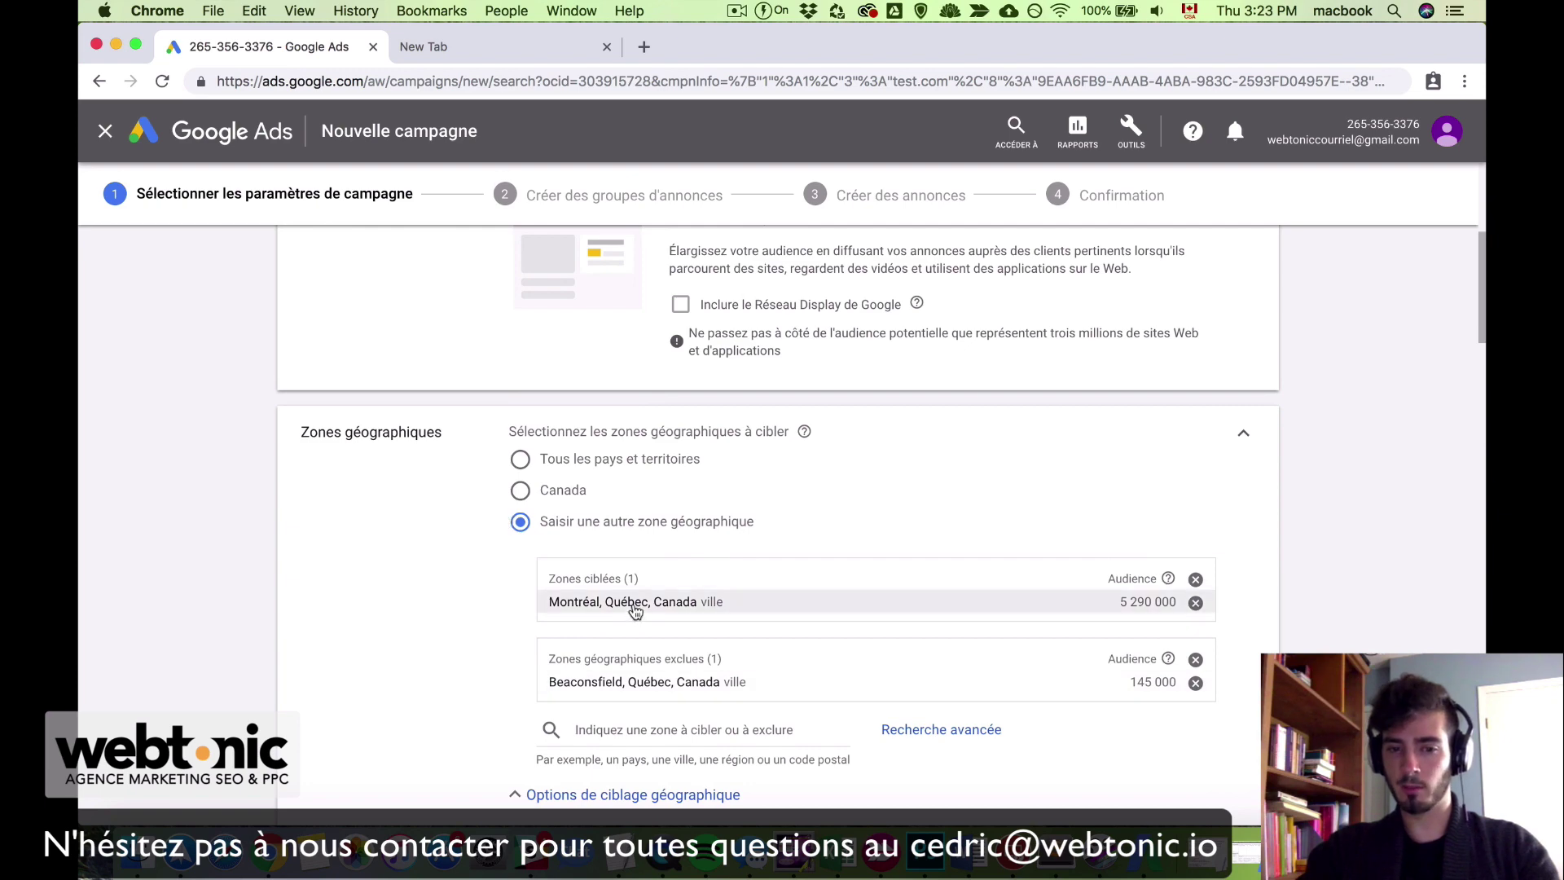
{"action": "scroll", "coordinate": [432, 639], "scroll_direction": "up", "scroll_amount": 5}
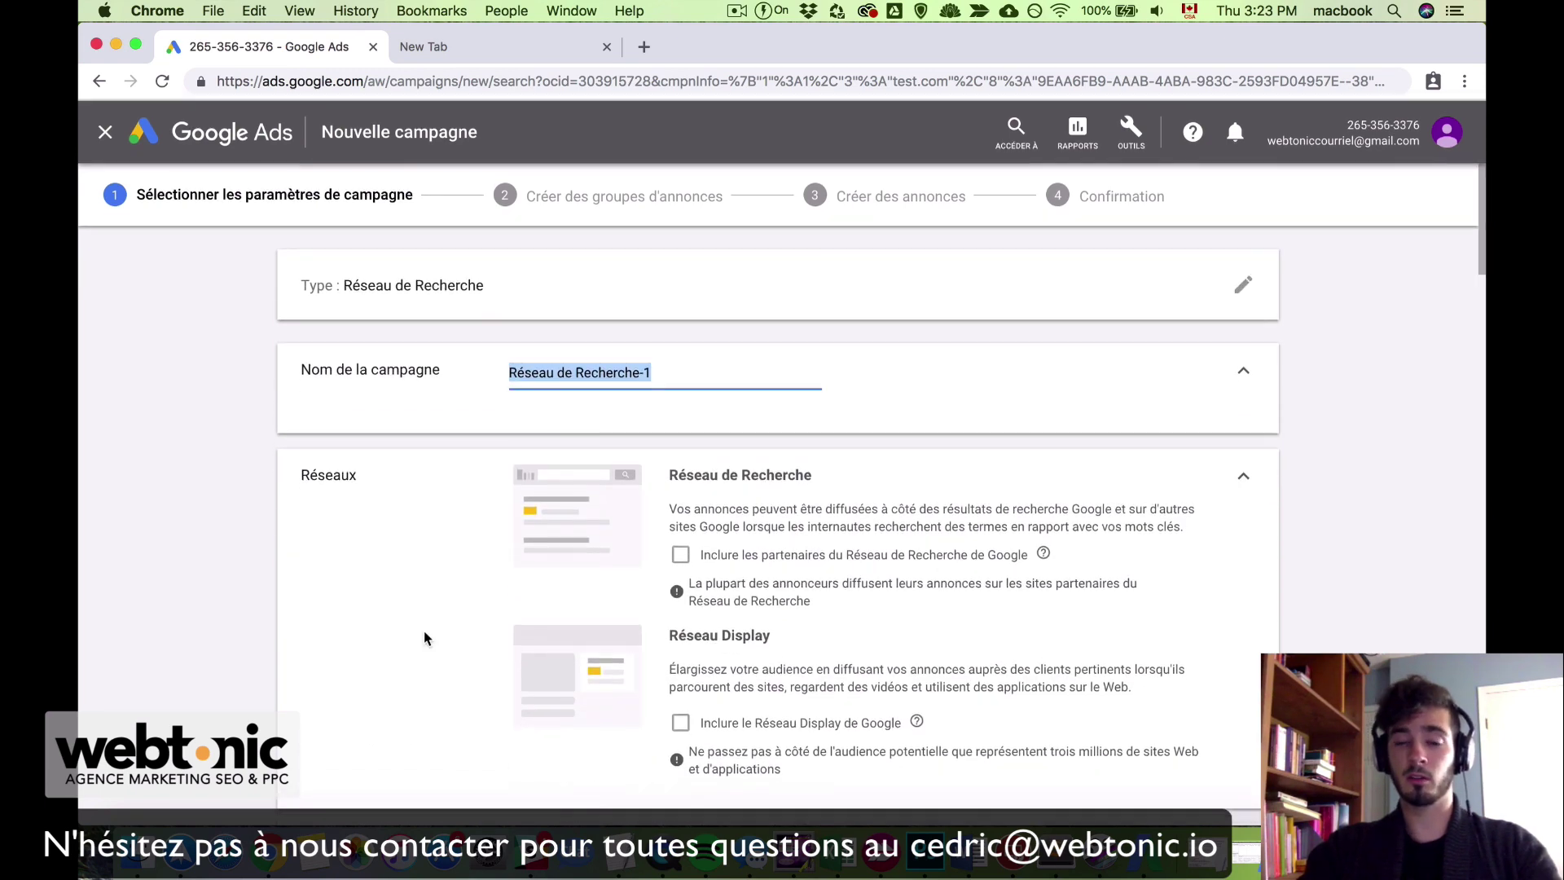
{"action": "type", "text": "MTL"}
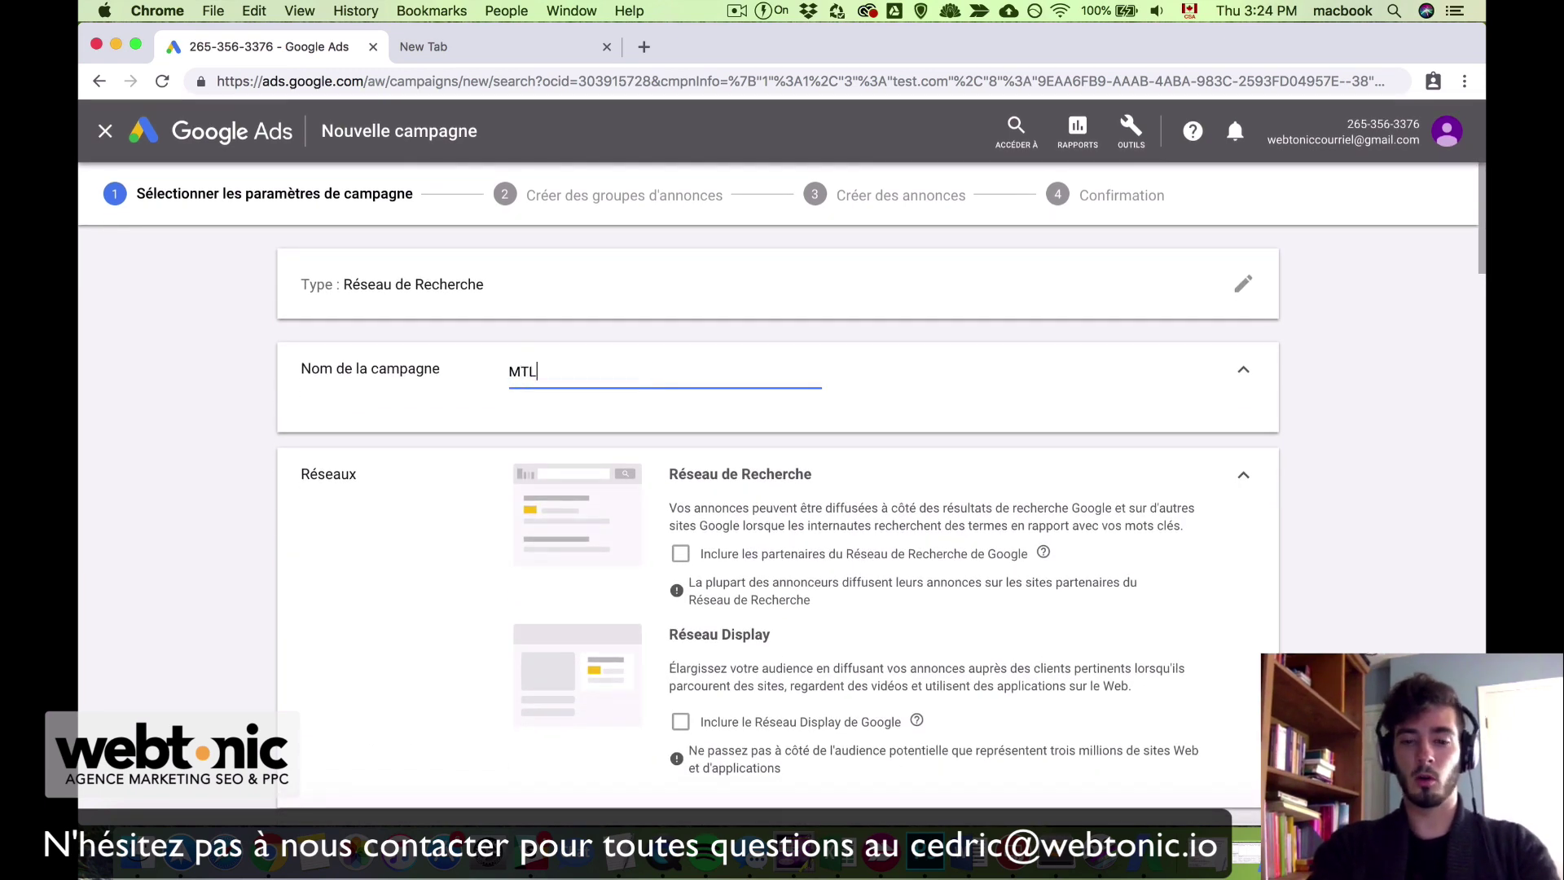
{"action": "type", "text": " -"}
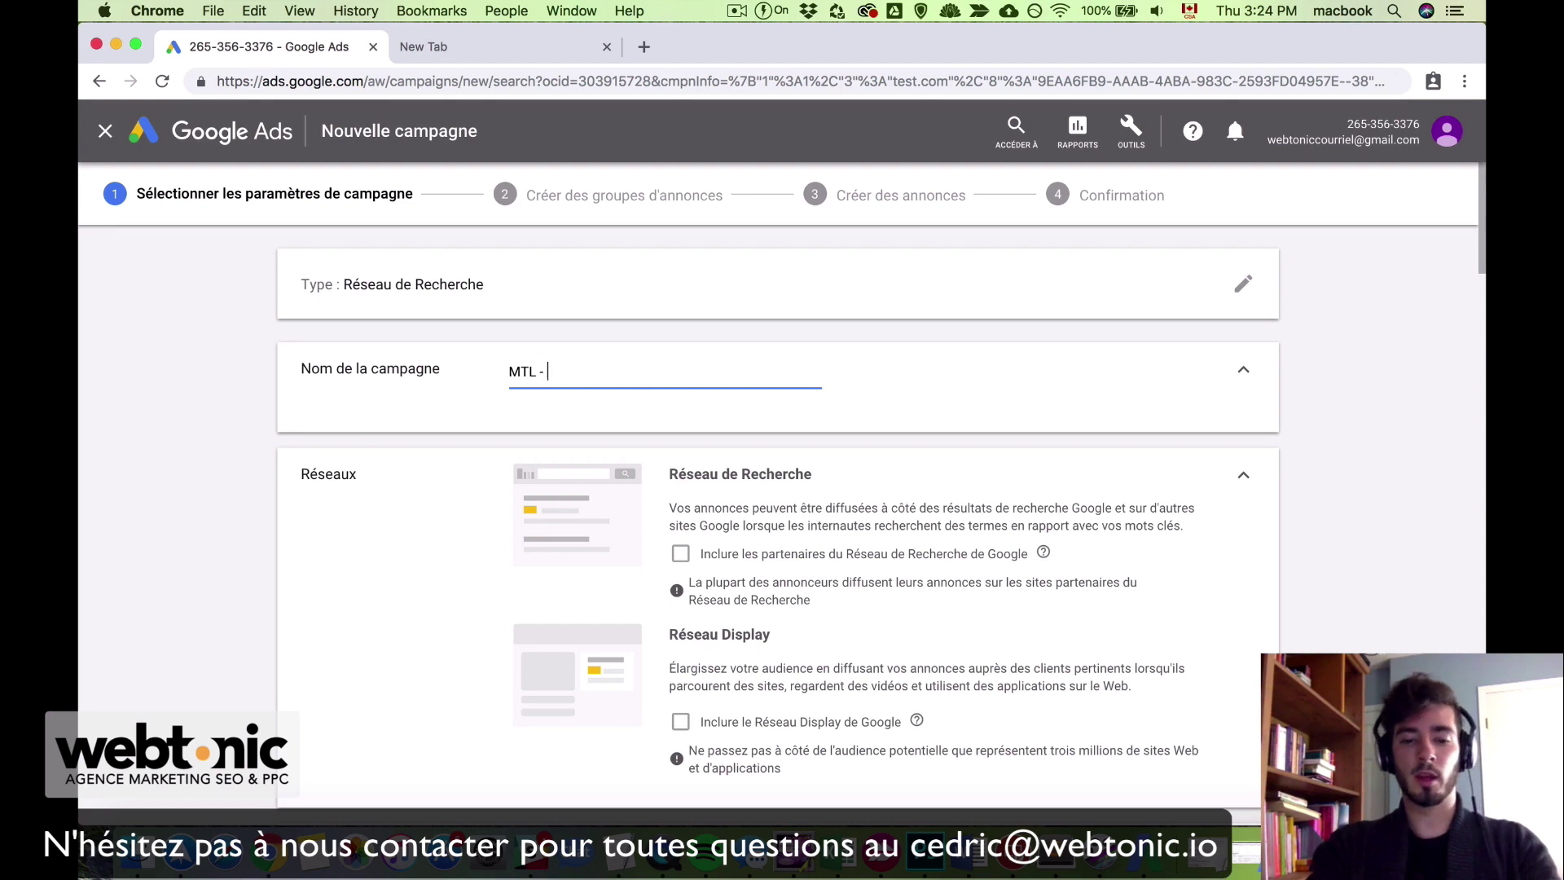
{"action": "type", "text": " Beacon"}
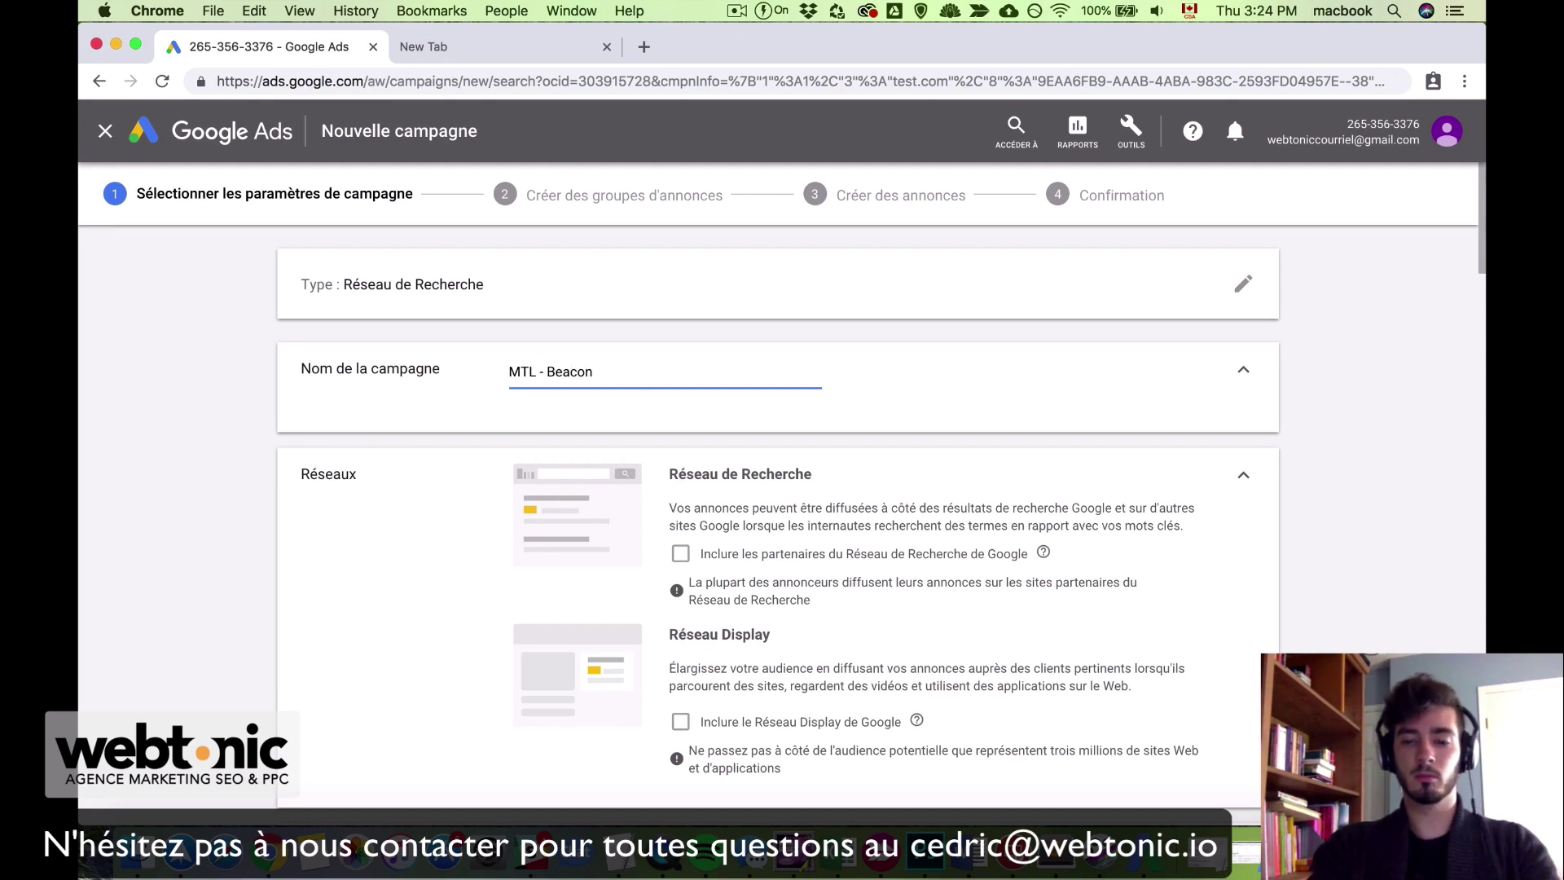
{"action": "type", "text": " -"}
{"action": "scroll", "coordinate": [778, 511], "scroll_direction": "down", "scroll_amount": 15}
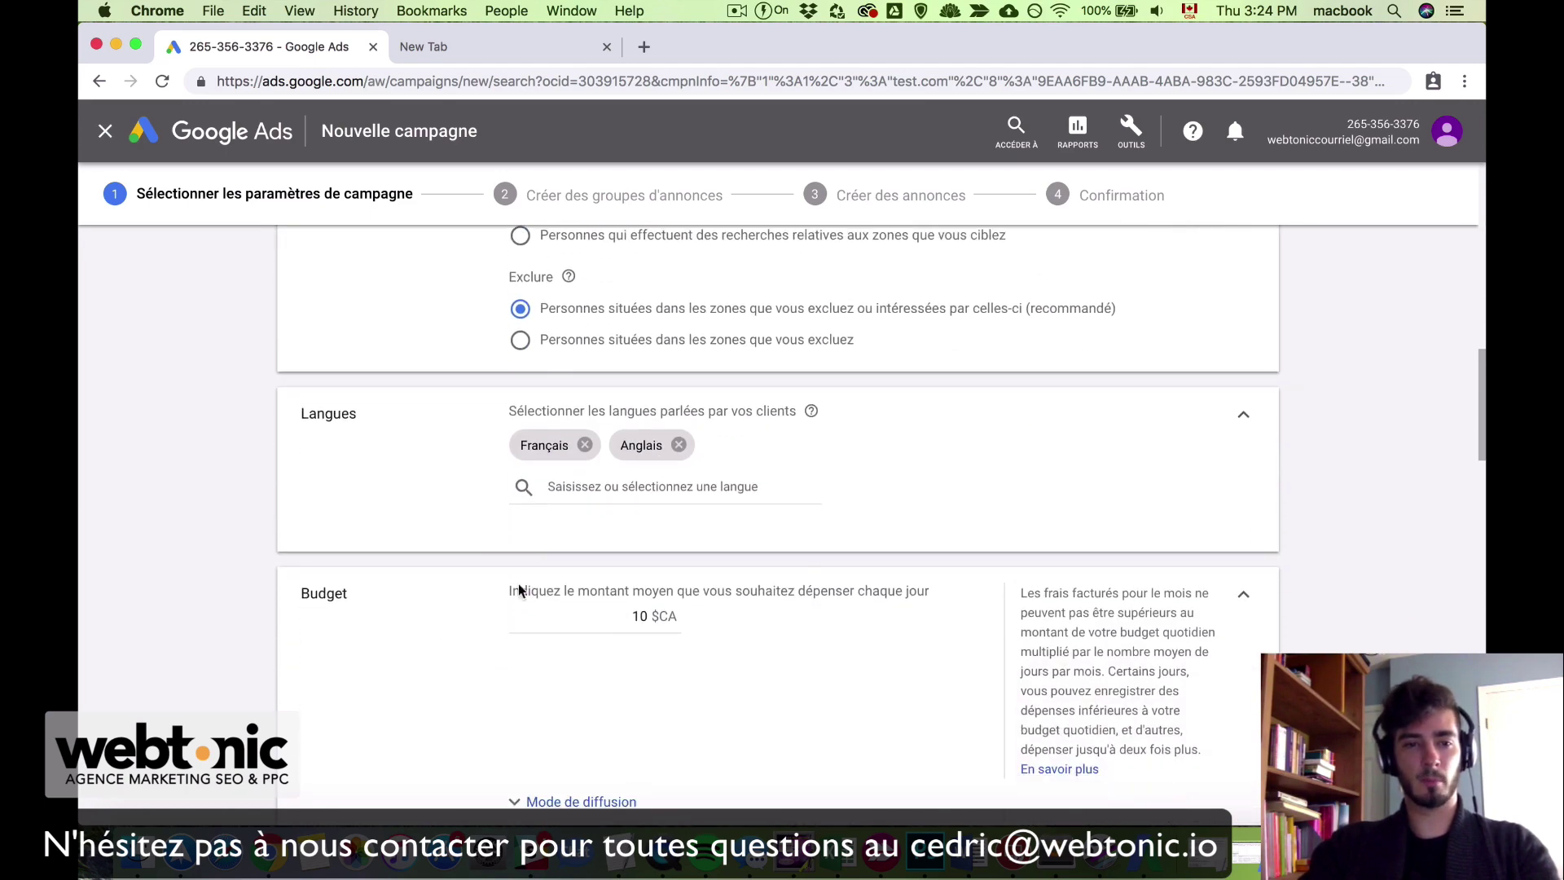
{"action": "scroll", "coordinate": [641, 453], "scroll_direction": "up", "scroll_amount": 15}
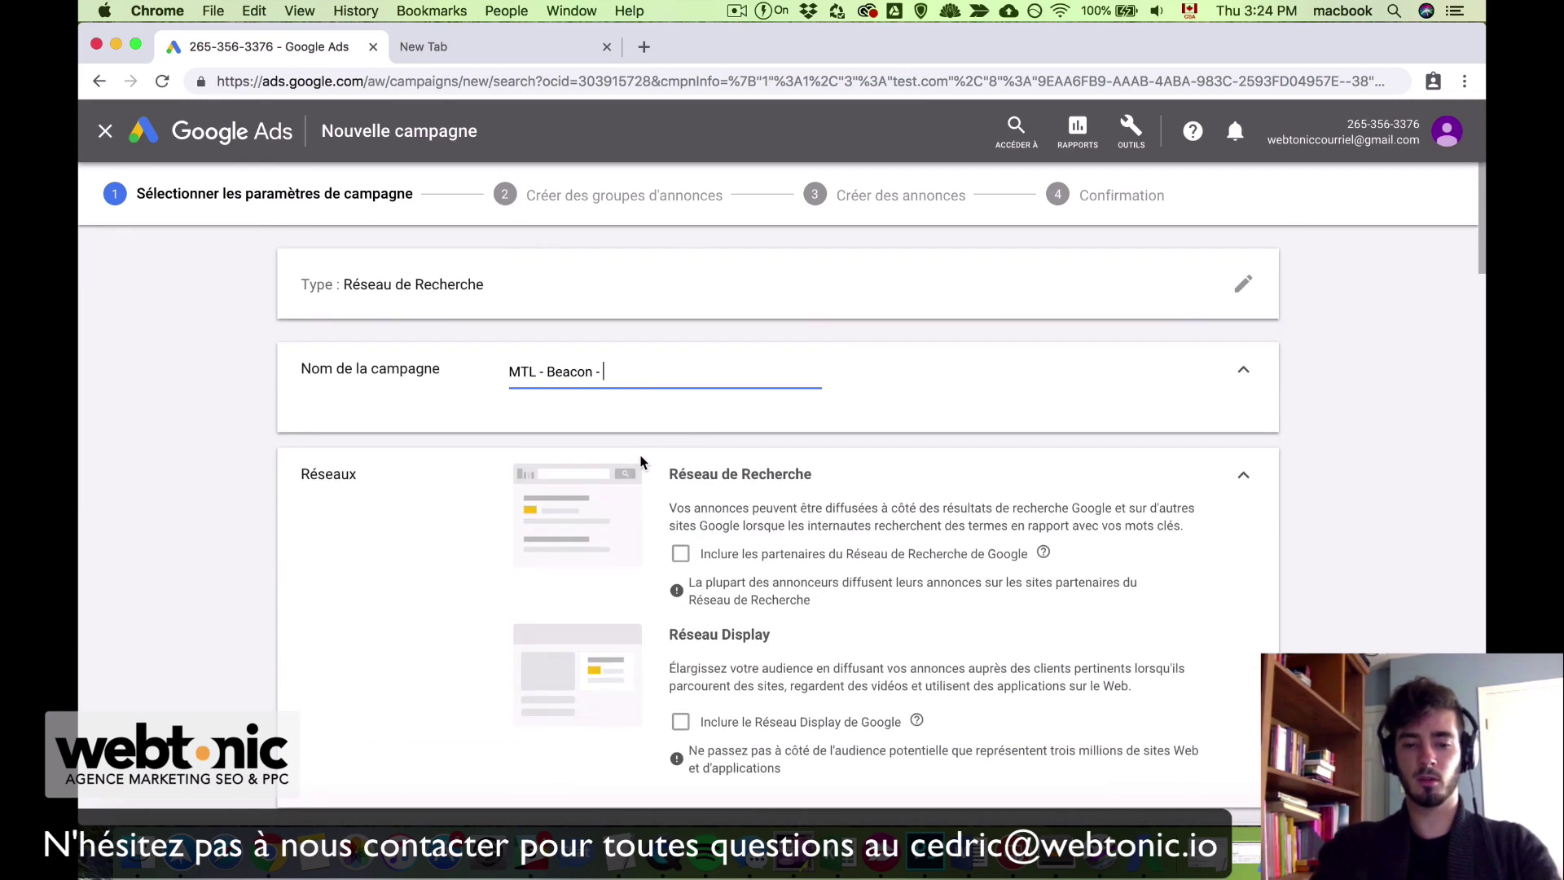
{"action": "type", "text": "FR- EN -"}
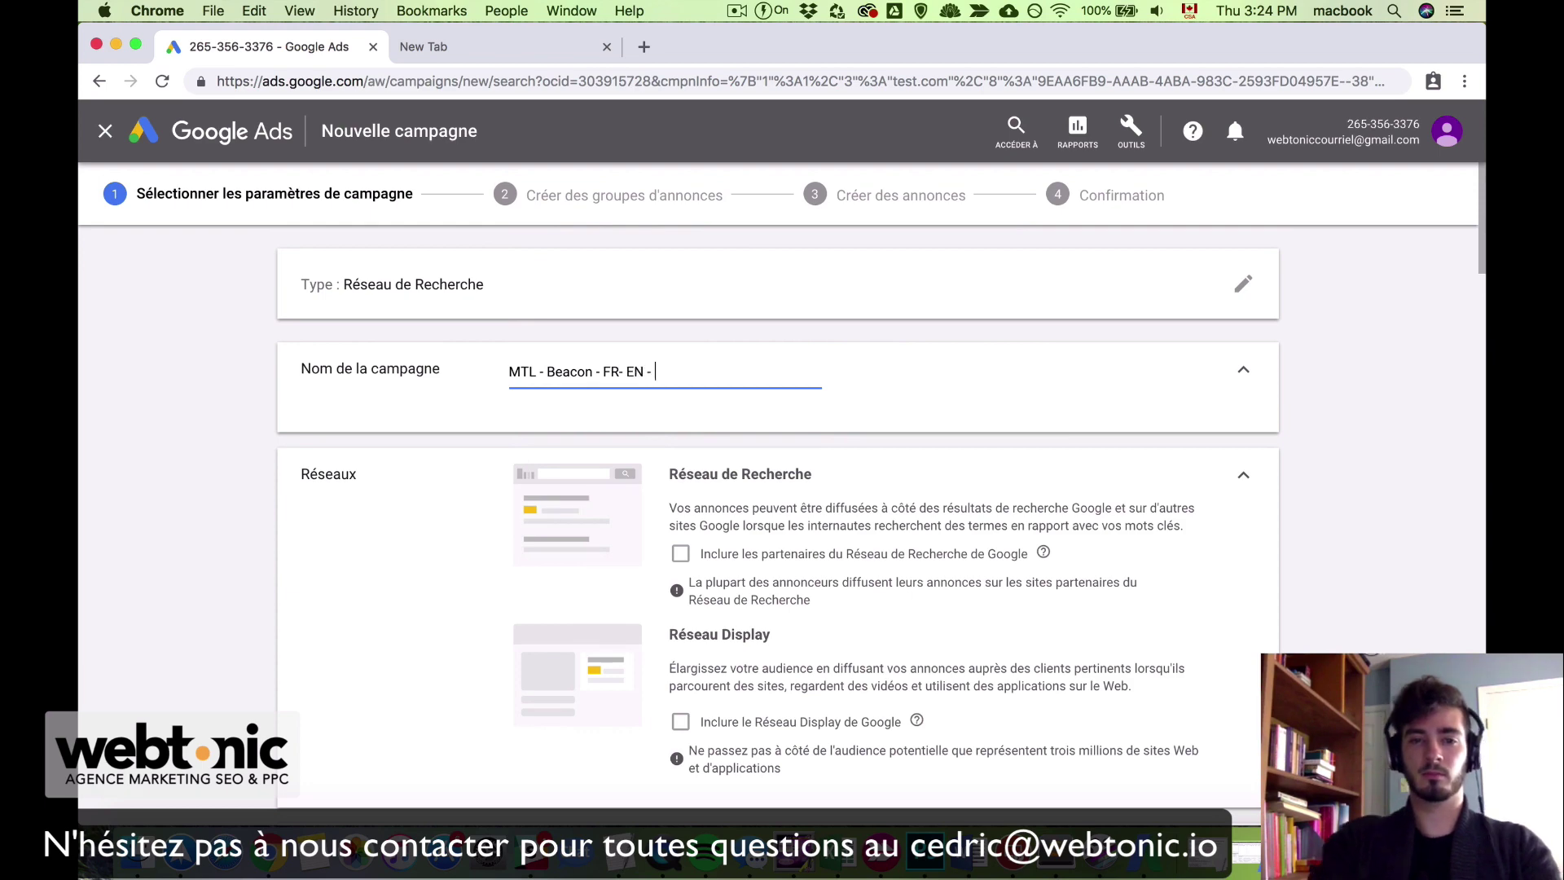
{"action": "scroll", "coordinate": [778, 521], "scroll_direction": "down", "scroll_amount": 15}
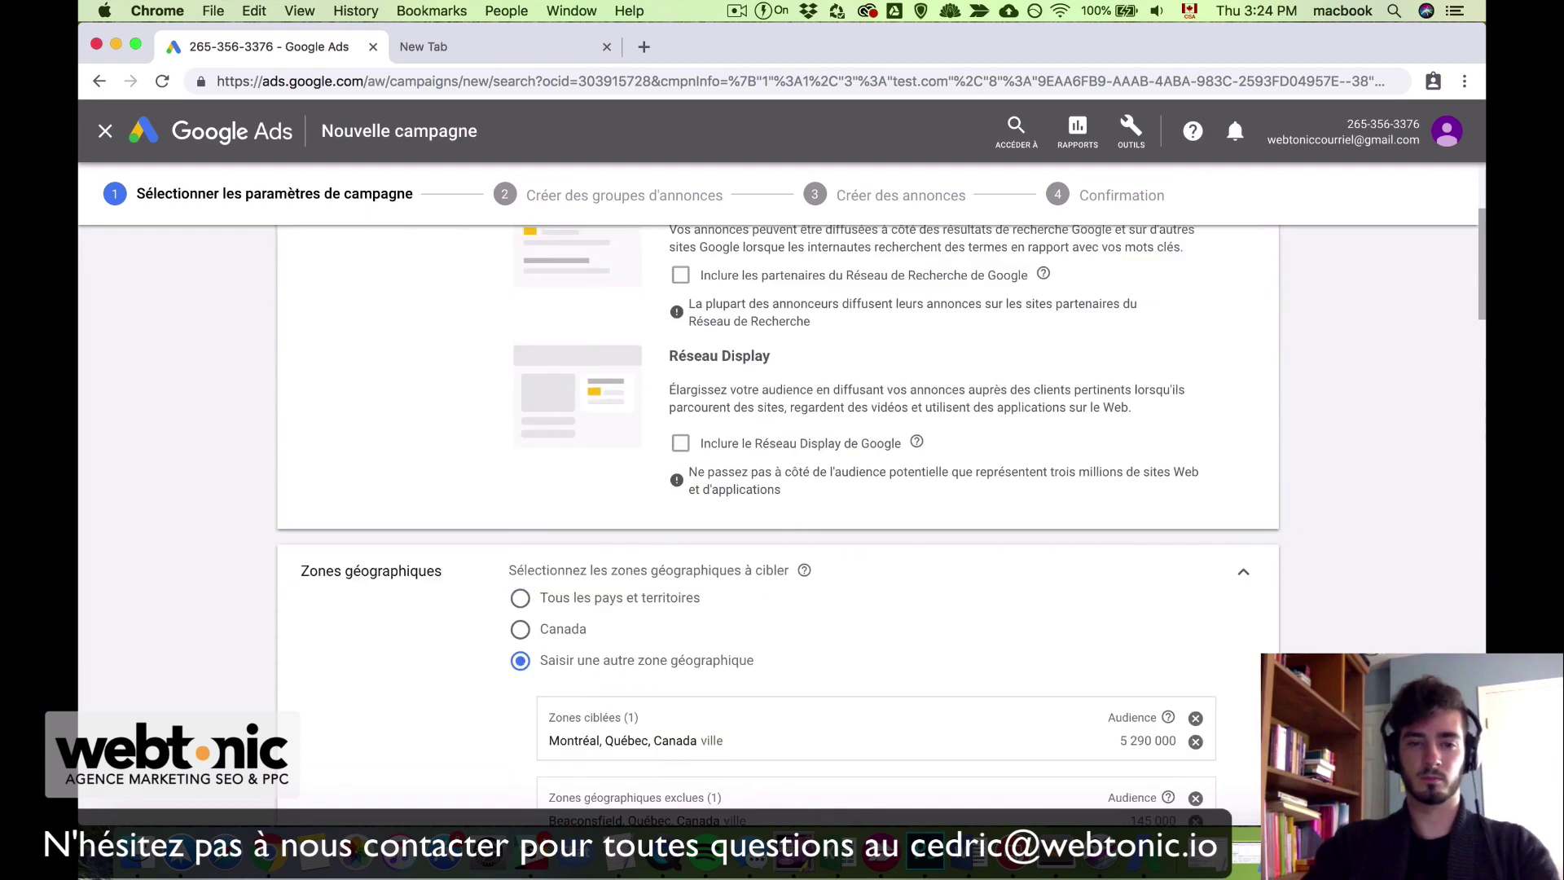
{"action": "scroll", "coordinate": [644, 454], "scroll_direction": "down", "scroll_amount": 2}
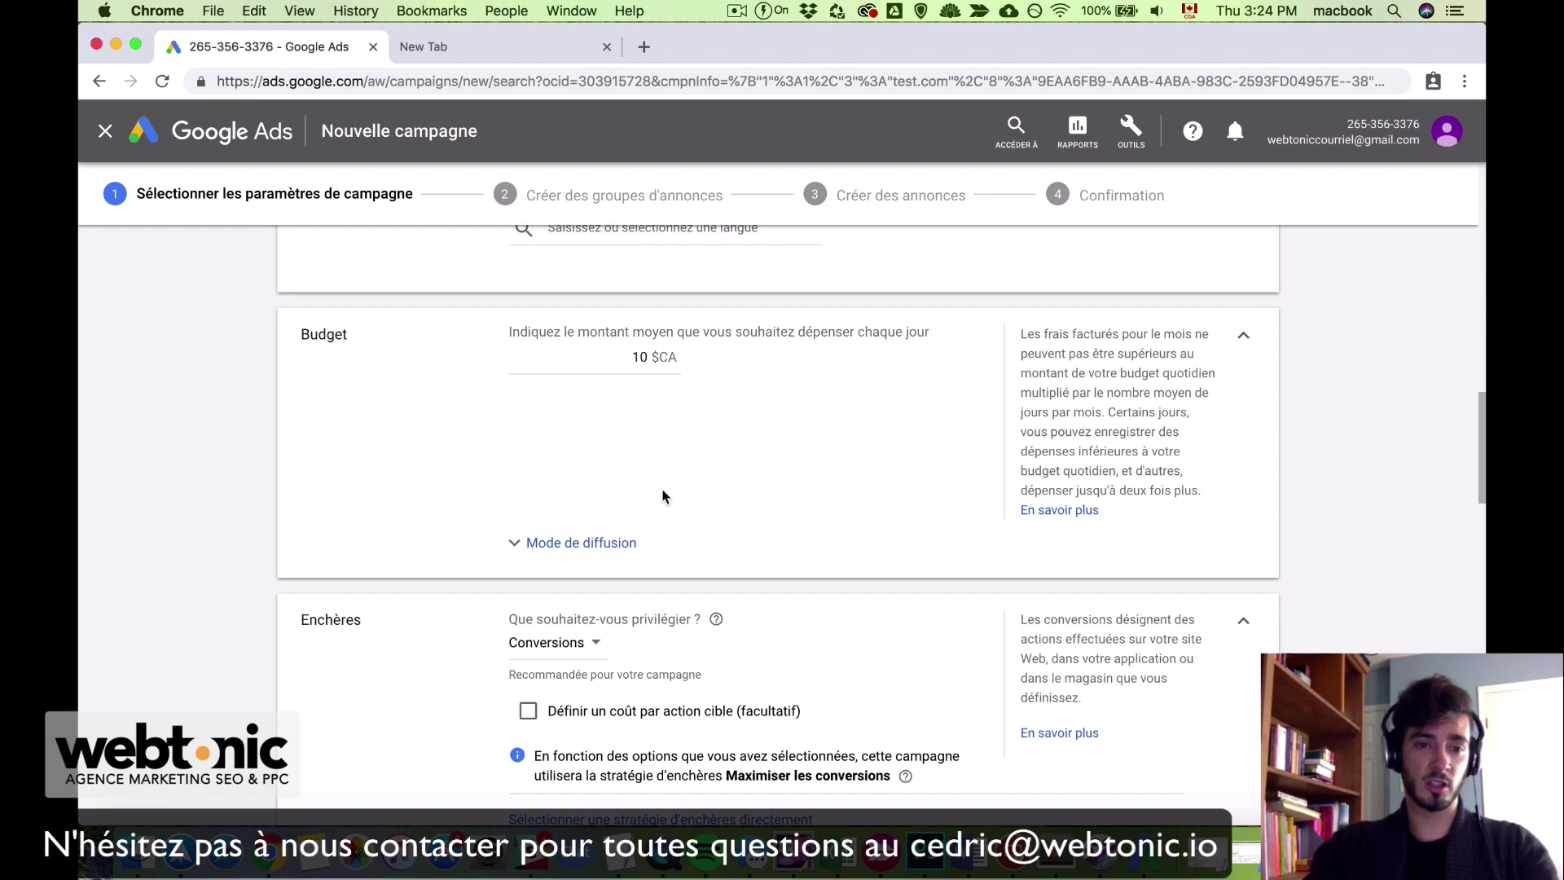
{"action": "scroll", "coordinate": [751, 566], "scroll_direction": "down", "scroll_amount": 5}
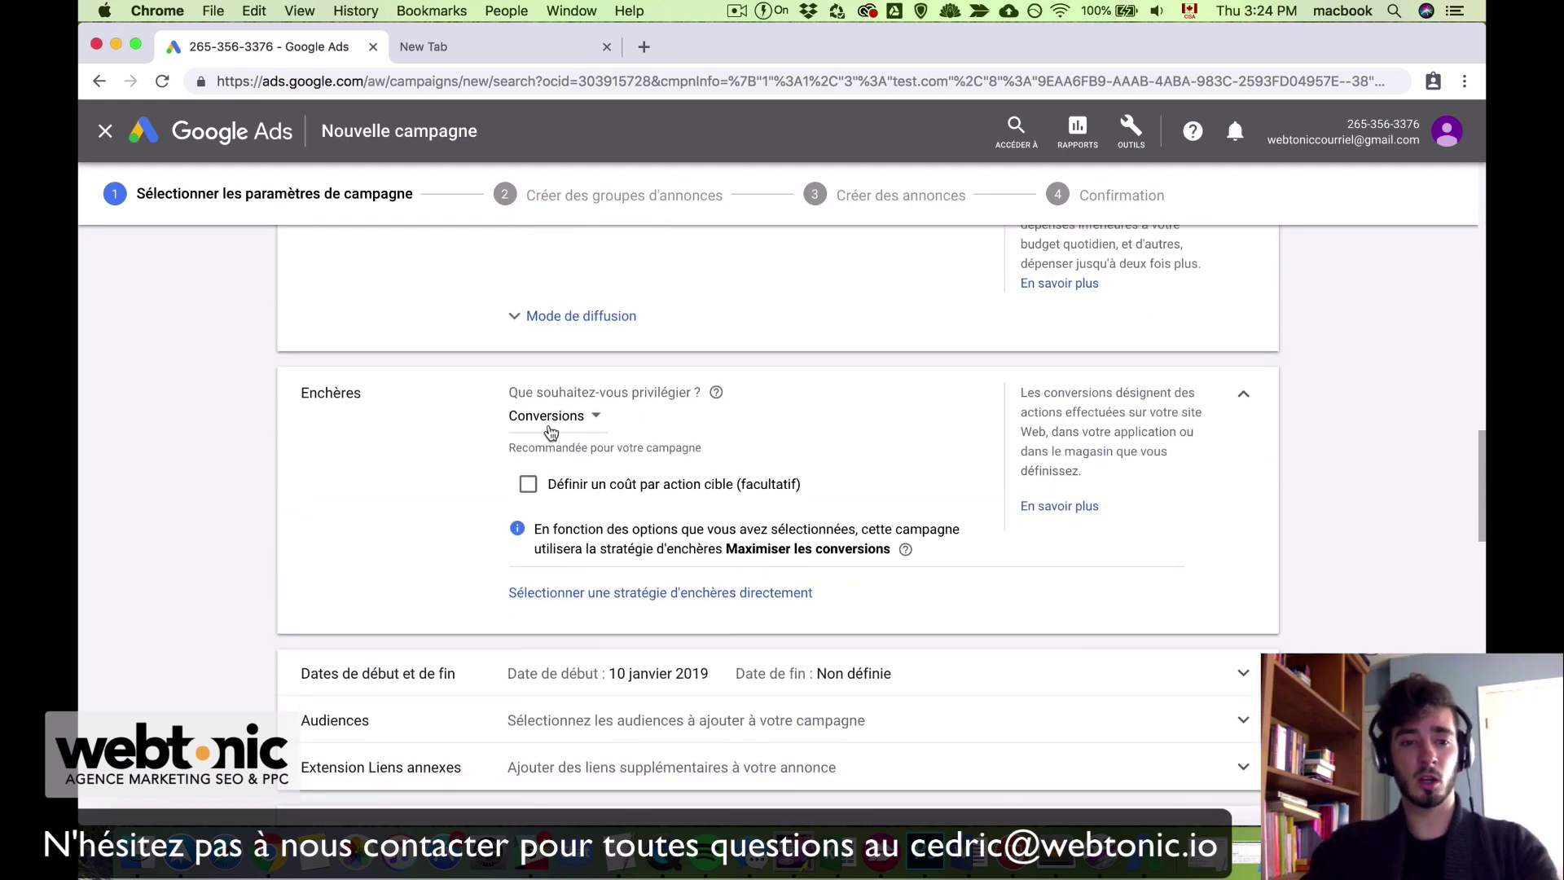
{"action": "scroll", "coordinate": [600, 436], "scroll_direction": "up", "scroll_amount": 20}
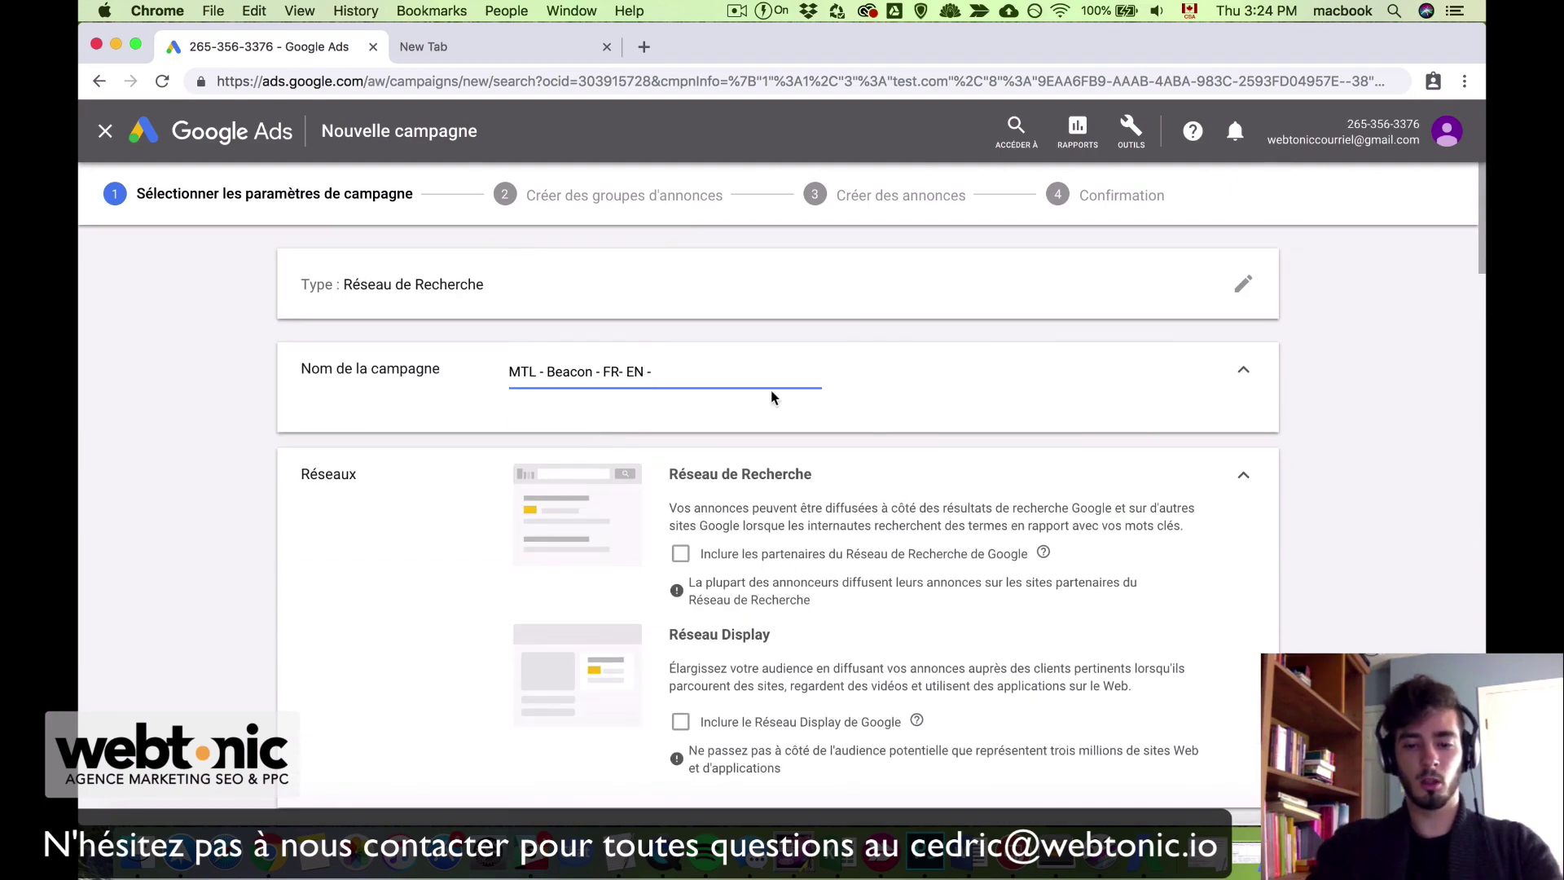
{"action": "type", "text": "Conv"}
{"action": "scroll", "coordinate": [604, 576], "scroll_direction": "down", "scroll_amount": 6}
{"action": "scroll", "coordinate": [605, 577], "scroll_direction": "down", "scroll_amount": 20}
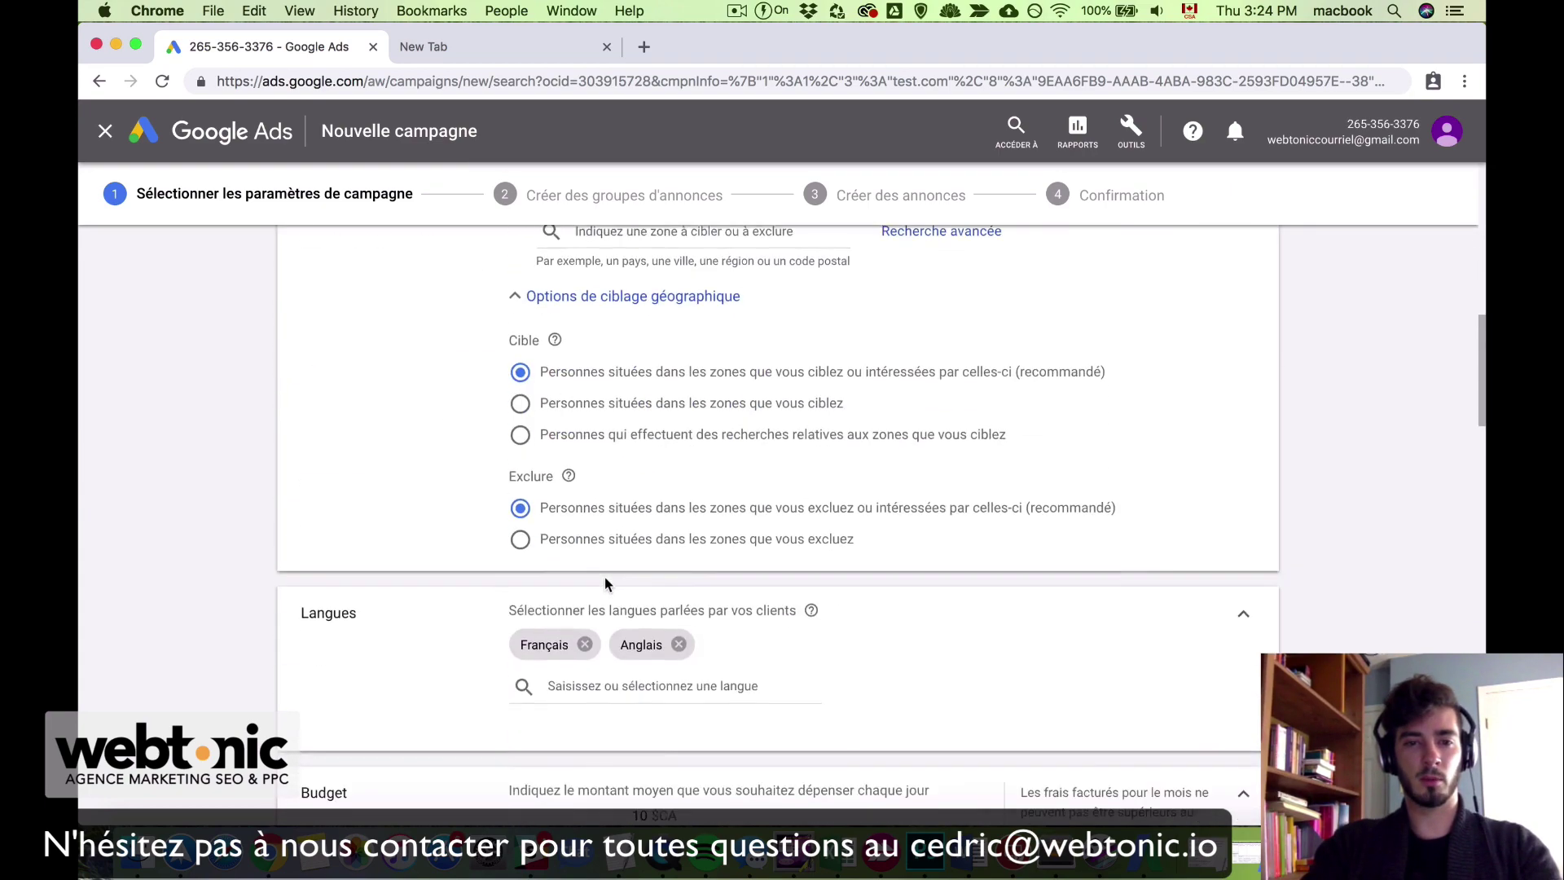
{"action": "scroll", "coordinate": [605, 576], "scroll_direction": "up", "scroll_amount": 6}
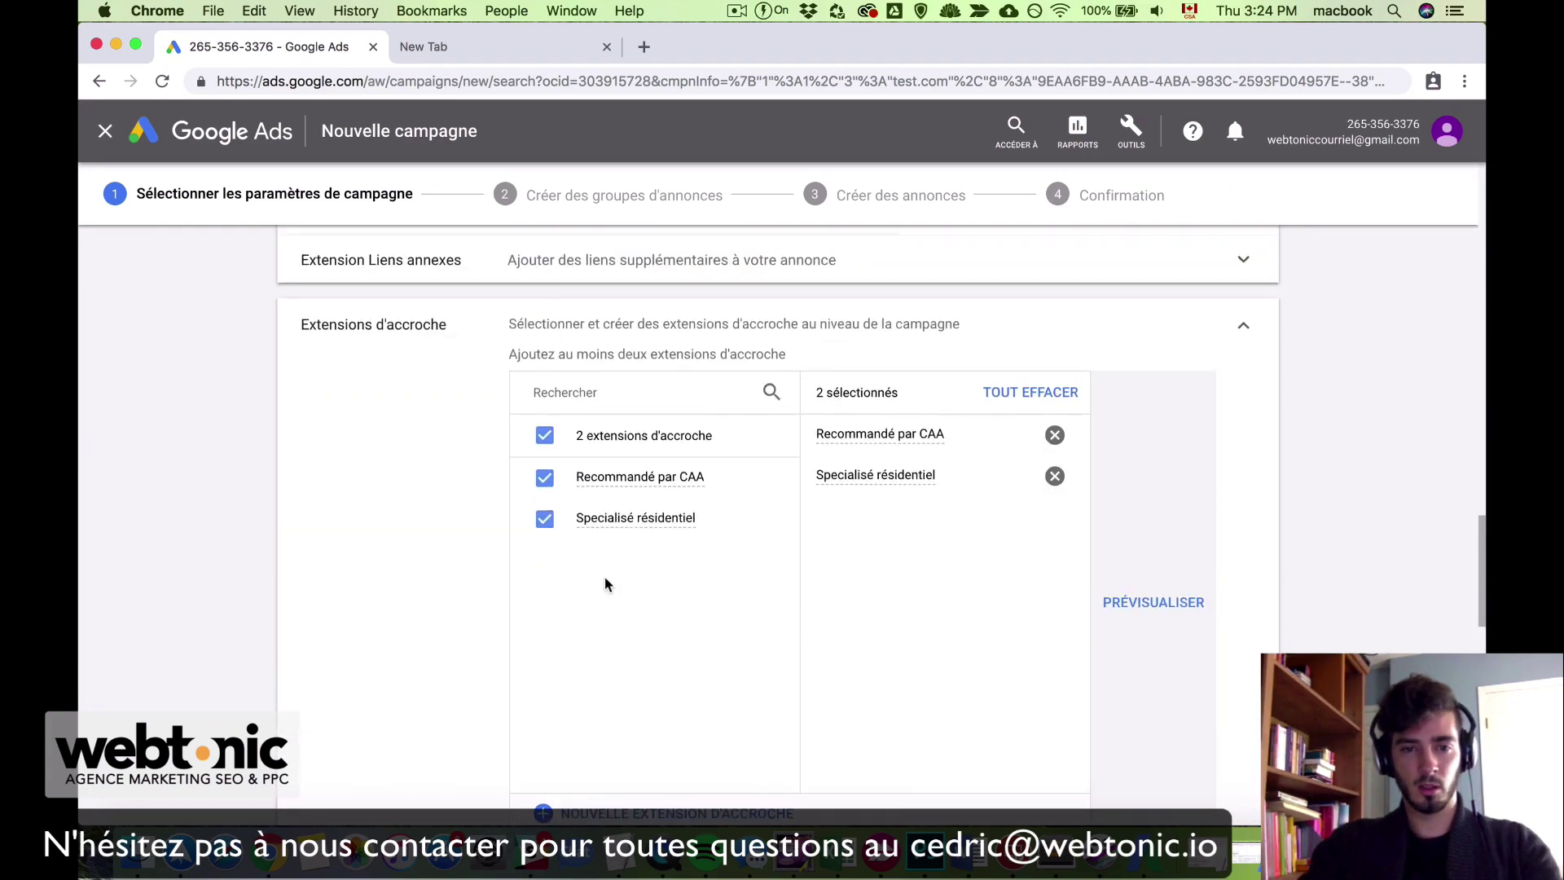
{"action": "scroll", "coordinate": [605, 577], "scroll_direction": "down", "scroll_amount": 4}
{"action": "scroll", "coordinate": [605, 576], "scroll_direction": "down", "scroll_amount": 6}
{"action": "scroll", "coordinate": [605, 578], "scroll_direction": "down", "scroll_amount": 8}
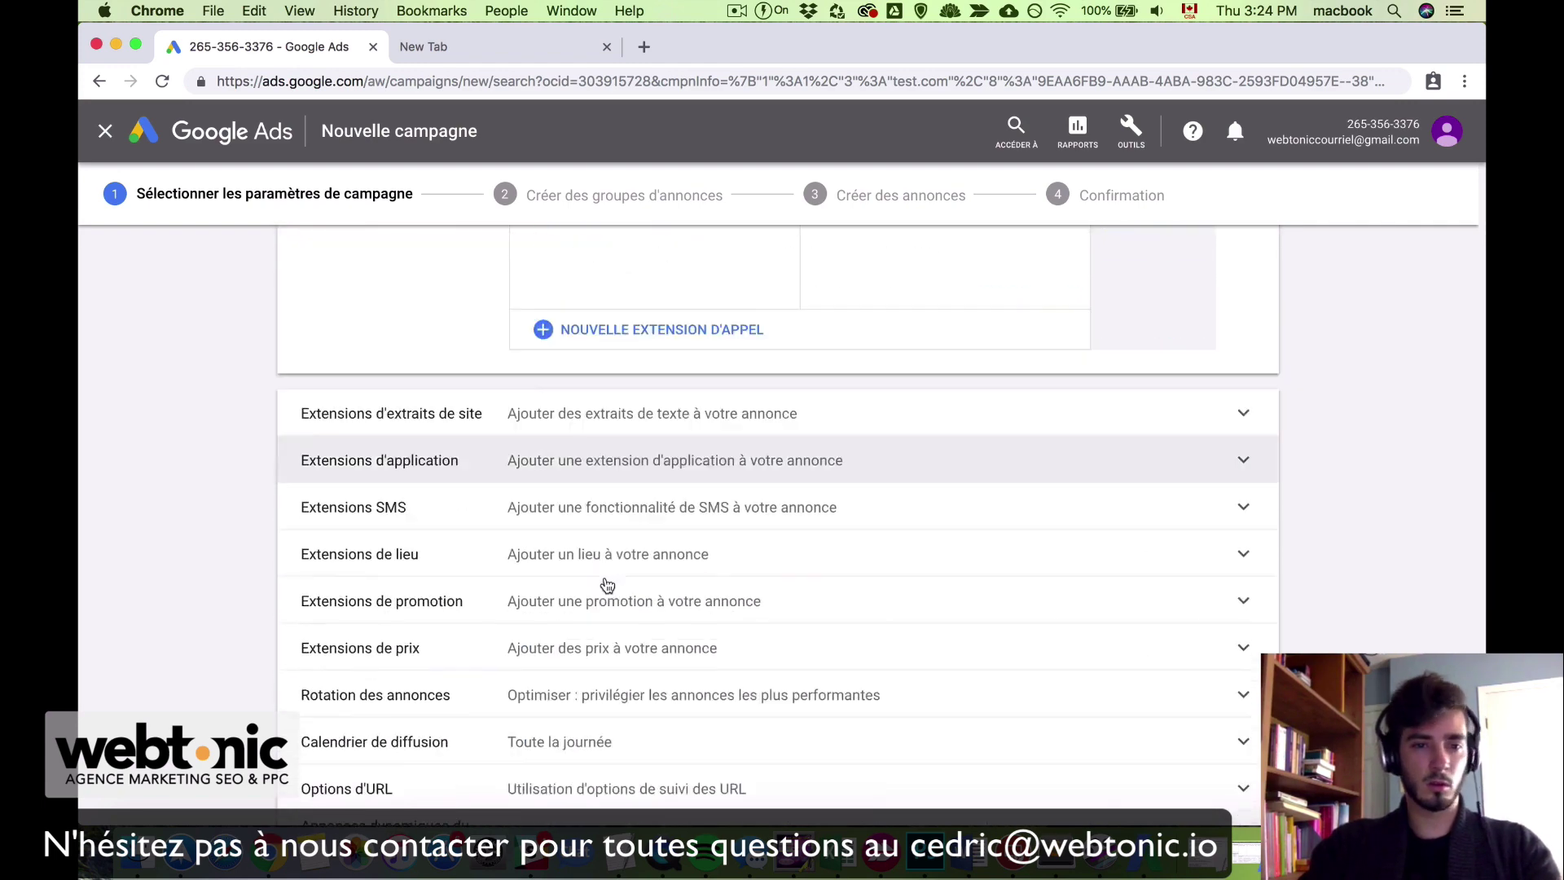
{"action": "scroll", "coordinate": [604, 578], "scroll_direction": "up", "scroll_amount": 20}
{"action": "scroll", "coordinate": [607, 585], "scroll_direction": "up", "scroll_amount": 15}
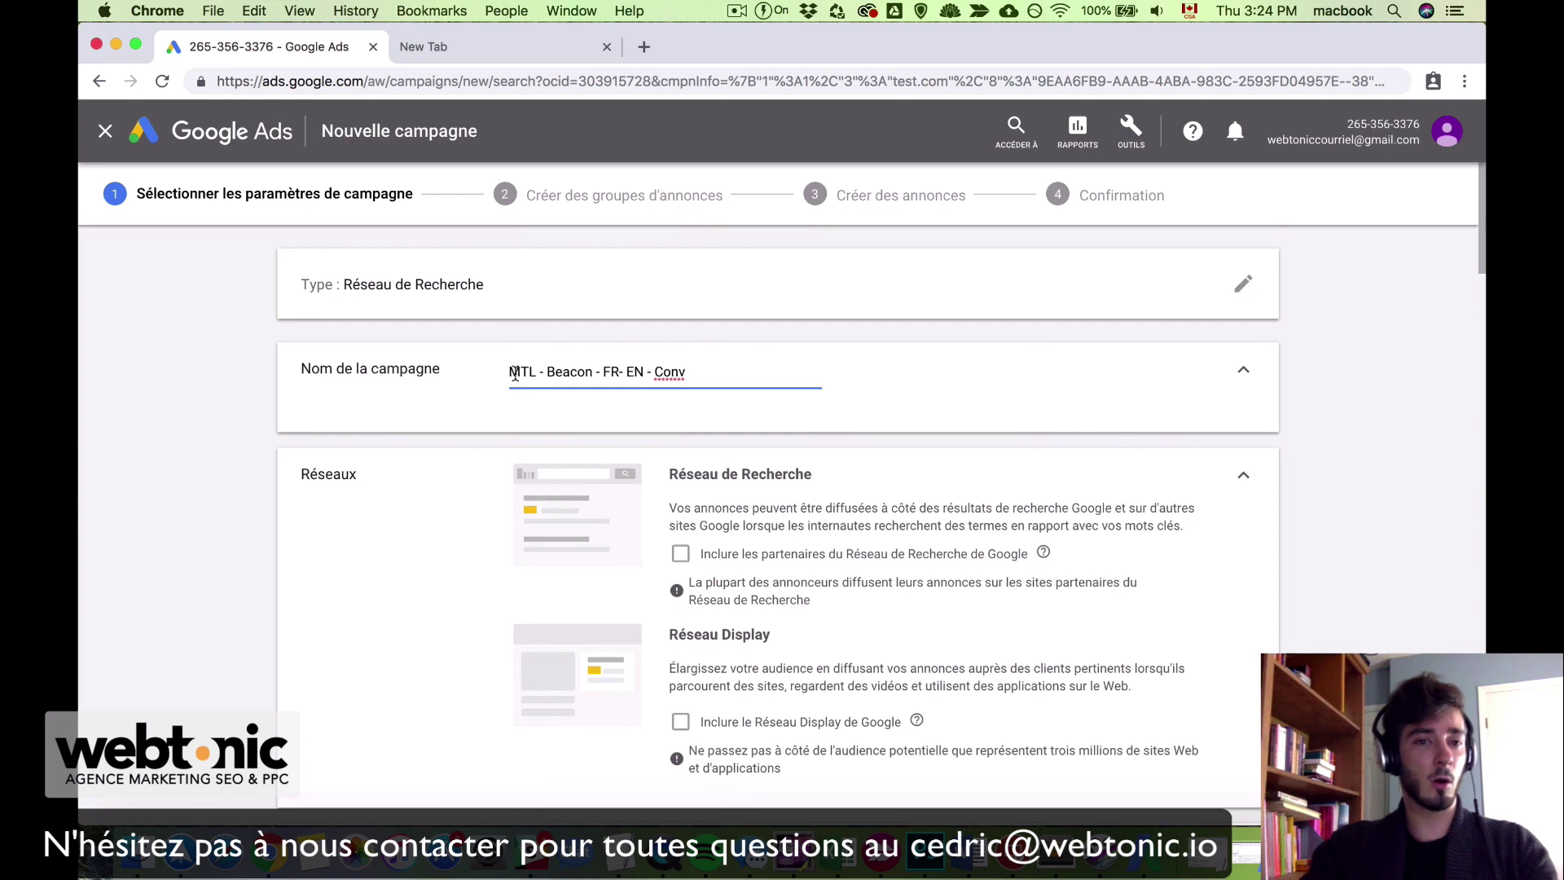
Step: Change the dash after MTL to 'moins' and save the campaign settings
{"action": "left_click", "coordinate": [544, 373]}
{"action": "key", "text": "BackSpace"}
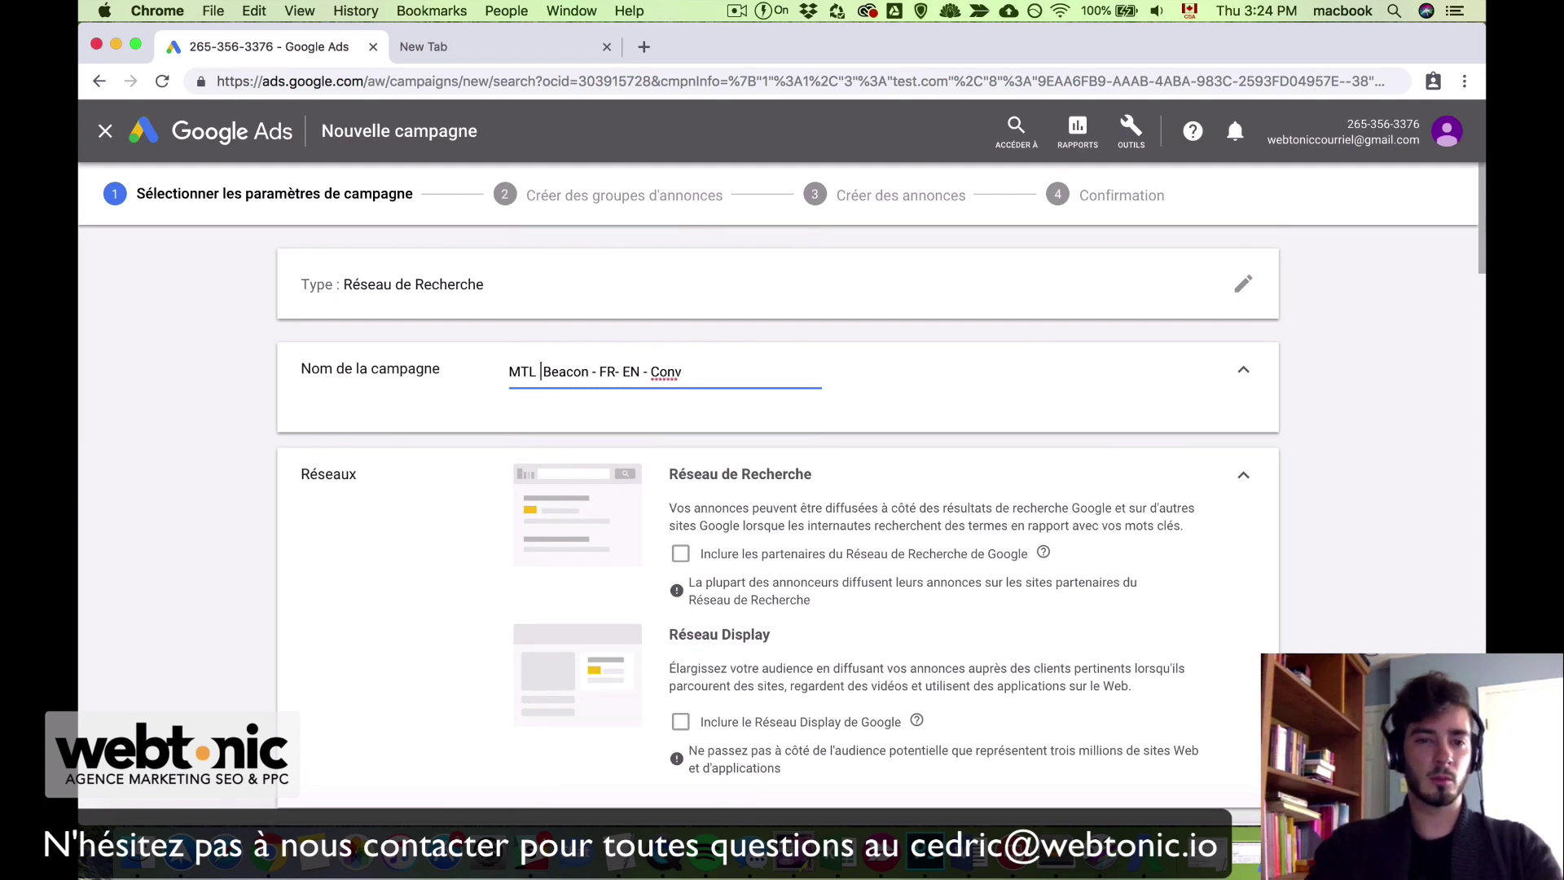
{"action": "type", "text": "moins"}
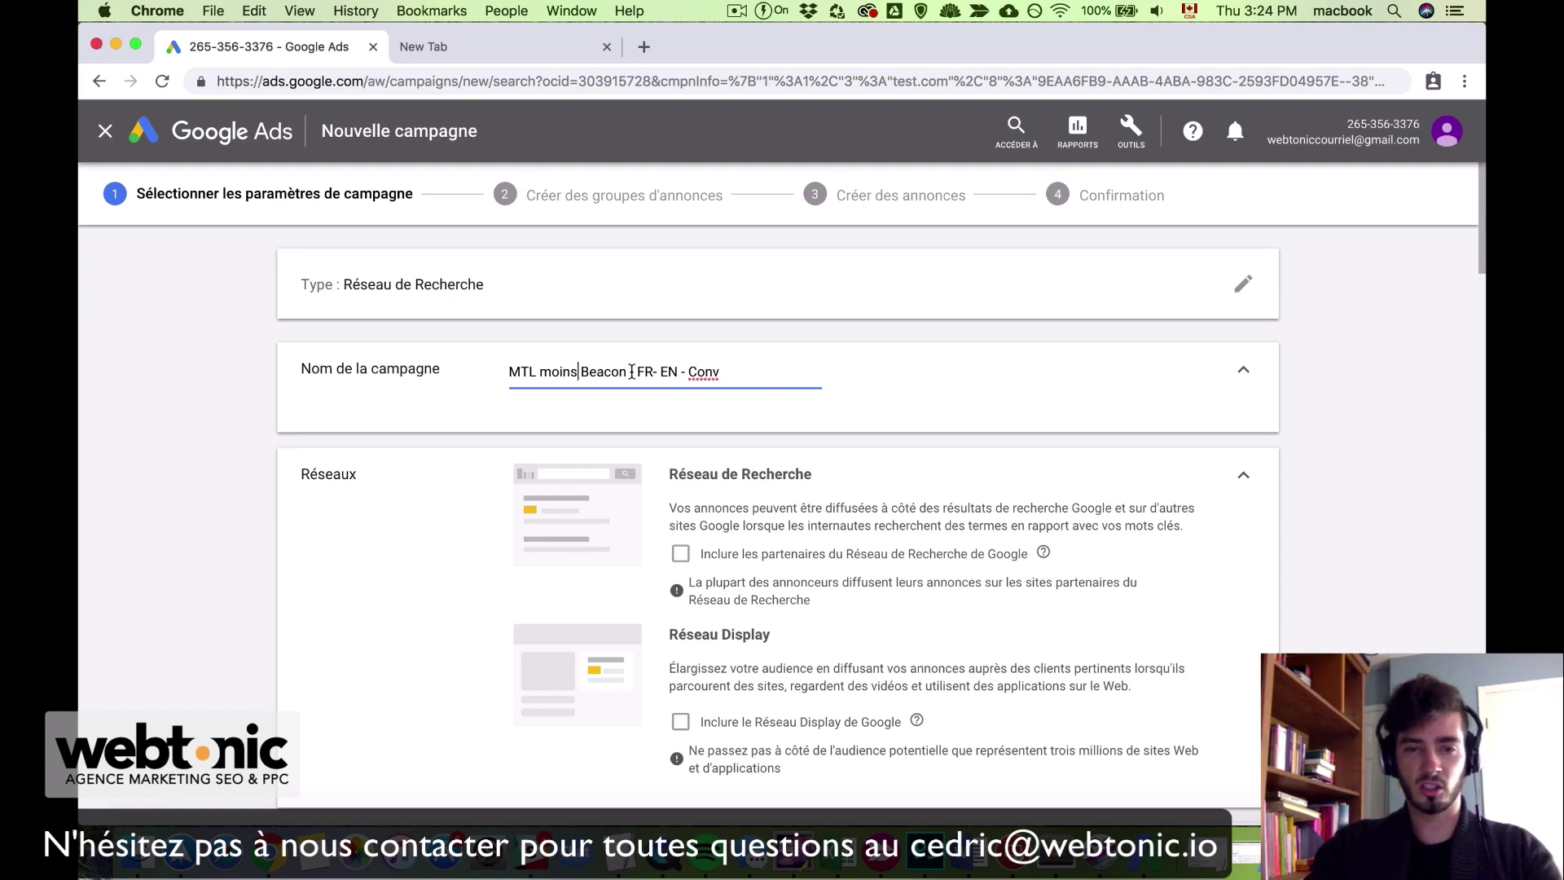
{"action": "left_click_drag", "start_coordinate": [633, 372], "coordinate": [704, 372]}
{"action": "left_click", "coordinate": [753, 372]}
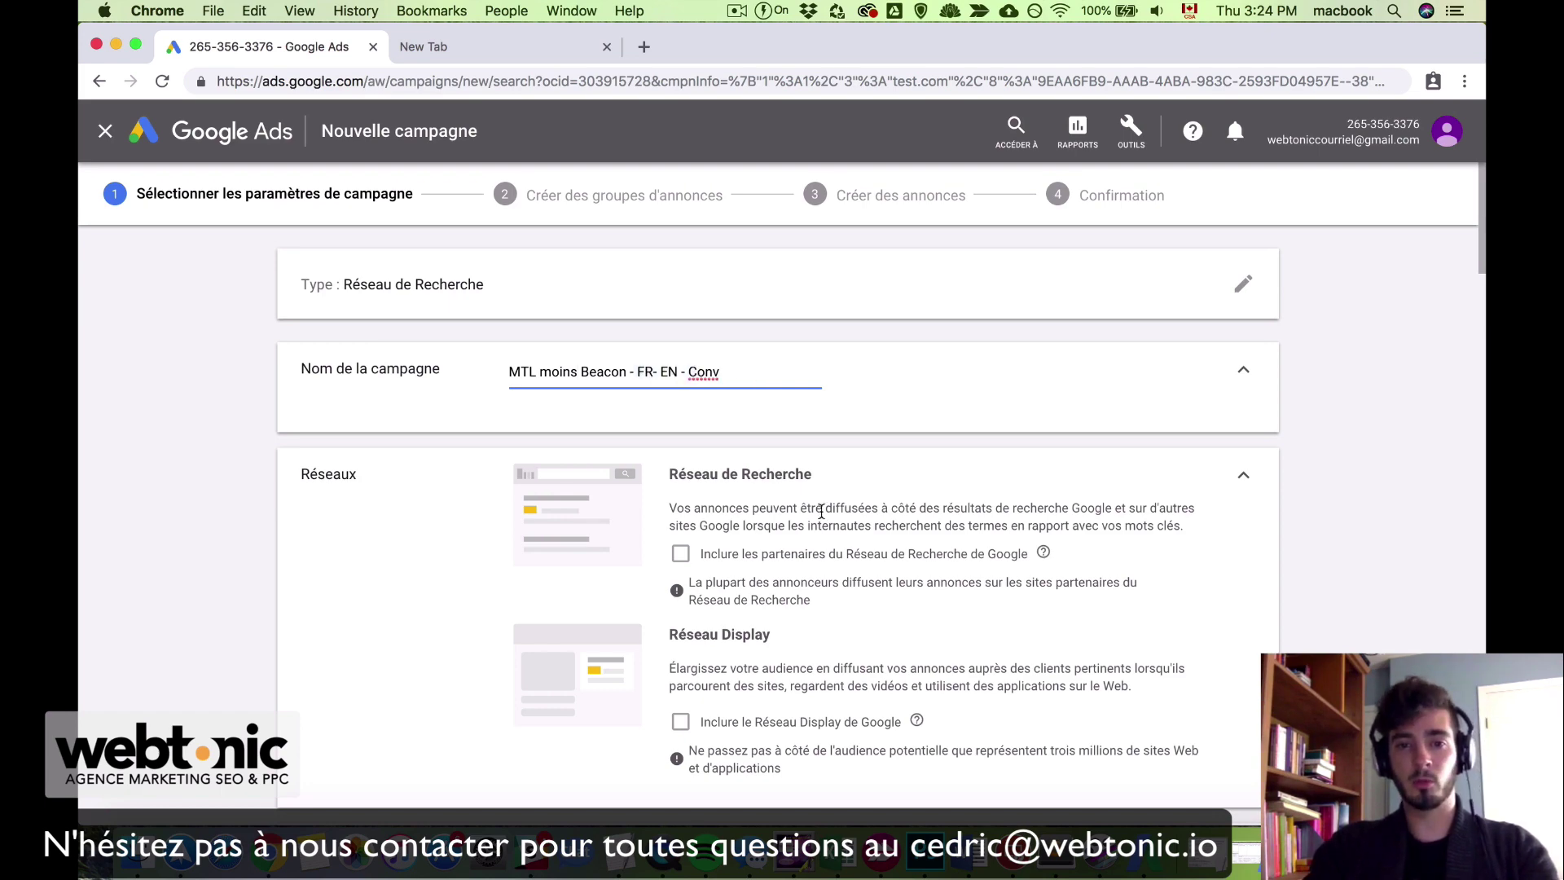
{"action": "scroll", "coordinate": [989, 447], "scroll_direction": "down", "scroll_amount": 20}
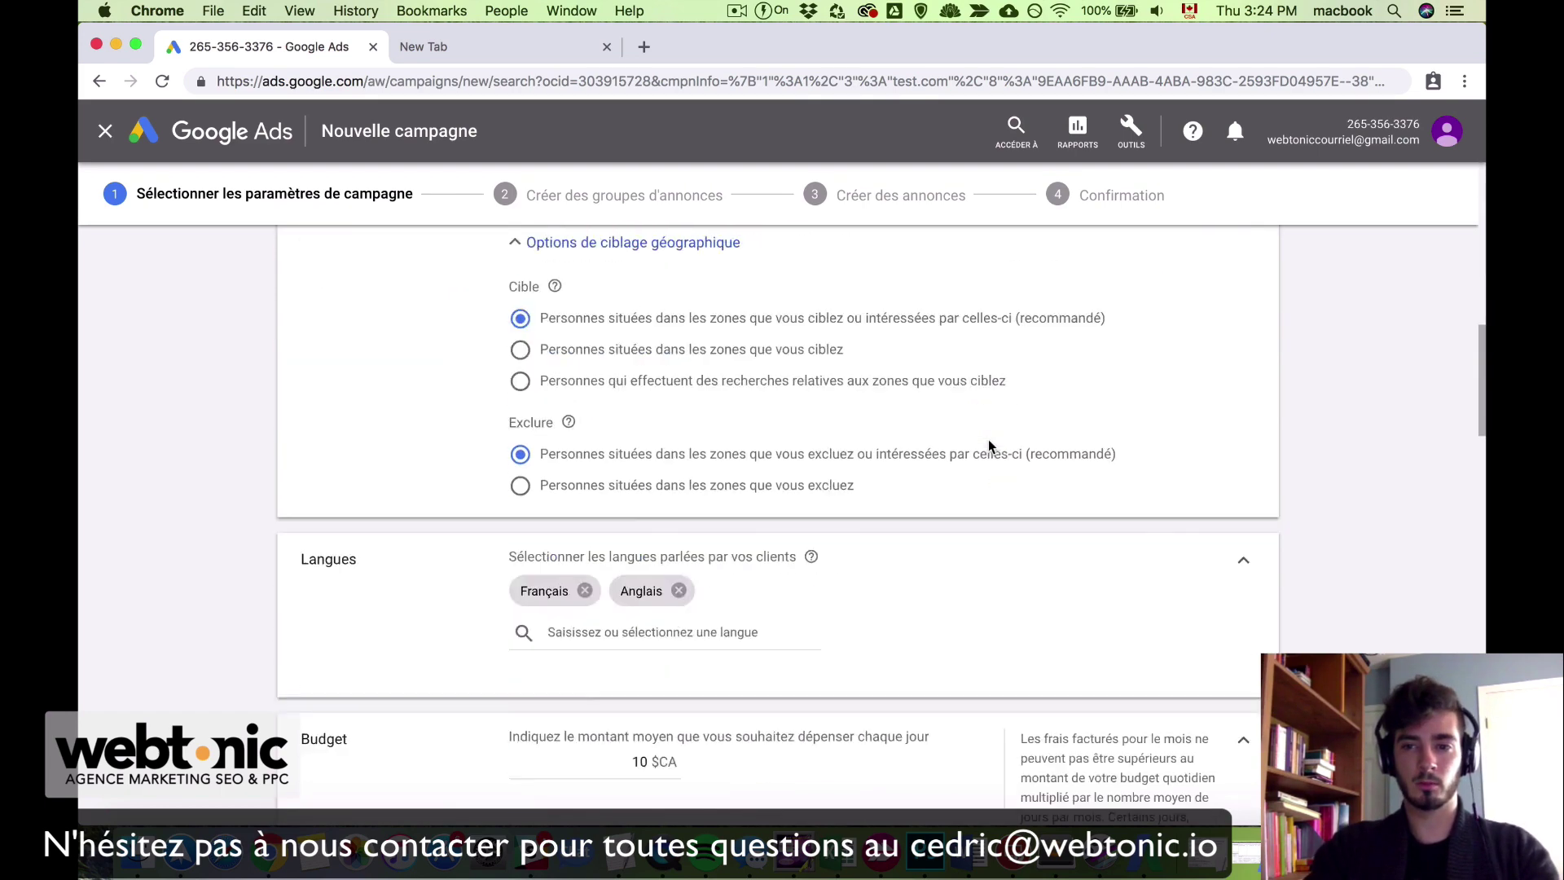
{"action": "left_click", "coordinate": [434, 772]}
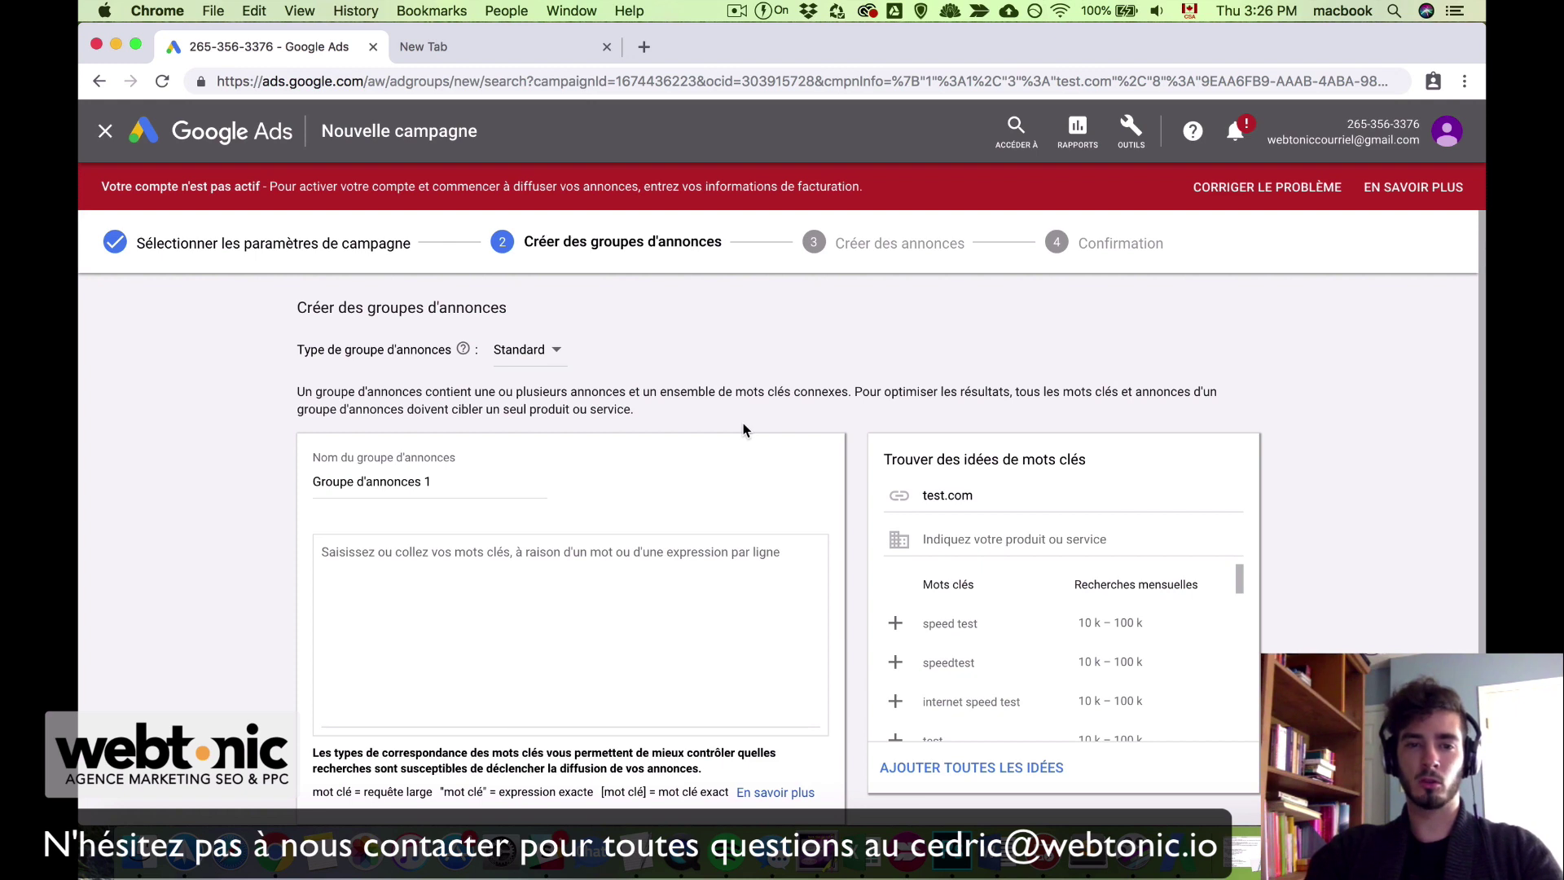
Step: Rename the default ad group to 'Not good'
{"action": "left_click", "coordinate": [482, 589]}
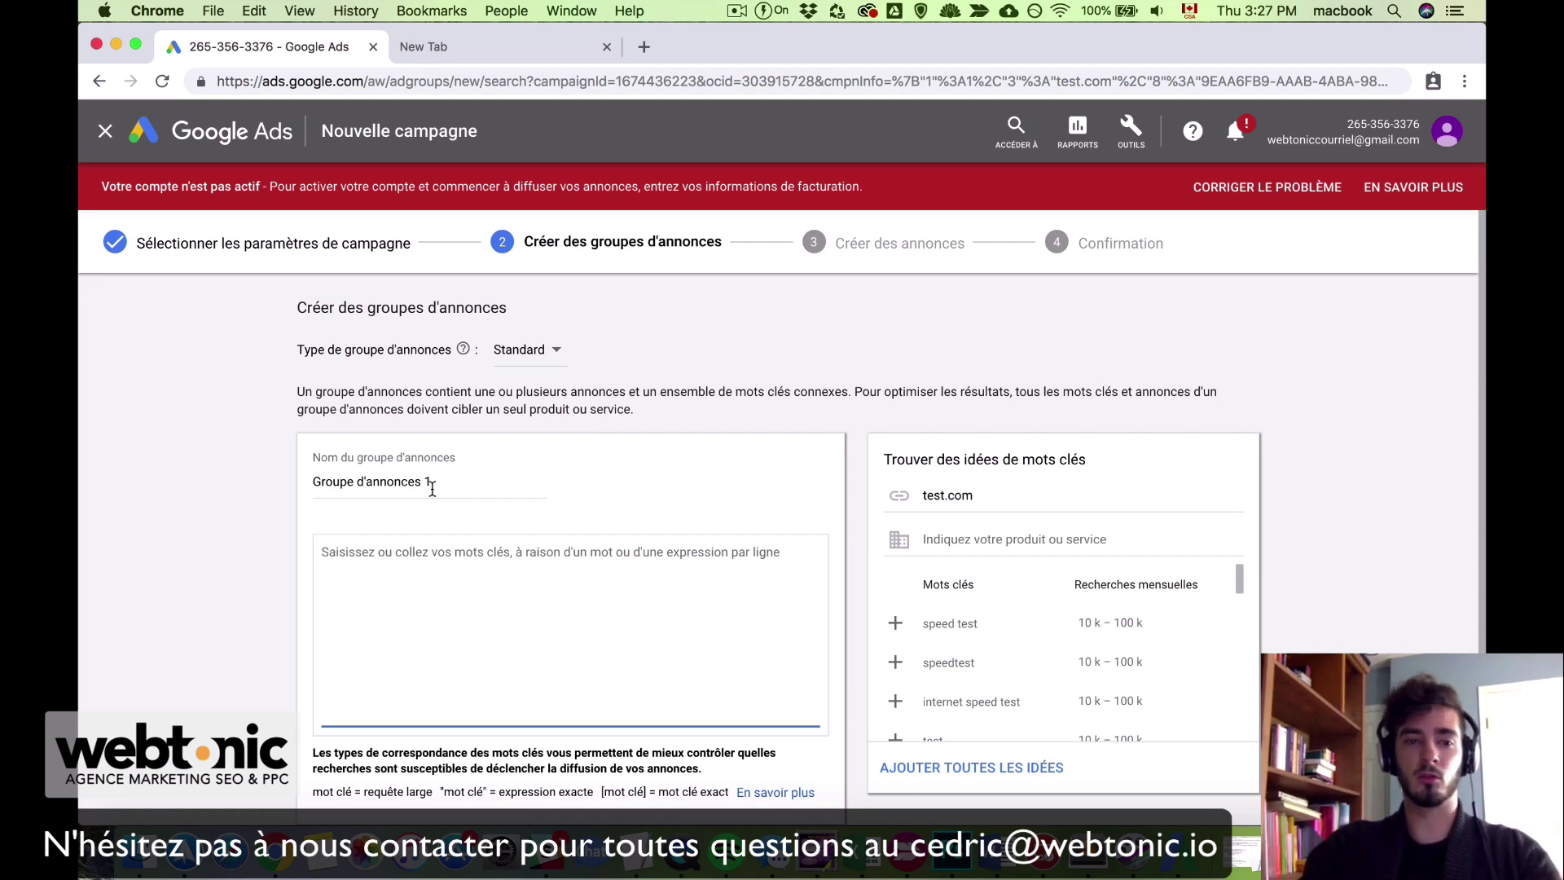
{"action": "double_click", "coordinate": [431, 487]}
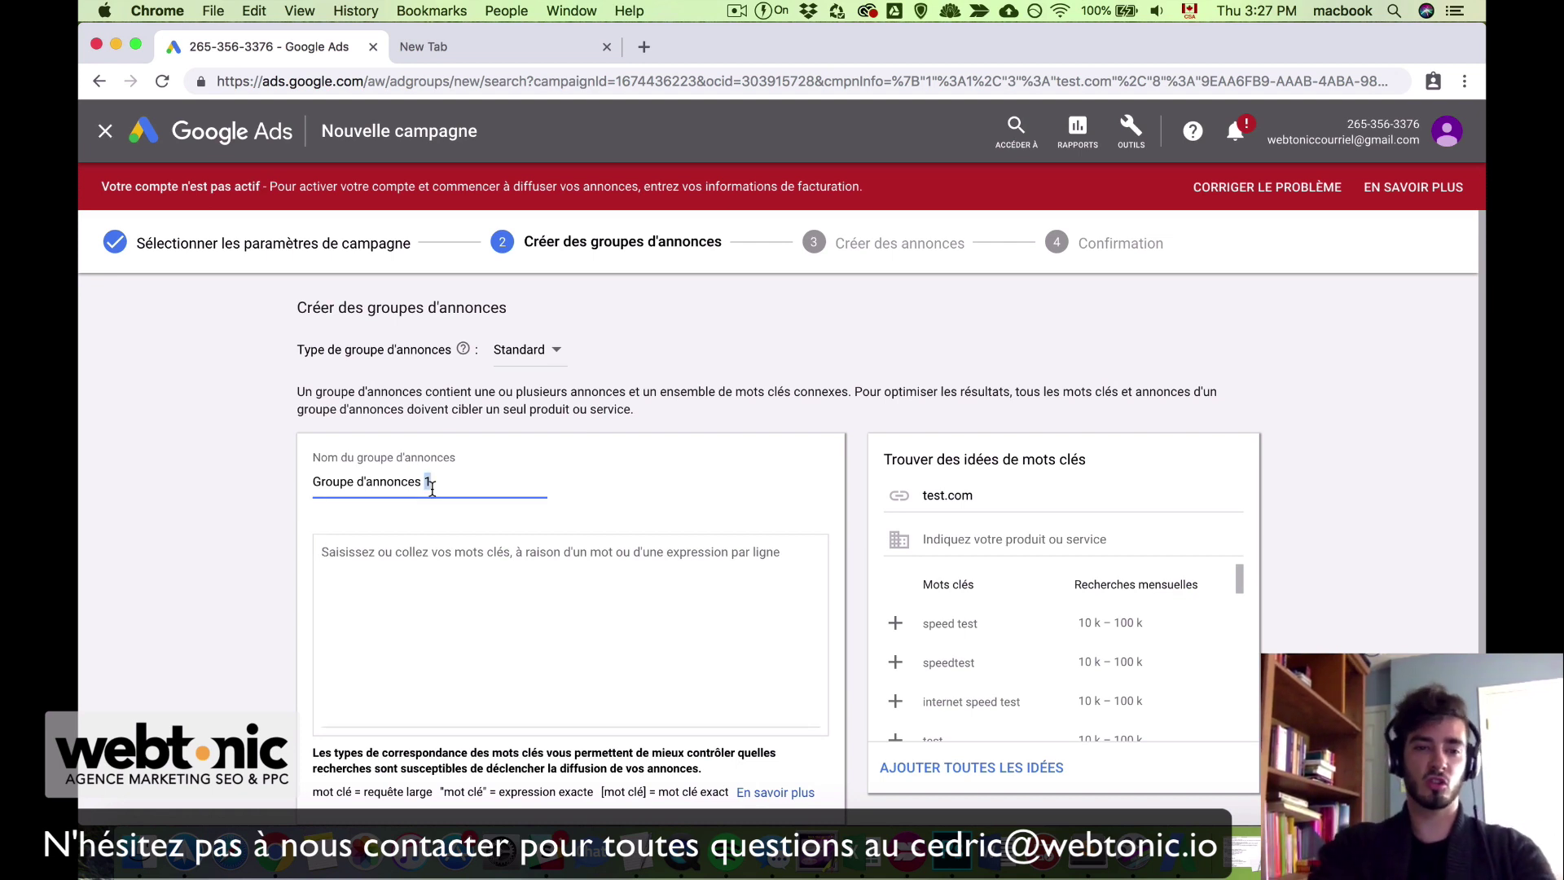
{"action": "key", "text": "super+a"}
{"action": "key", "text": "BackSpace"}
{"action": "type", "text": "Not good"}
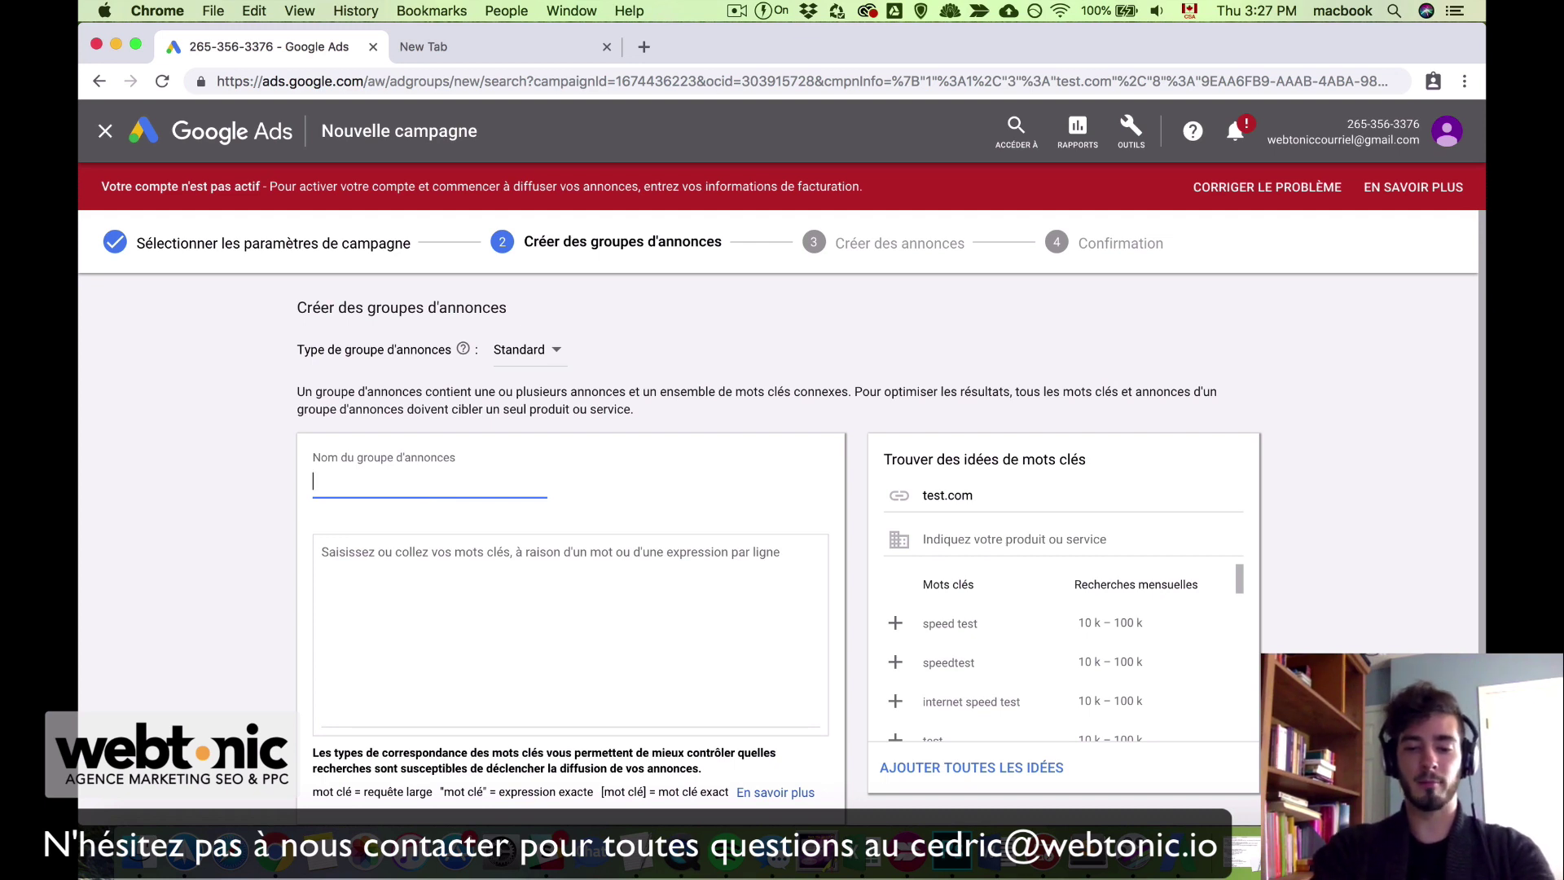
Step: Enter 'test not good' as the ad group's only keyword
{"action": "left_click", "coordinate": [432, 578]}
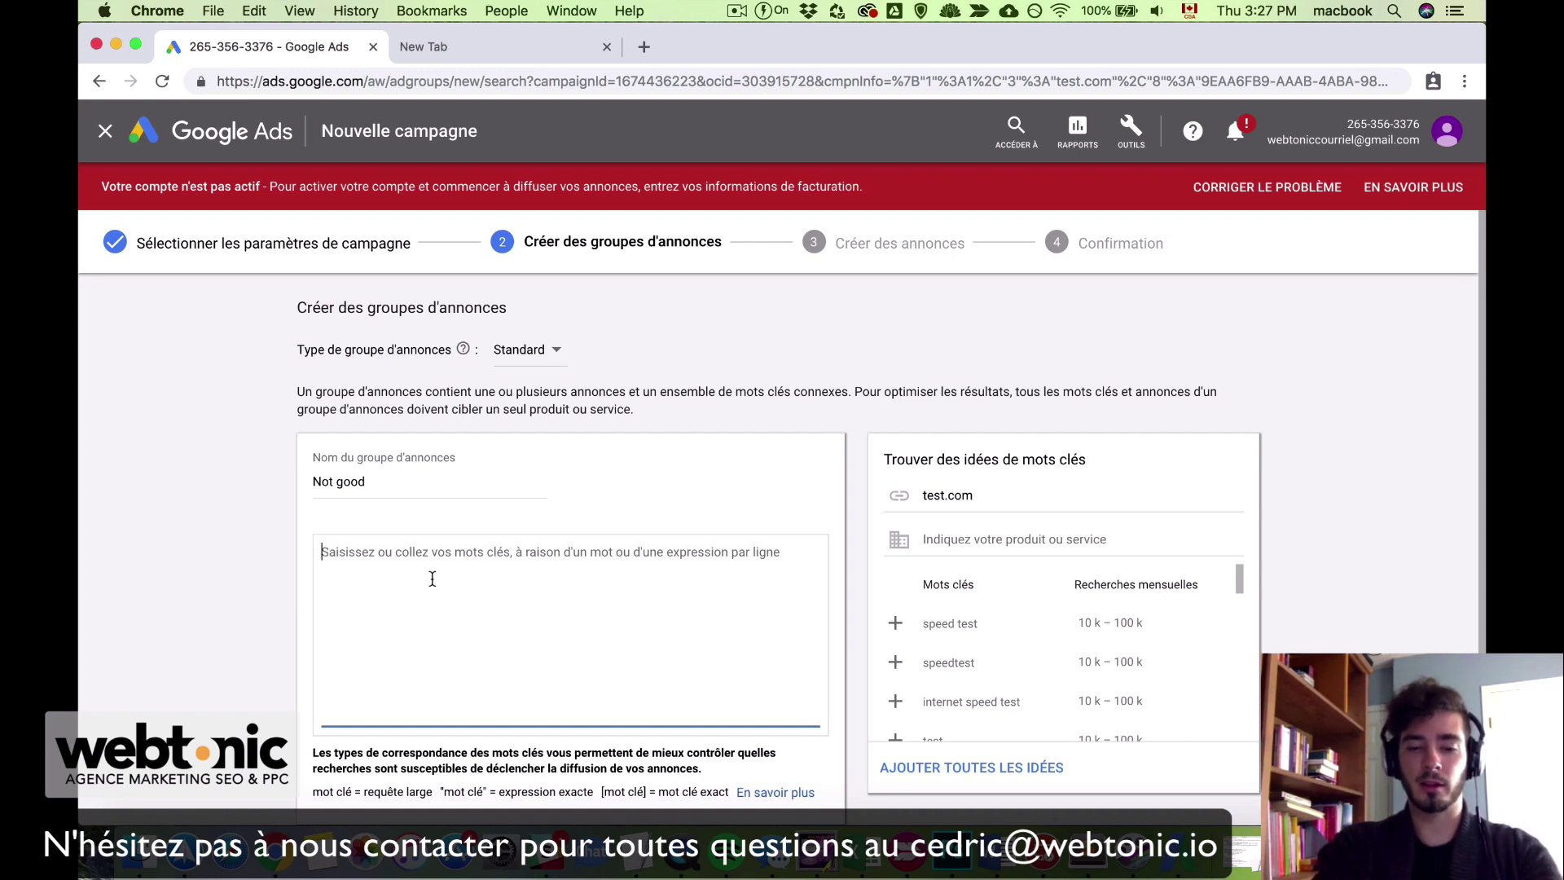
{"action": "type", "text": "test.com"}
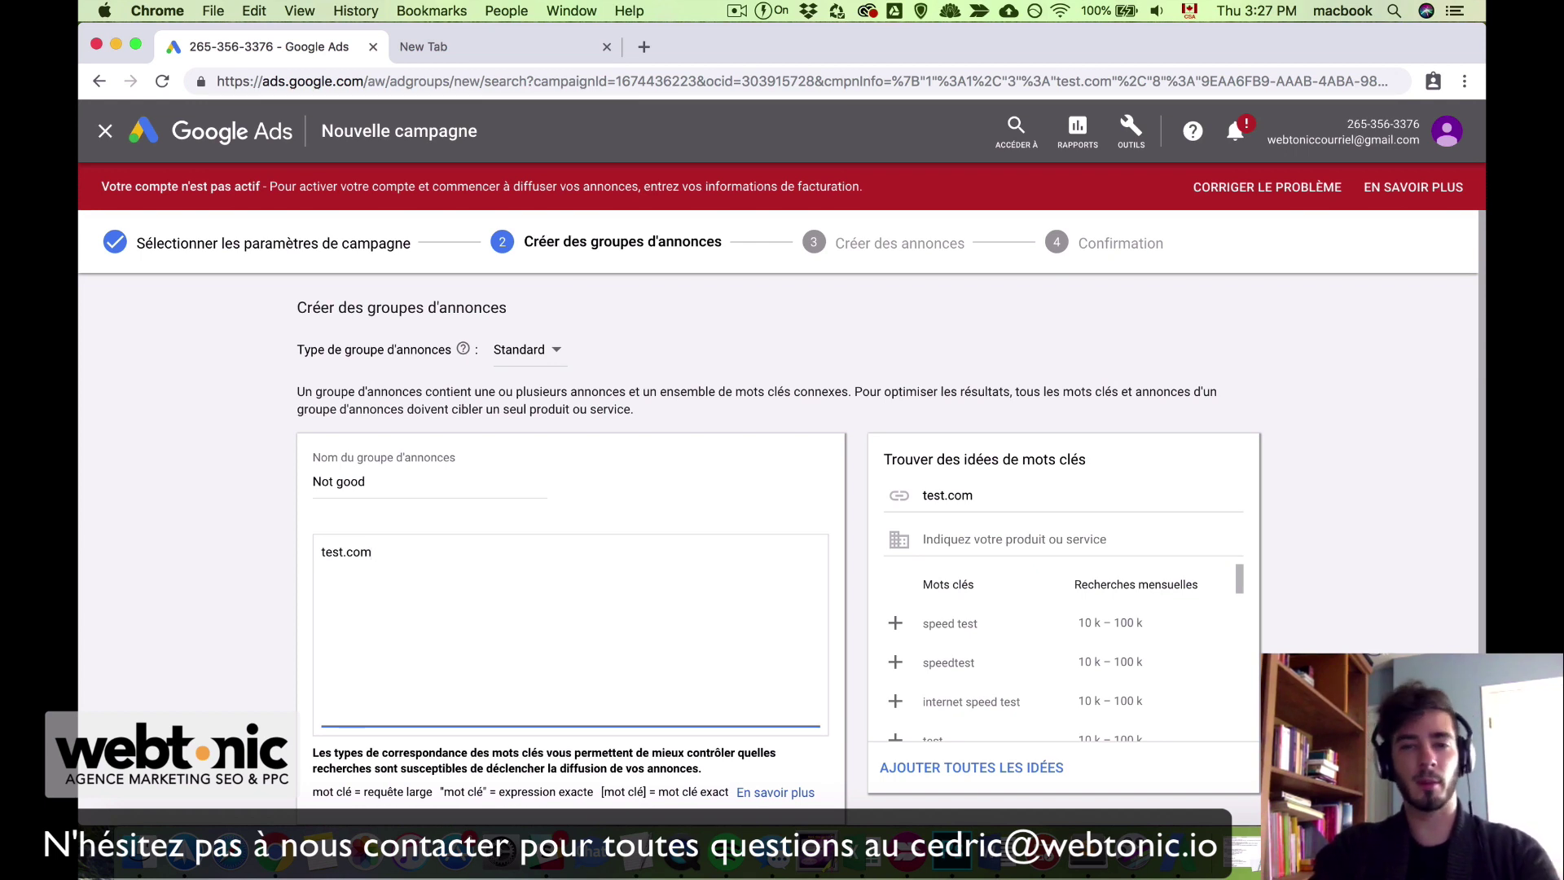
{"action": "key", "text": "BackSpace"}
{"action": "key", "text": "BackSpace"}
{"action": "key", "text": "BackSpace"}
{"action": "key", "text": "BackSpace"}
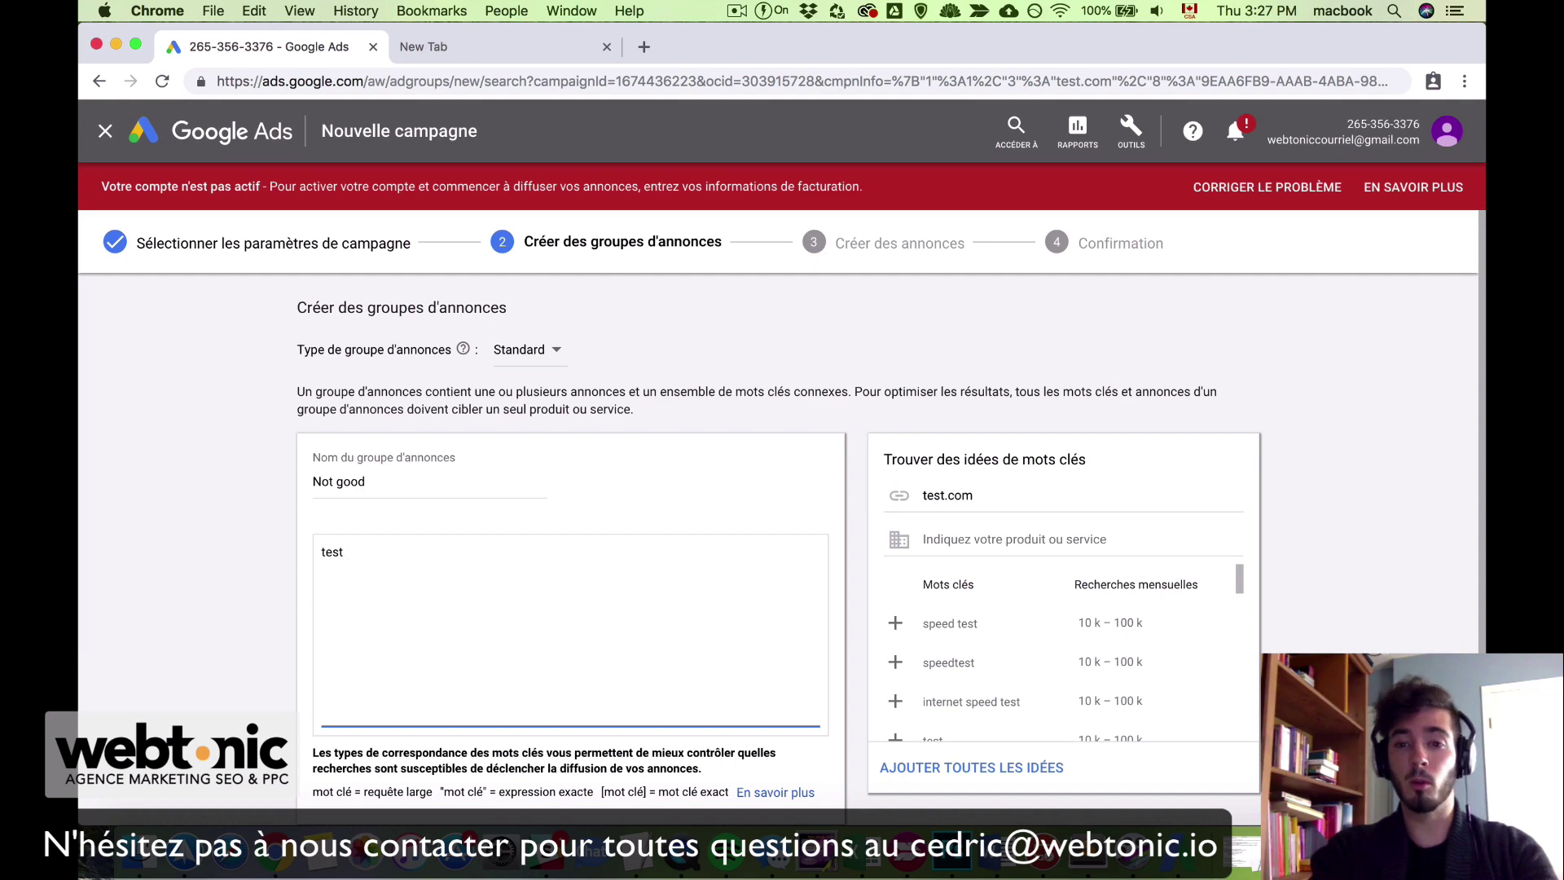
{"action": "type", "text": "not good"}
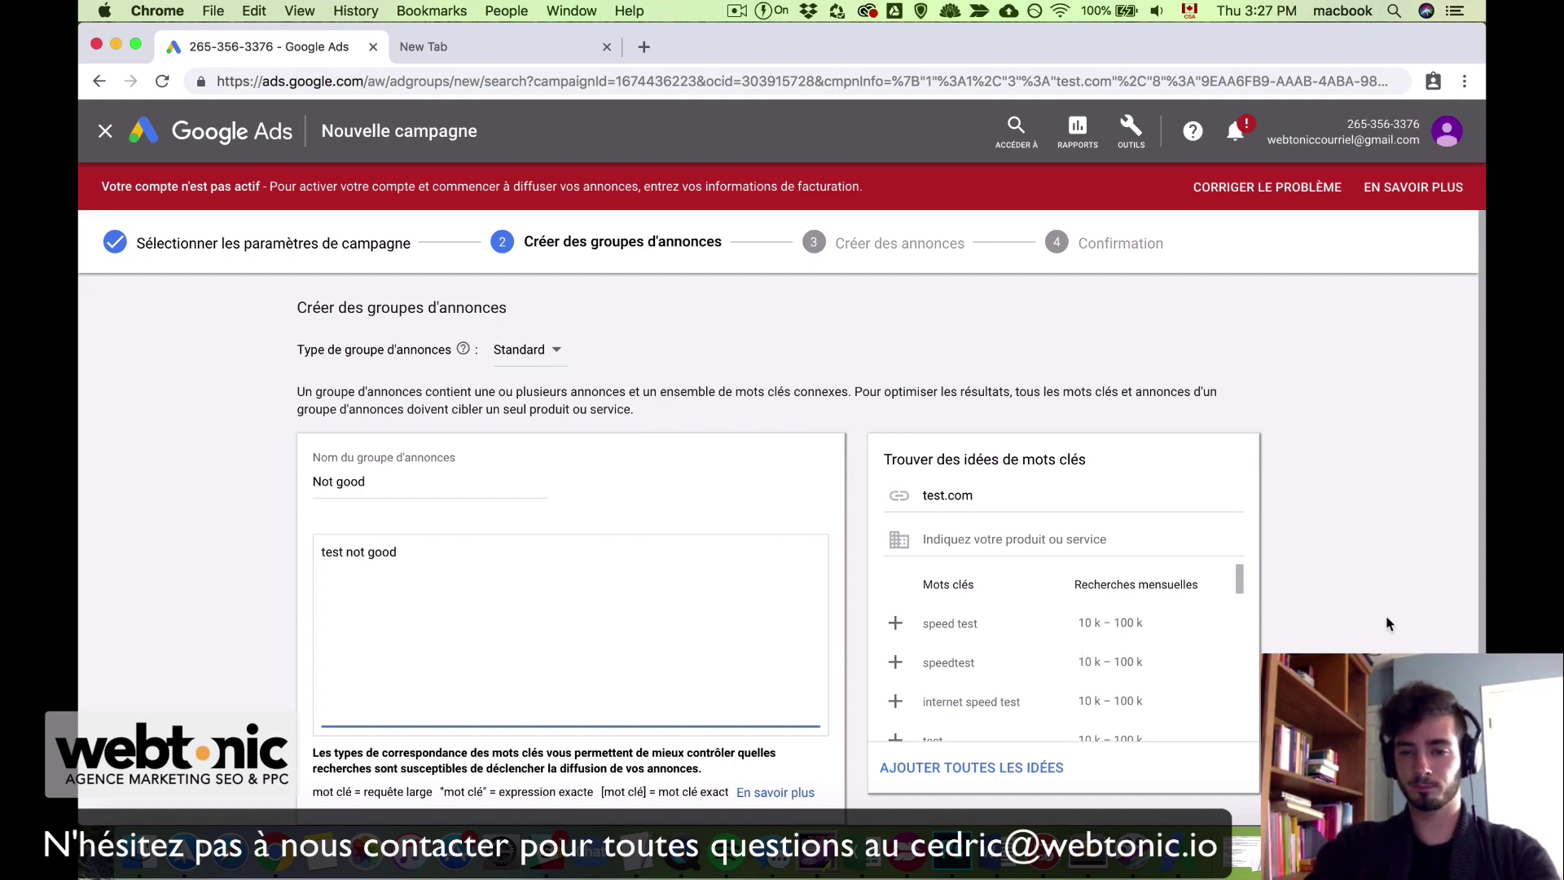
{"action": "scroll", "coordinate": [1385, 627], "scroll_direction": "down", "scroll_amount": 3}
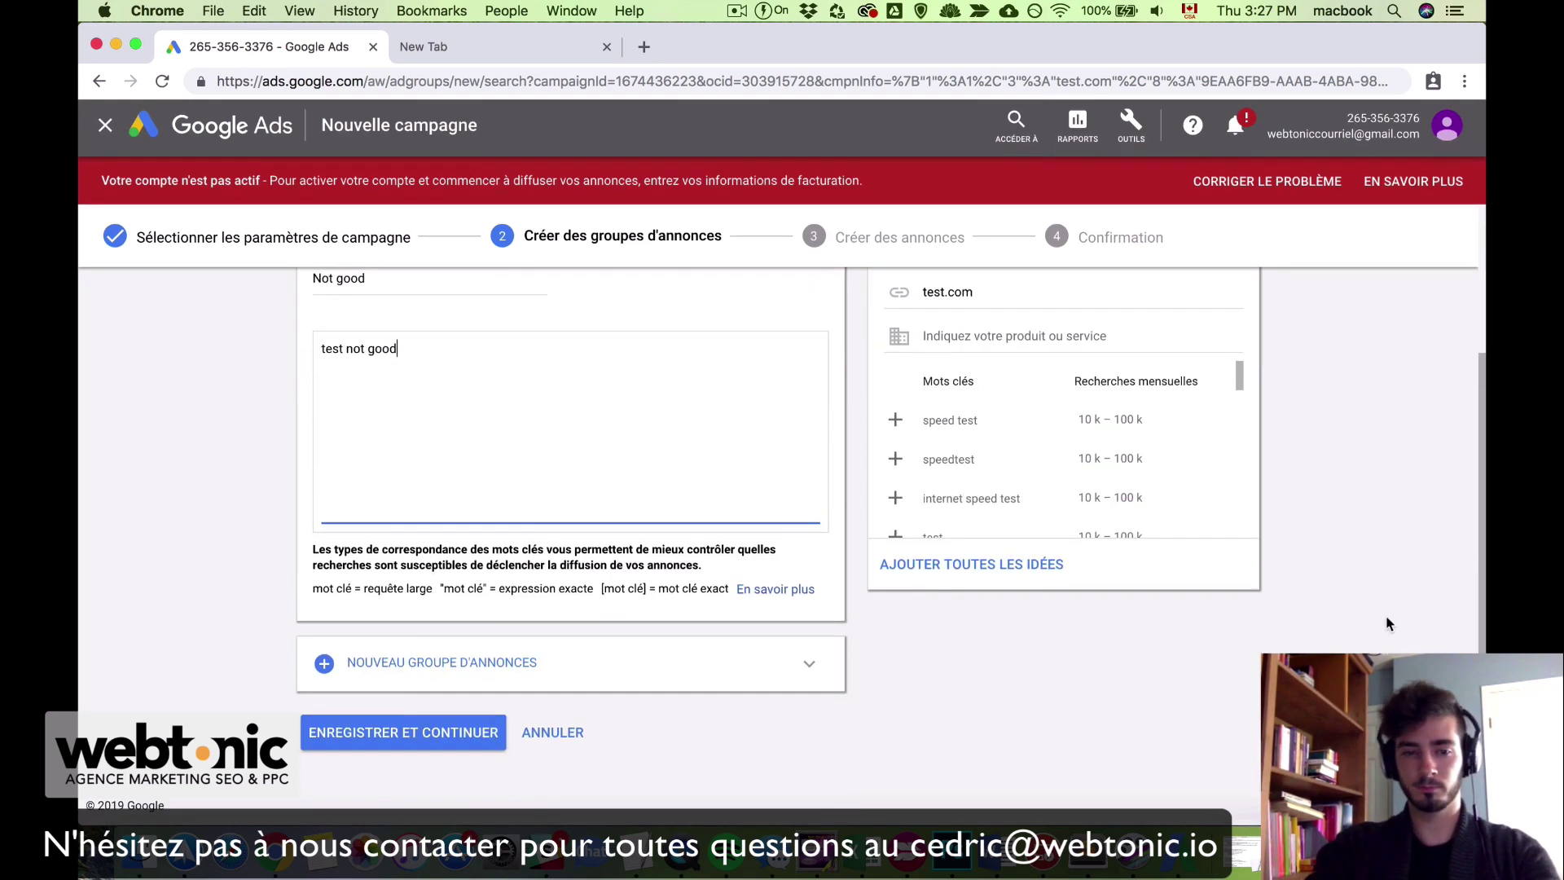
Step: Save the ad group and continue to the ads step
{"action": "left_click", "coordinate": [465, 743]}
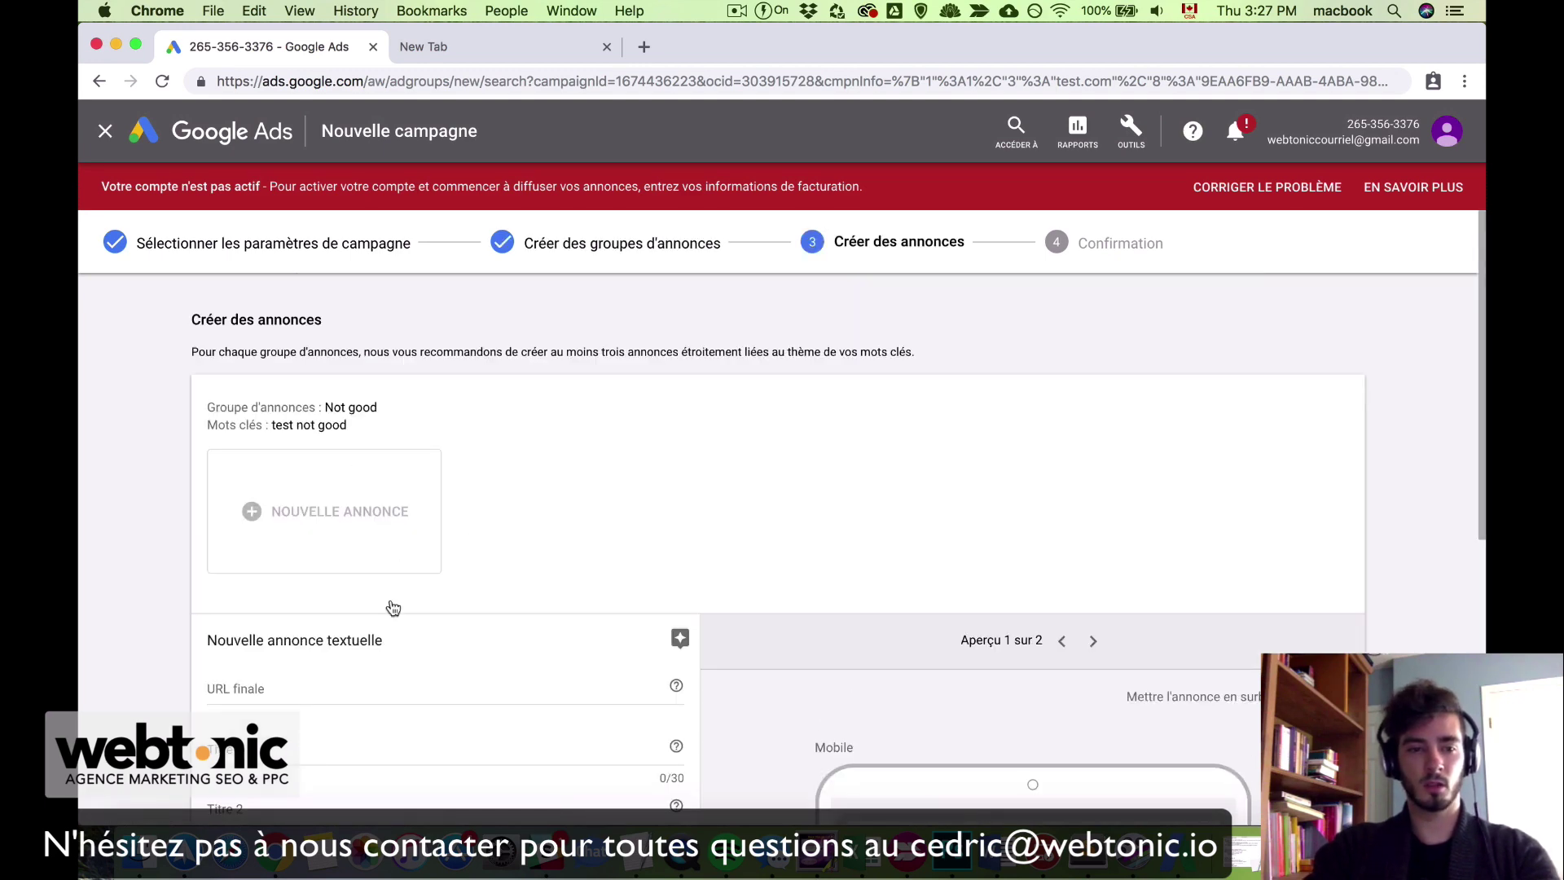
{"action": "scroll", "coordinate": [391, 692], "scroll_direction": "down", "scroll_amount": 2}
{"action": "scroll", "coordinate": [543, 444], "scroll_direction": "up", "scroll_amount": 2}
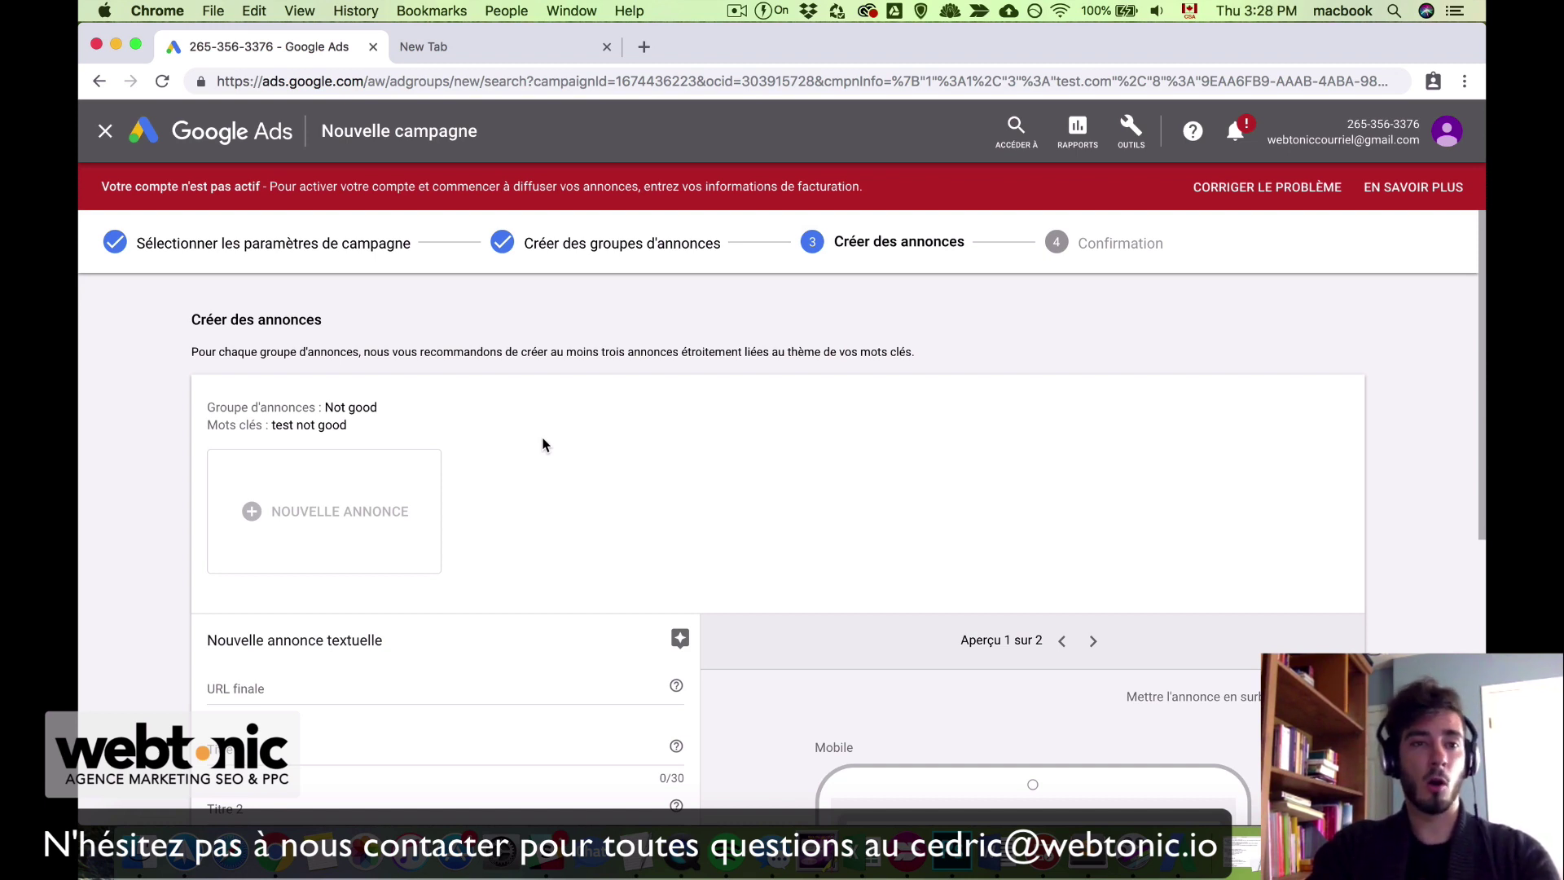
{"action": "scroll", "coordinate": [393, 585], "scroll_direction": "down", "scroll_amount": 2}
{"action": "left_click", "coordinate": [361, 585]}
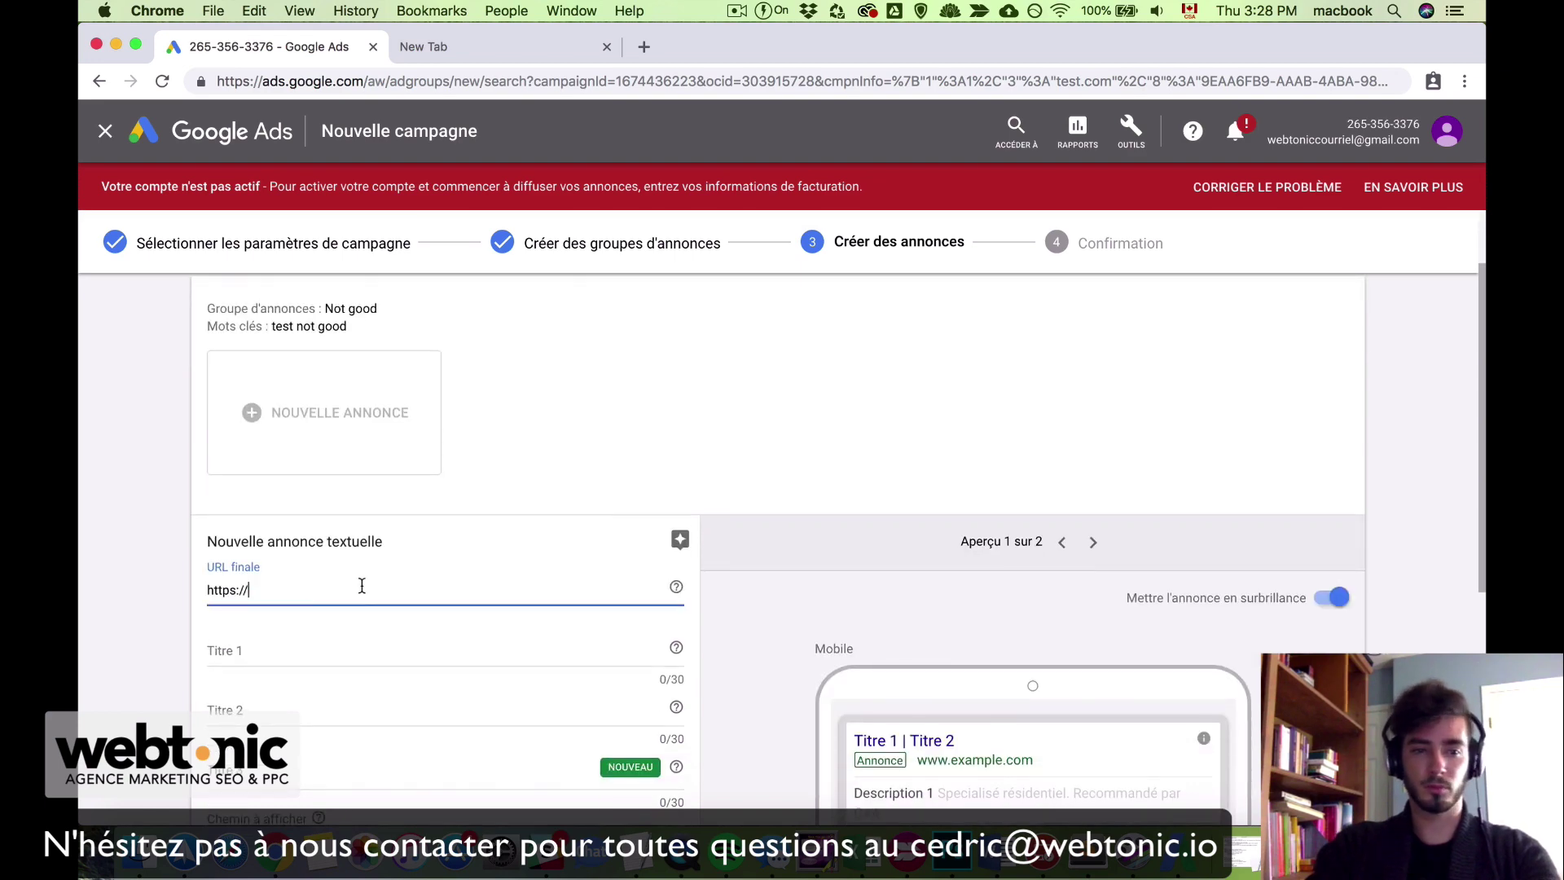
{"action": "scroll", "coordinate": [362, 585], "scroll_direction": "down", "scroll_amount": 3}
{"action": "type", "text": "testcom"}
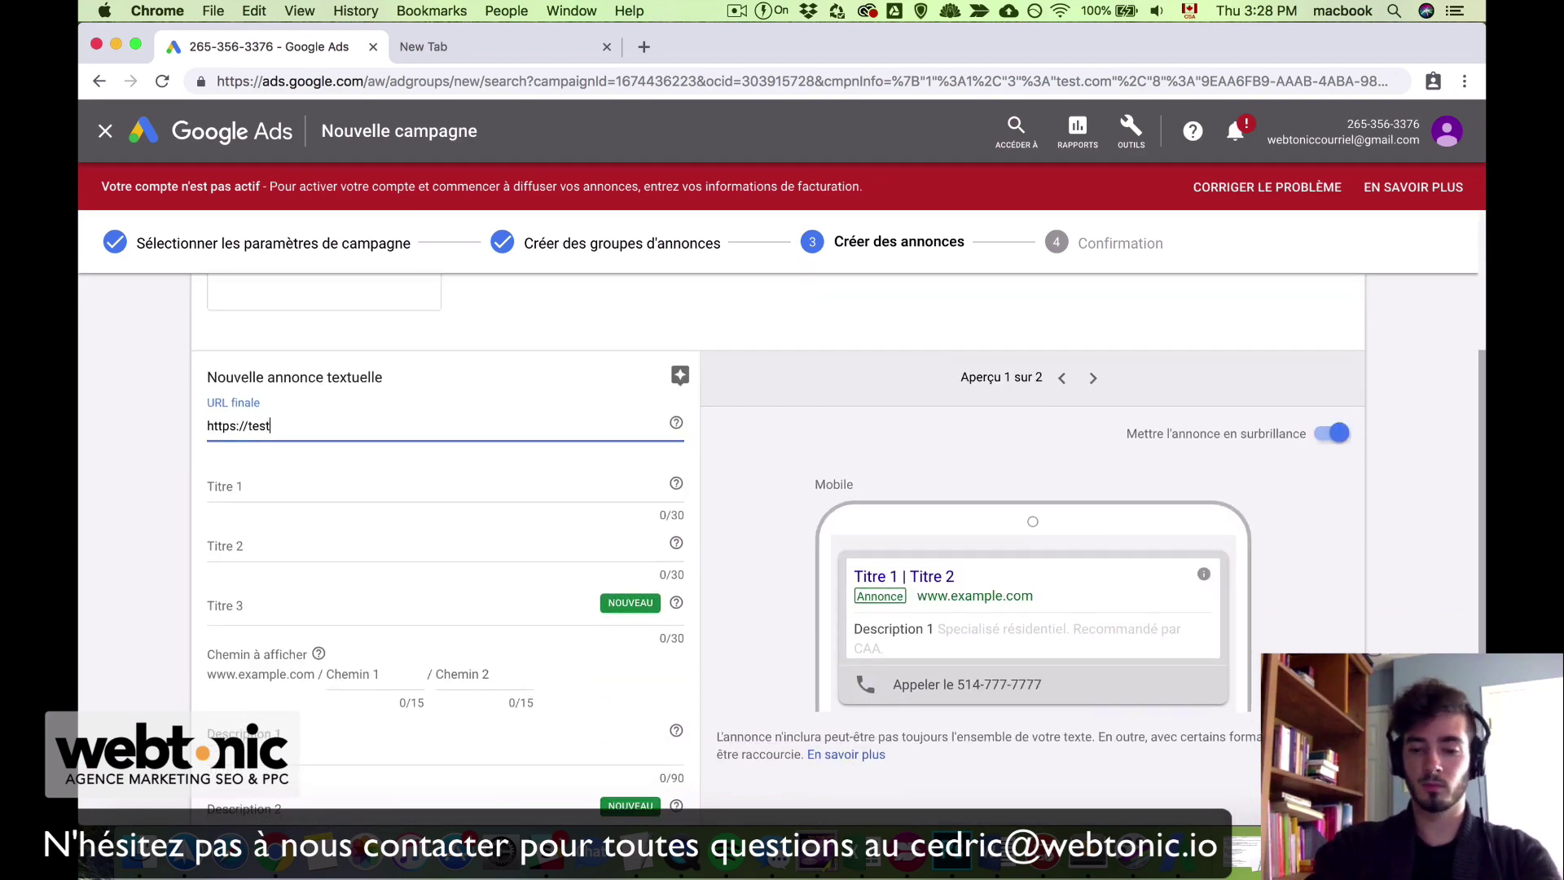
{"action": "key", "text": "BackSpace"}
{"action": "key", "text": "BackSpace"}
{"action": "key", "text": "BackSpace"}
{"action": "key", "text": "BackSpace"}
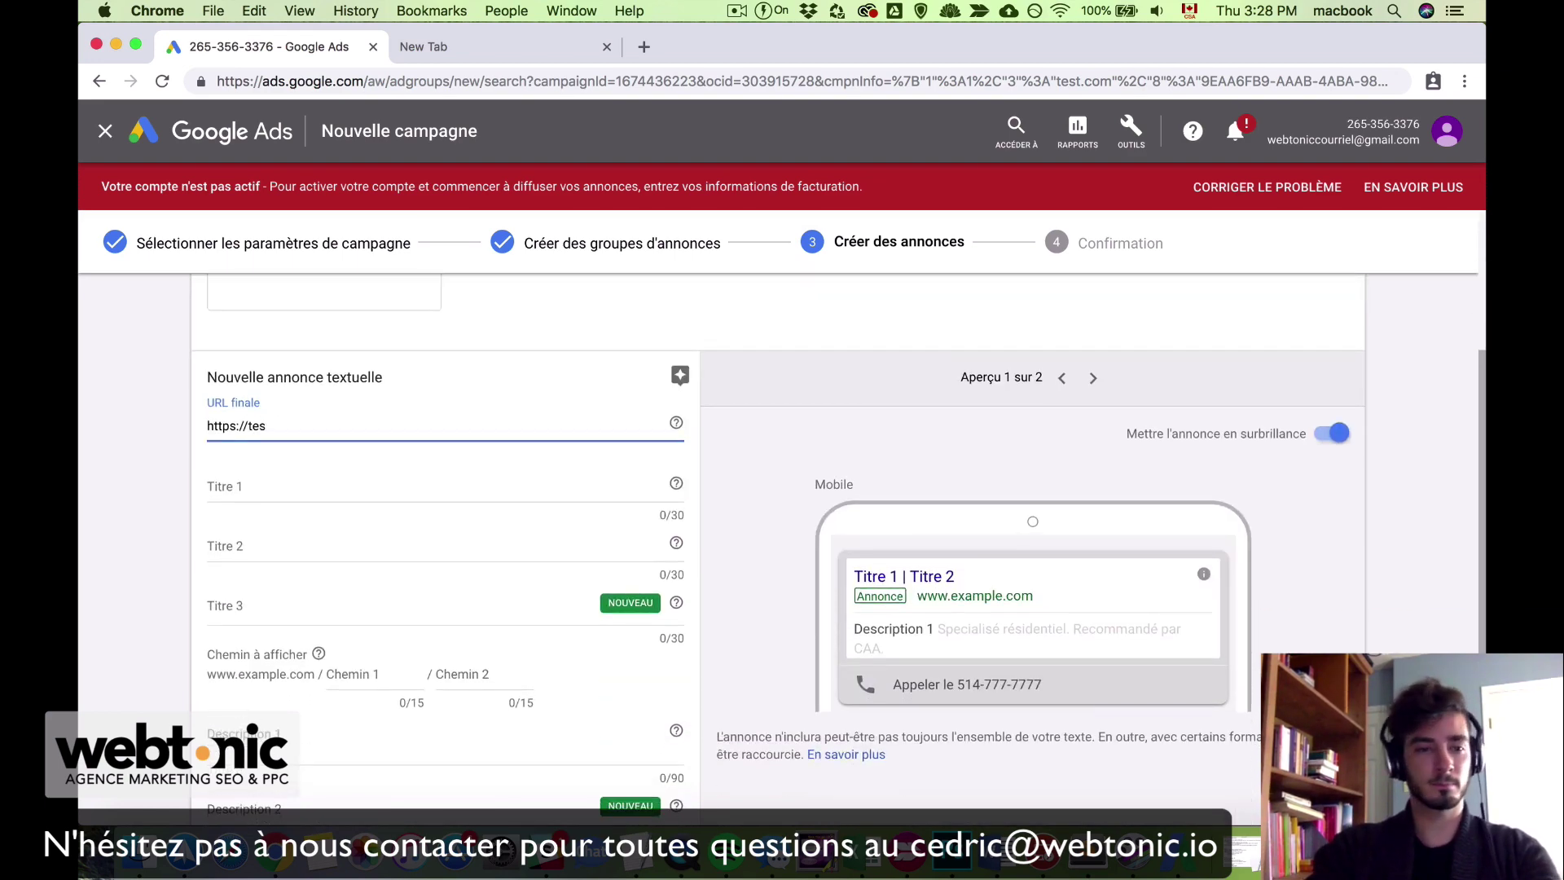
{"action": "type", "text": ".com"}
{"action": "key", "text": "Tab"}
{"action": "key", "text": "Tab"}
{"action": "type", "text": "uiyiuyuiyiuy"}
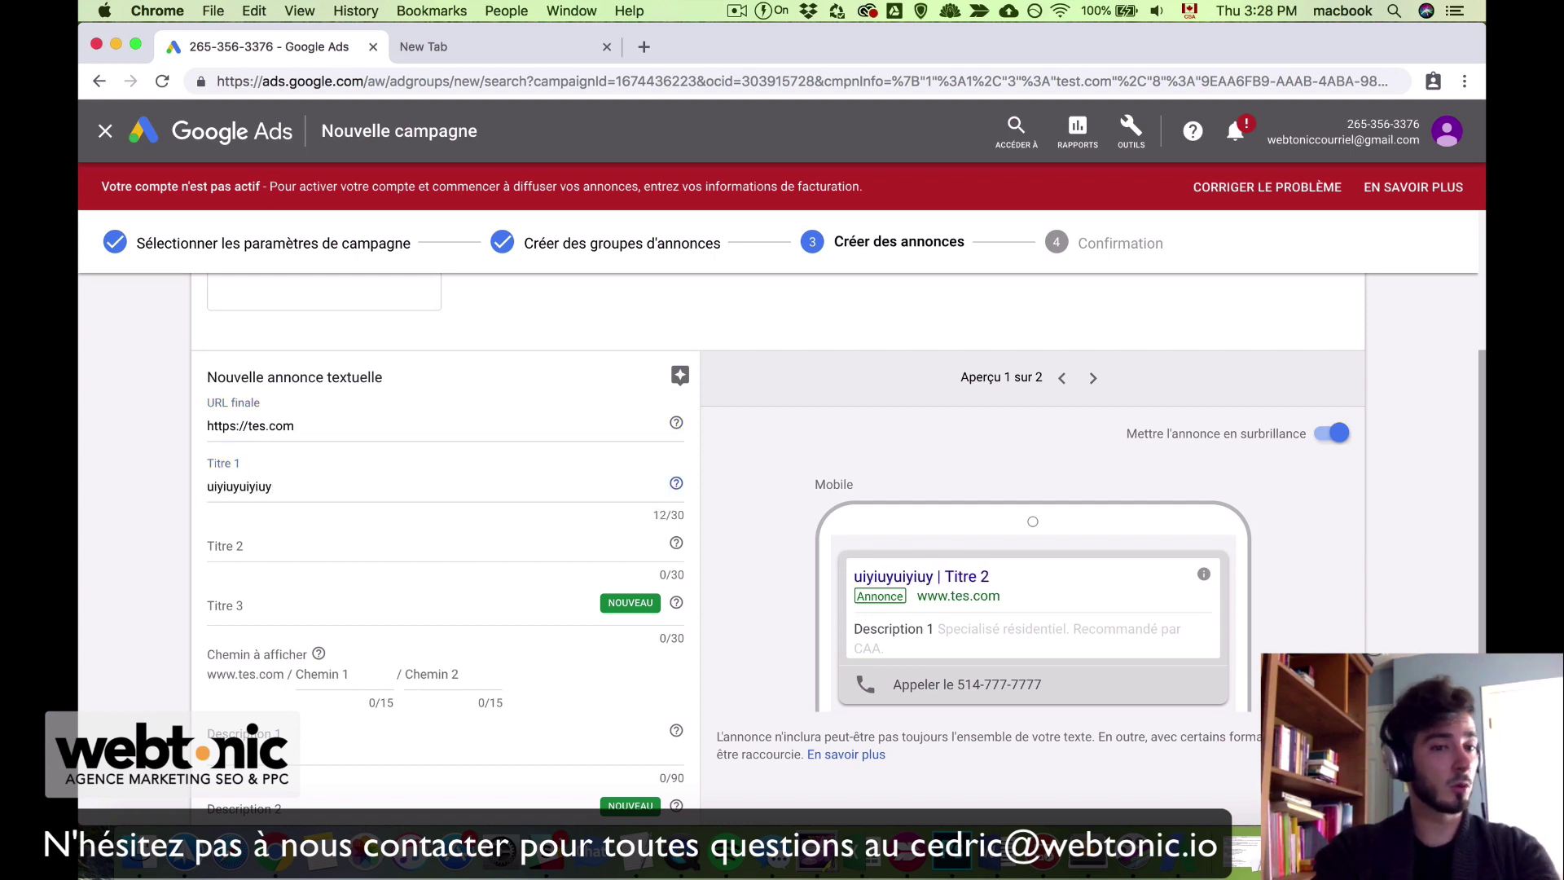
{"action": "key", "text": "Tab"}
{"action": "type", "text": "iuyuiyuiyiuy"}
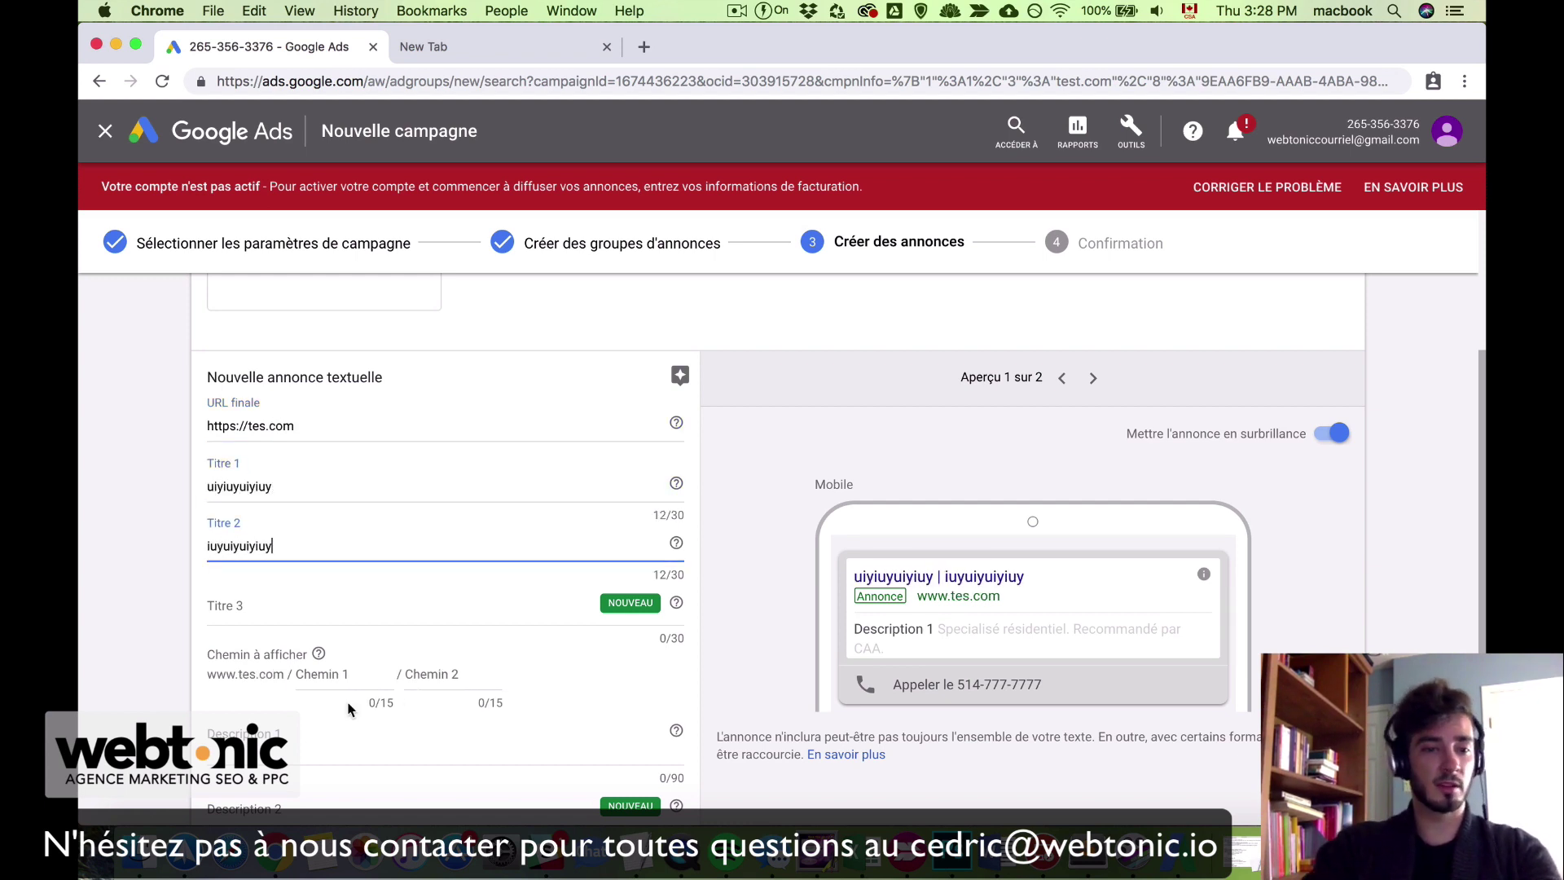
Step: Add descriptions 'dqwdqwdqwd' and 'wdqwdwdqwd' and save the text ad
{"action": "scroll", "coordinate": [346, 696], "scroll_direction": "down", "scroll_amount": 5}
{"action": "left_click", "coordinate": [283, 548]}
{"action": "type", "text": "dqwdqwdqwd"}
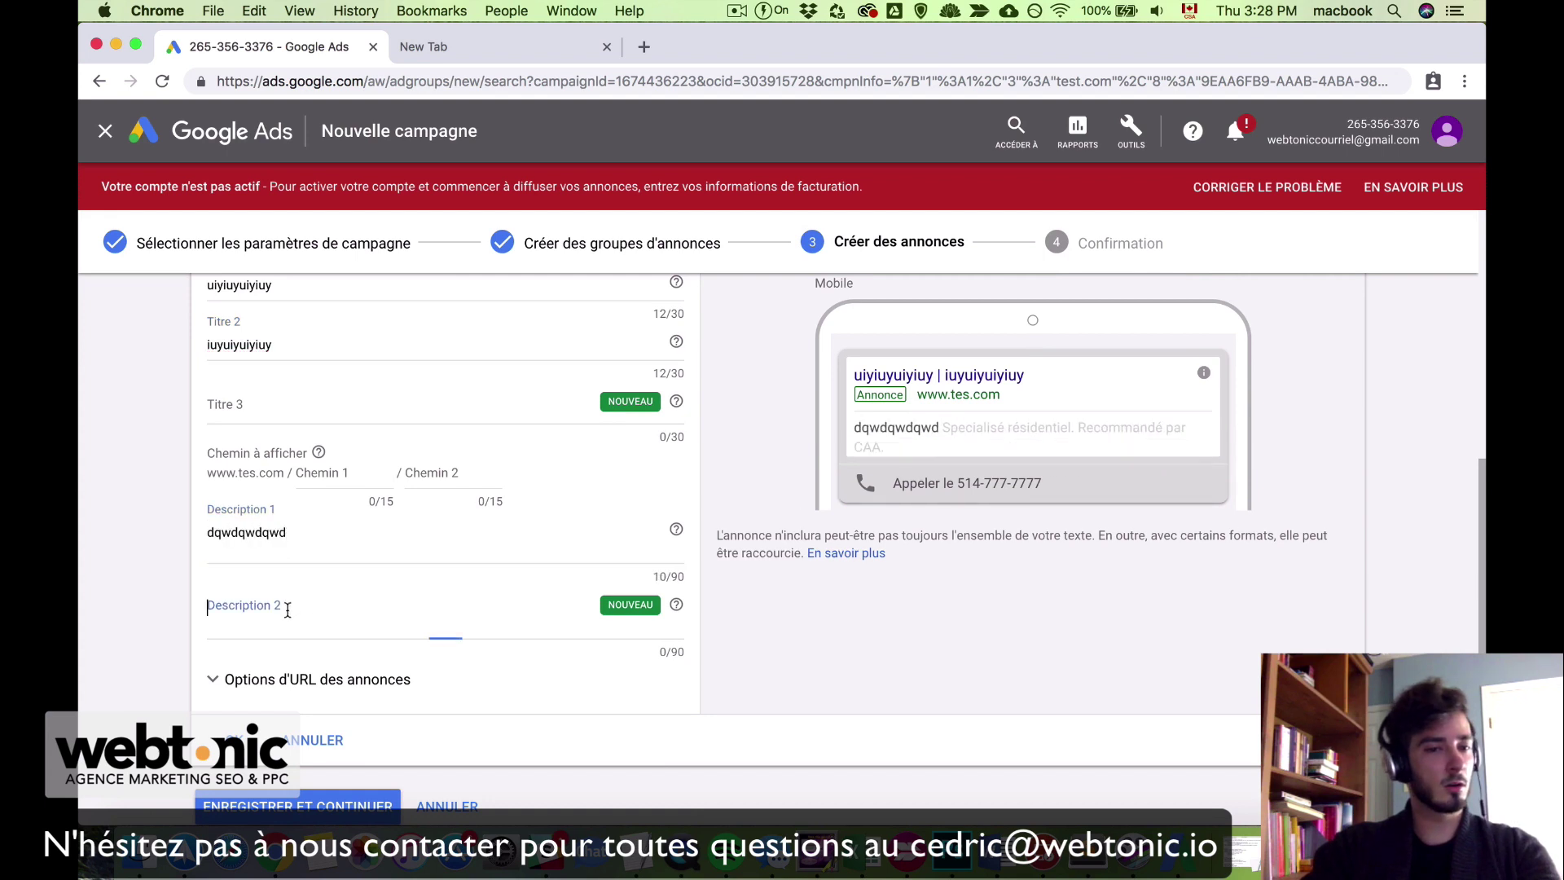
{"action": "left_click", "coordinate": [328, 638]}
{"action": "type", "text": "wdqwdwdqwd"}
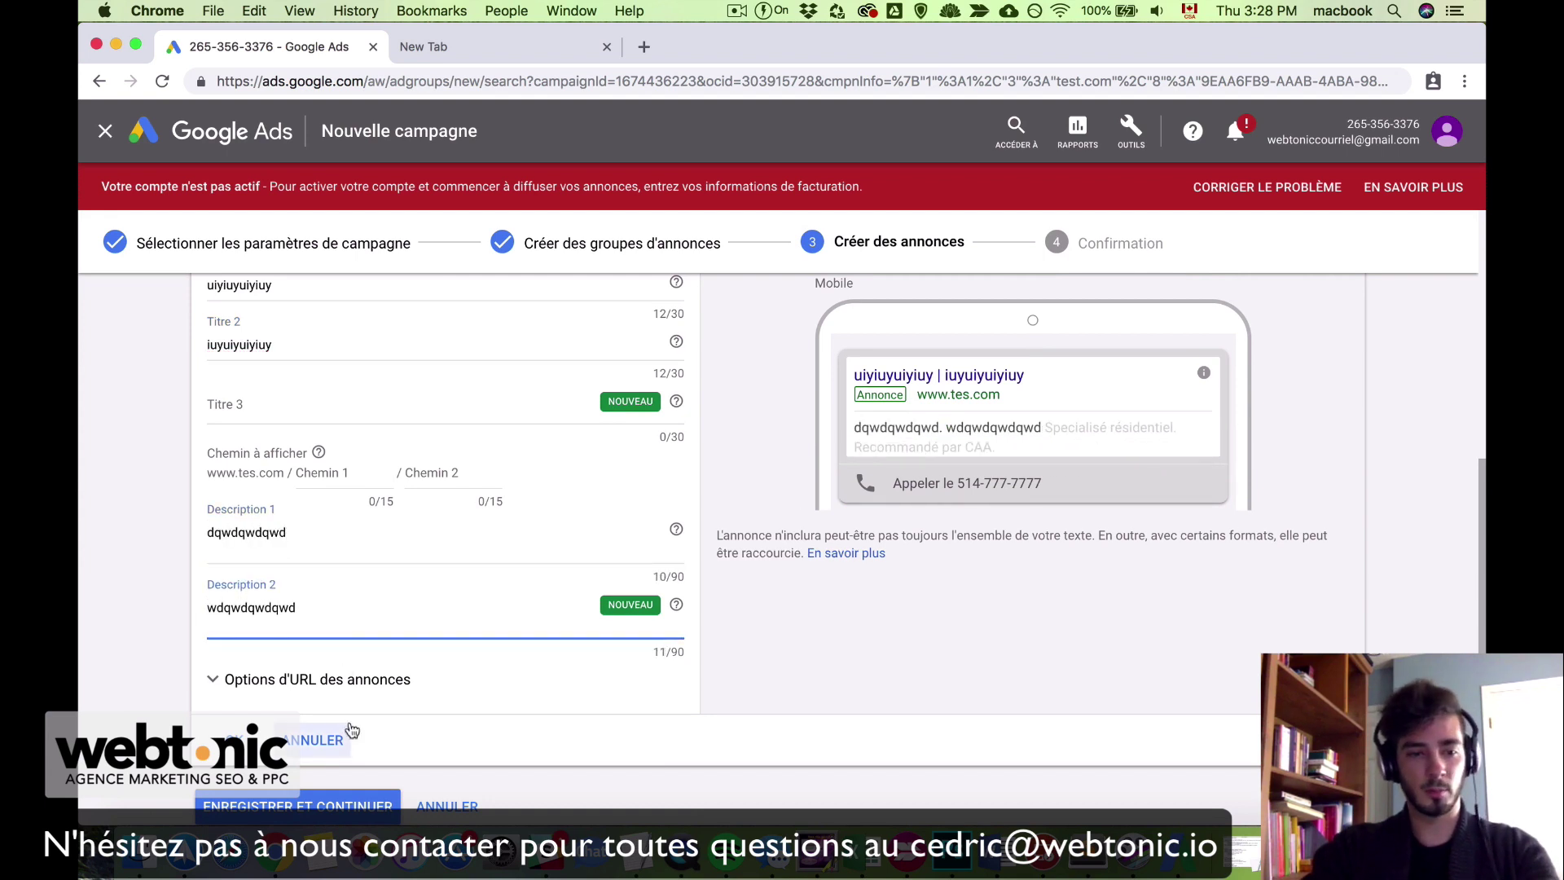
{"action": "left_click", "coordinate": [257, 740]}
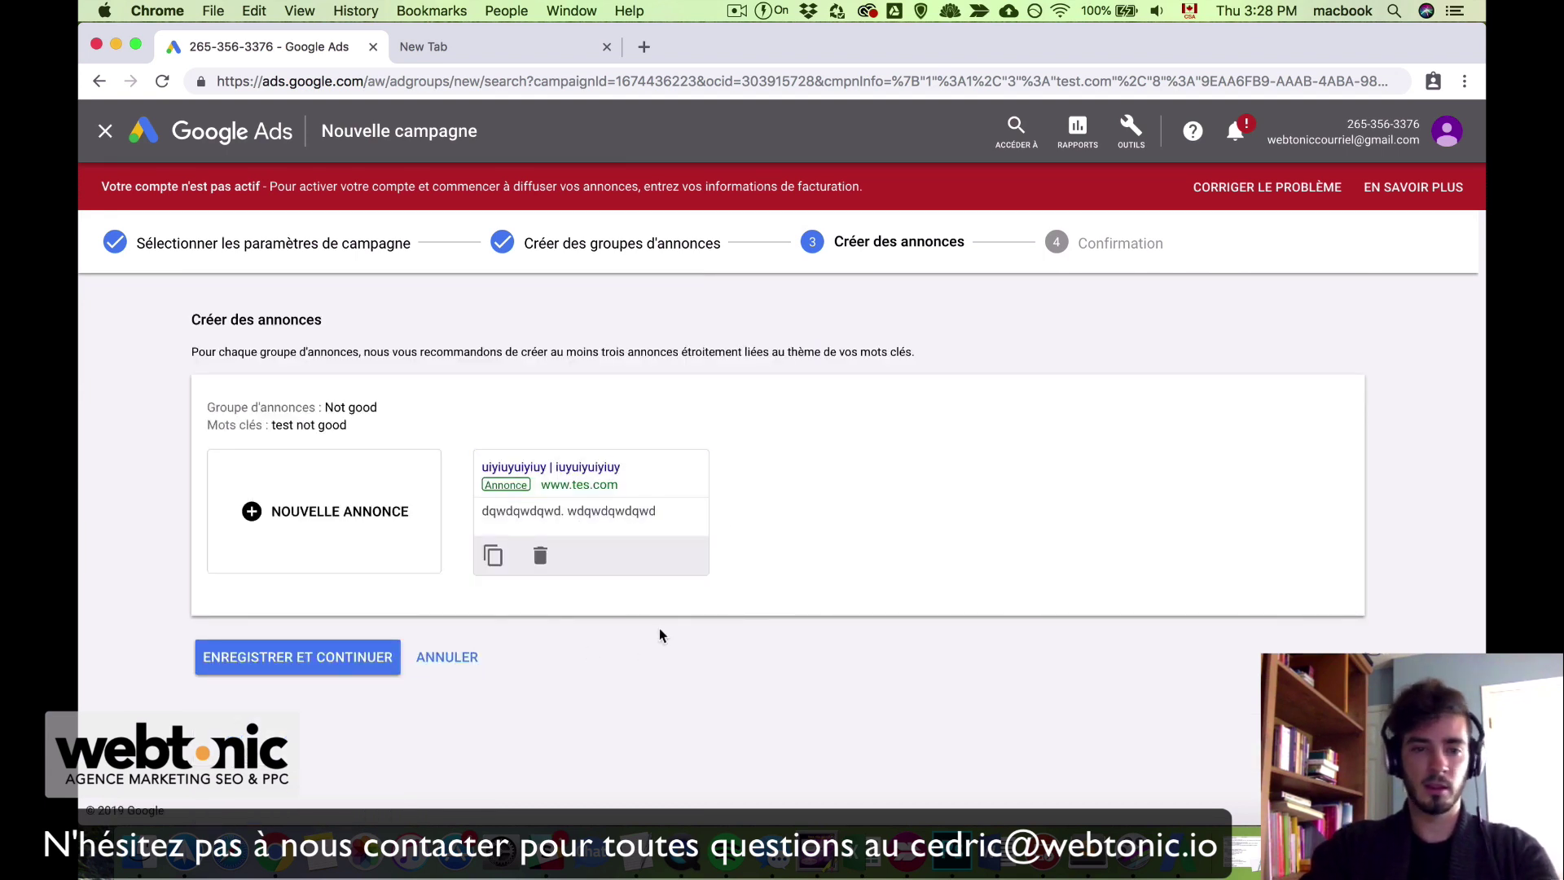
Step: Continue to the Confirmation page and review the start date, locations and languages
{"action": "left_click", "coordinate": [327, 676]}
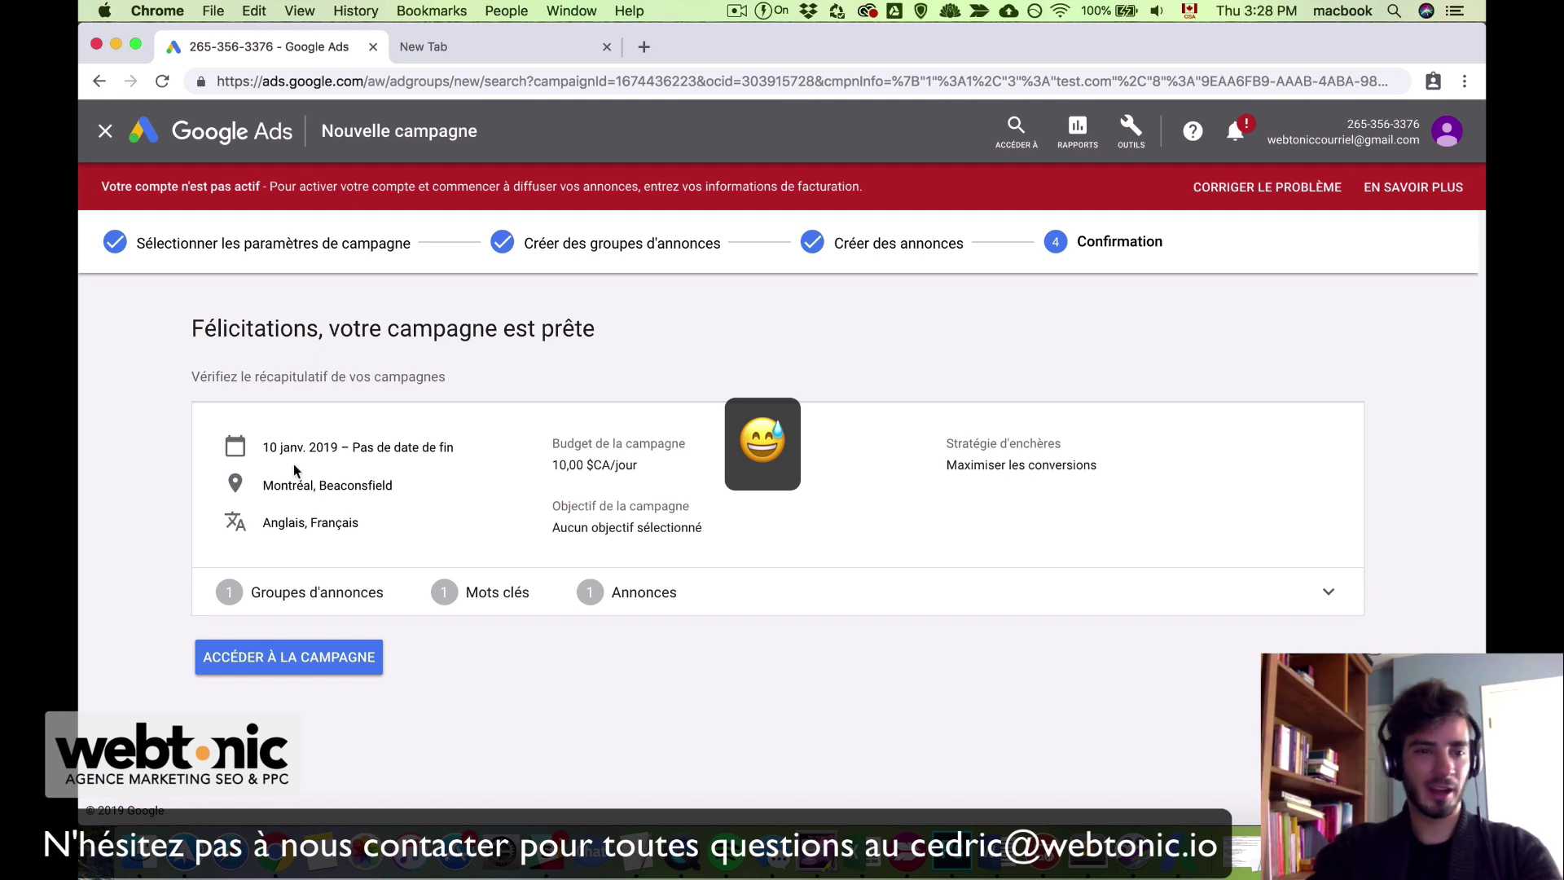
{"action": "left_click_drag", "start_coordinate": [265, 446], "coordinate": [493, 456]}
{"action": "left_click", "coordinate": [448, 459]}
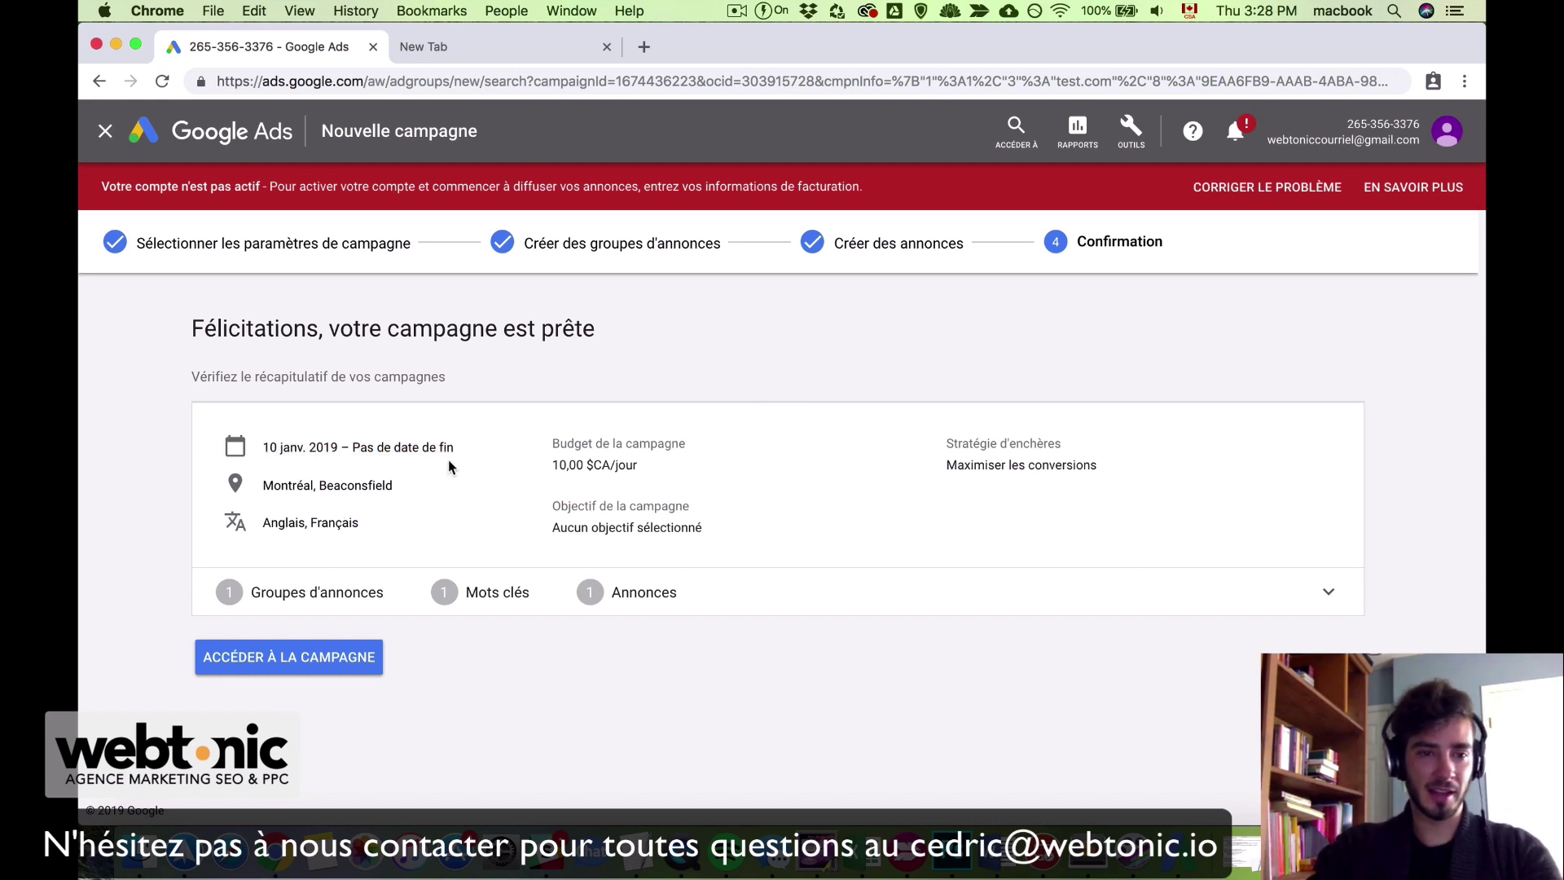
{"action": "left_click_drag", "start_coordinate": [258, 494], "coordinate": [405, 492]}
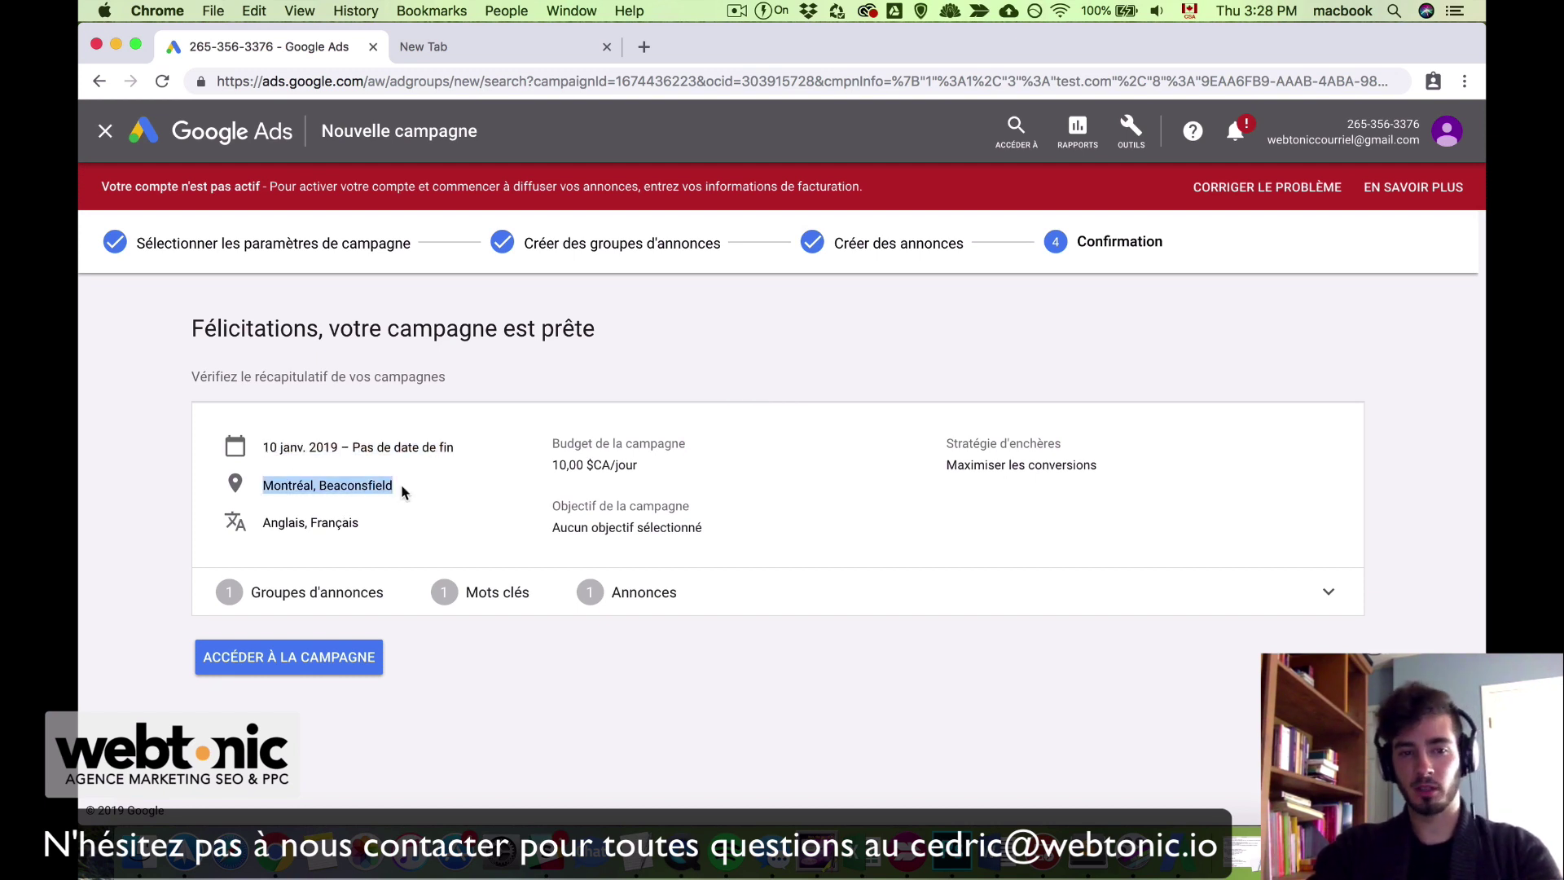
{"action": "left_click", "coordinate": [404, 493]}
{"action": "left_click_drag", "start_coordinate": [257, 525], "coordinate": [370, 522]}
{"action": "left_click", "coordinate": [370, 522]}
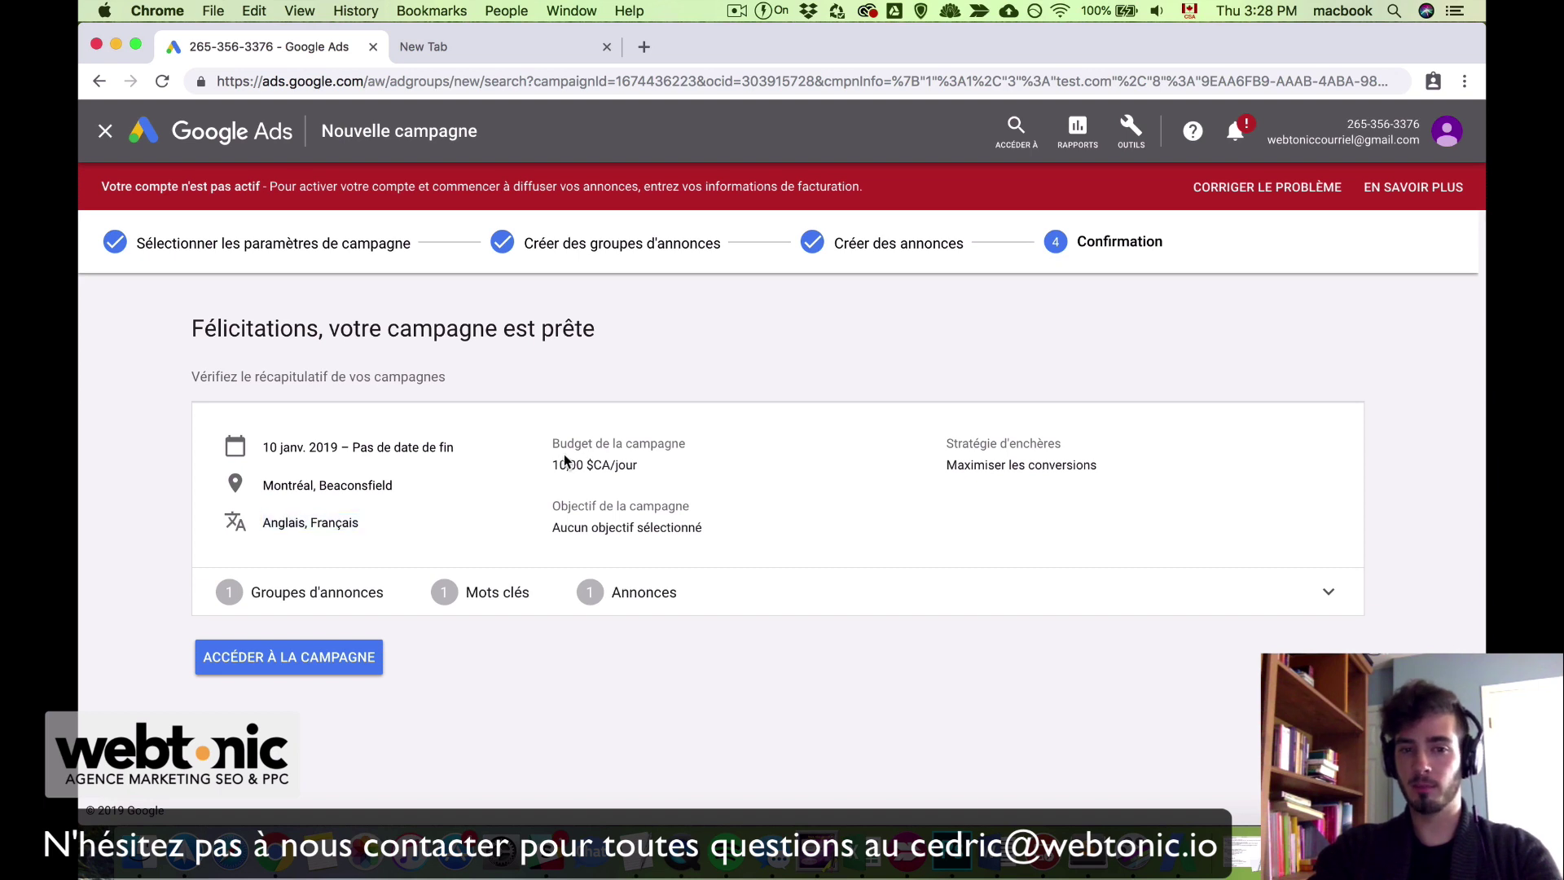
Step: Review the 10,00 $CA/jour budget, objective and bidding strategy, then open the new campaign
{"action": "left_click_drag", "start_coordinate": [554, 465], "coordinate": [656, 464]}
{"action": "left_click_drag", "start_coordinate": [554, 527], "coordinate": [702, 535]}
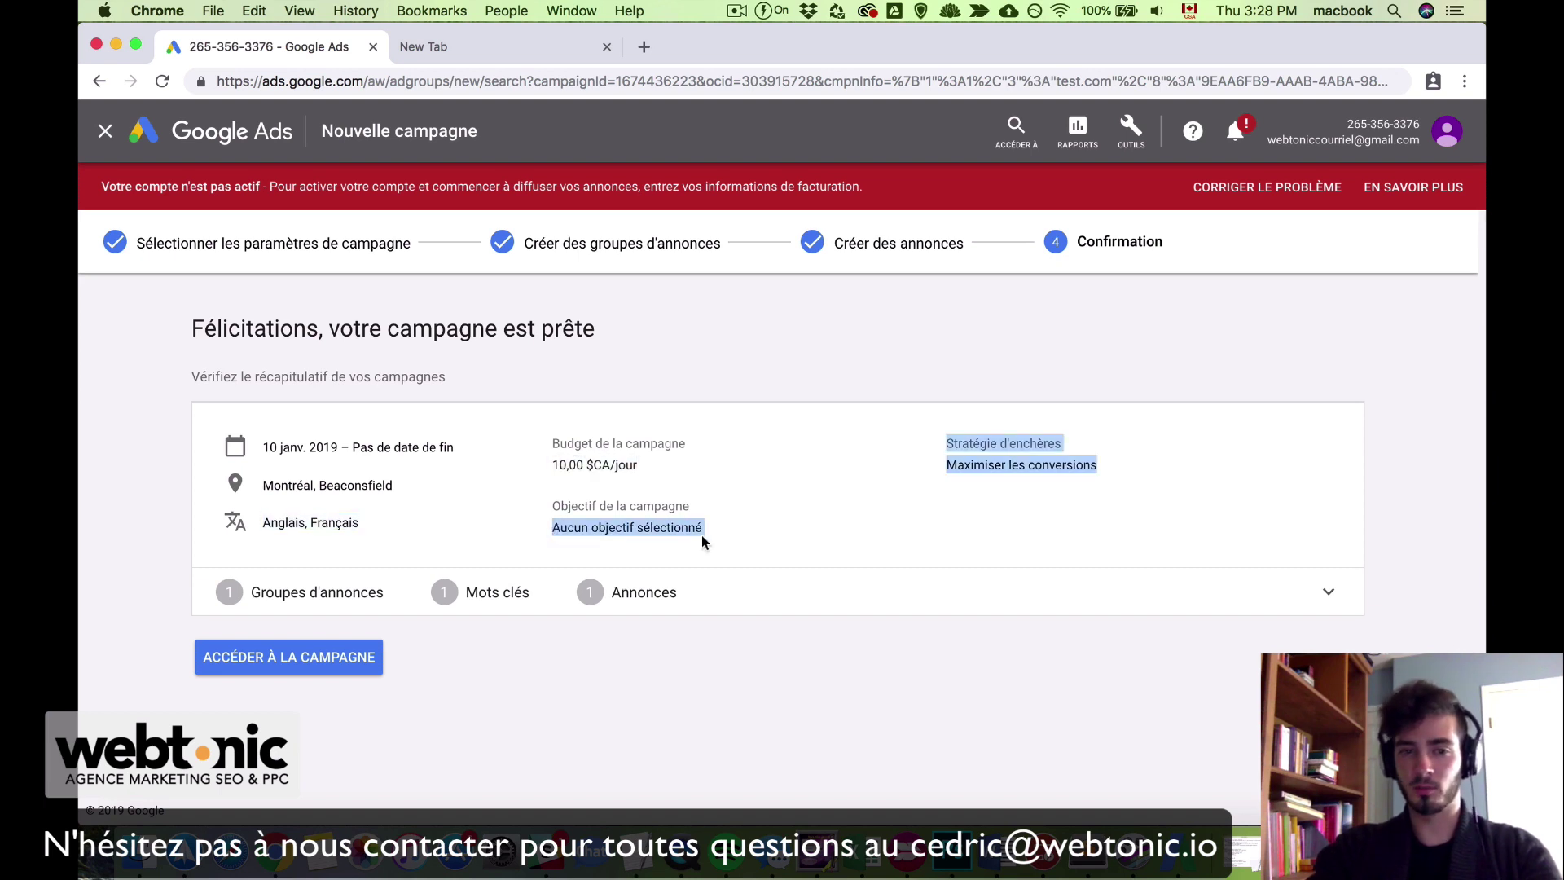
{"action": "left_click_drag", "start_coordinate": [925, 479], "coordinate": [1090, 471]}
{"action": "left_click", "coordinate": [1090, 471]}
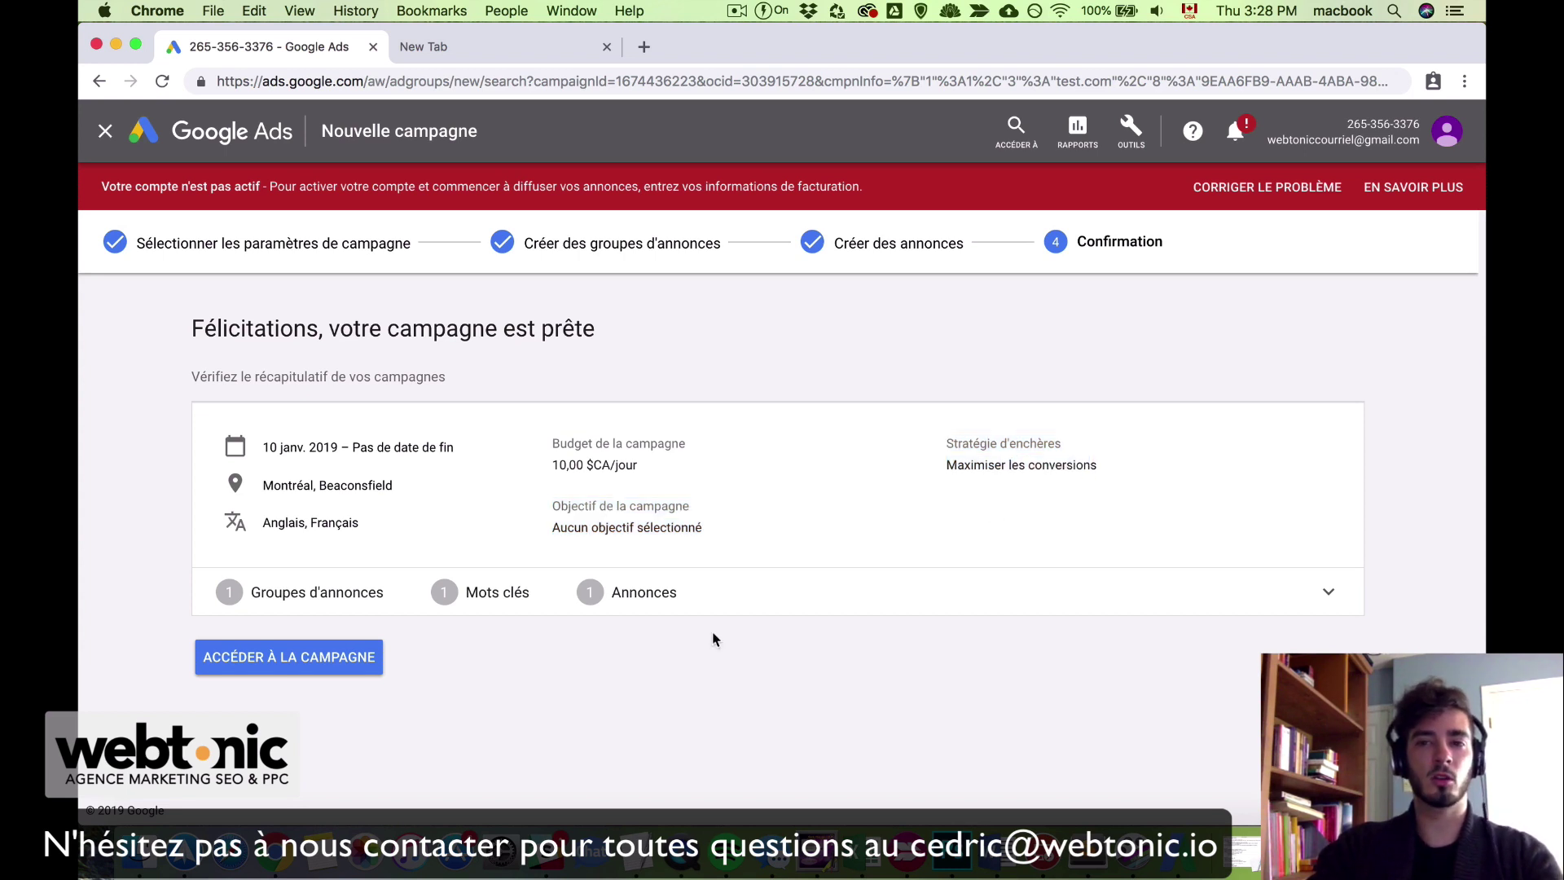
{"action": "left_click", "coordinate": [306, 670]}
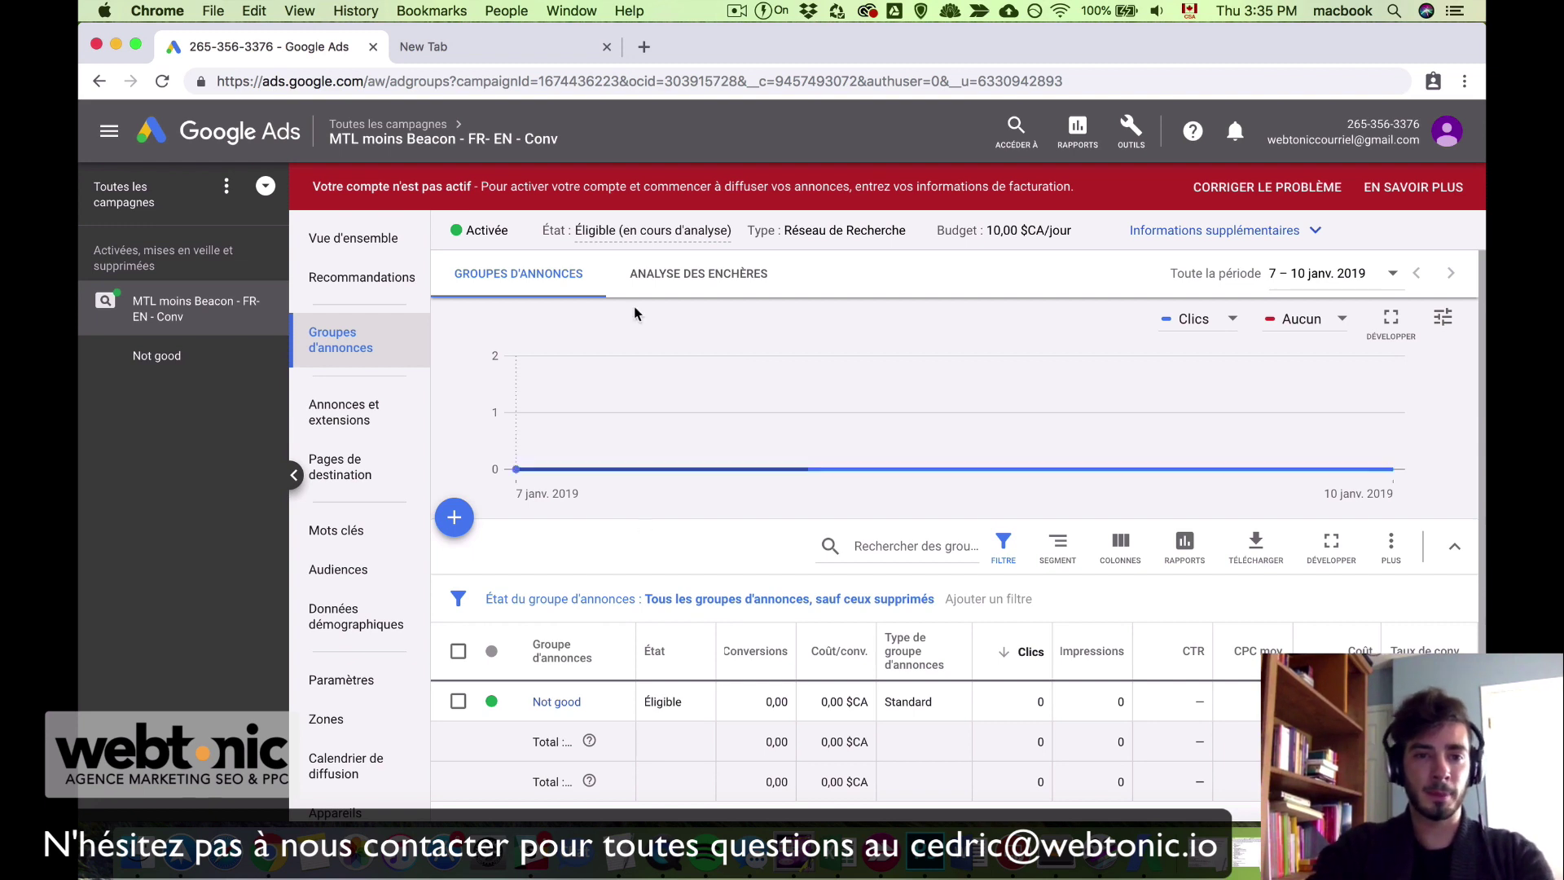
Step: Check the new campaign's status choices without changing them, then list ad groups under Toutes les campagnes
{"action": "left_click", "coordinate": [478, 244]}
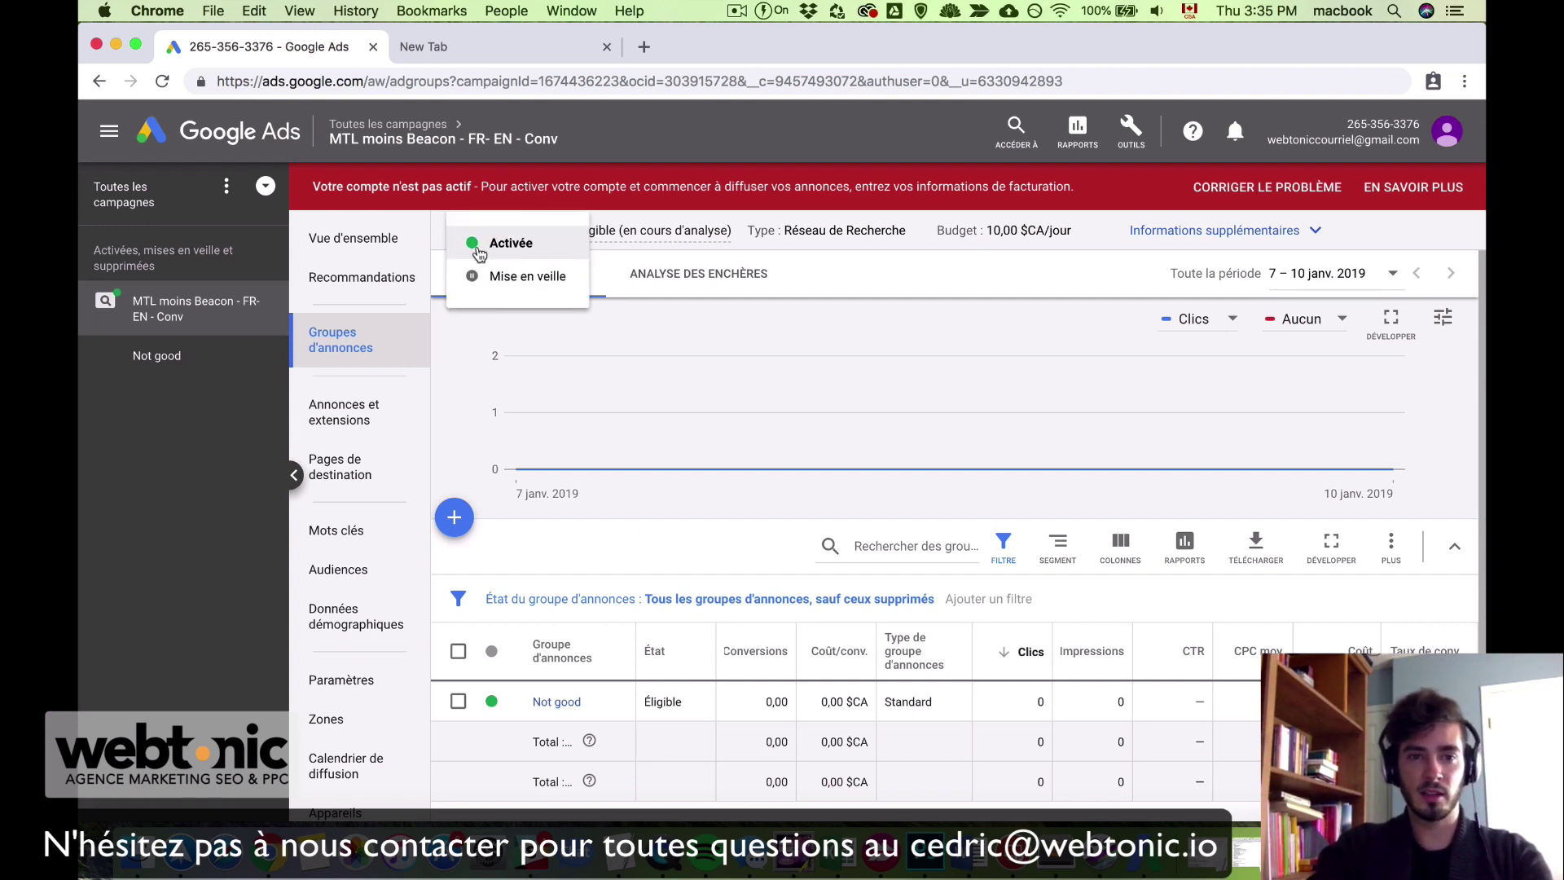
{"action": "left_click", "coordinate": [533, 558]}
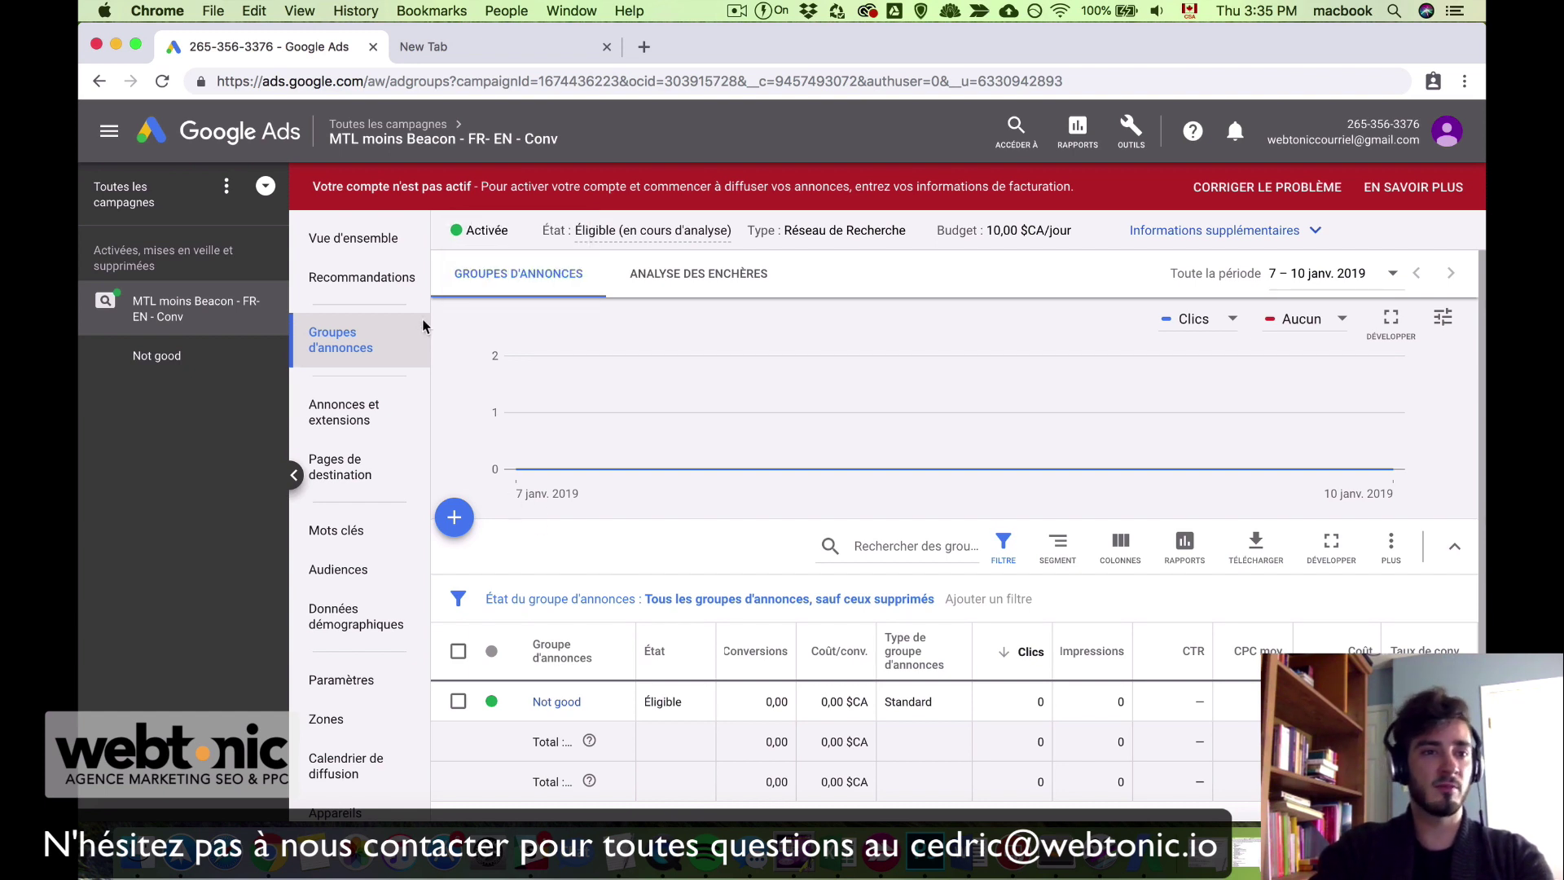
{"action": "left_click", "coordinate": [162, 207]}
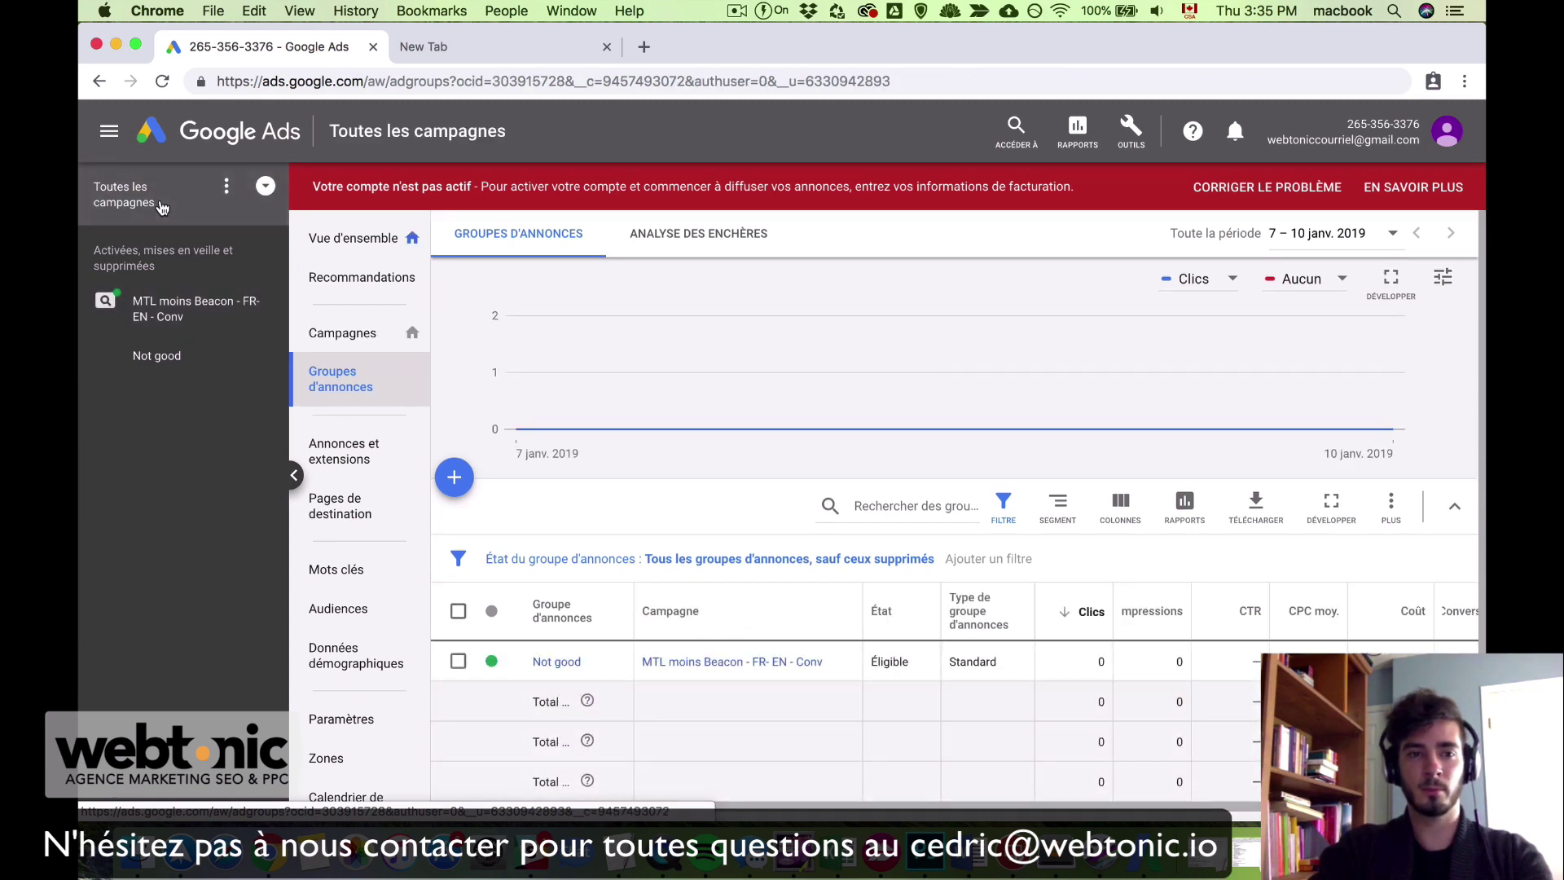
Step: Pause the MTL moins Beacon campaign with Mettre en veille from the Campagnes list, then switch to AdWords Editor
{"action": "left_click", "coordinate": [353, 341]}
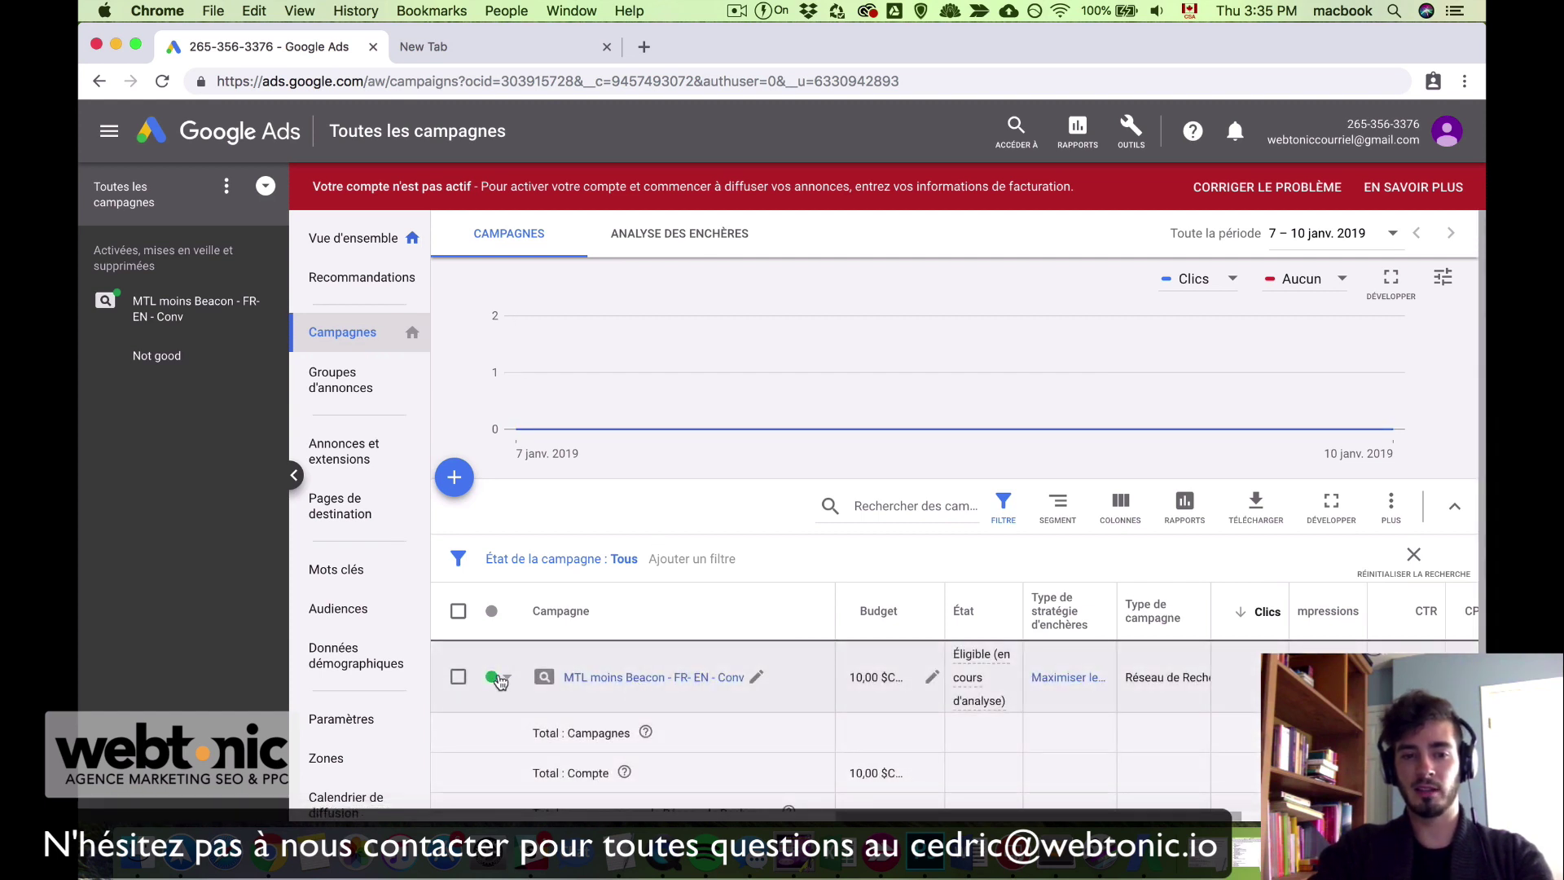
{"action": "left_click", "coordinate": [500, 679]}
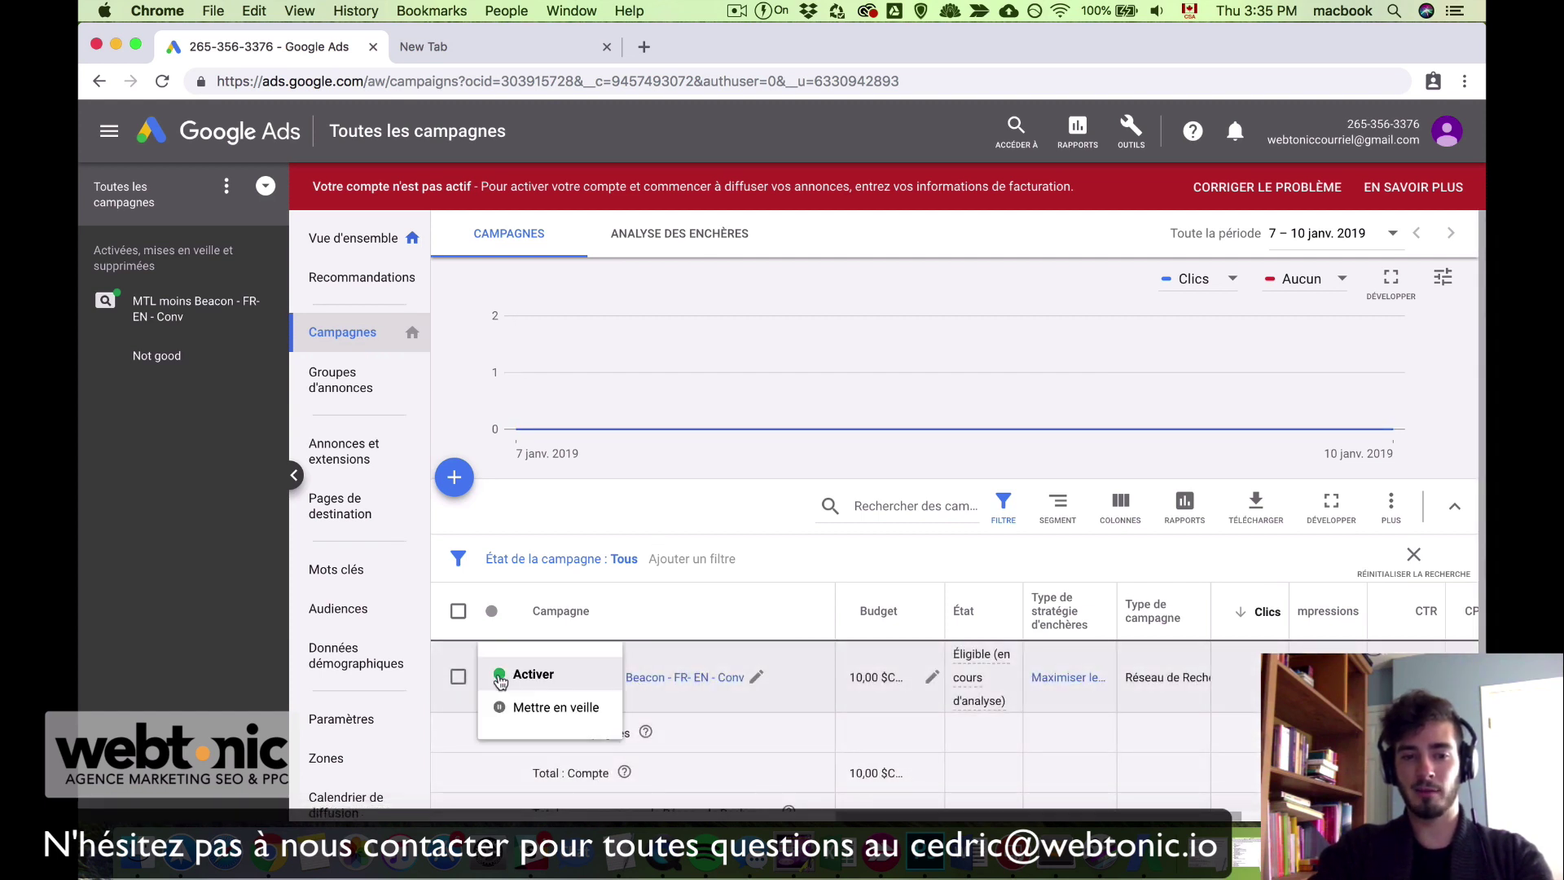
{"action": "left_click", "coordinate": [520, 710]}
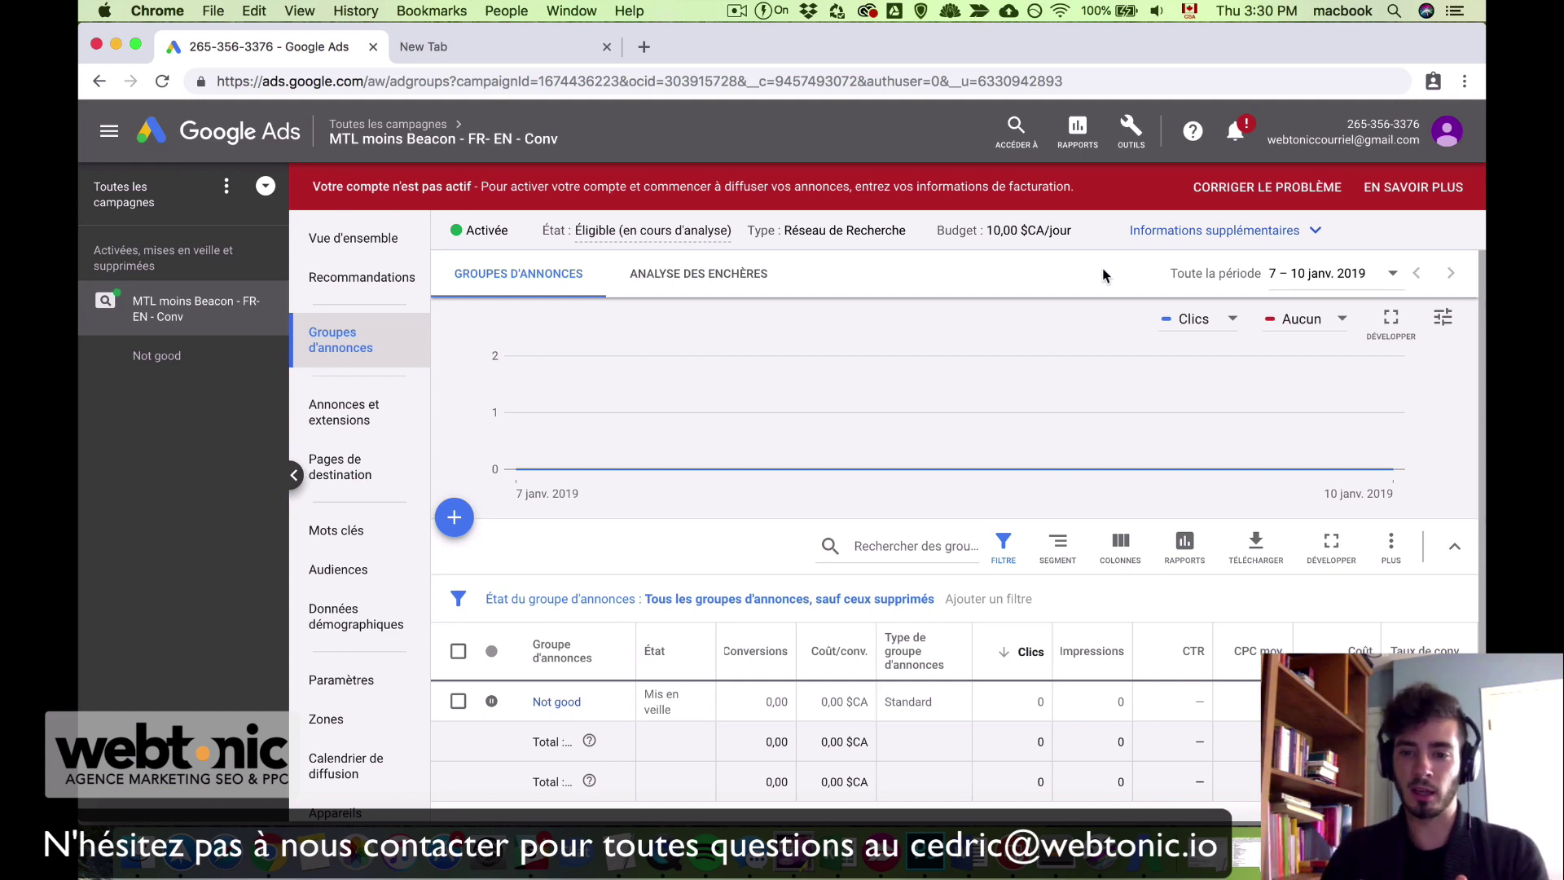
{"action": "left_click", "coordinate": [1145, 855]}
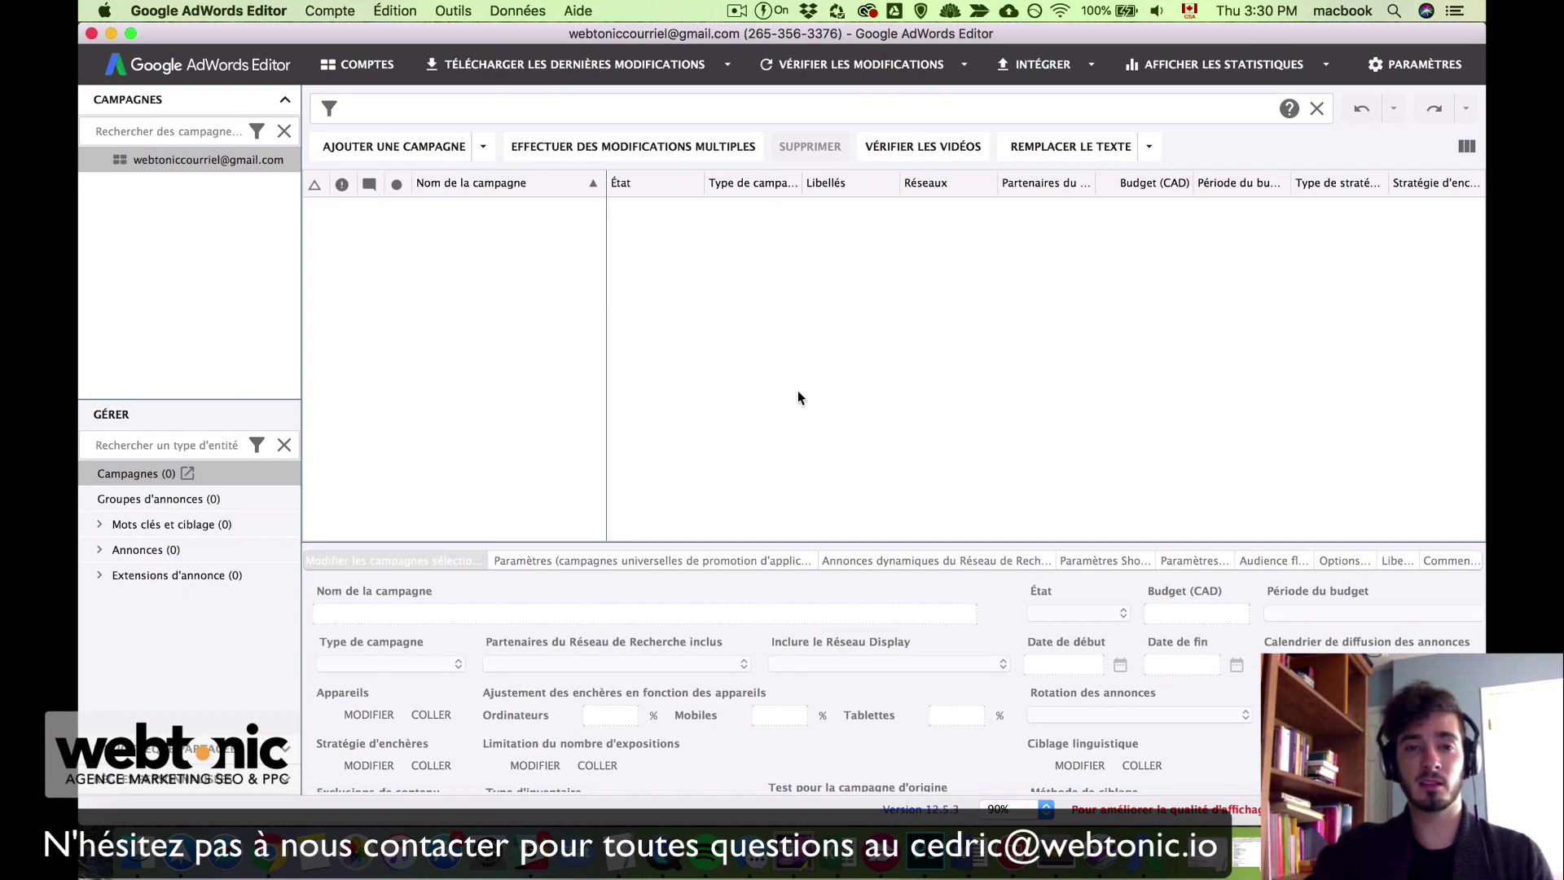
Step: Use Mission Control to bring the Google AdWords Editor window in front of Chrome
{"action": "key", "text": "ctrl+Up"}
{"action": "left_click", "coordinate": [617, 564]}
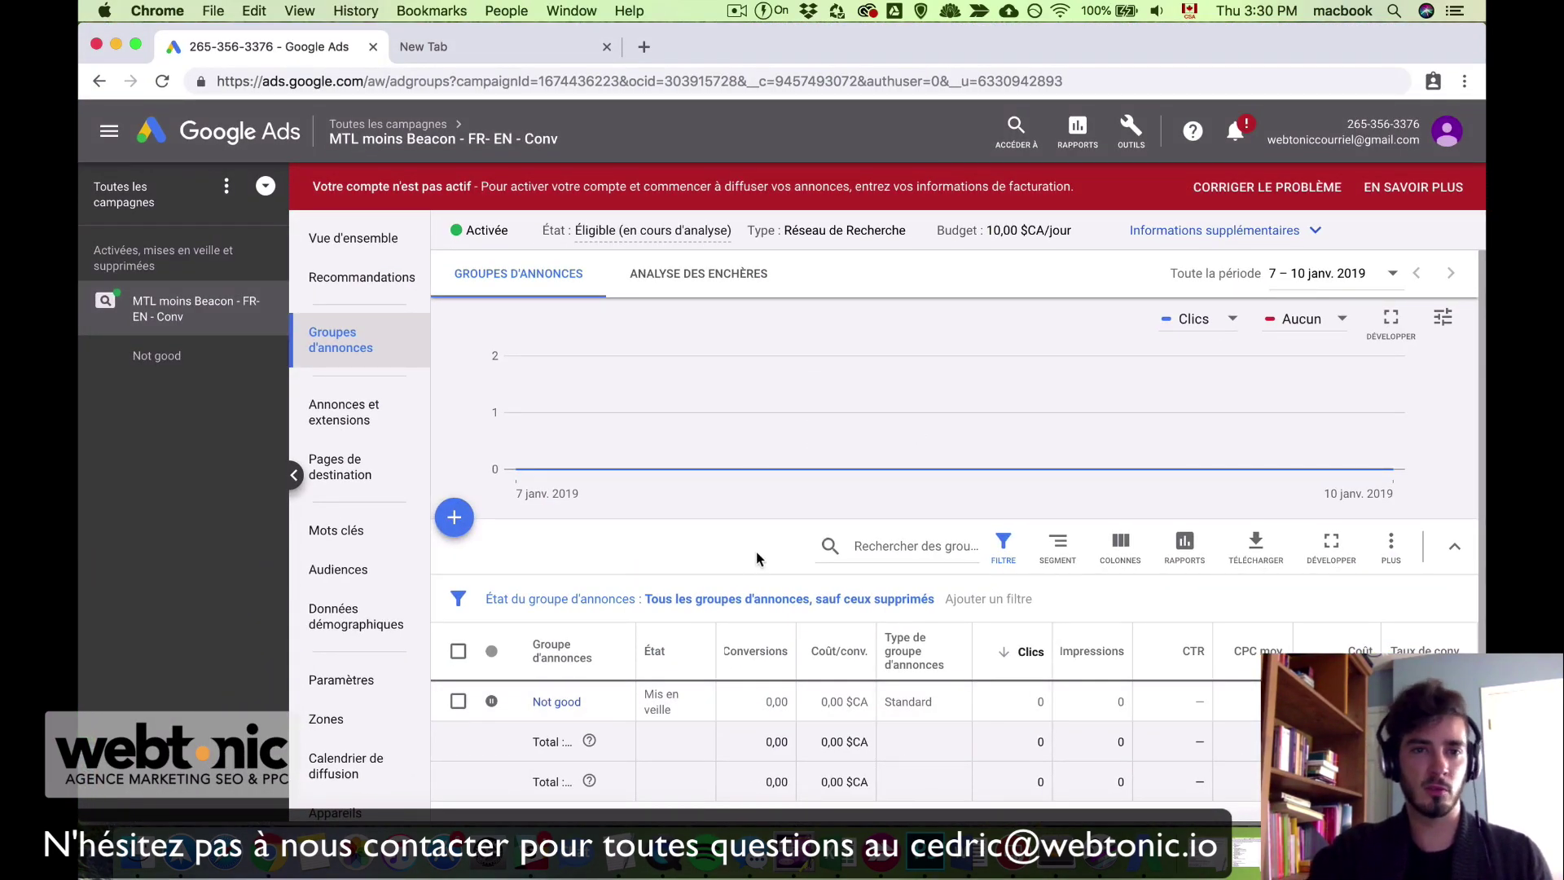
{"action": "key", "text": "ctrl+Up"}
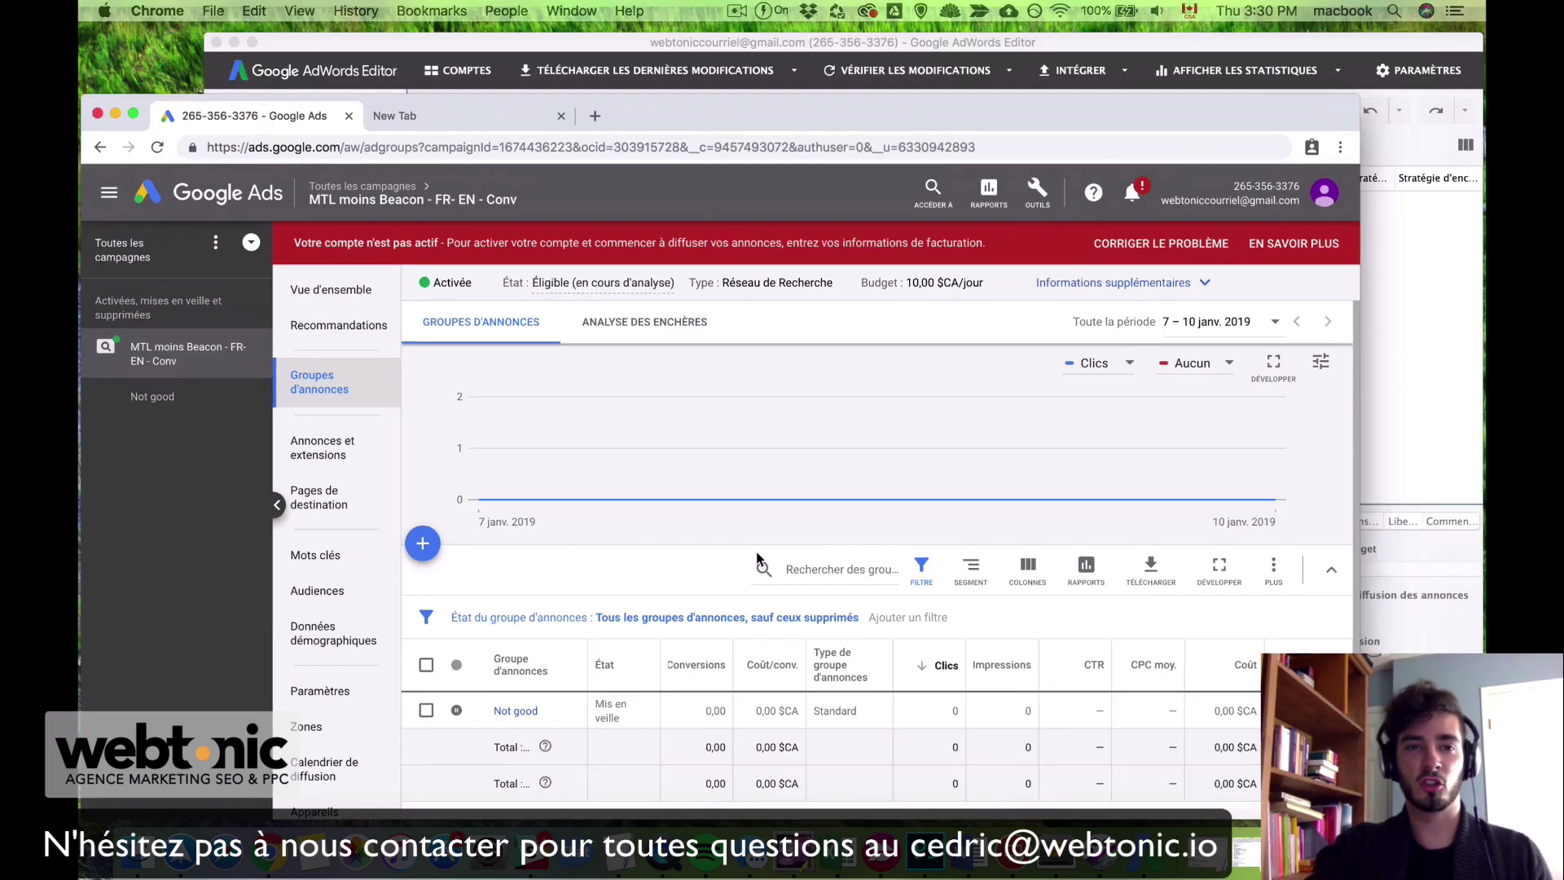
{"action": "left_click", "coordinate": [950, 389]}
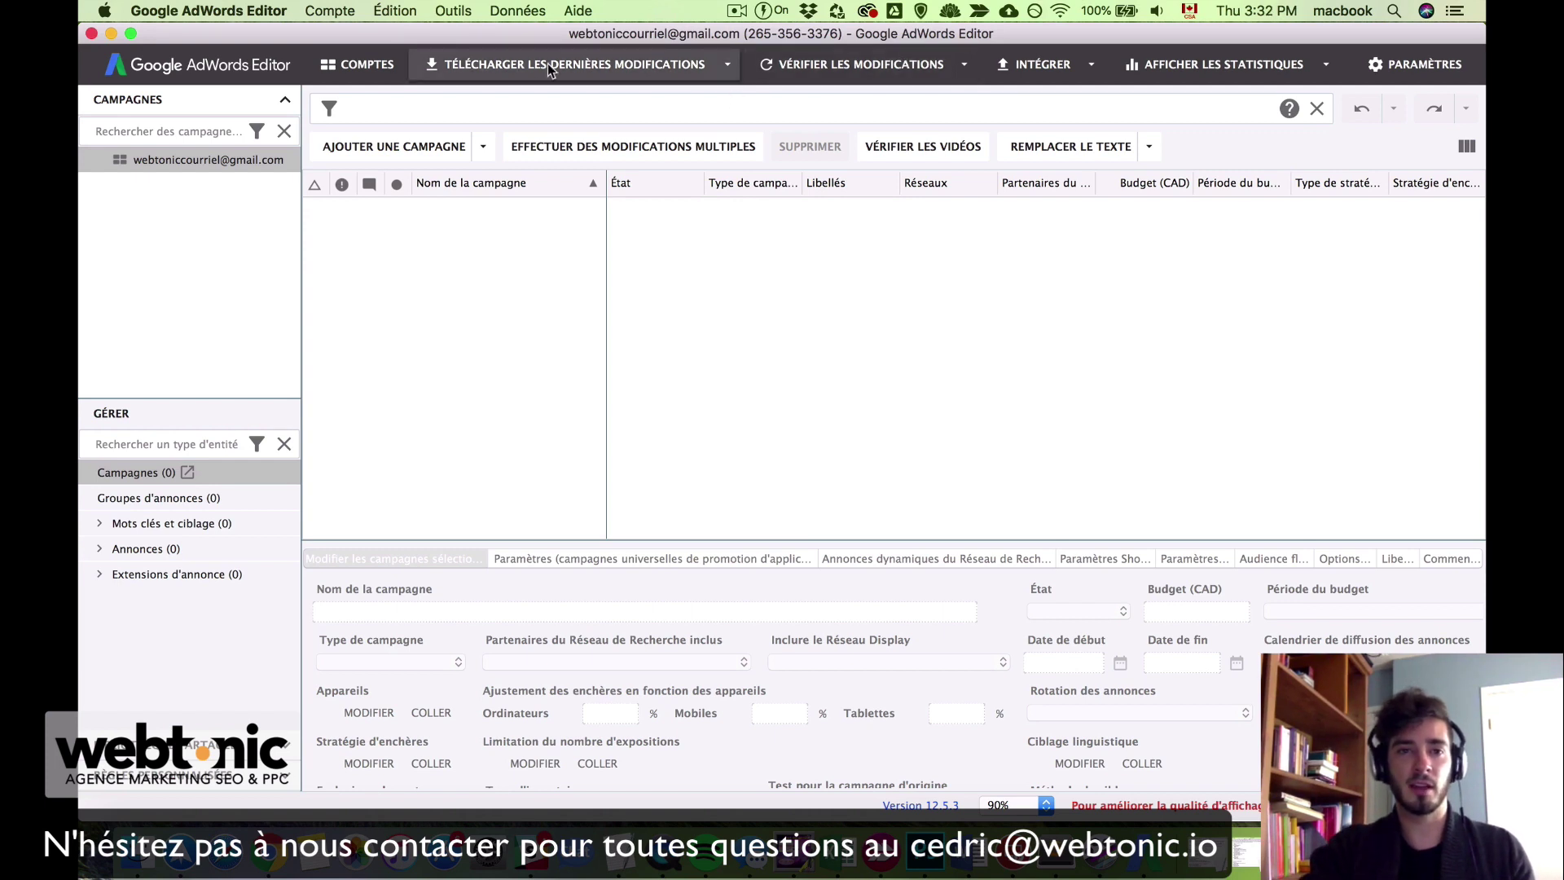
Step: Download all campaigns with Plus de données (plus lent) and accept the downloaded changes
{"action": "left_click", "coordinate": [726, 70]}
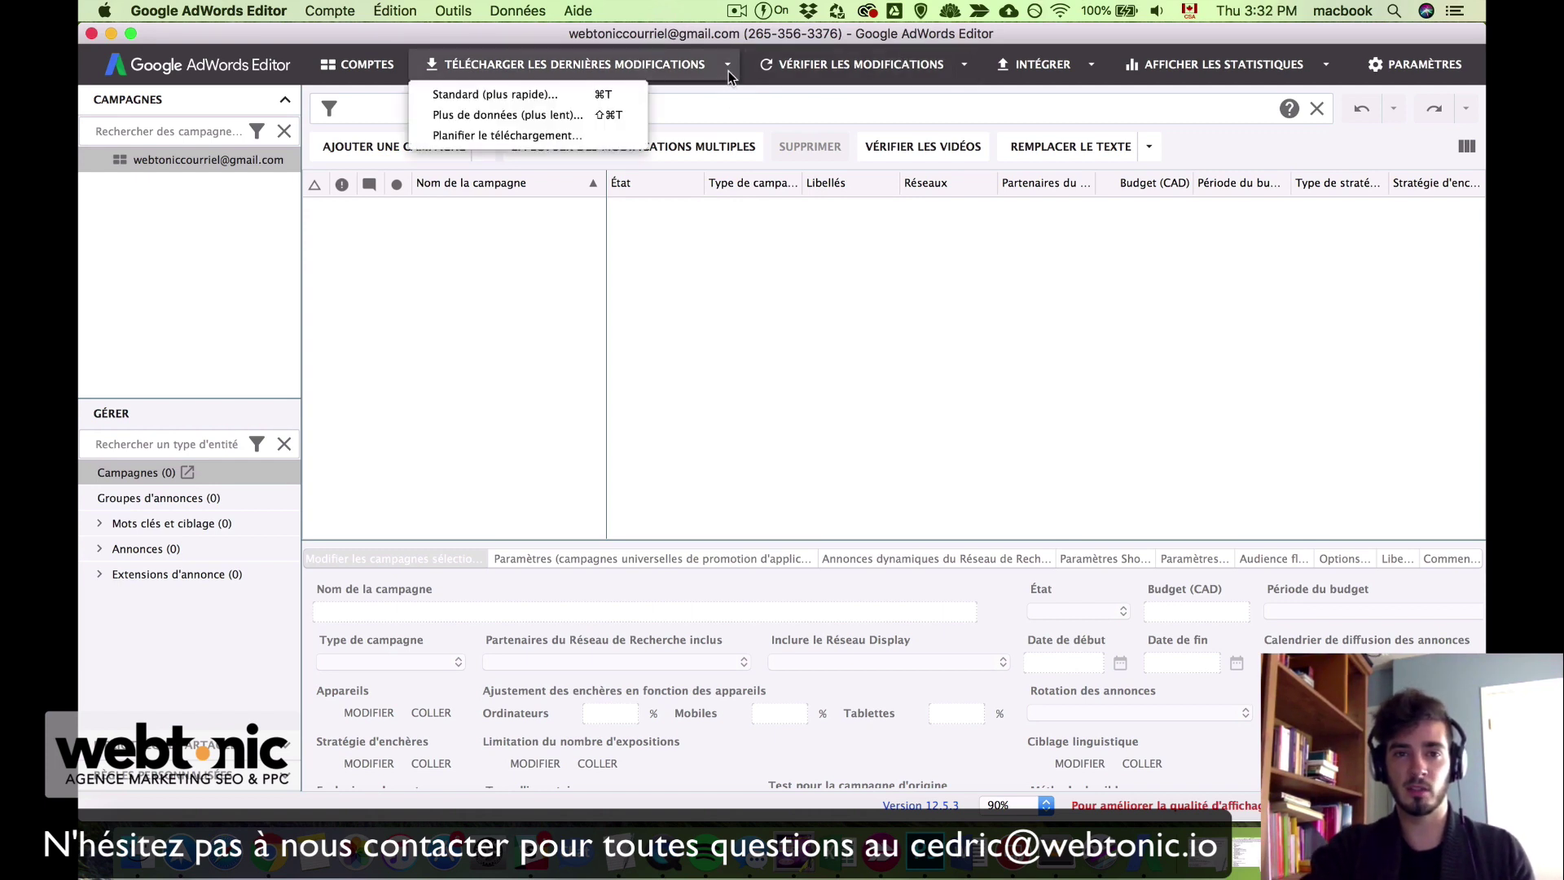
{"action": "left_click", "coordinate": [559, 119]}
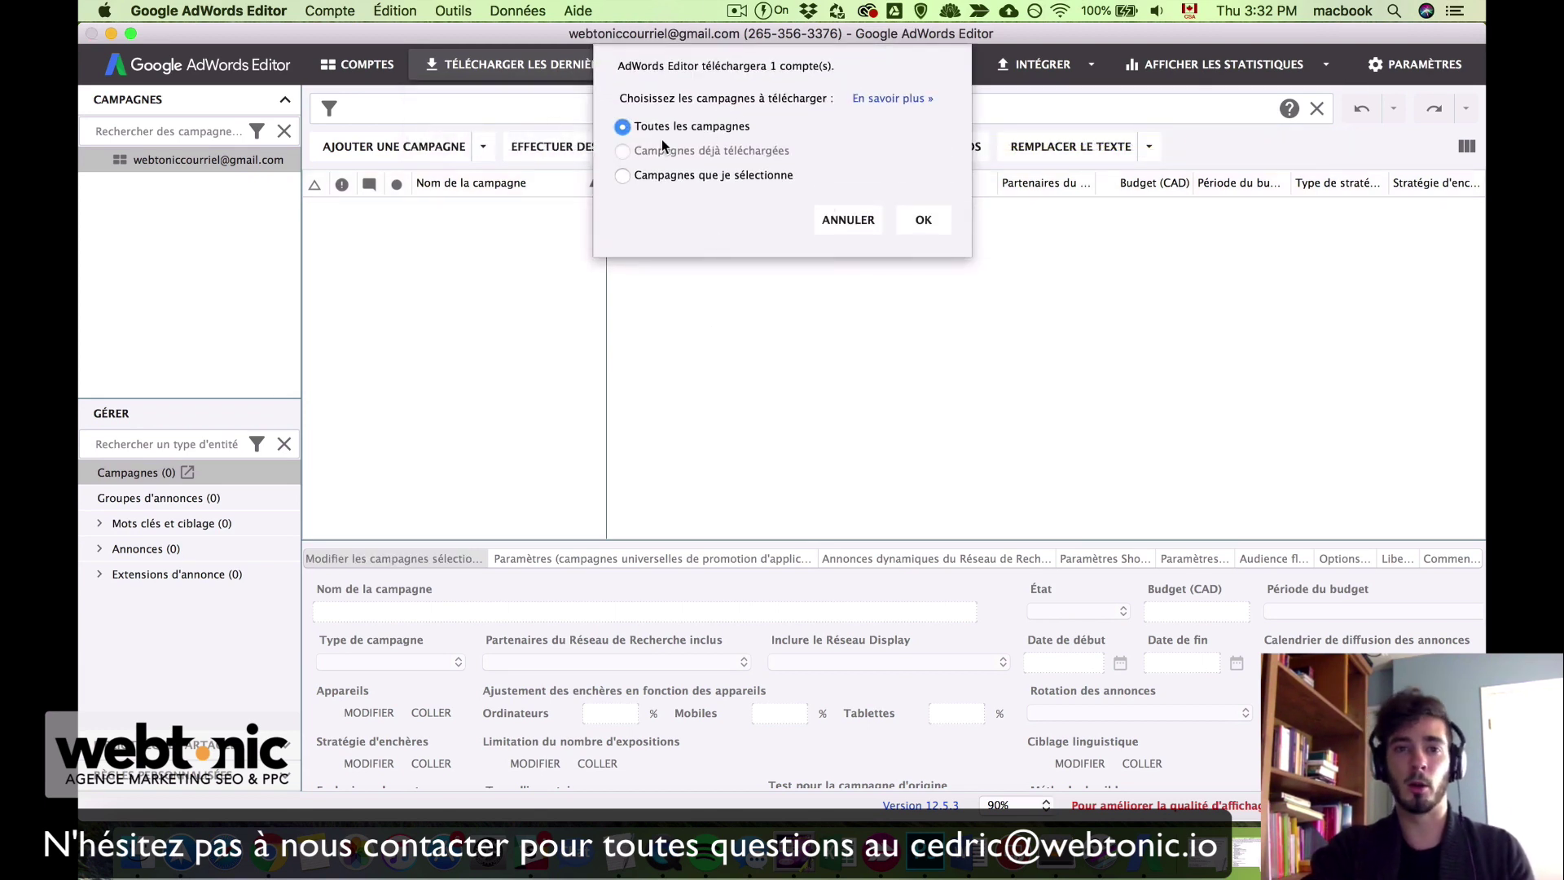
{"action": "left_click", "coordinate": [918, 228]}
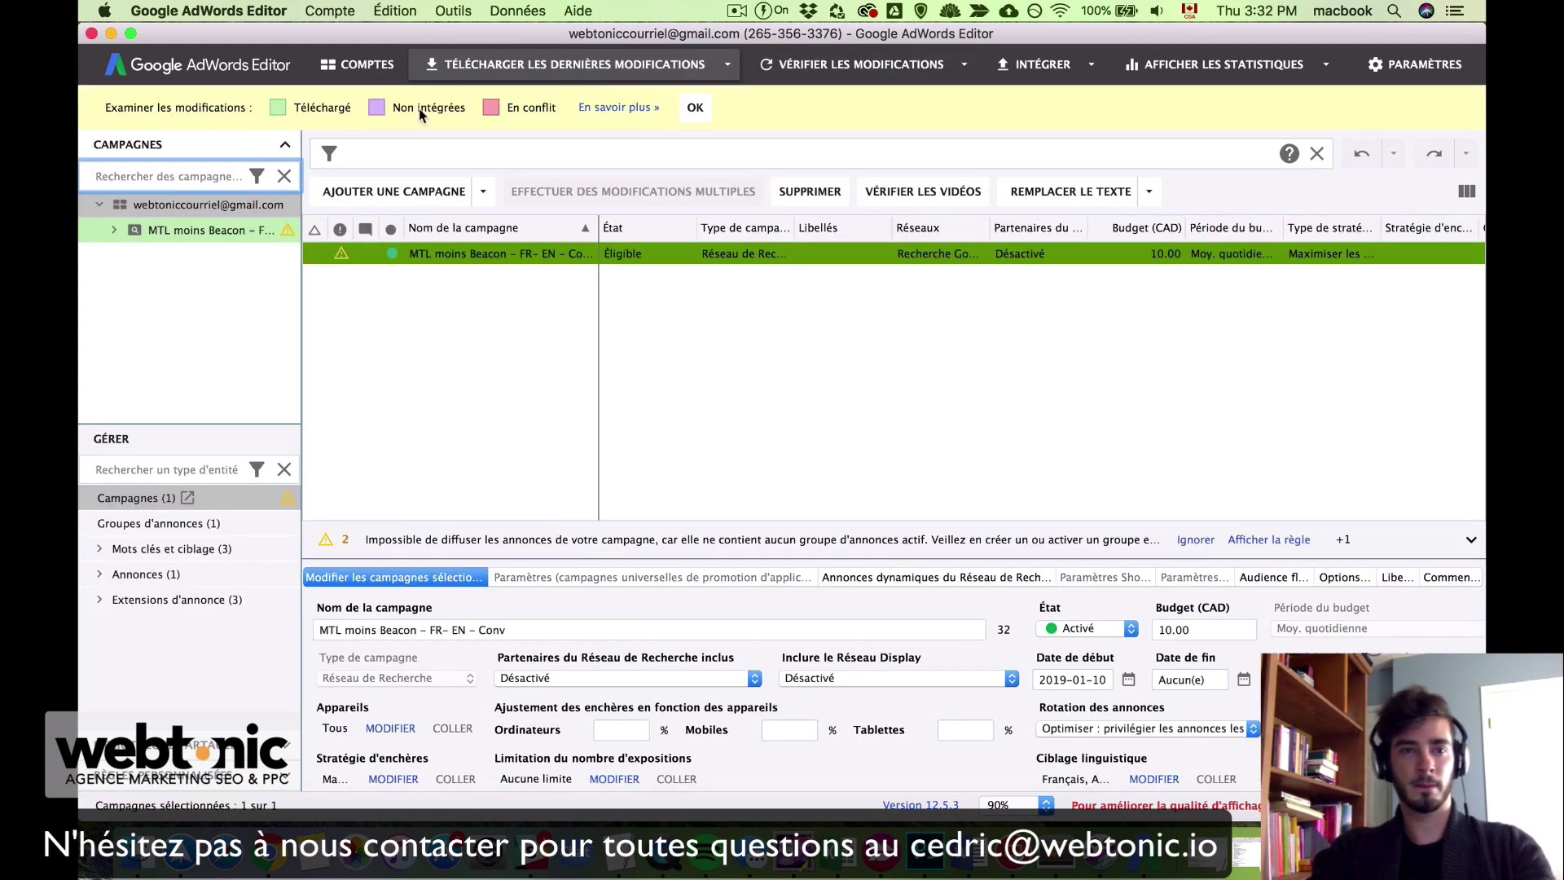
{"action": "left_click", "coordinate": [699, 109]}
Step: Select and deselect the downloaded MTL moins Beacon campaign to inspect its settings
{"action": "left_click", "coordinate": [517, 326]}
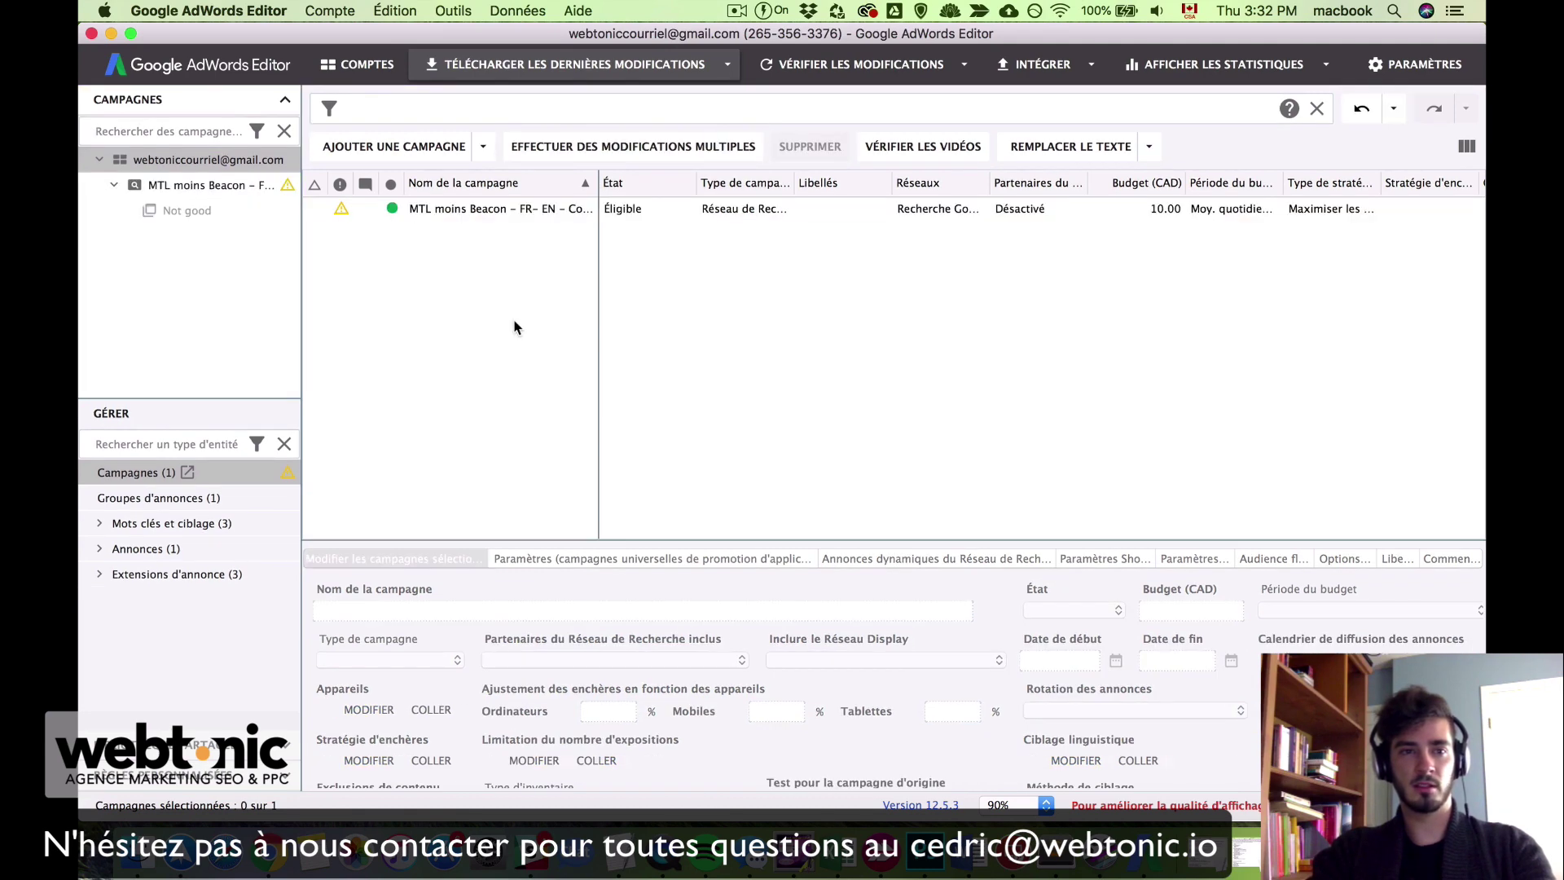
{"action": "left_click", "coordinate": [399, 215]}
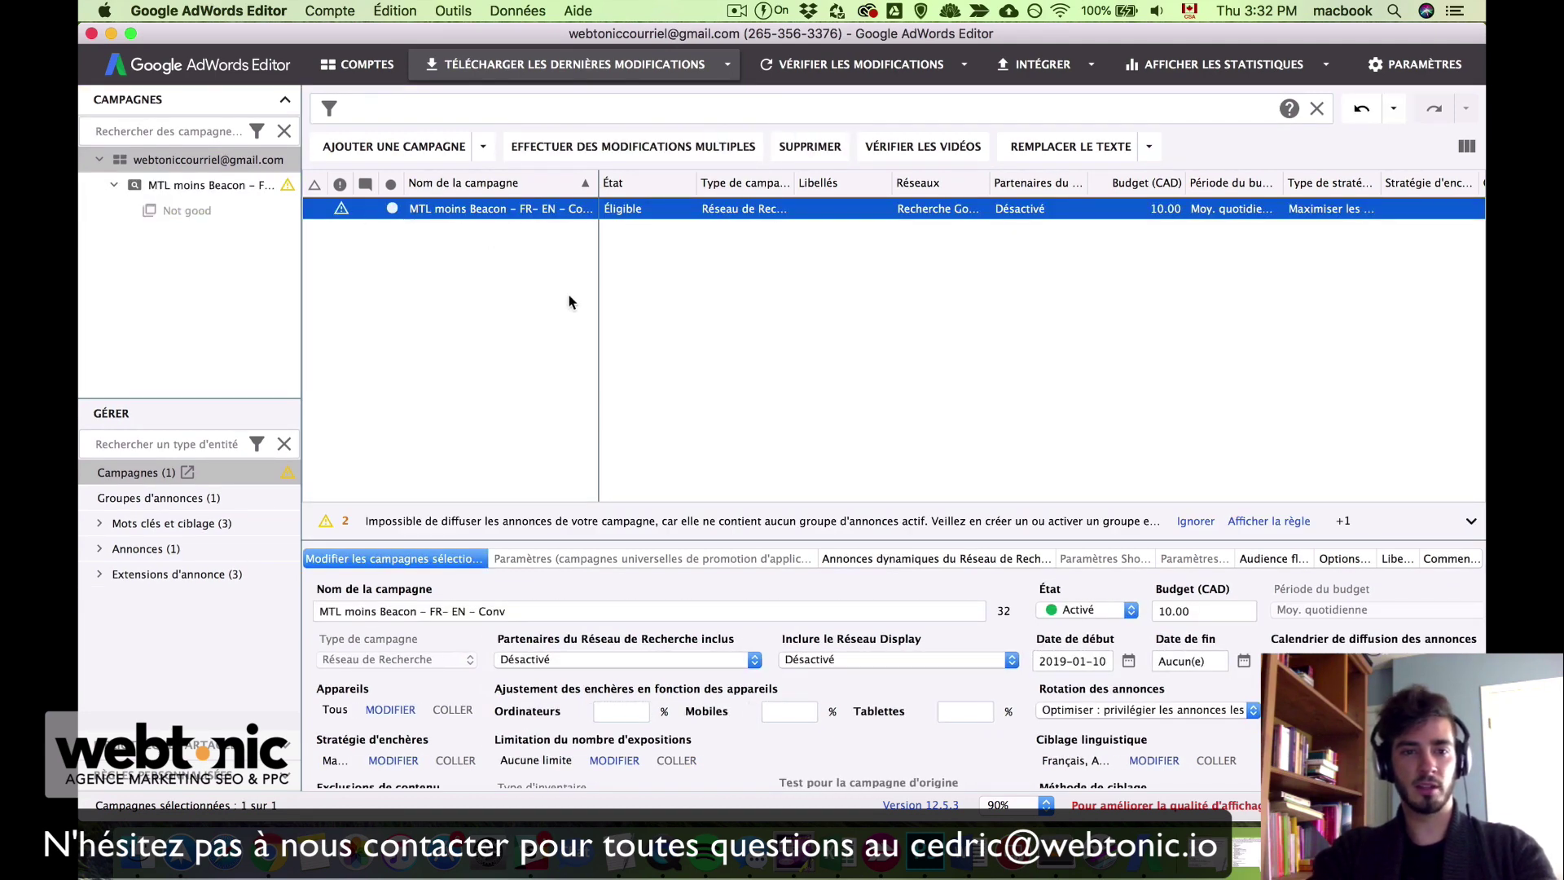
{"action": "left_click", "coordinate": [471, 249]}
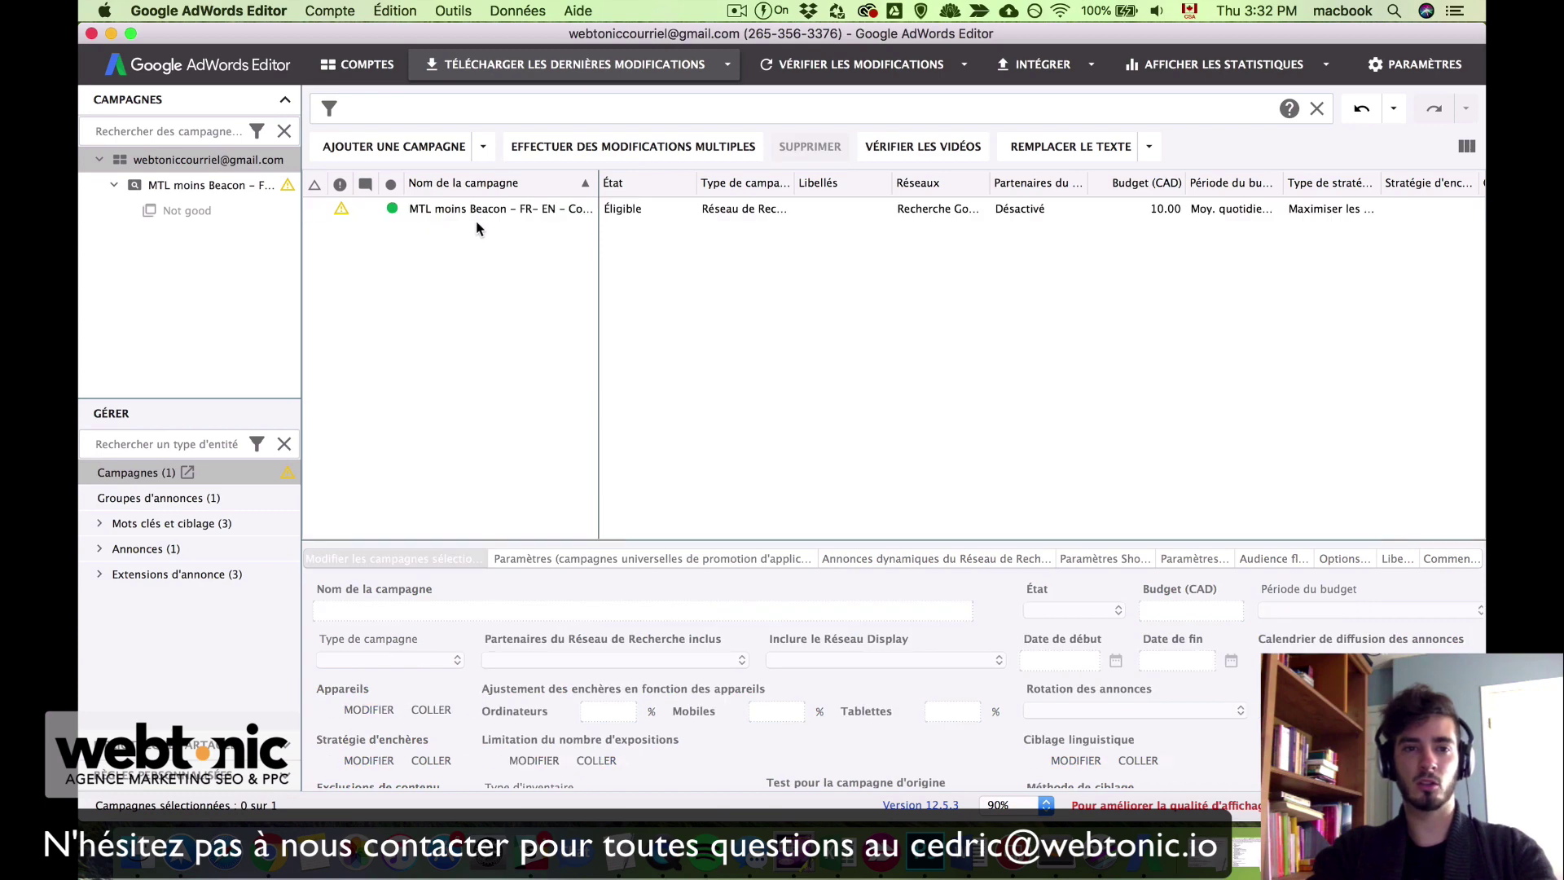
{"action": "left_click", "coordinate": [492, 214]}
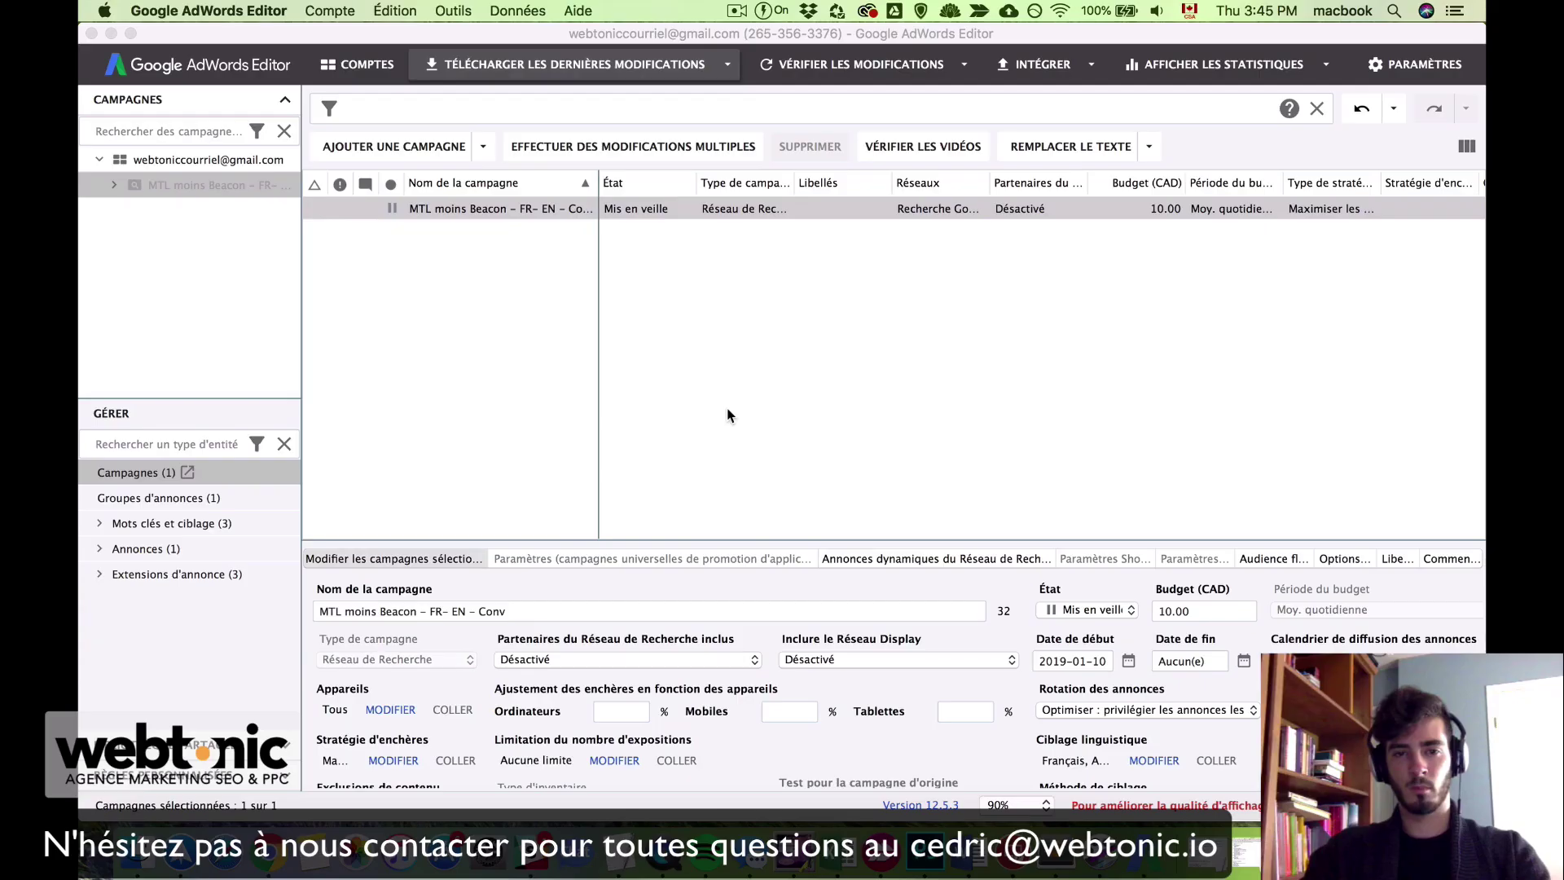
Step: Refocus the editor on the account showing MTL moins Beacon as paused with a 10.00 CAD budget
{"action": "left_click", "coordinate": [728, 414]}
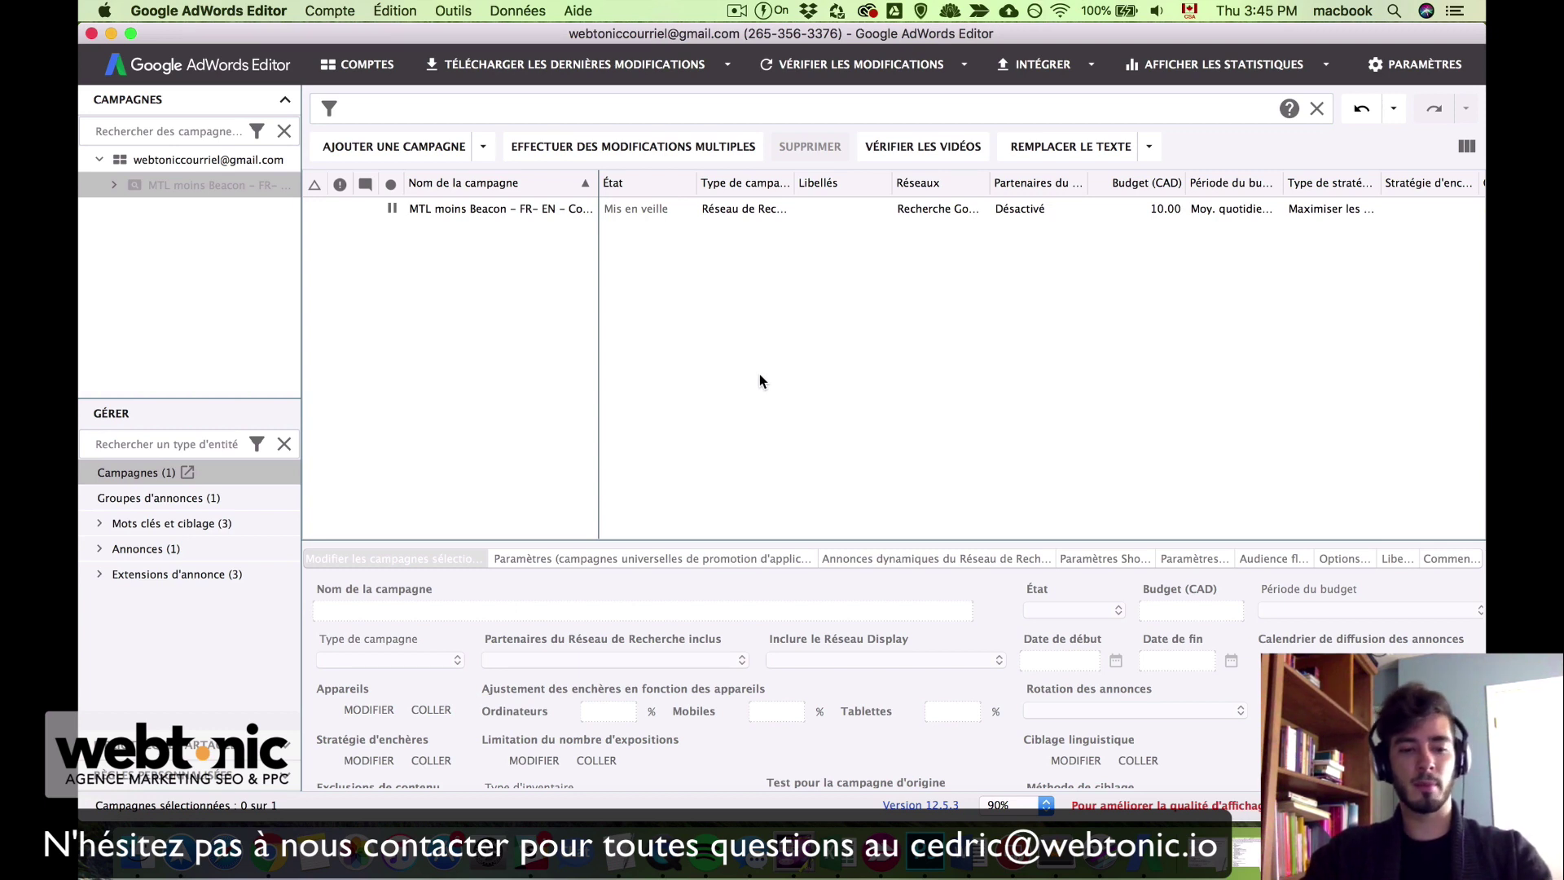
{"action": "key", "text": "ctrl+alt+p"}
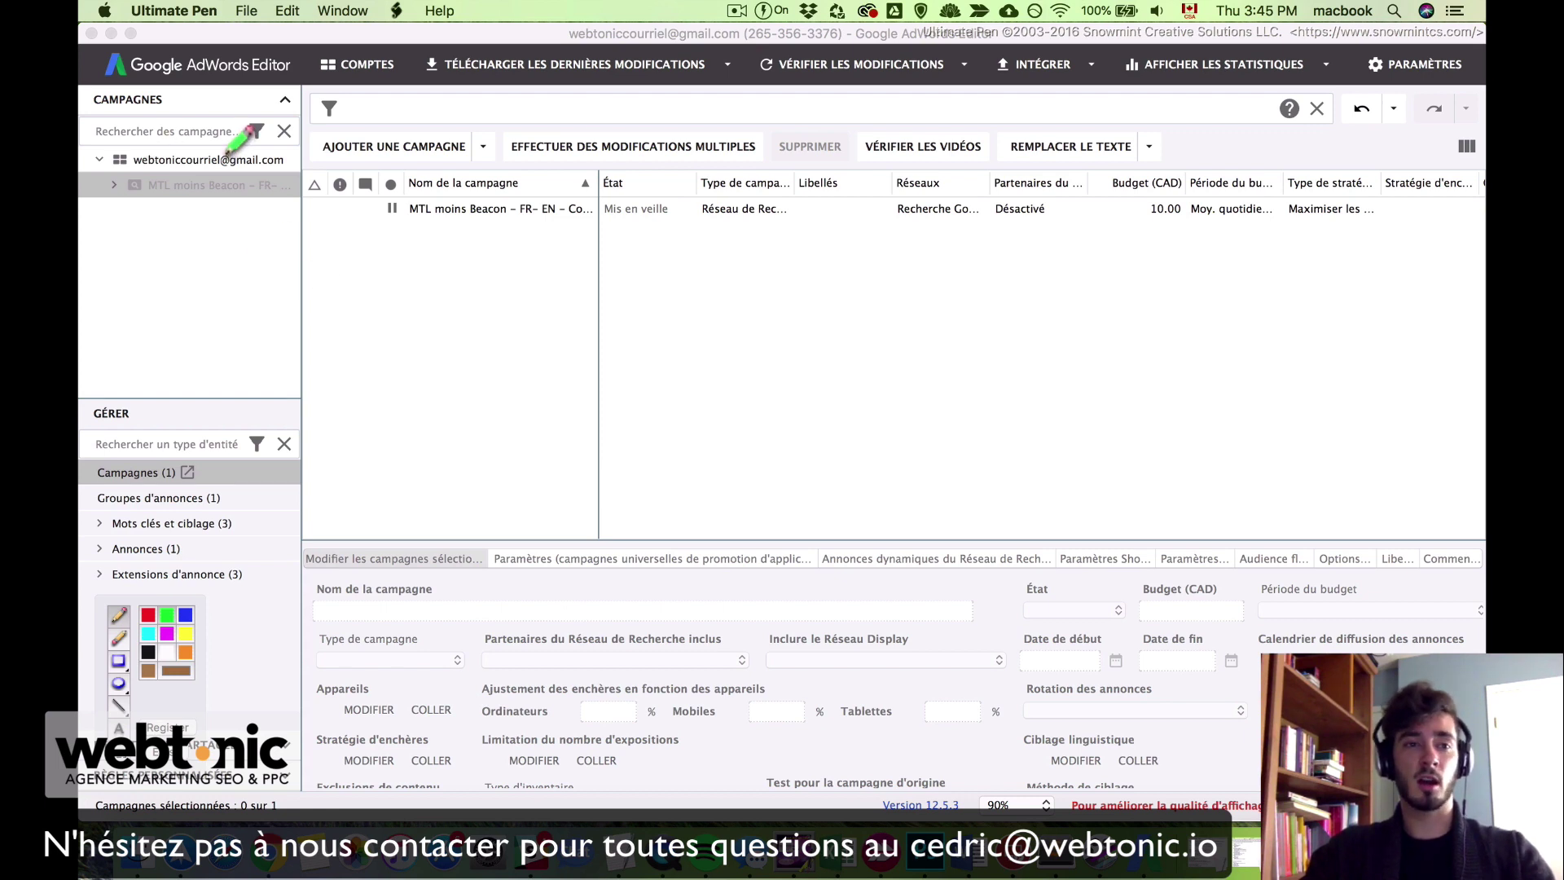
{"action": "mouse_move", "coordinate": [228, 150]}
{"action": "left_mouse_down"}
{"action": "mouse_move", "coordinate": [214, 140]}
{"action": "mouse_move", "coordinate": [184, 173]}
{"action": "mouse_move", "coordinate": [204, 138]}
{"action": "mouse_move", "coordinate": [195, 149]}
{"action": "left_mouse_up"}
{"action": "mouse_move", "coordinate": [124, 185]}
{"action": "left_mouse_down"}
{"action": "mouse_move", "coordinate": [308, 205]}
{"action": "mouse_move", "coordinate": [121, 194]}
{"action": "mouse_move", "coordinate": [167, 202]}
{"action": "mouse_move", "coordinate": [145, 232]}
{"action": "mouse_move", "coordinate": [314, 222]}
{"action": "mouse_move", "coordinate": [263, 213]}
{"action": "left_mouse_up"}
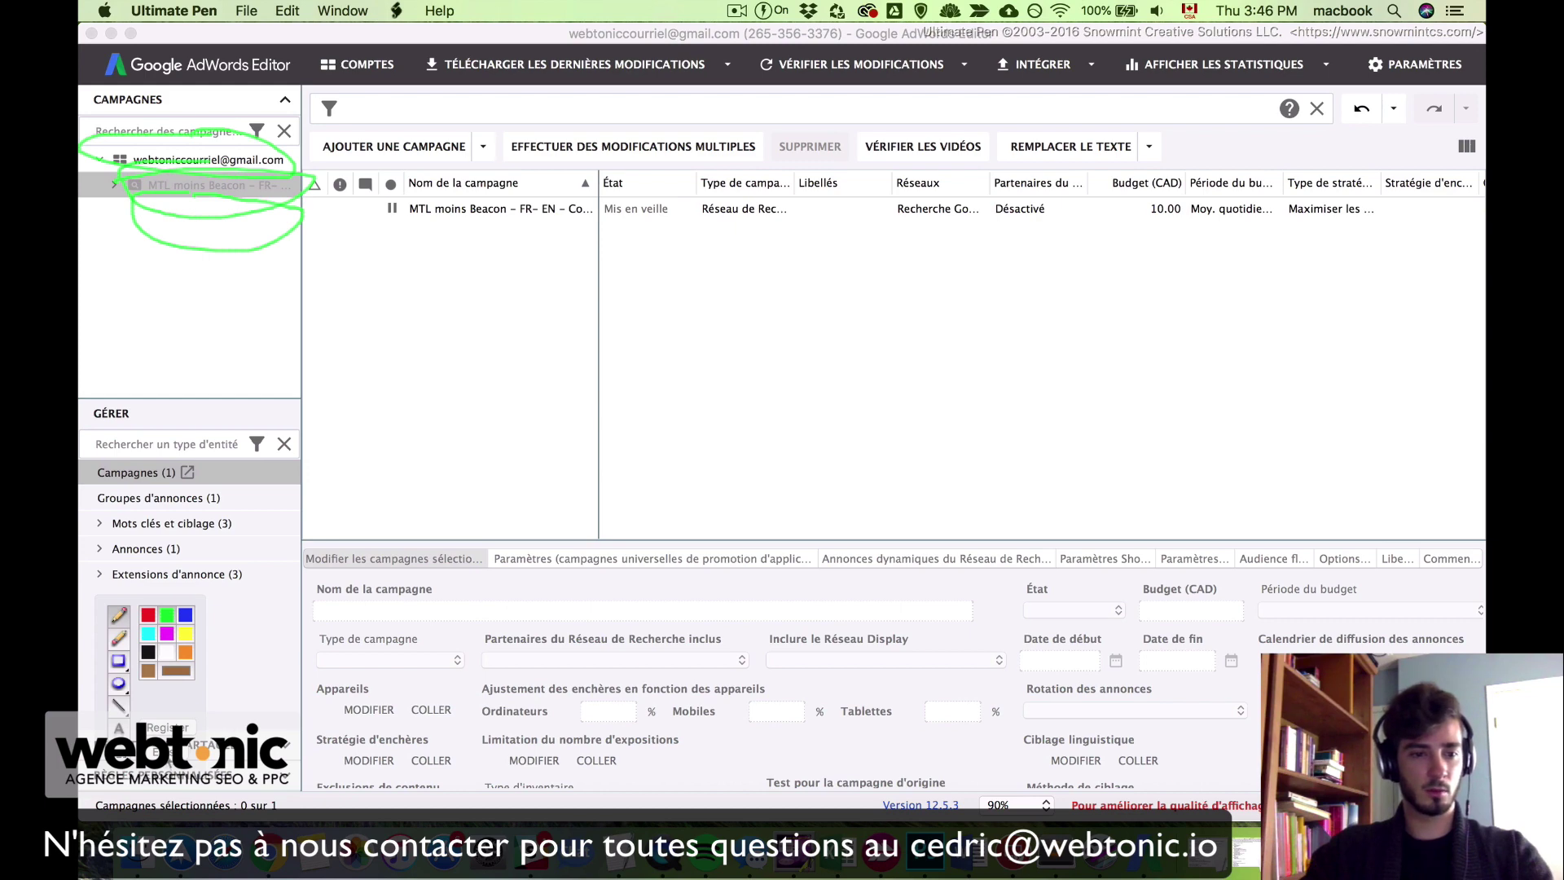
{"action": "left_click", "coordinate": [169, 752]}
{"action": "left_click", "coordinate": [351, 460]}
{"action": "left_click", "coordinate": [574, 270]}
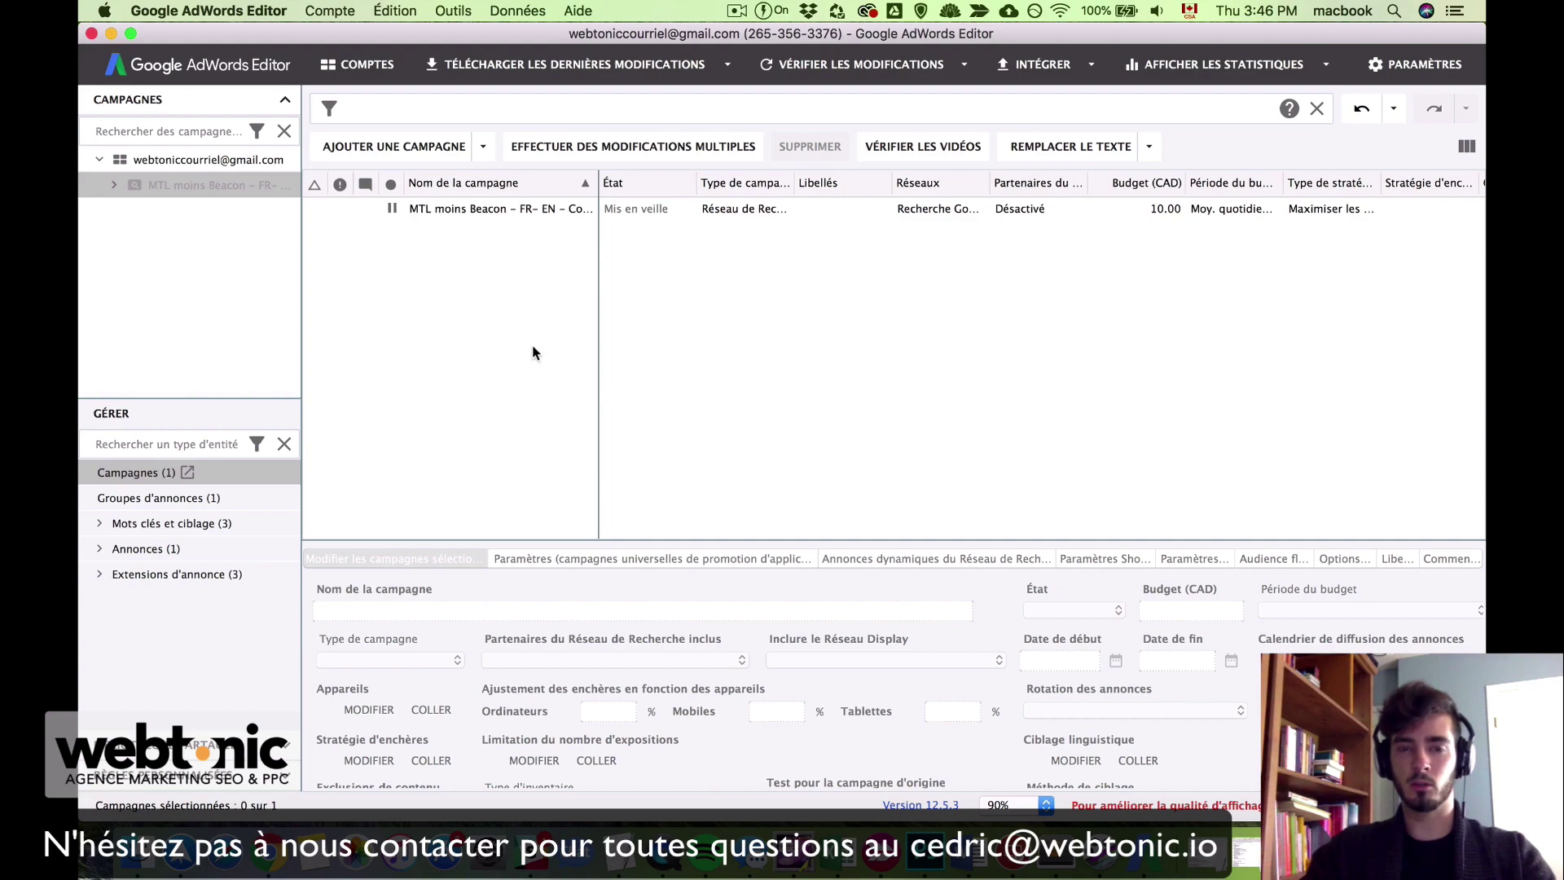
{"action": "key", "text": "ctrl+Up"}
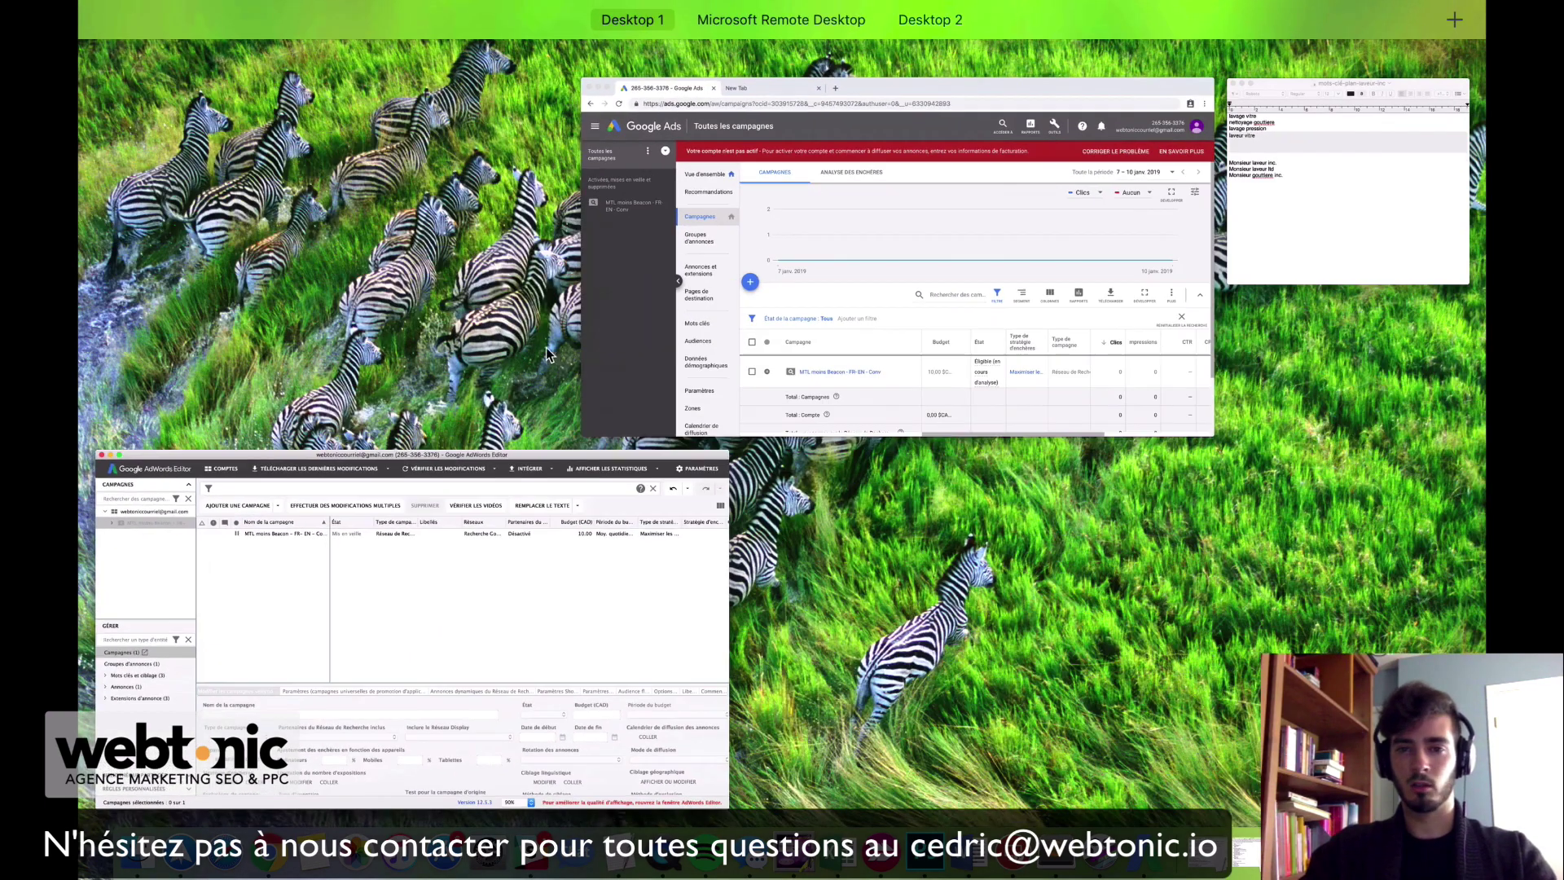
Step: Highlight keywords lavage vitre, nettoyage gouttiere and laveur vitre in TextEdit, then reopen MTL moins Beacon in the editor
{"action": "left_click", "coordinate": [1458, 182]}
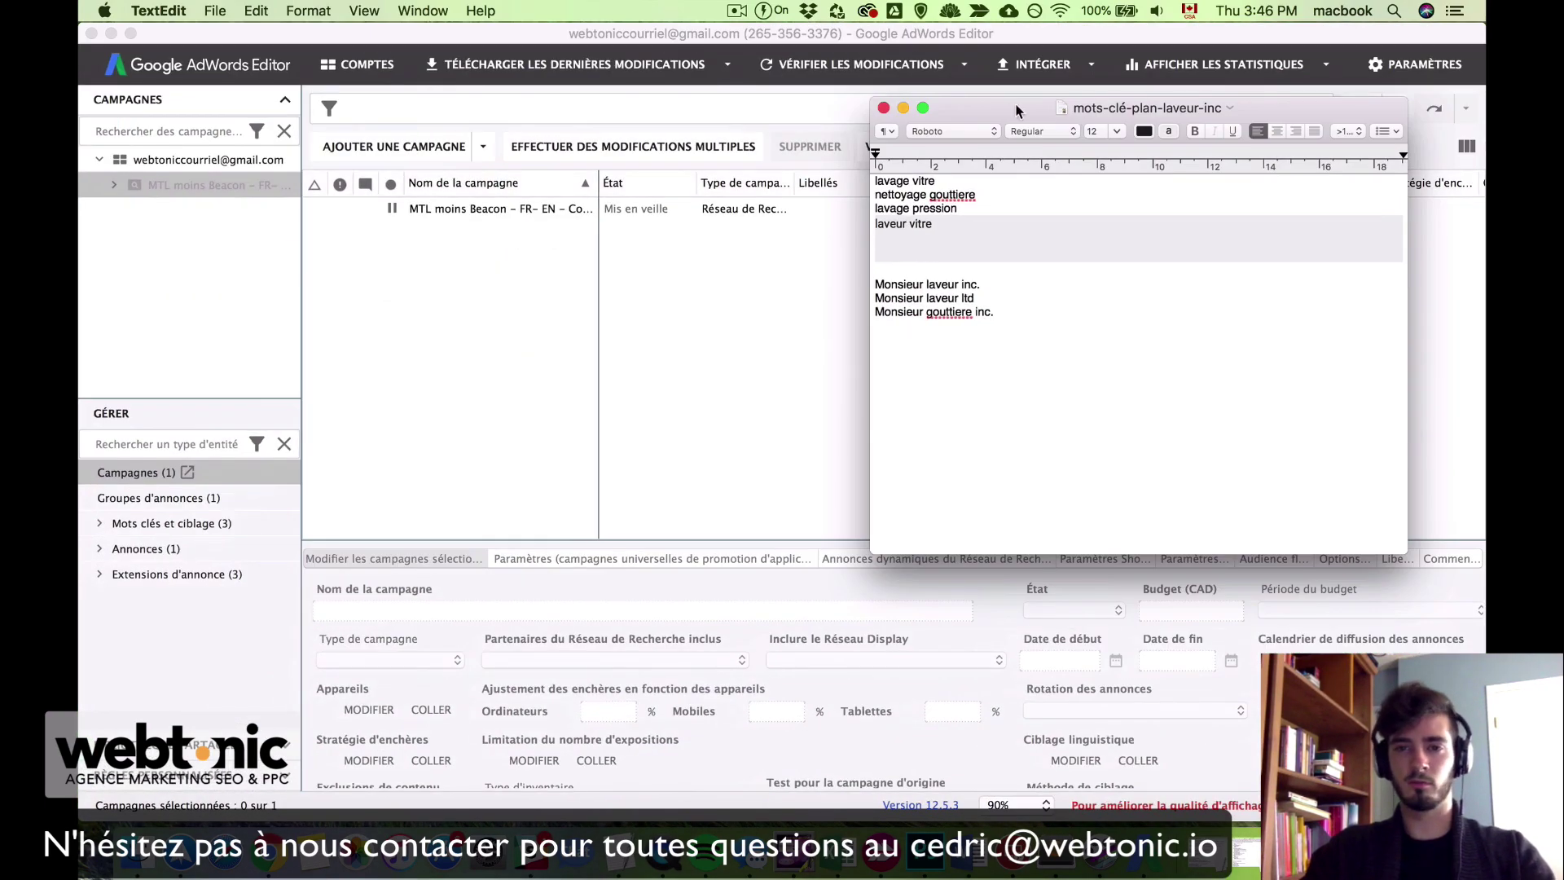
{"action": "left_click_drag", "start_coordinate": [1014, 110], "coordinate": [875, 110]}
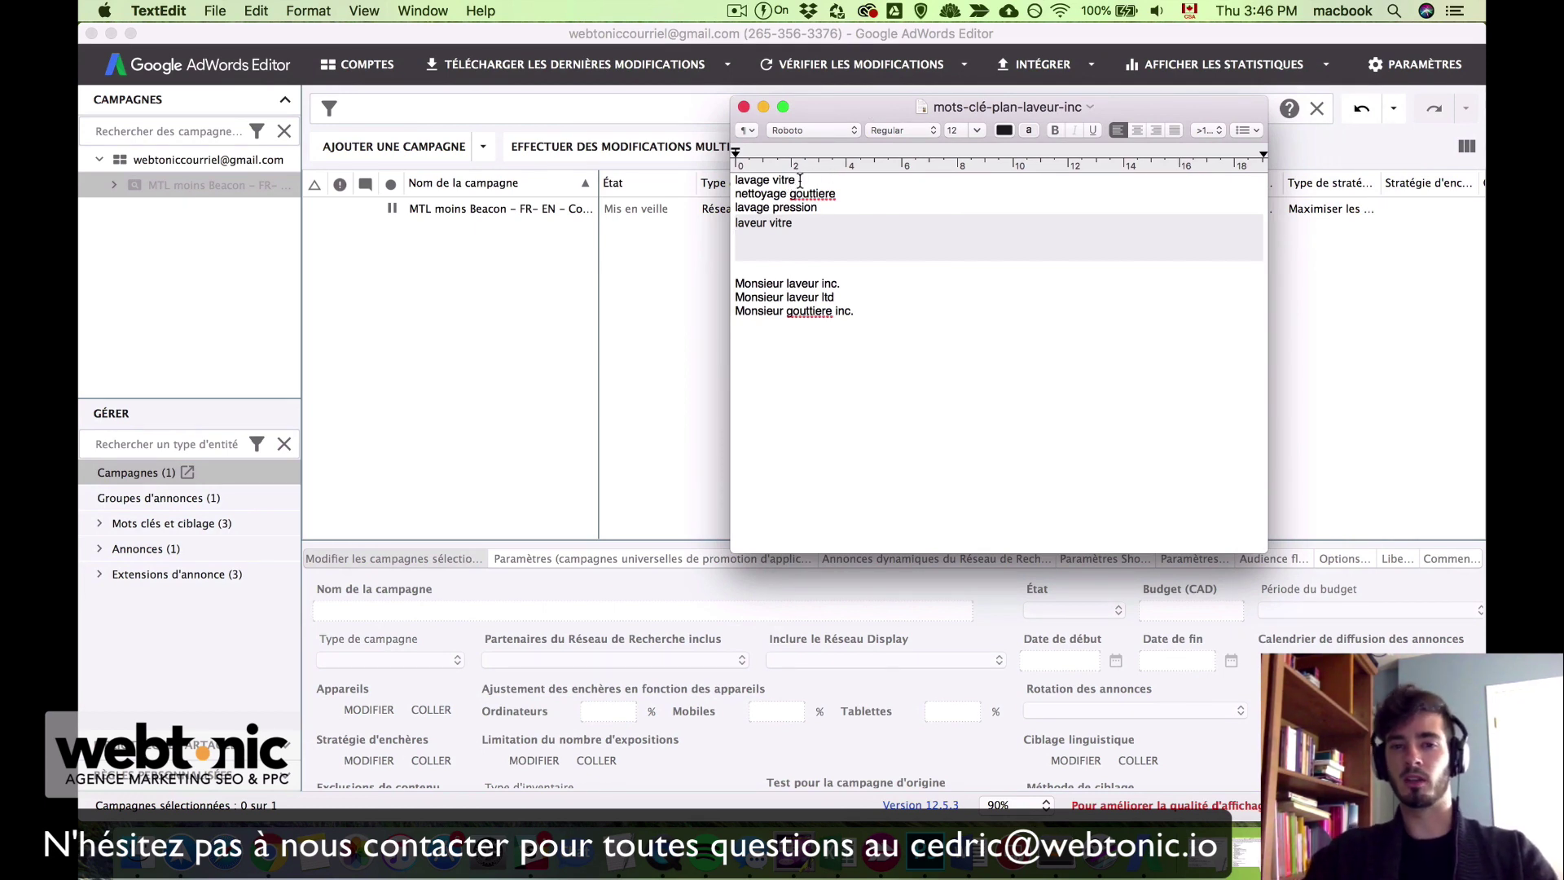
{"action": "left_click_drag", "start_coordinate": [802, 181], "coordinate": [749, 180]}
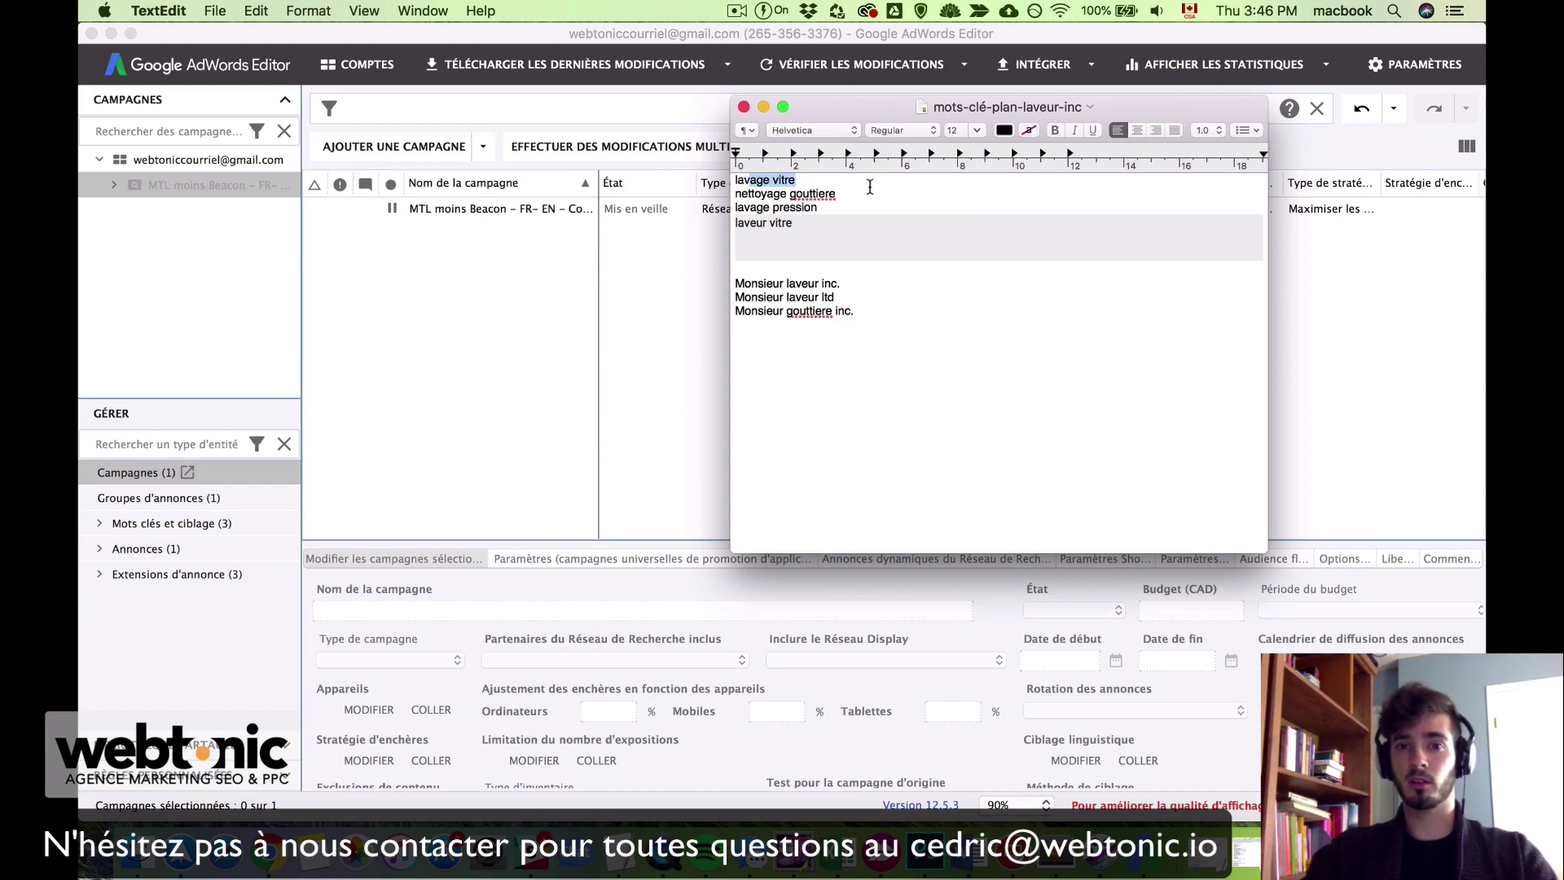
{"action": "left_click_drag", "start_coordinate": [868, 194], "coordinate": [751, 222]}
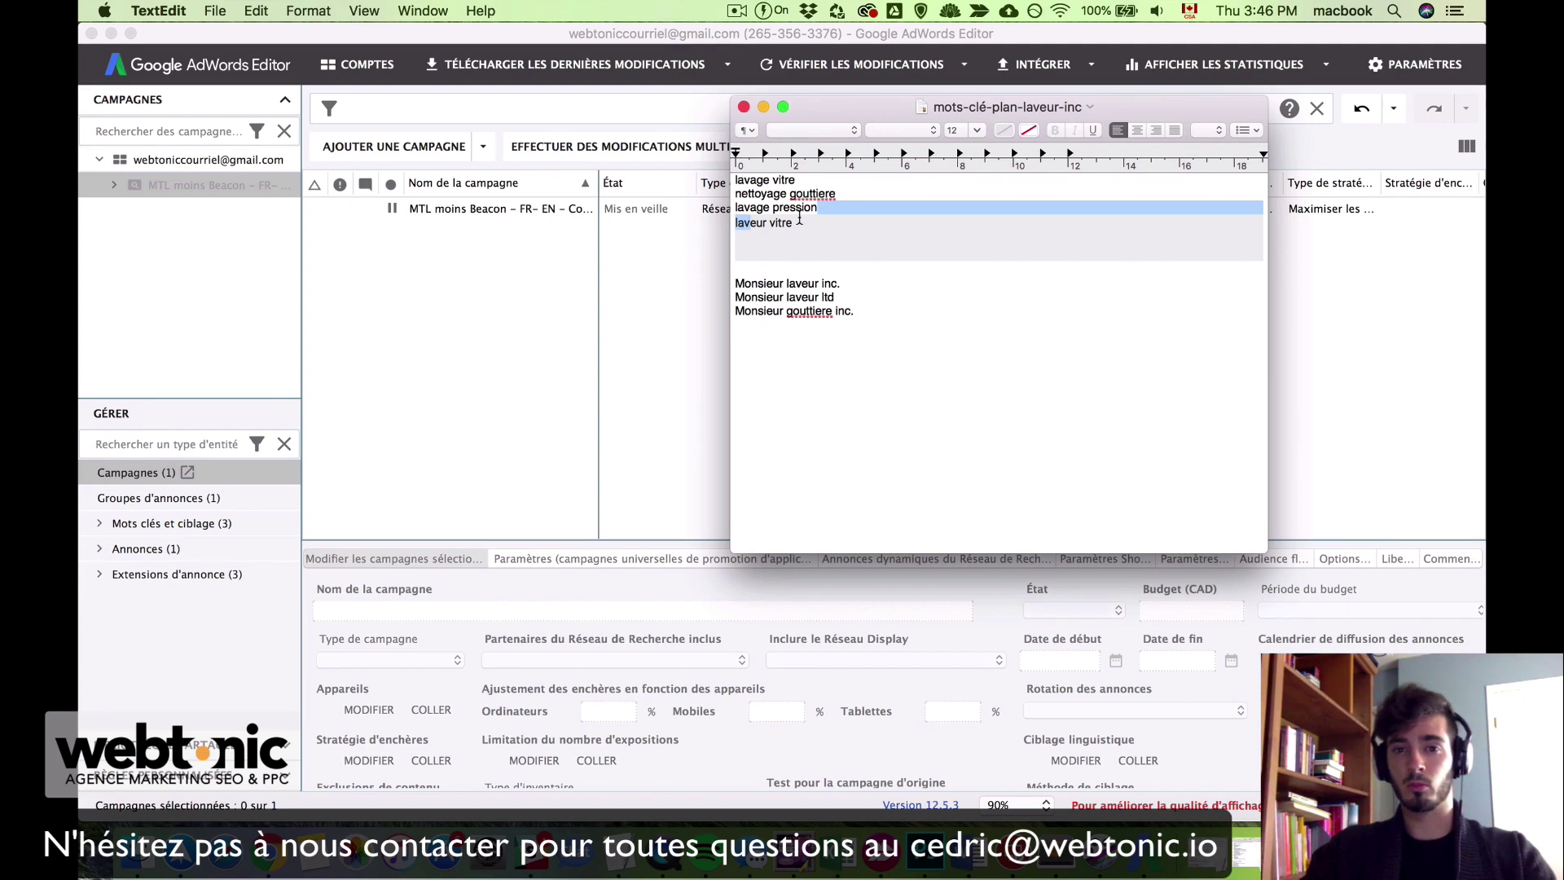
{"action": "left_click", "coordinate": [800, 219]}
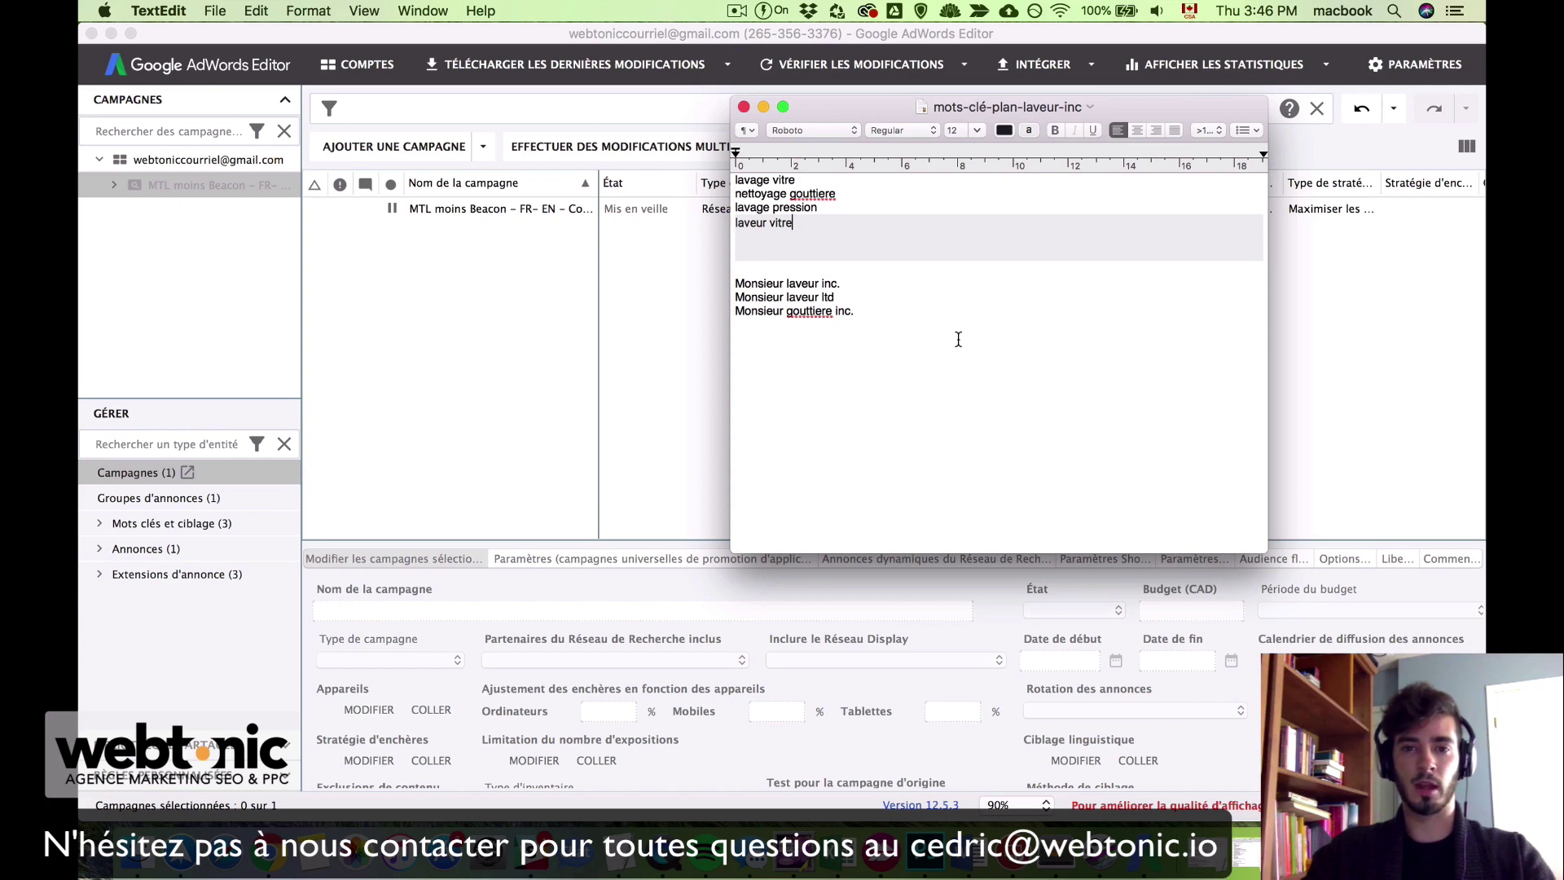
{"action": "left_click_drag", "start_coordinate": [793, 223], "coordinate": [737, 223]}
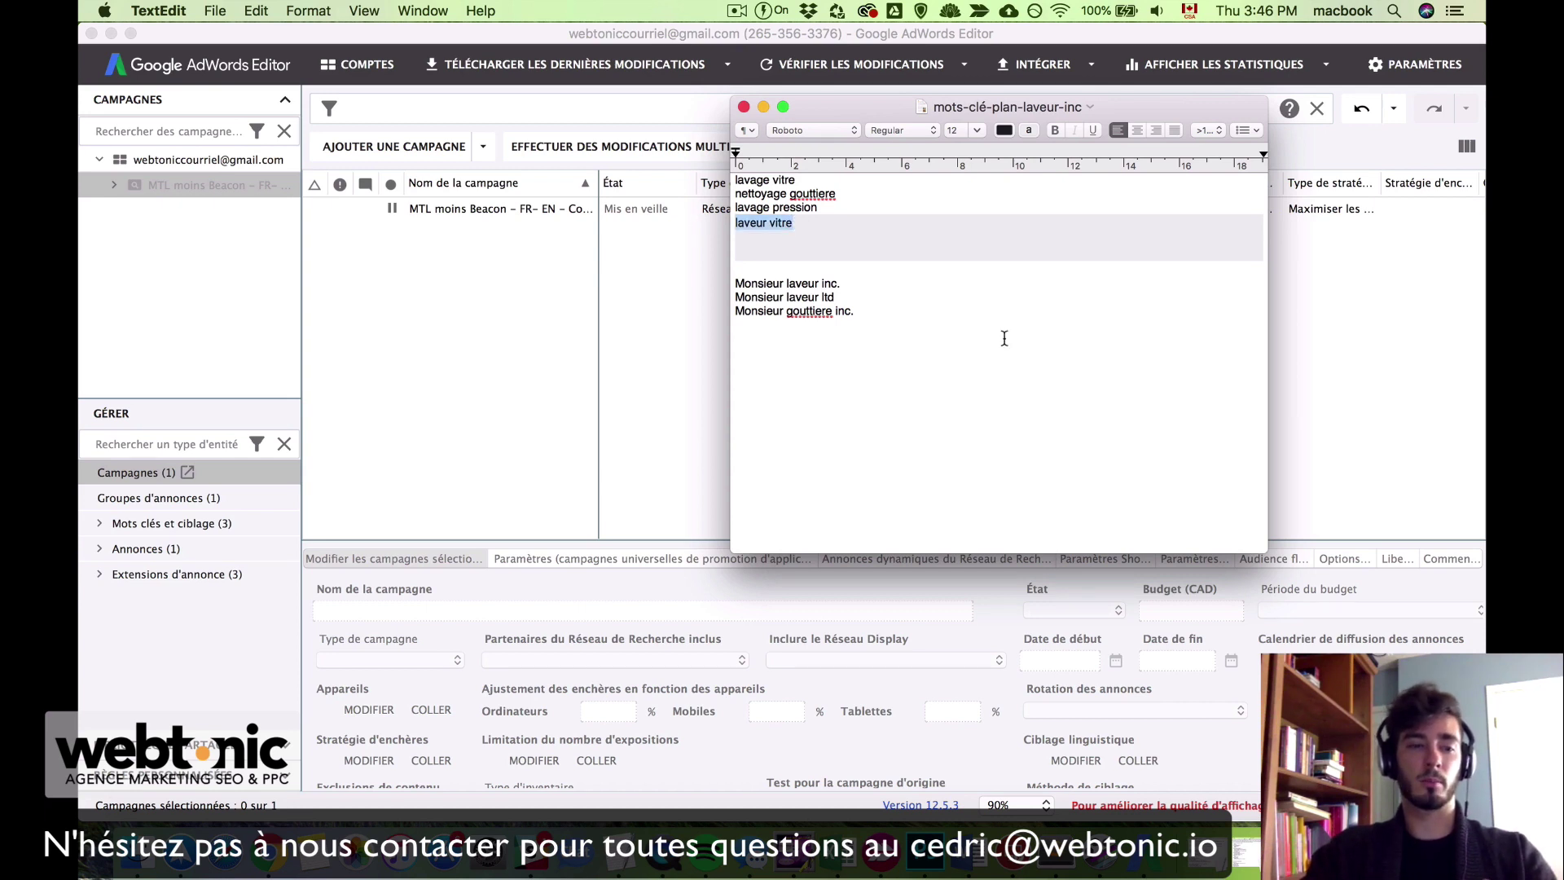
{"action": "left_click", "coordinate": [827, 227]}
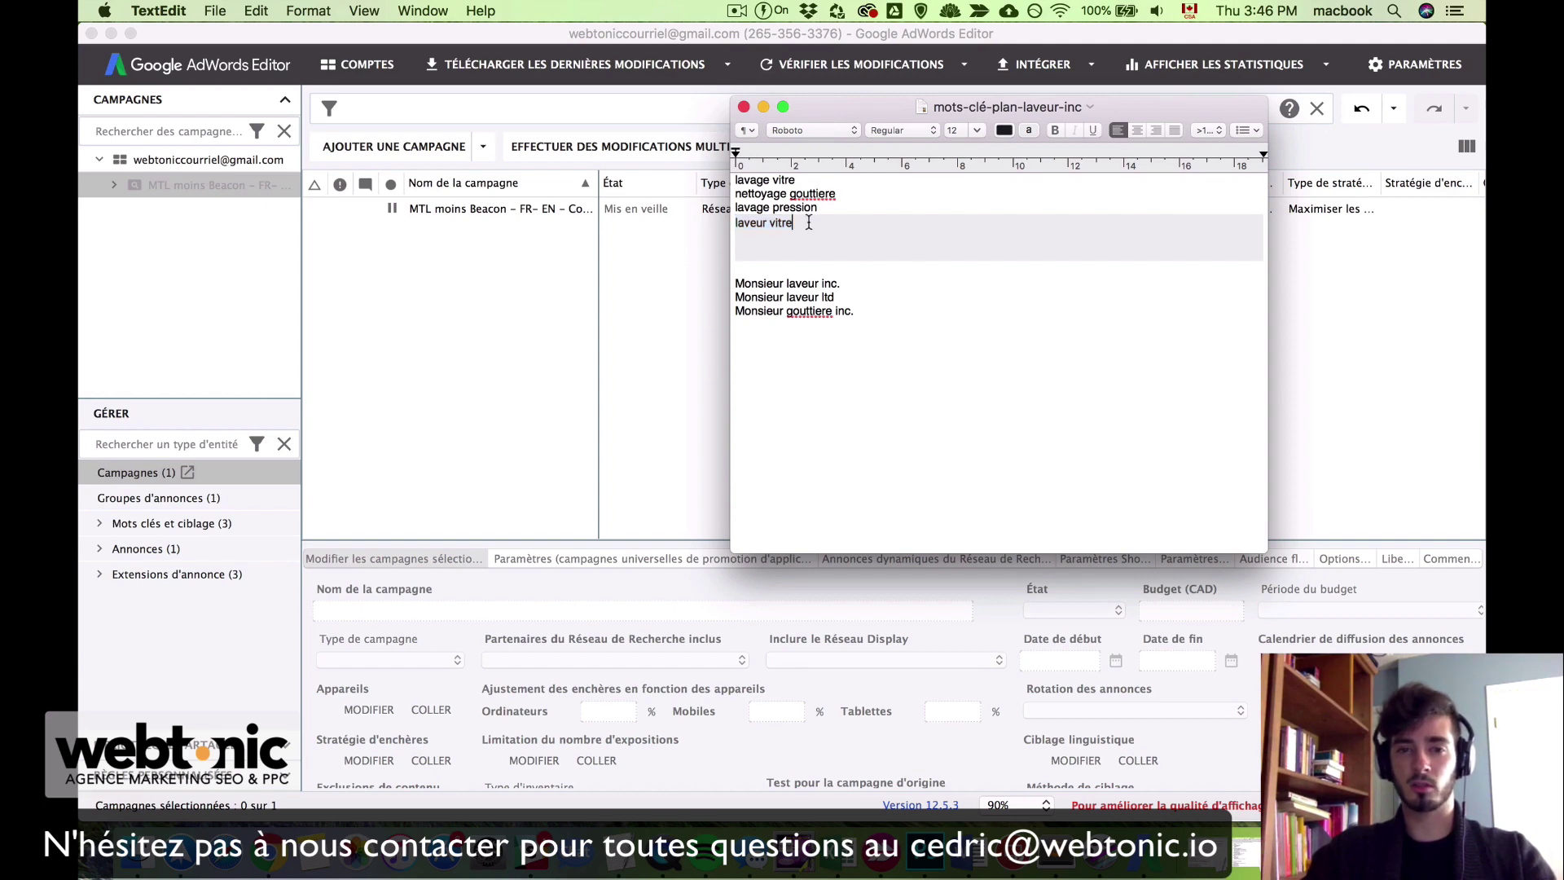
{"action": "left_click", "coordinate": [412, 300]}
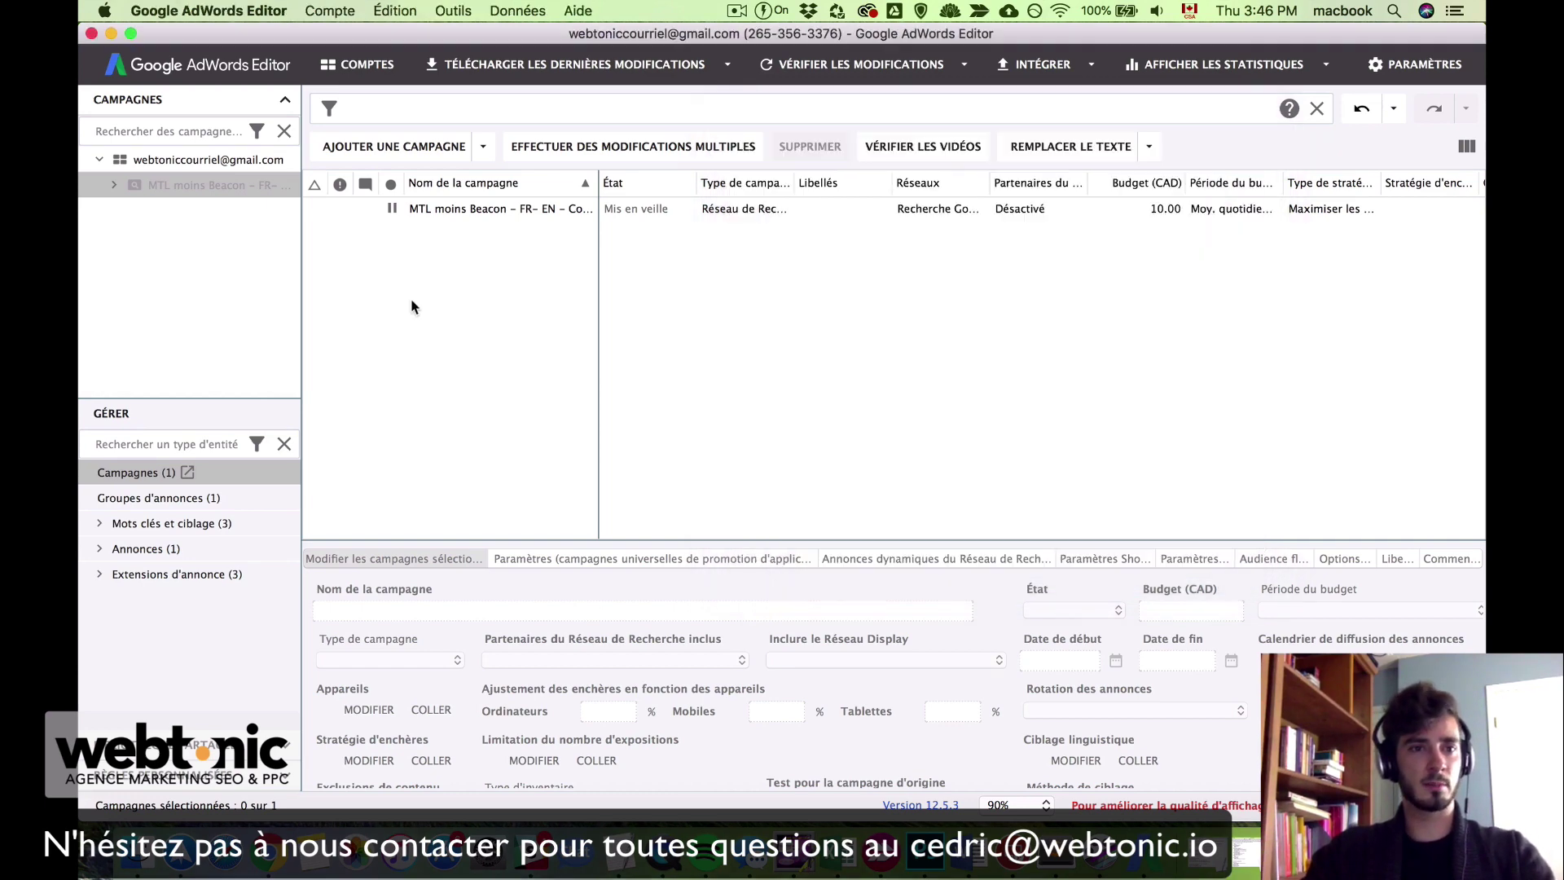
{"action": "left_click", "coordinate": [207, 188]}
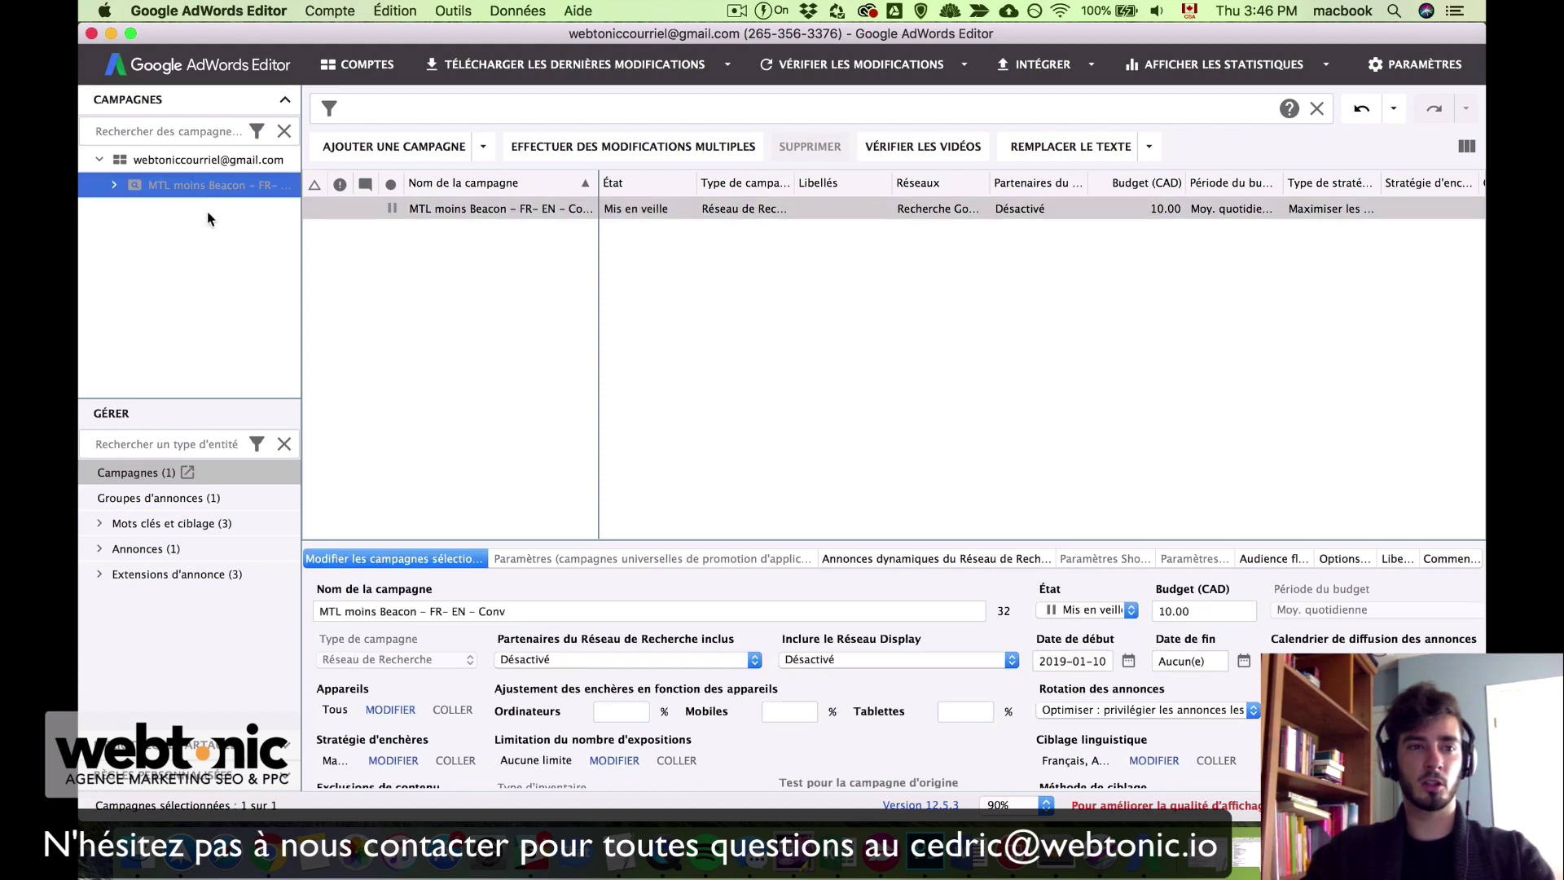
Step: Show Groupes d'annonces (1) to list the campaign's single ad group, Not good
{"action": "left_click", "coordinate": [154, 499]}
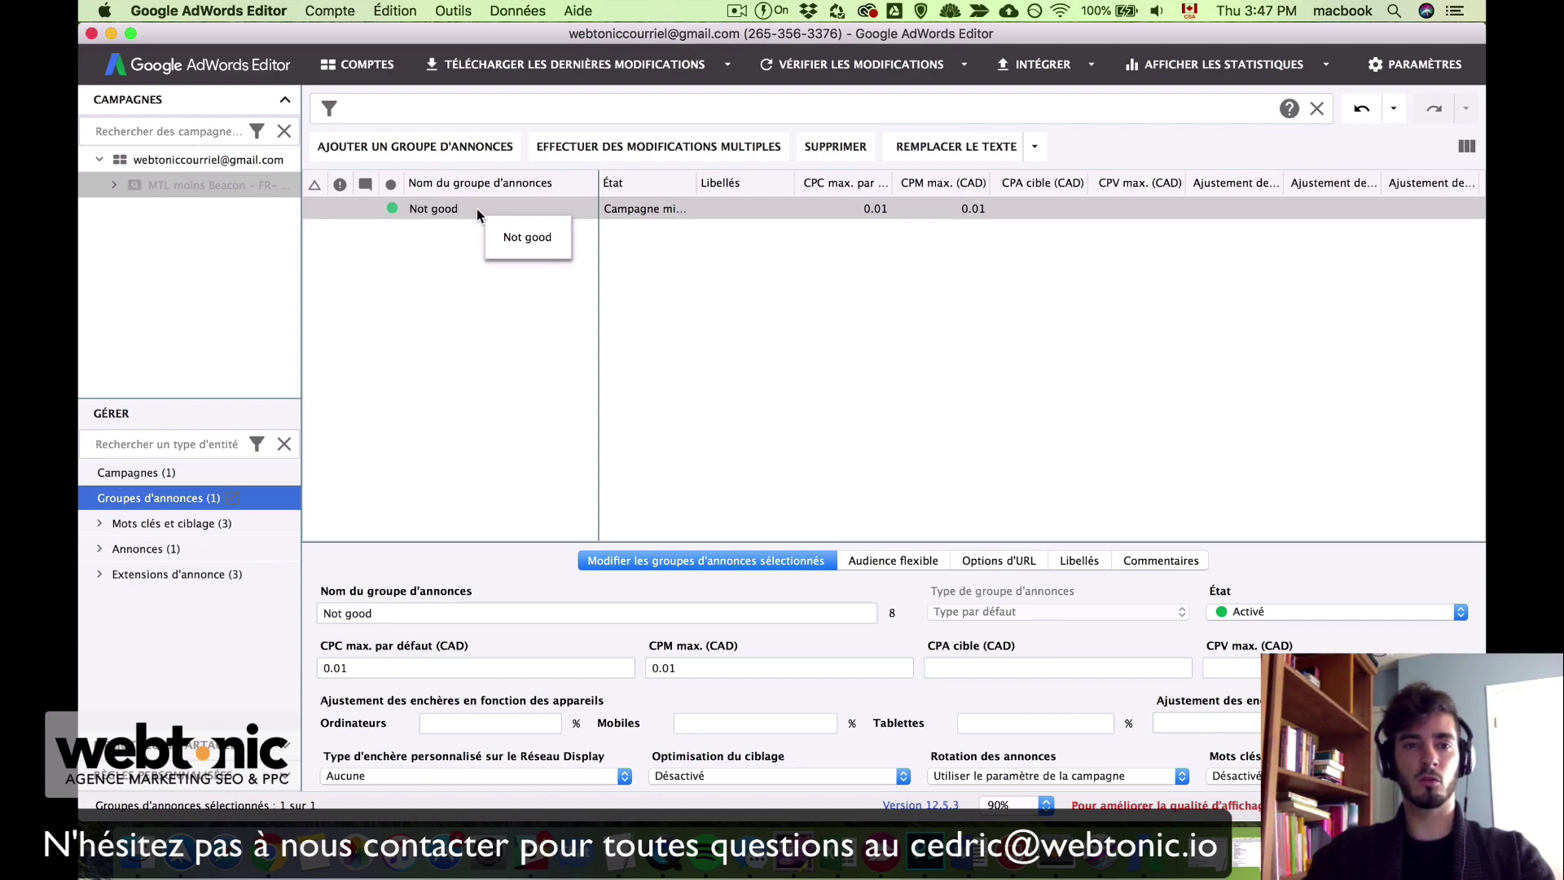
Step: Rename the Not good ad group to 'lavage vitre' using the keyword copied from TextEdit
{"action": "key", "text": "ctrl+Up"}
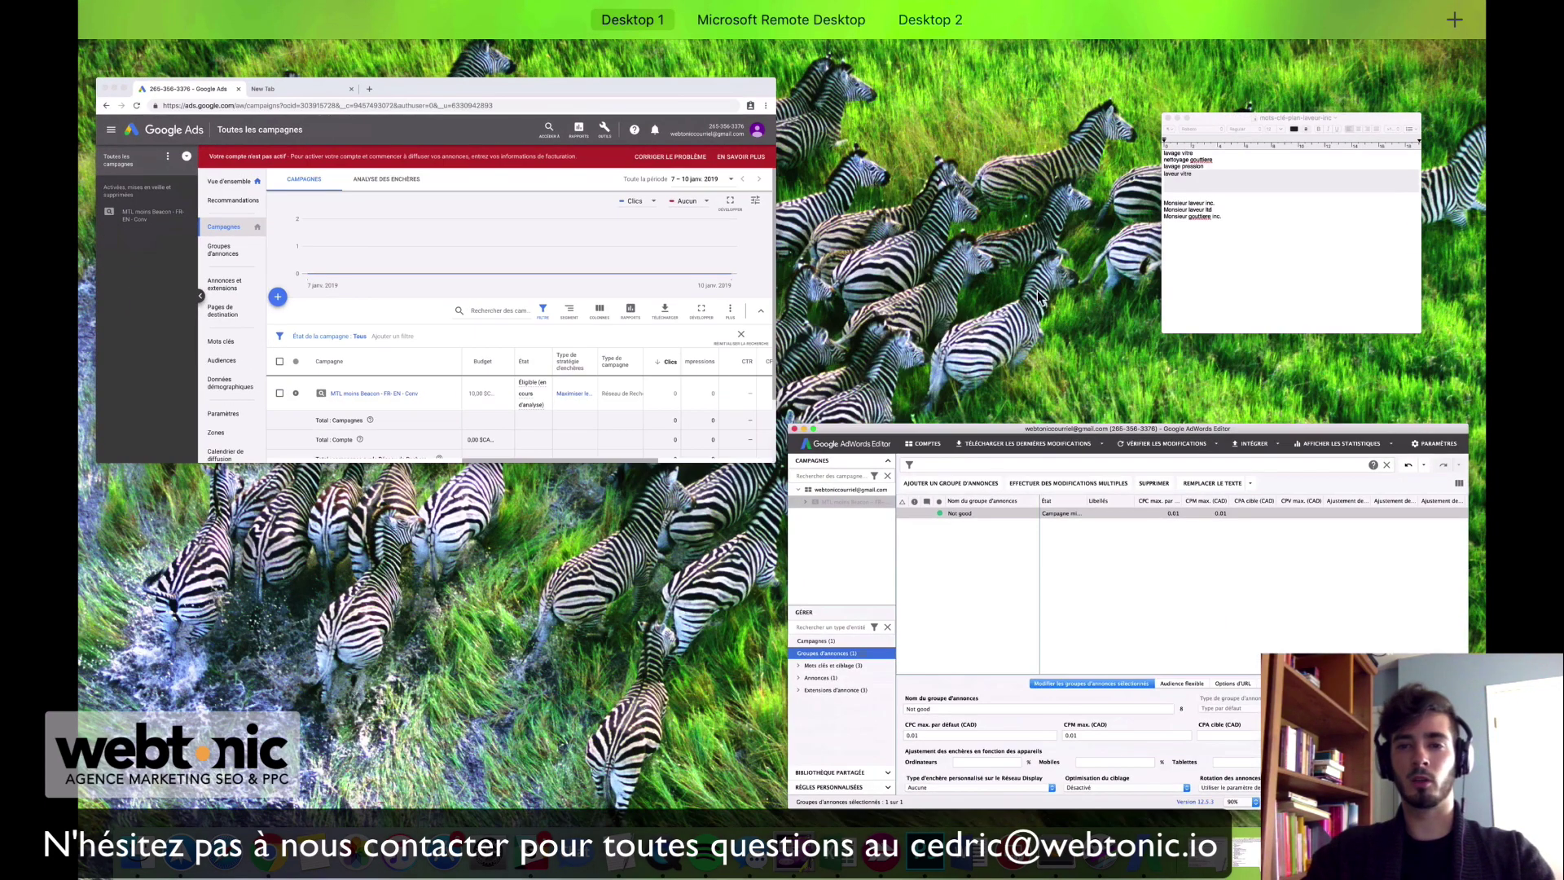
{"action": "left_click", "coordinate": [1295, 229]}
{"action": "left_click_drag", "start_coordinate": [801, 180], "coordinate": [692, 180]}
{"action": "key", "text": "super+c"}
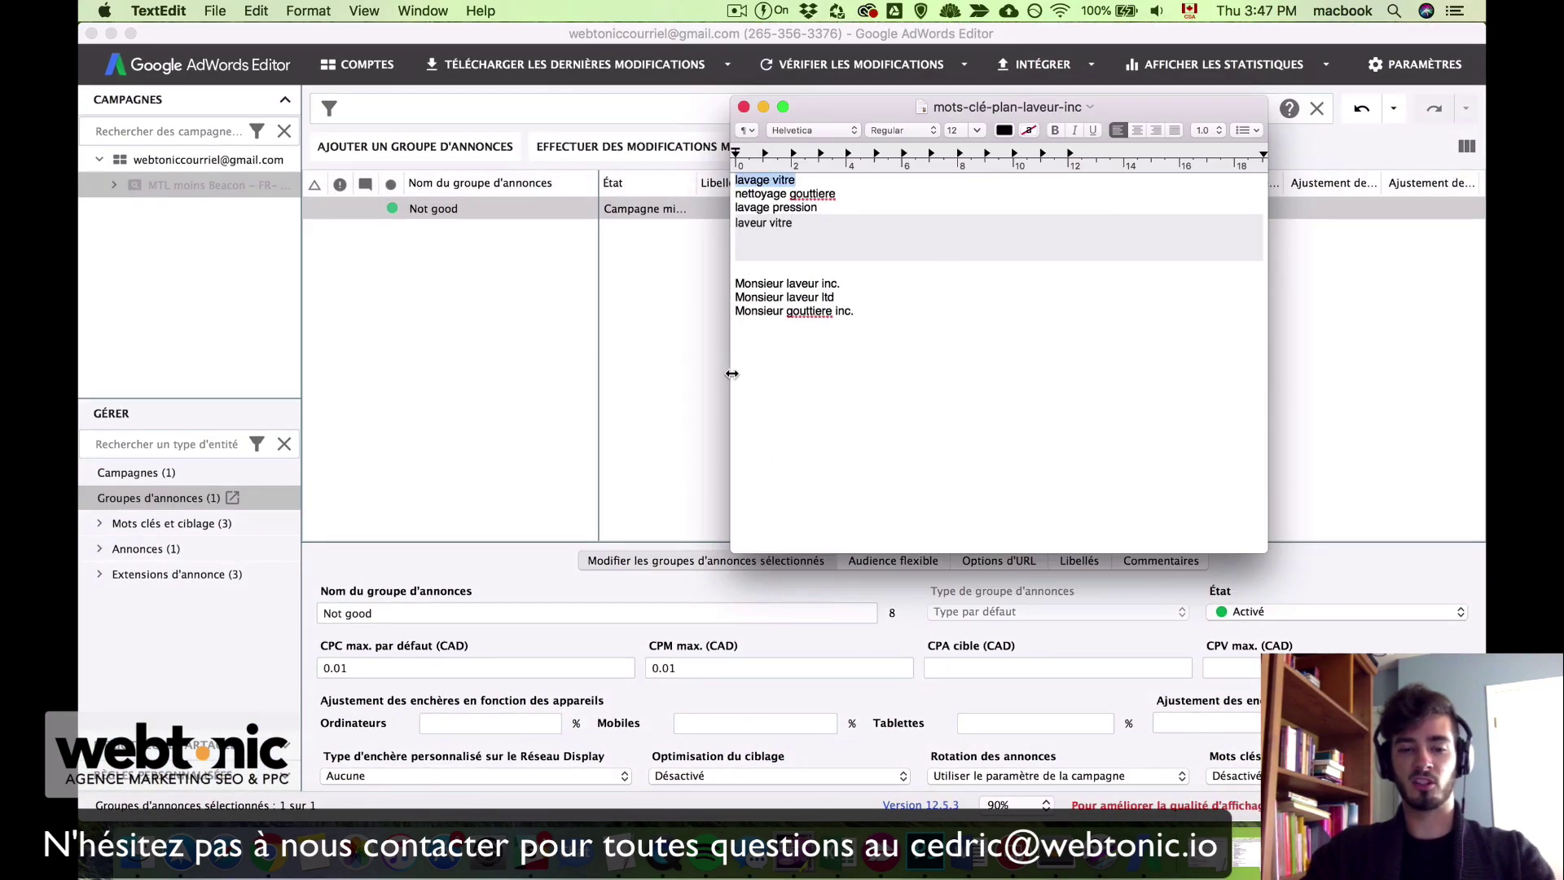
{"action": "left_click", "coordinate": [464, 340]}
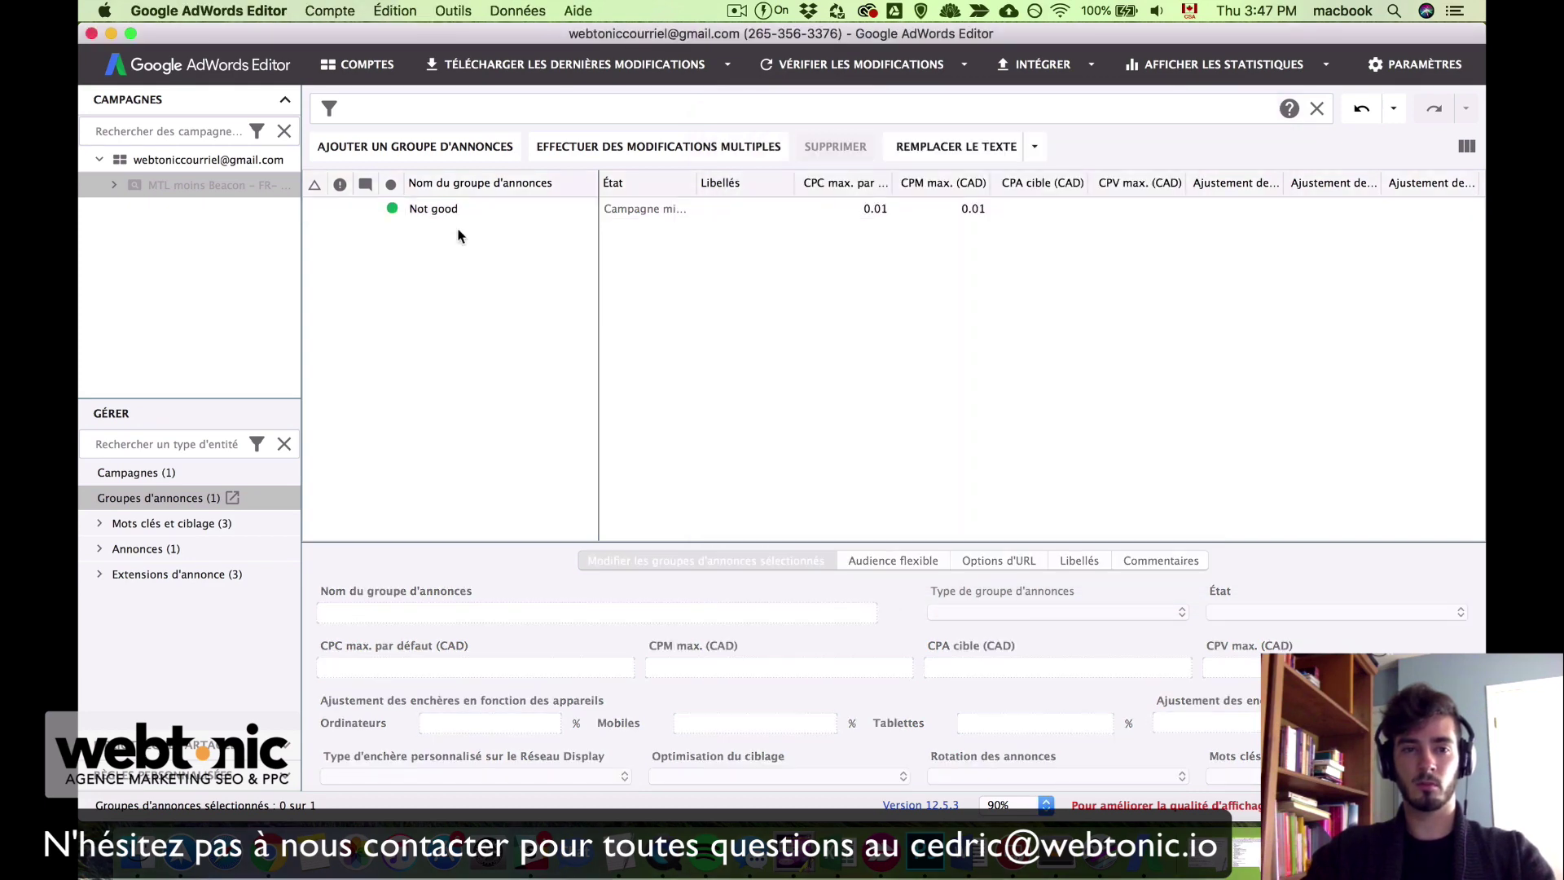
{"action": "left_click", "coordinate": [444, 210]}
{"action": "left_click", "coordinate": [375, 611]}
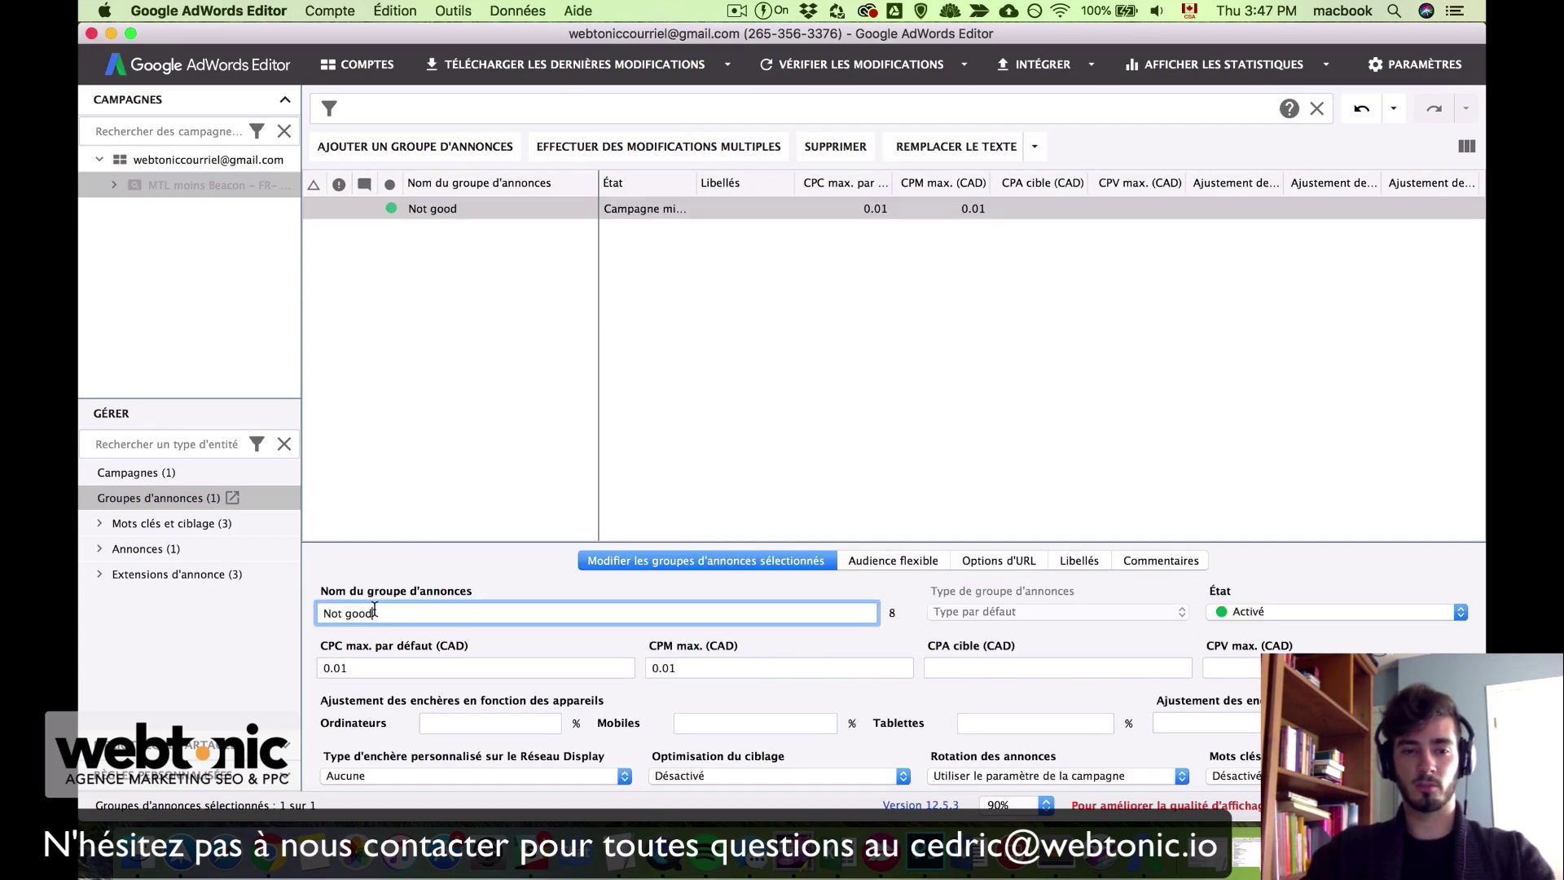
{"action": "key", "text": "alt+shift+Left"}
{"action": "key", "text": "alt+shift+Left"}
{"action": "key", "text": "super+v"}
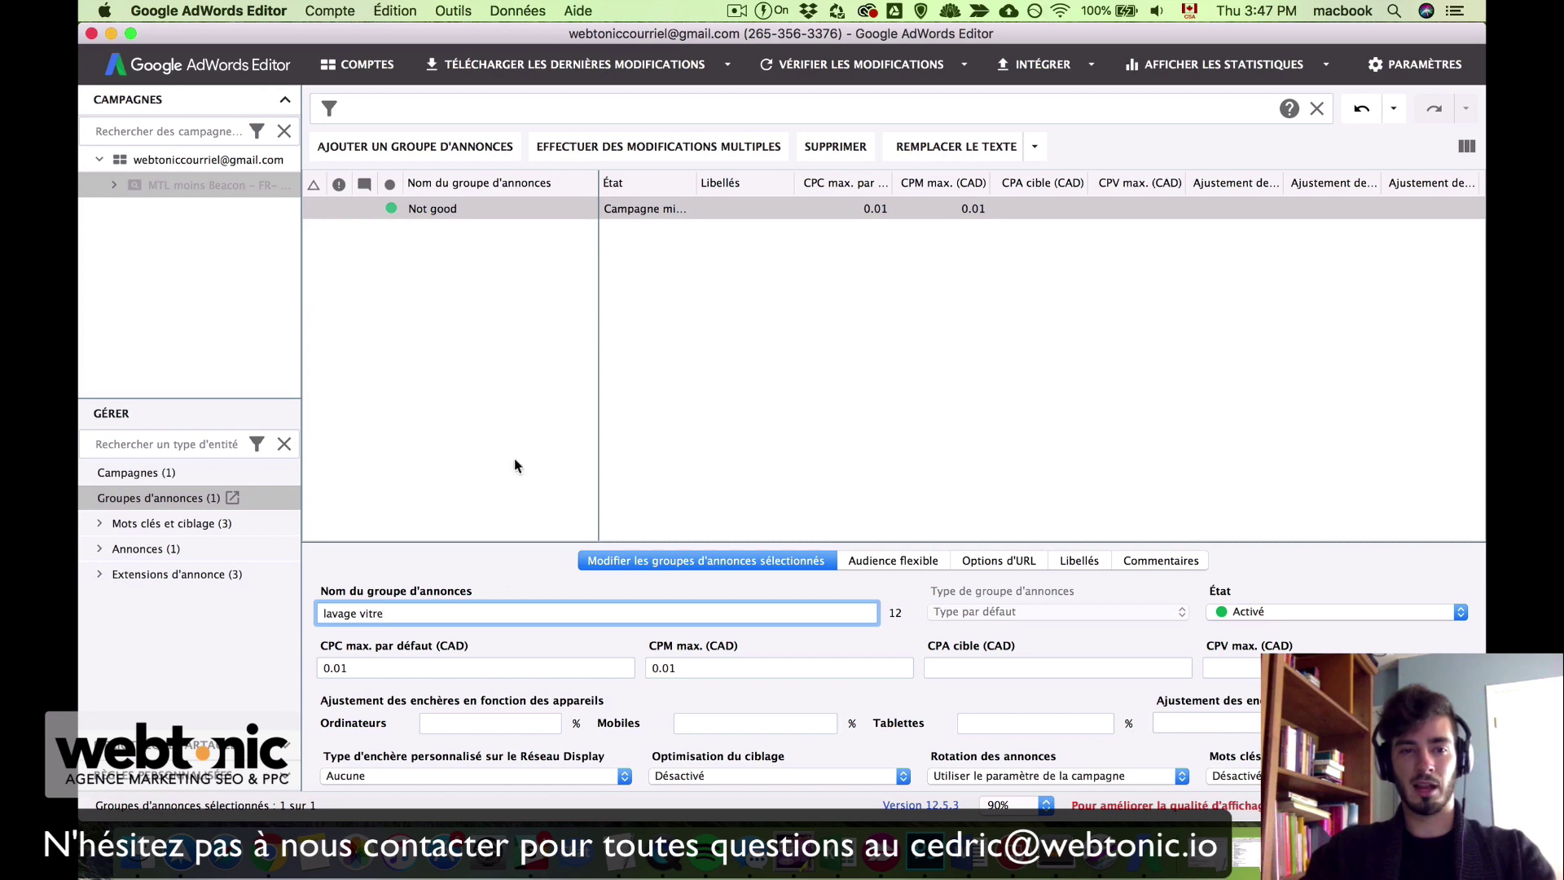
{"action": "left_click", "coordinate": [529, 383]}
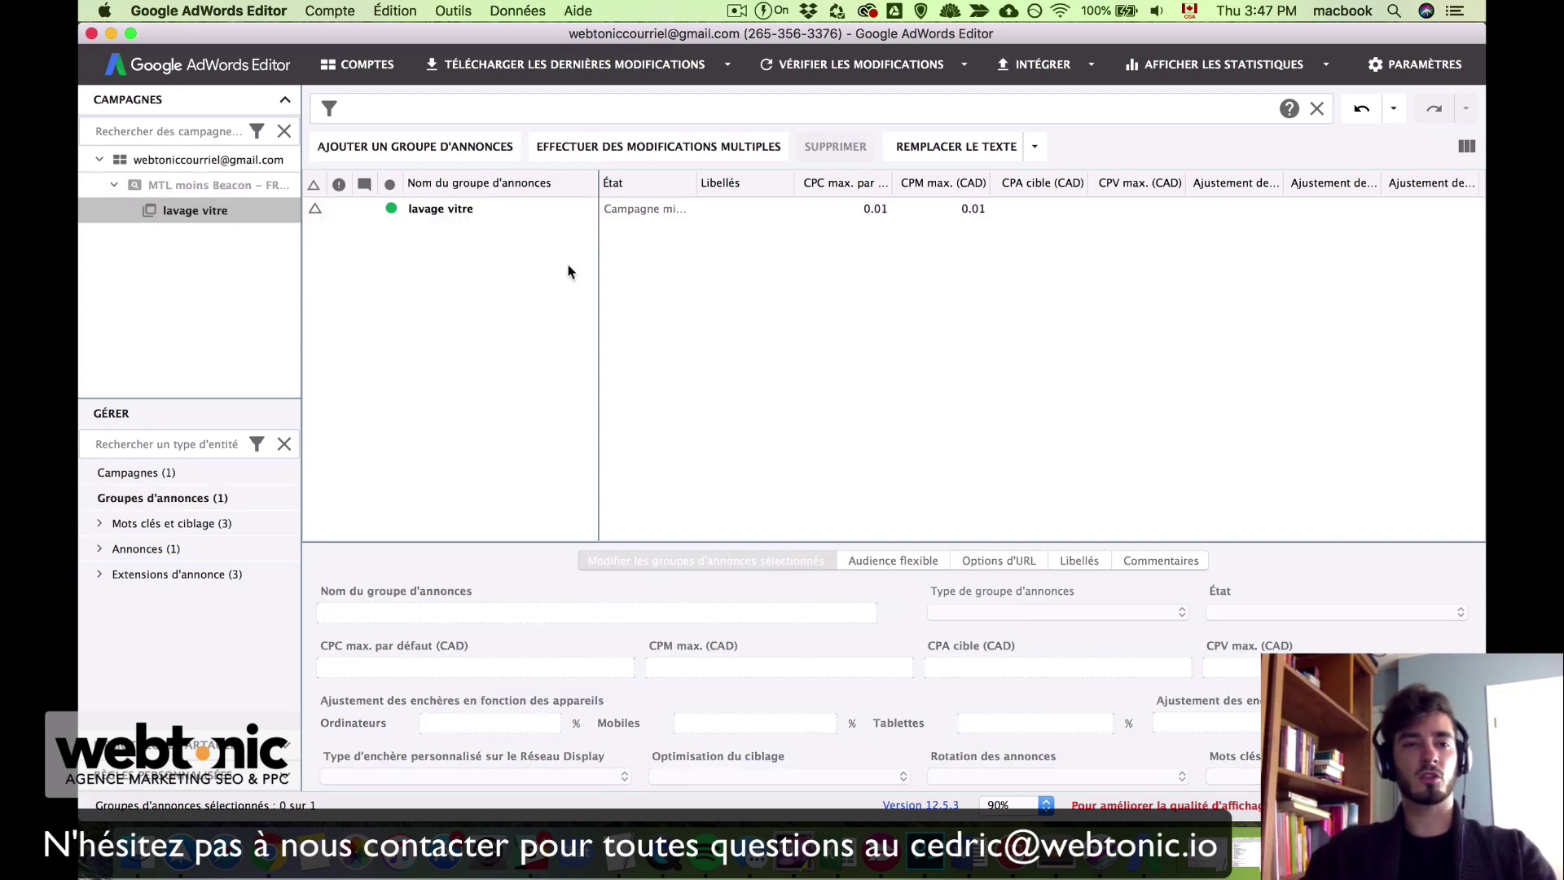
Step: Select the lavage vitre ad group in the grid and campaign tree to review its settings
{"action": "mouse_move", "coordinate": [464, 205]}
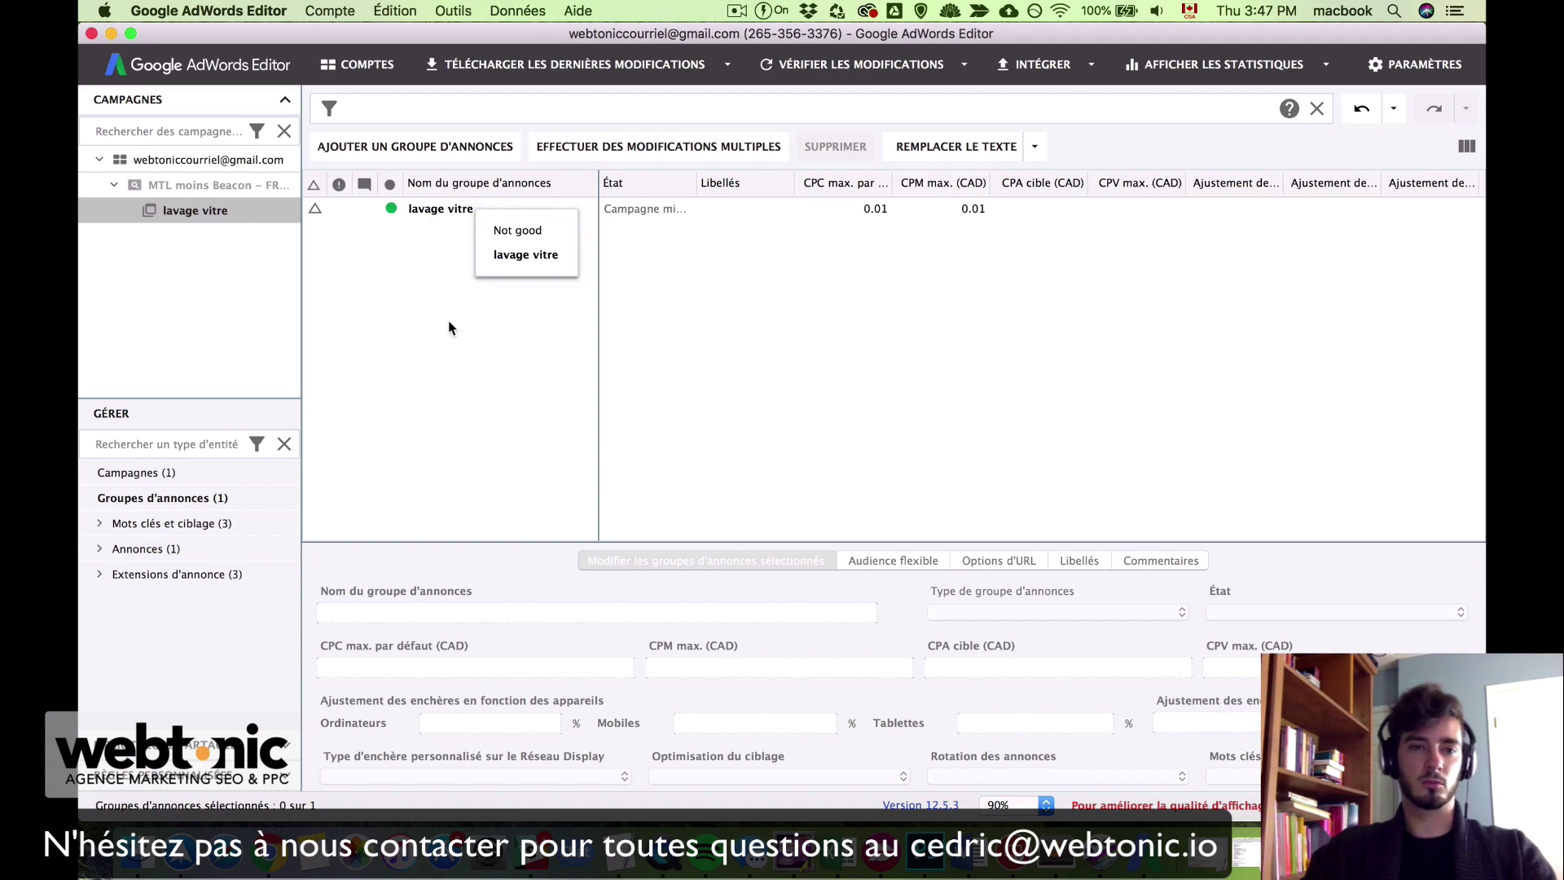
{"action": "left_click", "coordinate": [469, 210]}
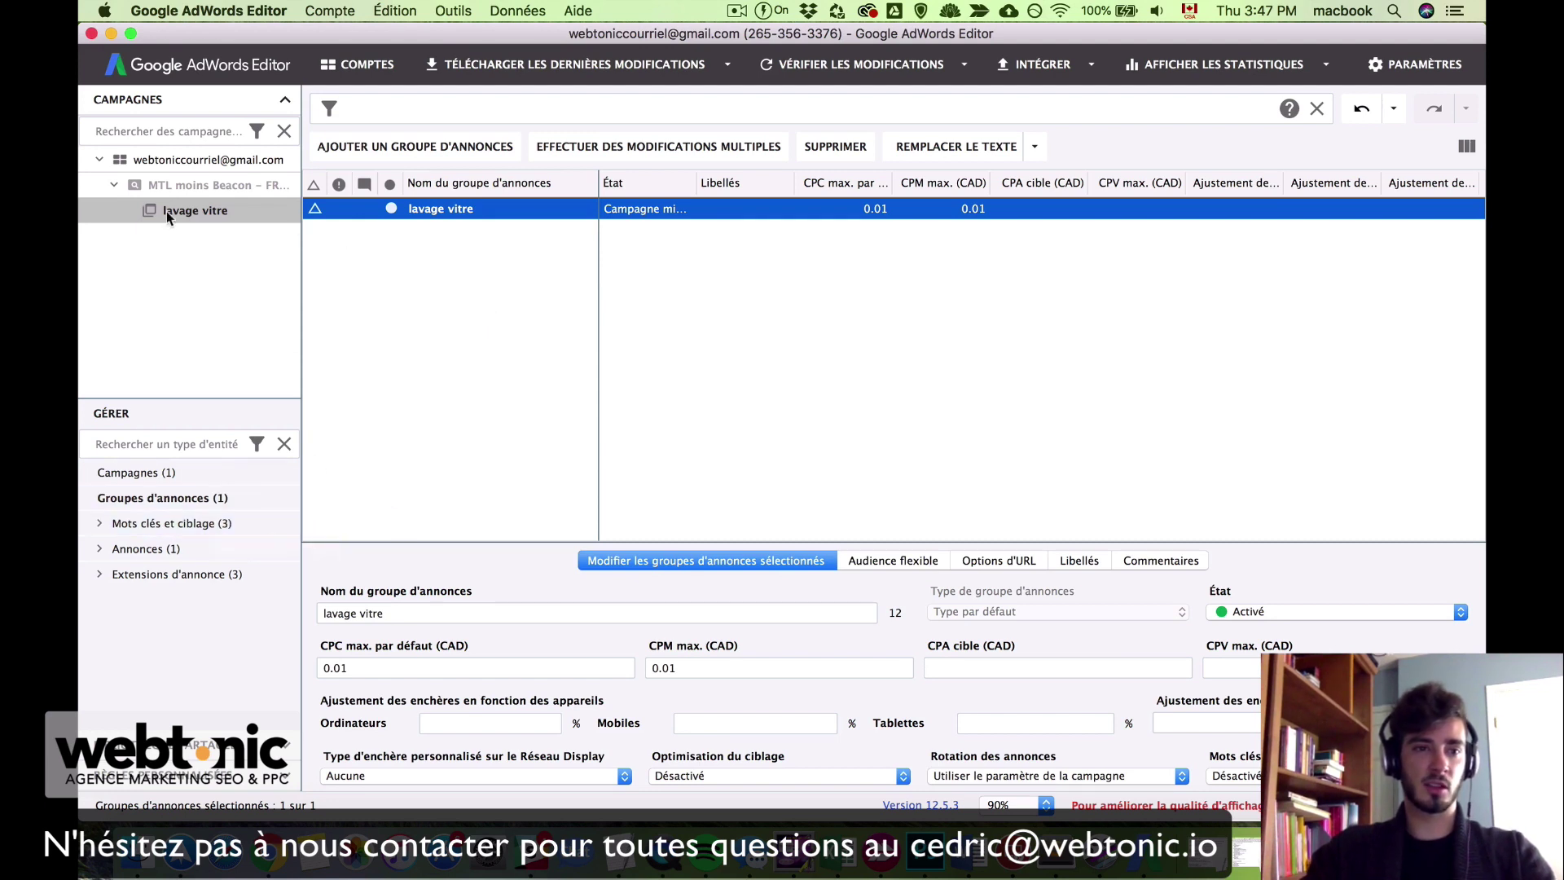
{"action": "left_click", "coordinate": [208, 215]}
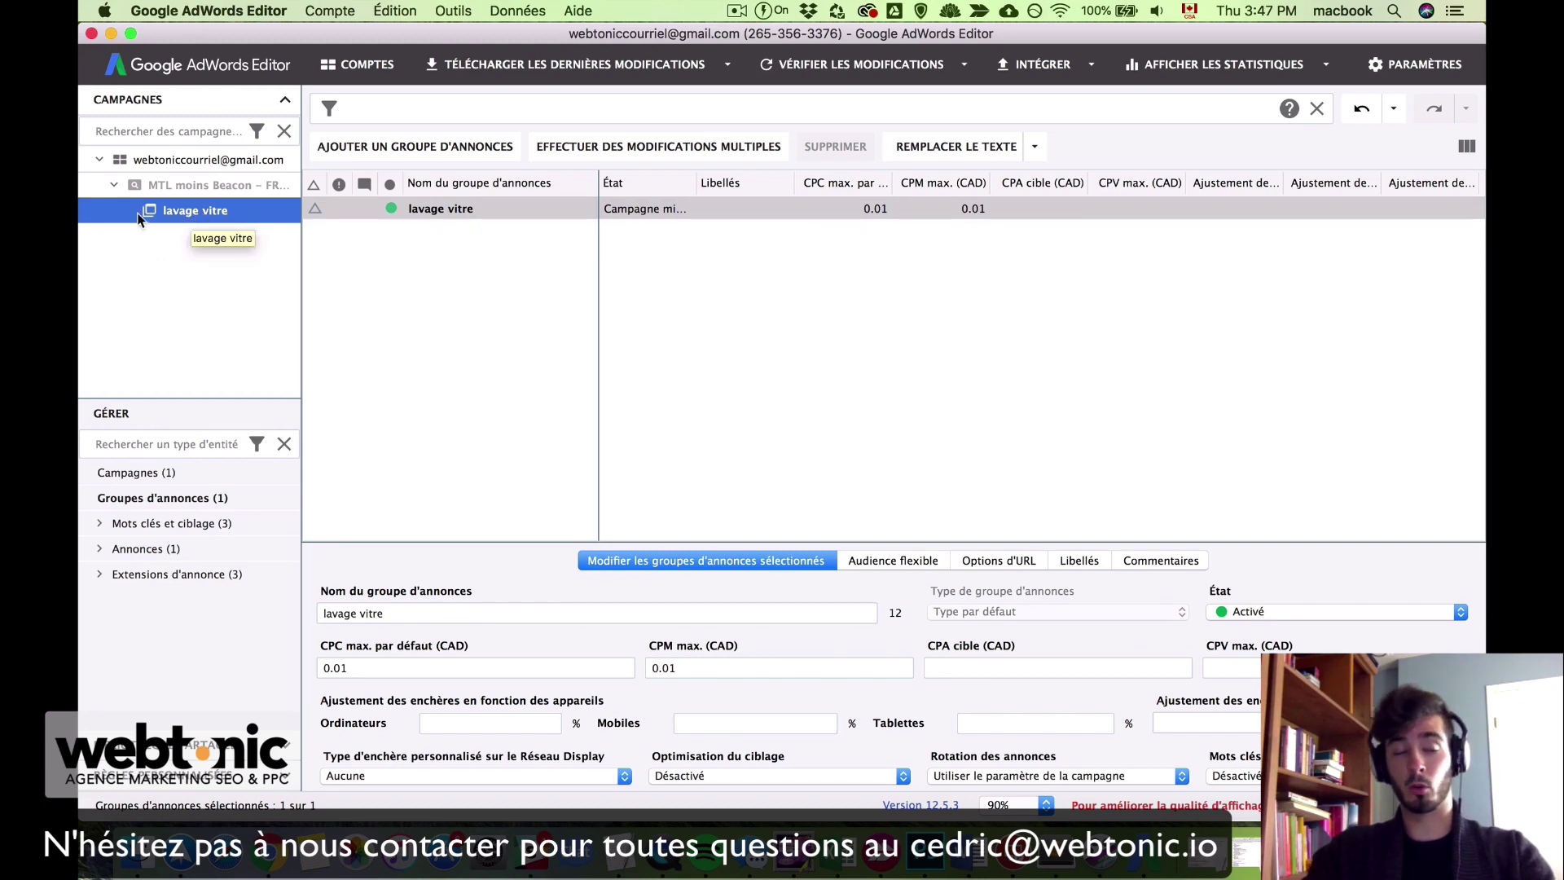
Step: Expand Mots clés et ciblage and show the ad group's Mots clés (1) list
{"action": "left_click", "coordinate": [98, 525]}
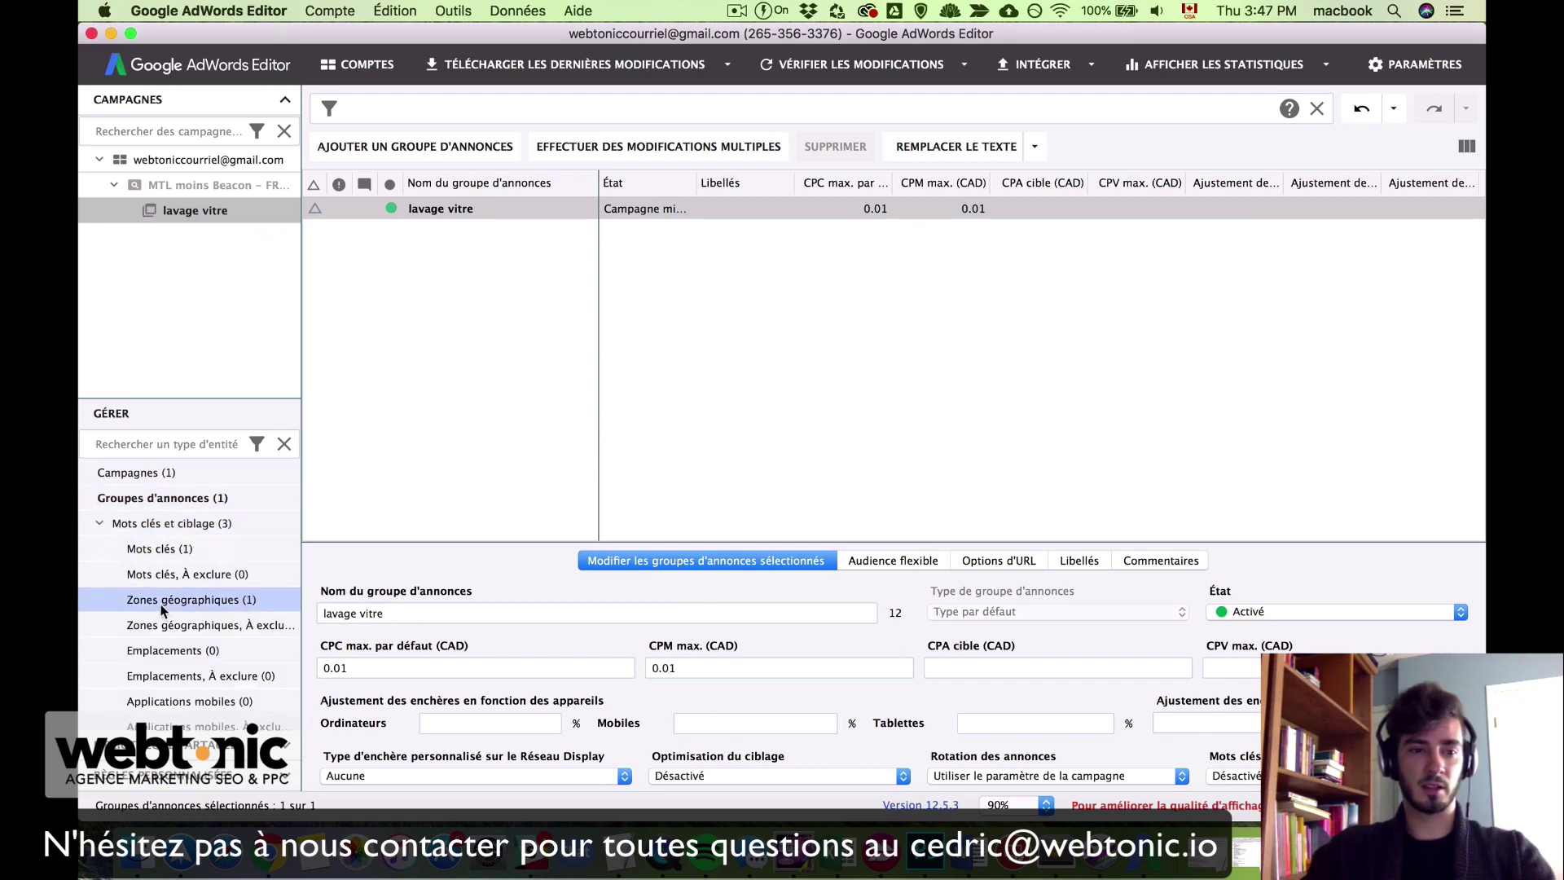
{"action": "left_click", "coordinate": [243, 557]}
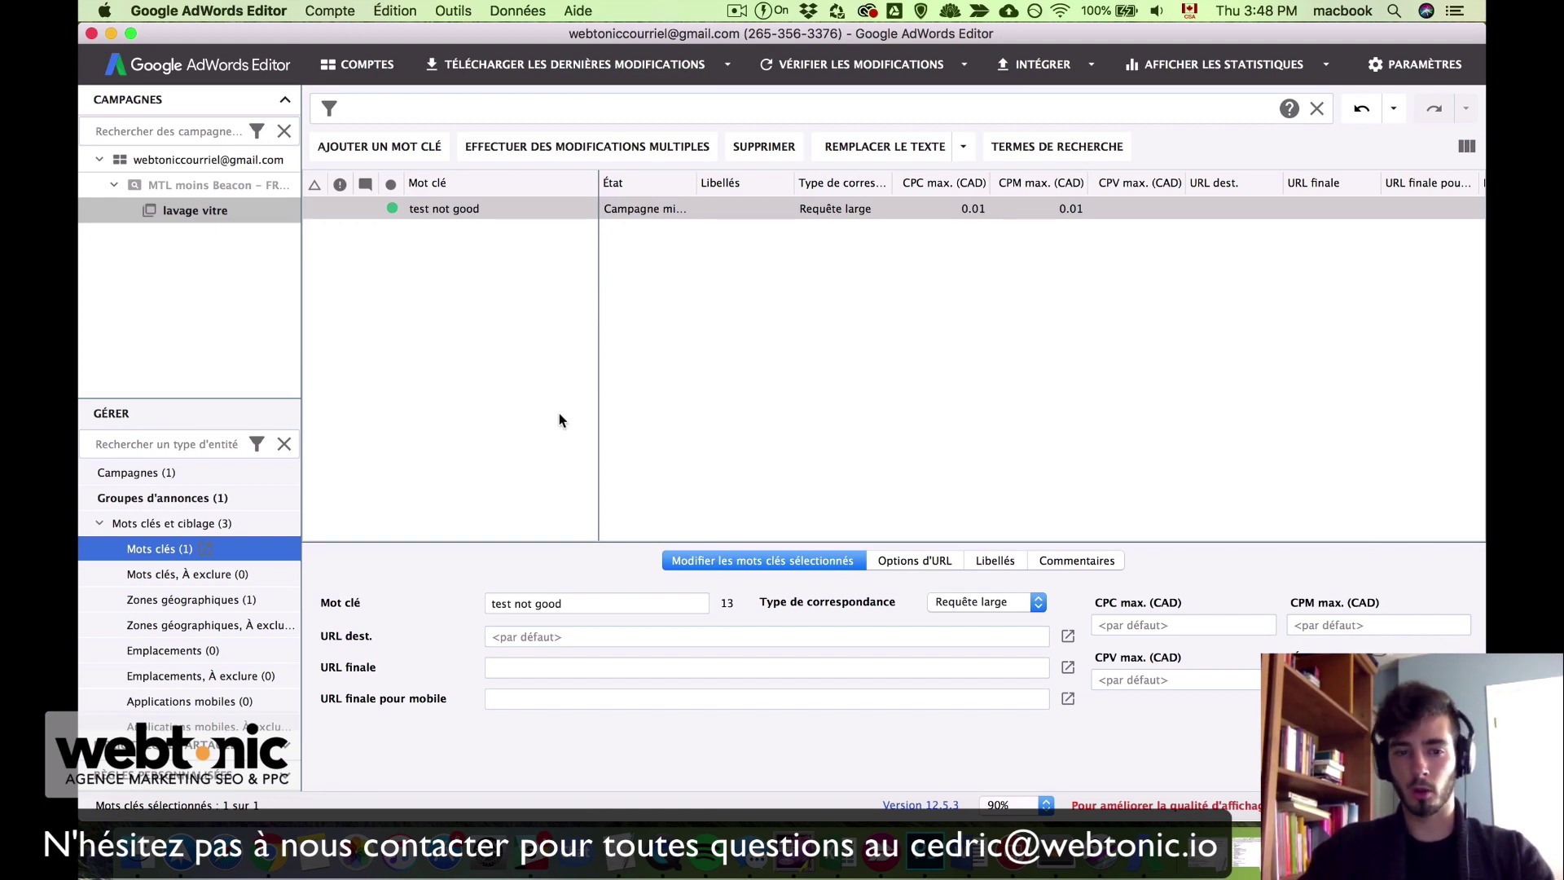
Step: Replace the keyword 'test not good' with '+lavage +vitre', keeping the broad match type
{"action": "left_click", "coordinate": [591, 599]}
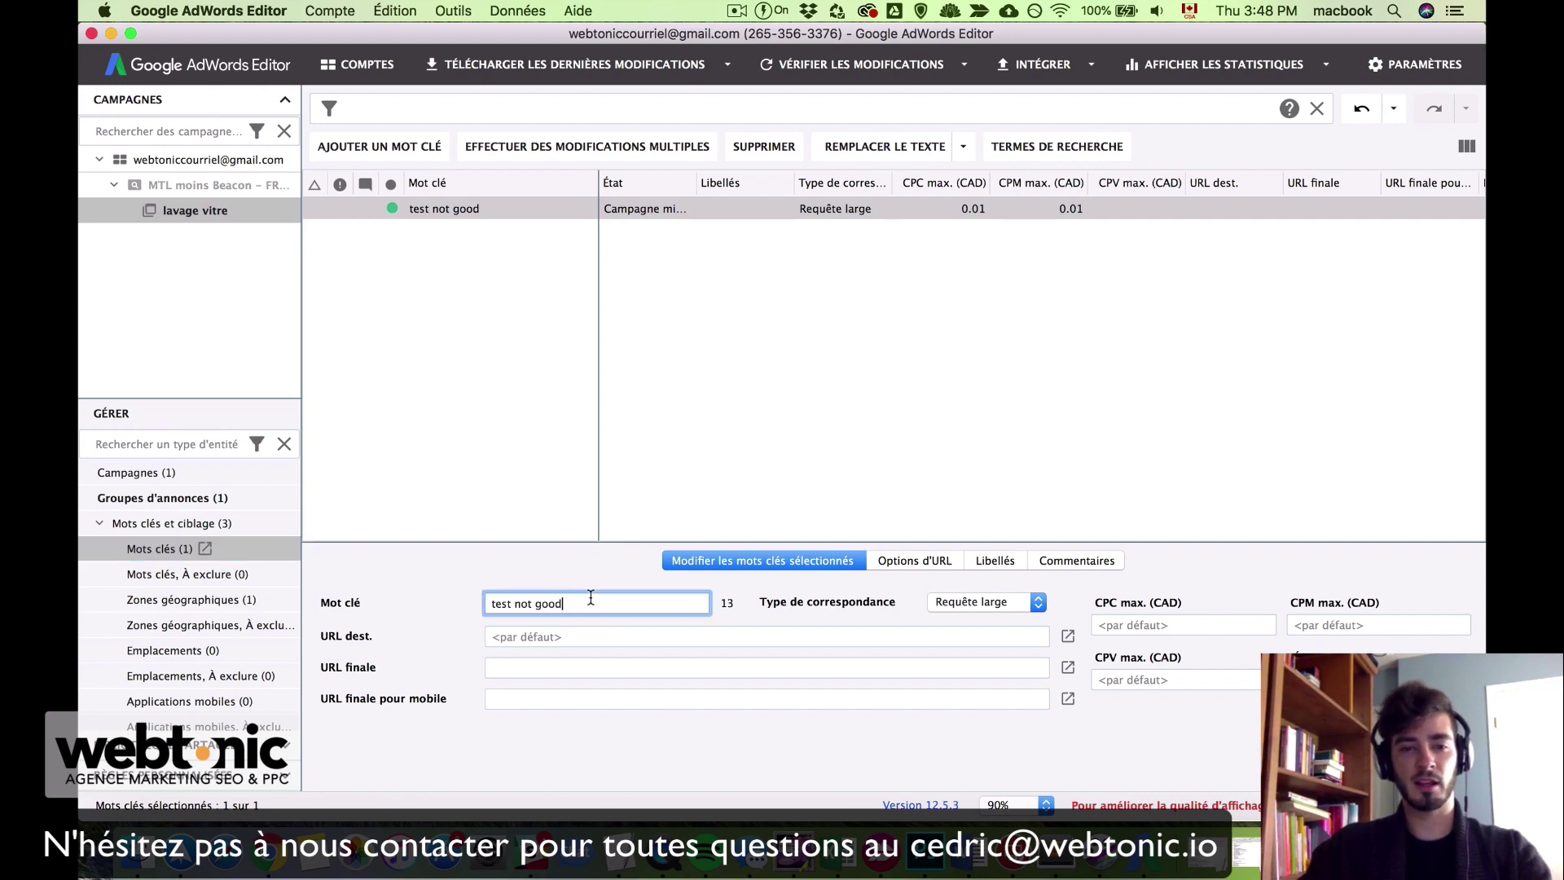
{"action": "triple_click", "coordinate": [591, 598]}
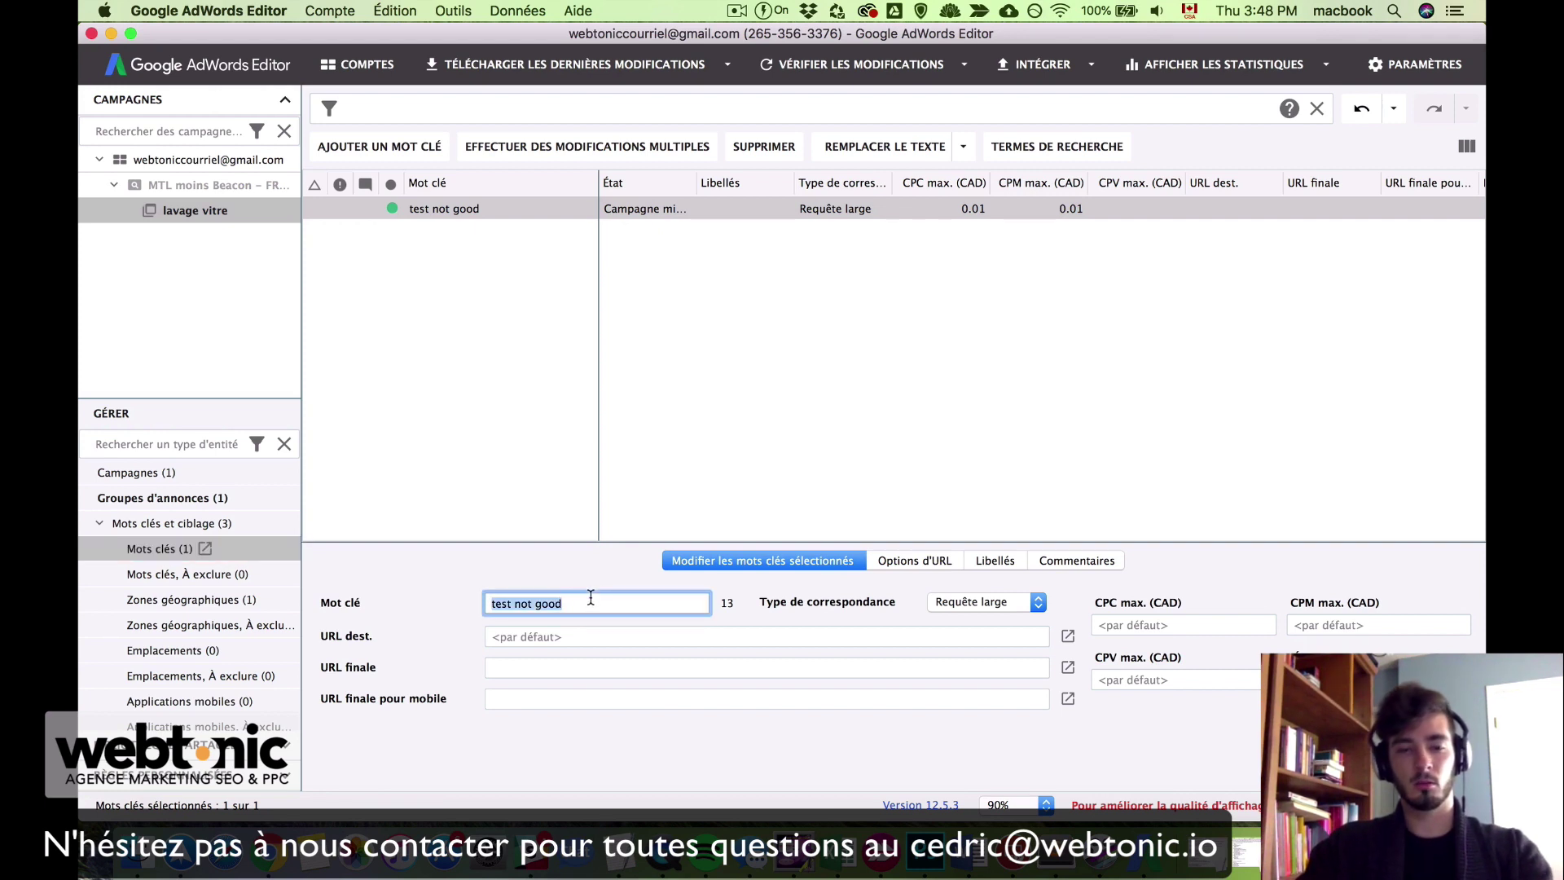
{"action": "key", "text": "BackSpace"}
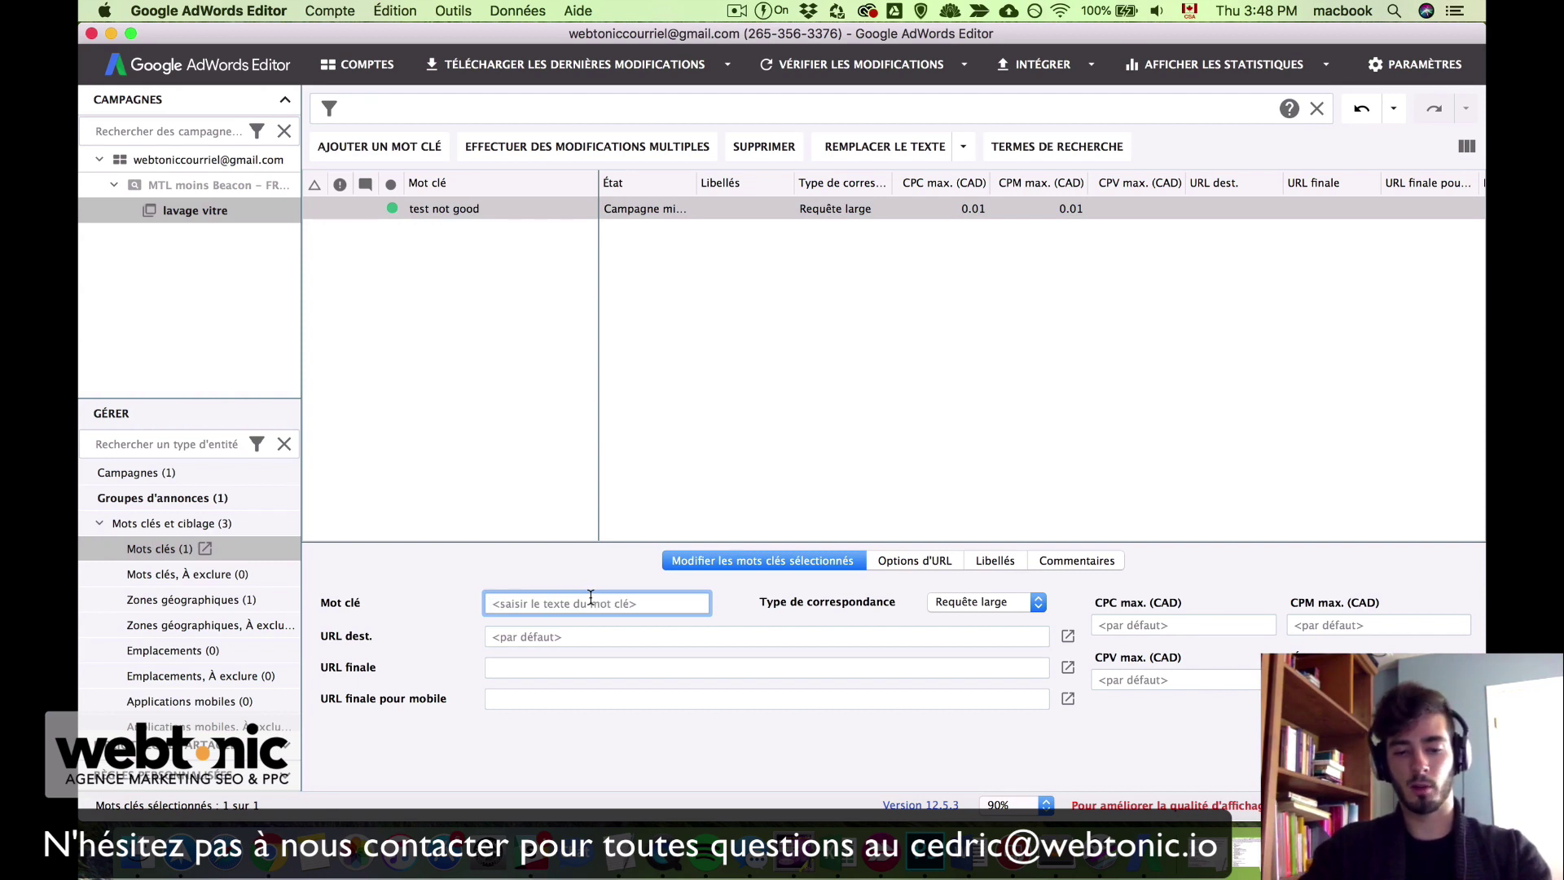
{"action": "key", "text": "super+v"}
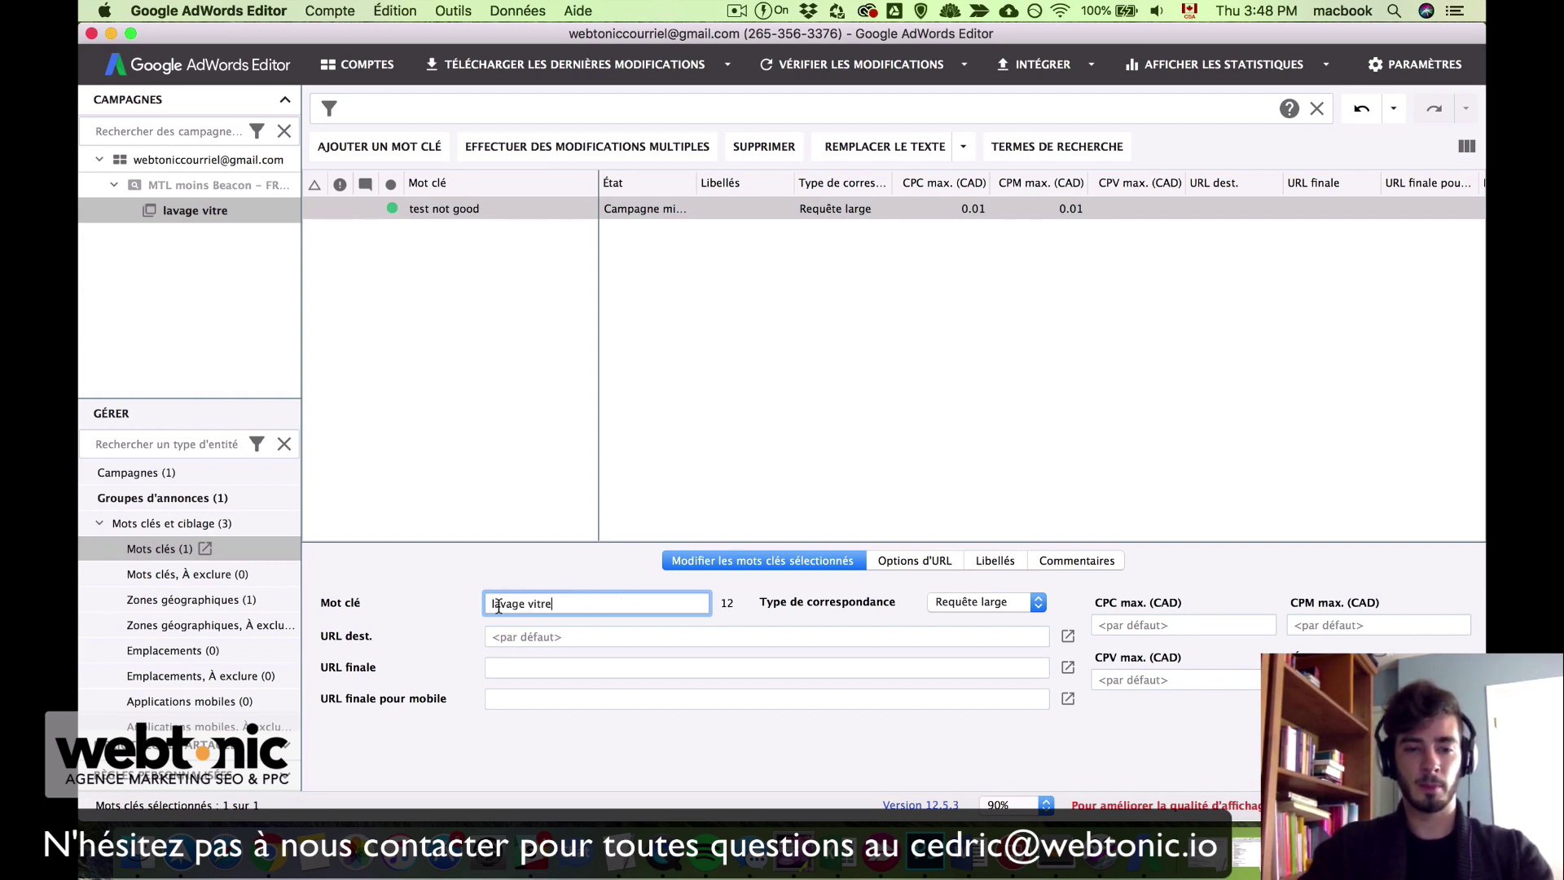
{"action": "left_click", "coordinate": [987, 603]}
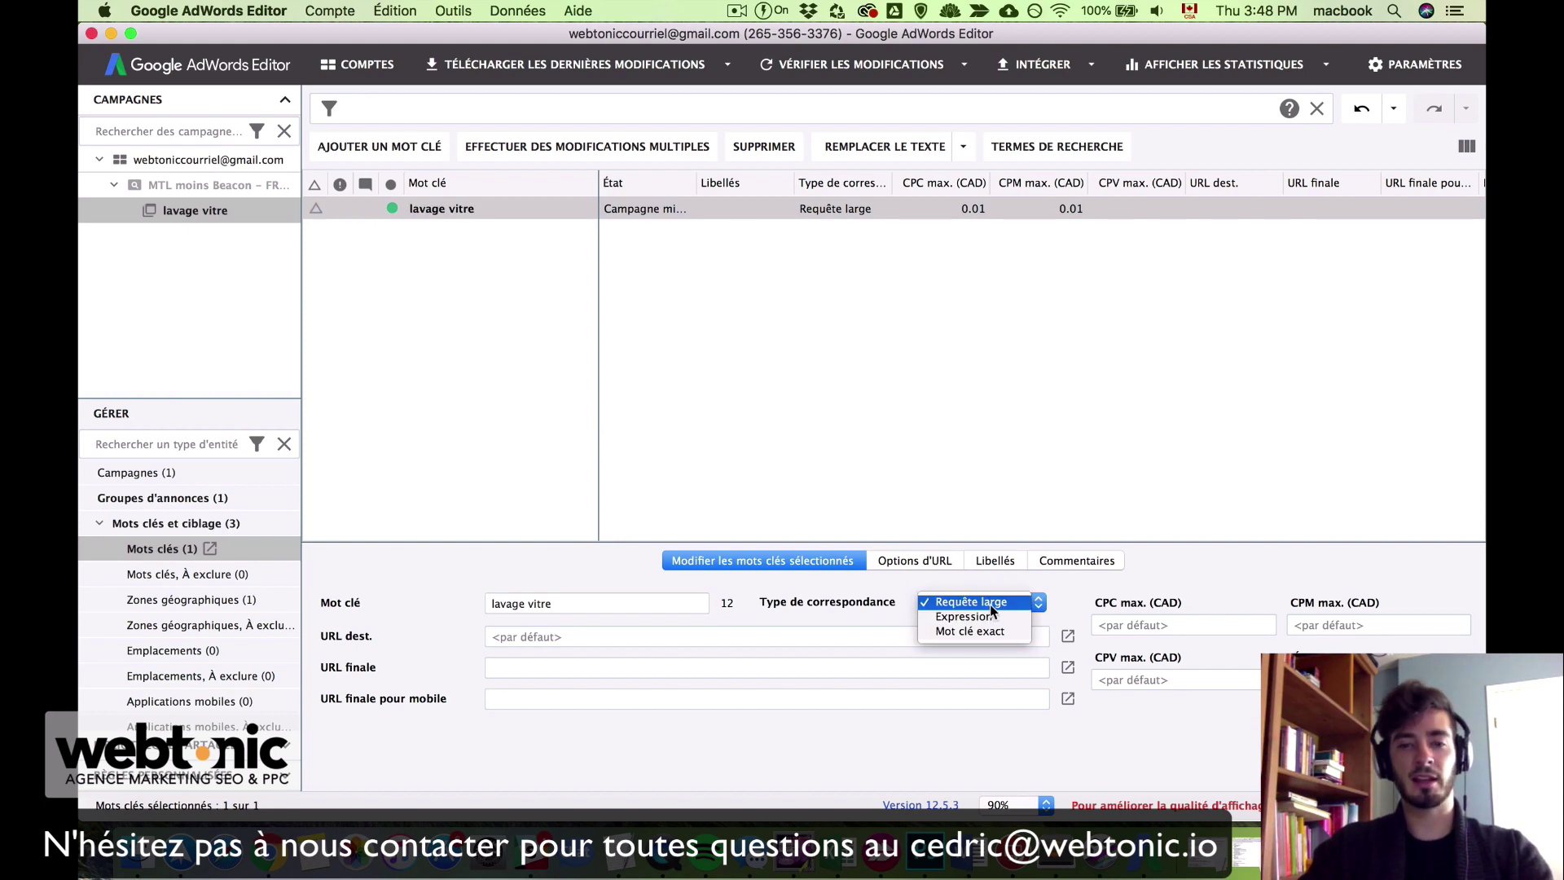
{"action": "left_click", "coordinate": [990, 604]}
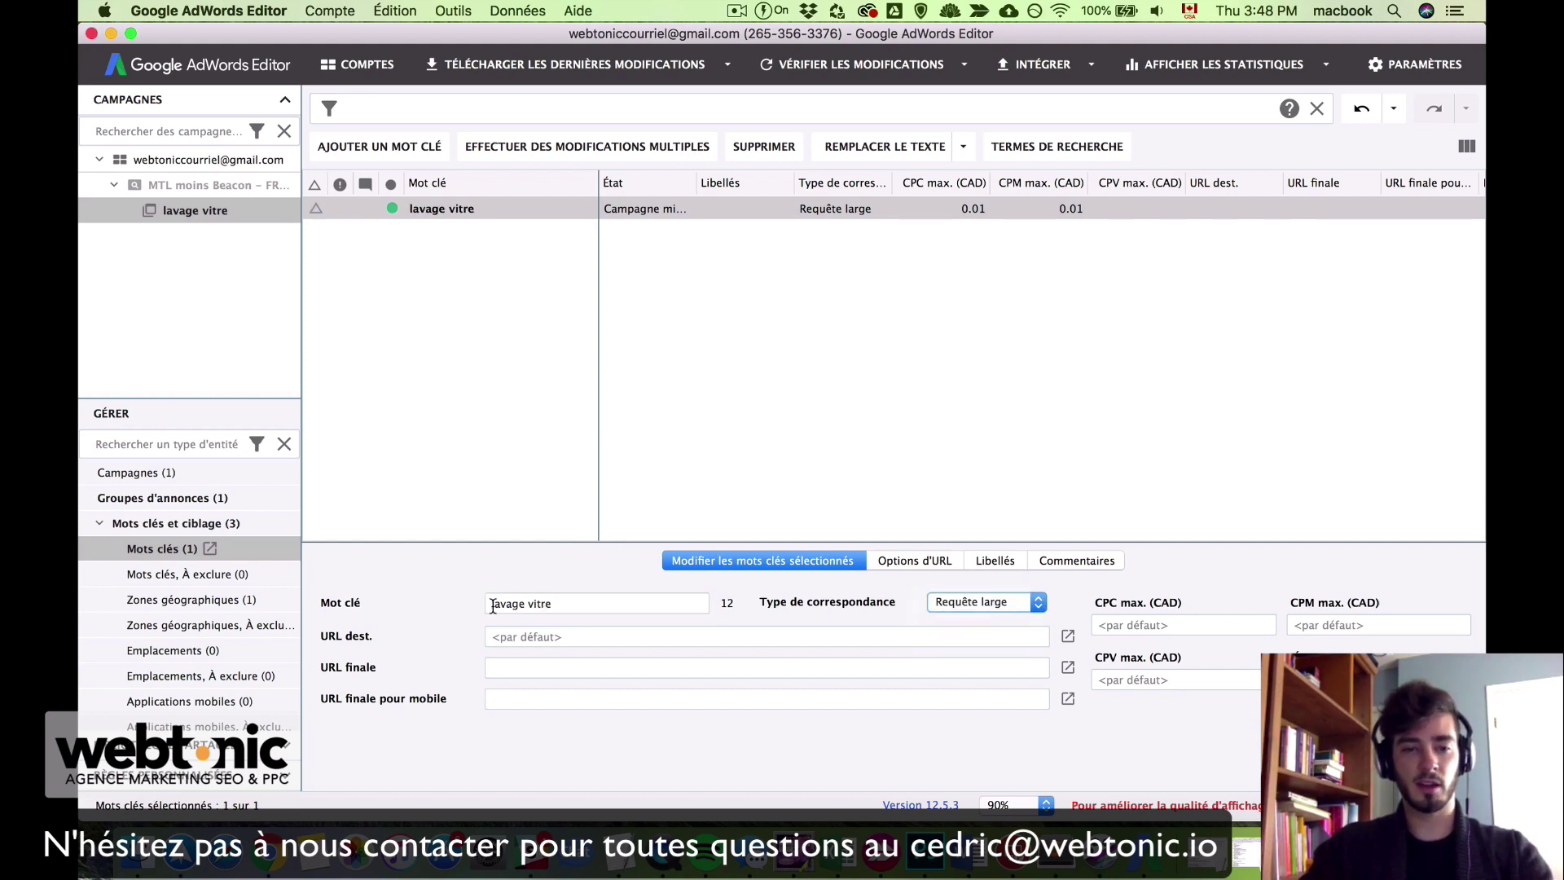
{"action": "left_click", "coordinate": [493, 606]}
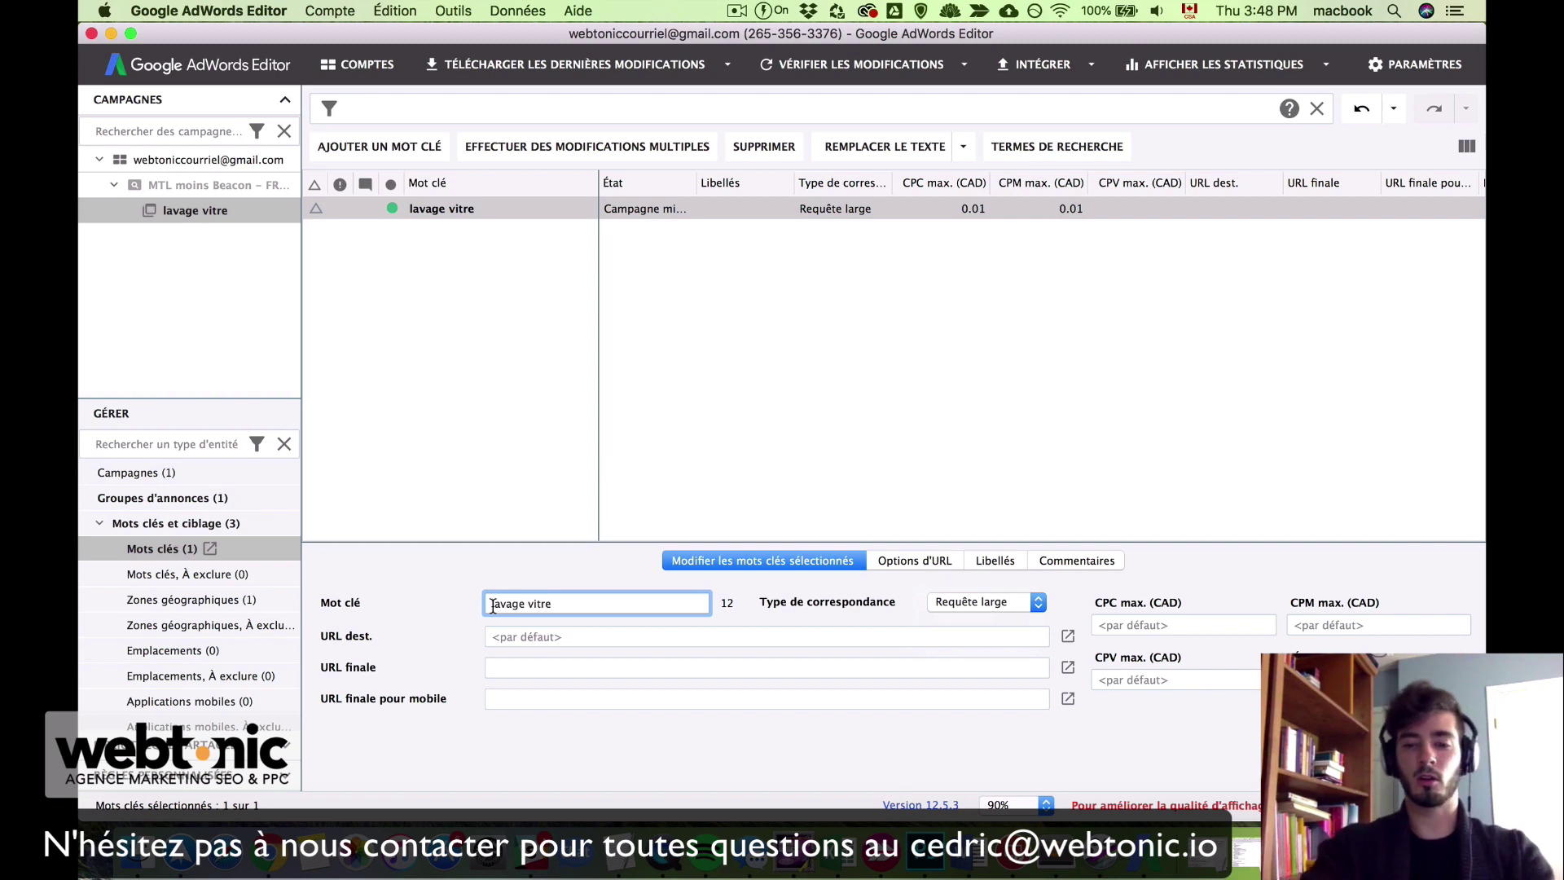
{"action": "type", "text": "+"}
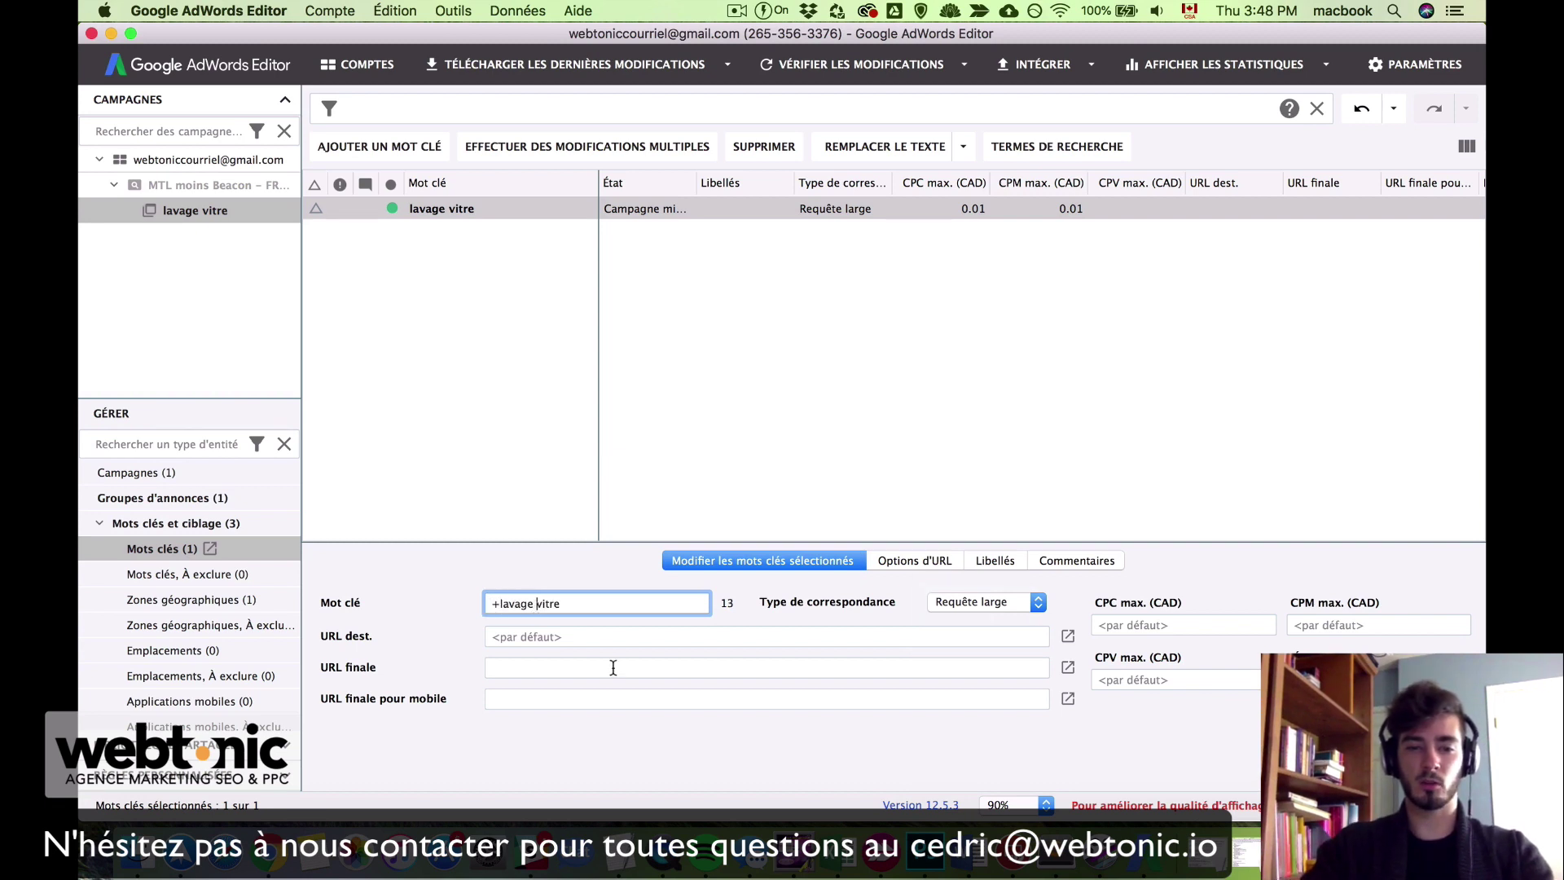
{"action": "type", "text": "+"}
{"action": "left_click", "coordinate": [484, 440]}
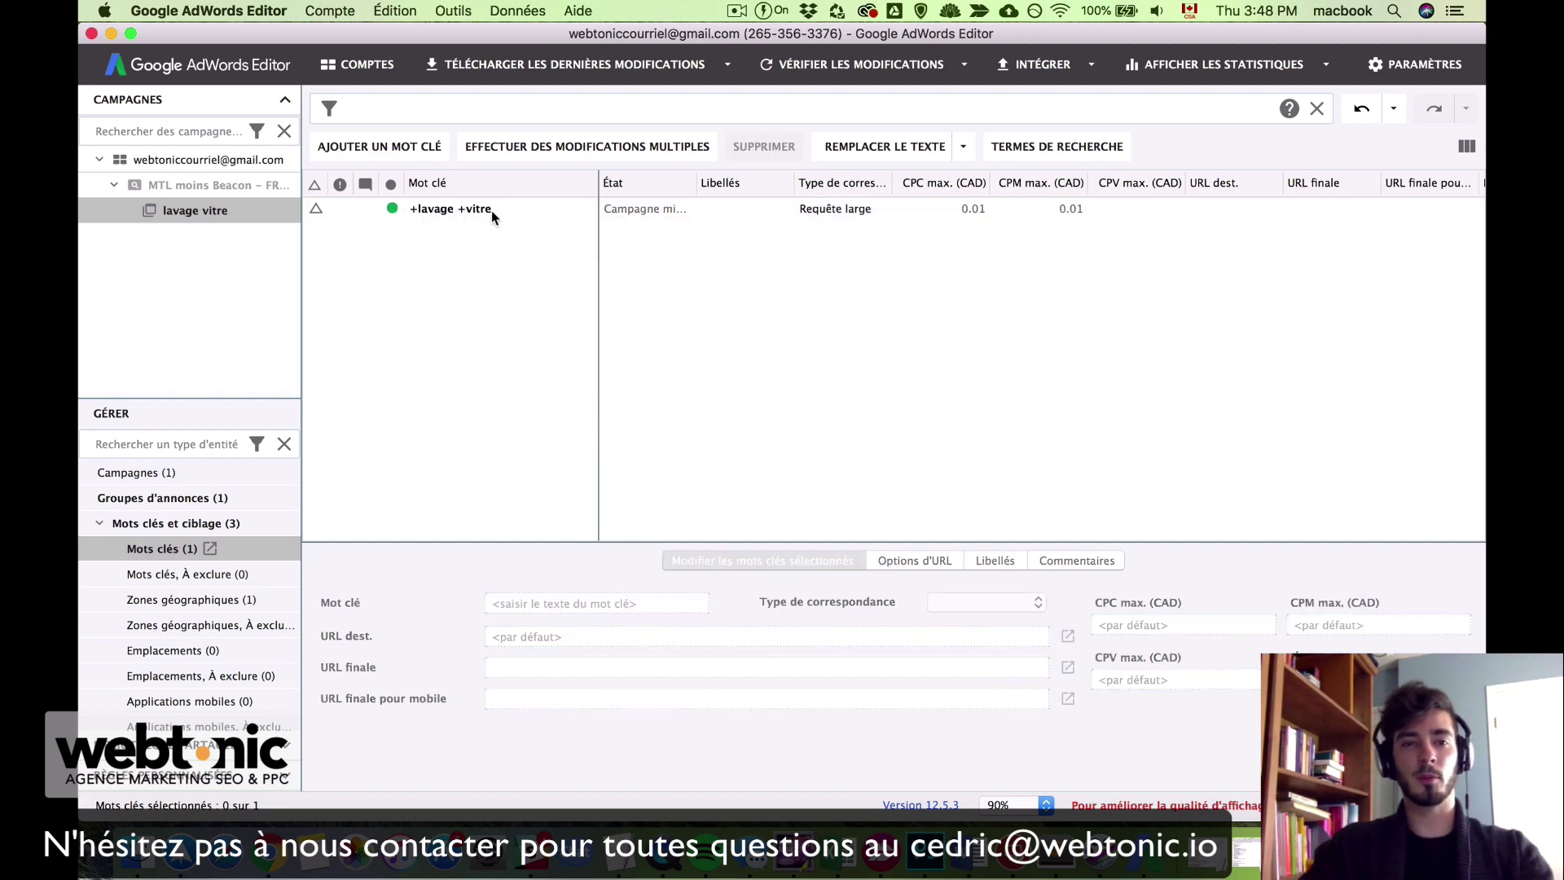
{"action": "mouse_move", "coordinate": [492, 211]}
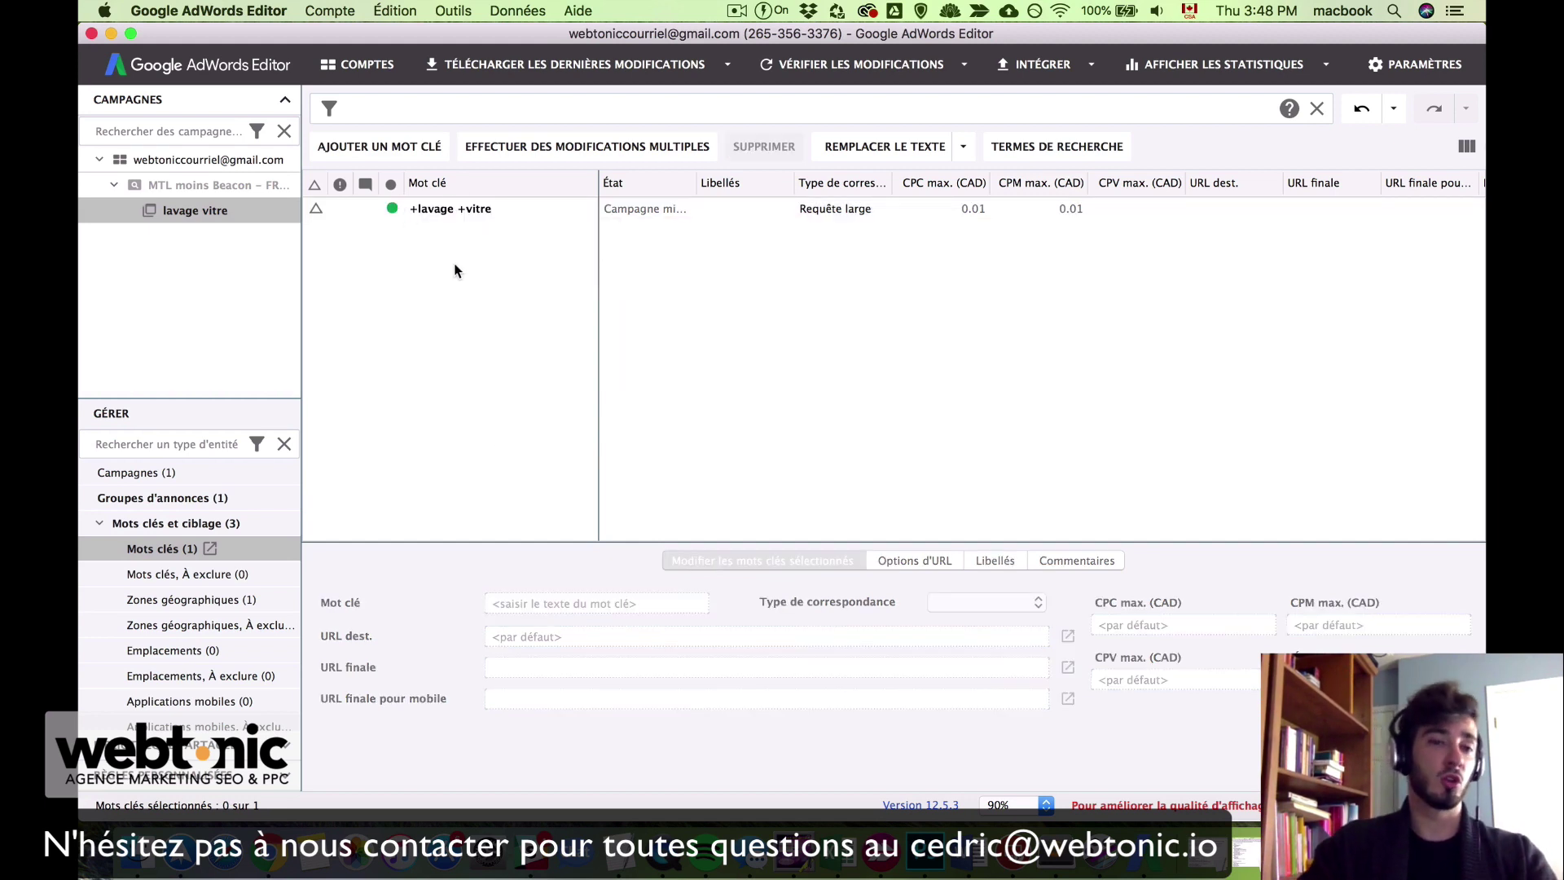
Step: Add the keyword 'lavage vitre' with Expression (phrase) match type
{"action": "left_click", "coordinate": [397, 151]}
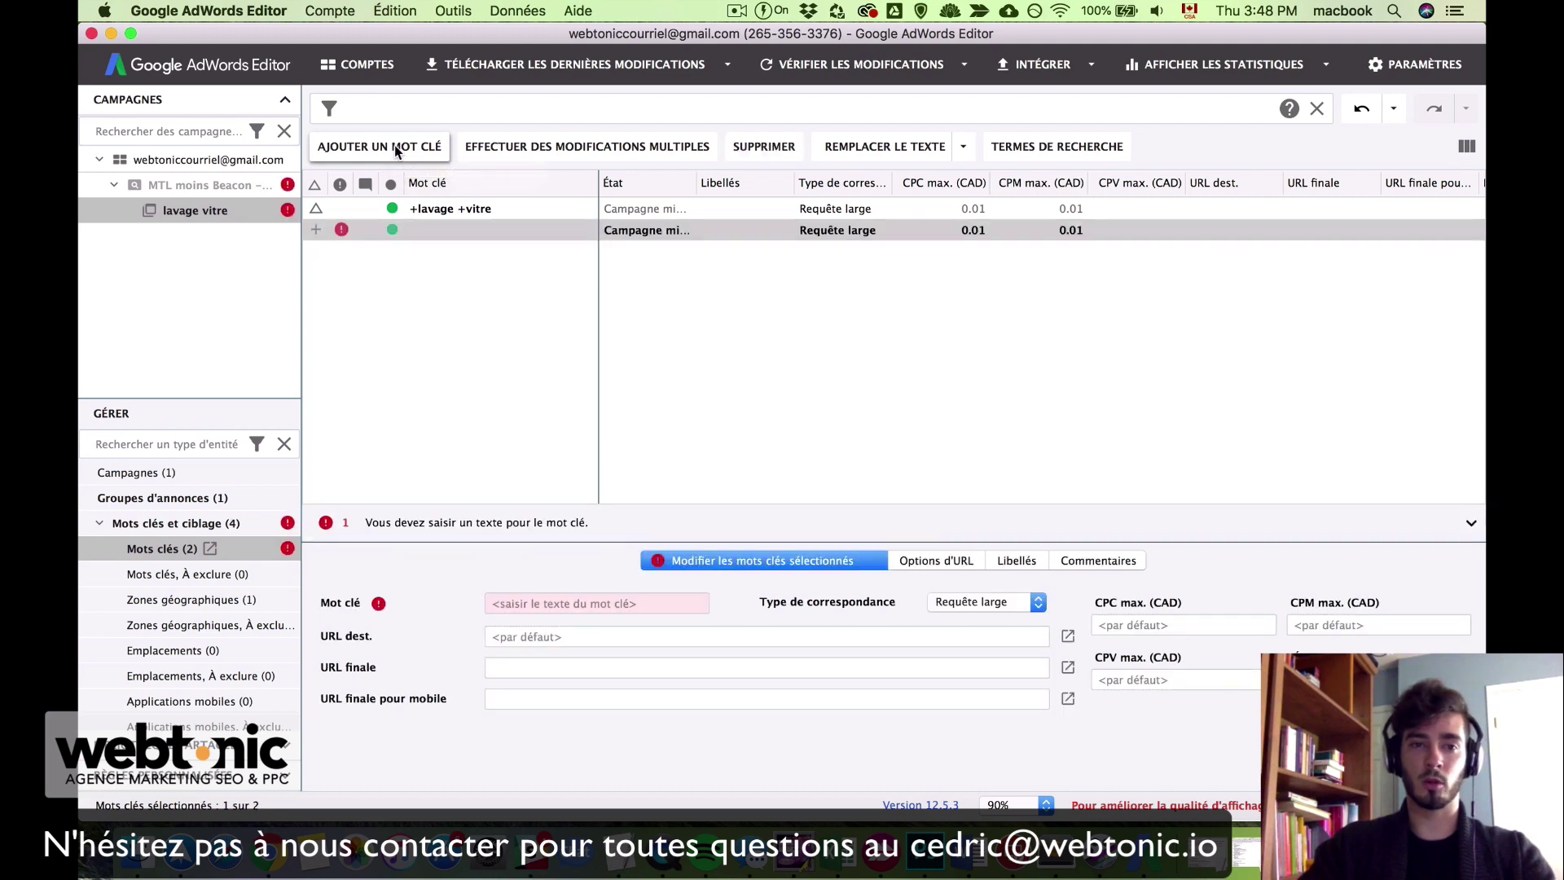
{"action": "left_click", "coordinate": [623, 607]}
{"action": "type", "text": "lavage vitre"}
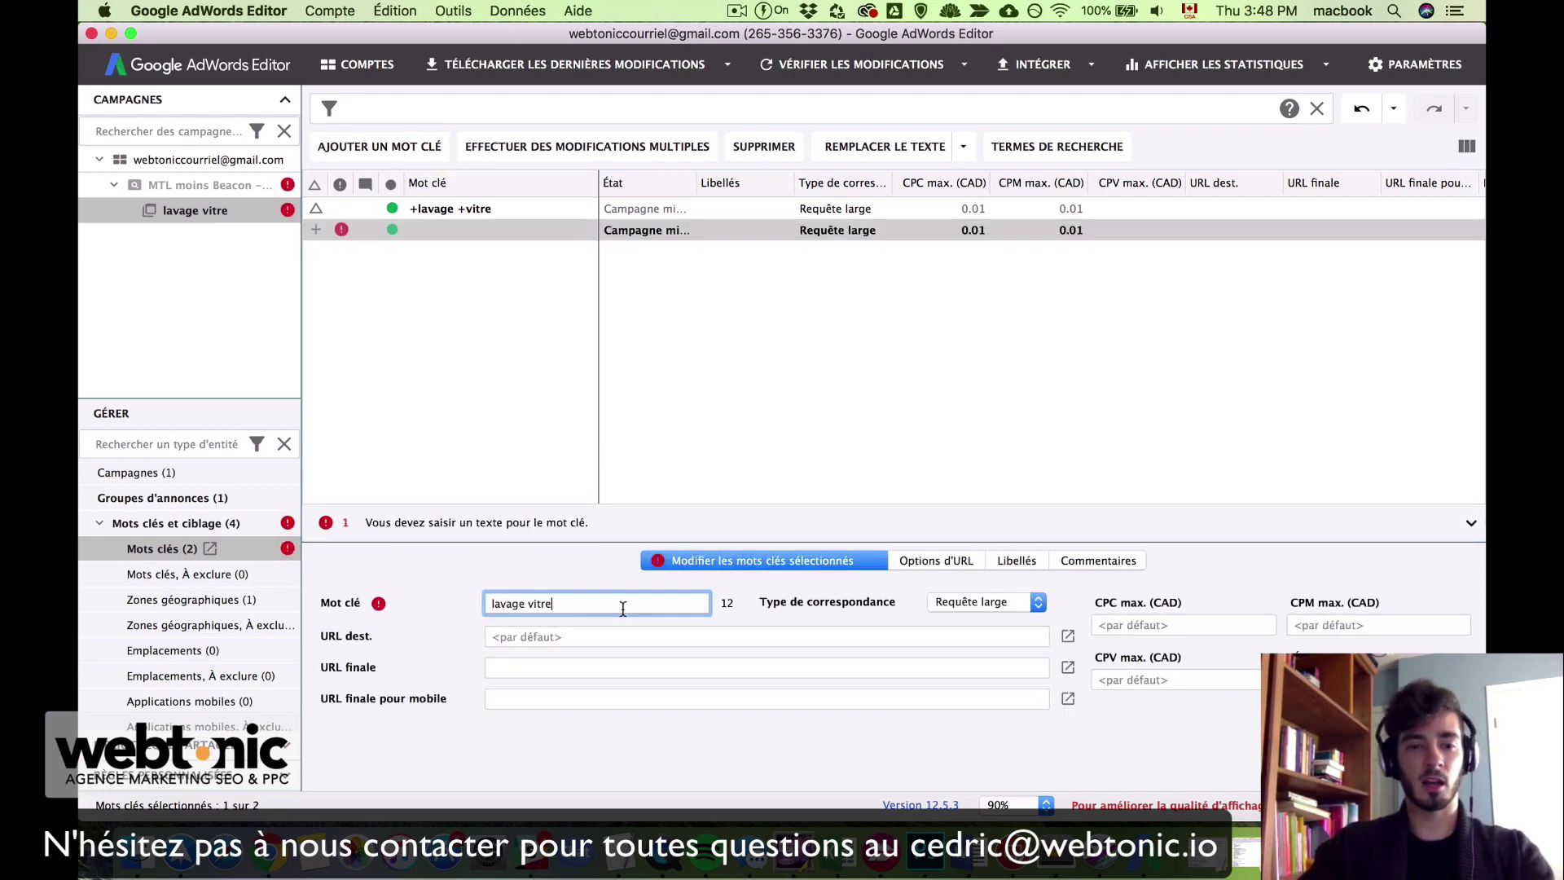
{"action": "left_click", "coordinate": [1012, 611]}
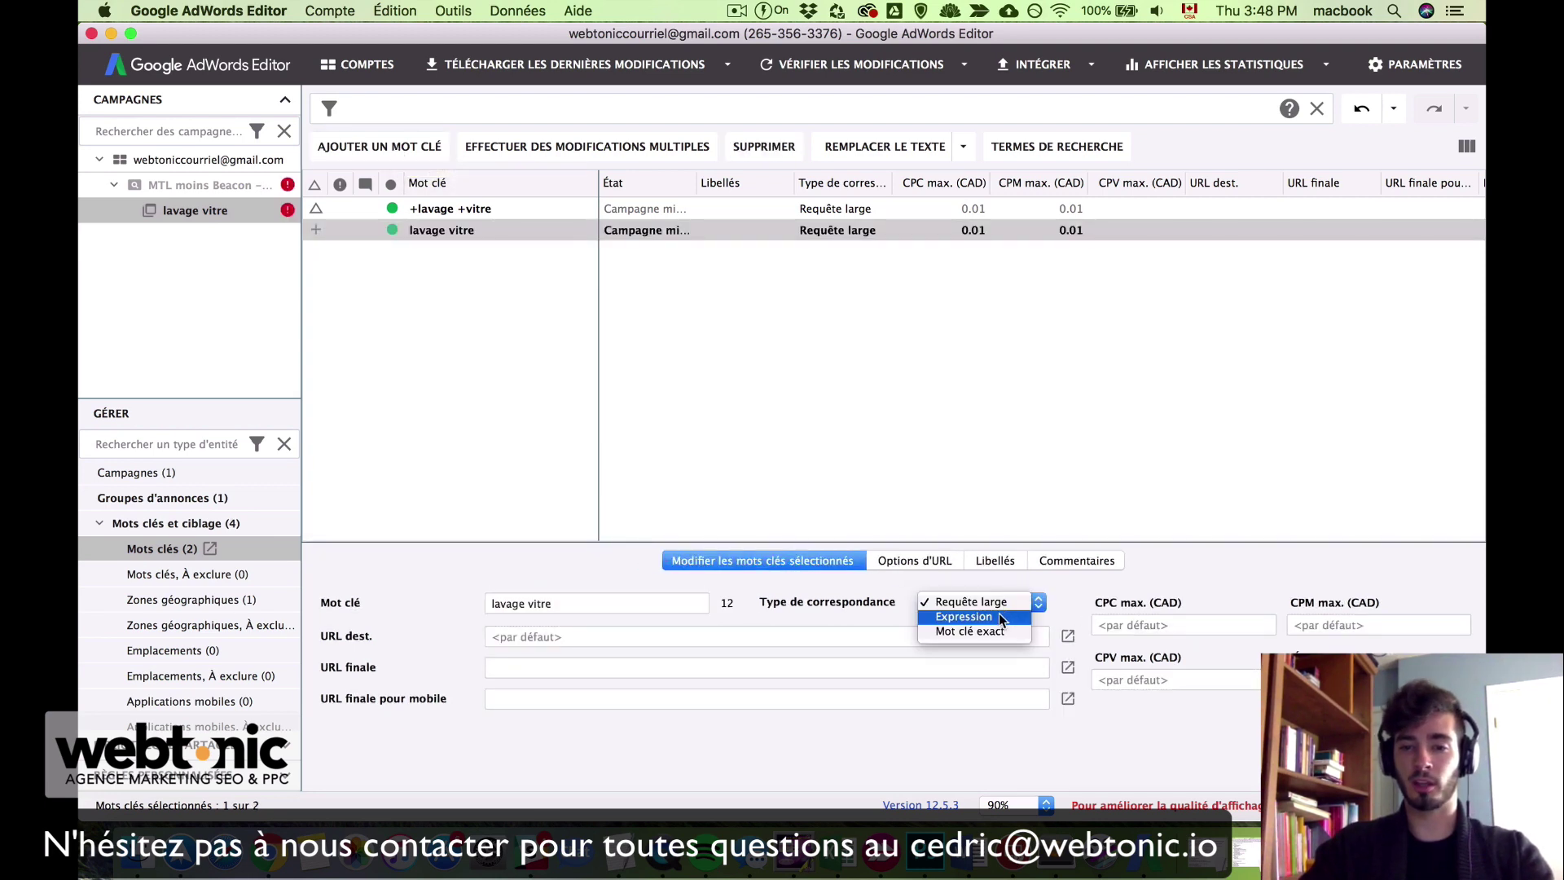
{"action": "left_click", "coordinate": [969, 618]}
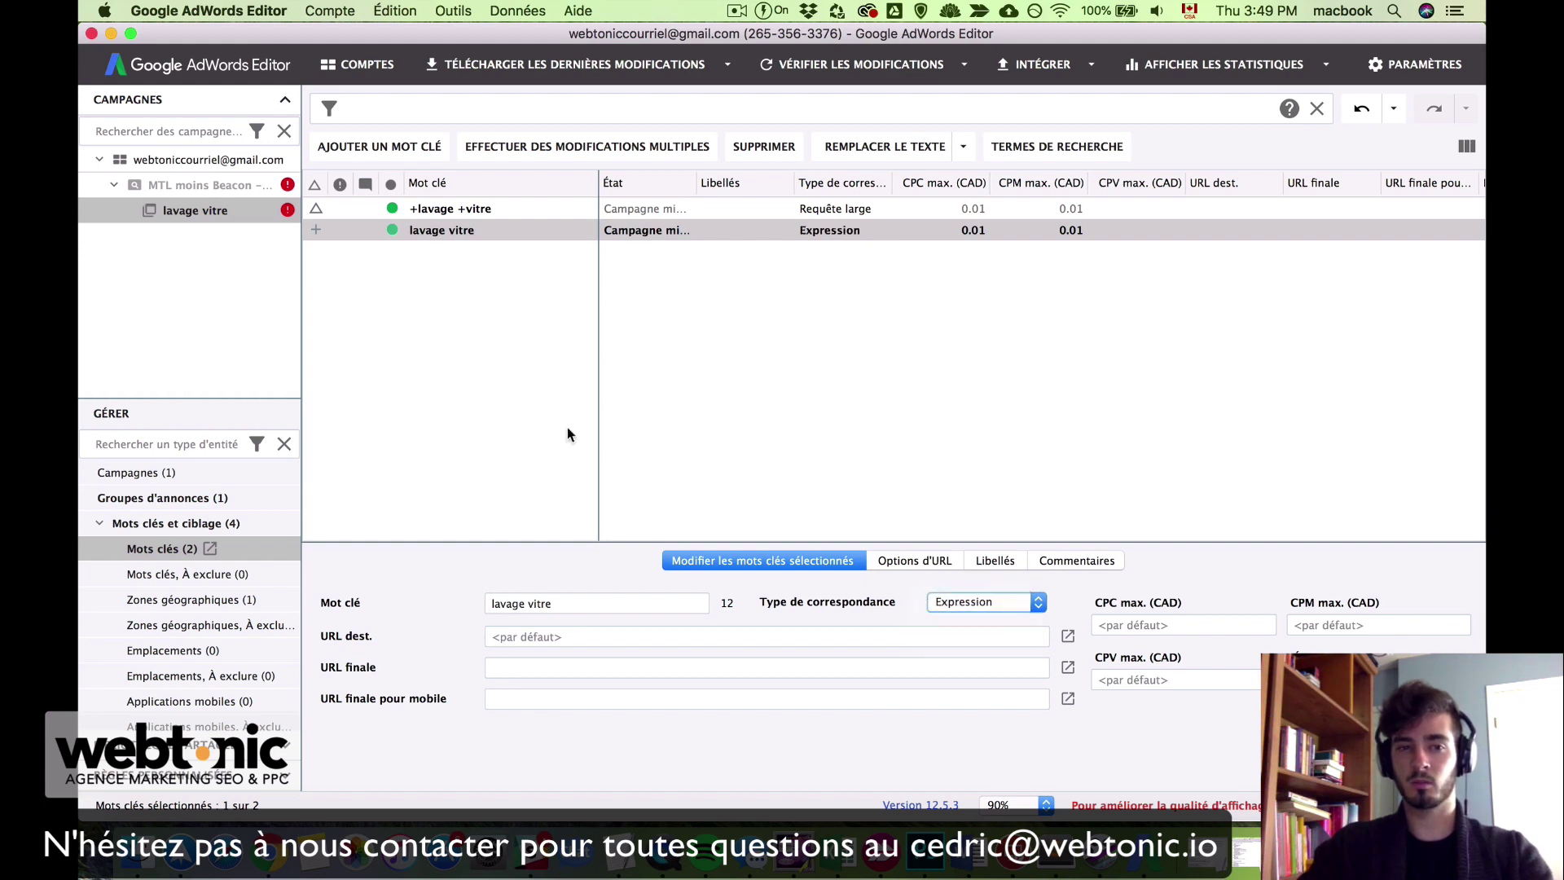
{"action": "left_click", "coordinate": [567, 426]}
Step: Add another 'lavage vitre' keyword with the Mot clé exact match type
{"action": "left_click", "coordinate": [359, 150]}
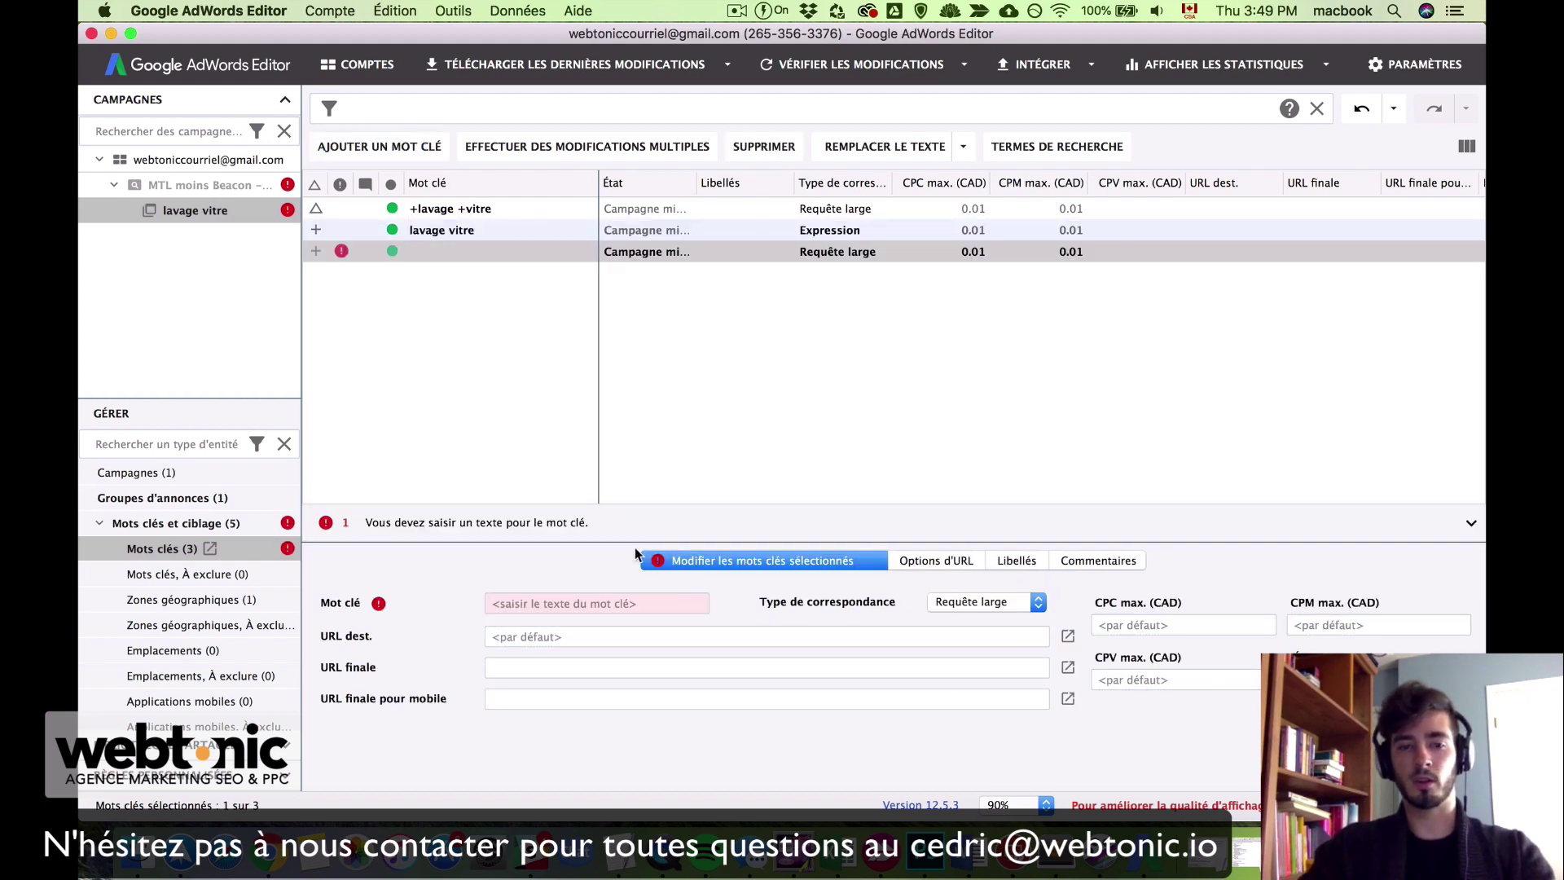
{"action": "left_click", "coordinate": [627, 603]}
{"action": "type", "text": "lavage vitre"}
{"action": "left_click", "coordinate": [1024, 608]}
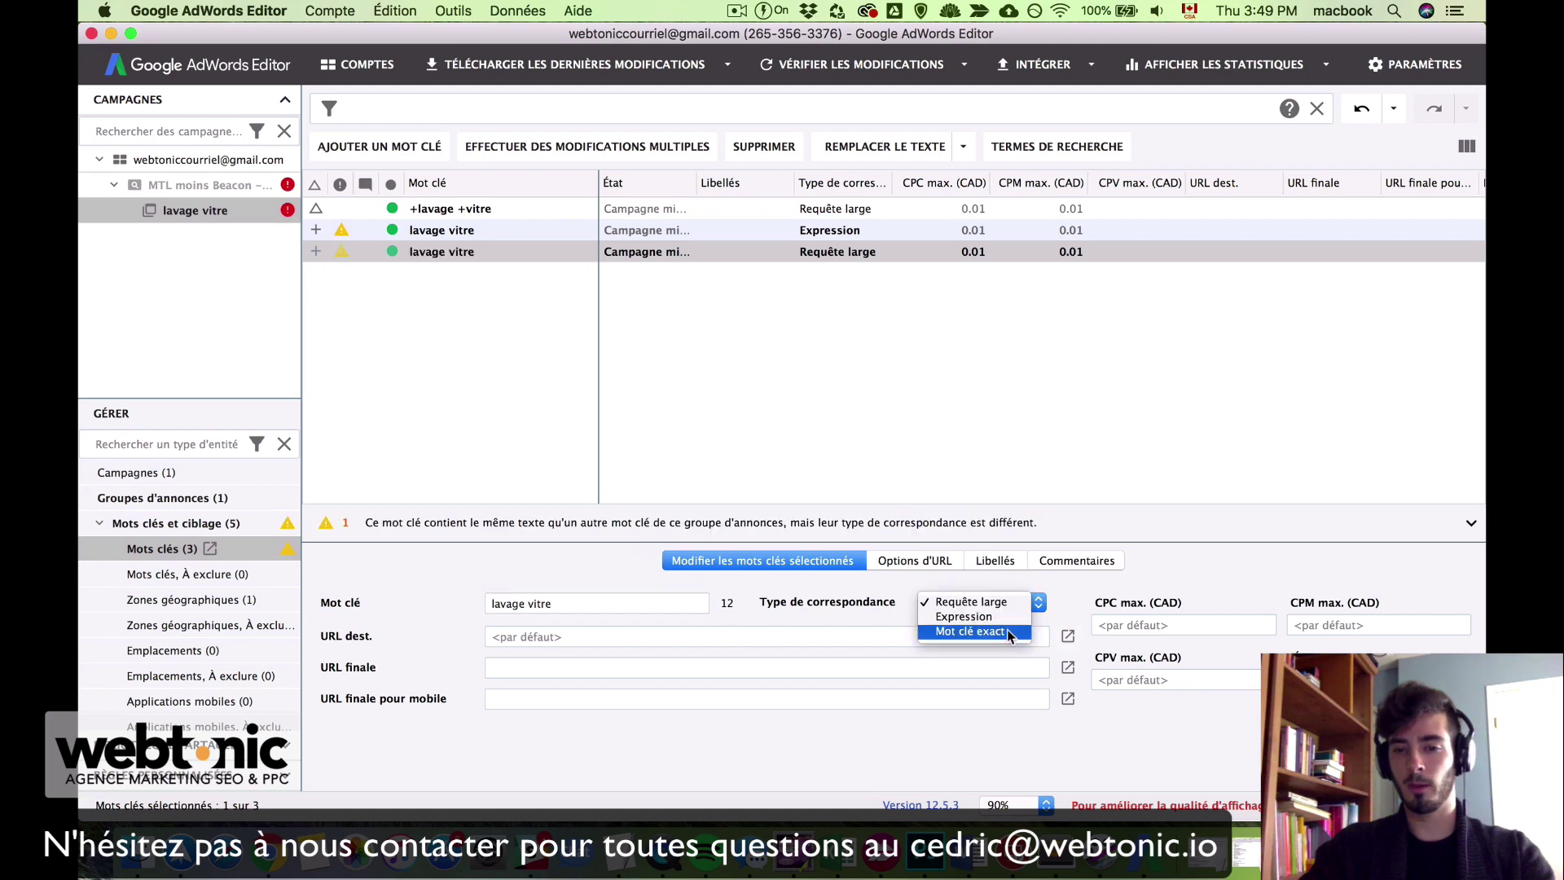
{"action": "left_click", "coordinate": [975, 634]}
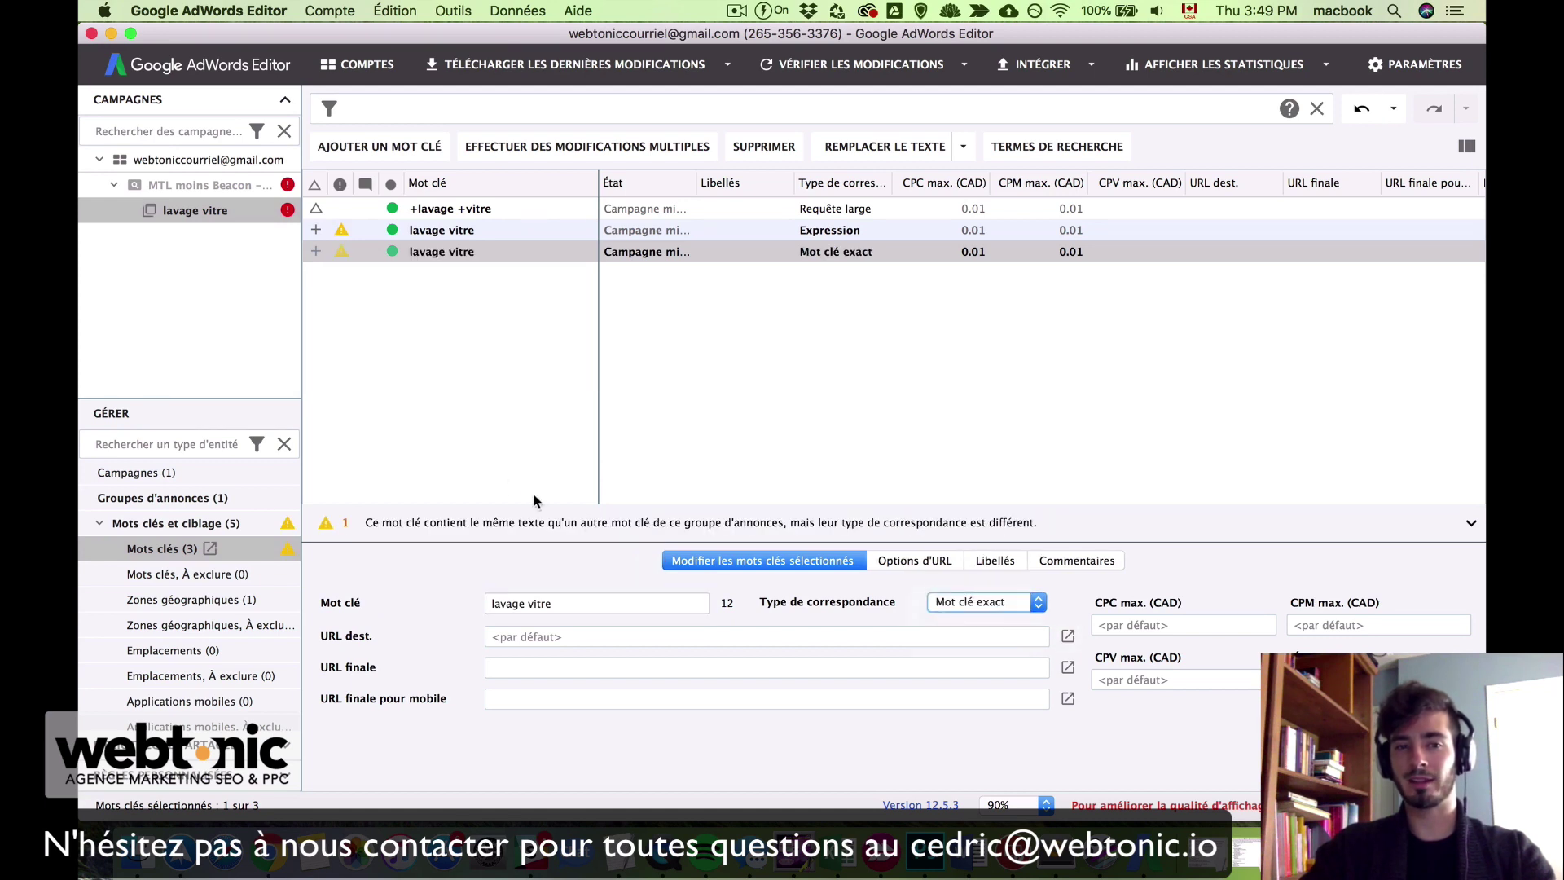
{"action": "left_click", "coordinate": [474, 438]}
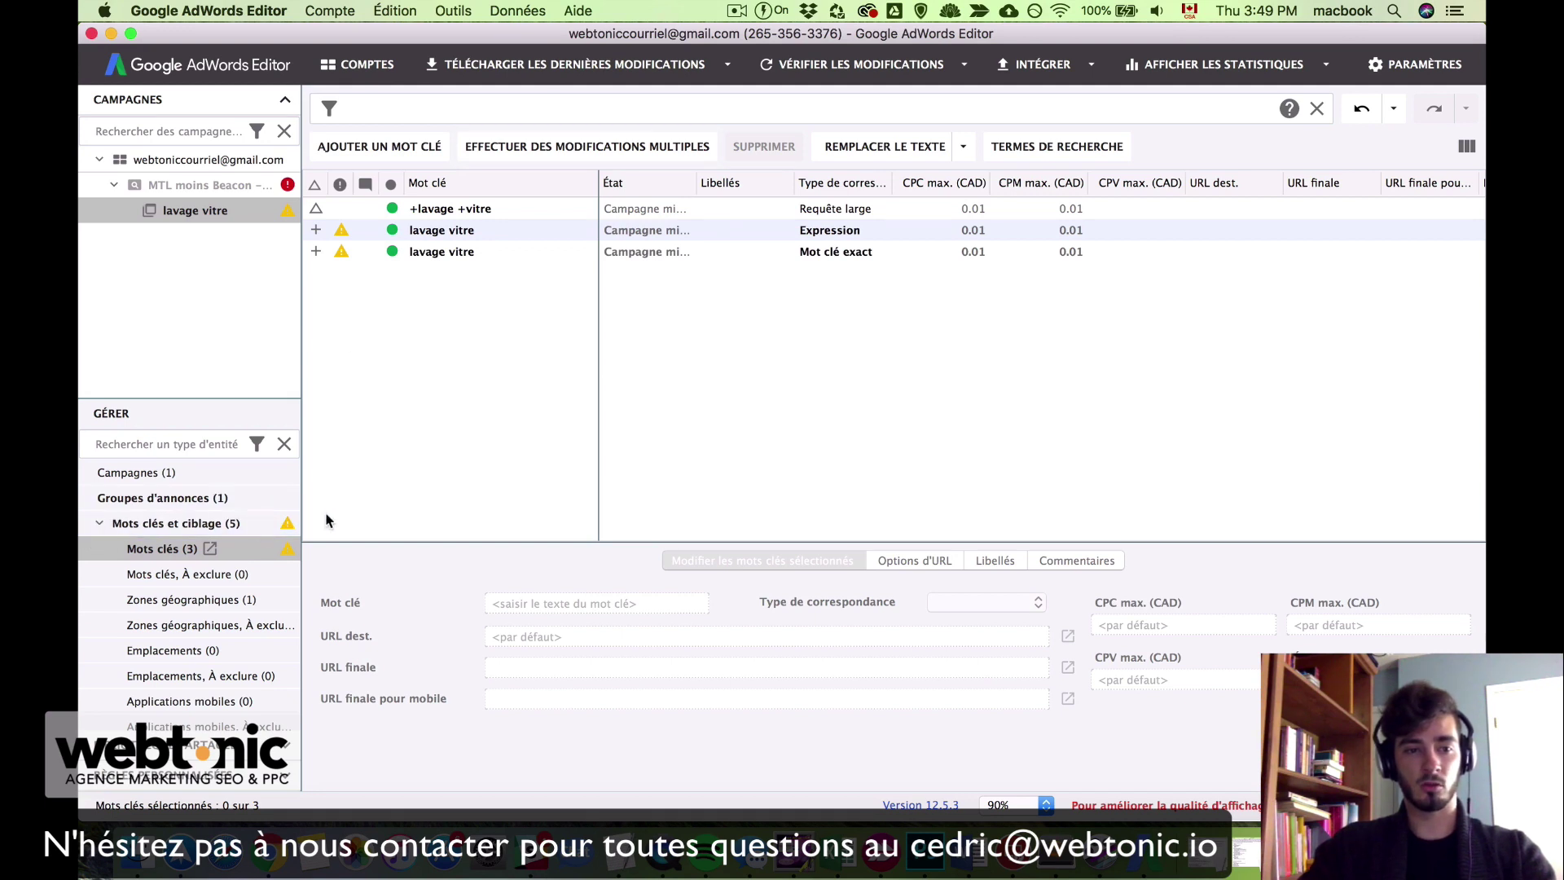
Step: Switch the ad group view from keywords to Annonces textuelles grand format
{"action": "left_click", "coordinate": [99, 525]}
{"action": "left_click", "coordinate": [98, 550]}
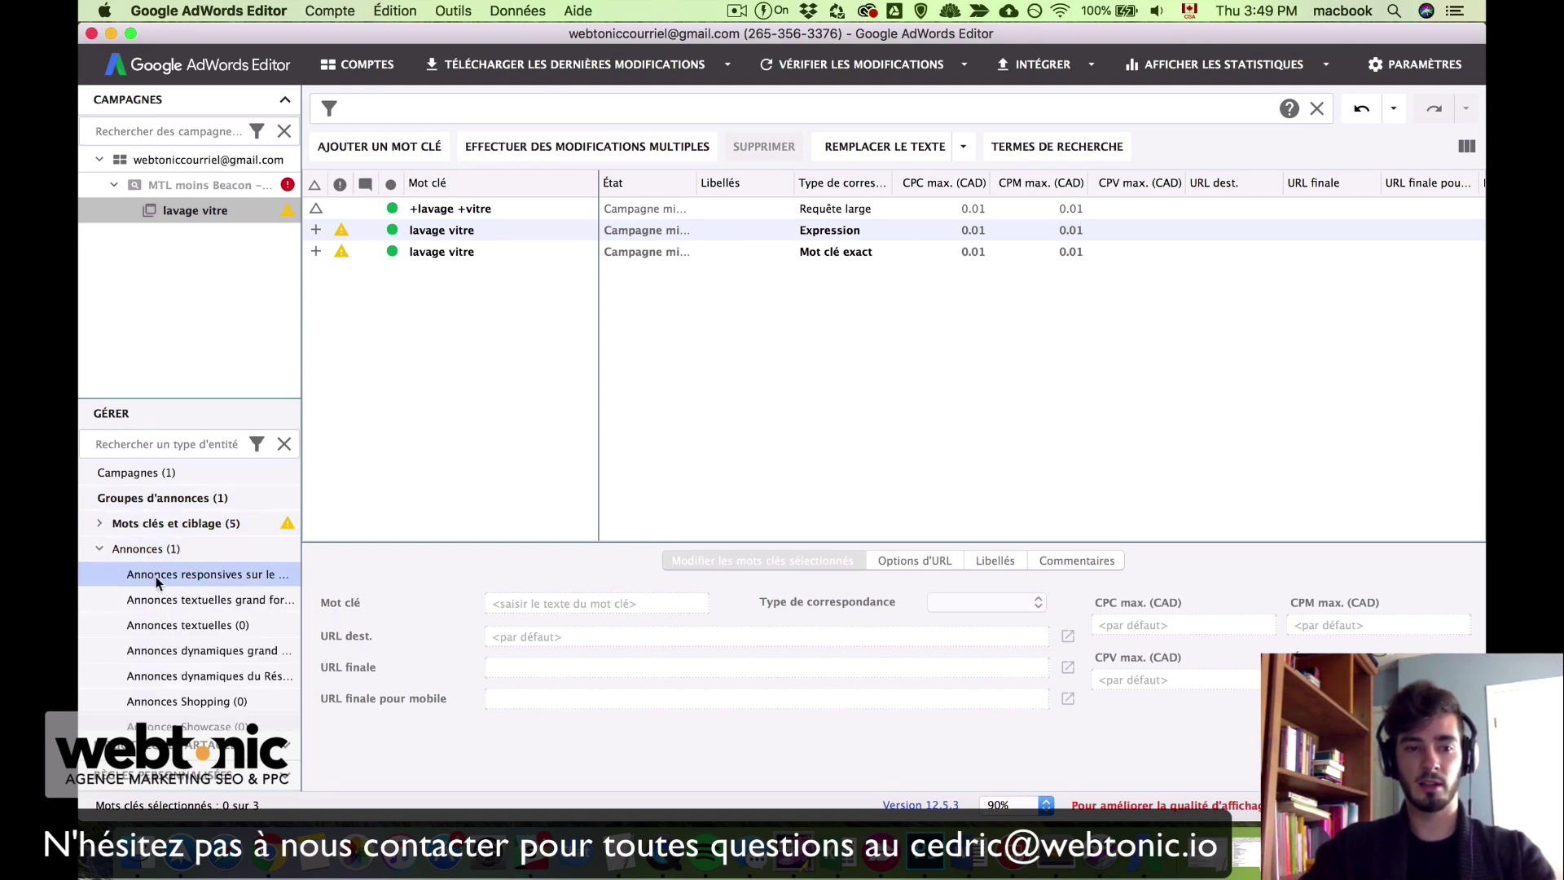
{"action": "left_click", "coordinate": [159, 602]}
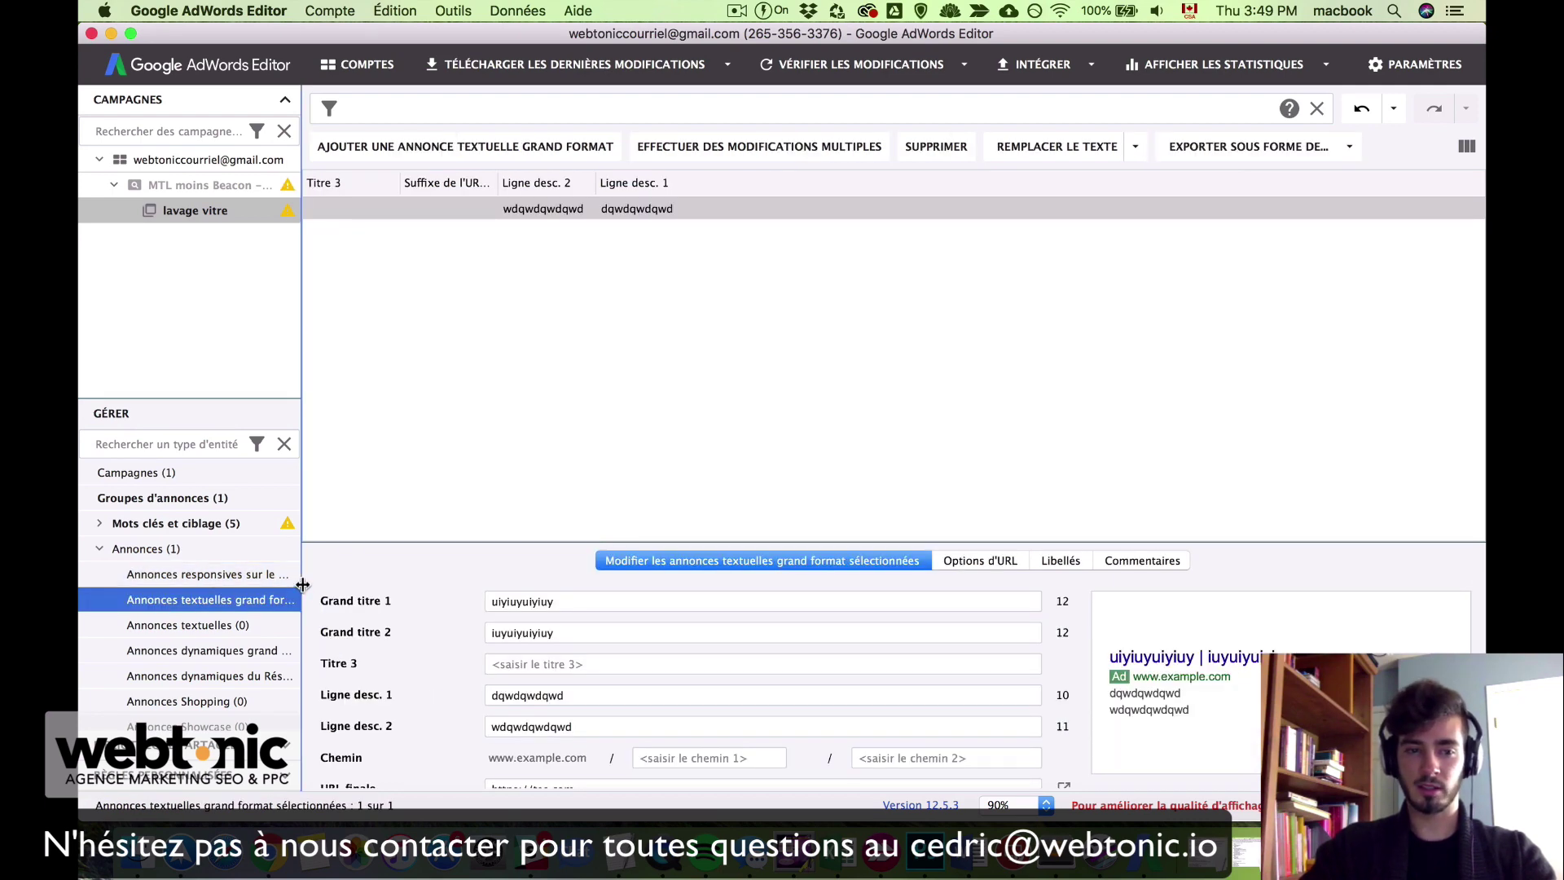
{"action": "left_click_drag", "start_coordinate": [302, 584], "coordinate": [386, 585]}
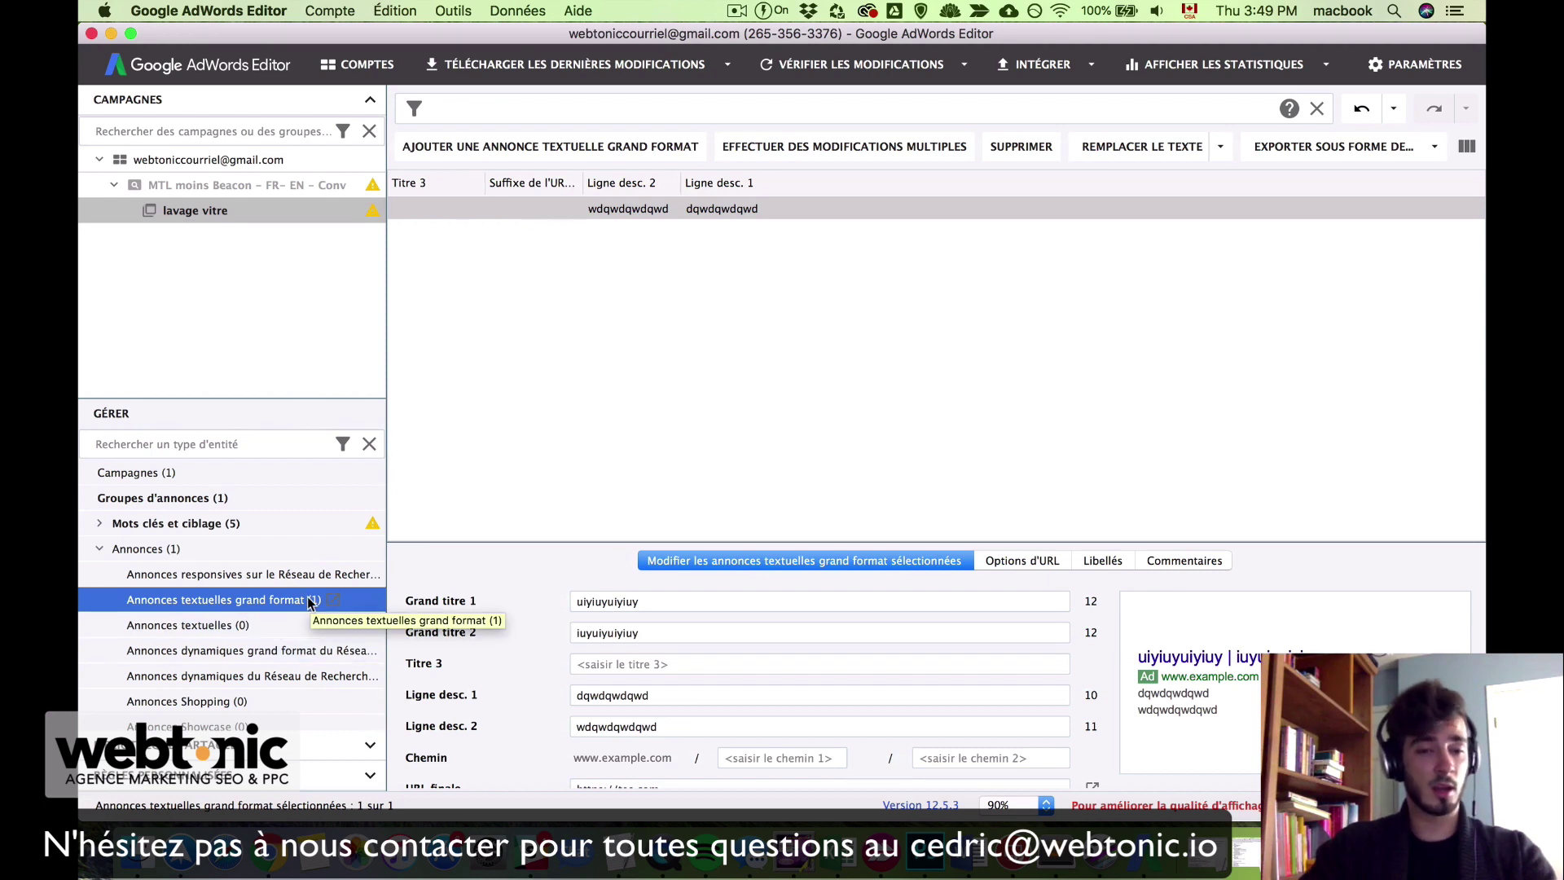
{"action": "left_click_drag", "start_coordinate": [387, 490], "coordinate": [268, 491]}
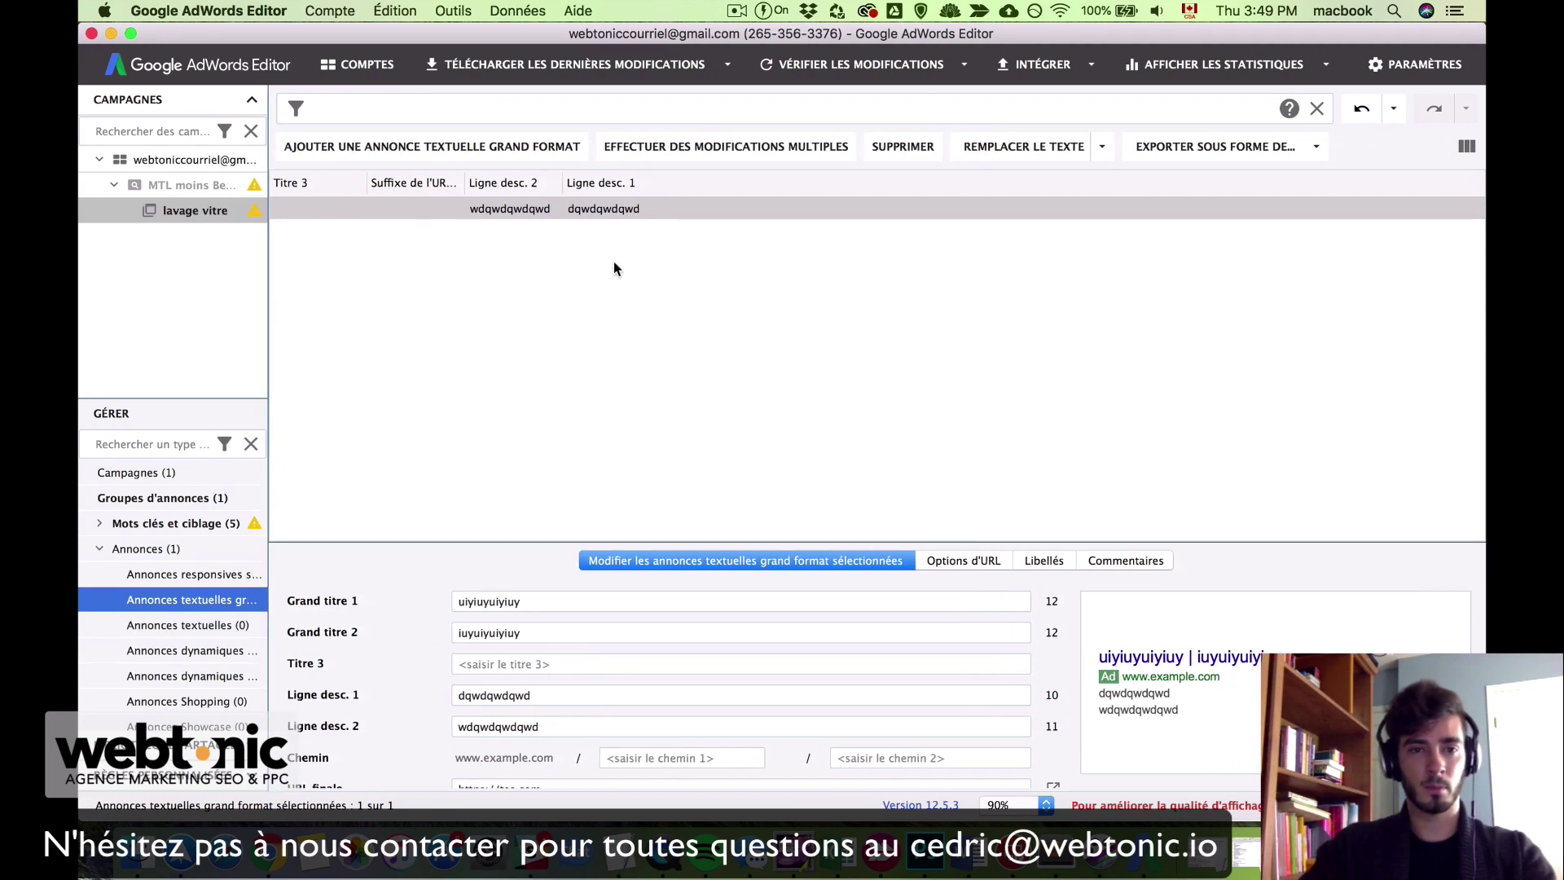
Step: Select the existing expanded text ad to show its headlines and description lines
{"action": "double_click", "coordinate": [516, 208]}
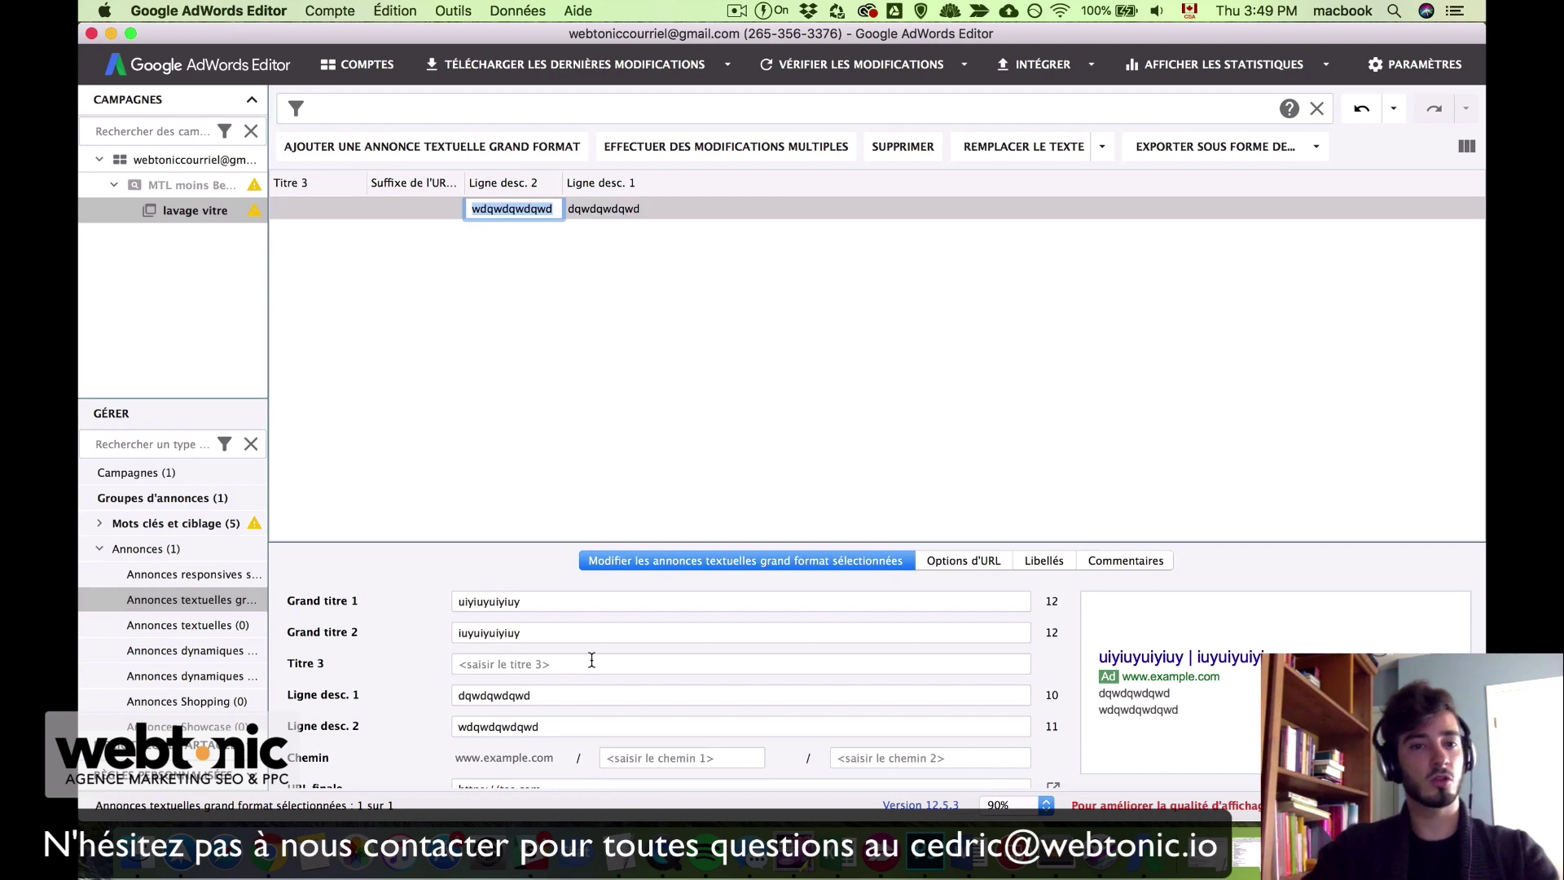
{"action": "left_click", "coordinate": [584, 486]}
{"action": "left_click", "coordinate": [580, 218]}
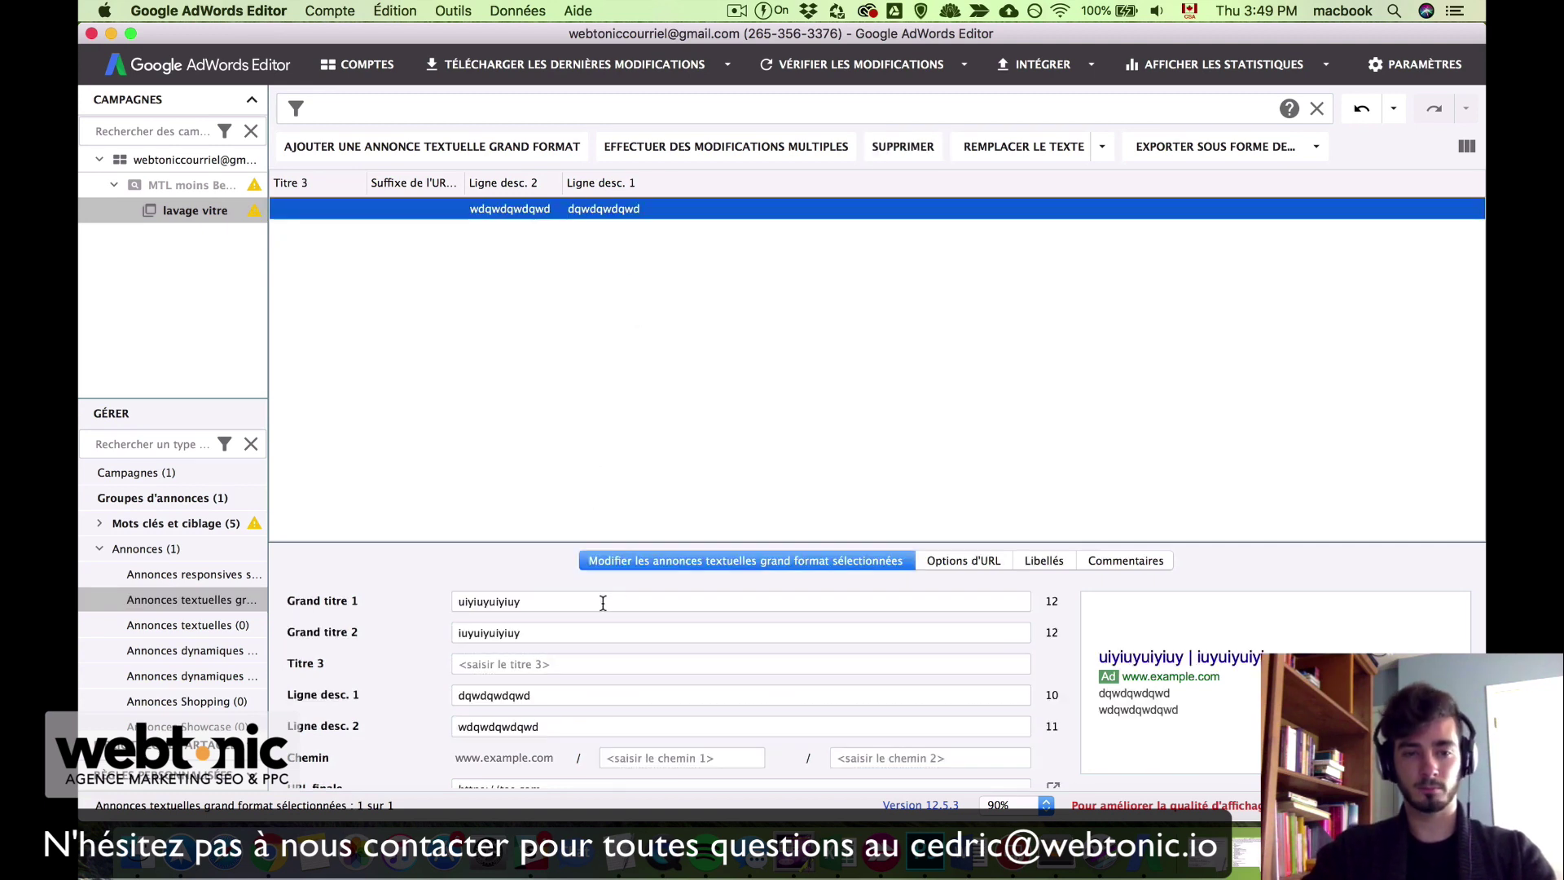
{"action": "scroll", "coordinate": [497, 605], "scroll_direction": "down", "scroll_amount": 1}
{"action": "scroll", "coordinate": [497, 605], "scroll_direction": "up", "scroll_amount": 1}
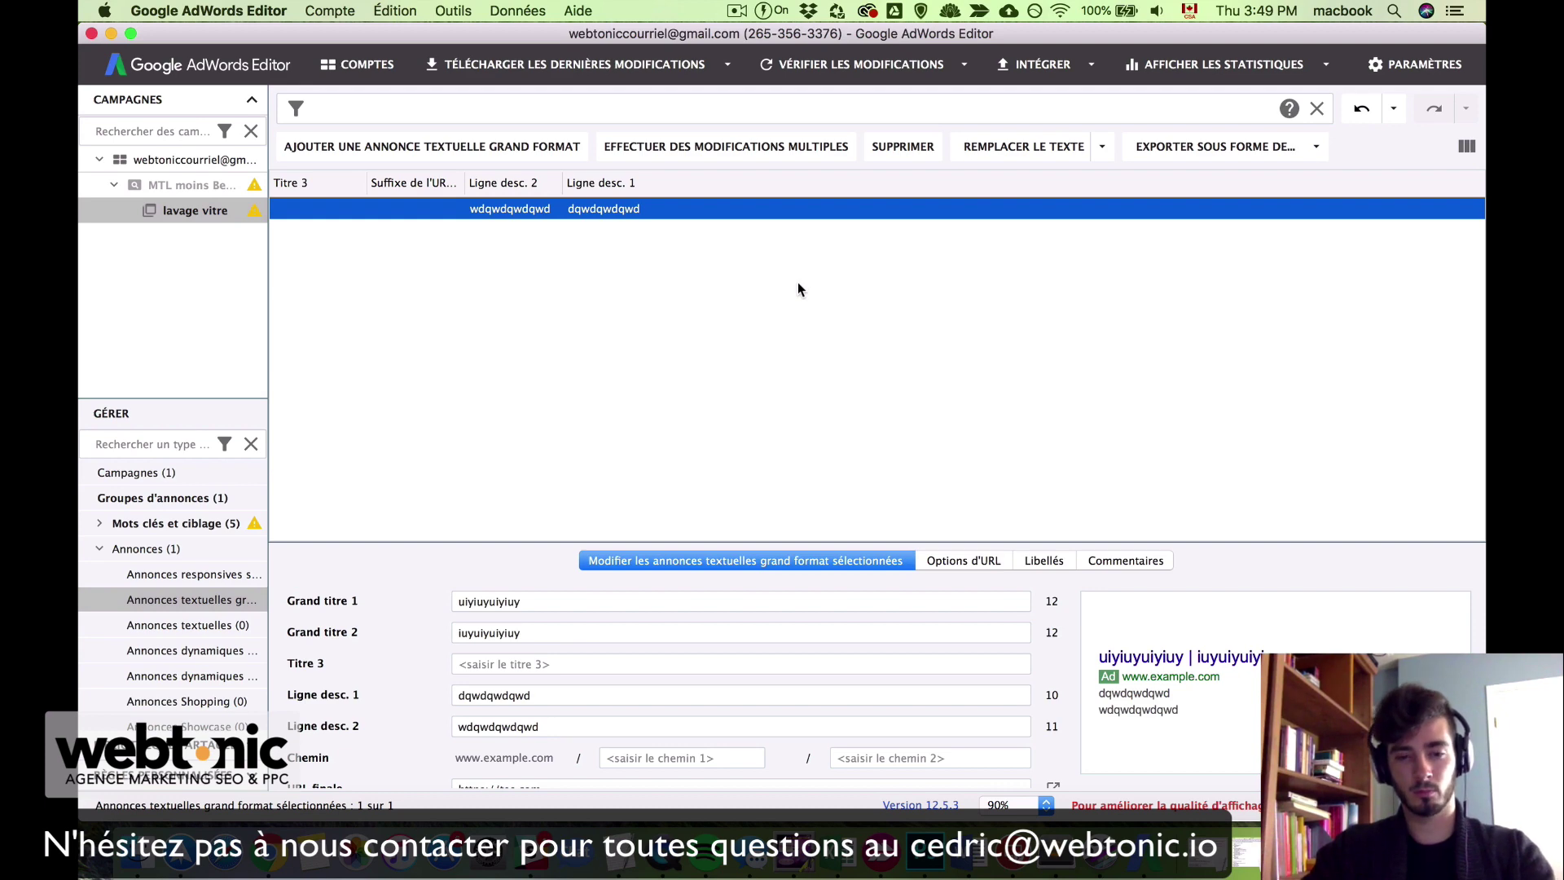
{"action": "key", "text": "super+Tab"}
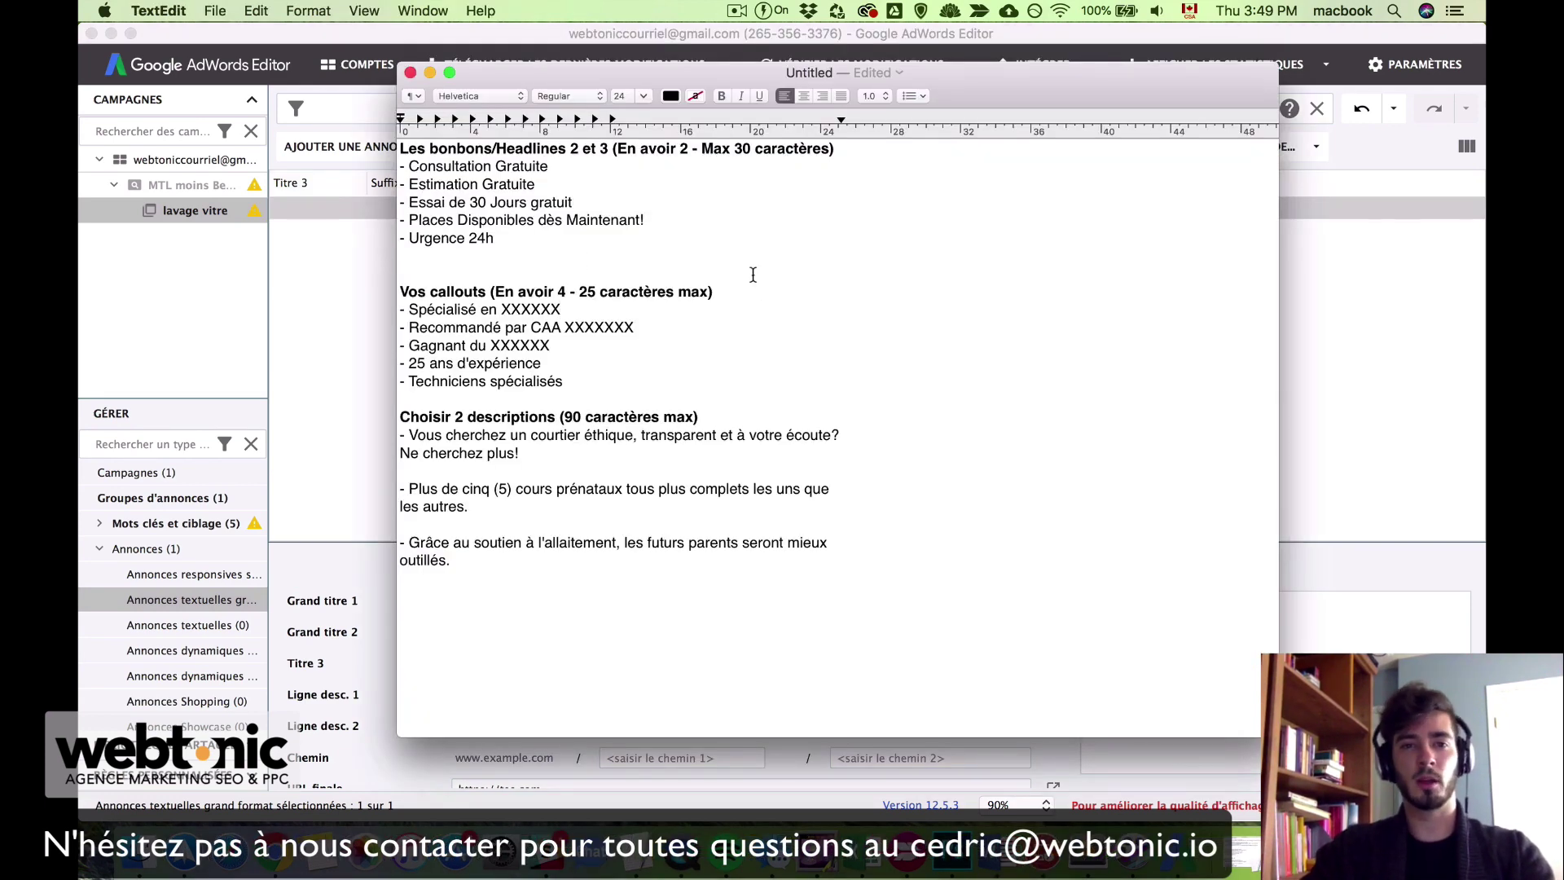
Step: Replace the ad's first headline with 'Lavage de Vitres', then bring the headline notes back up
{"action": "left_click_drag", "start_coordinate": [467, 77], "coordinate": [651, 87]}
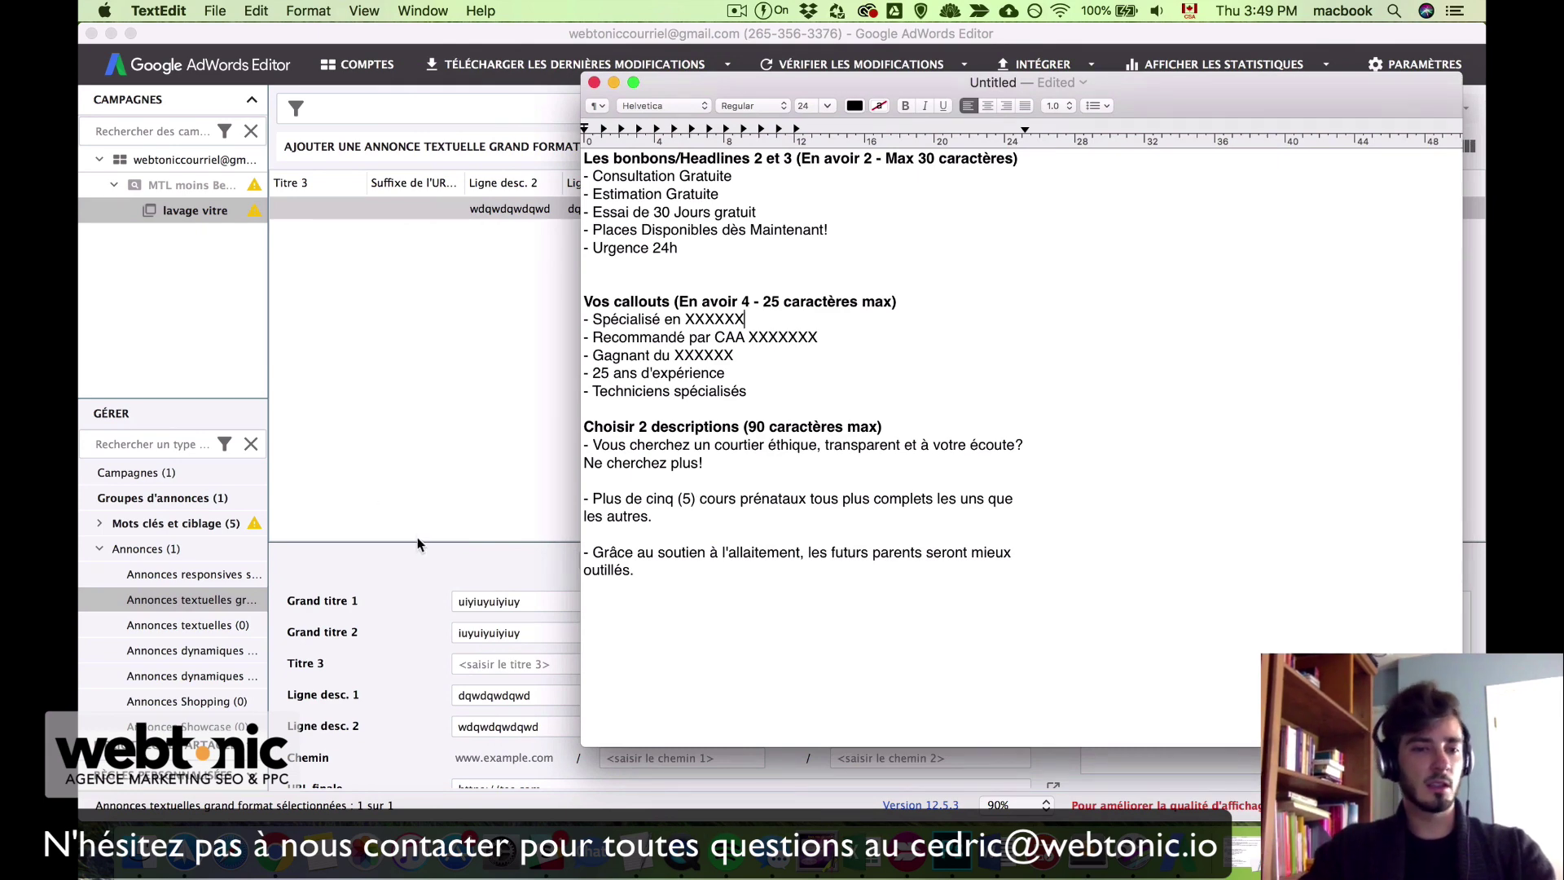
{"action": "left_click", "coordinate": [405, 565]}
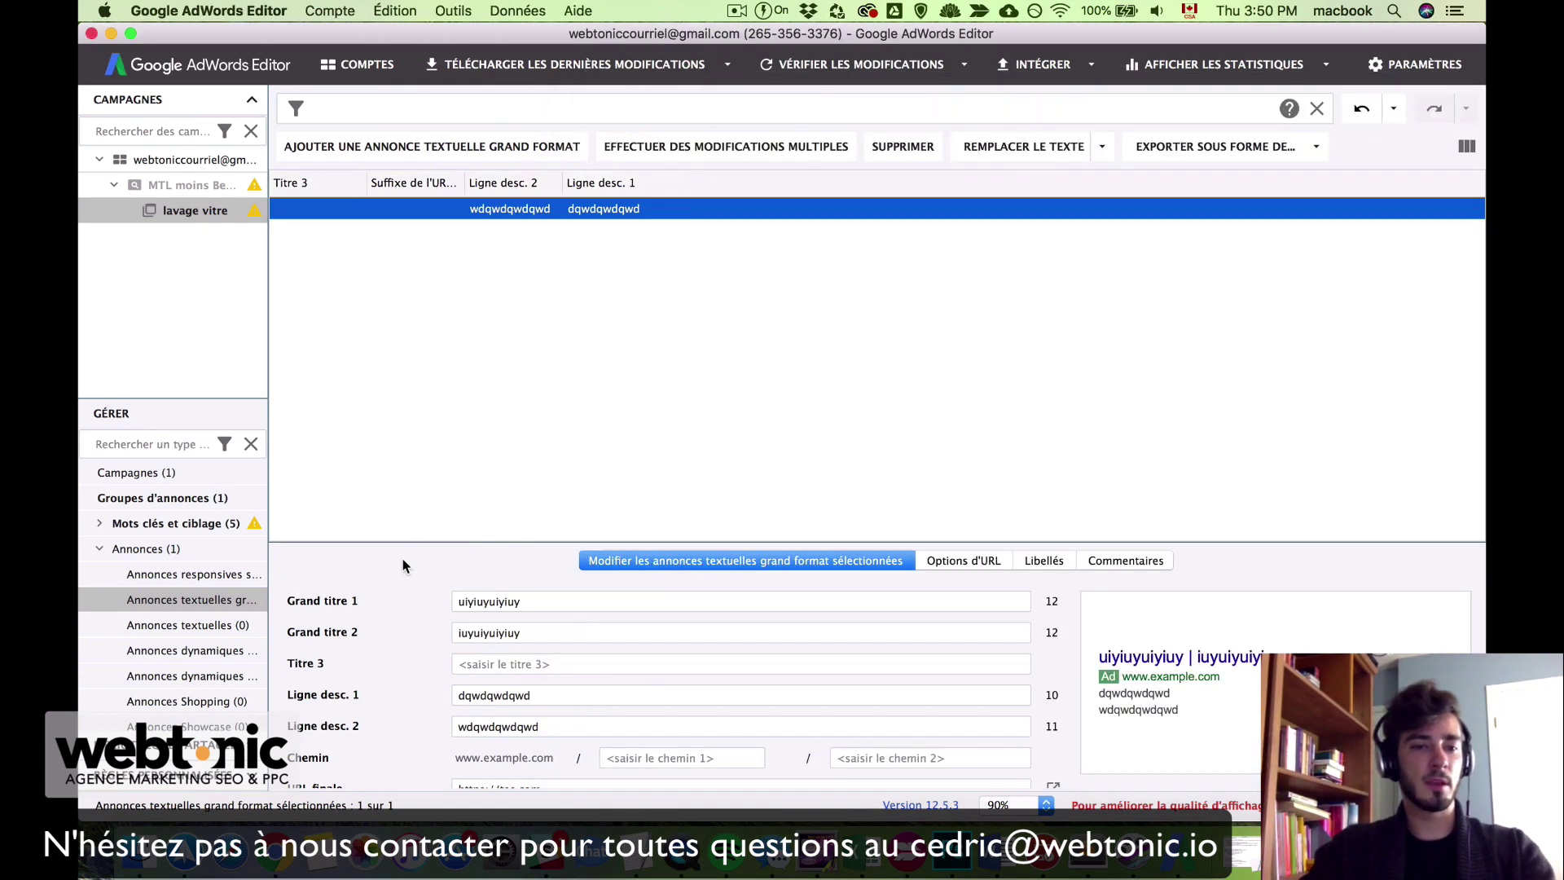
{"action": "double_click", "coordinate": [499, 600]}
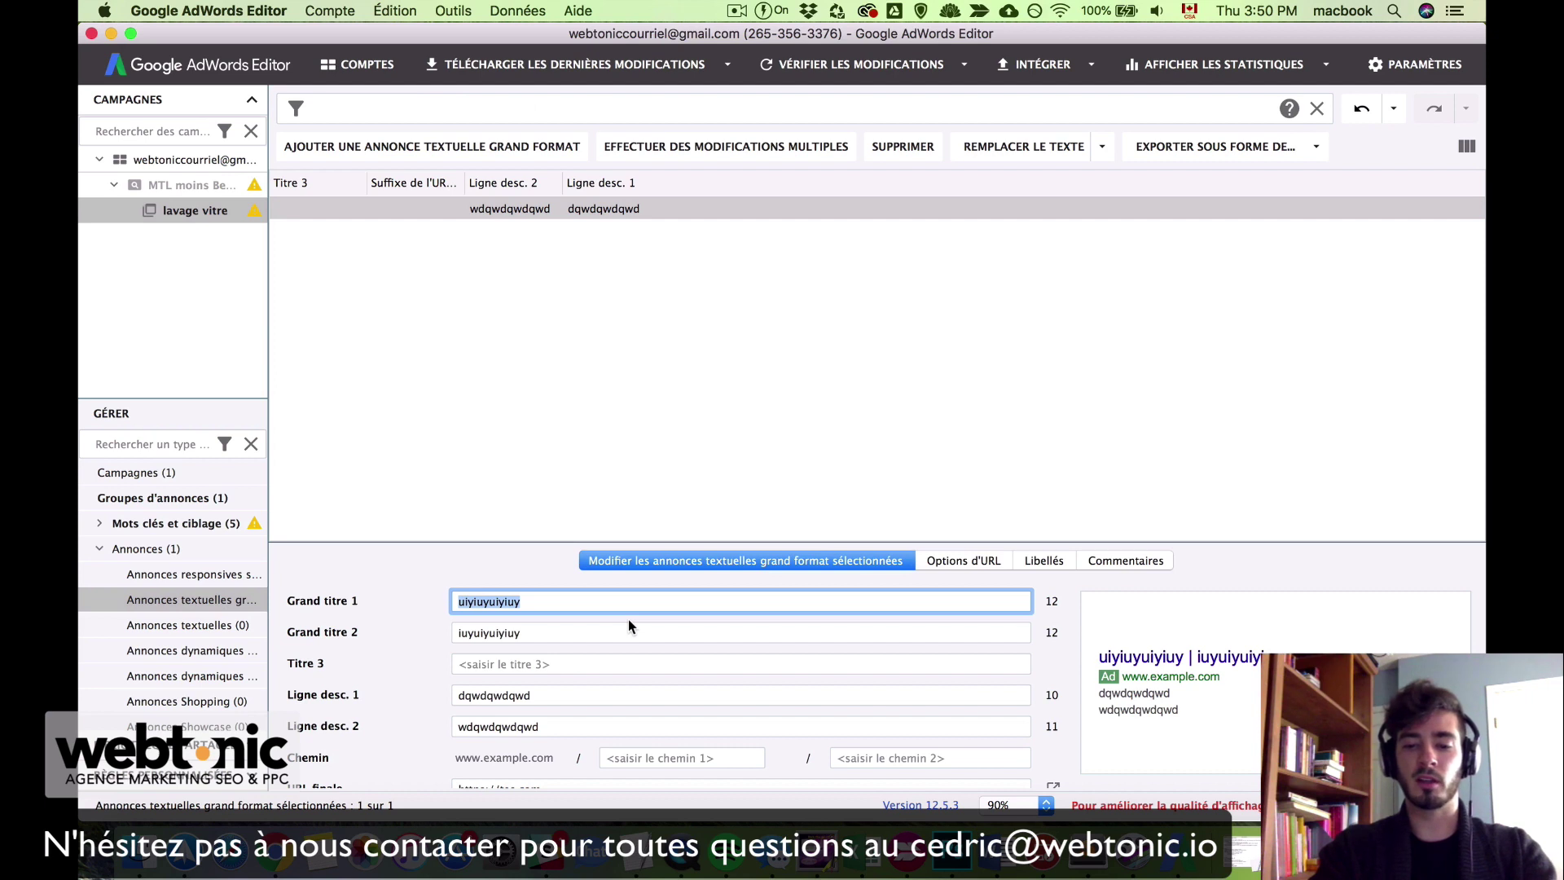
{"action": "type", "text": "Lavage de"}
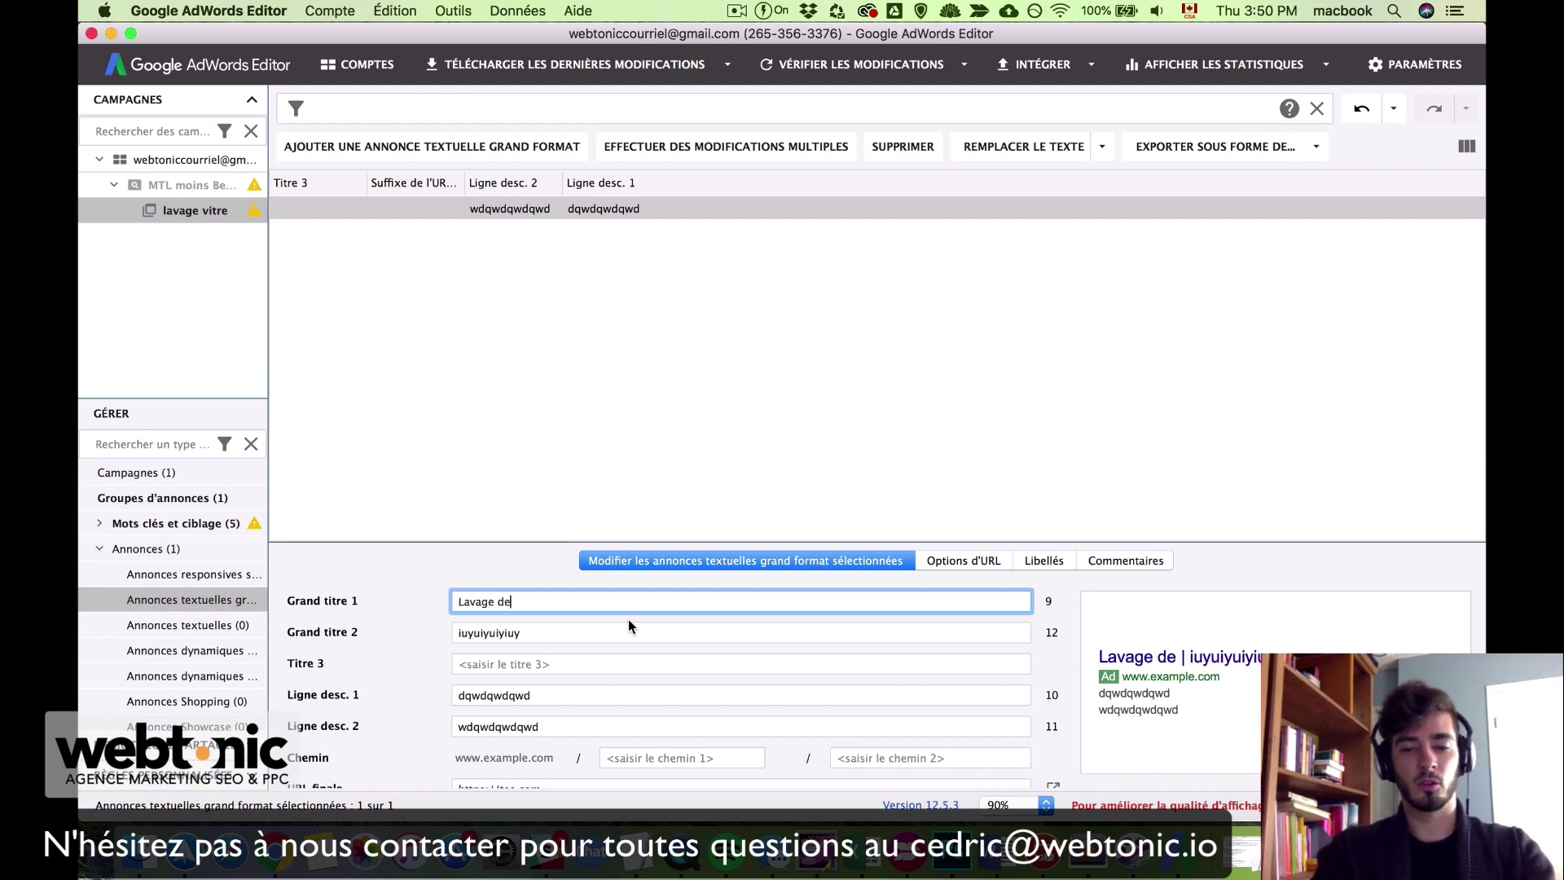
{"action": "type", "text": " Vitres"}
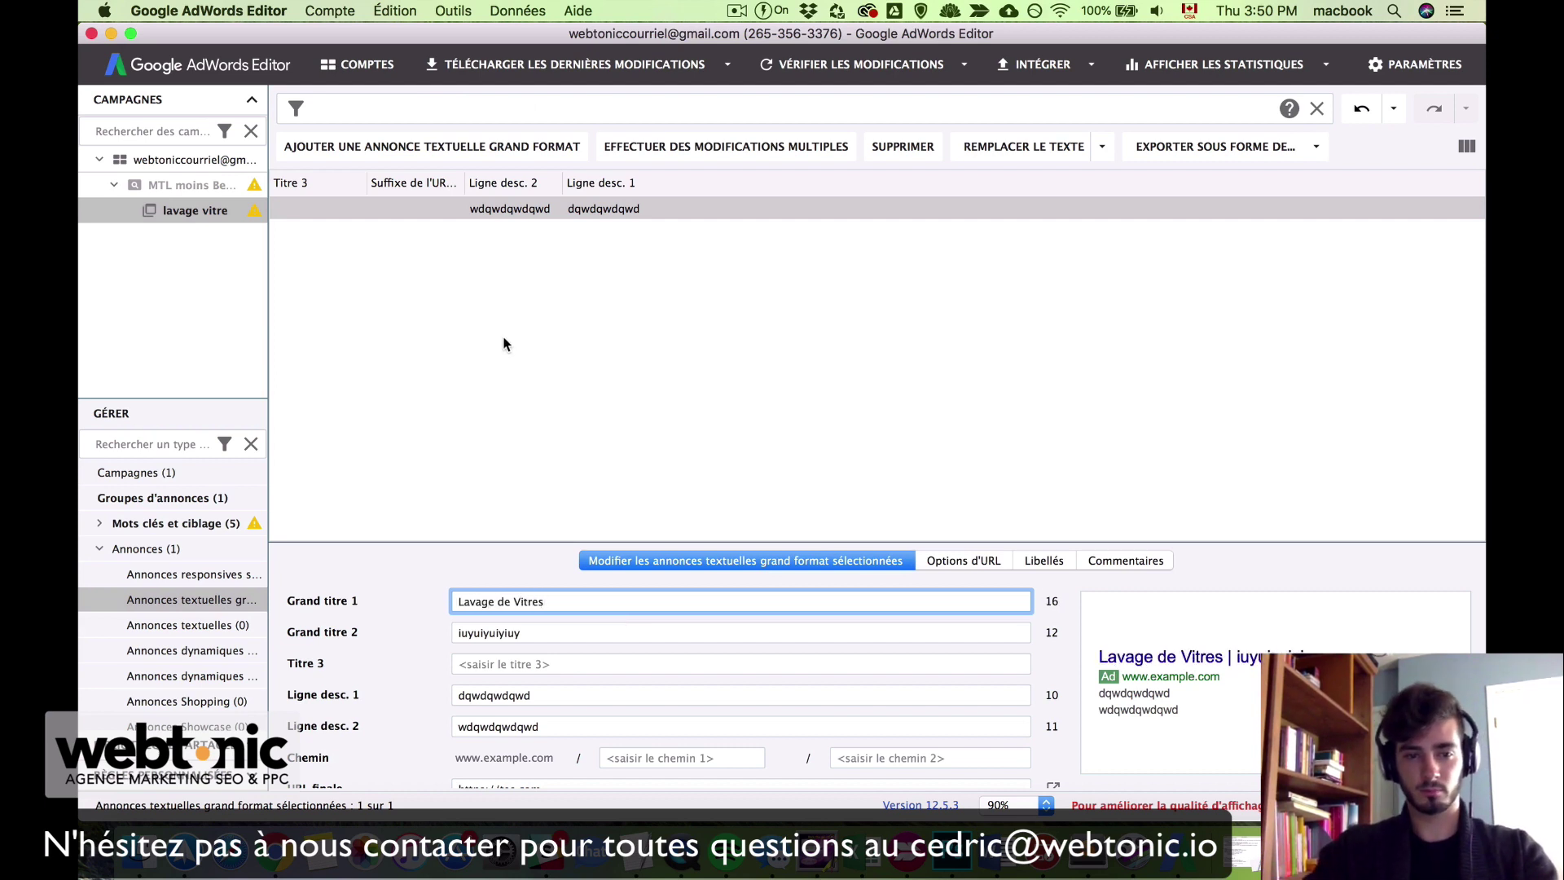
{"action": "left_click", "coordinate": [590, 633]}
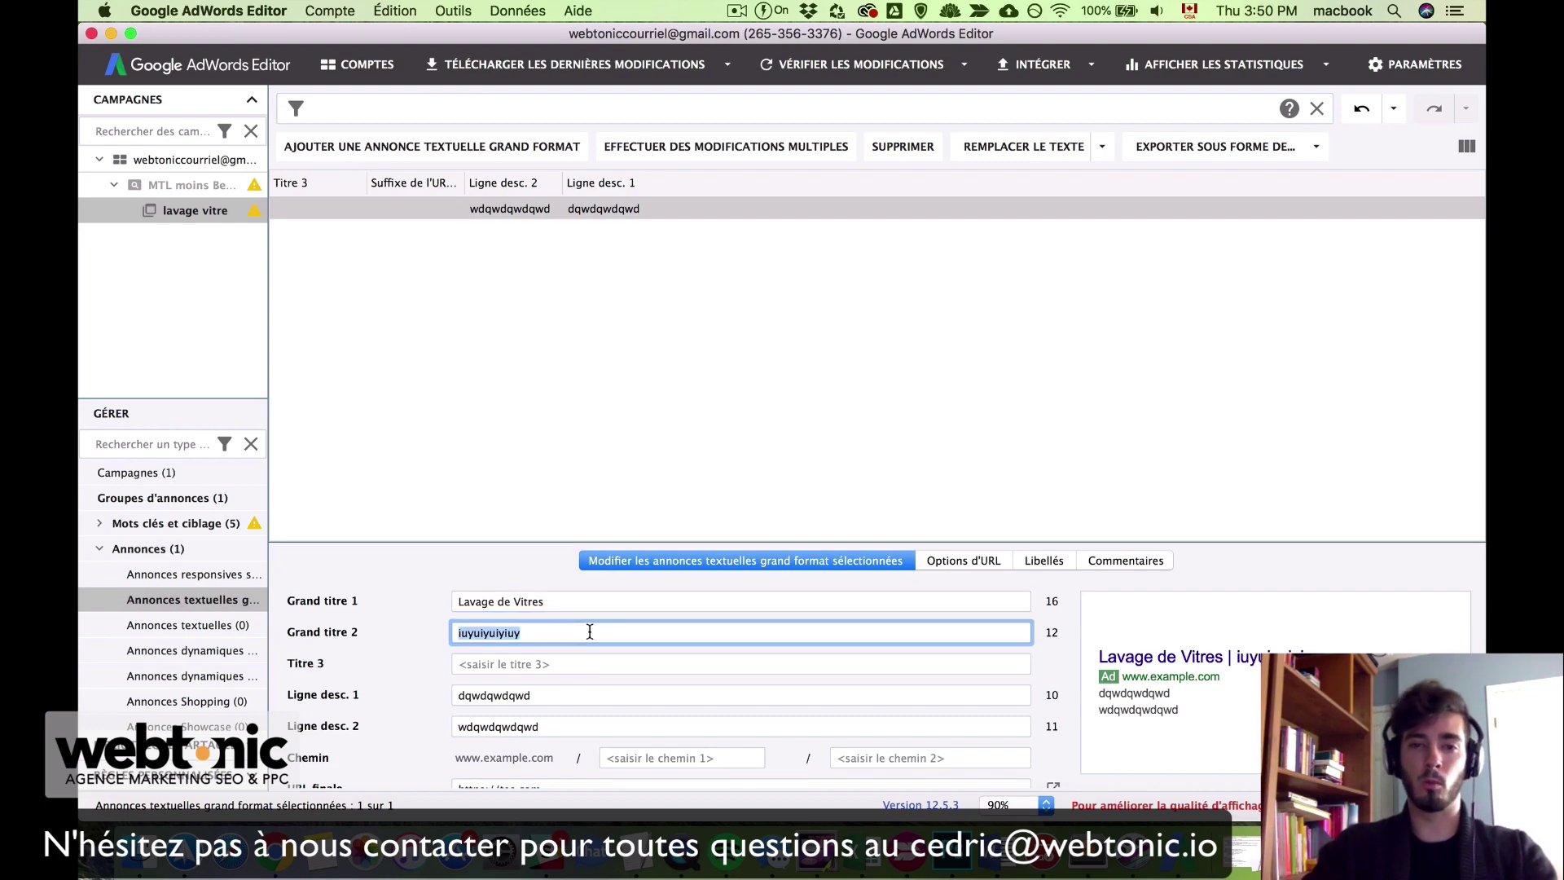
{"action": "key", "text": "ctrl+Up"}
{"action": "left_click", "coordinate": [1168, 734]}
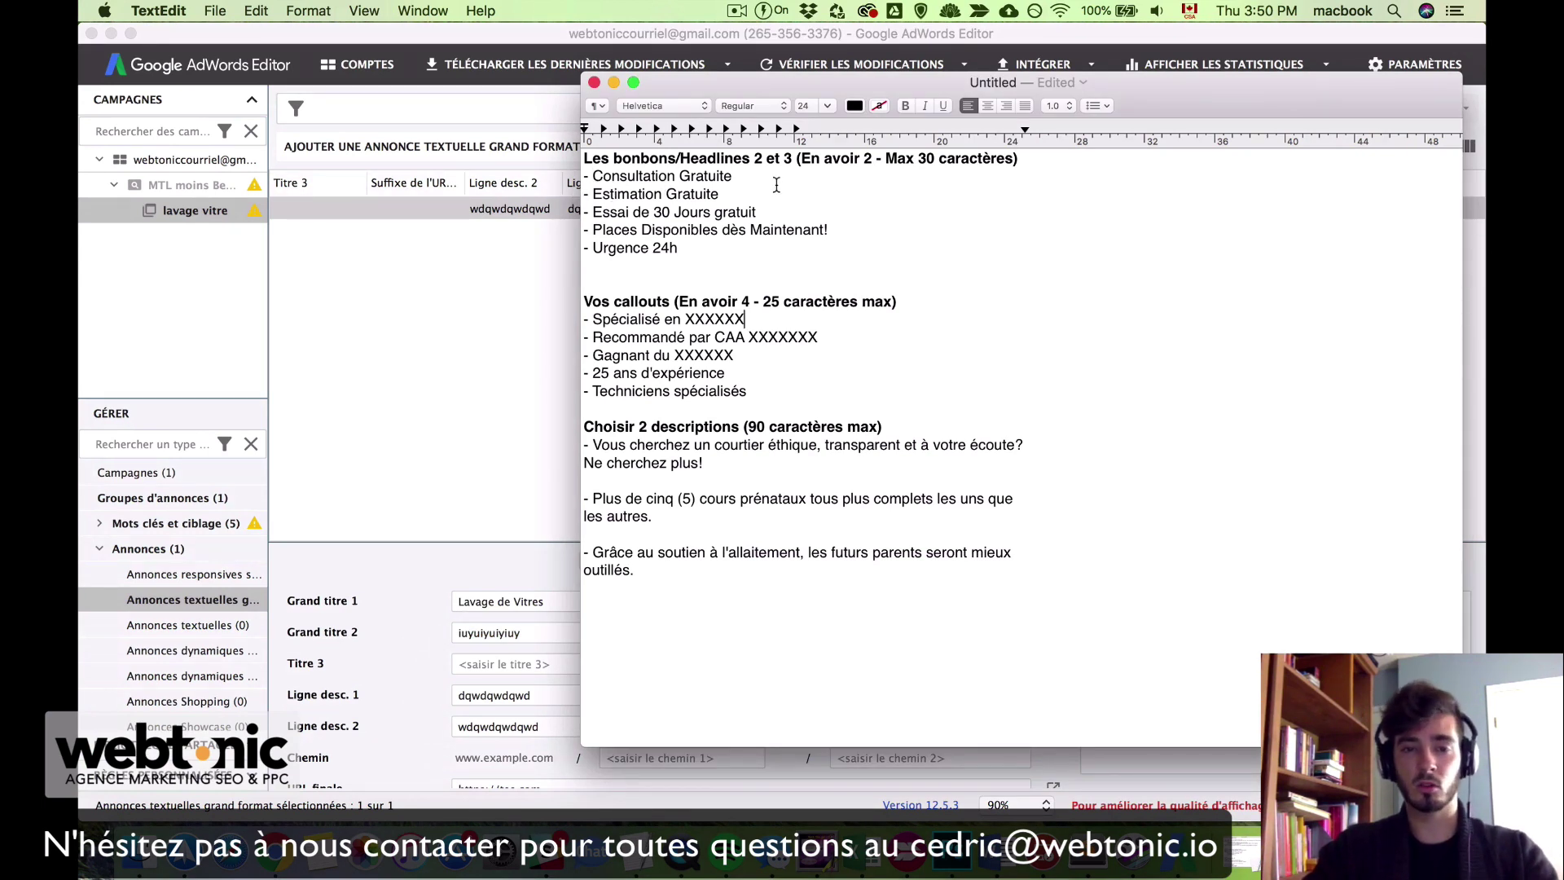
Step: Copy 'Estimation Gratuite' from the notes and paste it as the ad's second headline
{"action": "left_click_drag", "start_coordinate": [593, 194], "coordinate": [734, 195]}
{"action": "key", "text": "super+c"}
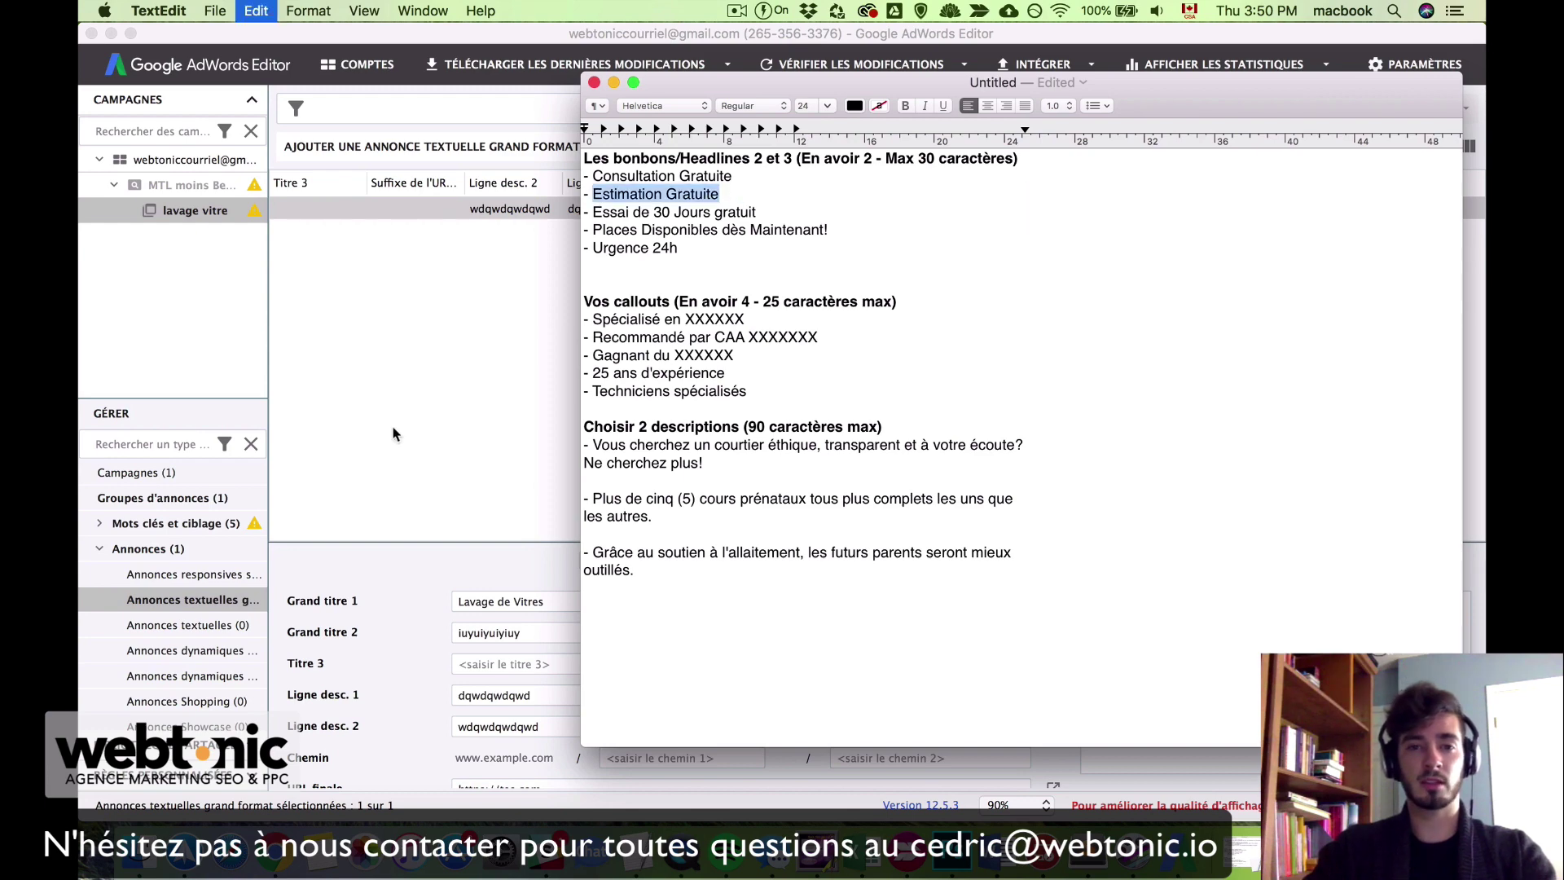
{"action": "left_click", "coordinate": [436, 440]}
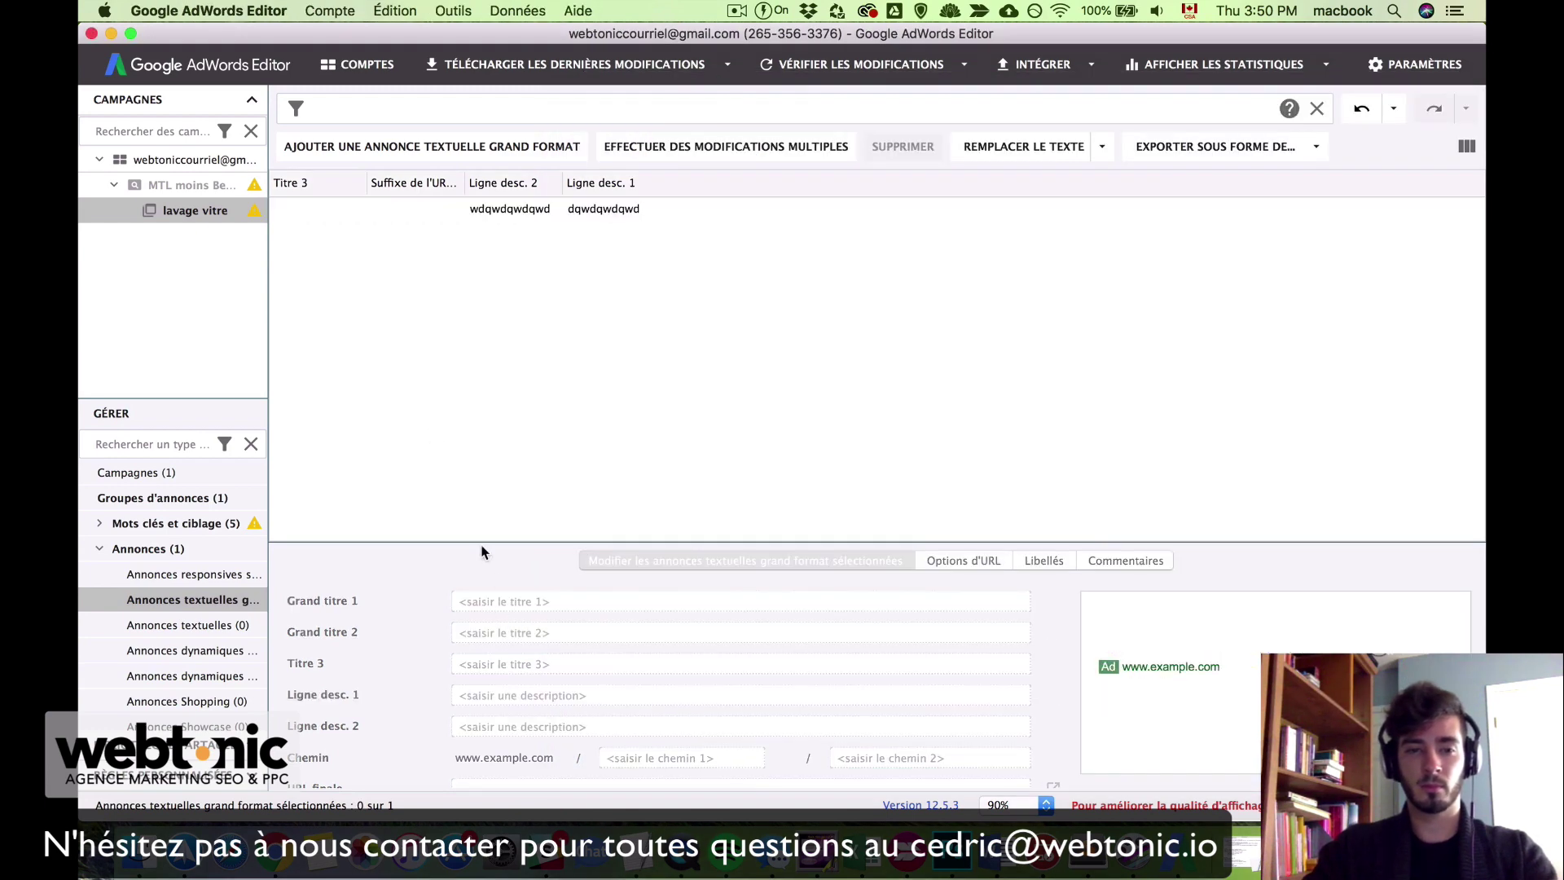
{"action": "left_click", "coordinate": [506, 209]}
{"action": "left_click", "coordinate": [495, 634]}
{"action": "double_click", "coordinate": [495, 635]}
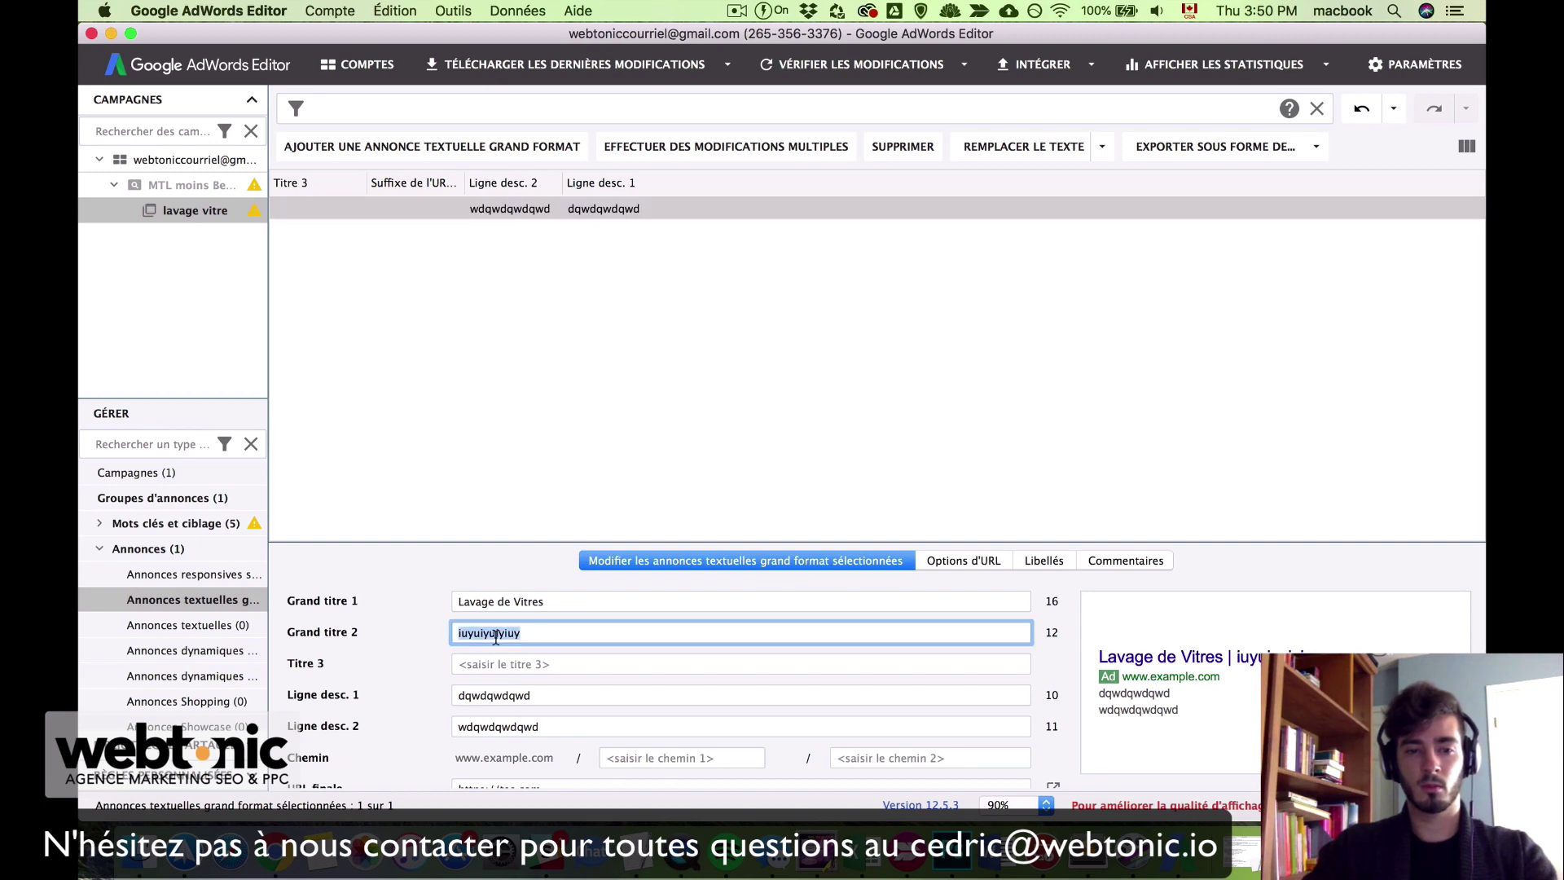
{"action": "key", "text": "super+v"}
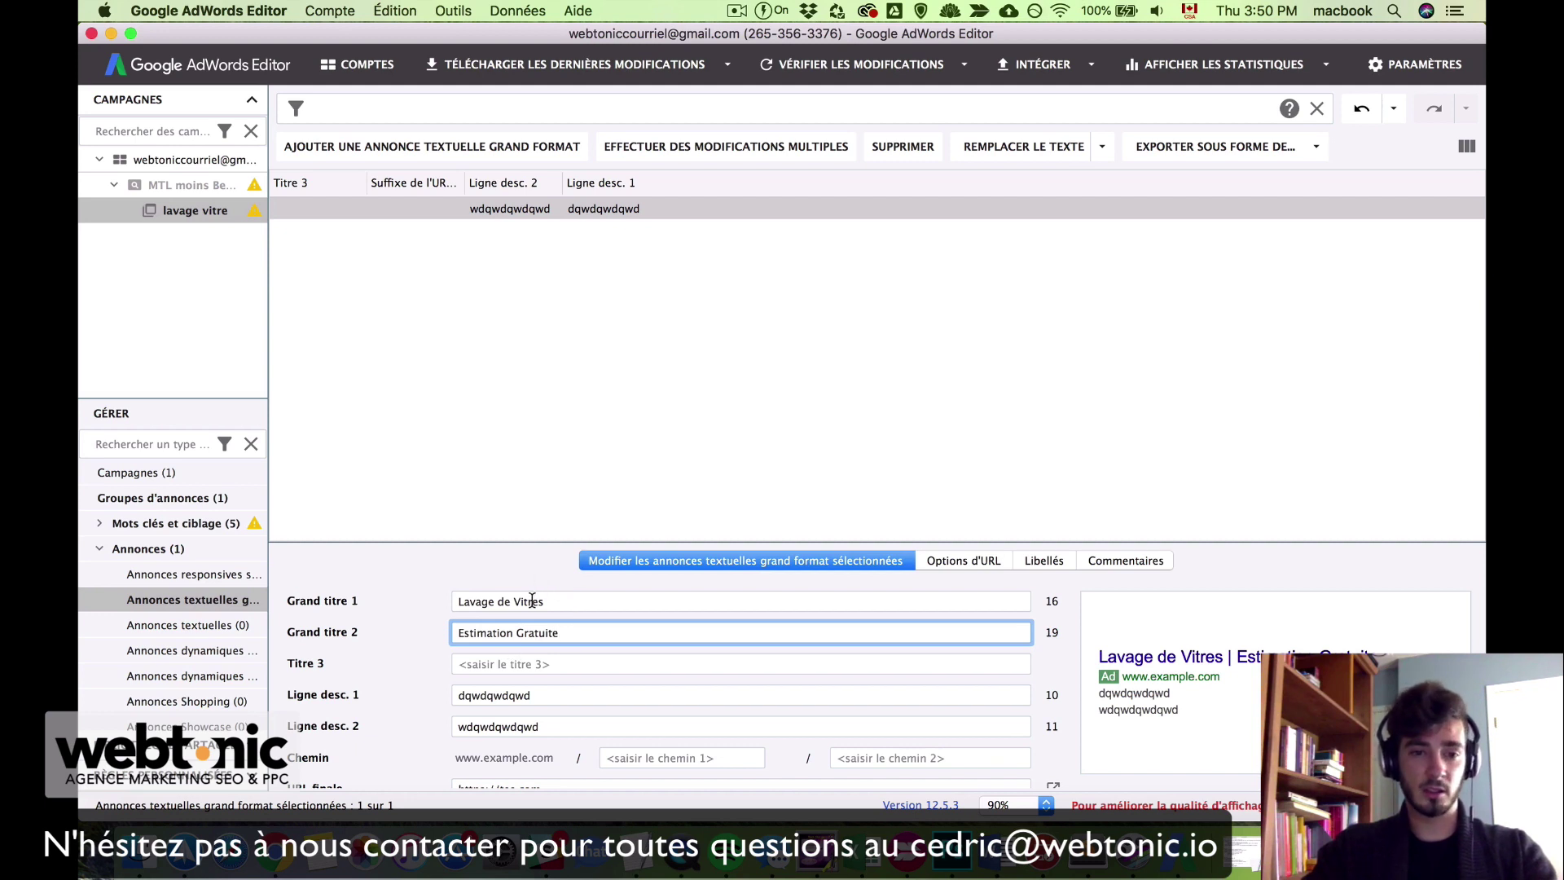
Step: Check the first headline 'Lavage de Vitres', commit the headline edits, and return to the notes
{"action": "left_click", "coordinate": [475, 601]}
{"action": "triple_click", "coordinate": [476, 601]}
{"action": "left_click", "coordinate": [554, 601]}
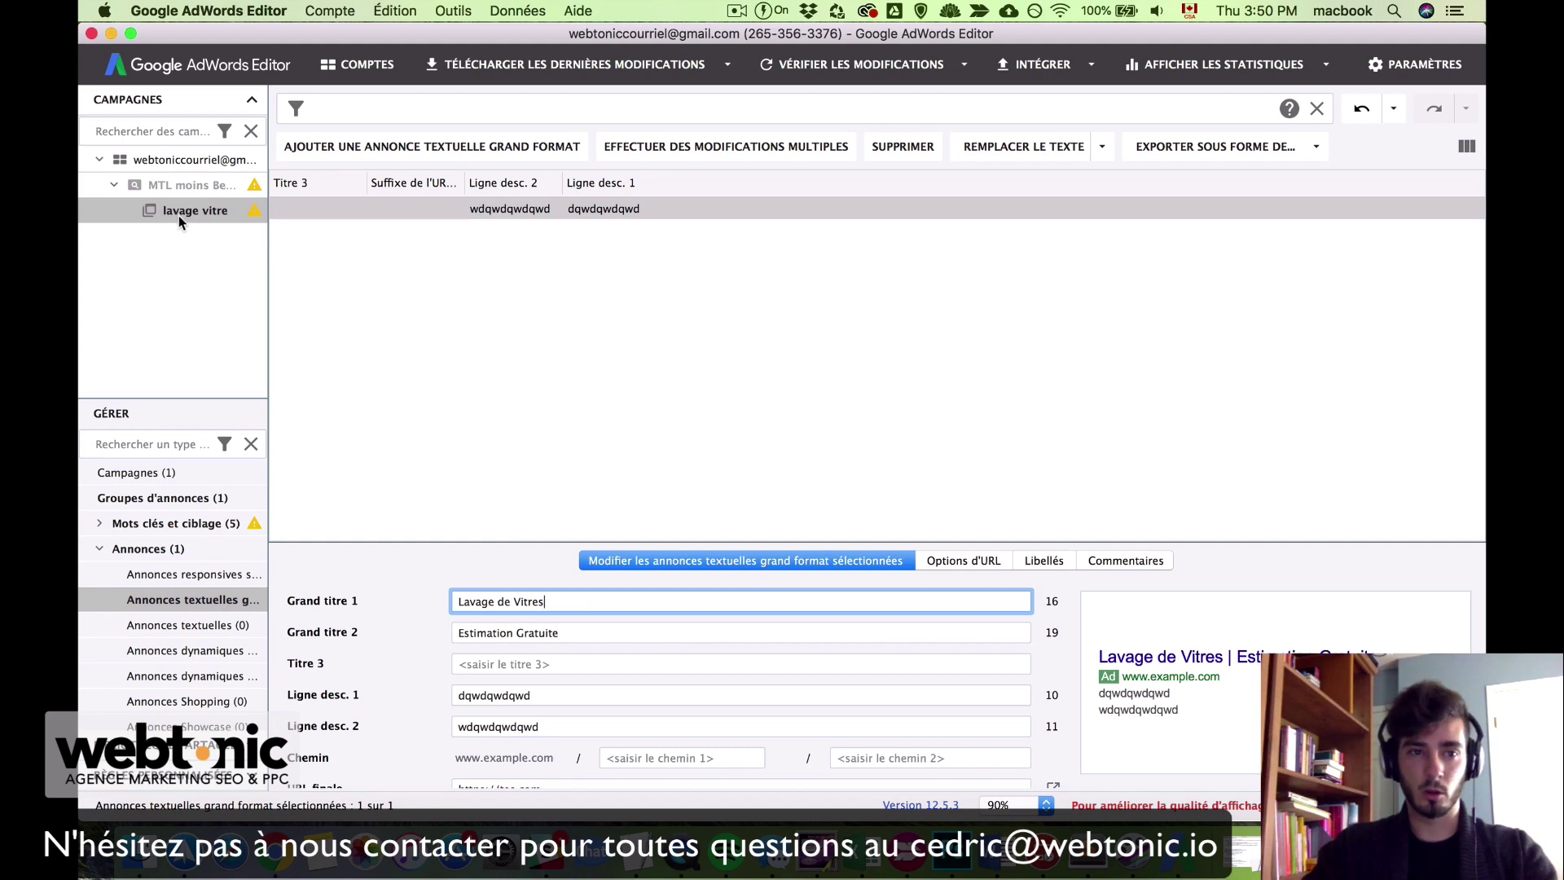
{"action": "left_click_drag", "start_coordinate": [458, 601], "coordinate": [558, 607]}
{"action": "left_click", "coordinate": [495, 607]}
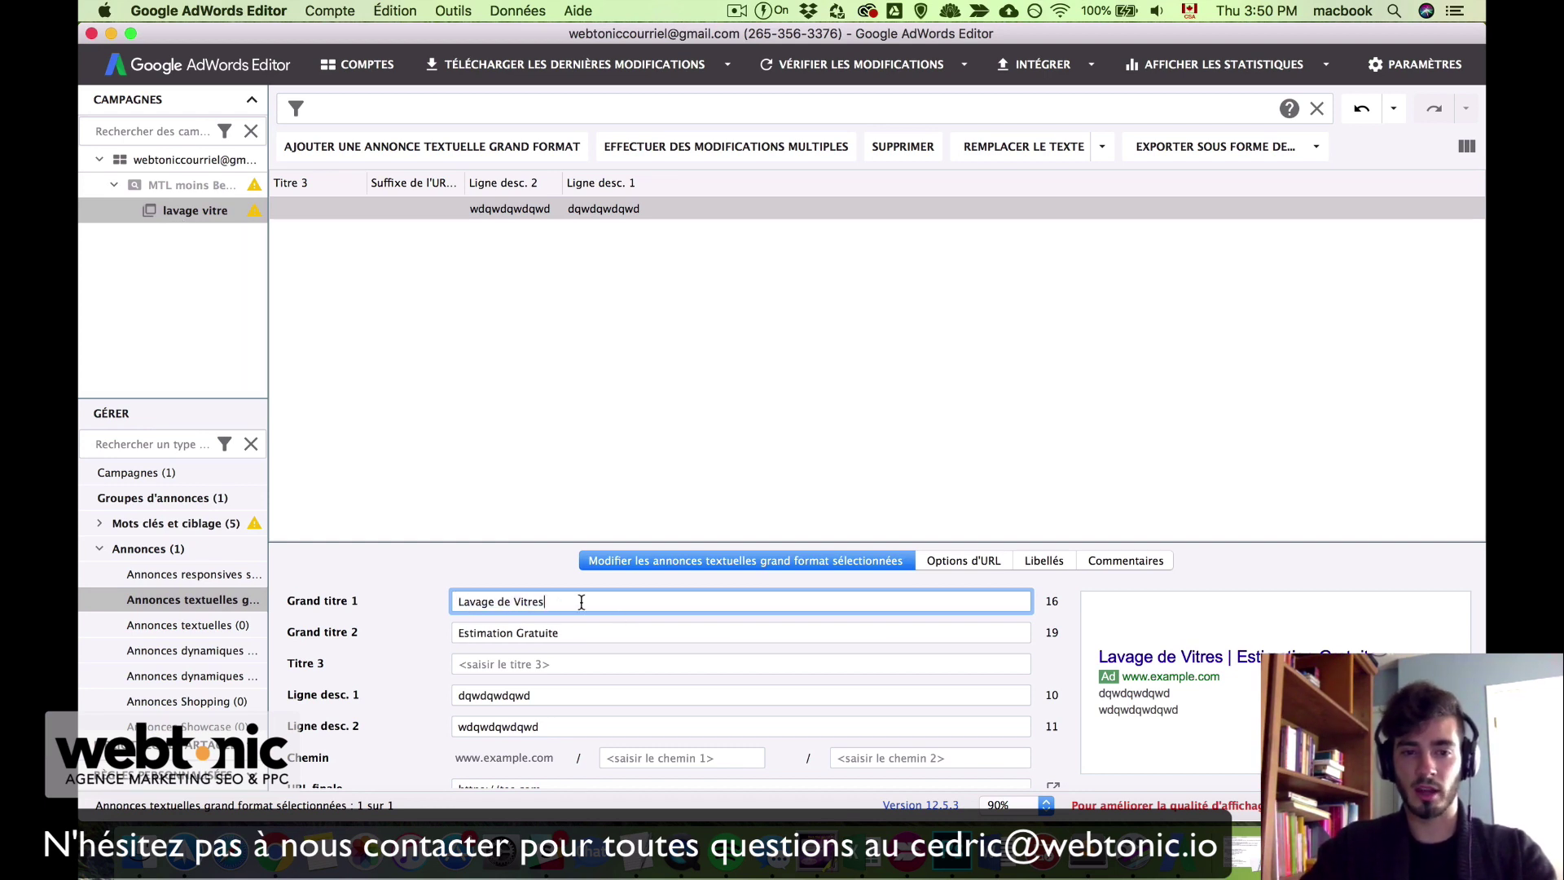
{"action": "left_click", "coordinate": [901, 475]}
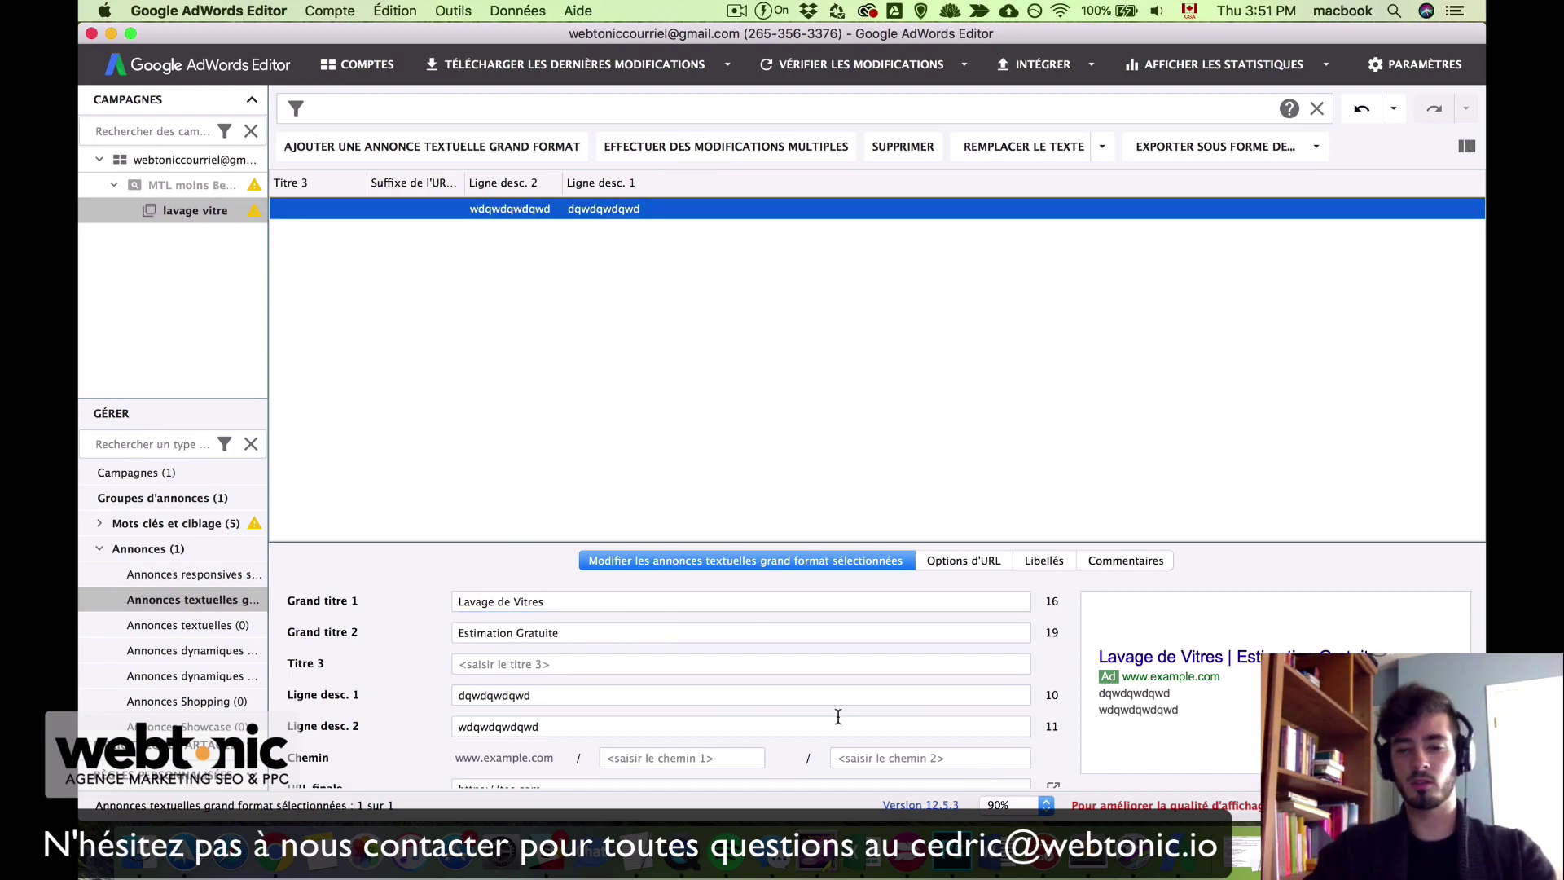
{"action": "key", "text": "ctrl+Up"}
{"action": "left_click", "coordinate": [1233, 659]}
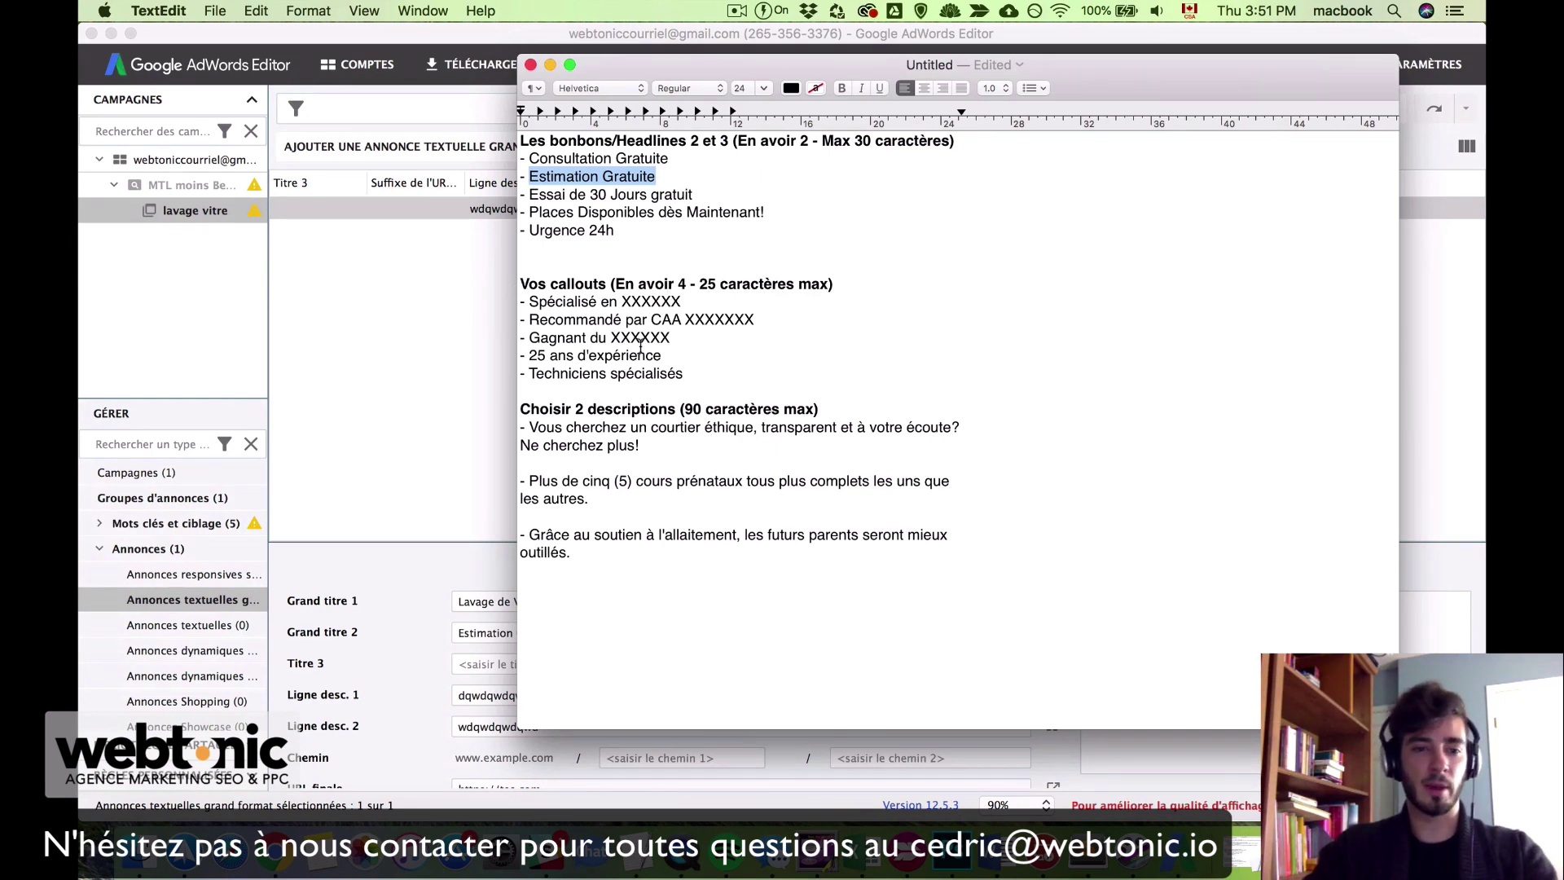
Step: Copy '25 ans d'expérience' from the notes into the ad's third headline
{"action": "left_click_drag", "start_coordinate": [529, 356], "coordinate": [668, 357]}
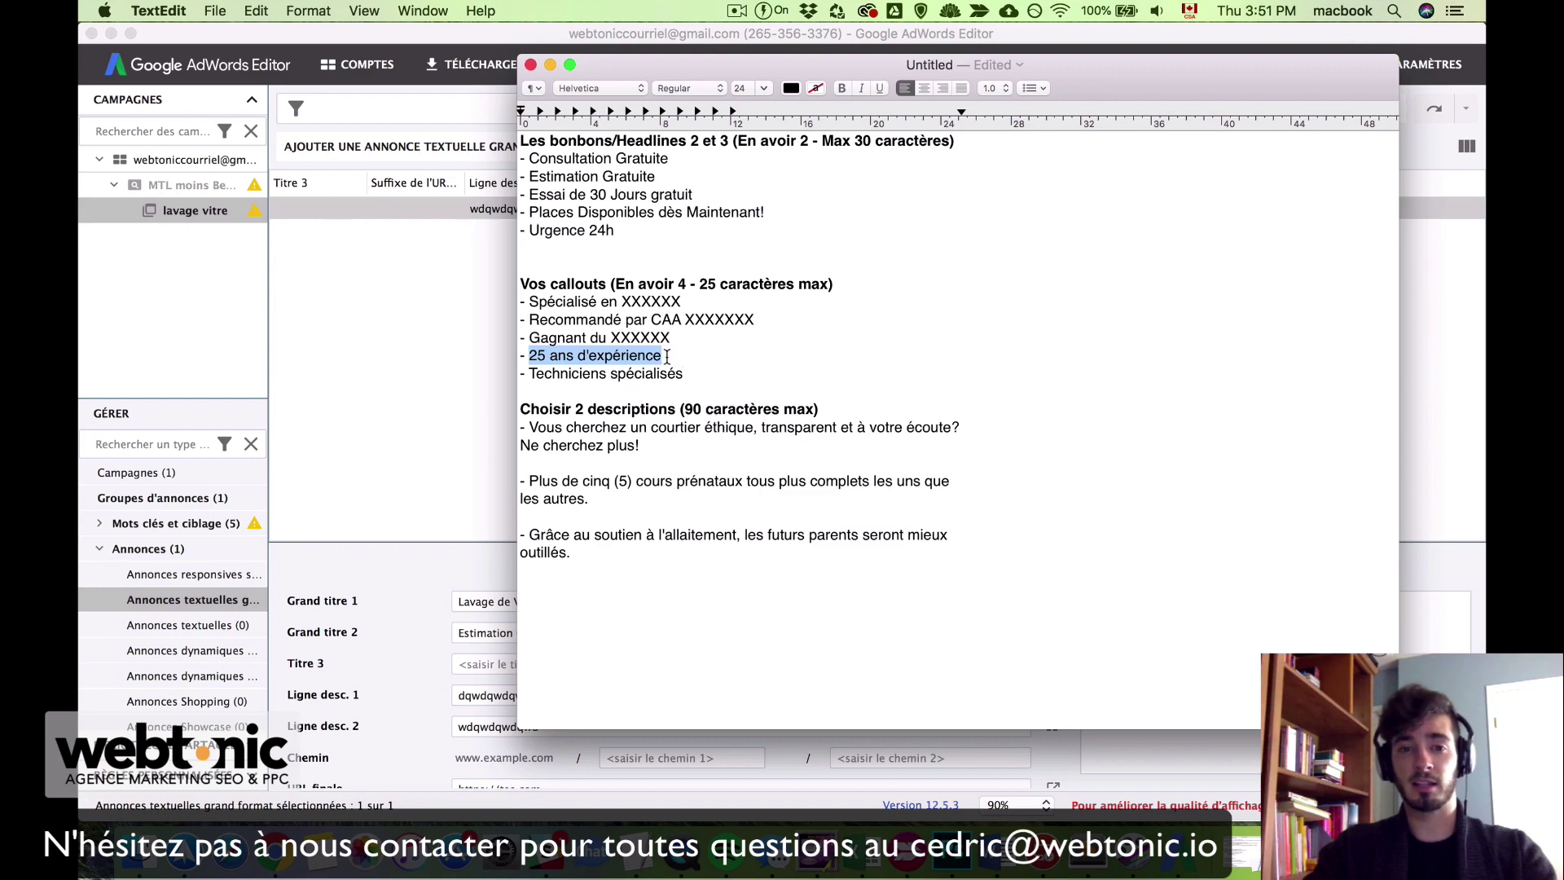
{"action": "key", "text": "super+c"}
{"action": "left_click", "coordinate": [492, 662]}
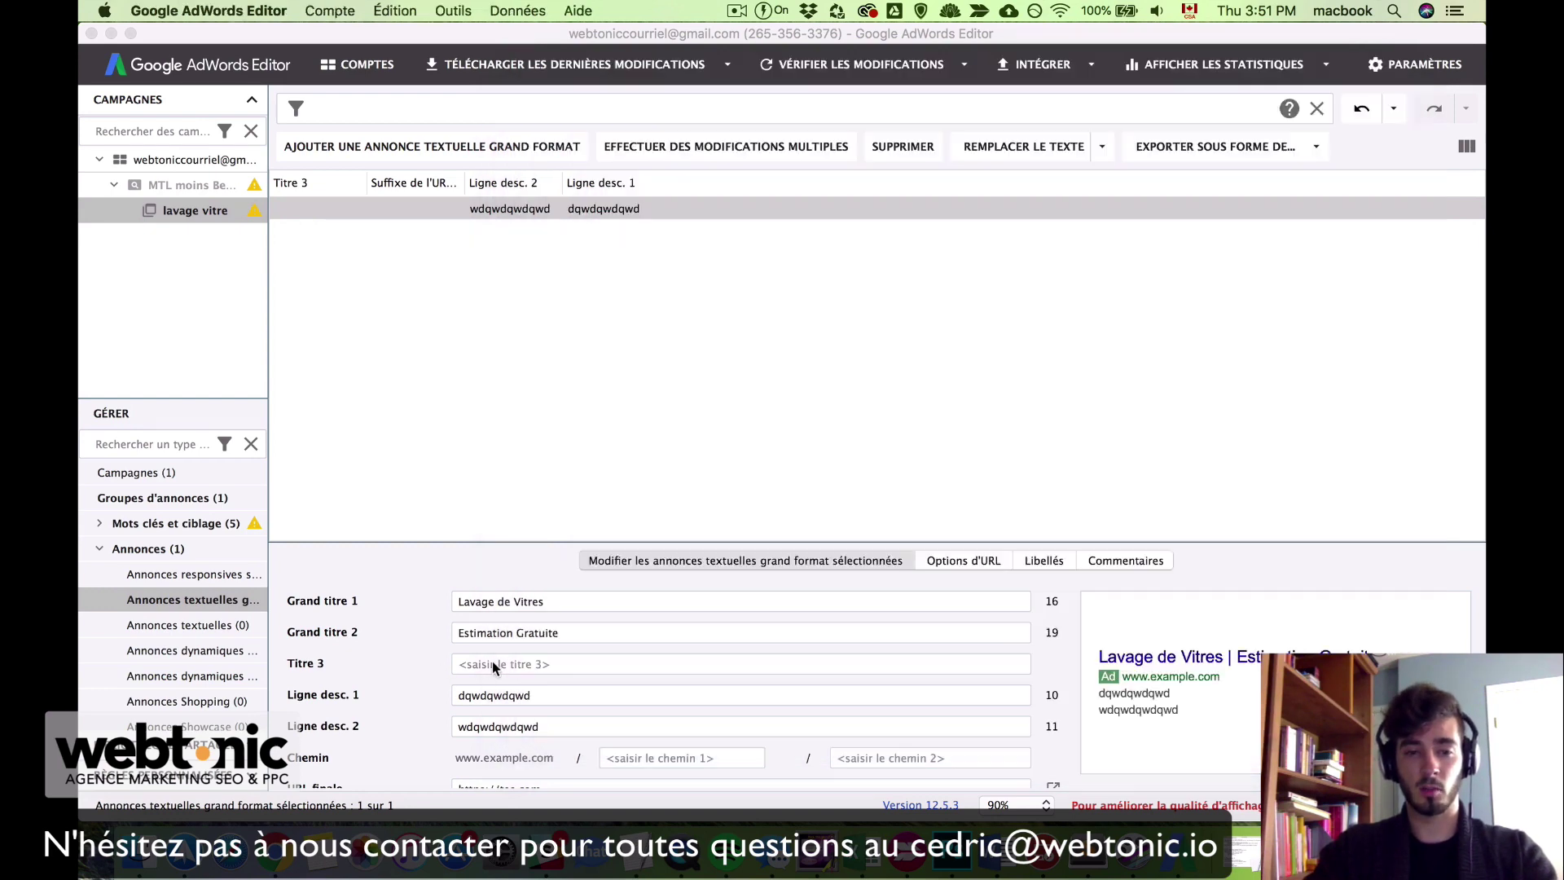
{"action": "key", "text": "super+v"}
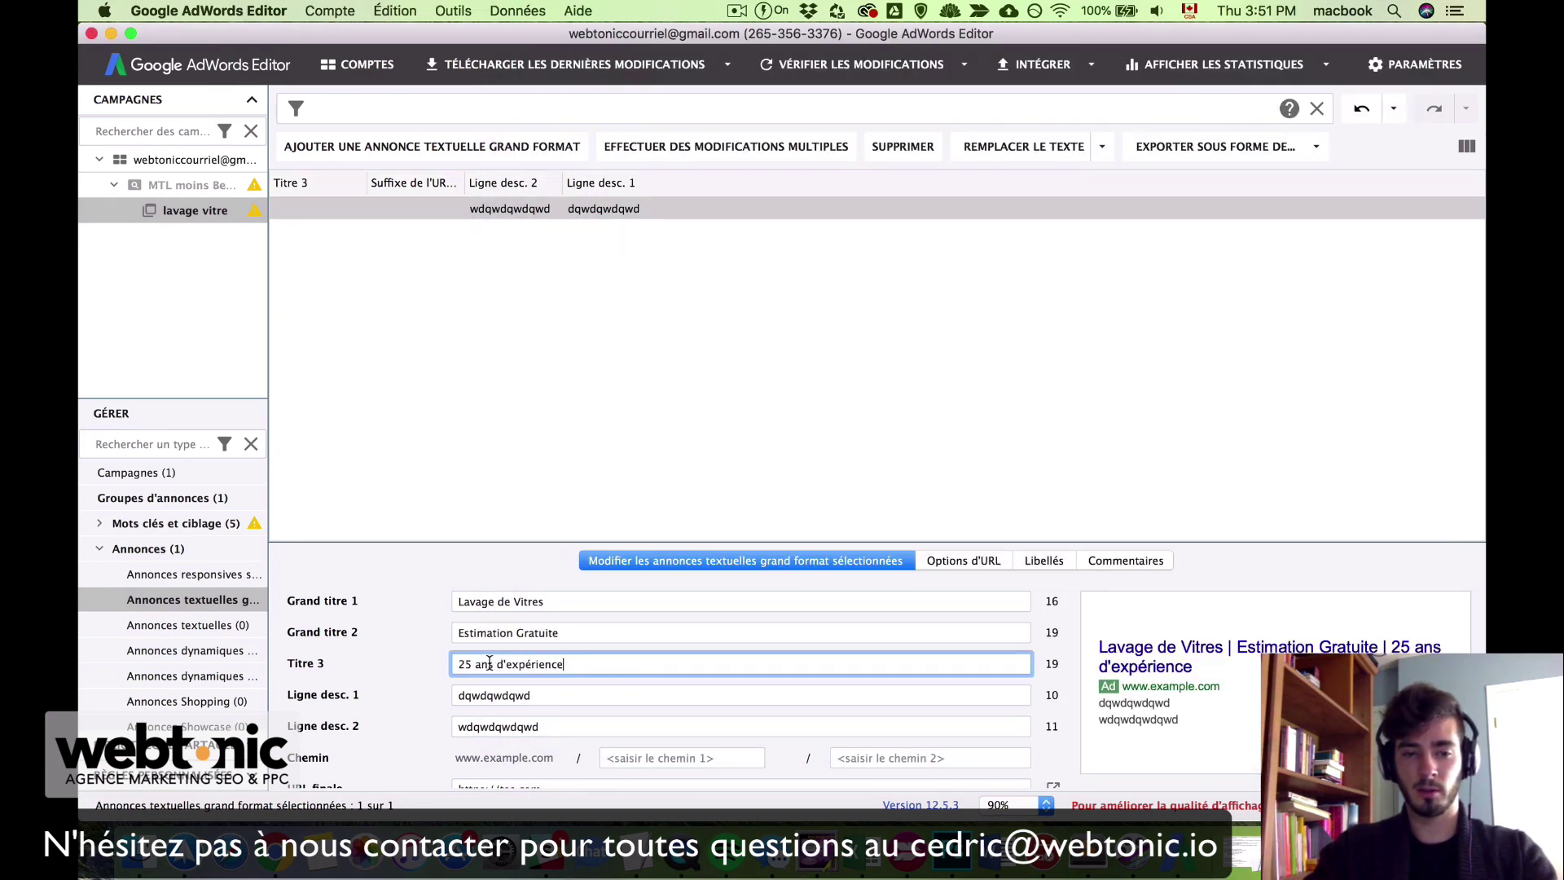
Step: Capitalise the third headline to '25 Ans d'Expérience' and commit it
{"action": "left_click", "coordinate": [484, 664]}
{"action": "key", "text": "BackSpace"}
{"action": "type", "text": "A"}
{"action": "left_click", "coordinate": [510, 664]}
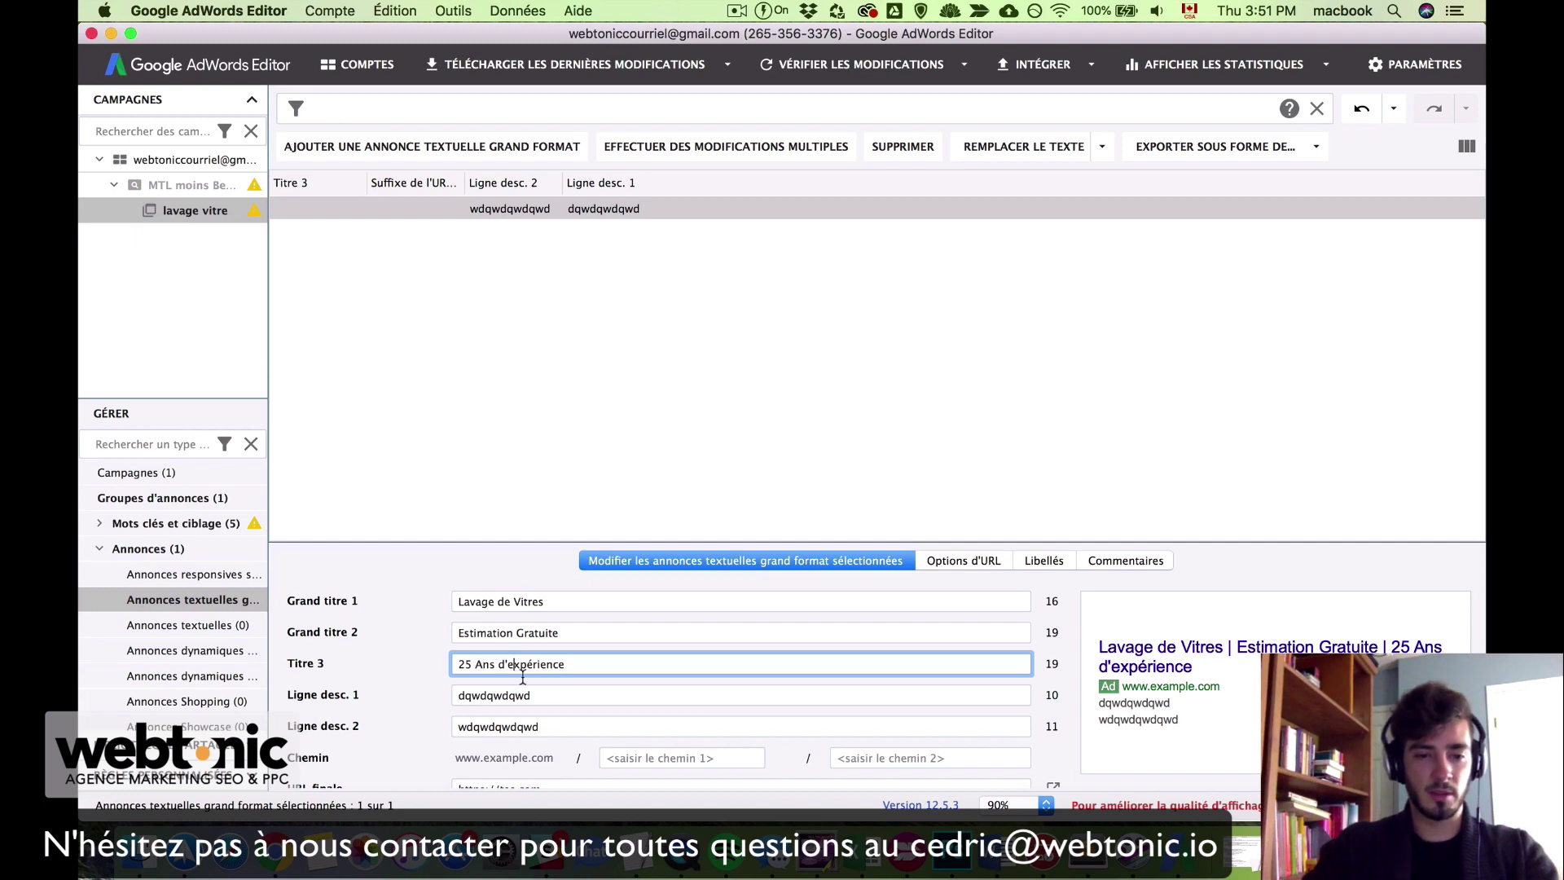
{"action": "key", "text": "BackSpace"}
{"action": "type", "text": "E"}
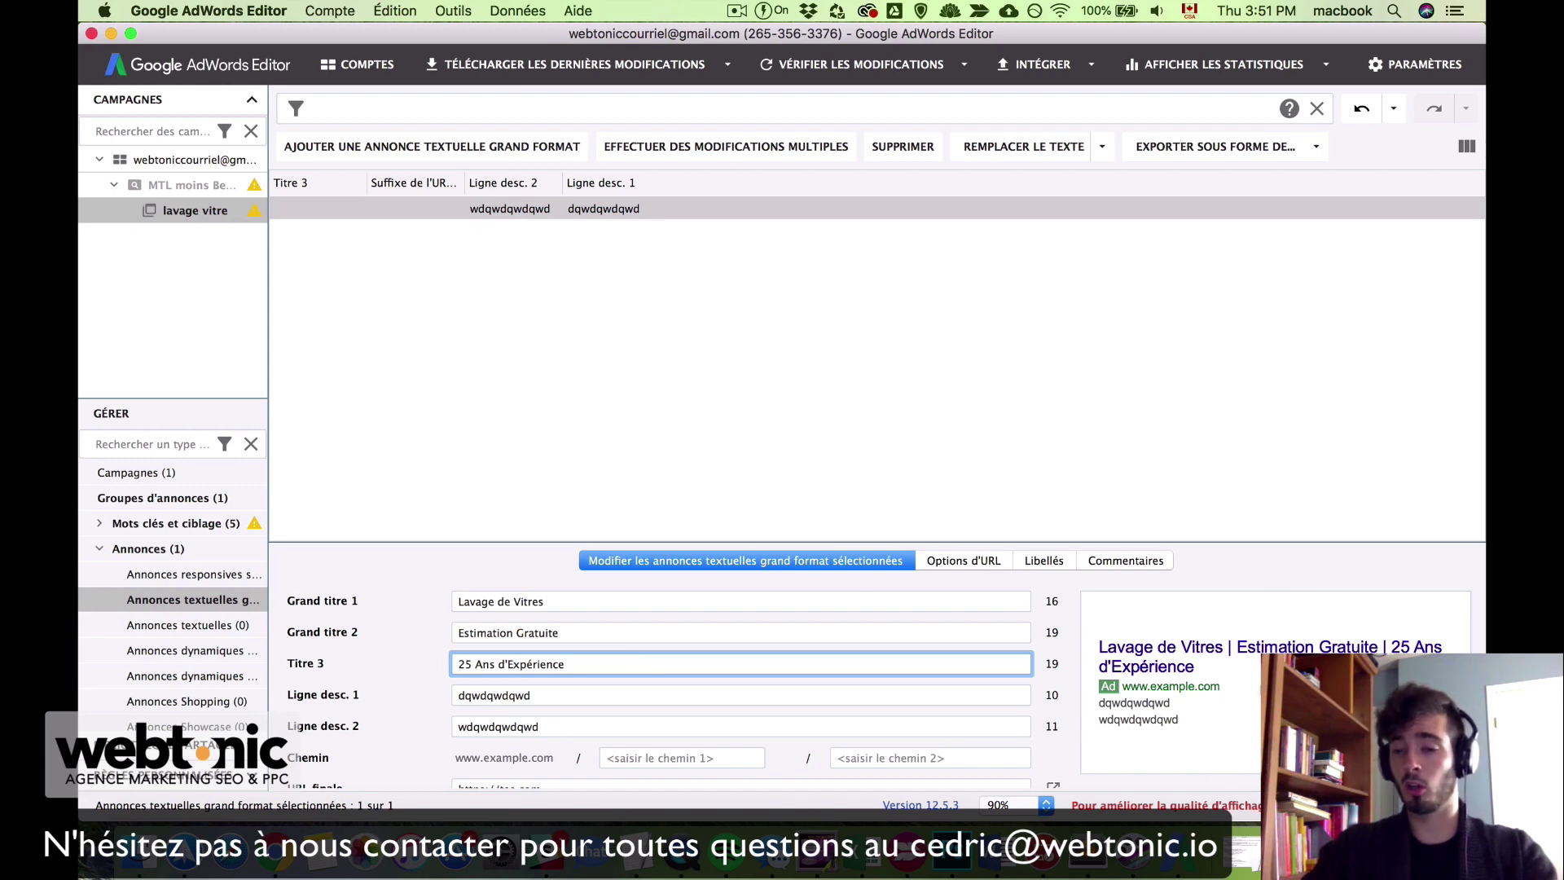
{"action": "left_click", "coordinate": [360, 693]}
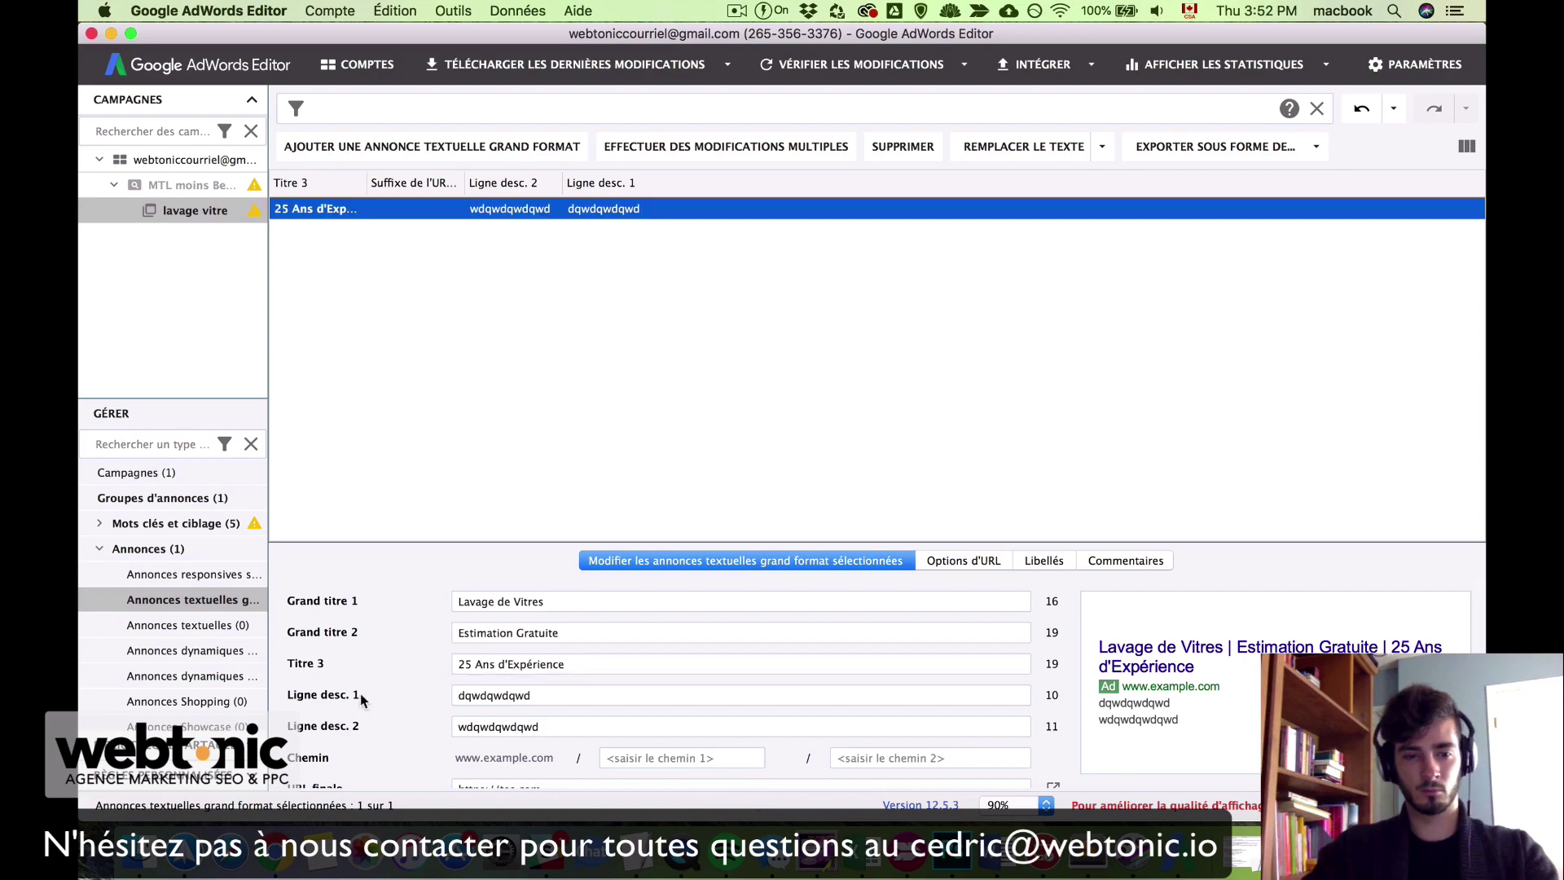
{"action": "left_click_drag", "start_coordinate": [360, 692], "coordinate": [281, 693]}
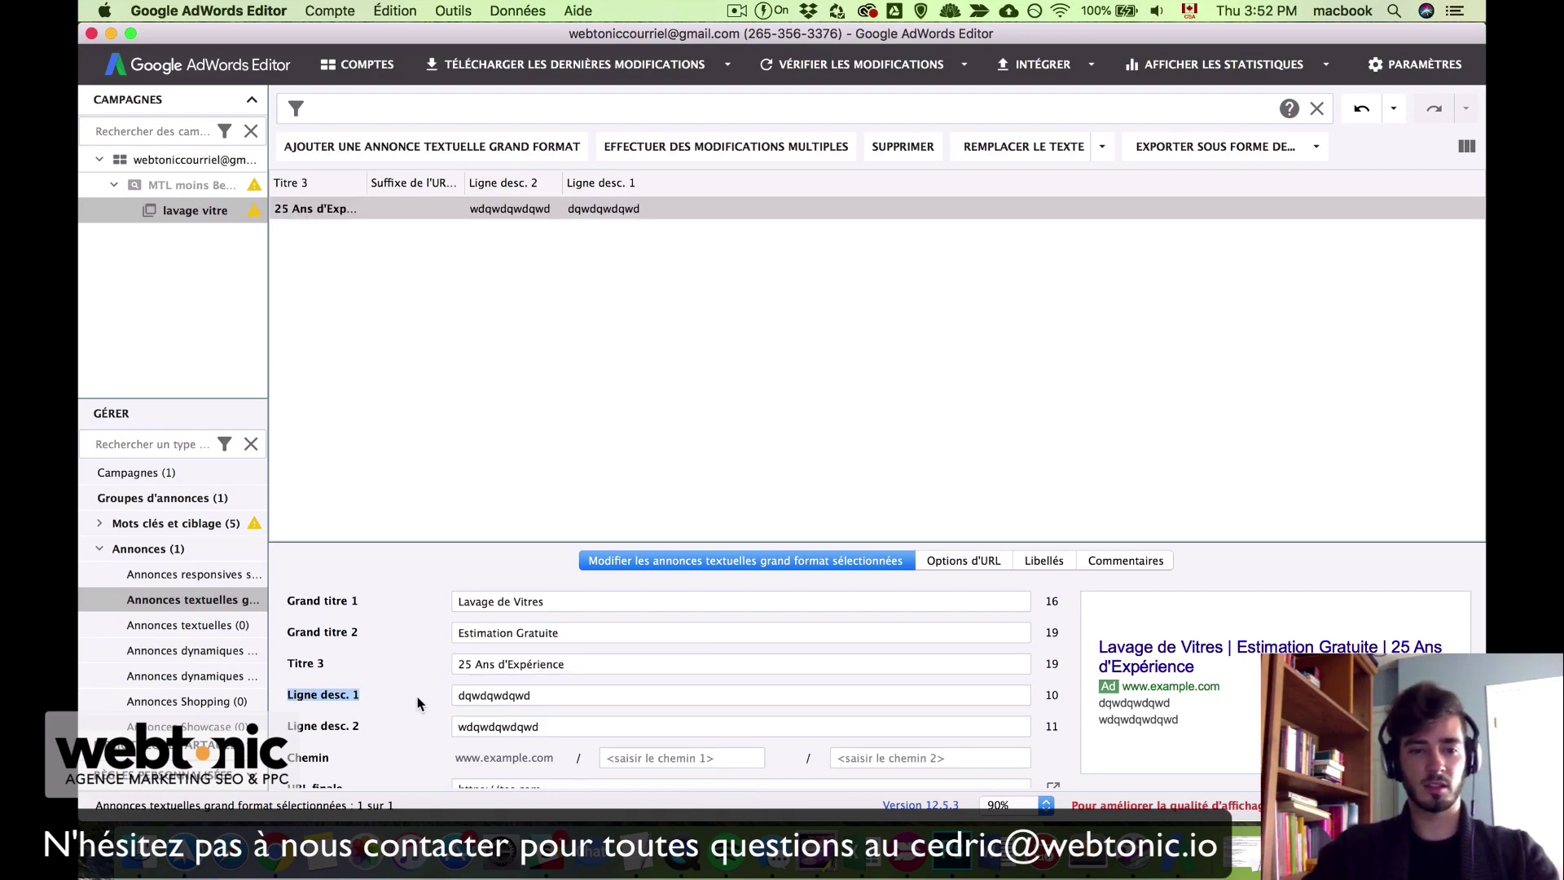
Step: Paste the first description sentence 'Vous cherchez…' from the notes into description line 1
{"action": "key", "text": "ctrl+Up"}
{"action": "left_click", "coordinate": [1253, 629]}
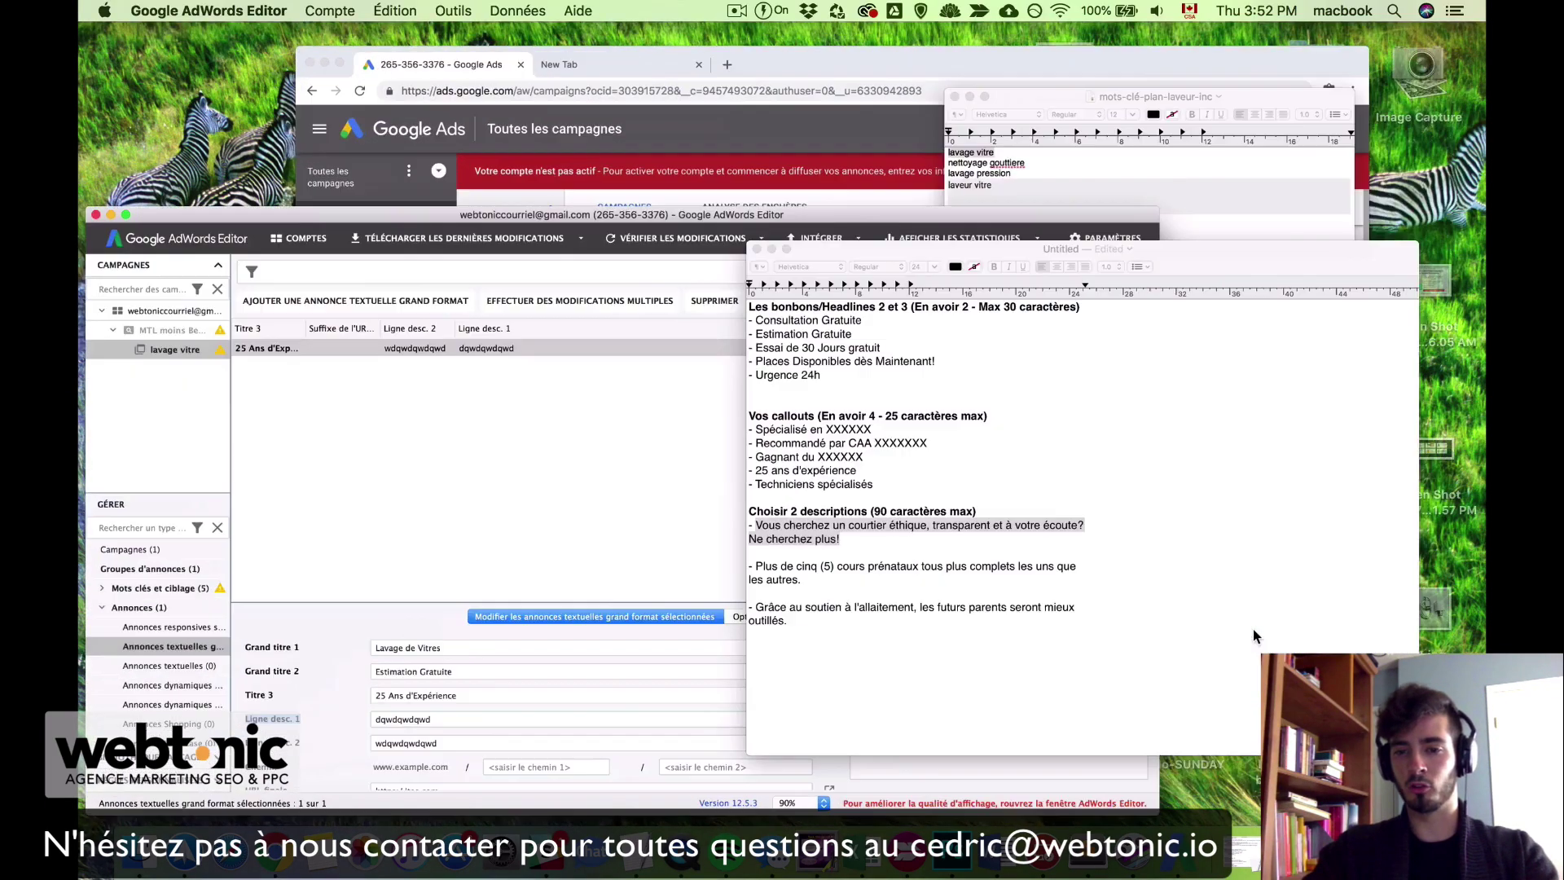
{"action": "left_click_drag", "start_coordinate": [722, 457], "coordinate": [530, 433]}
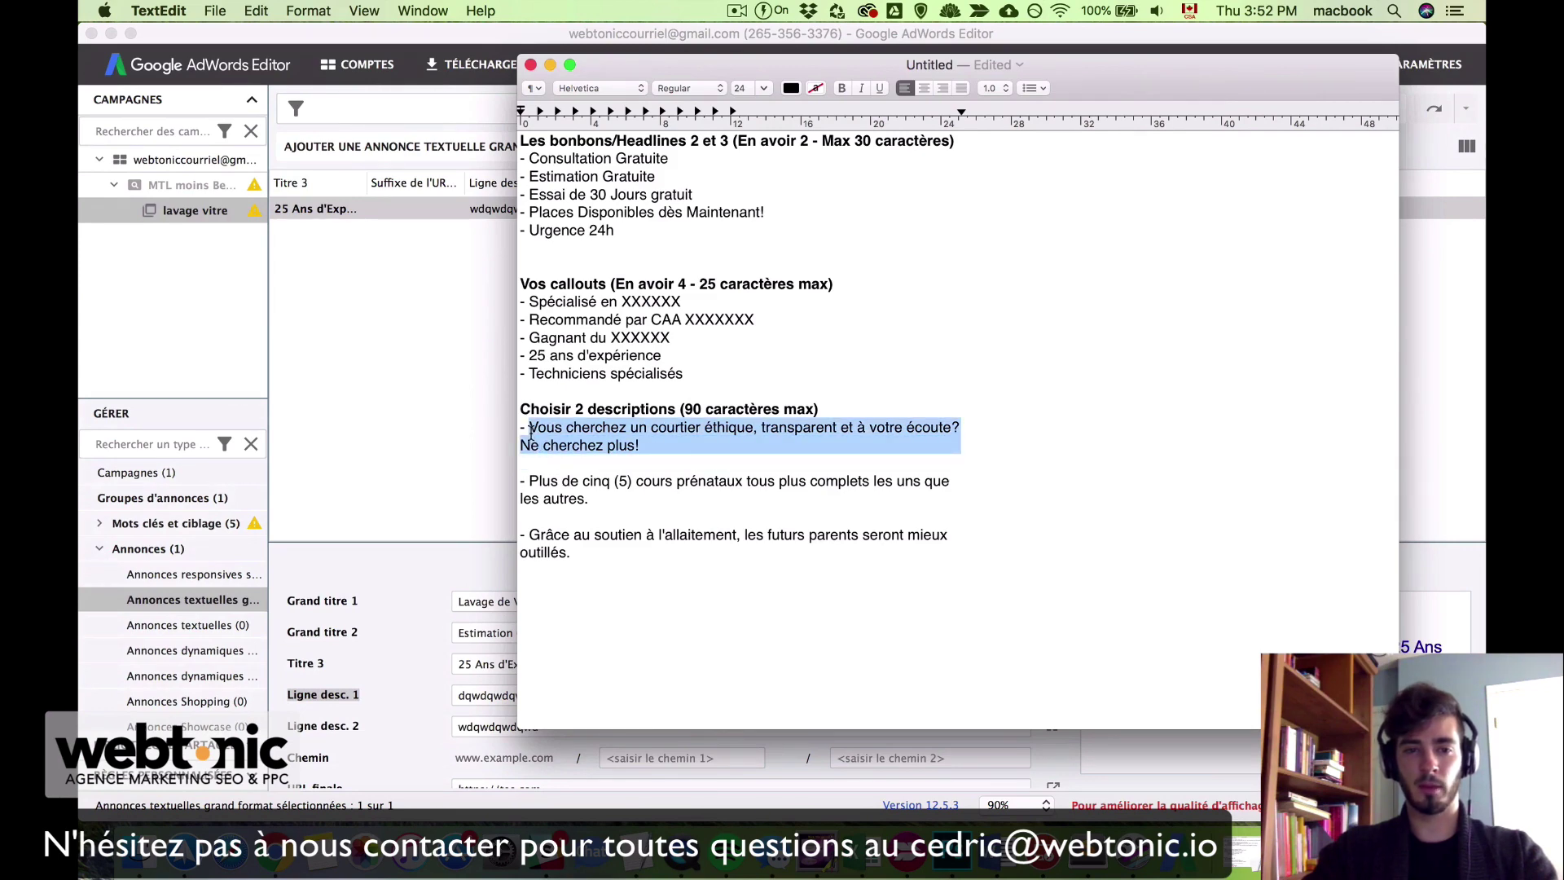
{"action": "left_click", "coordinate": [488, 720]}
{"action": "double_click", "coordinate": [523, 692]}
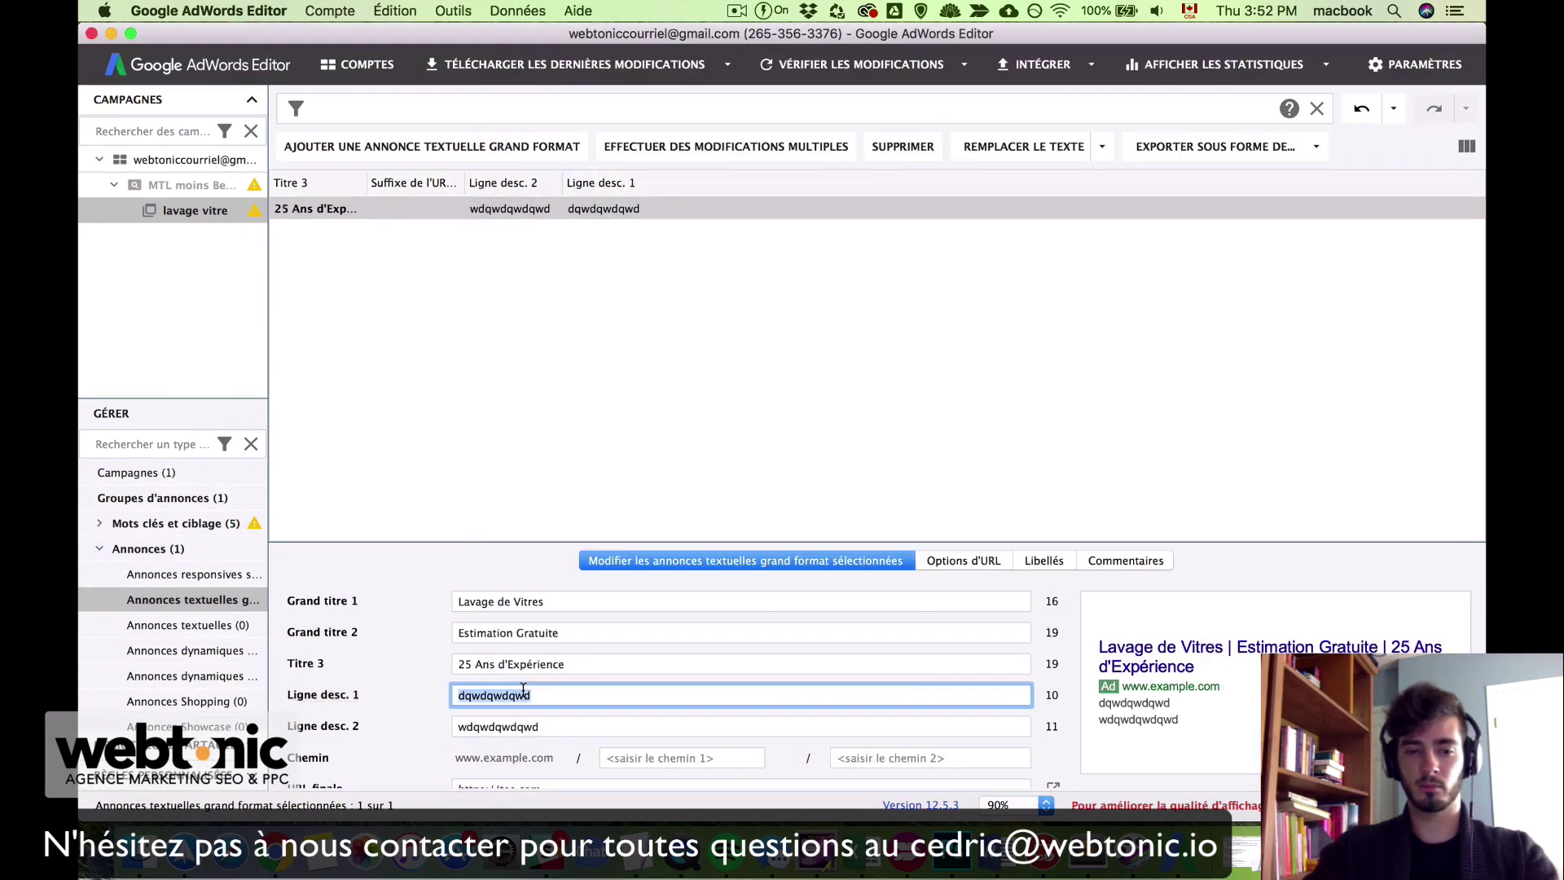
{"action": "key", "text": "super+v"}
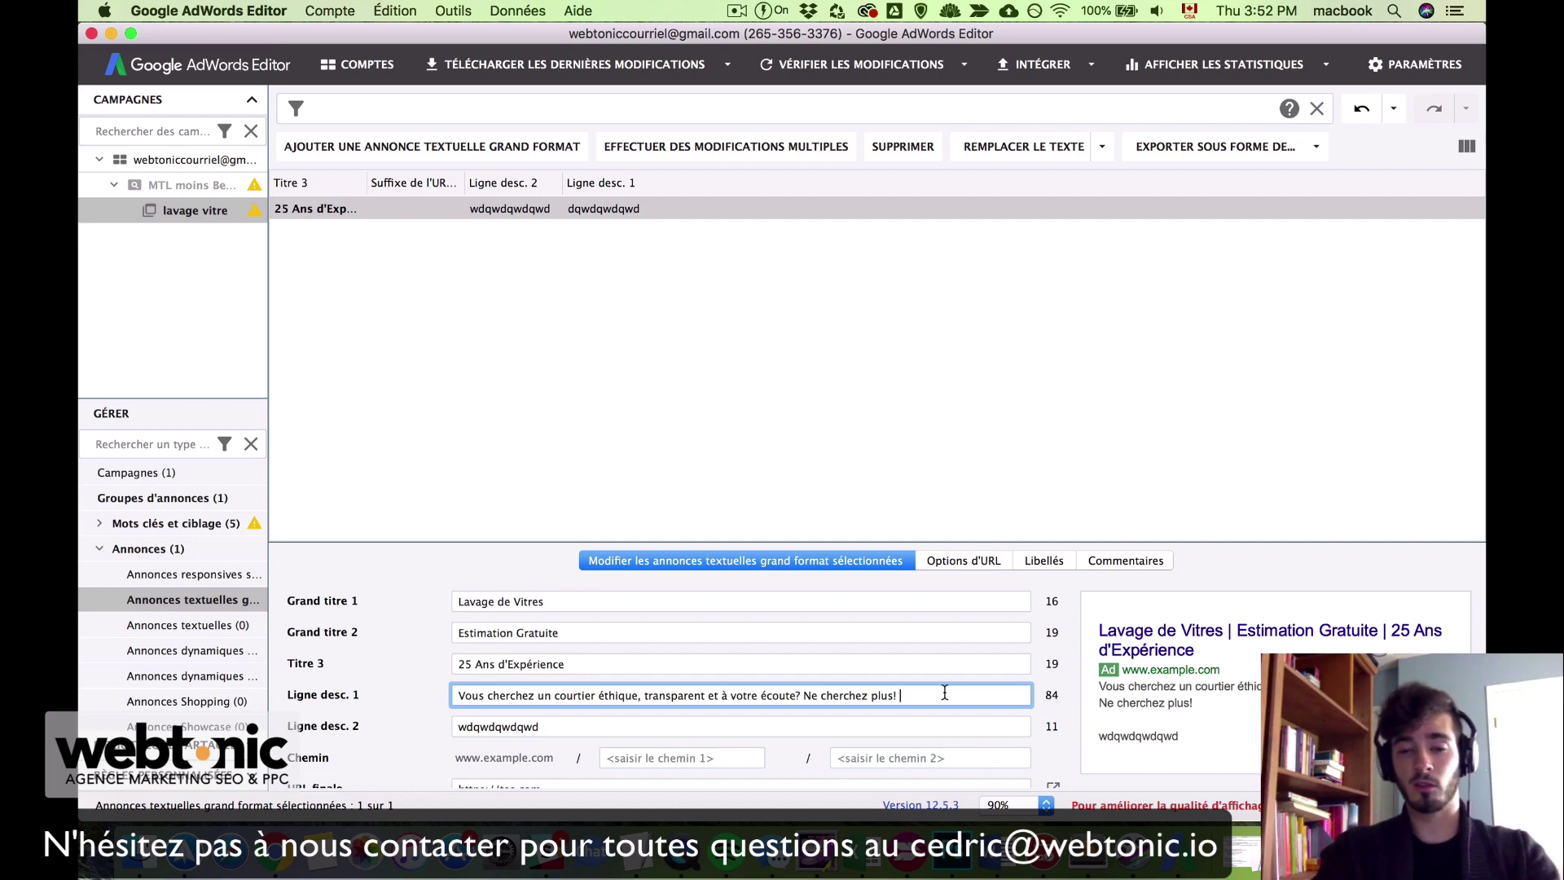
{"action": "type", "text": "hdhdhdhdh"}
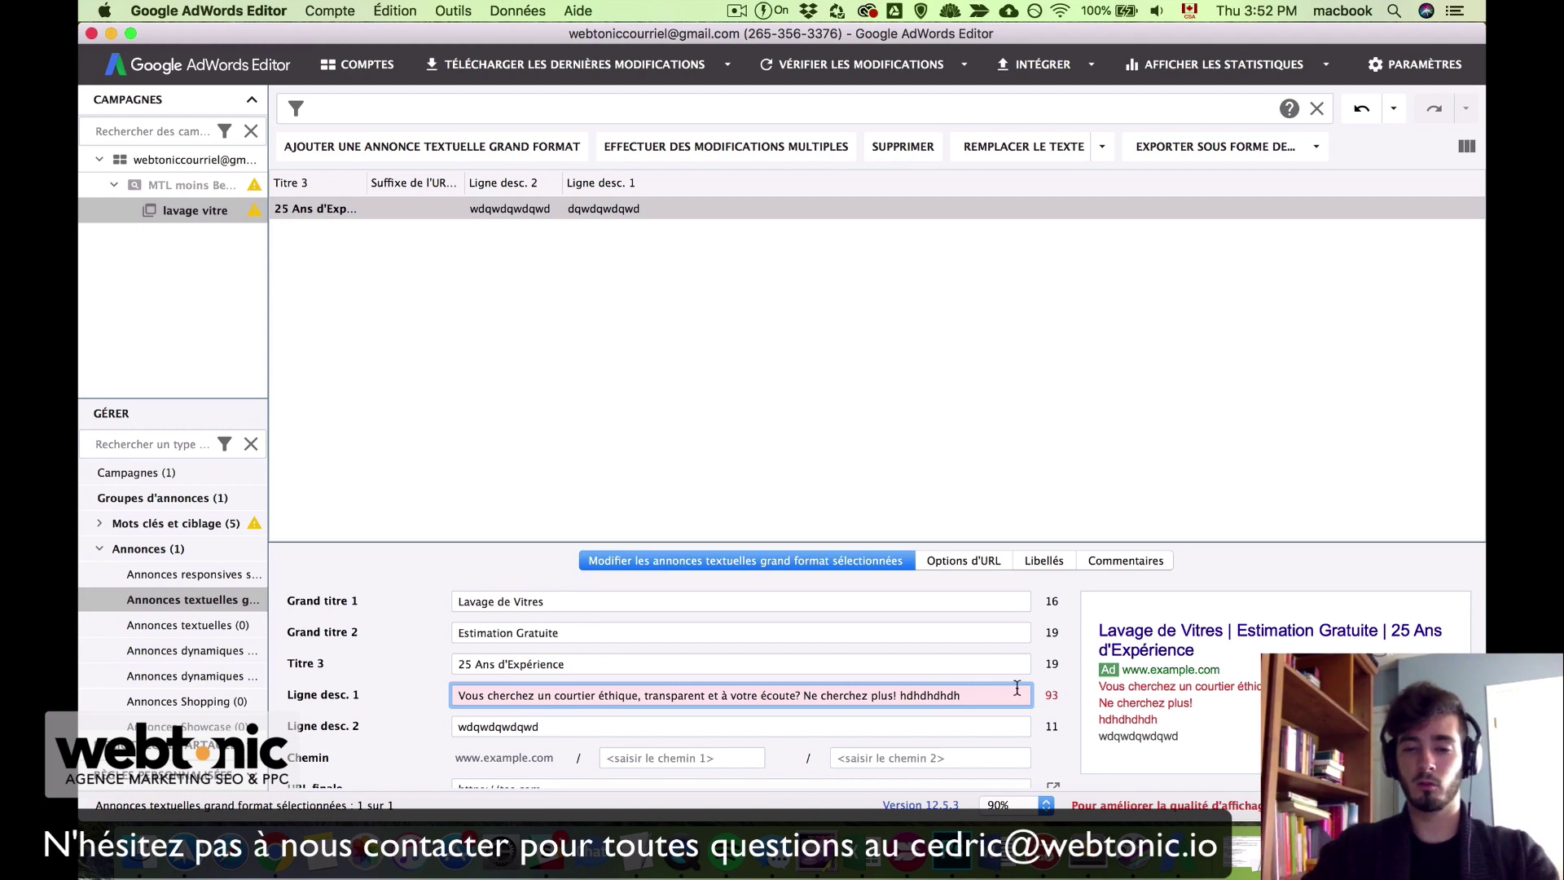
{"action": "key", "text": "BackSpace"}
{"action": "key", "text": "BackSpace"}
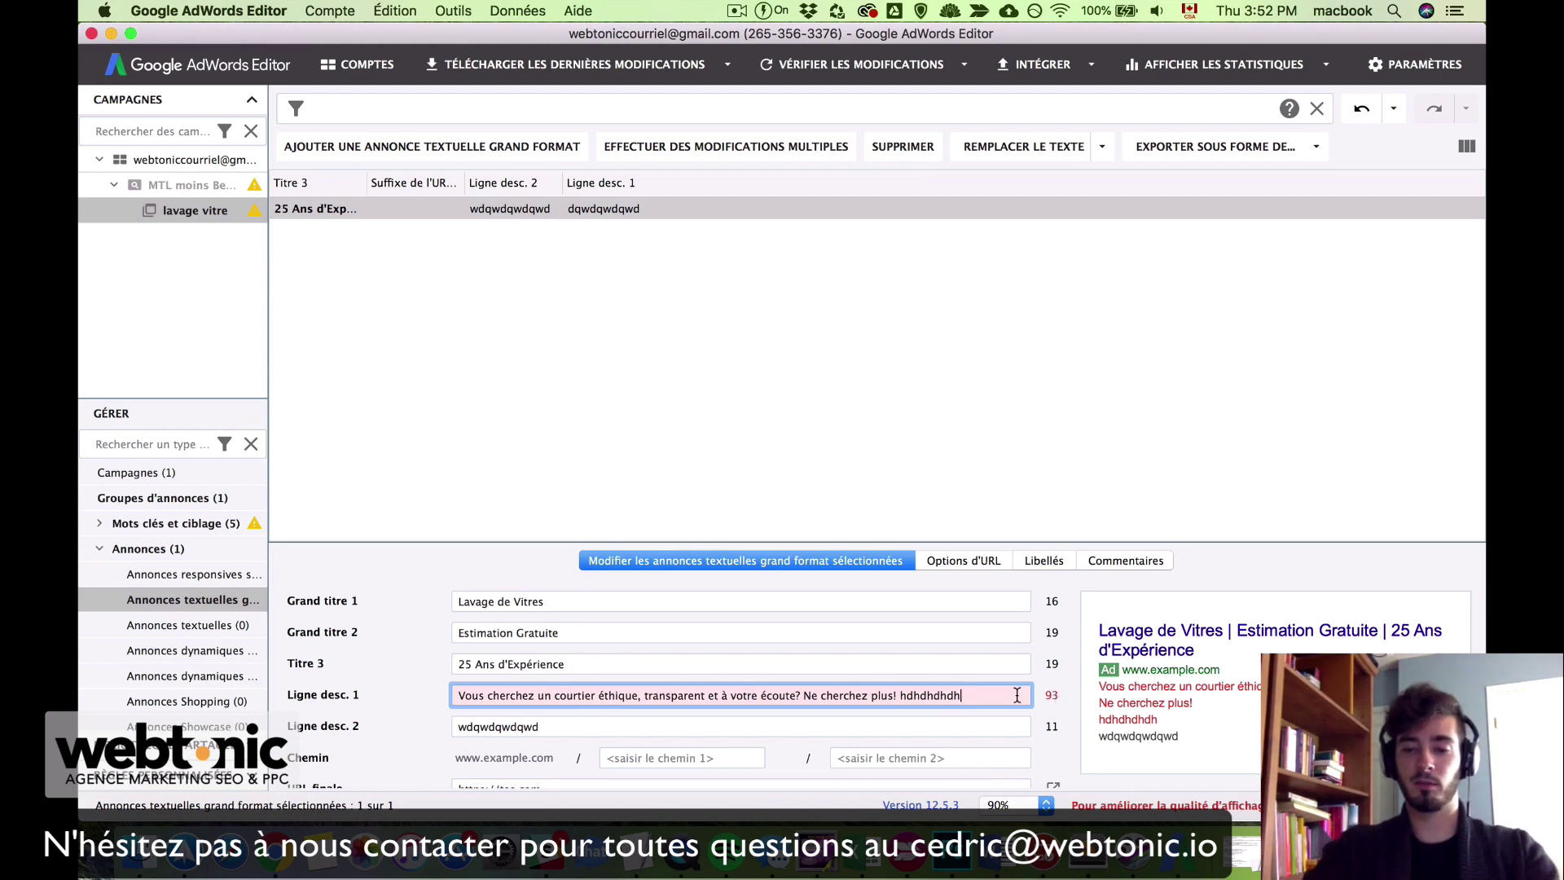
{"action": "key", "text": "BackSpace"}
{"action": "key", "text": "BackSpace"}
{"action": "key", "text": "BackSpace"}
{"action": "key", "text": "BackSpace"}
{"action": "key", "text": "BackSpace"}
{"action": "key", "text": "BackSpace"}
{"action": "key", "text": "BackSpace"}
{"action": "key", "text": "BackSpace"}
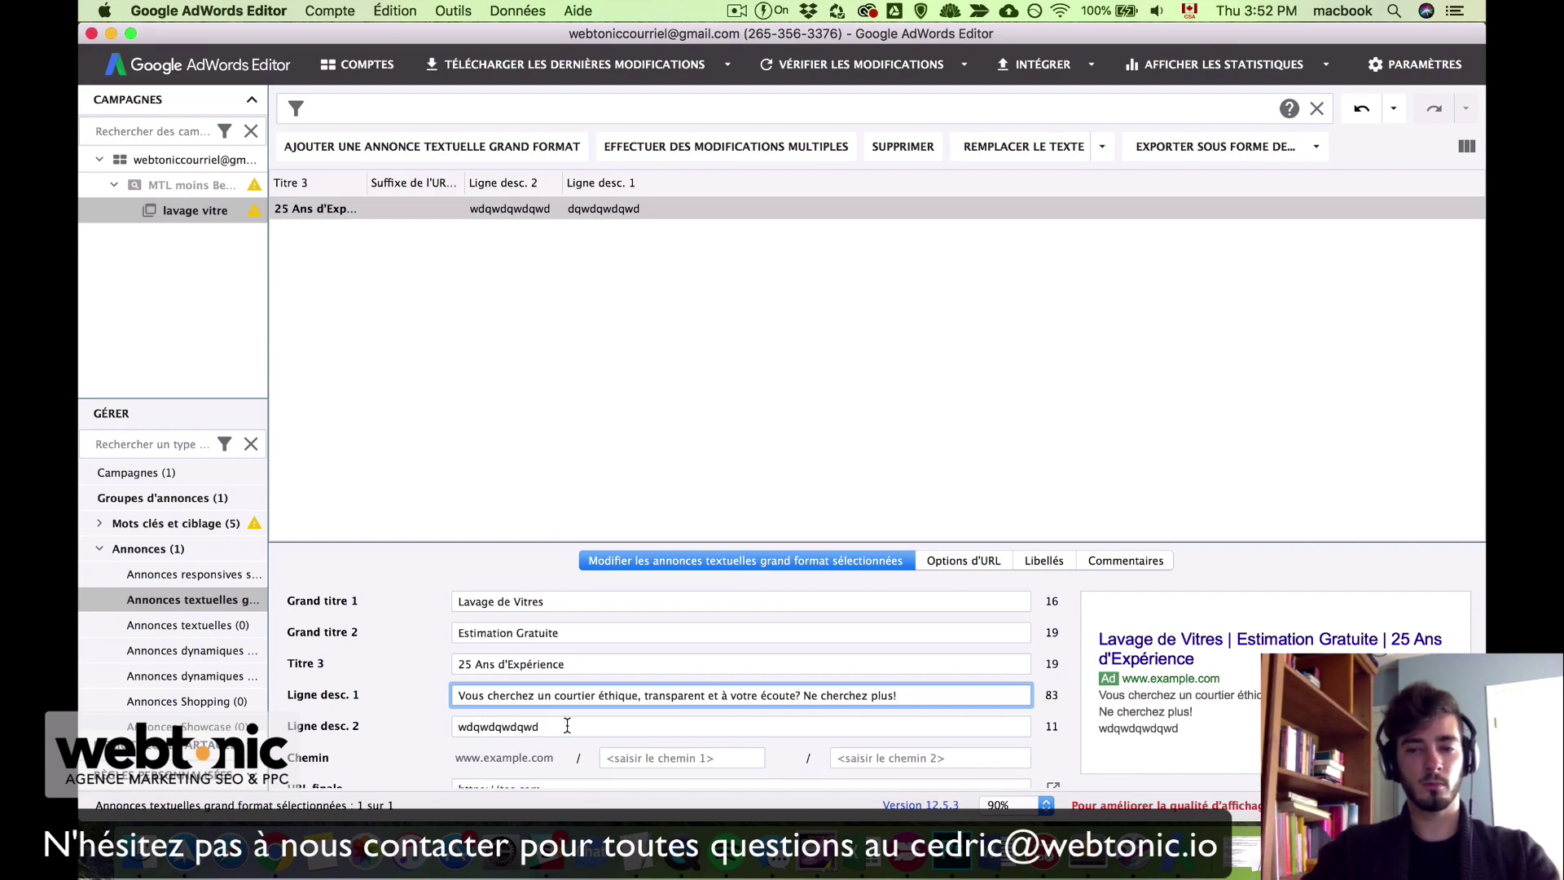
Step: Paste 'Plus de cinq (5) cours prénataux…' from the notes into description line 2
{"action": "key", "text": "ctrl+Up"}
{"action": "left_click", "coordinate": [1154, 627]}
{"action": "left_click_drag", "start_coordinate": [609, 498], "coordinate": [530, 481]}
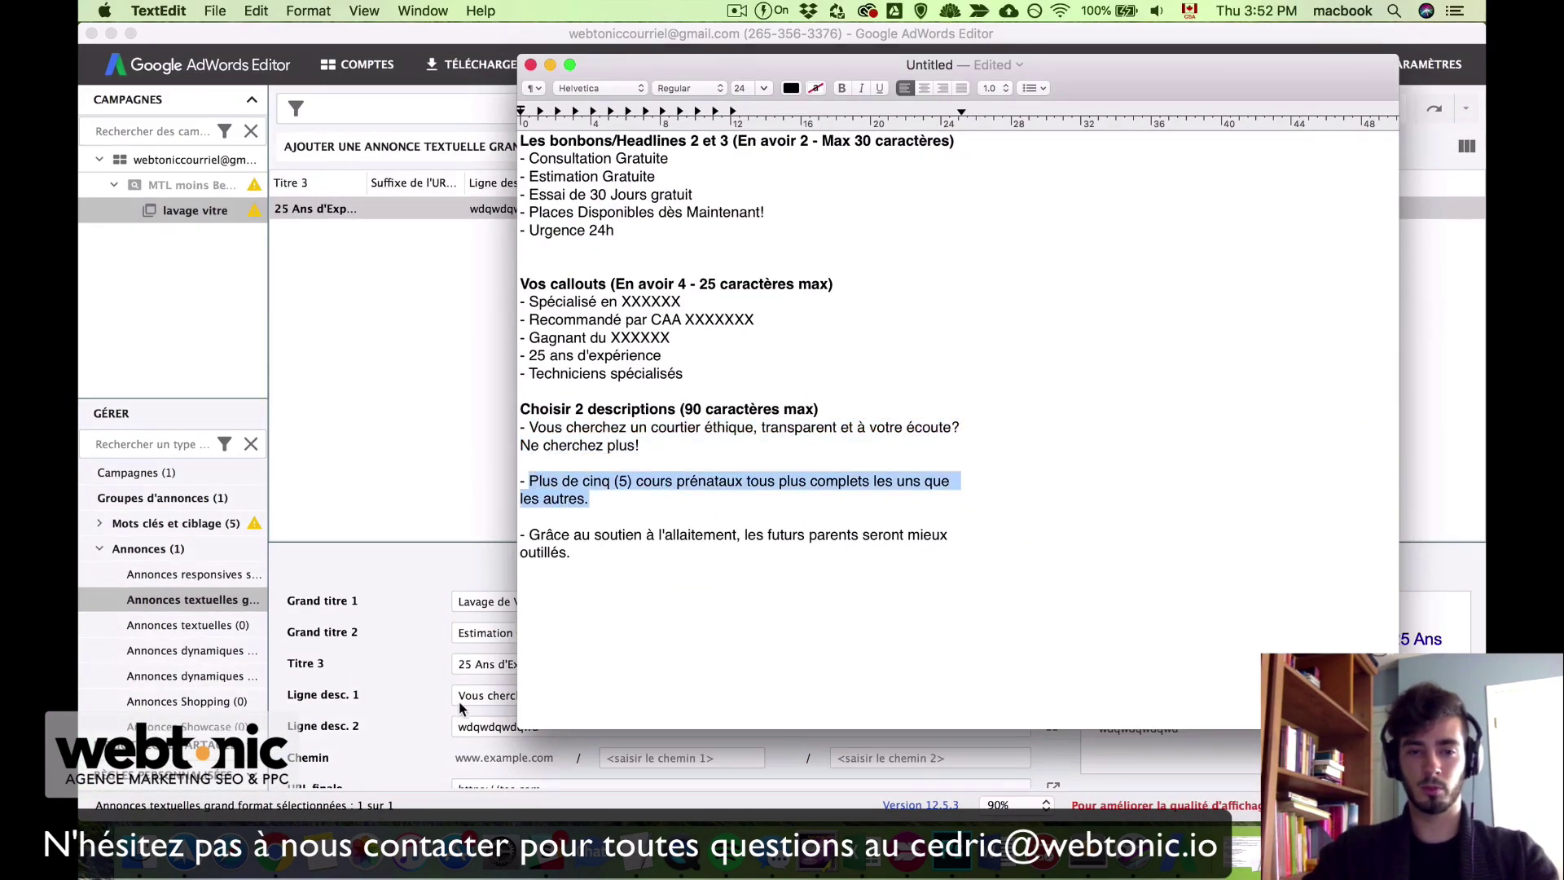
{"action": "left_click", "coordinate": [463, 710]}
{"action": "left_click", "coordinate": [499, 726]}
{"action": "key", "text": "super+v"}
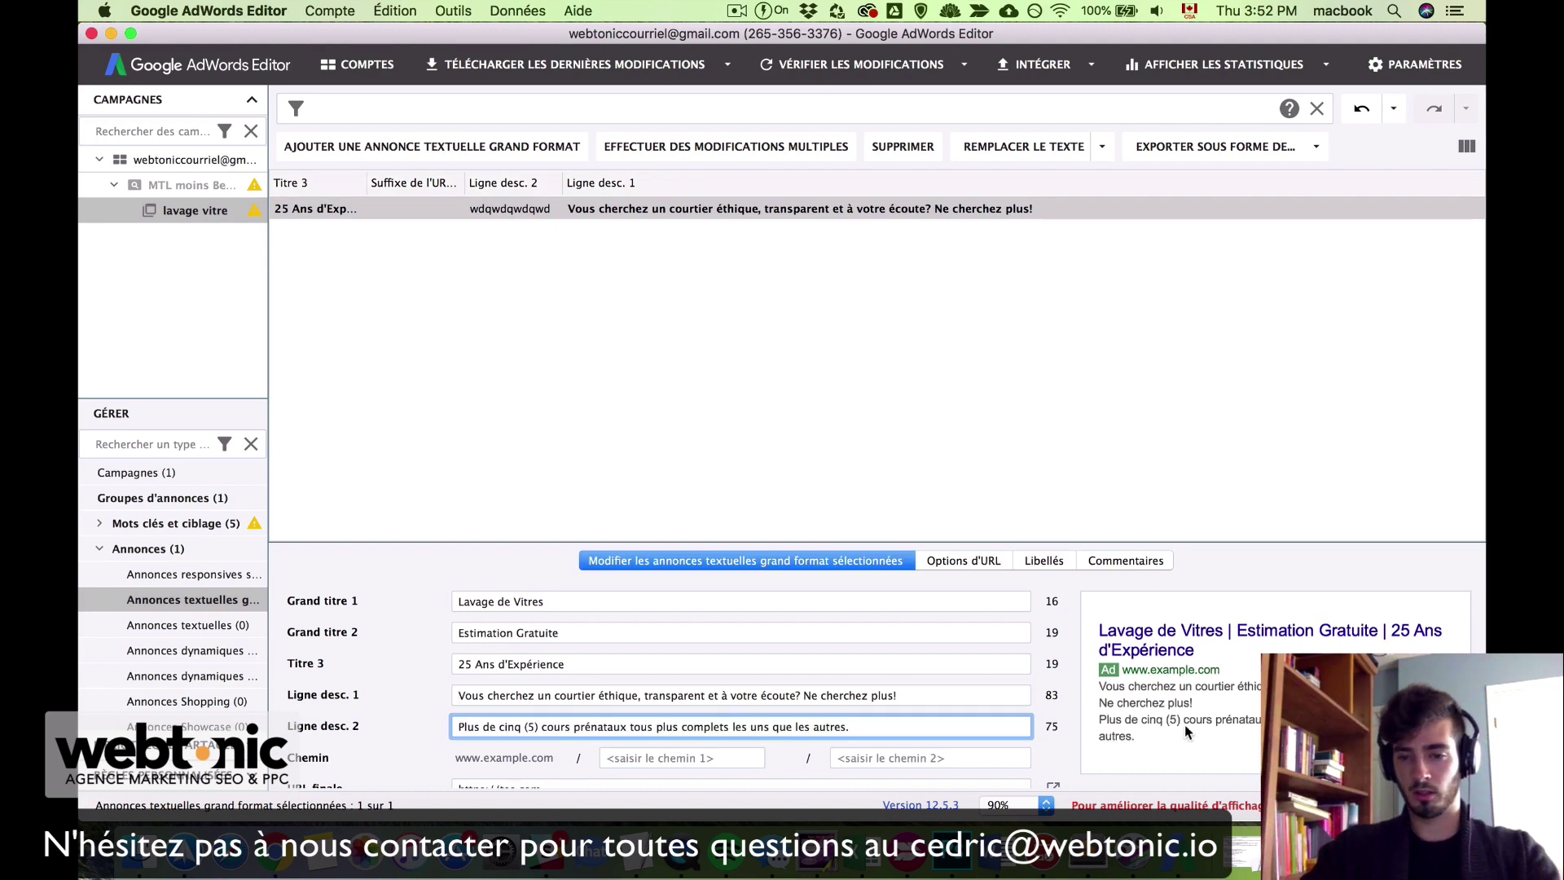
{"action": "scroll", "coordinate": [730, 702], "scroll_direction": "down", "scroll_amount": 2}
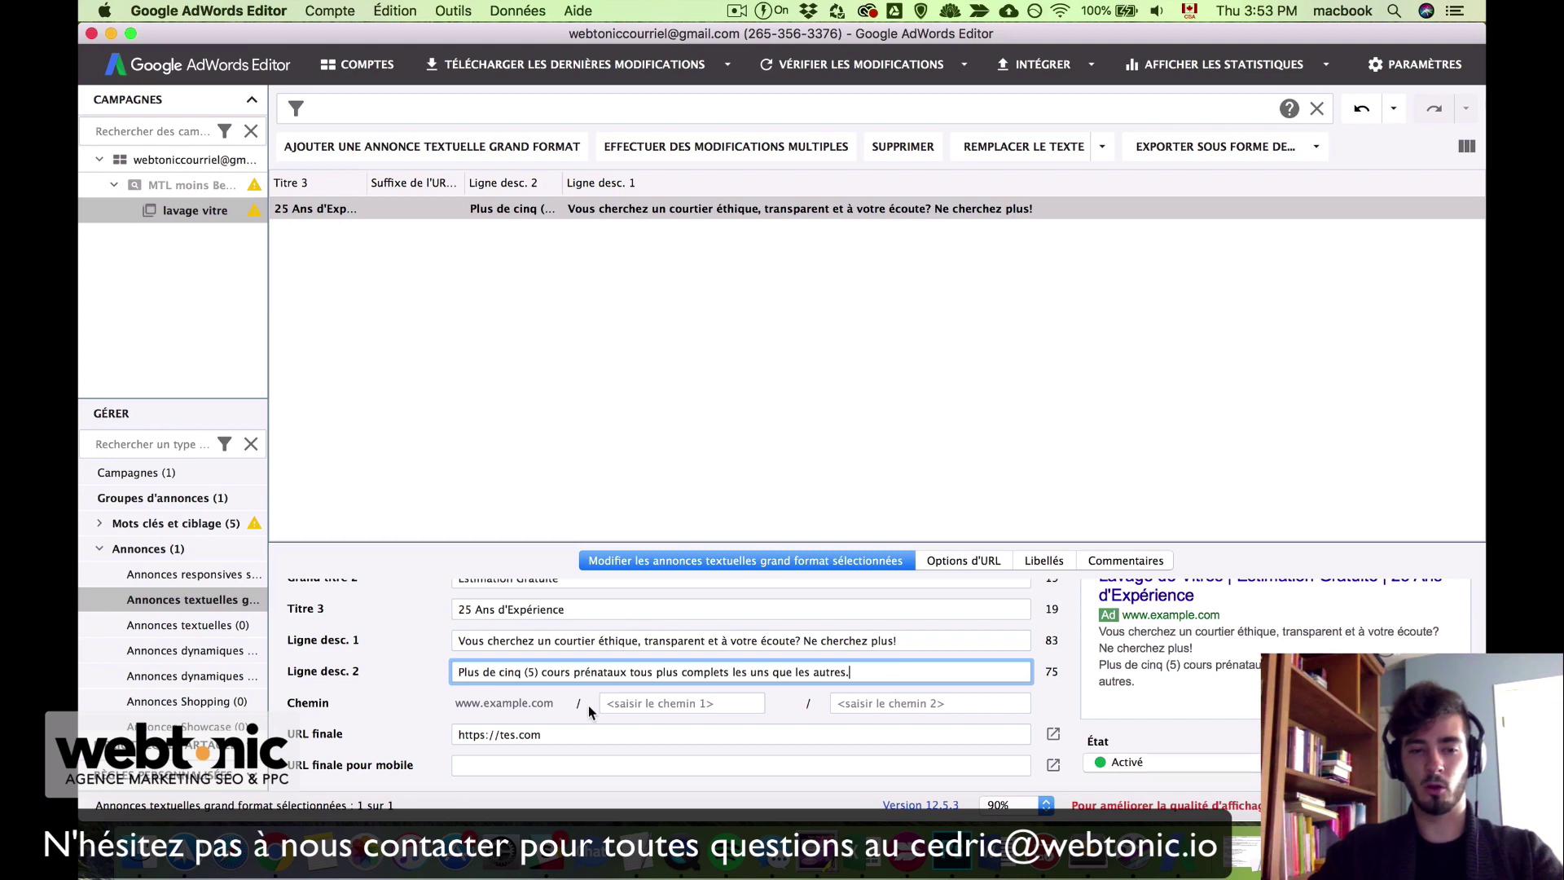
{"action": "left_click", "coordinate": [672, 702]}
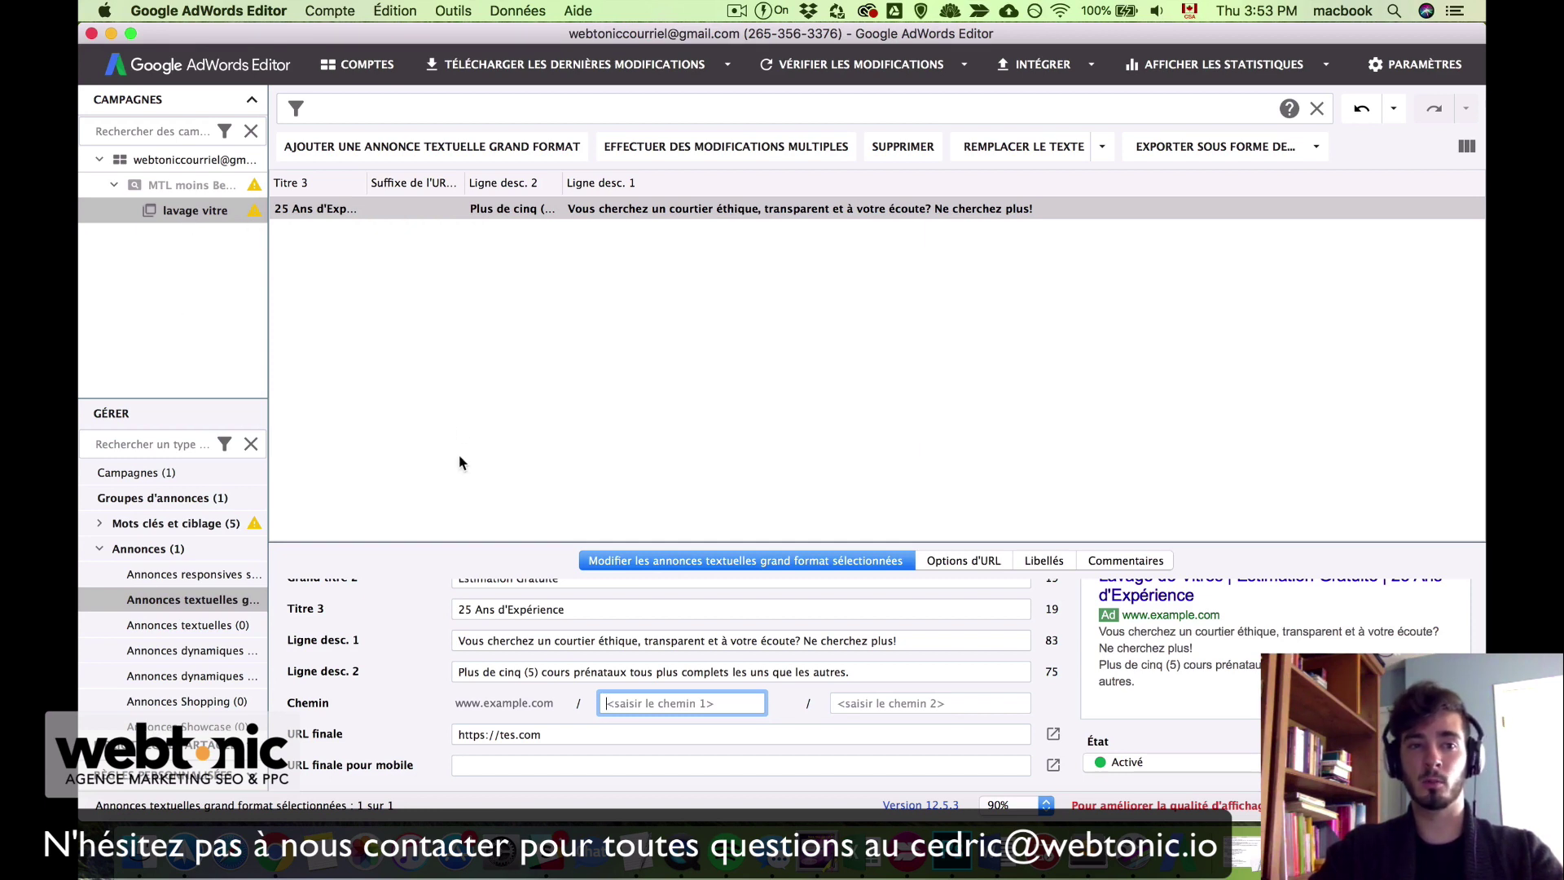
Step: Enter 'Lavage' and 'Vitres' as the two display path parts and finish editing the ad
{"action": "type", "text": "Lavage"}
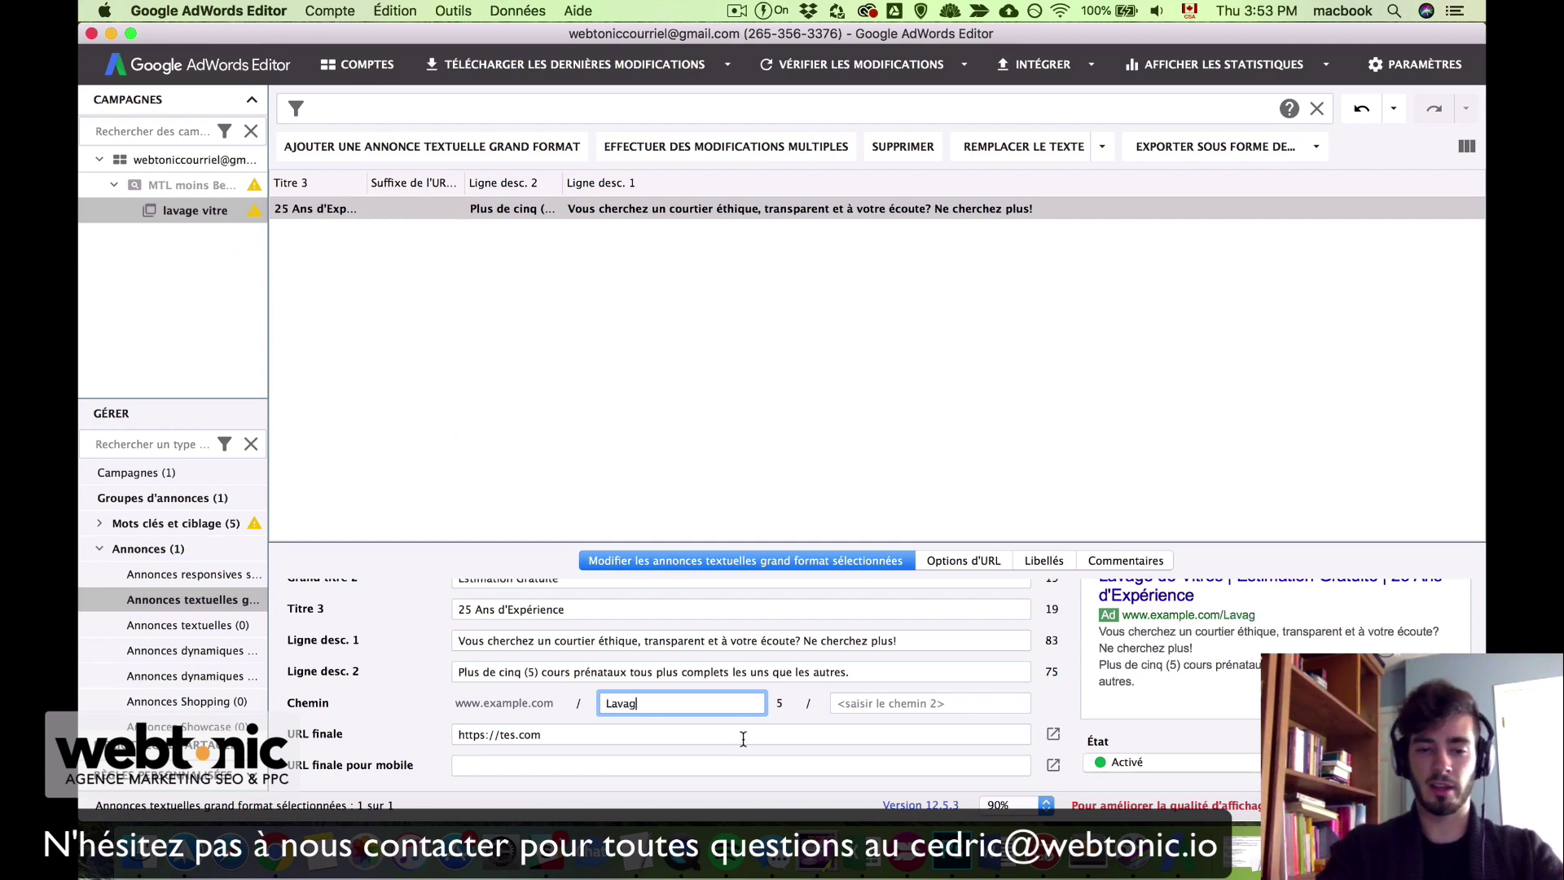
{"action": "key", "text": "Tab"}
{"action": "type", "text": "Vitres"}
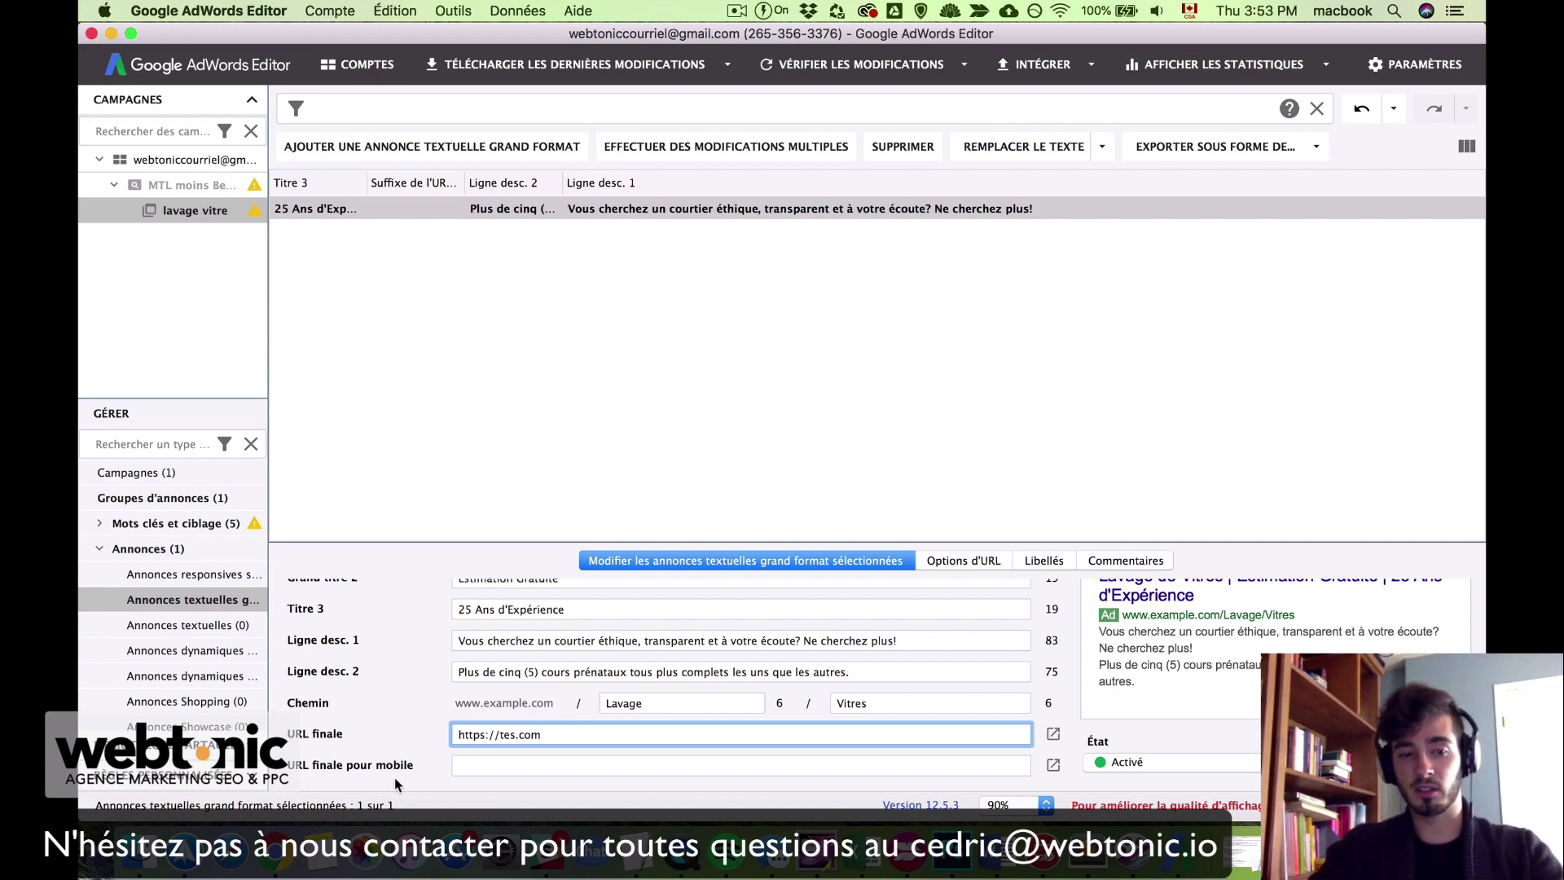
{"action": "left_click", "coordinate": [480, 764]}
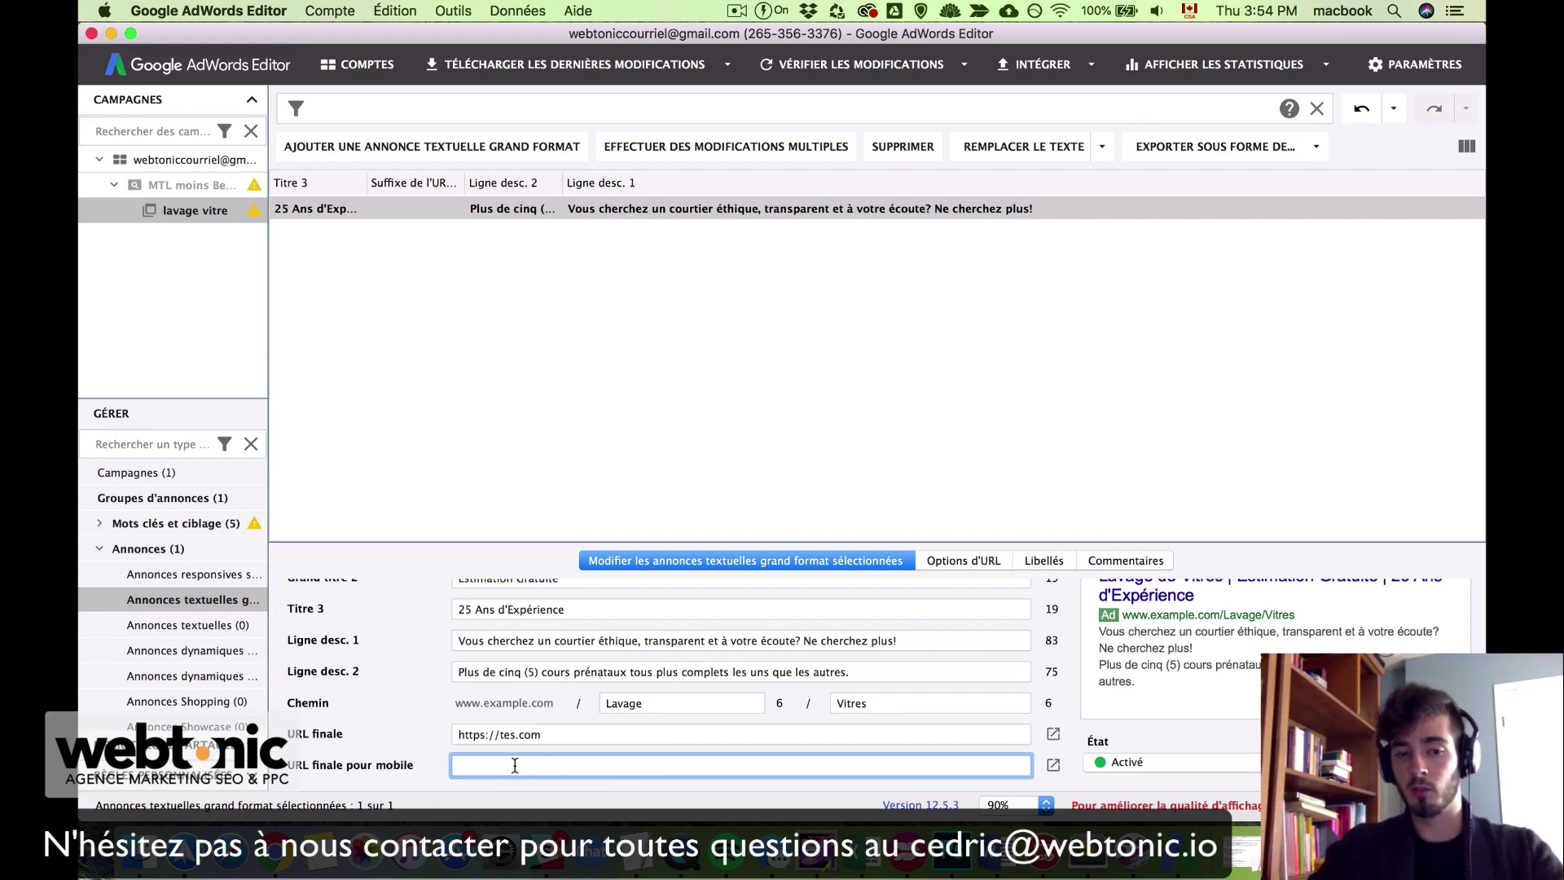
{"action": "key", "text": "Return"}
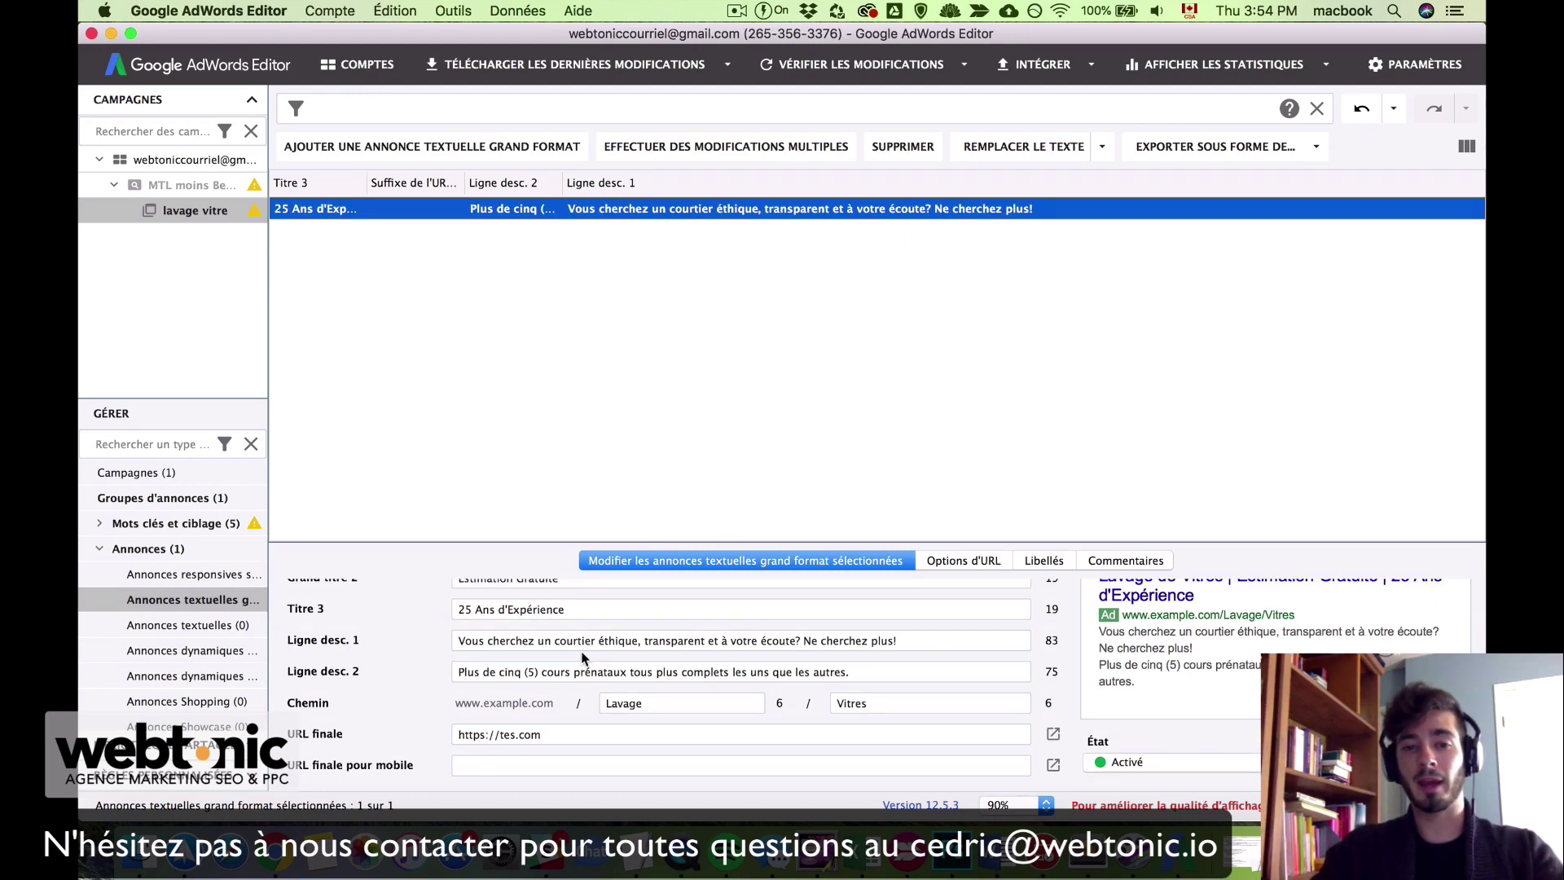
{"action": "scroll", "coordinate": [583, 658], "scroll_direction": "up", "scroll_amount": 3}
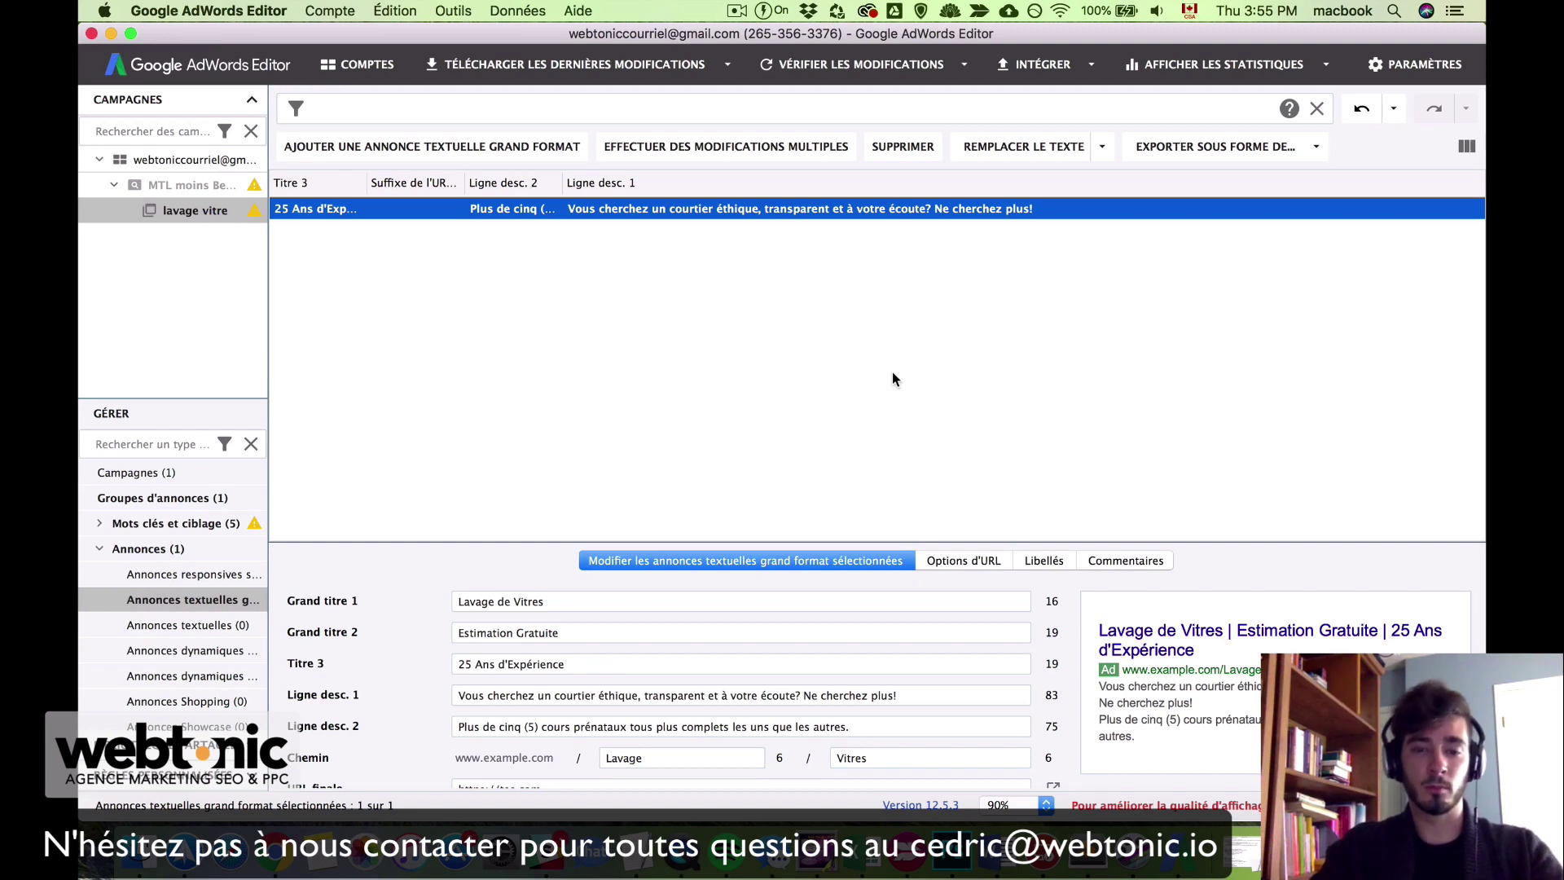
Step: Duplicate the expanded text ad and change the copy's second headline to 'Meilleurs Prix'
{"action": "left_click", "coordinate": [702, 352]}
{"action": "left_click", "coordinate": [436, 213]}
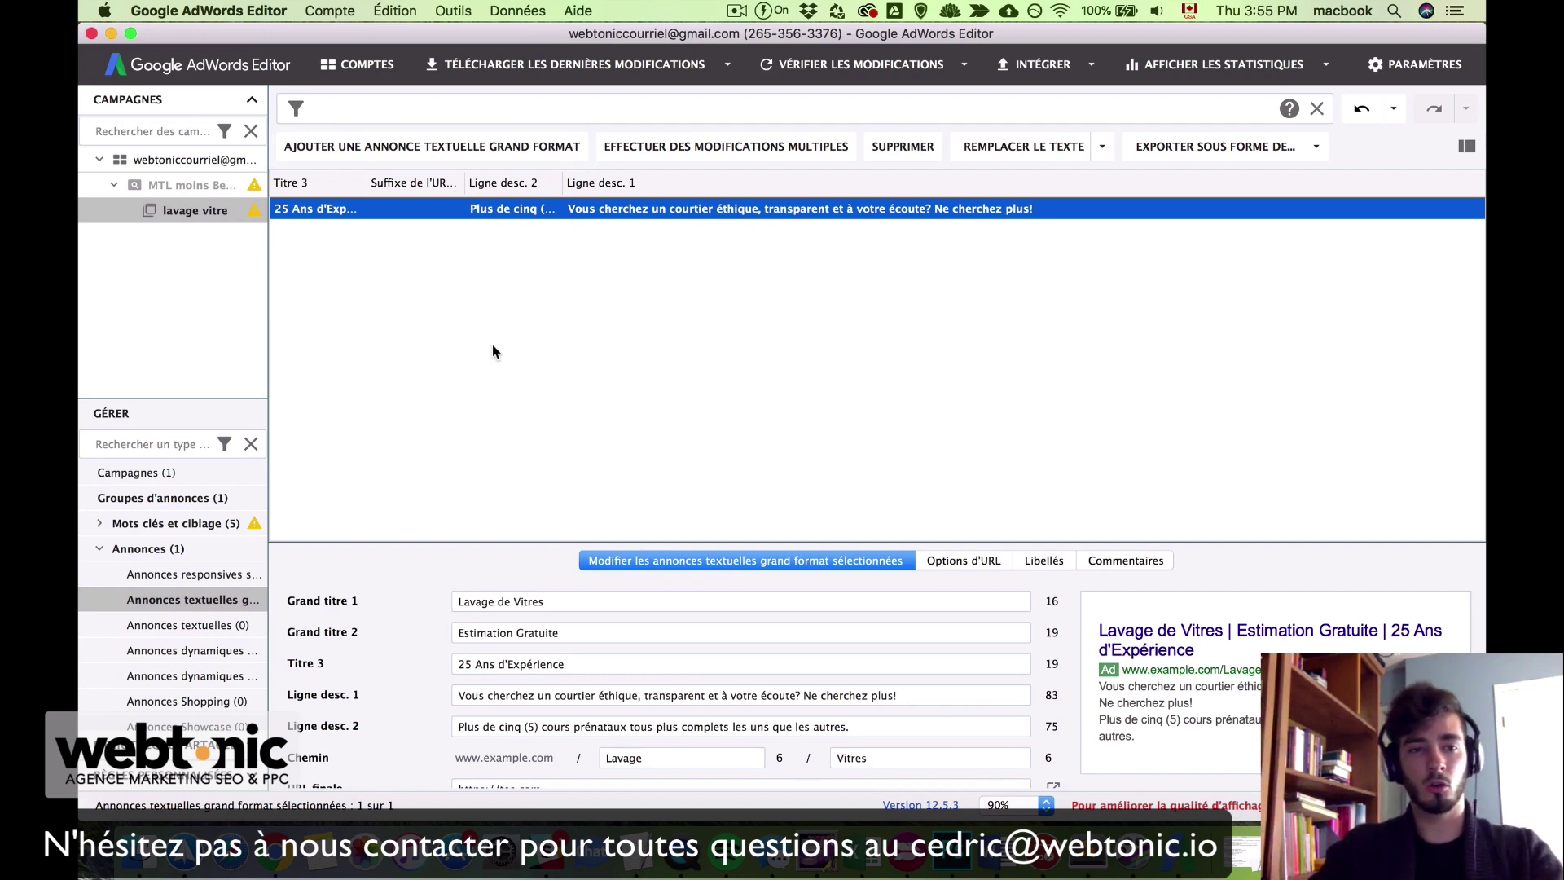
{"action": "key", "text": "super+v"}
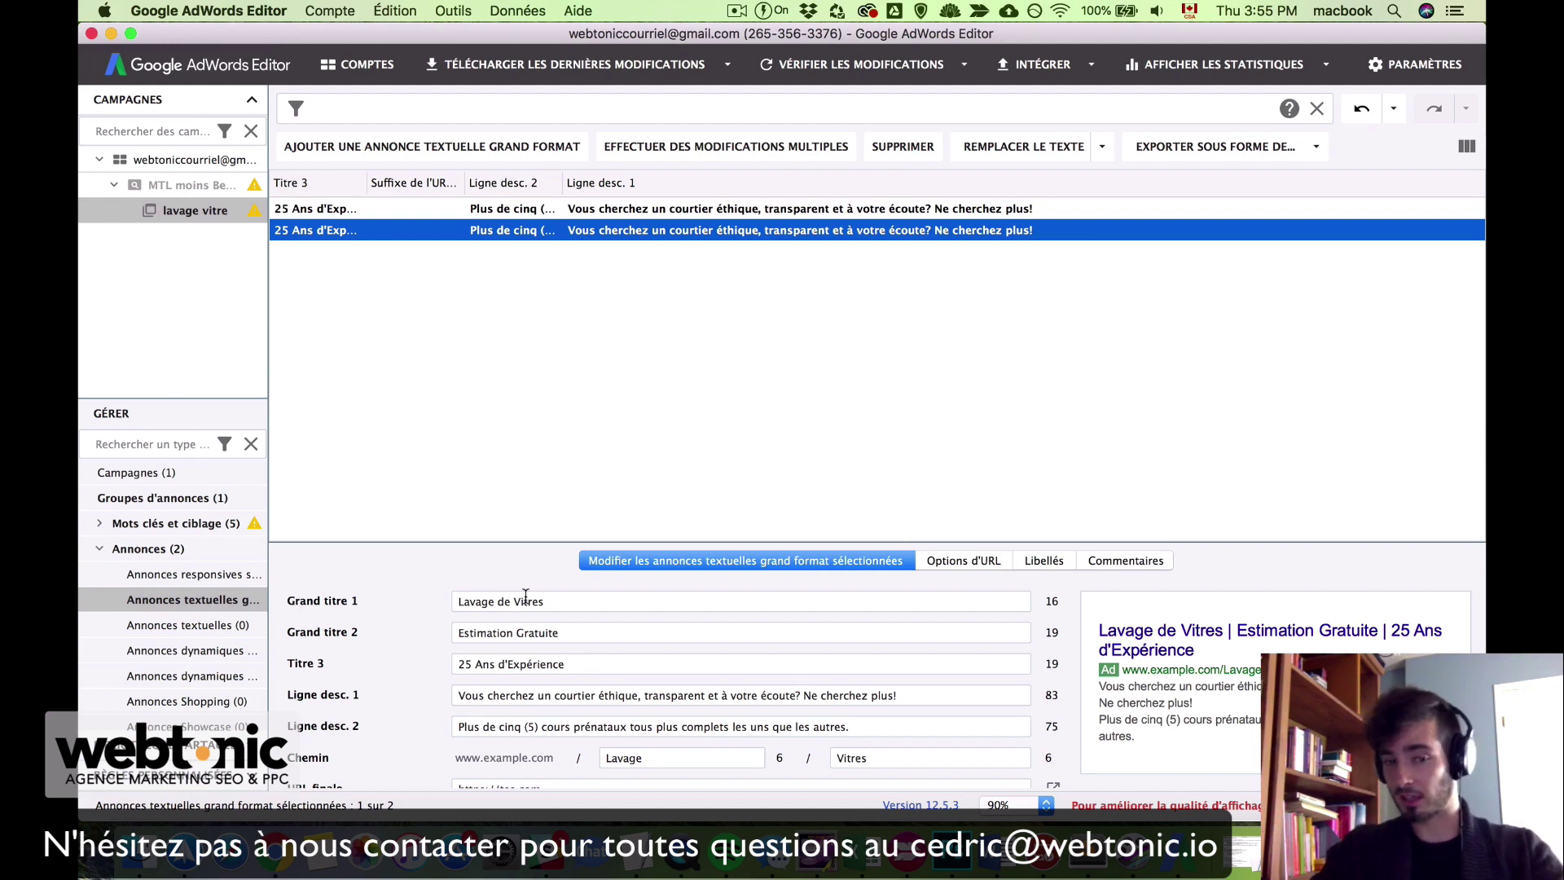
{"action": "scroll", "coordinate": [409, 663], "scroll_direction": "down", "scroll_amount": 1}
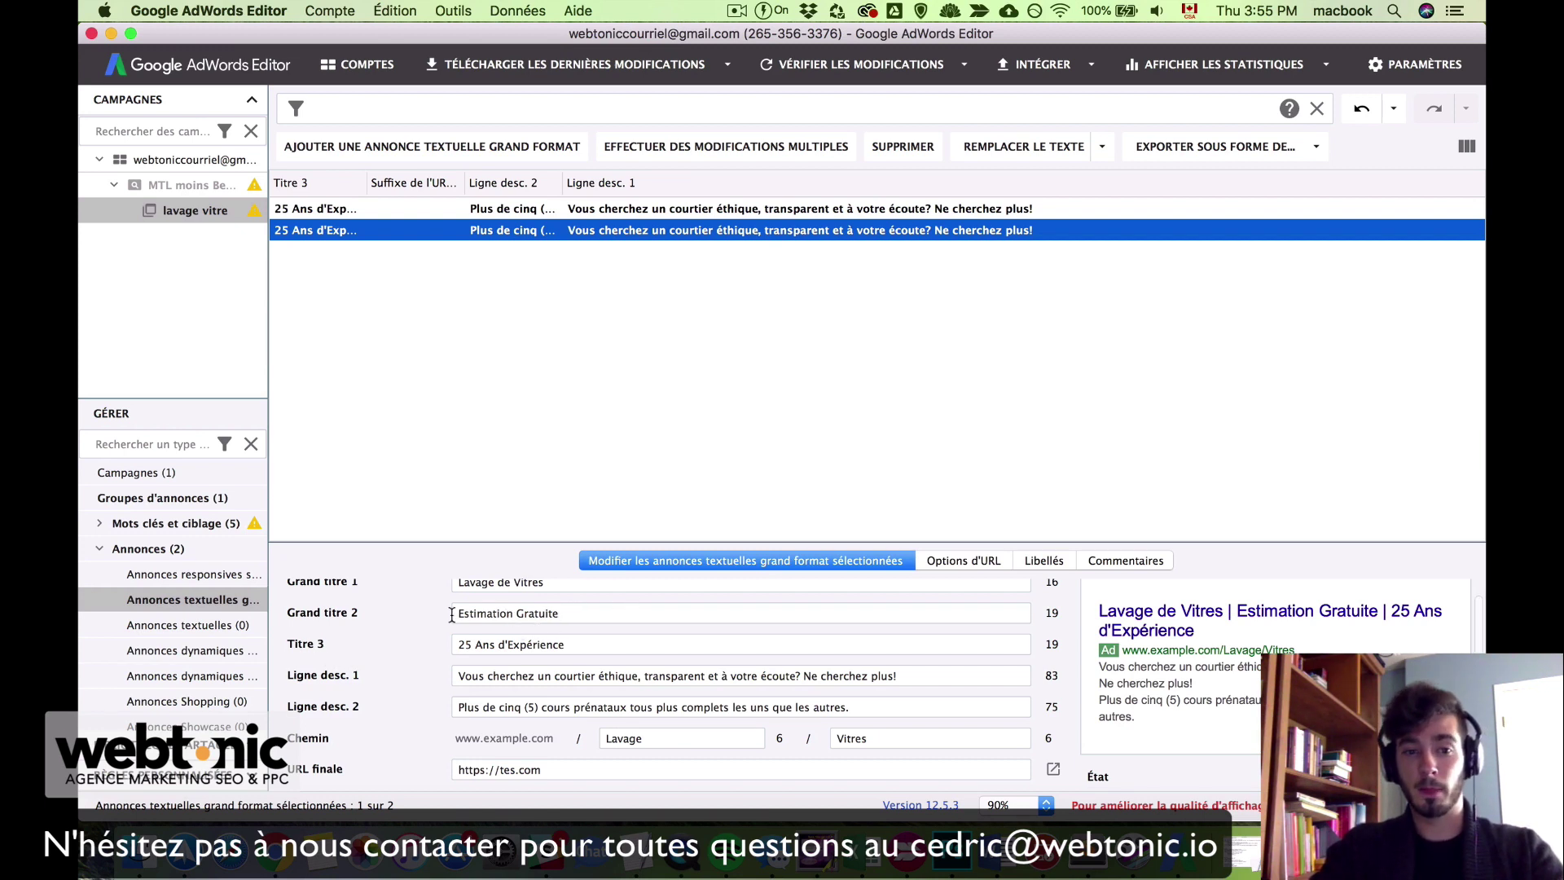
{"action": "scroll", "coordinate": [455, 620], "scroll_direction": "up", "scroll_amount": 1}
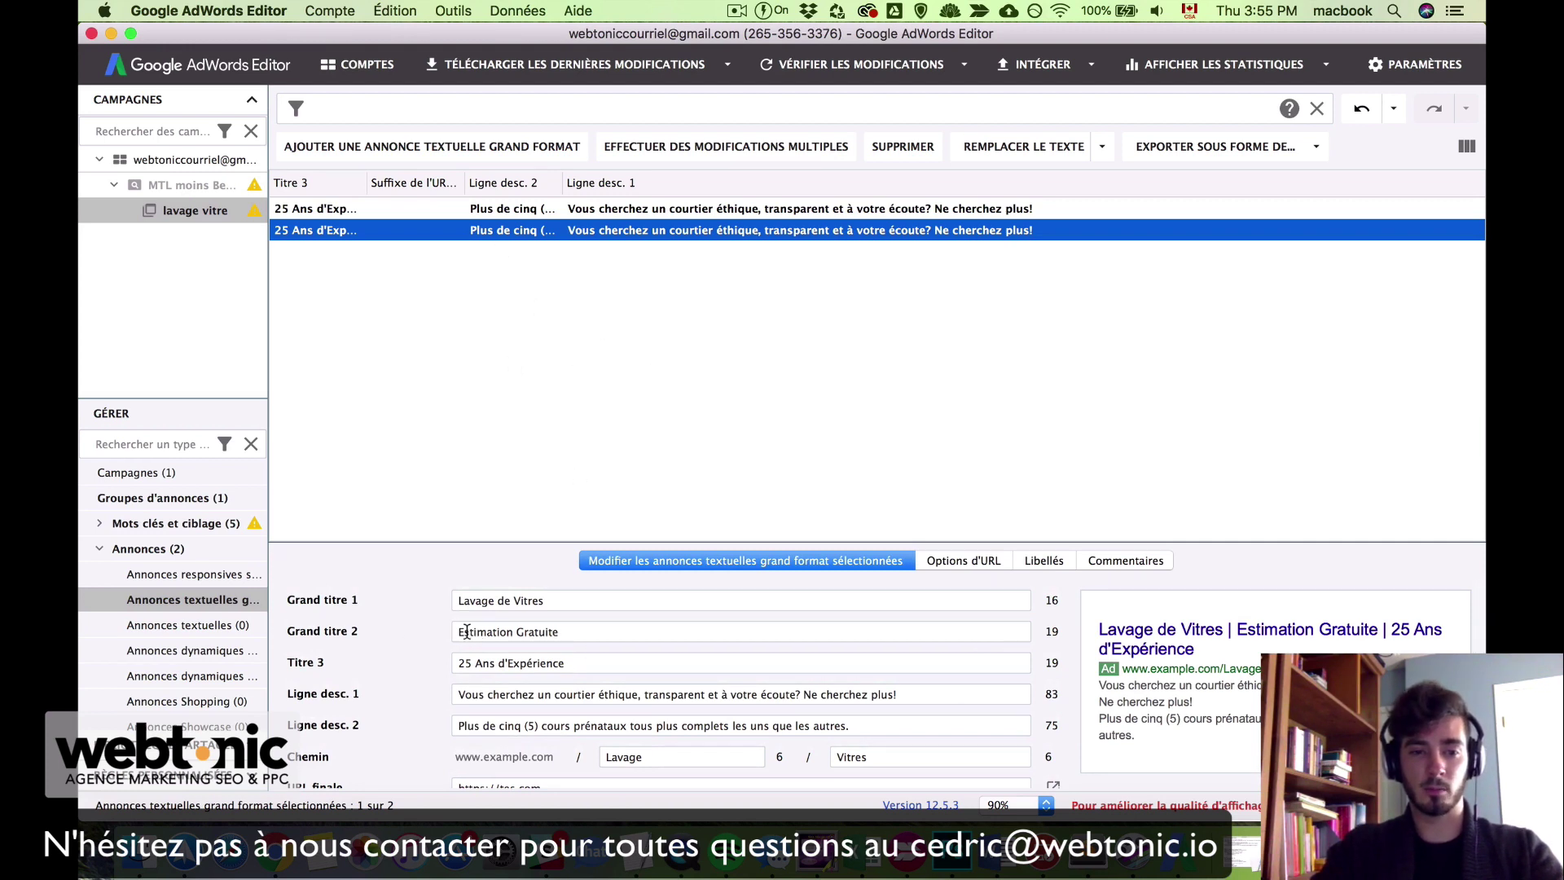
{"action": "left_click_drag", "start_coordinate": [458, 632], "coordinate": [587, 636]}
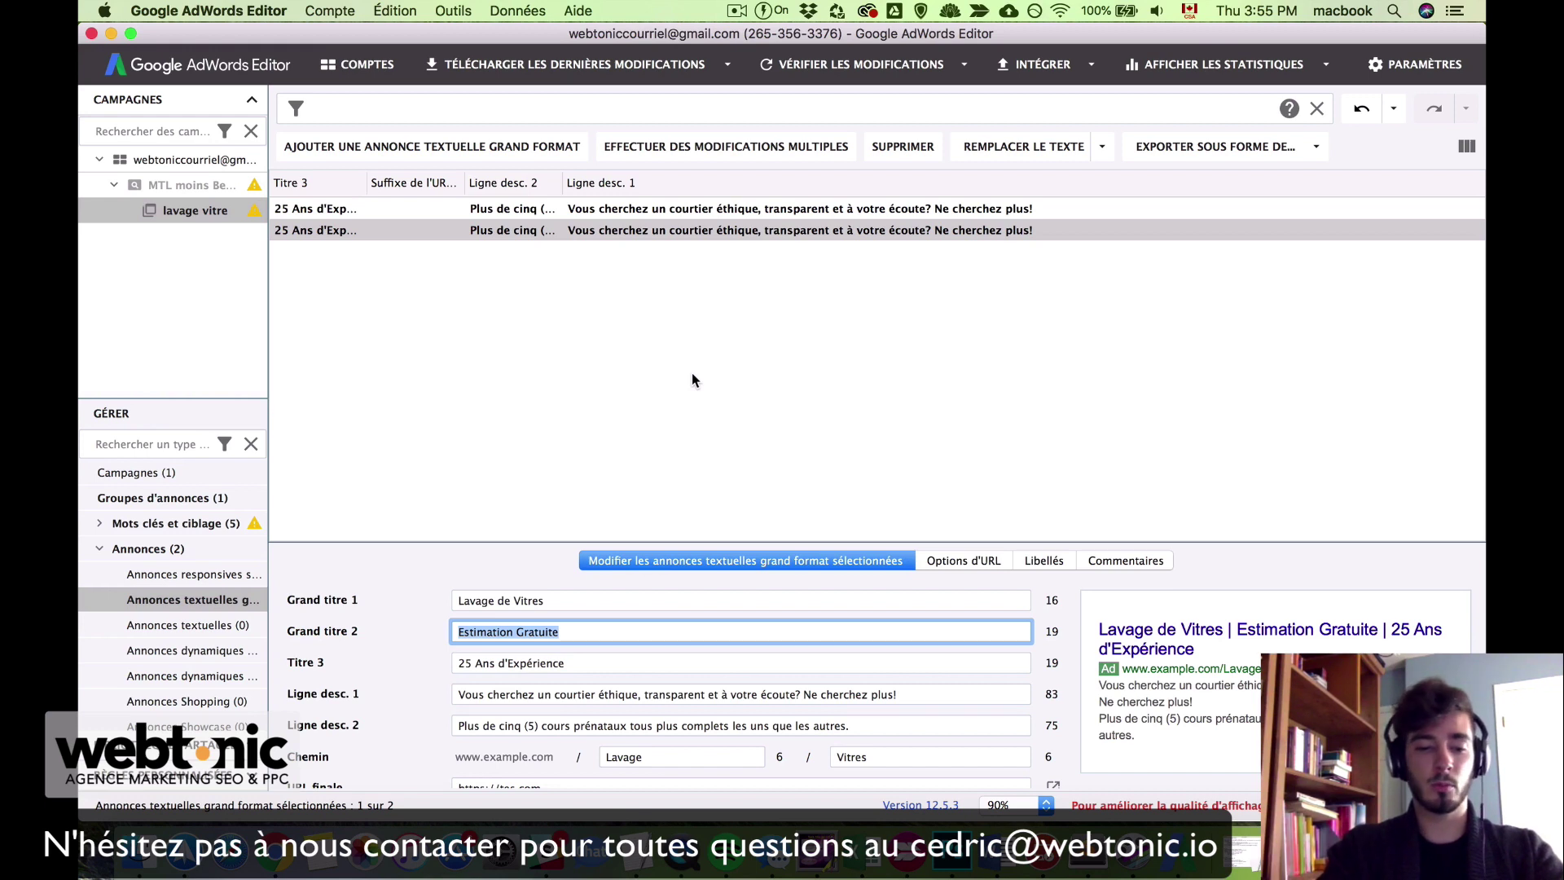
{"action": "type", "text": "Me"}
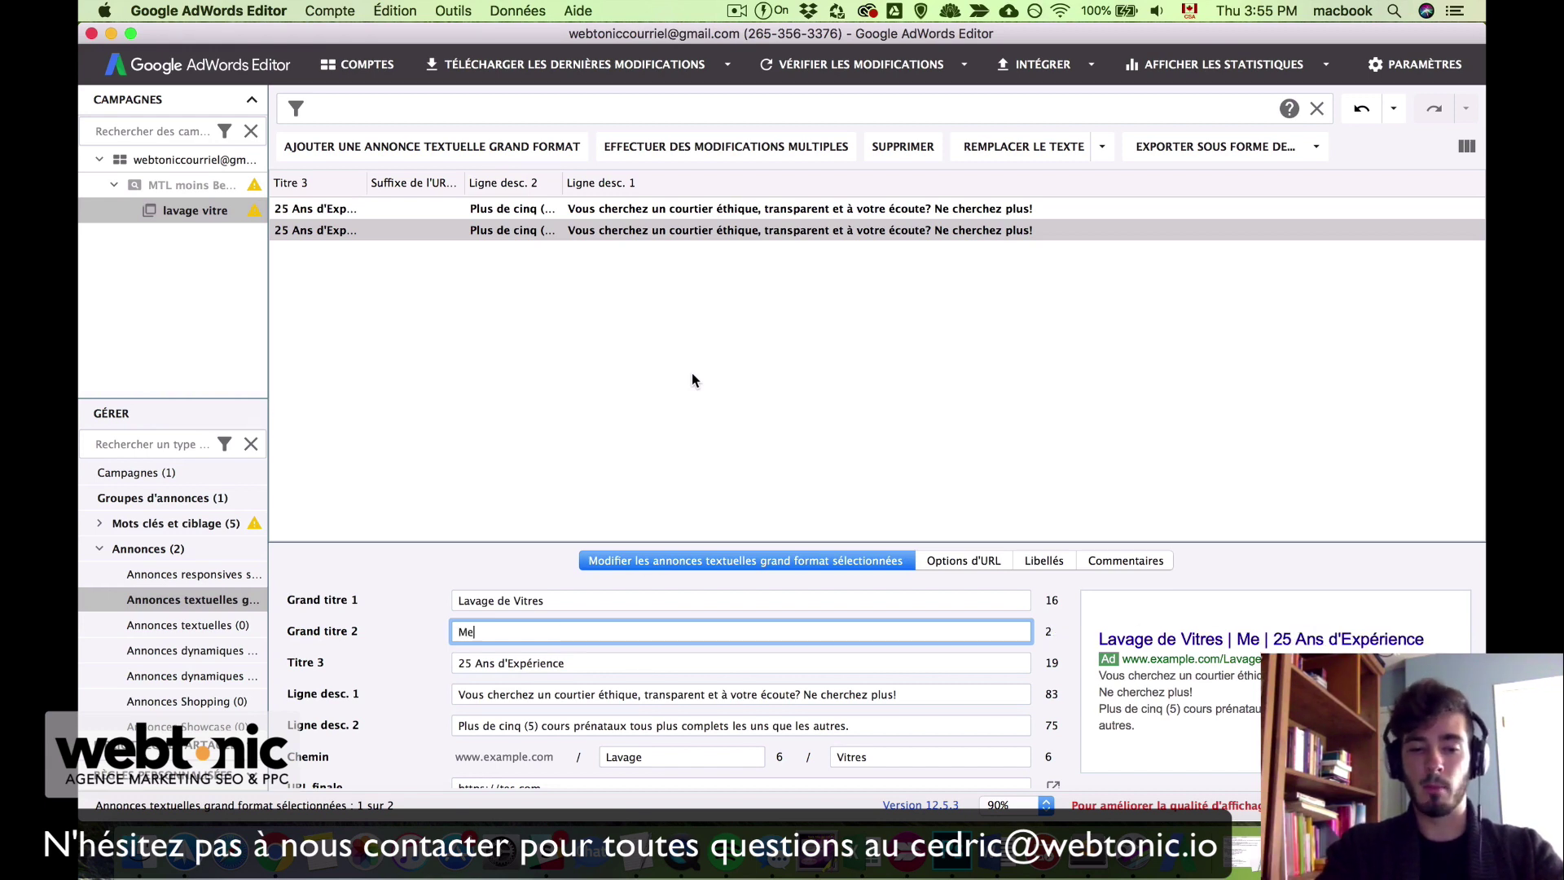
{"action": "type", "text": "illeurs Prix"}
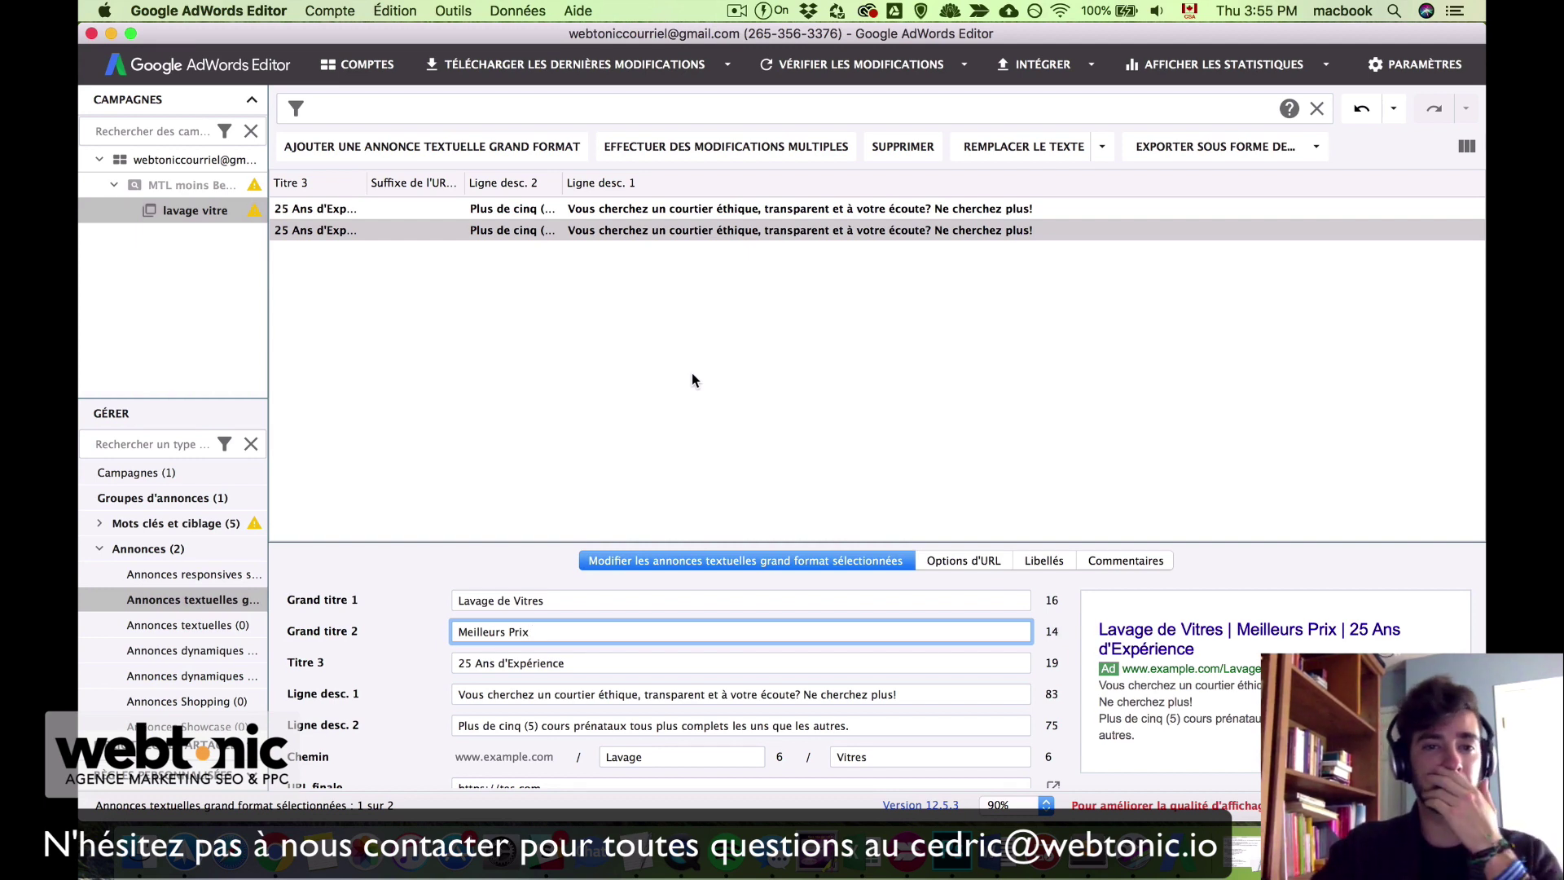
{"action": "left_click", "coordinate": [583, 213]}
{"action": "left_click", "coordinate": [632, 319]}
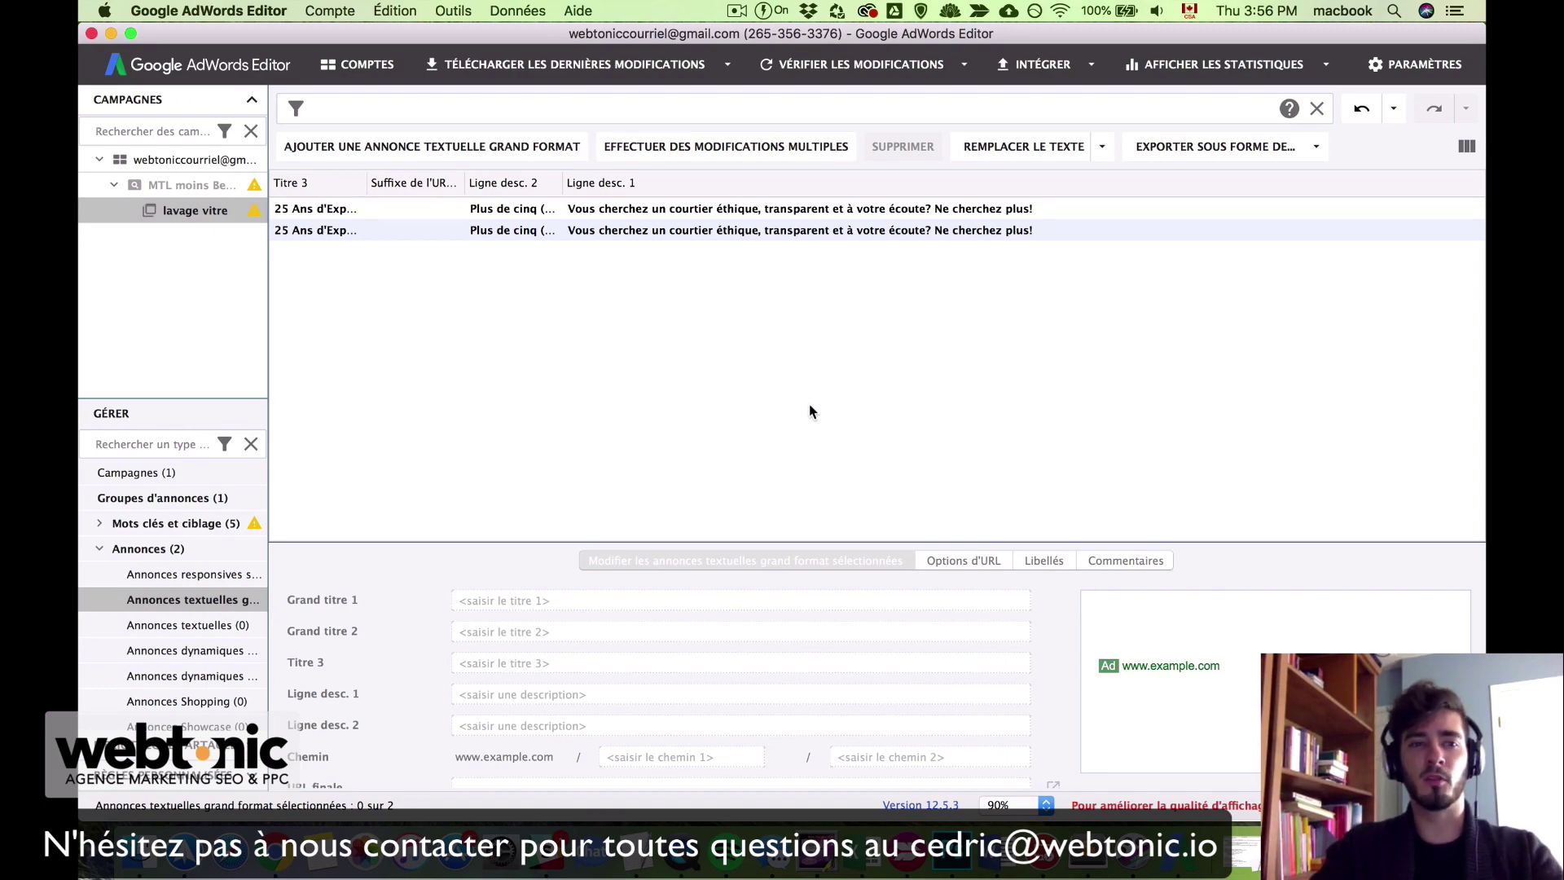
Step: Copy the 'nettoyage gouttiere' keyword line from the TextEdit notes
{"action": "key", "text": "ctrl+Up"}
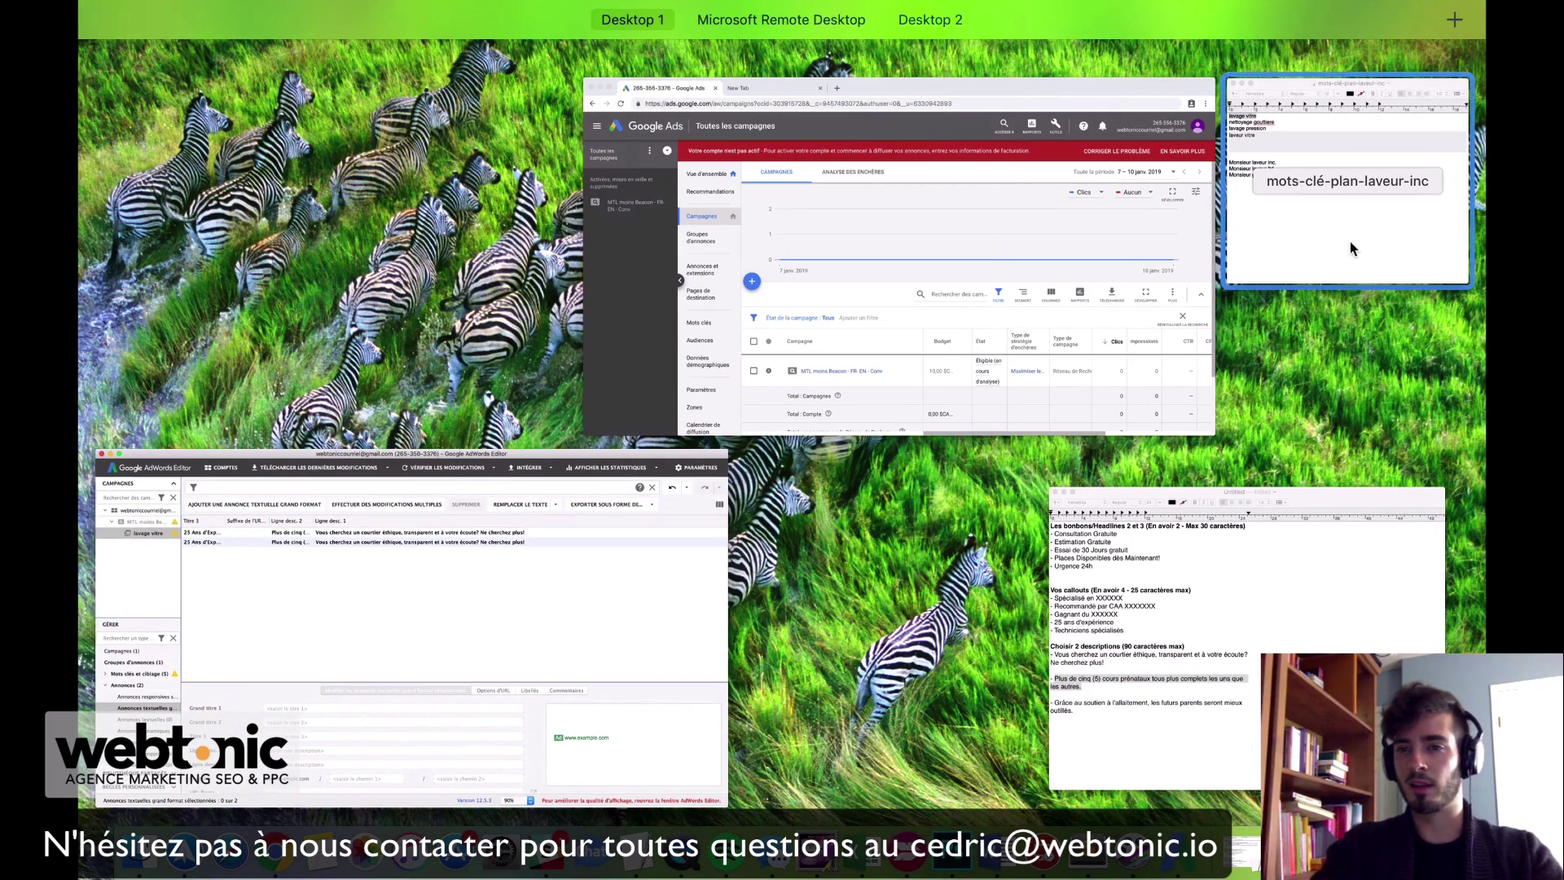
{"action": "left_click", "coordinate": [1351, 241]}
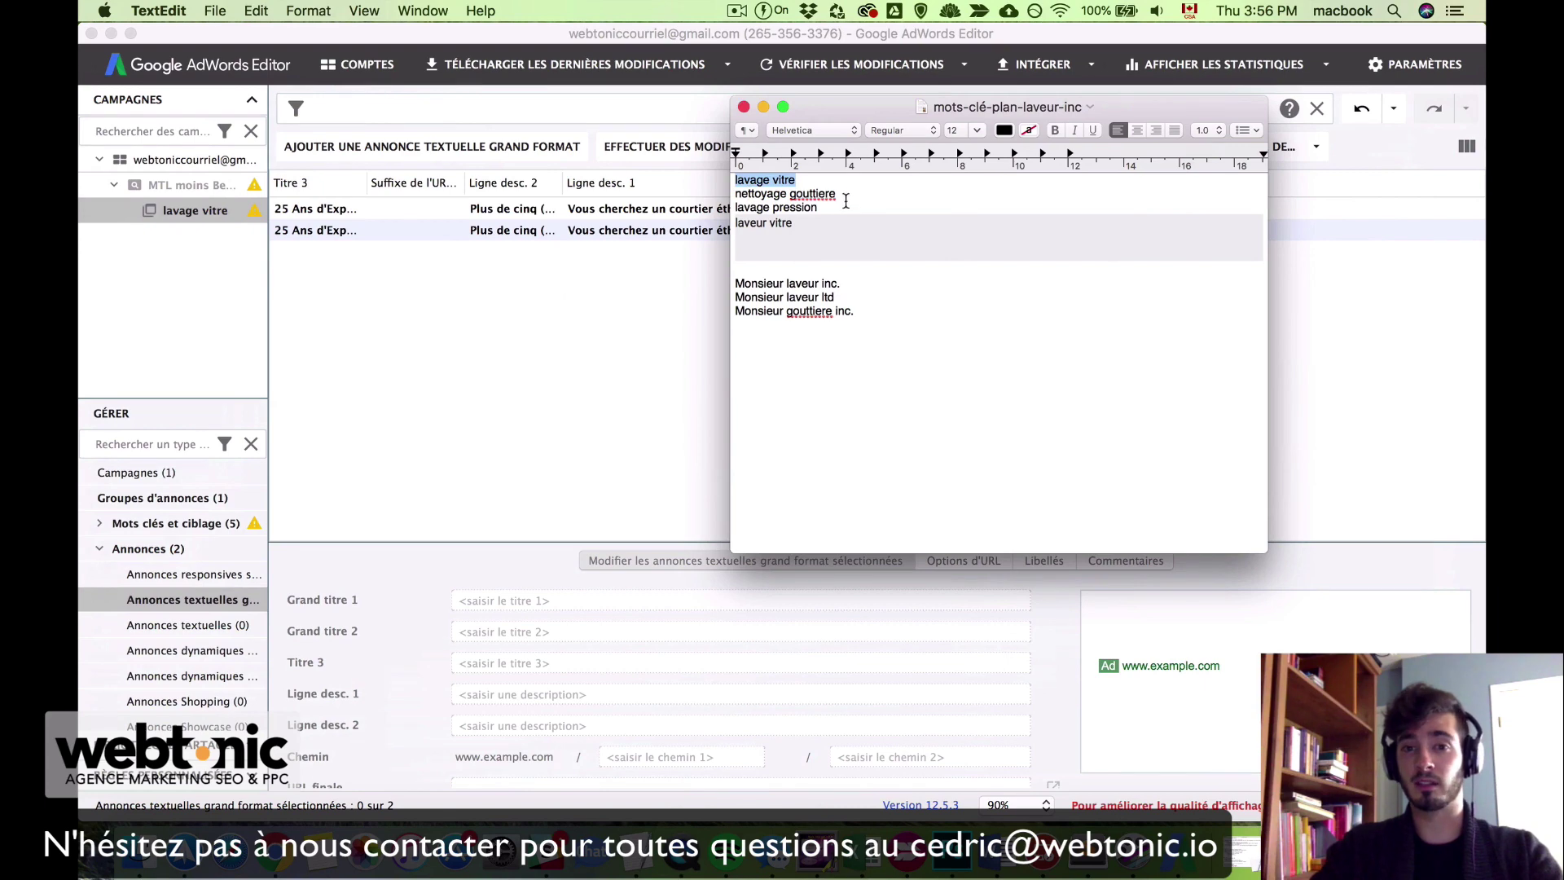
{"action": "left_click", "coordinate": [848, 193]}
{"action": "left_click_drag", "start_coordinate": [848, 193], "coordinate": [726, 192]}
{"action": "key", "text": "super+c"}
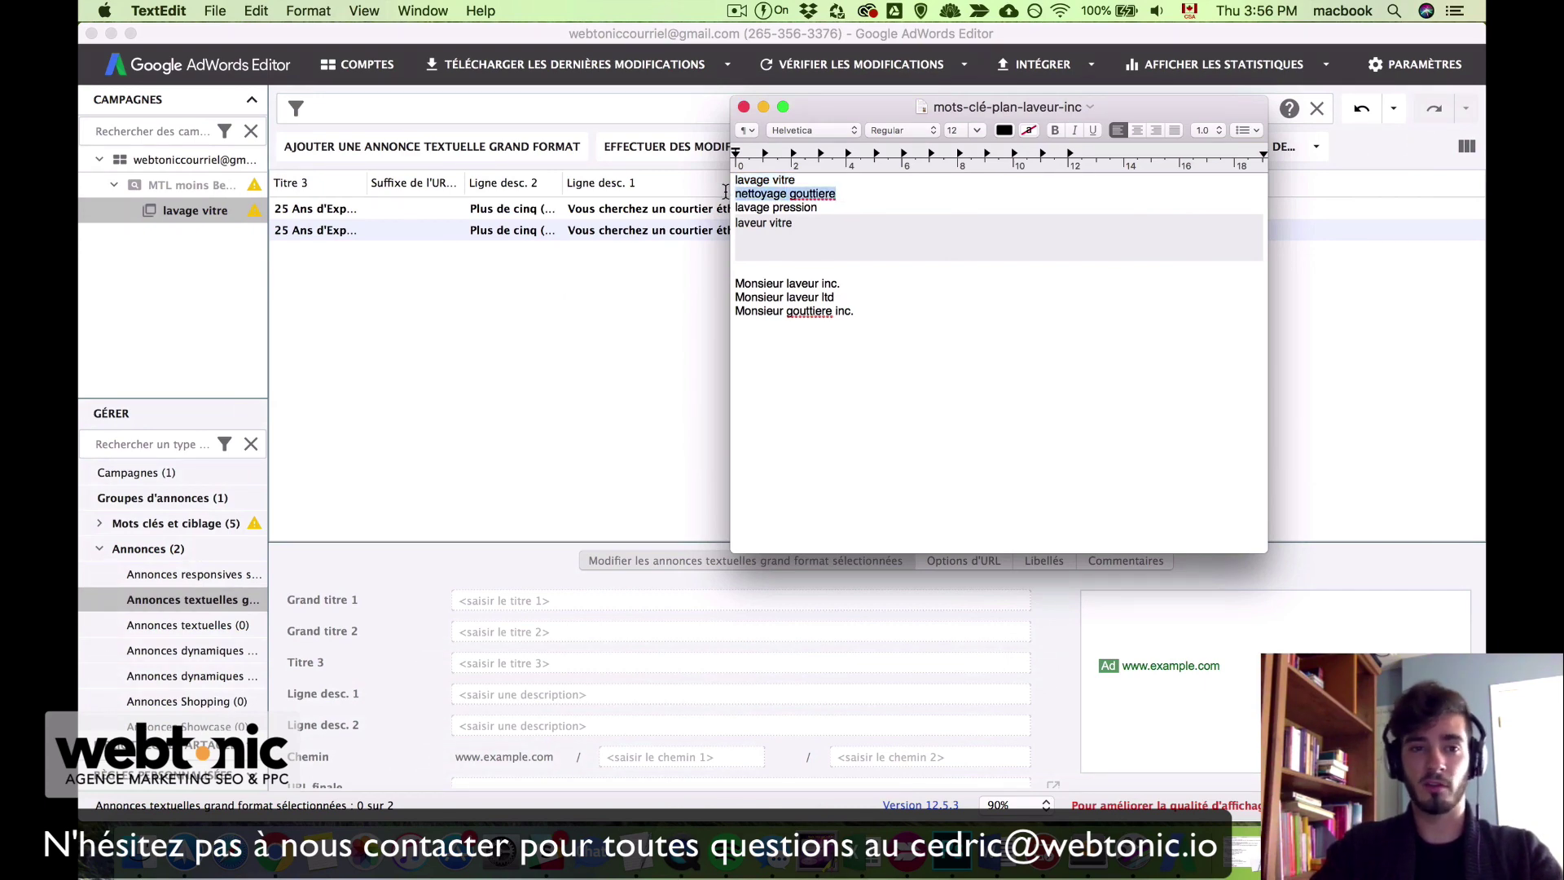
{"action": "left_click", "coordinate": [505, 413]}
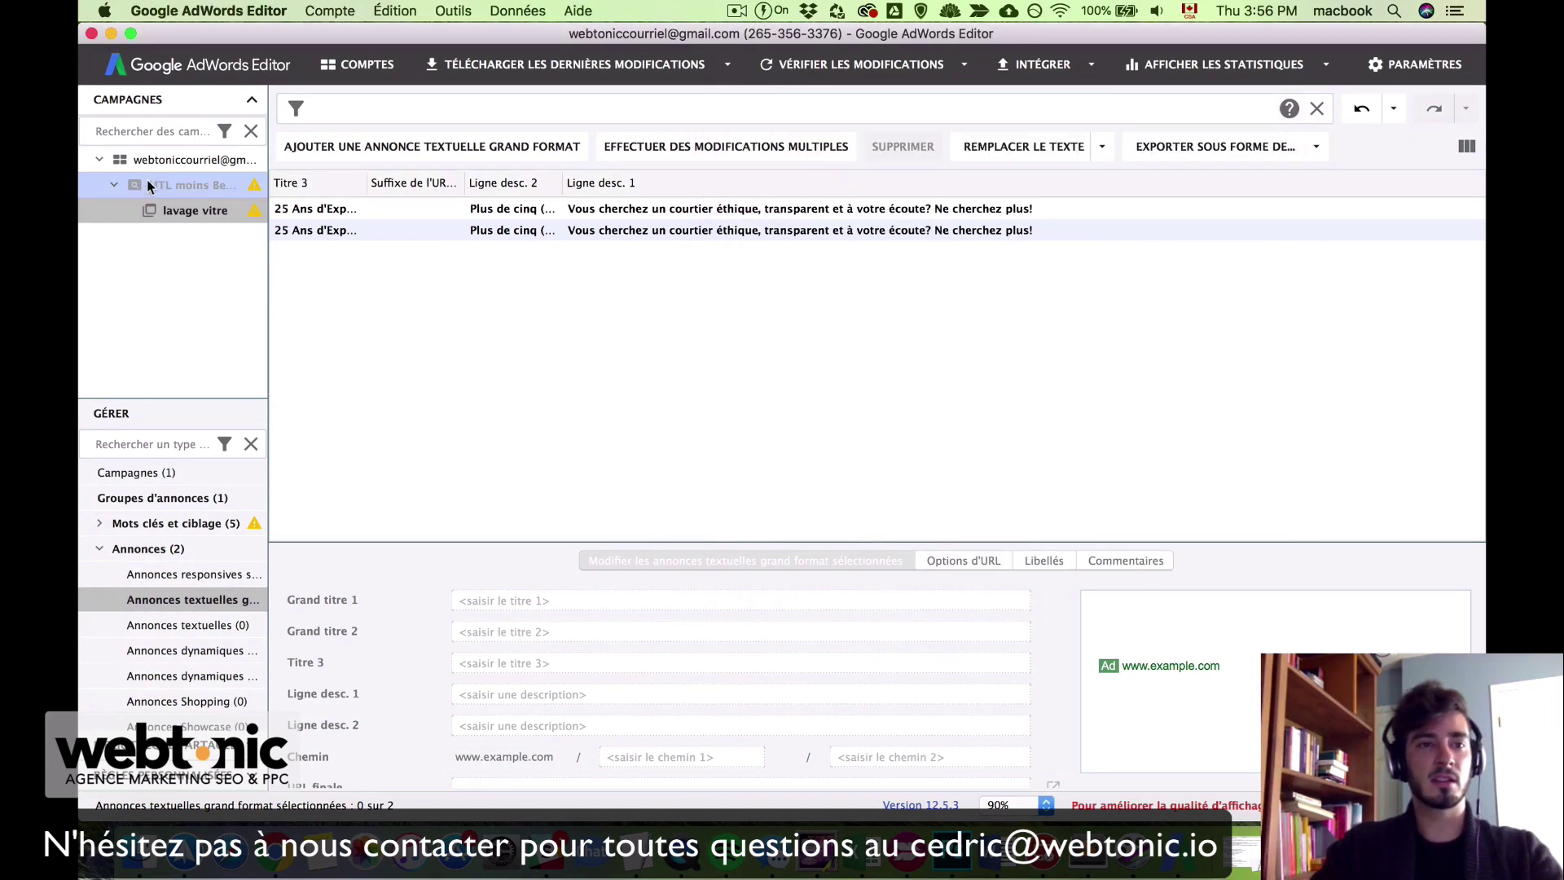
Step: Switch to the Groupes d'annonces list and select the lavage vitre ad group
{"action": "left_click", "coordinate": [203, 185]}
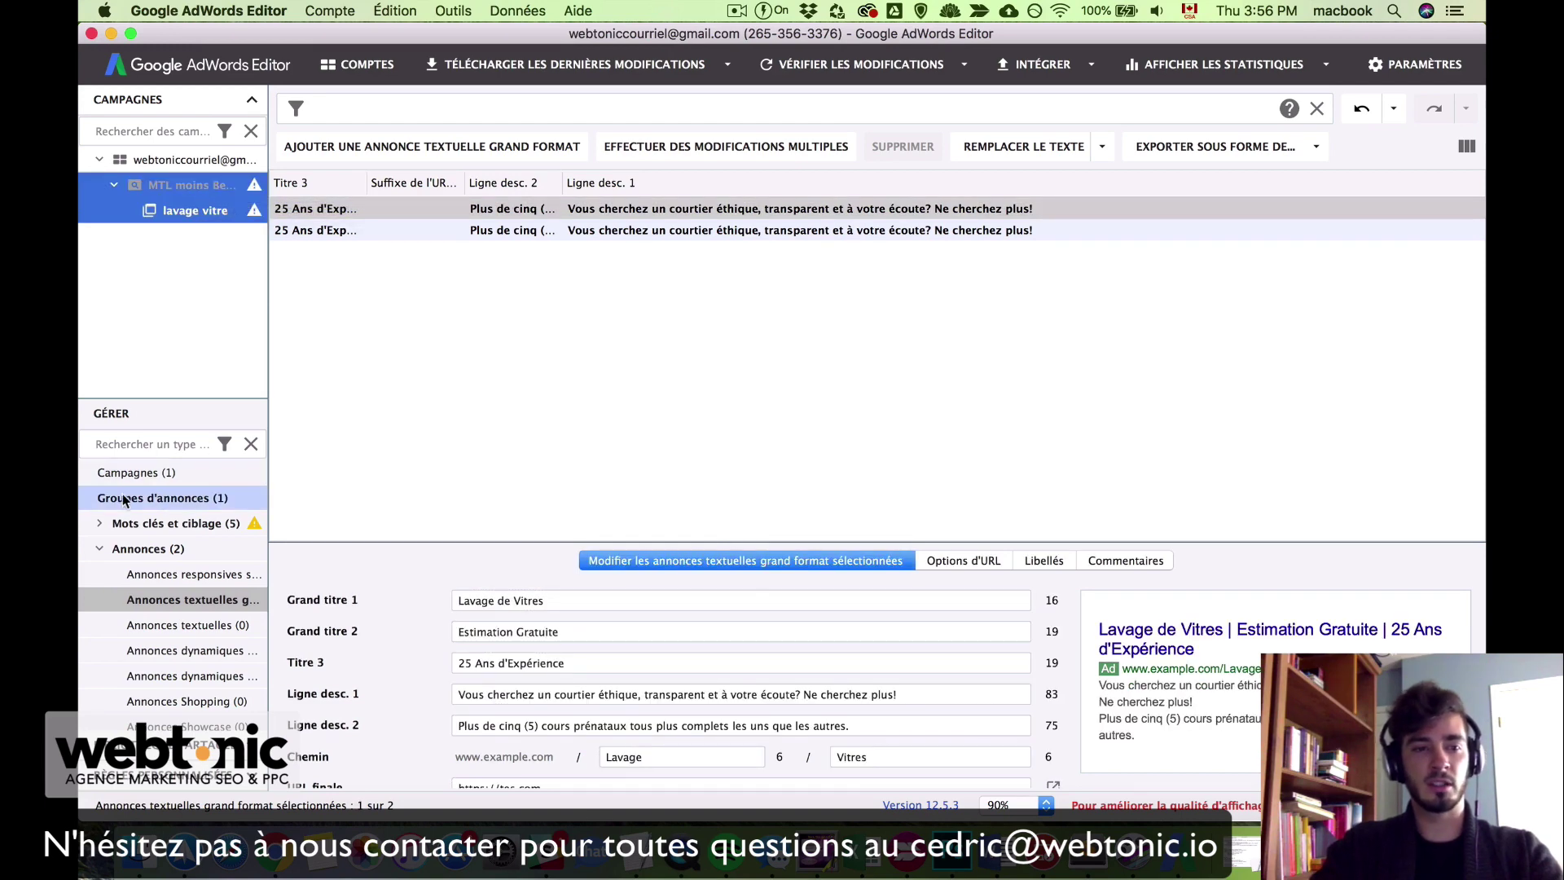
{"action": "left_click", "coordinate": [179, 499]}
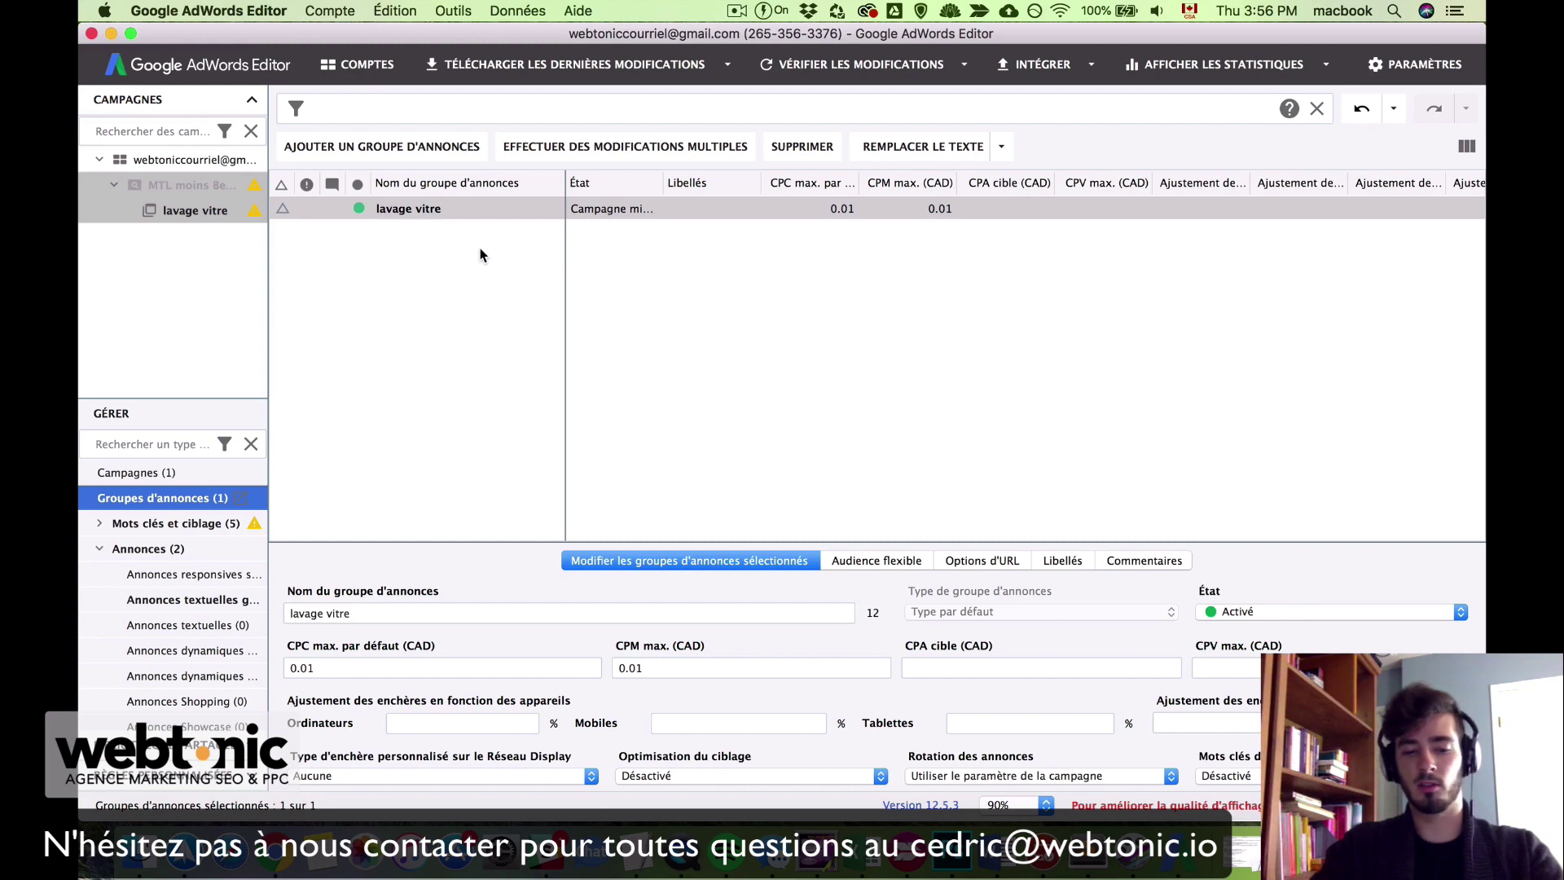
{"action": "left_click", "coordinate": [524, 213]}
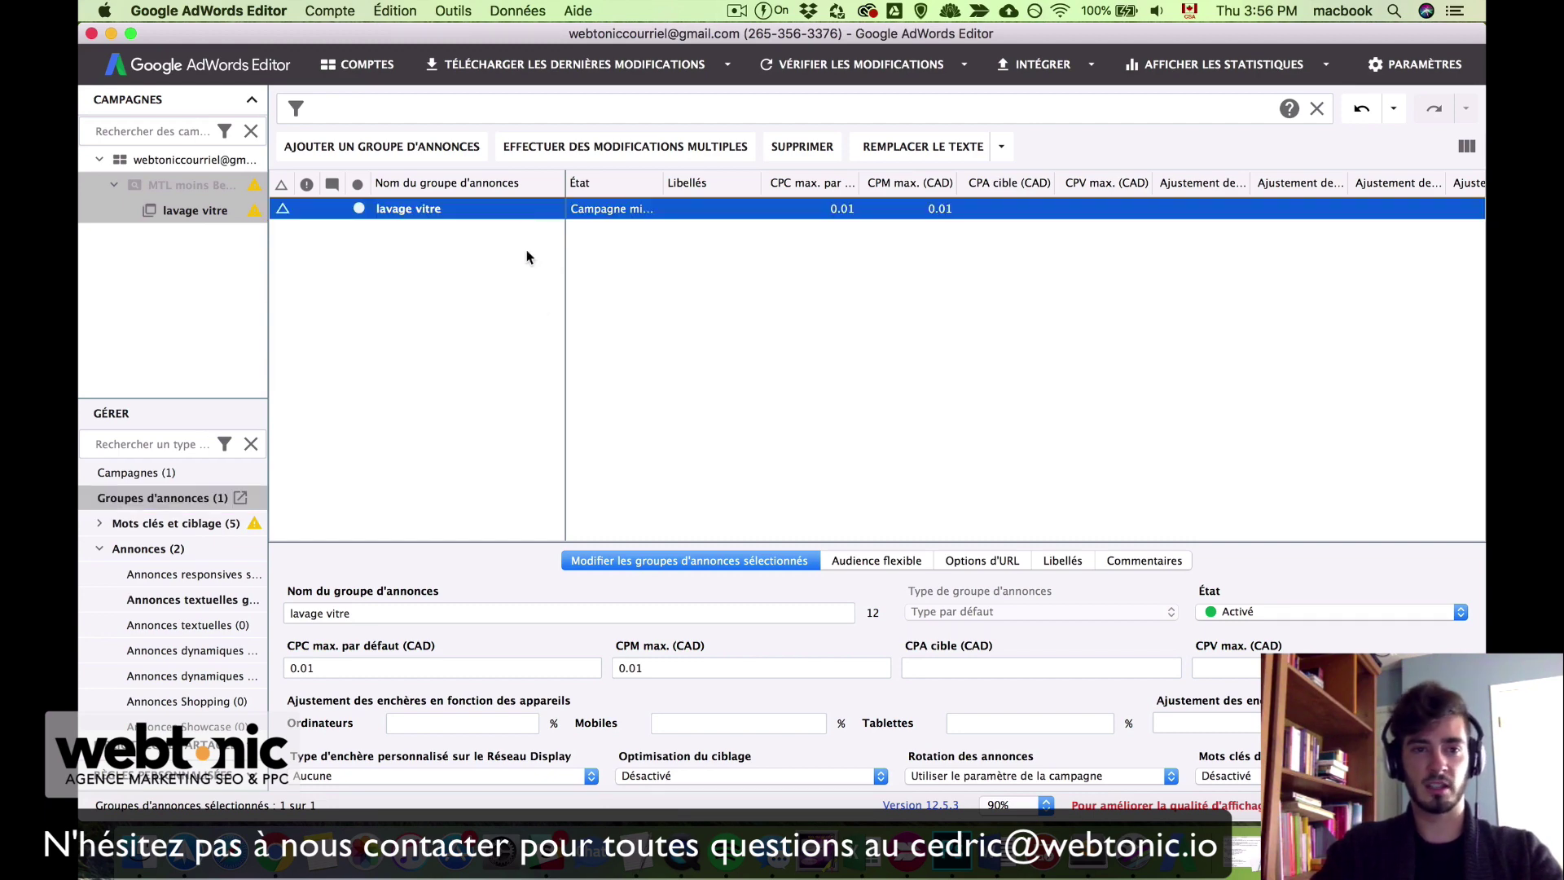
{"action": "left_click", "coordinate": [1228, 213]}
{"action": "left_click", "coordinate": [1228, 235]}
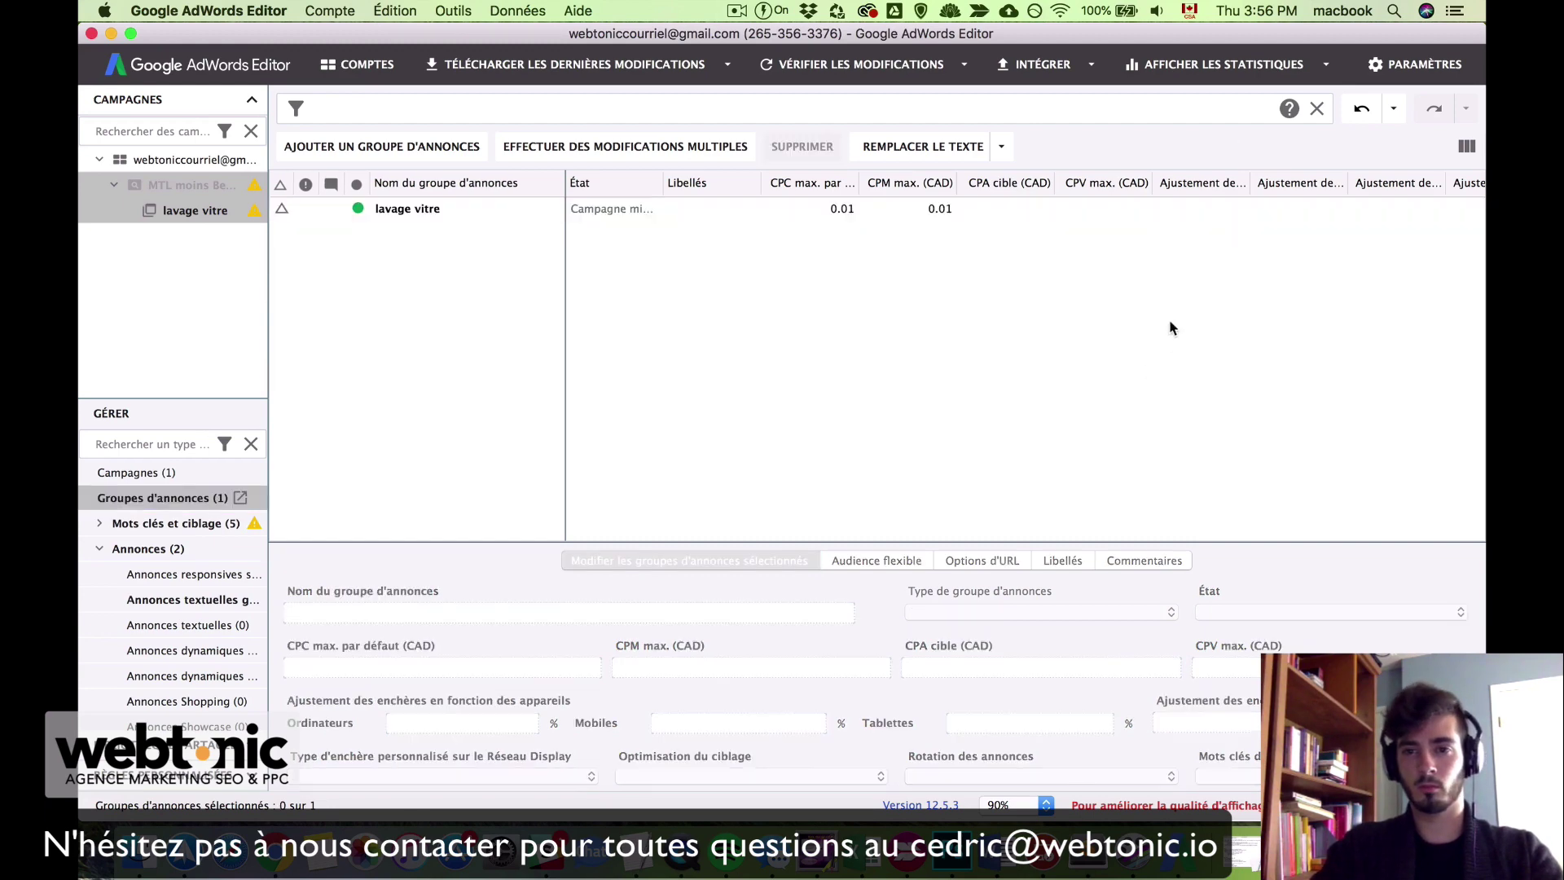
{"action": "left_click", "coordinate": [1088, 206]}
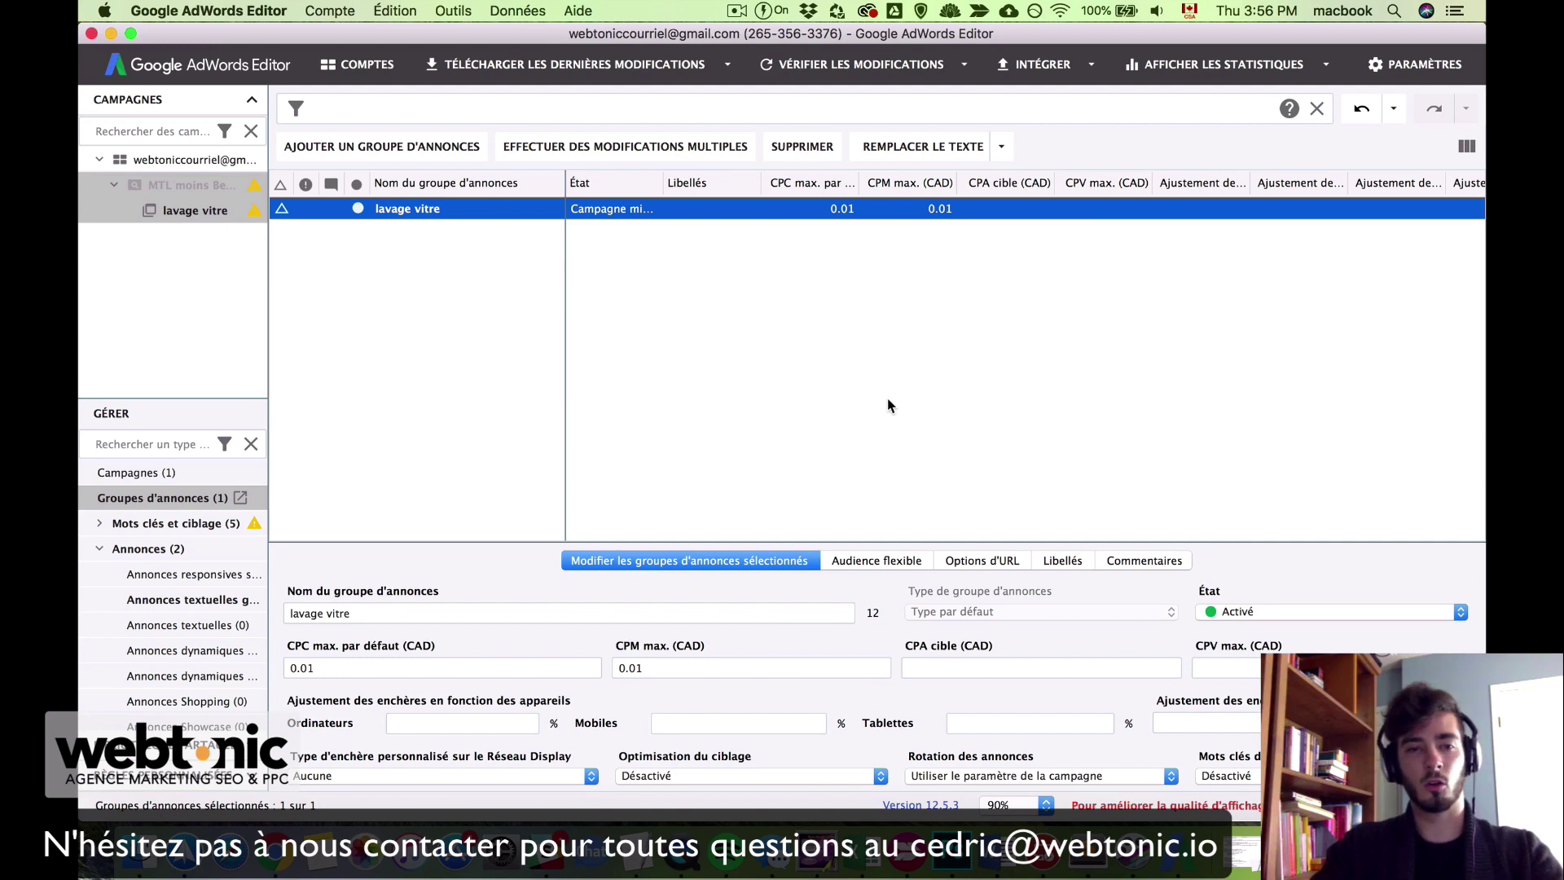
Step: Duplicate the lavage vitre ad group with Cmd+D
{"action": "key", "text": "super+v"}
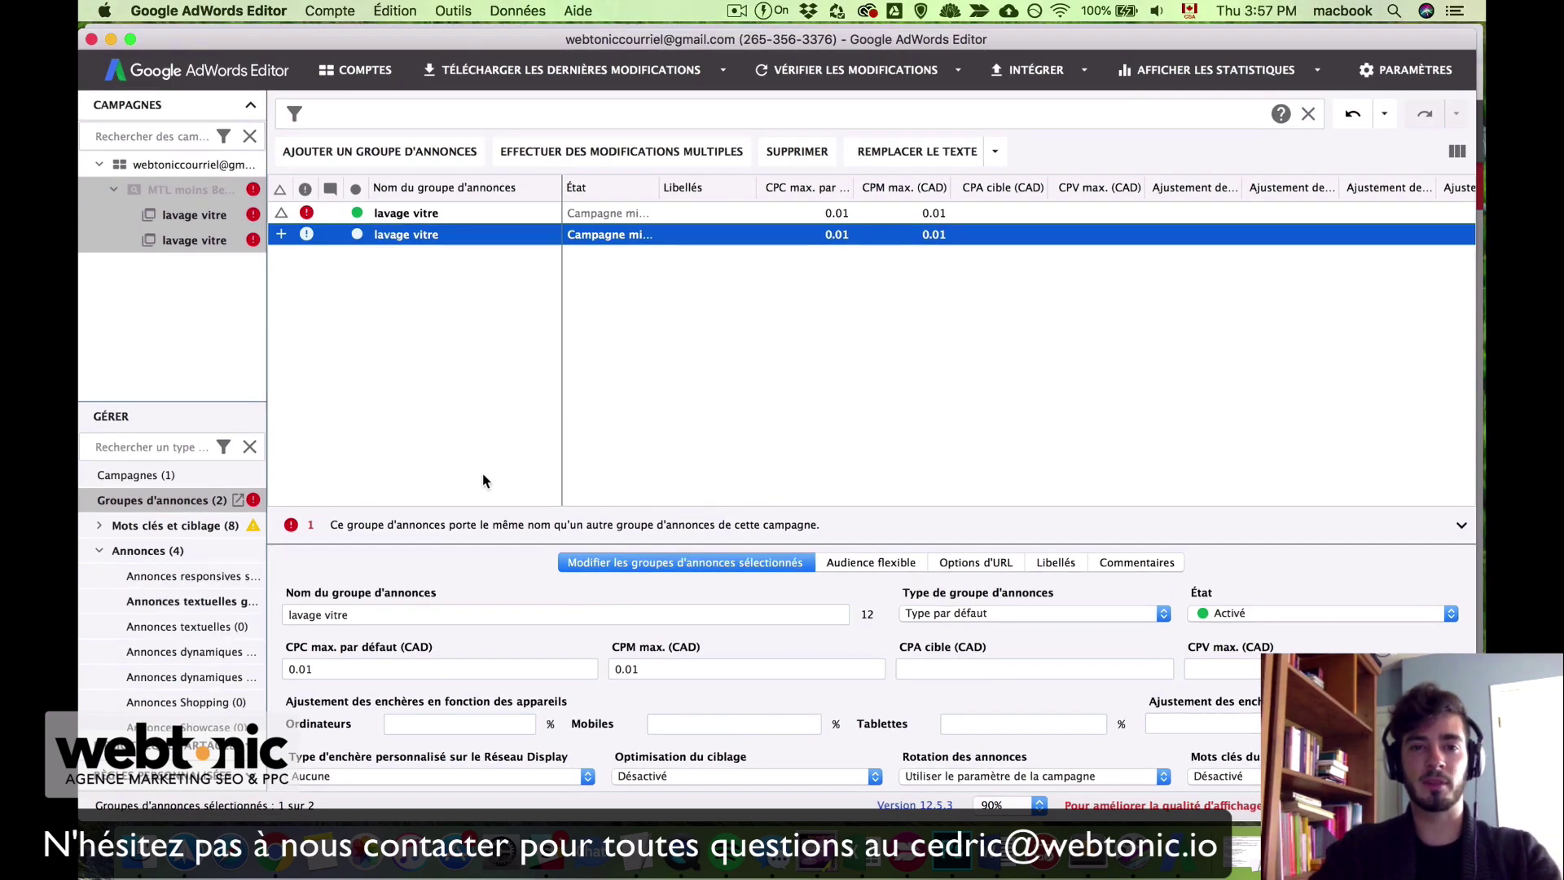
{"action": "key", "text": "ctrl+Up"}
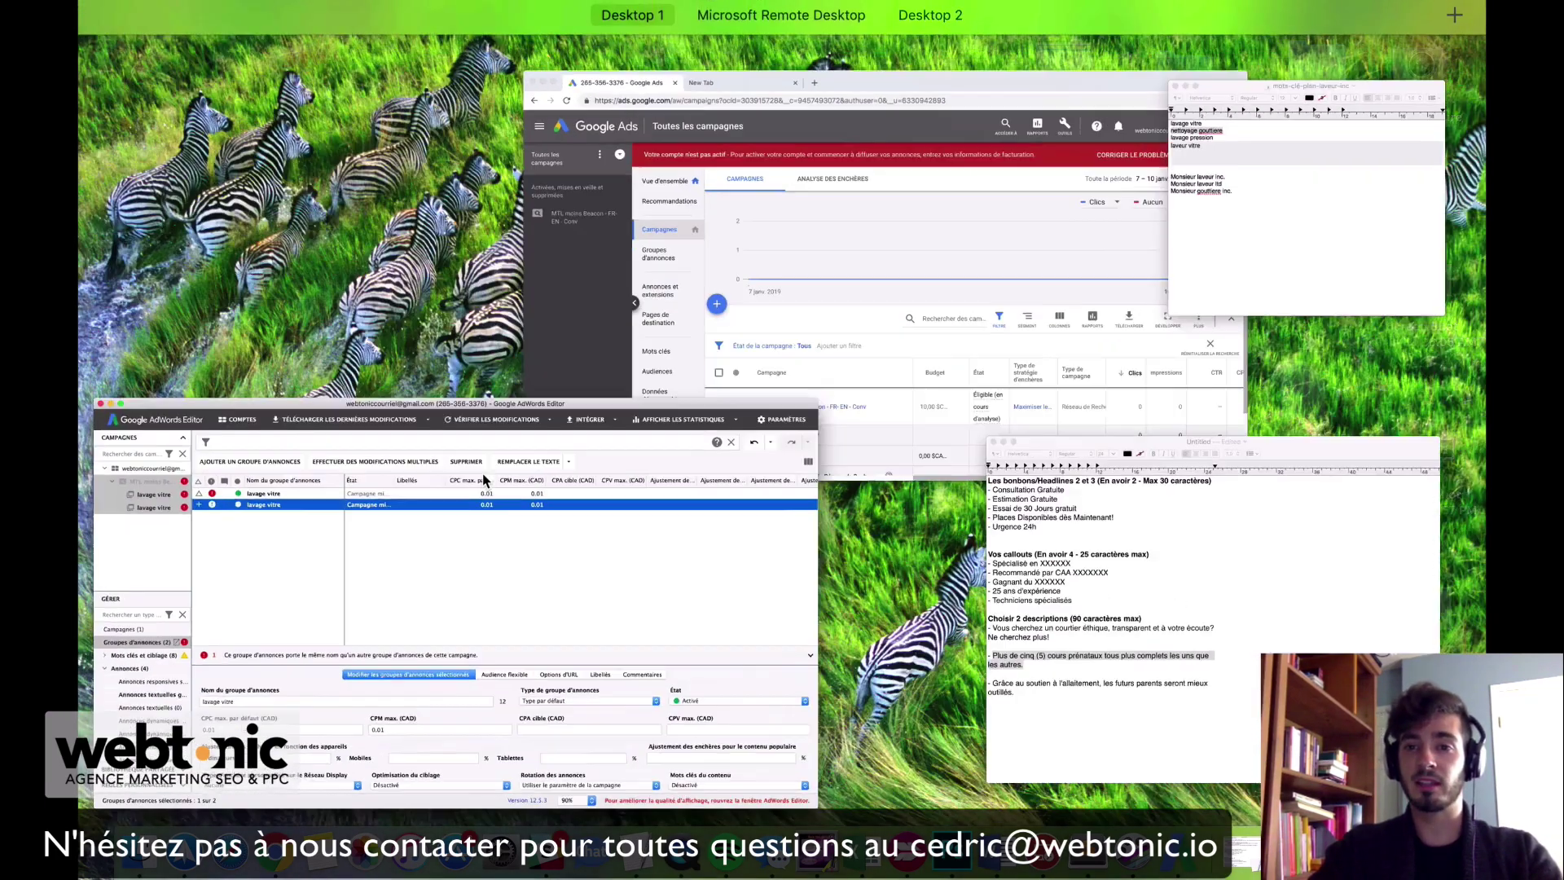
{"action": "left_click", "coordinate": [1290, 252]}
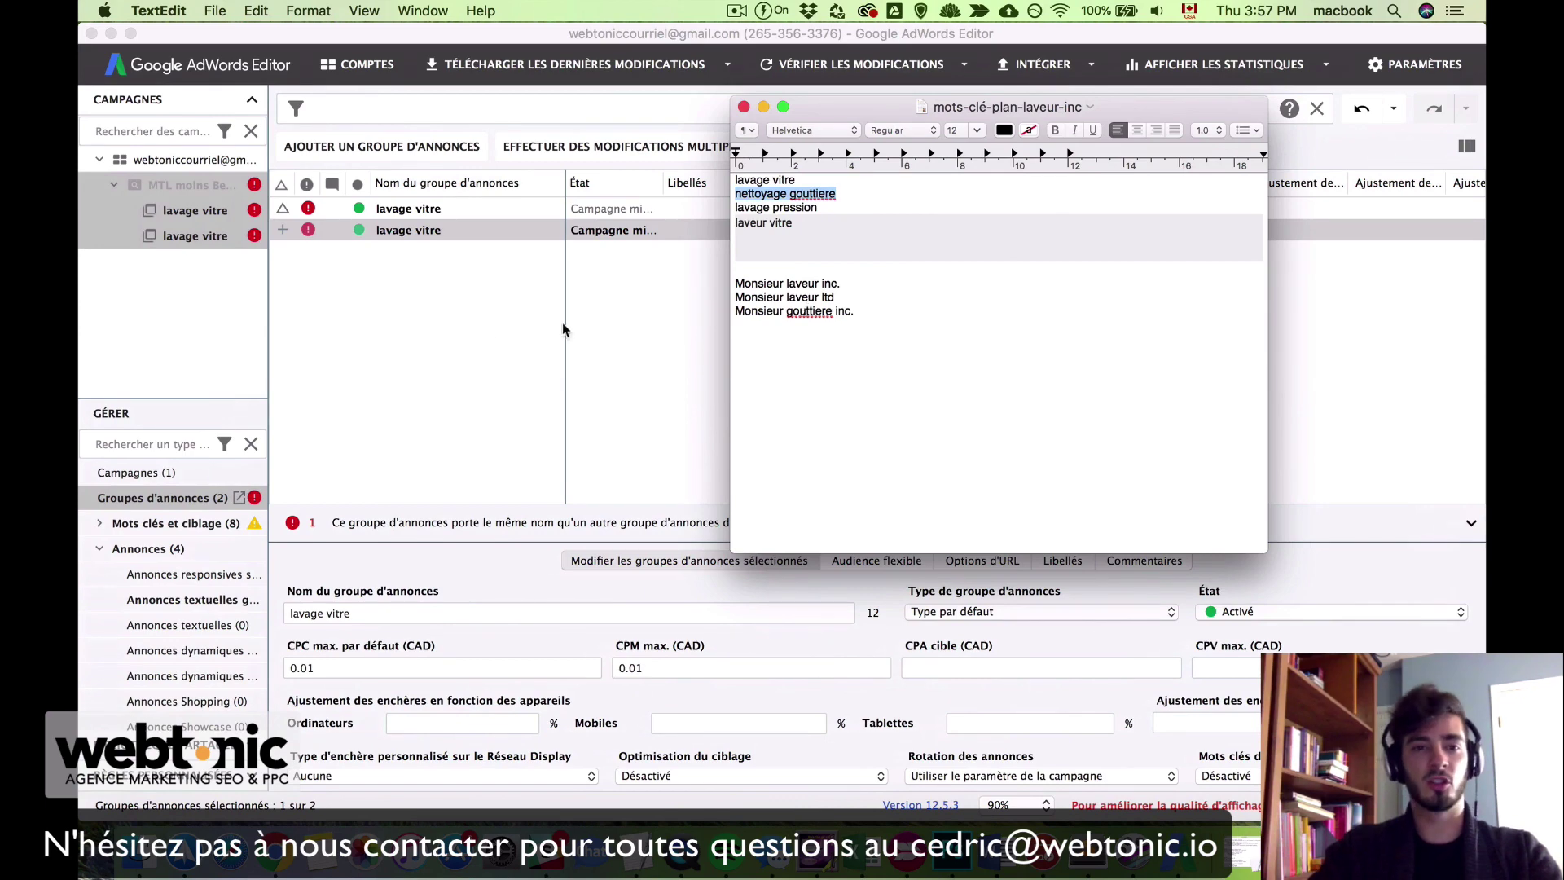
{"action": "left_click", "coordinate": [419, 330]}
Step: Rename the copied ad group 'nettoyage gouttiere' and open it in the tree
{"action": "left_click", "coordinate": [453, 230]}
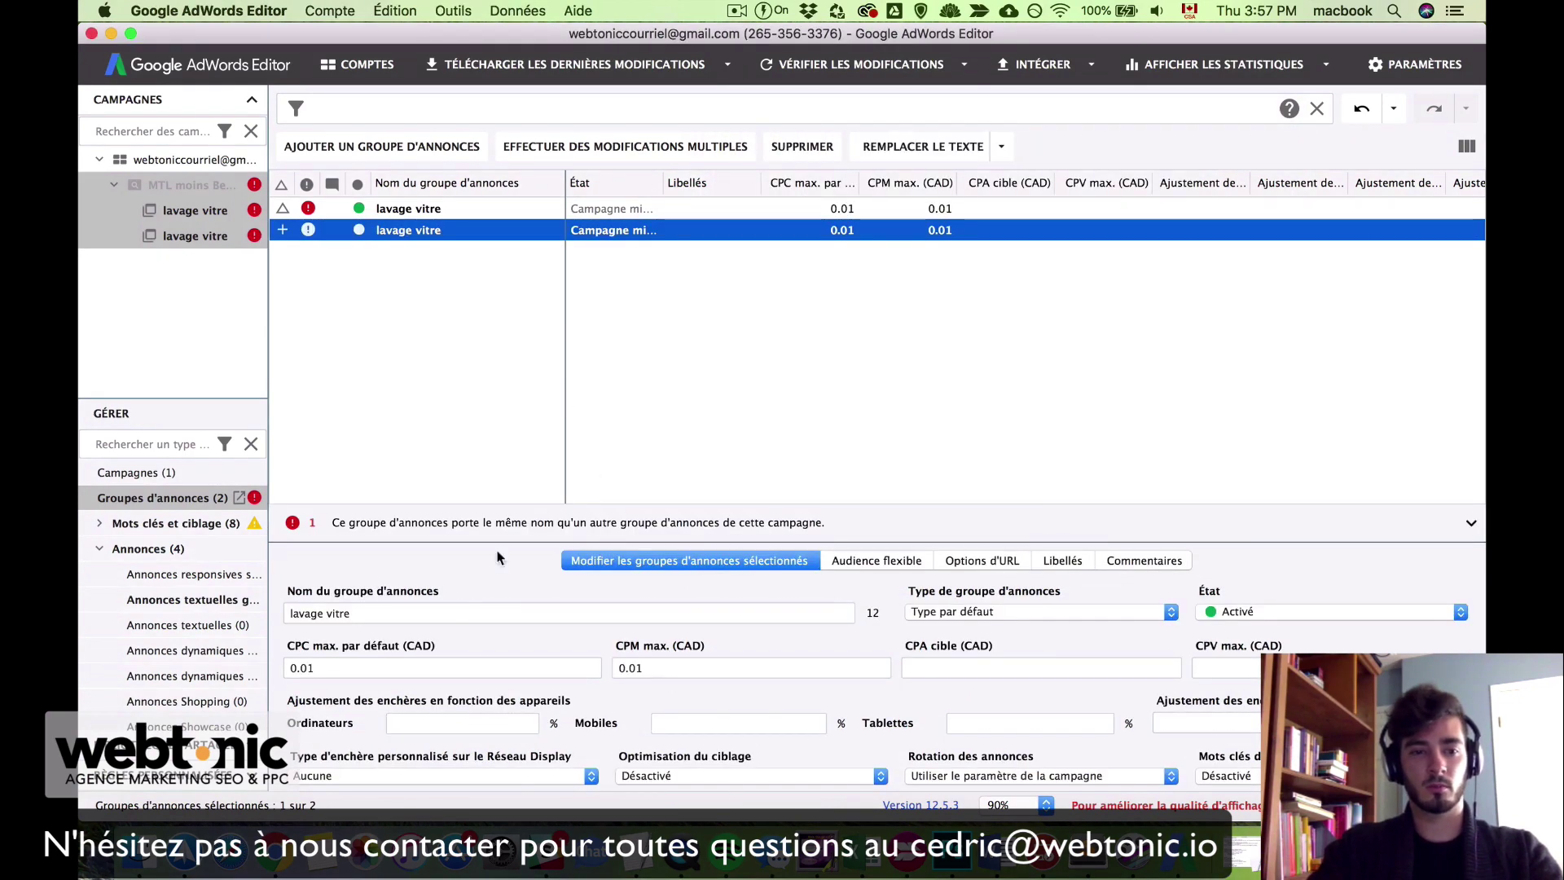
{"action": "left_click", "coordinate": [353, 614]}
{"action": "key", "text": "super+a"}
{"action": "key", "text": "super+v"}
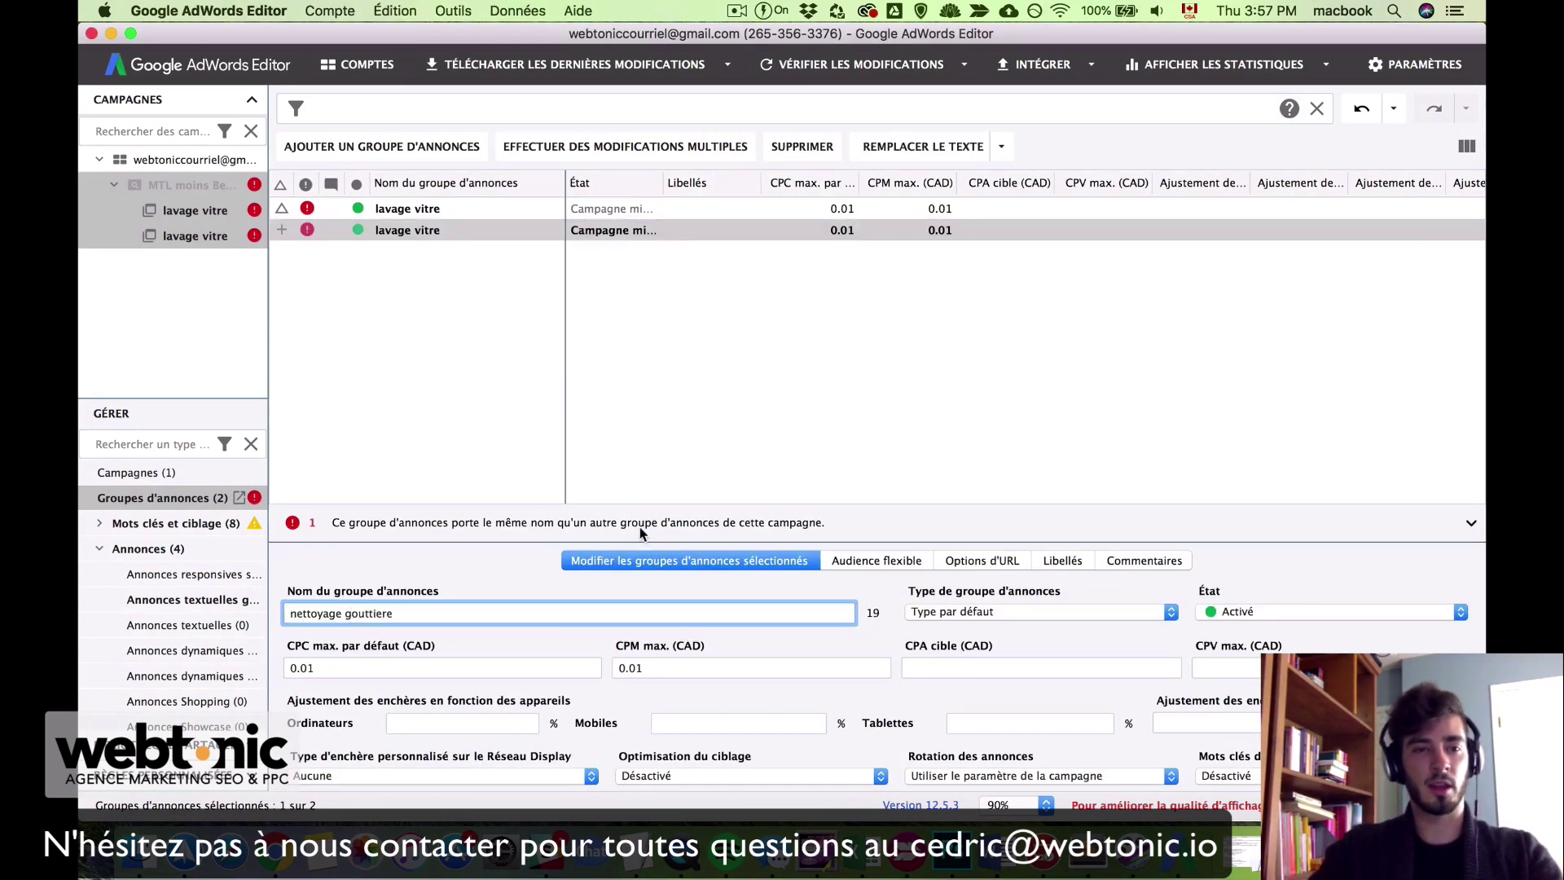
{"action": "key", "text": "Return"}
{"action": "left_click", "coordinate": [537, 356]}
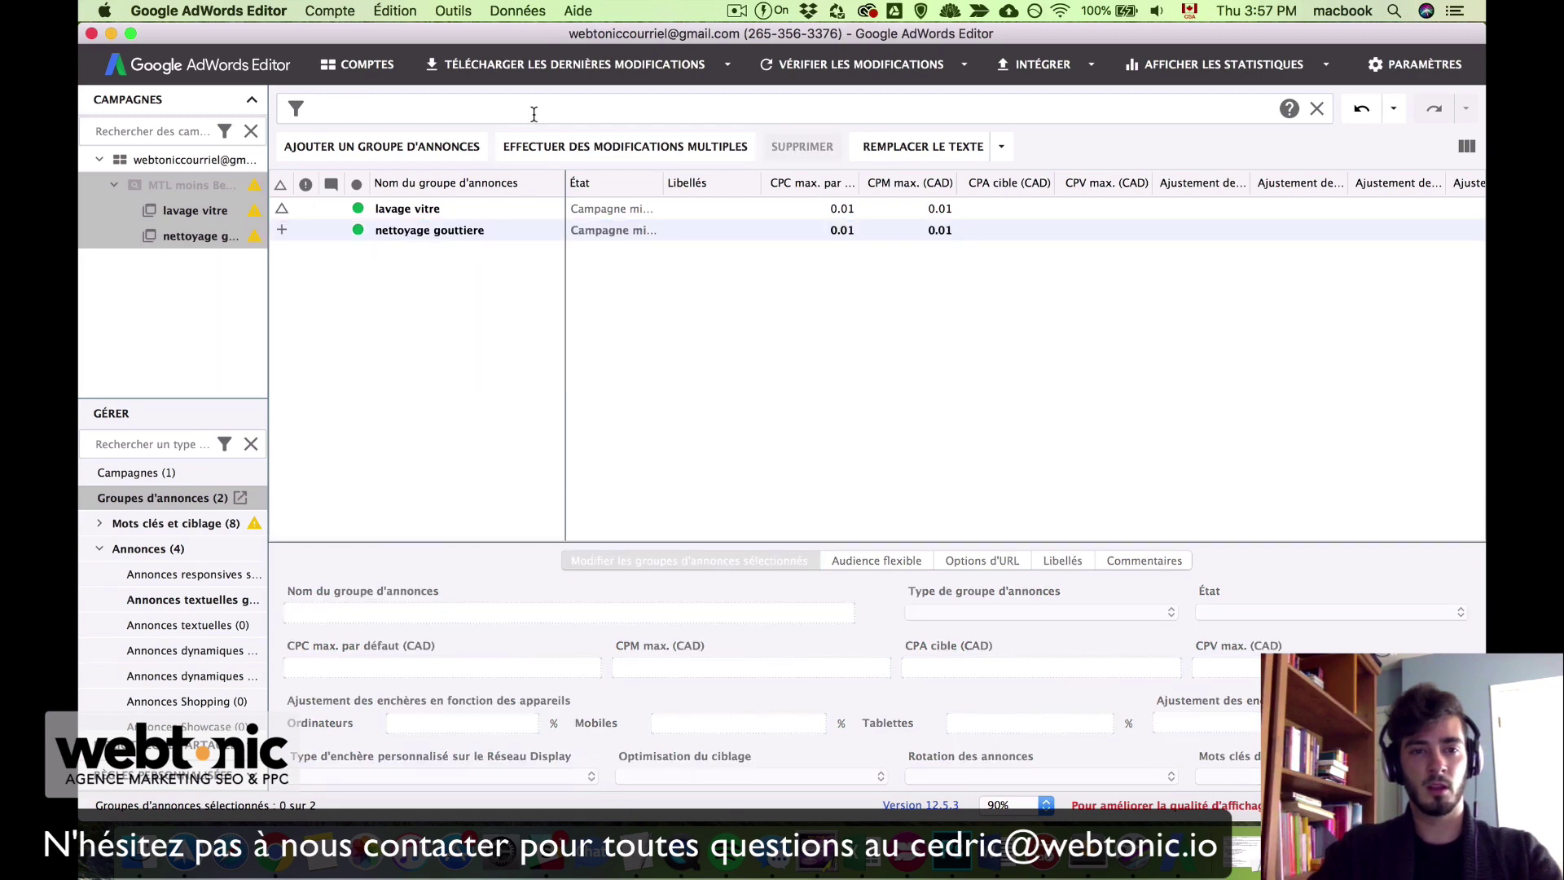
{"action": "double_click", "coordinate": [544, 231]}
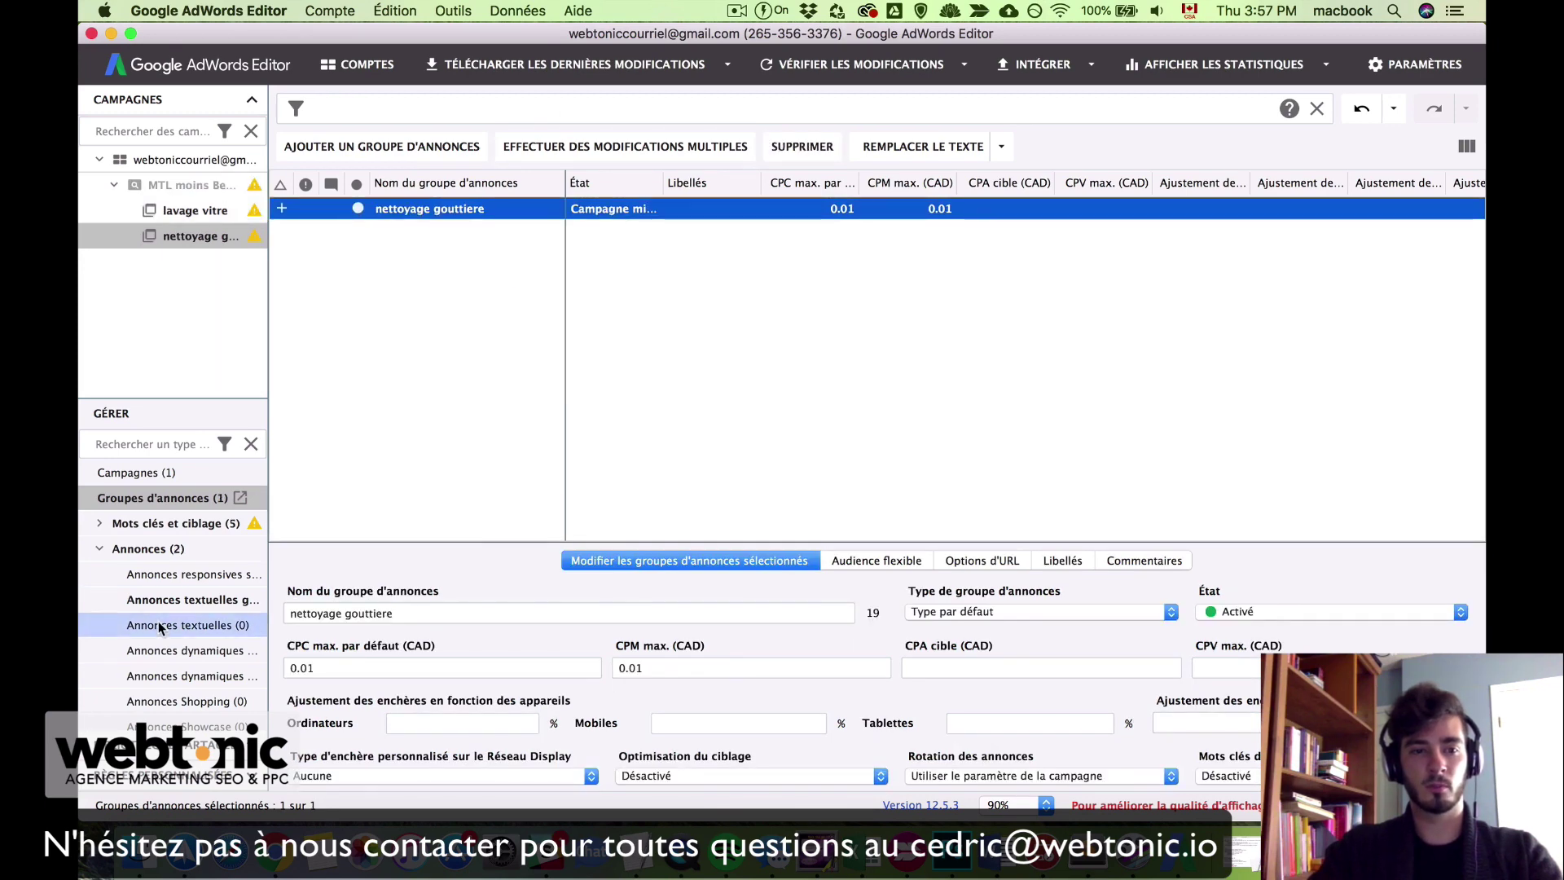
Step: Rename the group's first keyword from +lavage +vitre to +nettoyage +gouttiere
{"action": "left_click", "coordinate": [101, 523]}
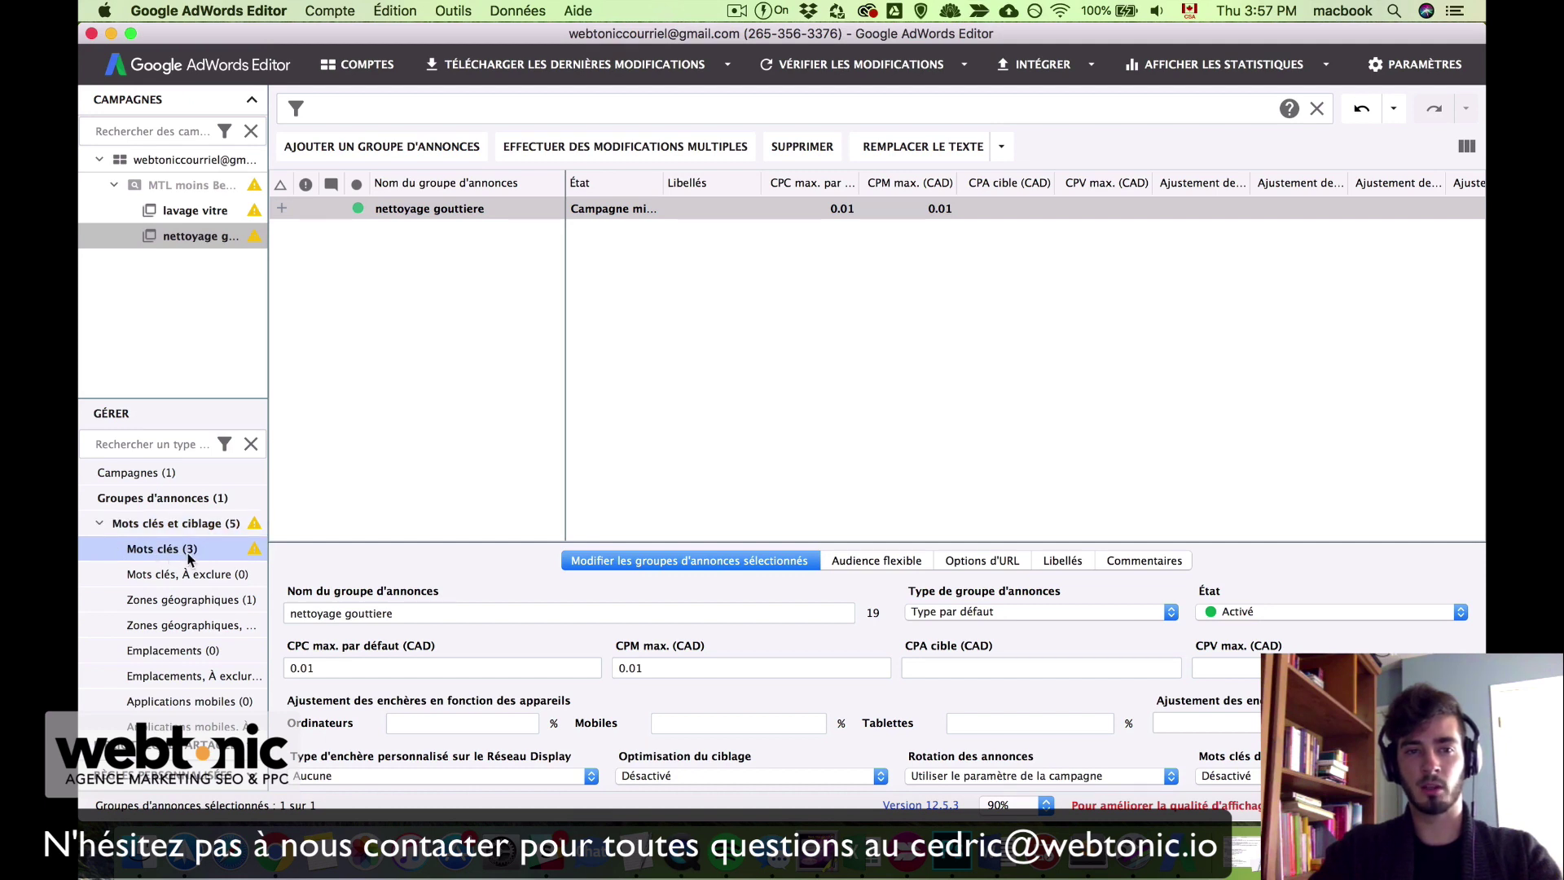
{"action": "left_click", "coordinate": [188, 551]}
{"action": "left_click", "coordinate": [485, 208]}
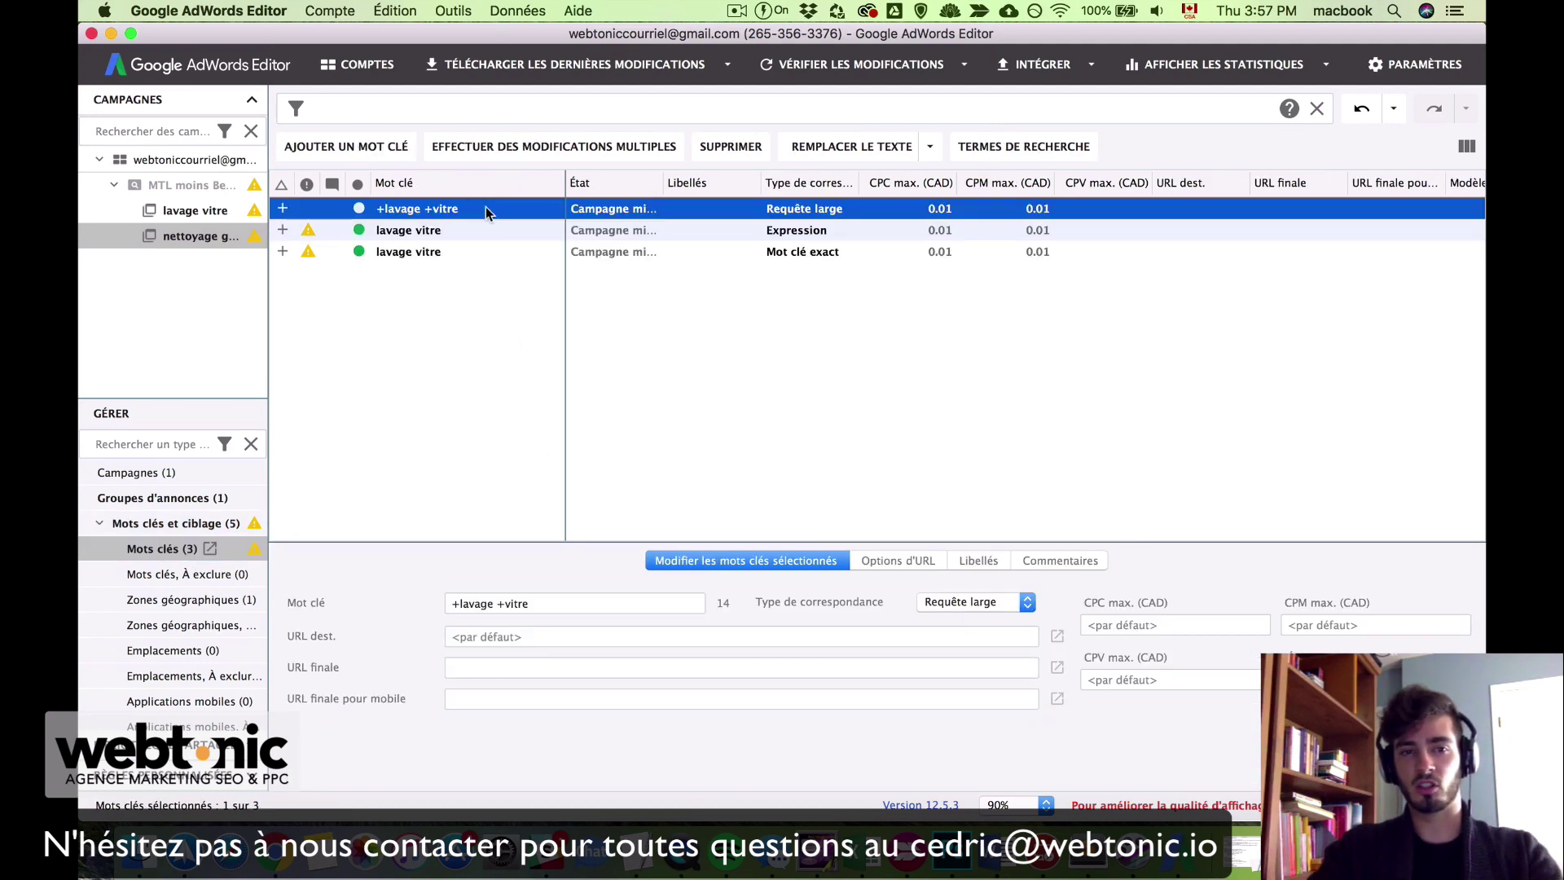
{"action": "left_click", "coordinate": [485, 208]}
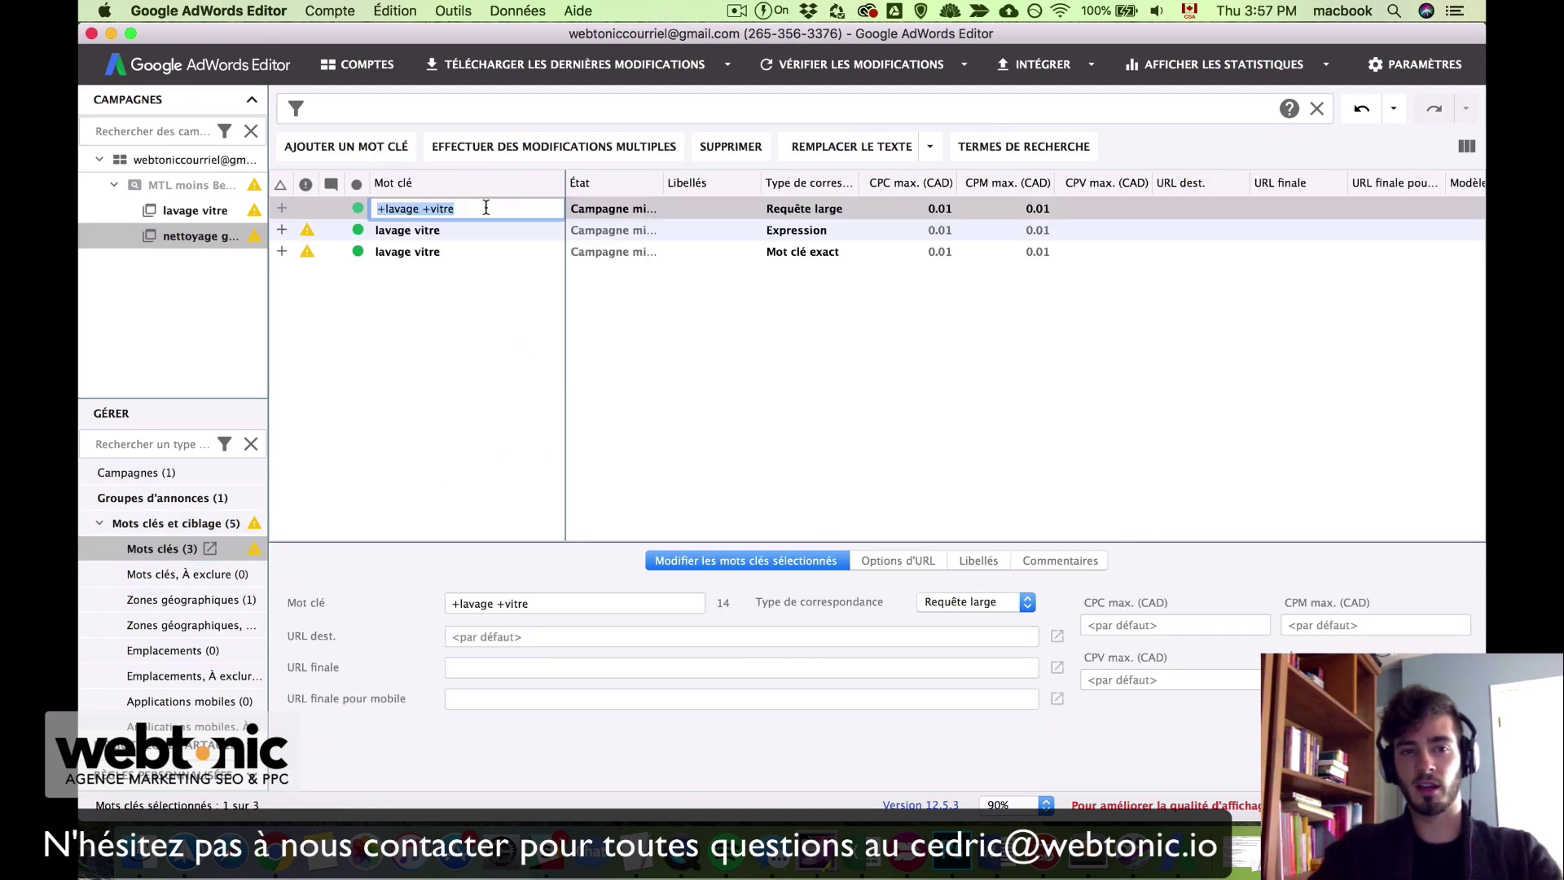
{"action": "double_click", "coordinate": [478, 603]}
{"action": "type", "text": "nettoyage"}
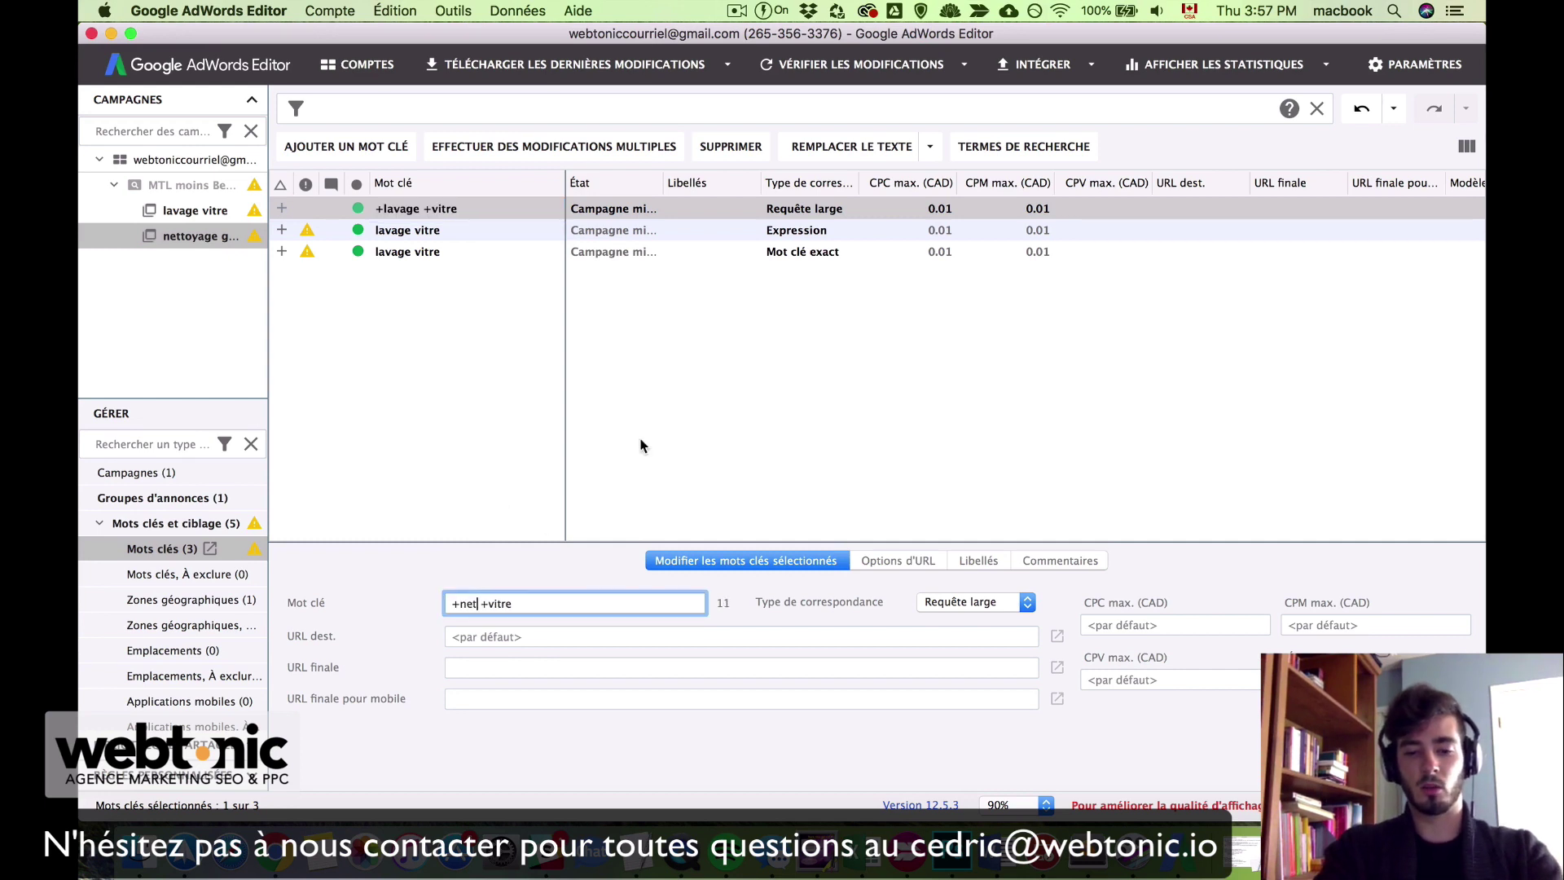
{"action": "double_click", "coordinate": [536, 602]}
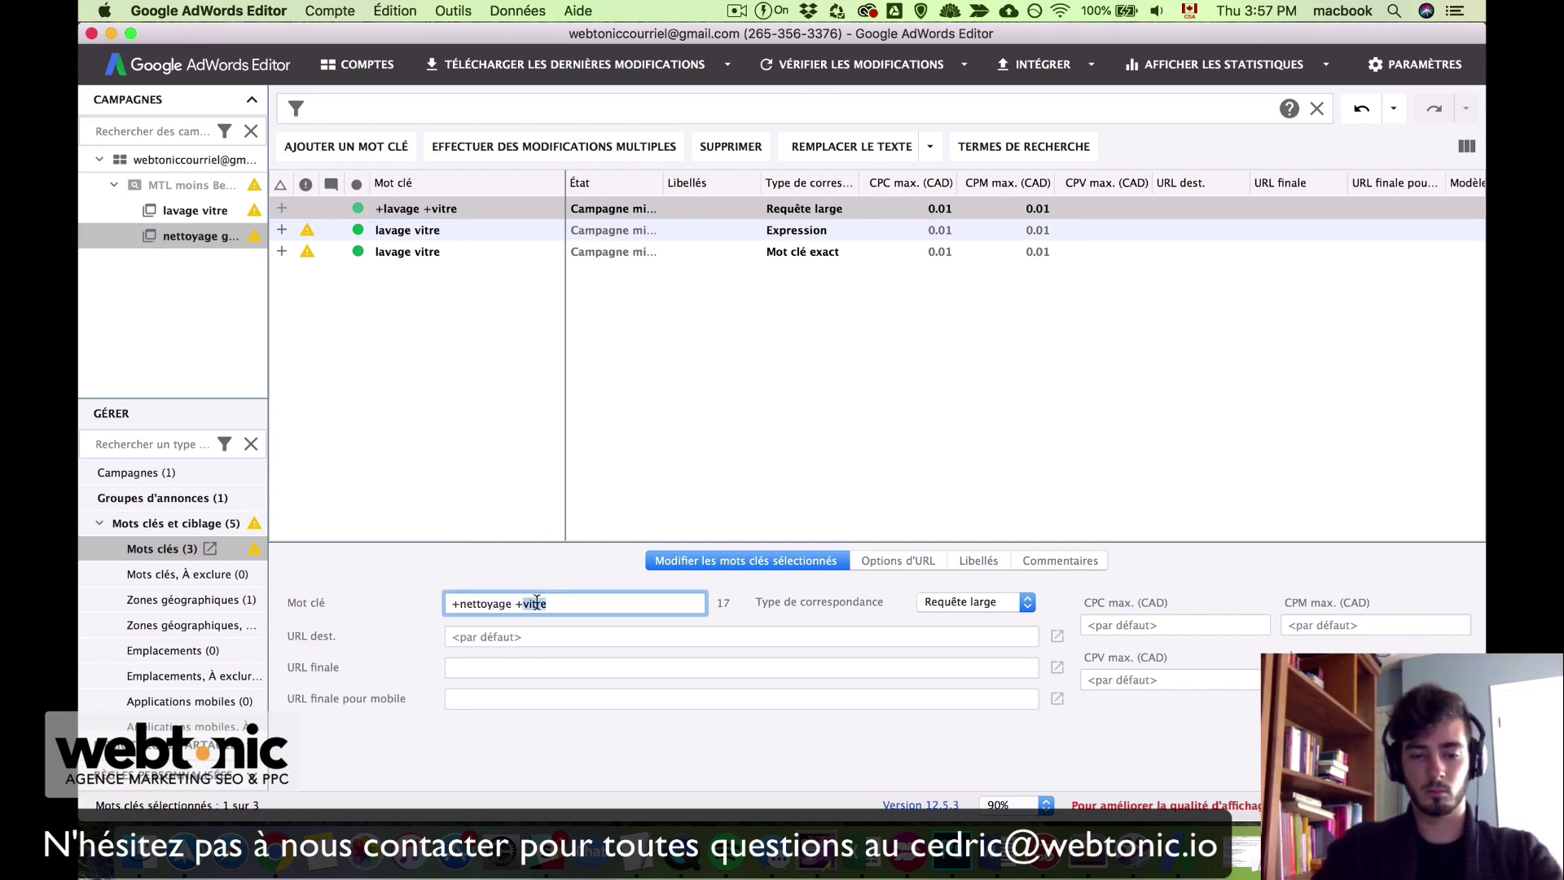
{"action": "type", "text": "gouttiere"}
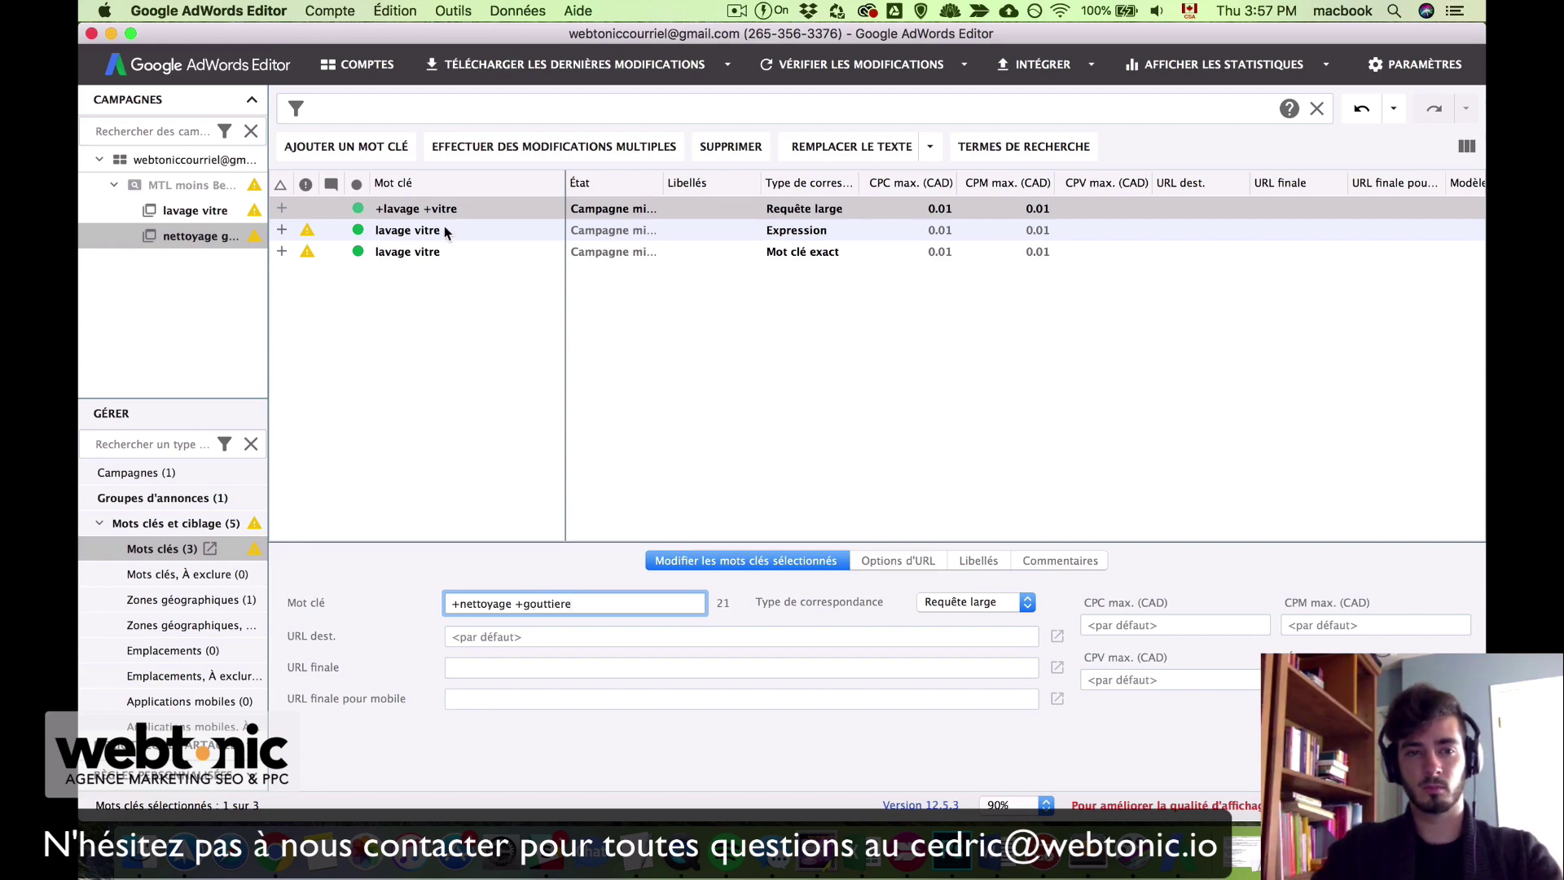
{"action": "left_click", "coordinate": [443, 232]}
Step: Replace the two remaining lavage vitre keywords' text with the pasted 'nettoyage gouttiere'
{"action": "left_click", "coordinate": [484, 297]}
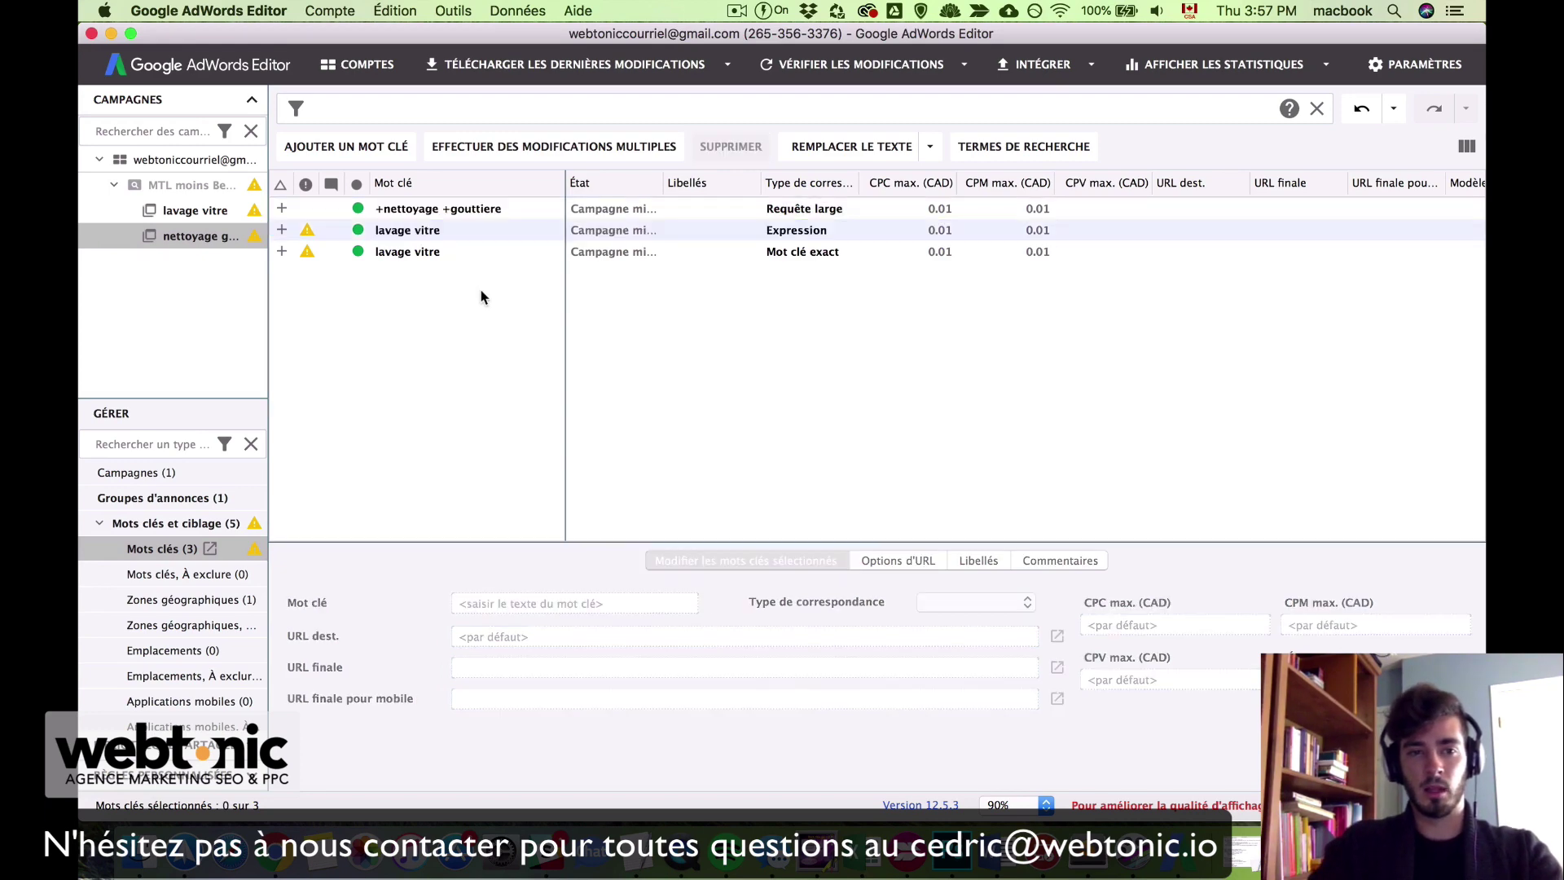
{"action": "left_click", "coordinate": [492, 237]}
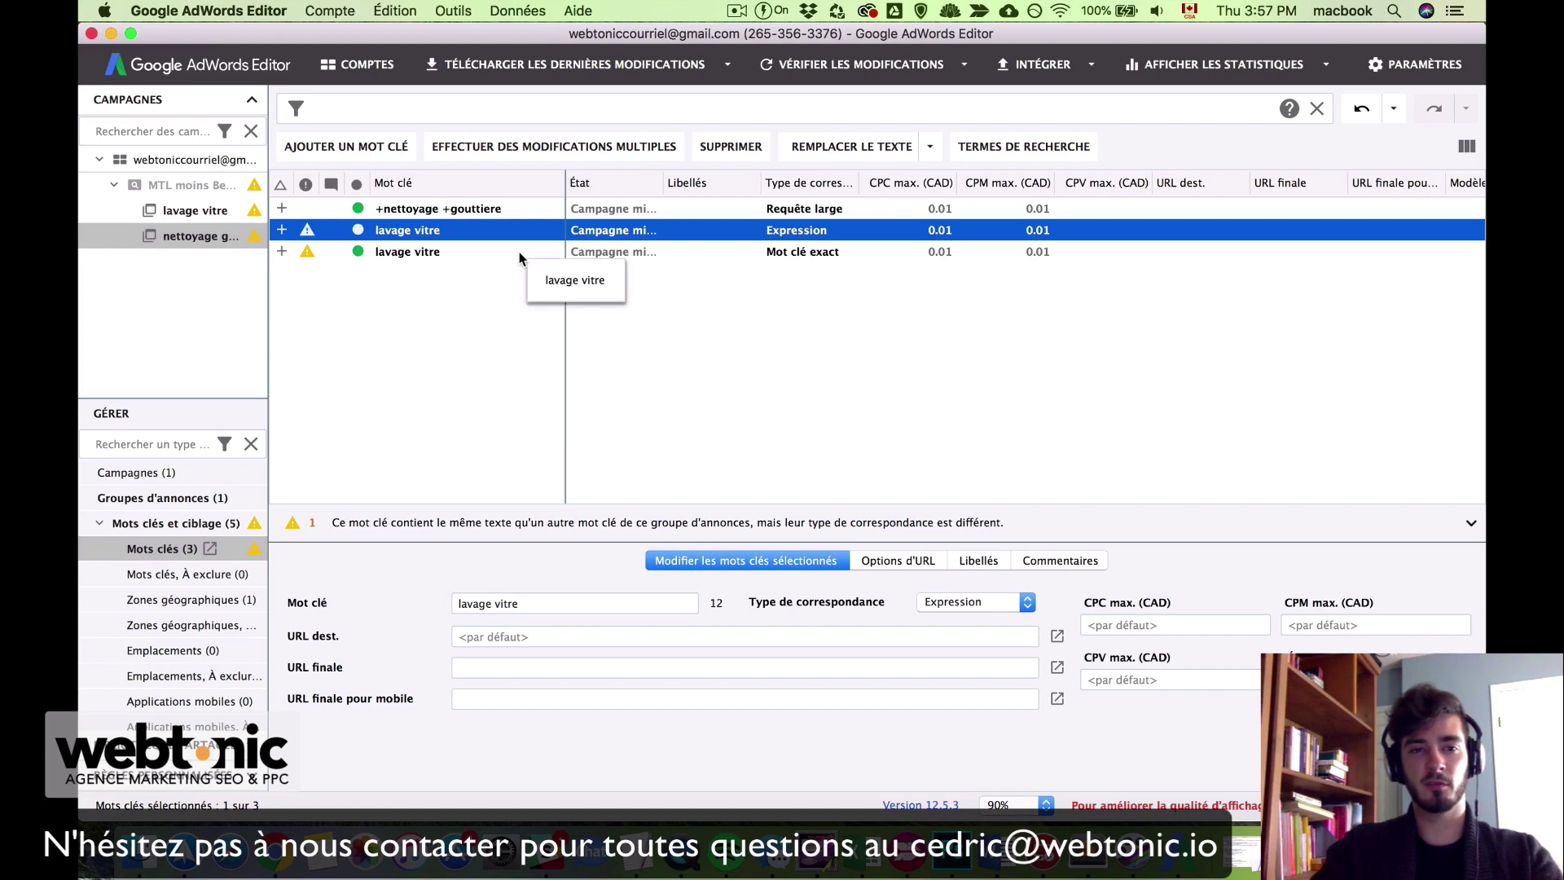
{"action": "left_click", "coordinate": [520, 251], "text": "shift"}
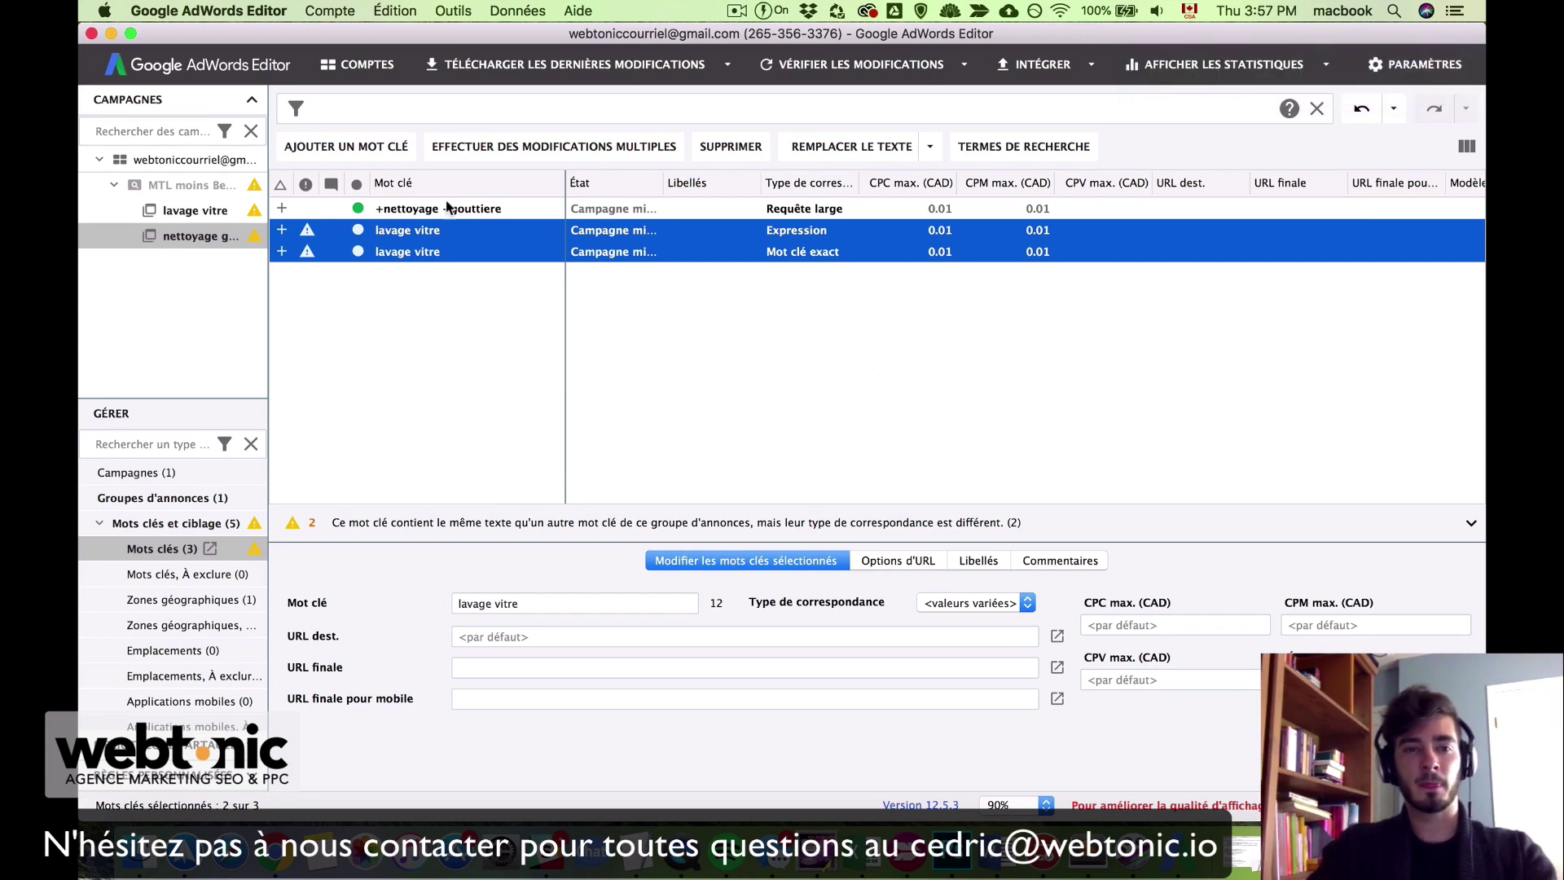
{"action": "mouse_move", "coordinate": [315, 234]}
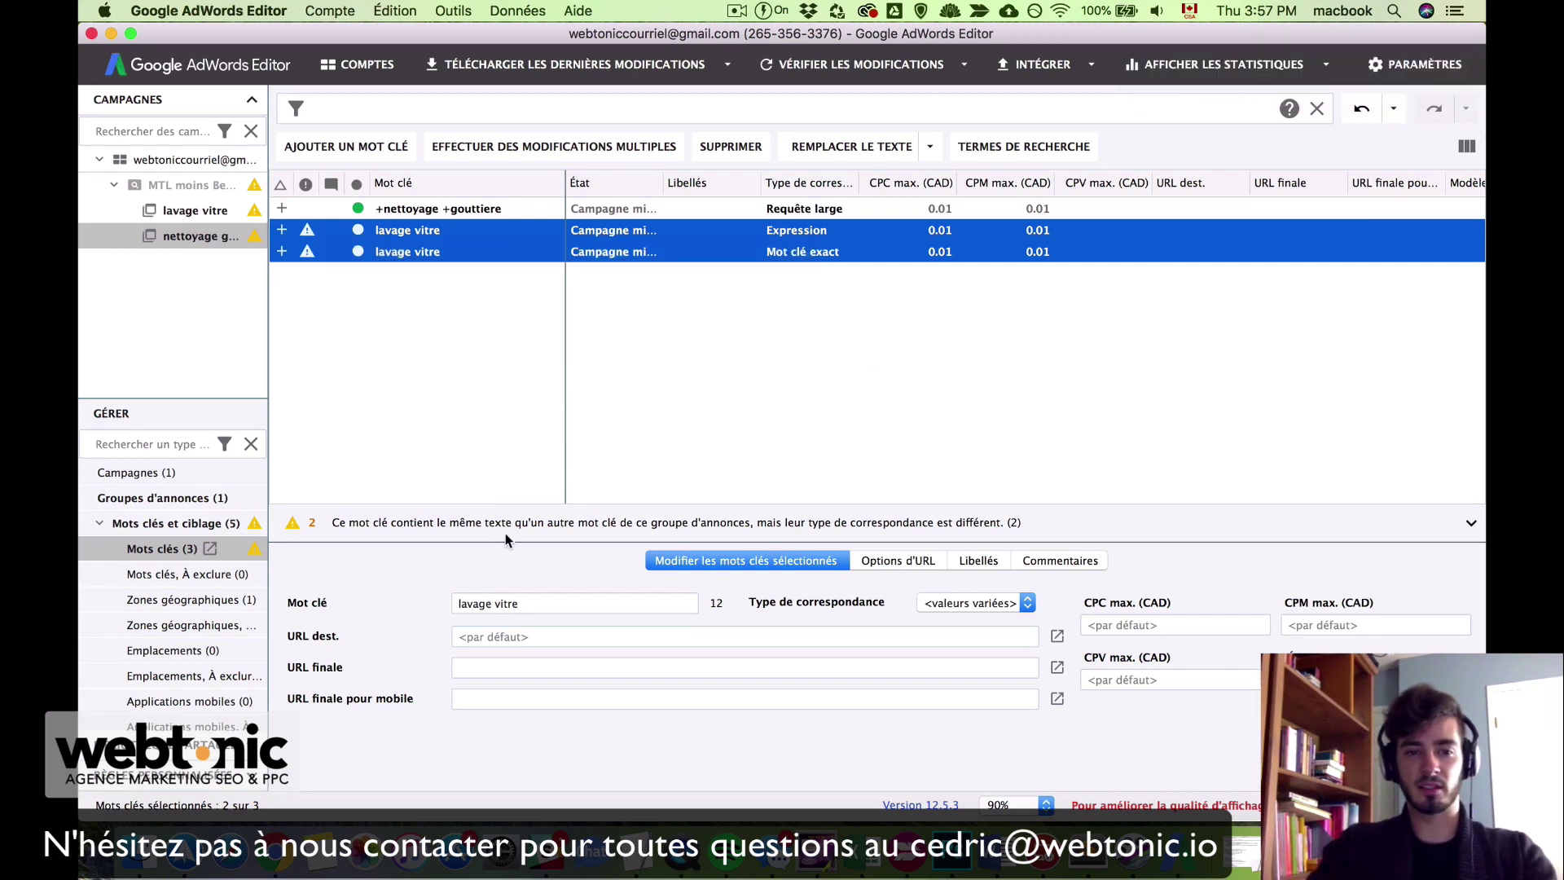
{"action": "left_click", "coordinate": [543, 603]}
{"action": "left_click_drag", "start_coordinate": [544, 603], "coordinate": [449, 603]}
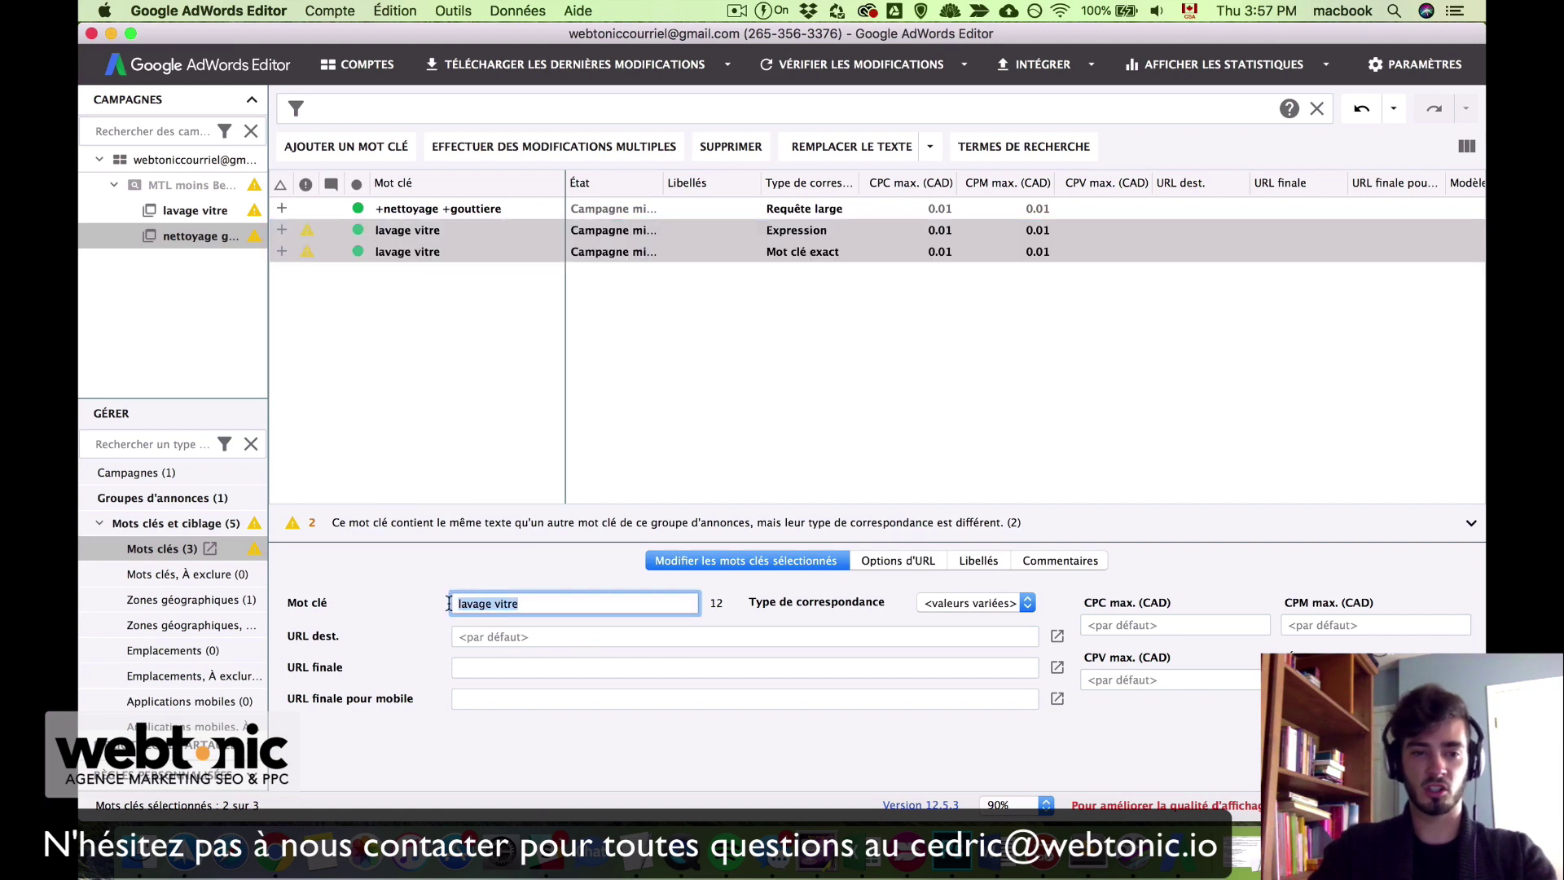
{"action": "key", "text": "BackSpace"}
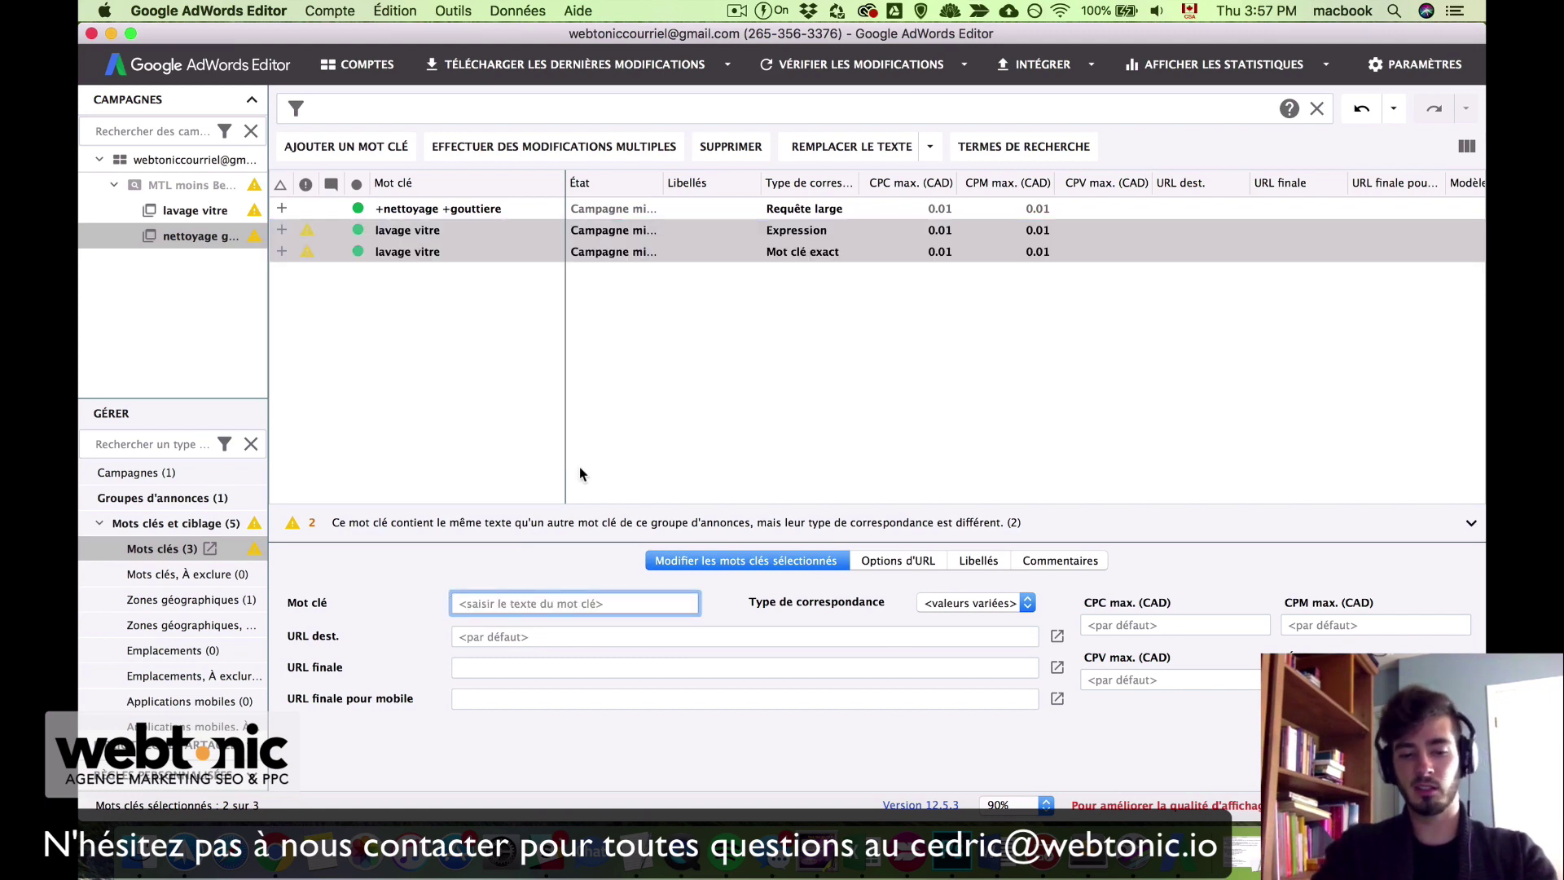
{"action": "type", "text": "nettoyage gouttiere"}
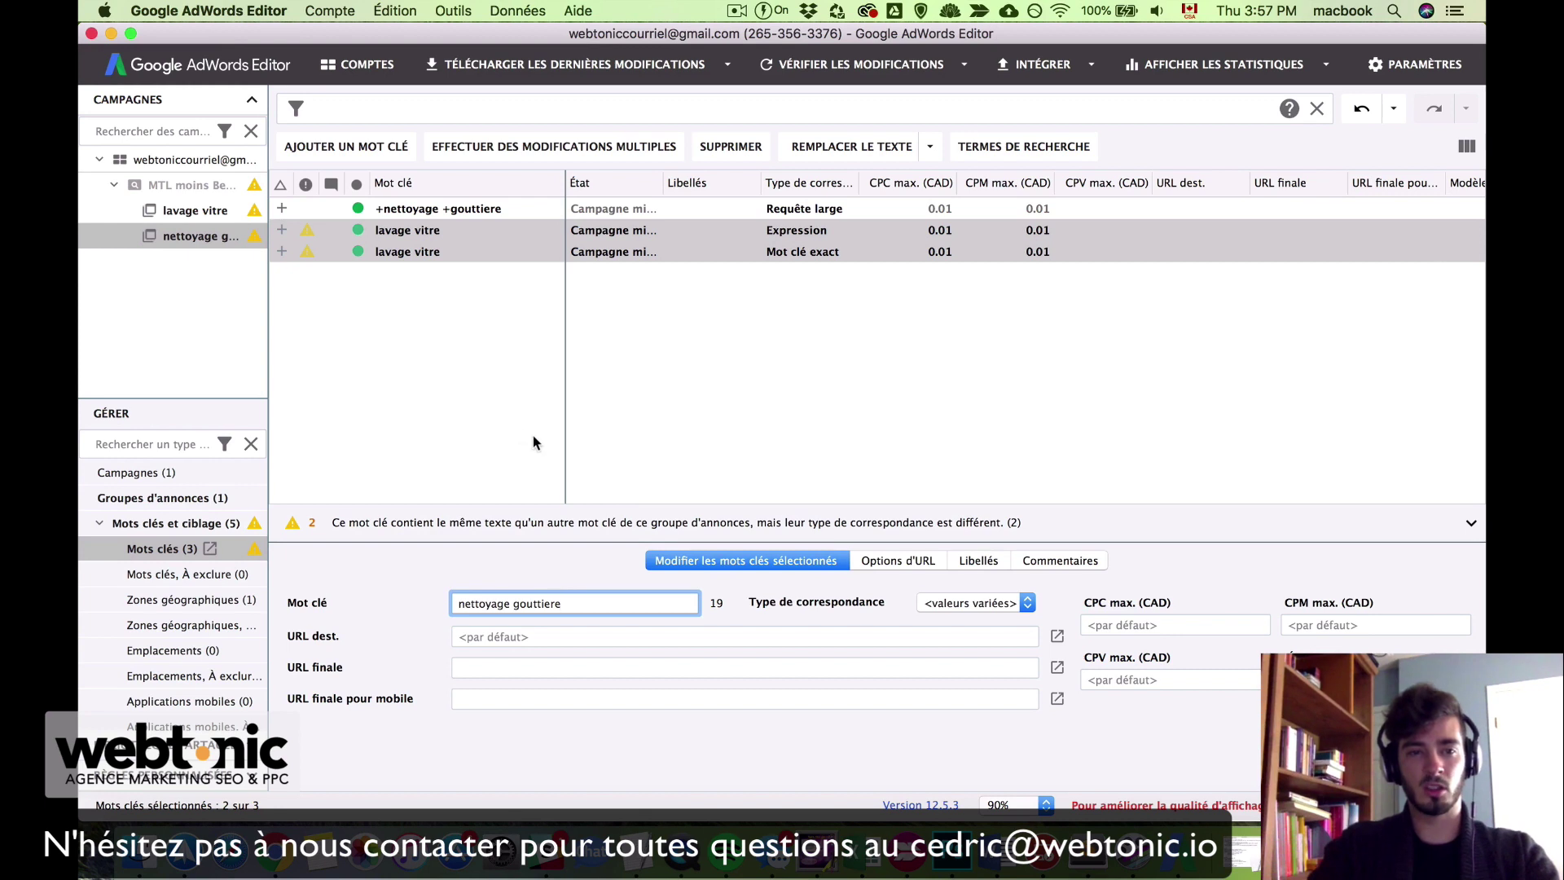
{"action": "left_click", "coordinate": [441, 393]}
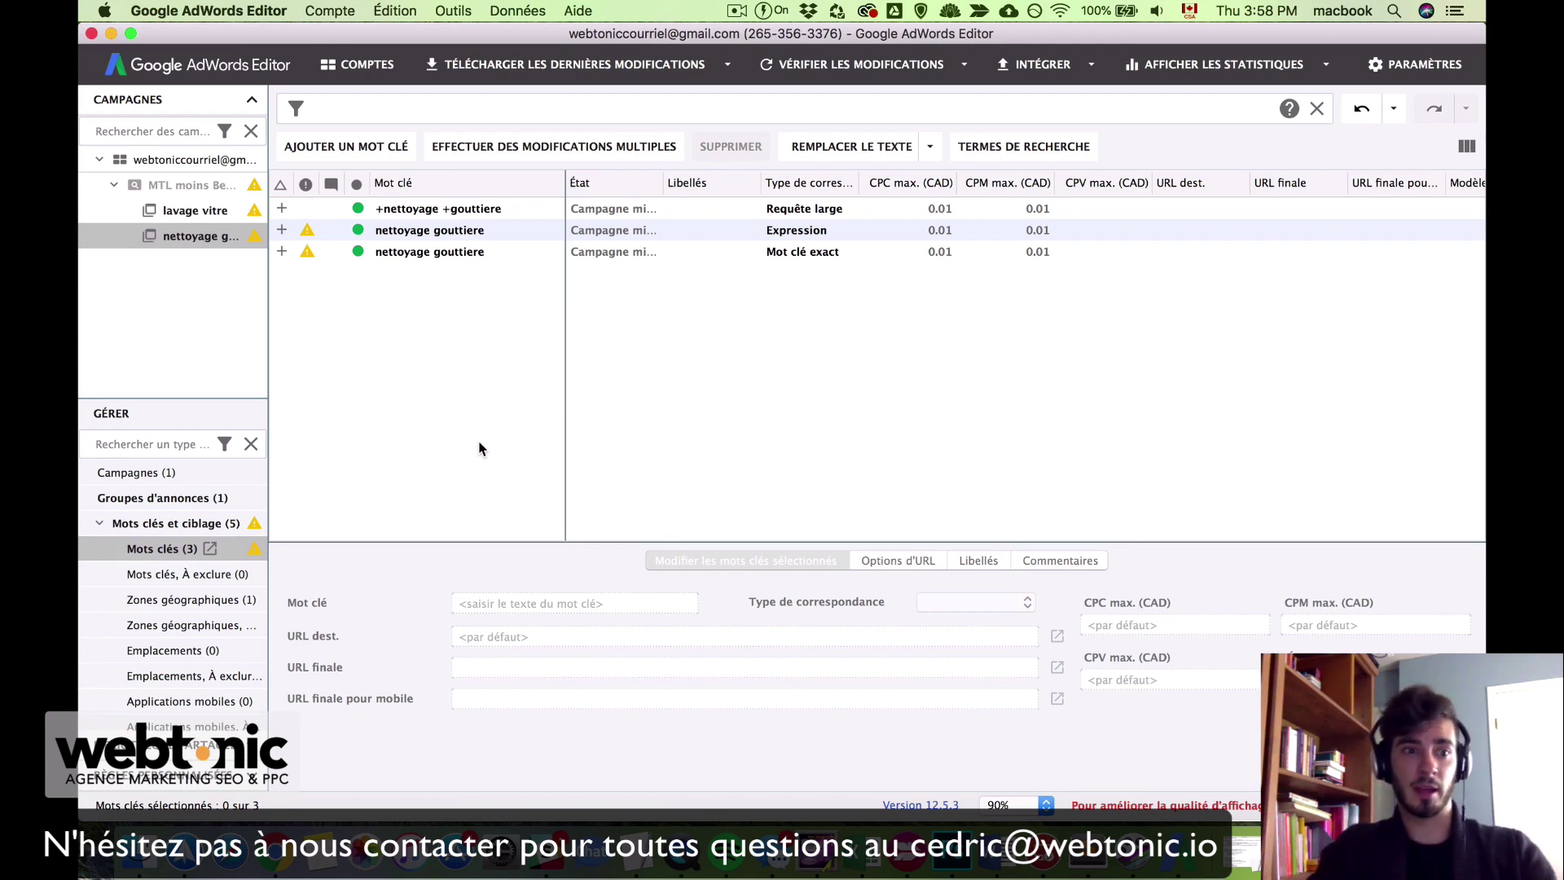
Step: Display the nettoyage gouttiere group's expanded text ads and select the first one
{"action": "left_click", "coordinate": [94, 526]}
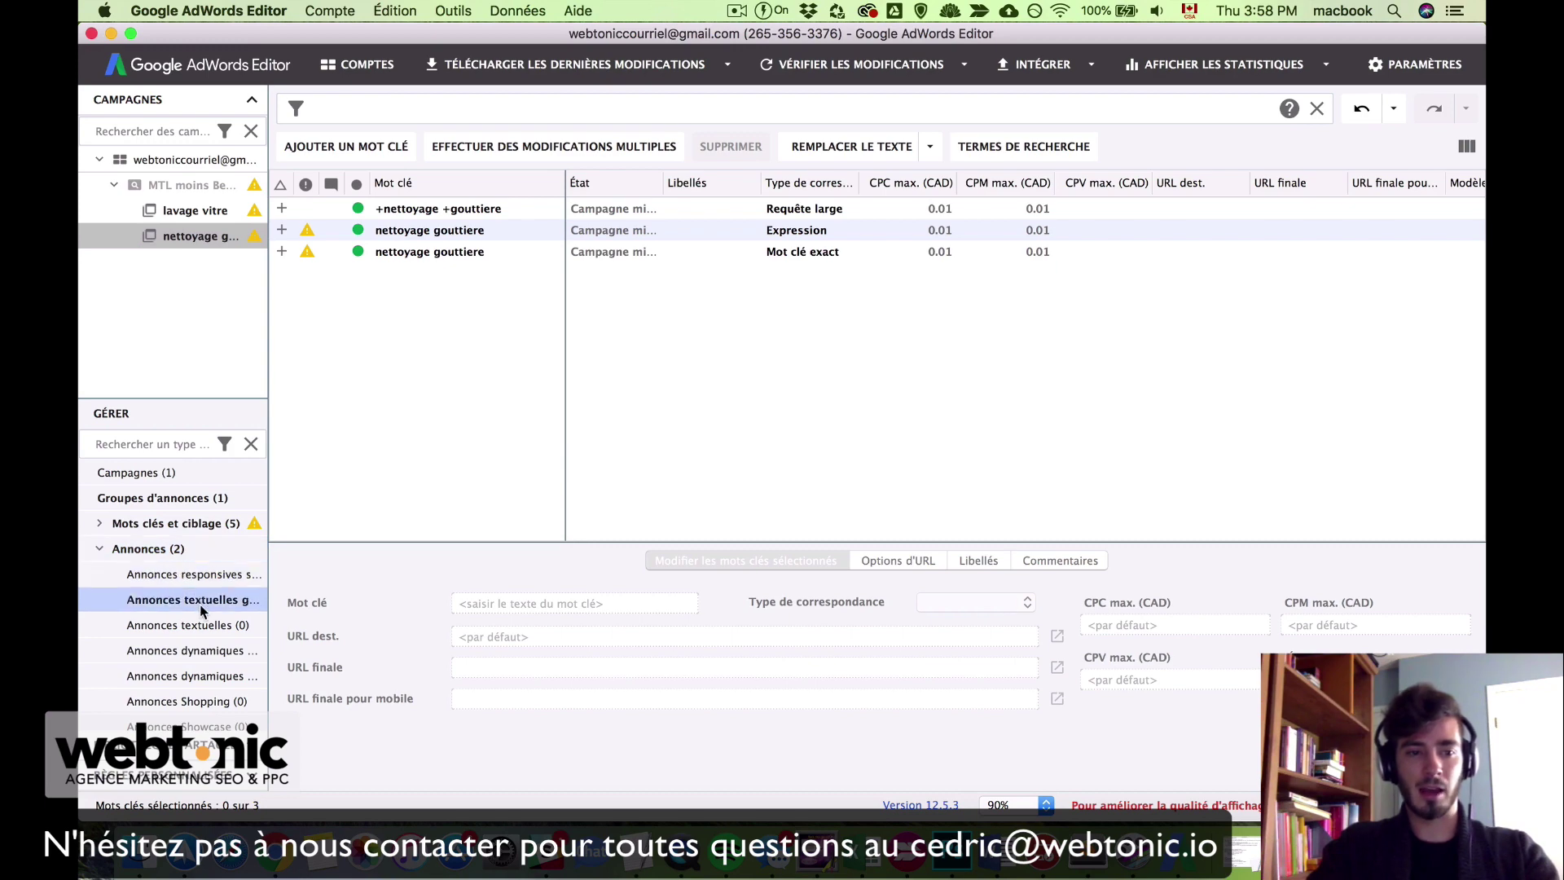
{"action": "left_click", "coordinate": [227, 600]}
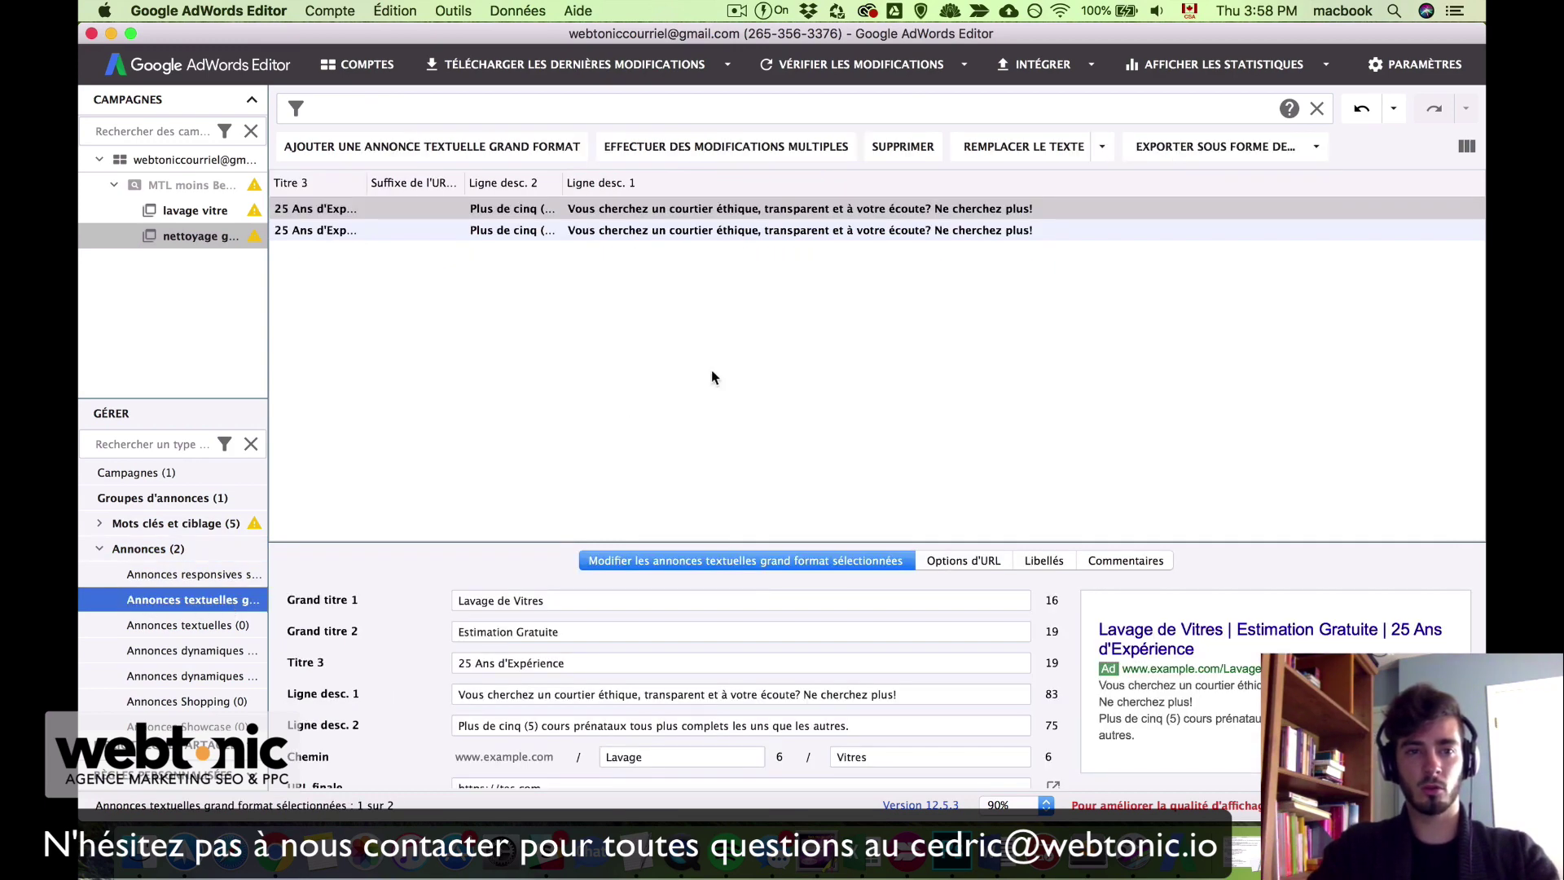
{"action": "left_click", "coordinate": [627, 210]}
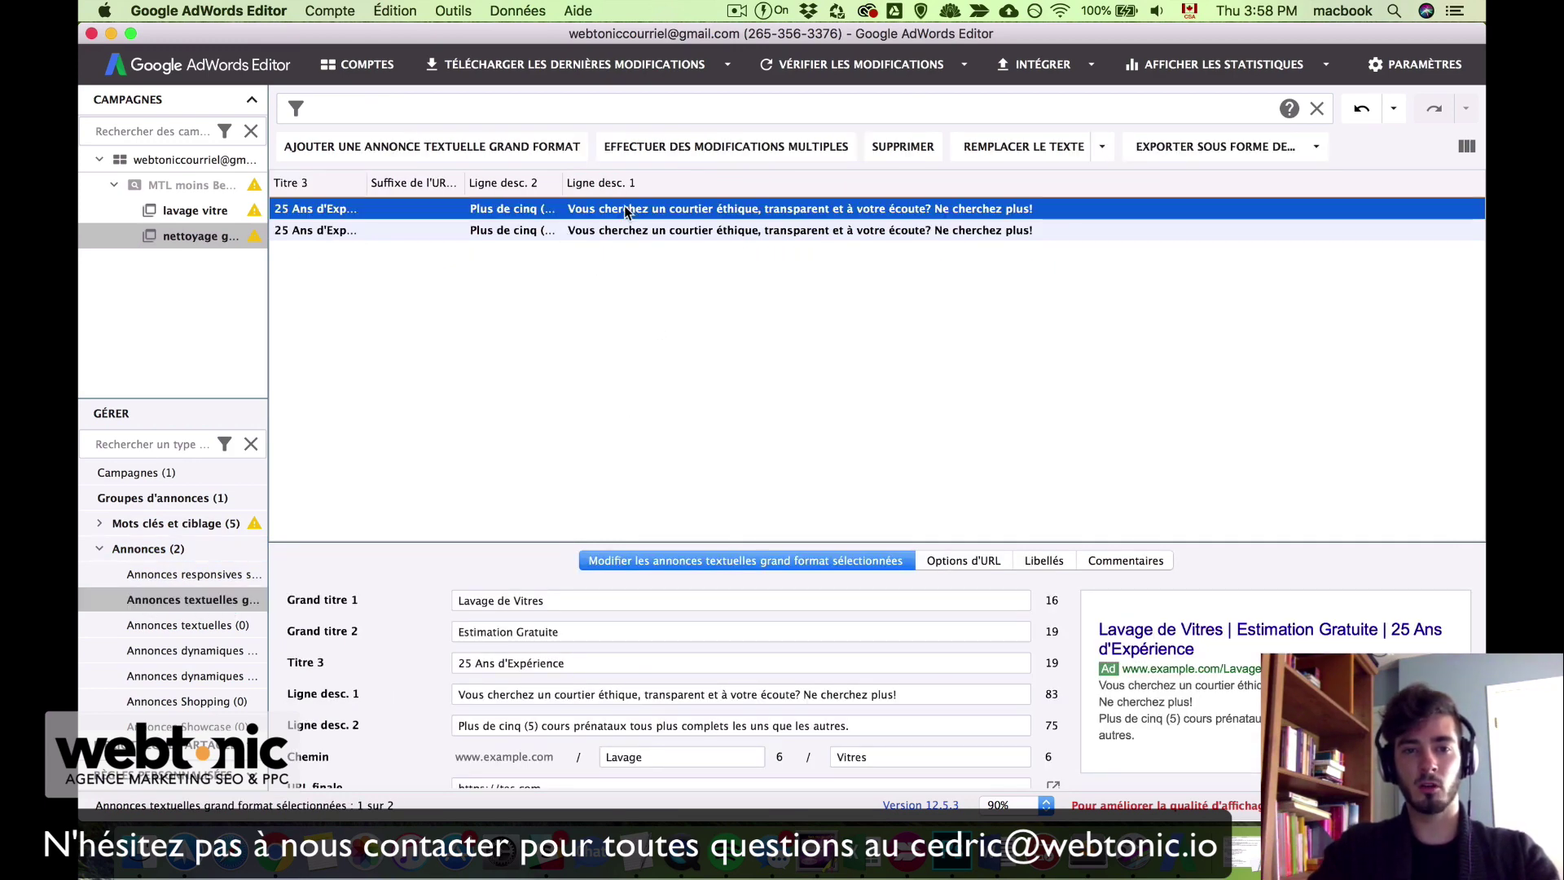
{"action": "left_click", "coordinate": [554, 267]}
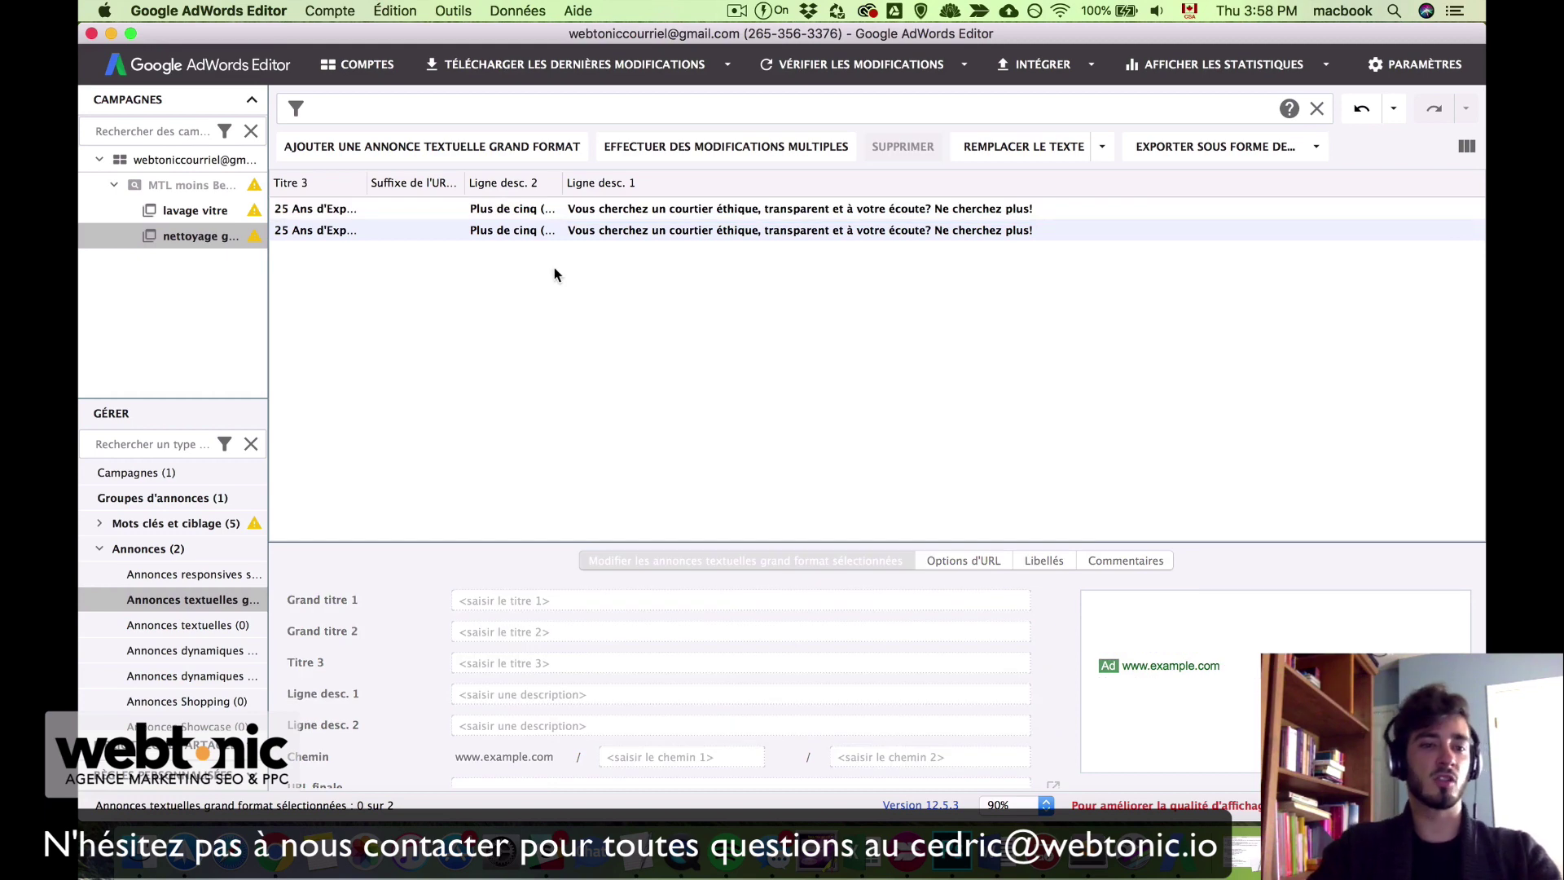
{"action": "left_click", "coordinate": [622, 211]}
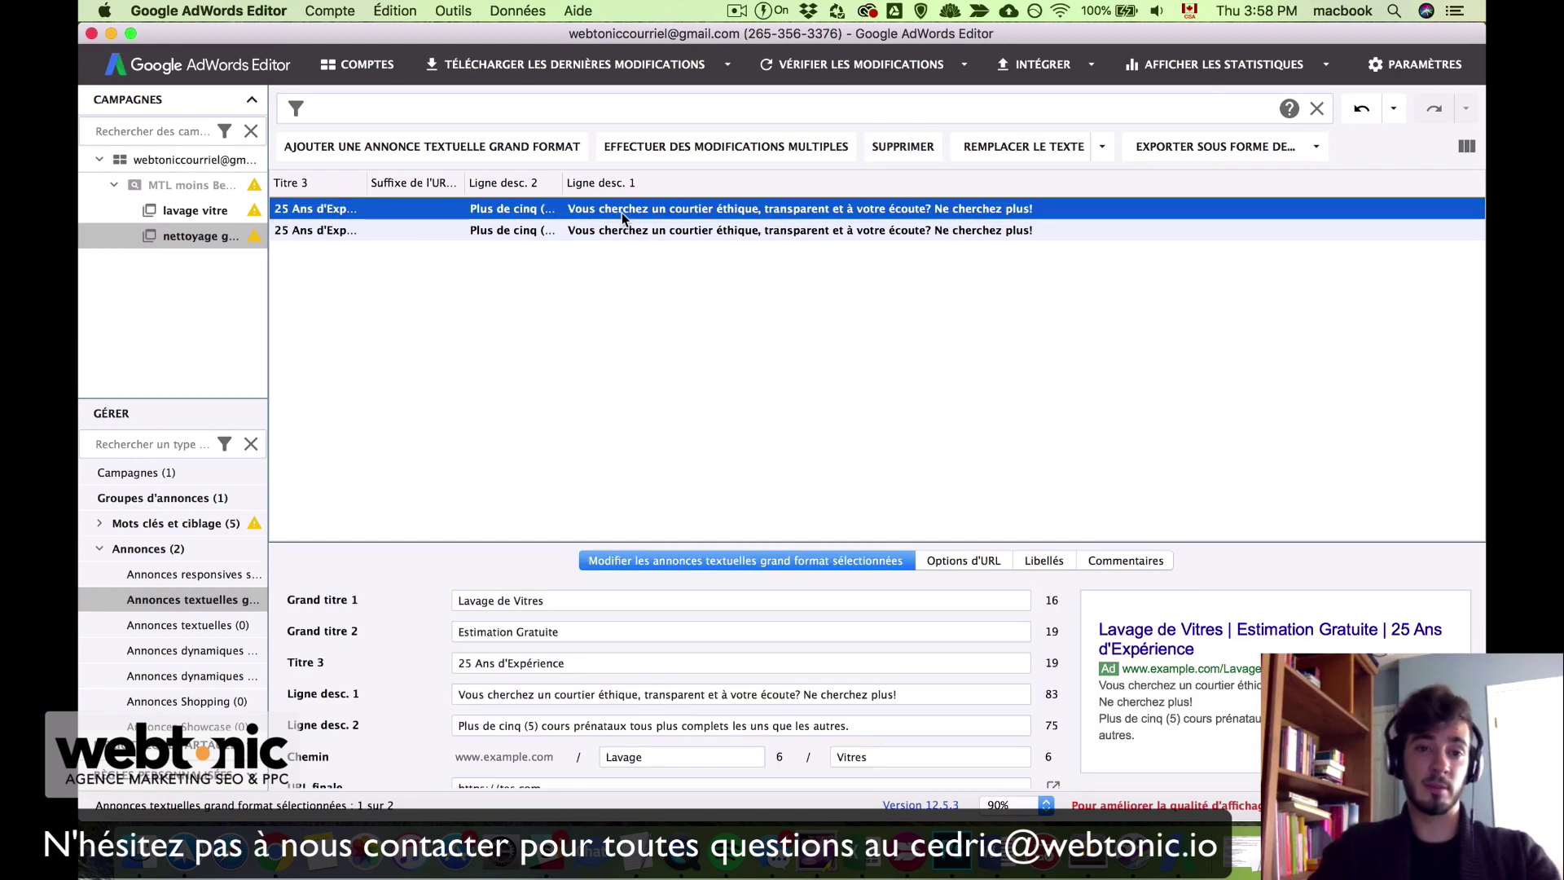
Step: Compare the Estimation Gratuite and Meilleurs Prix ads, then select both together
{"action": "key", "text": "Down"}
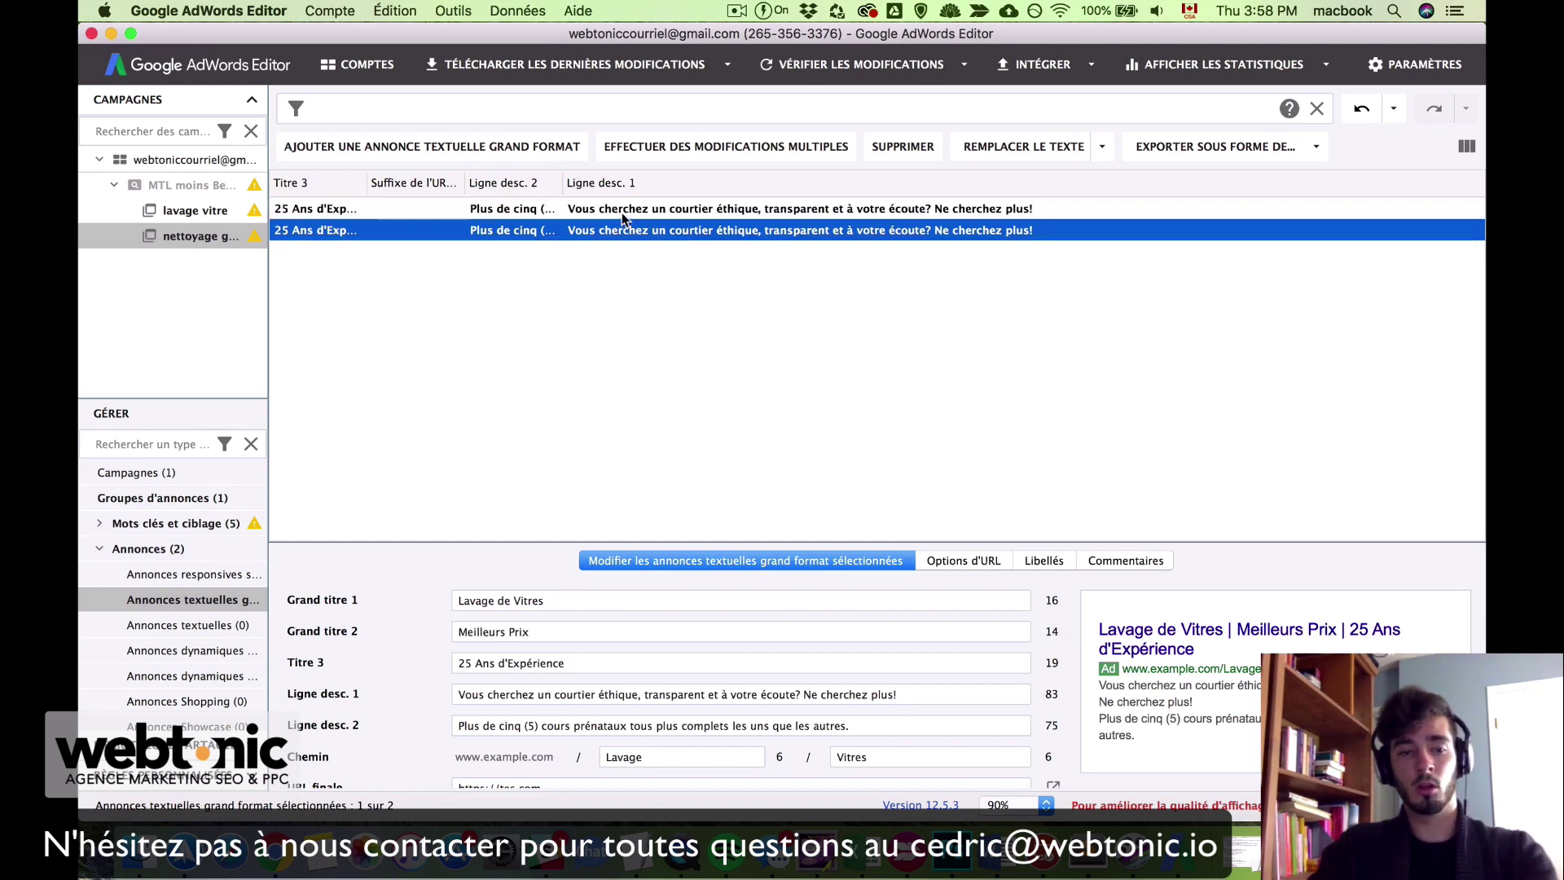
{"action": "key", "text": "Up"}
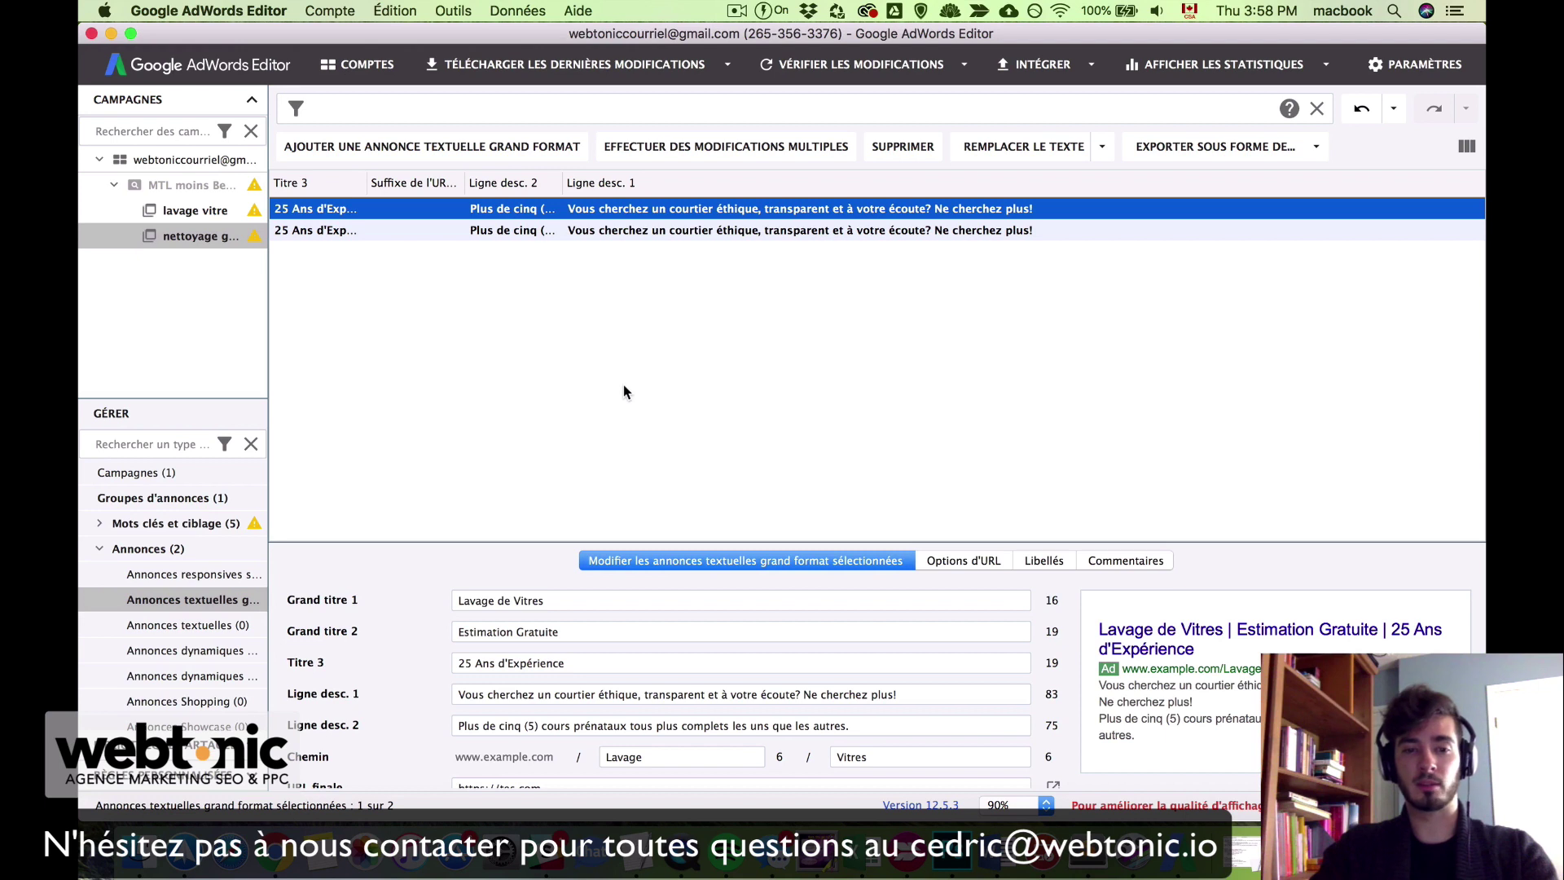
{"action": "key", "text": "Down"}
{"action": "key", "text": "Up"}
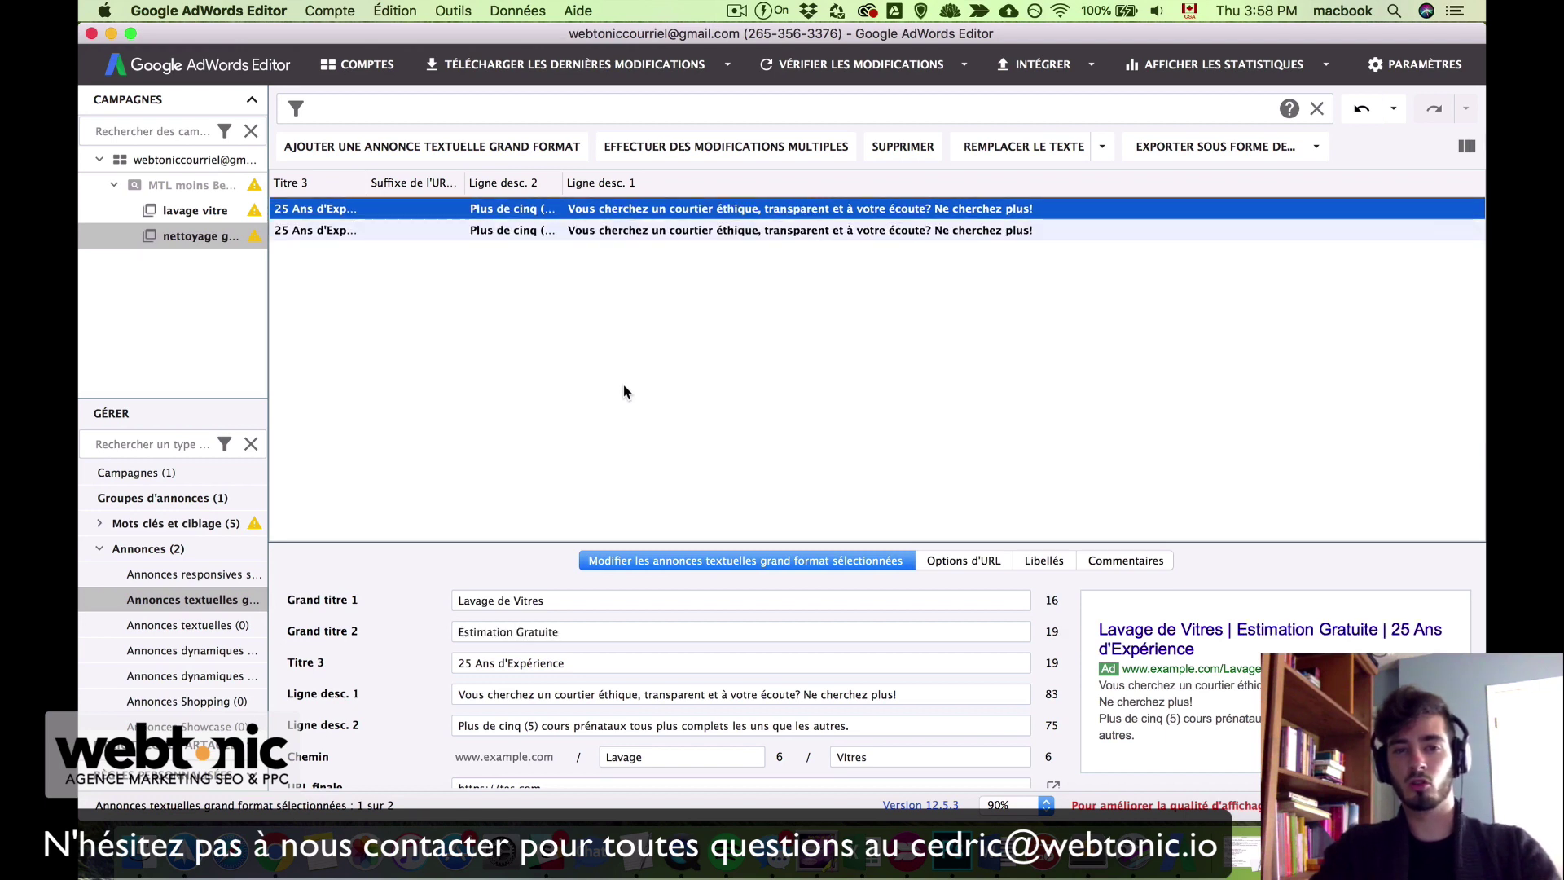
{"action": "left_click", "coordinate": [424, 232], "text": "shift"}
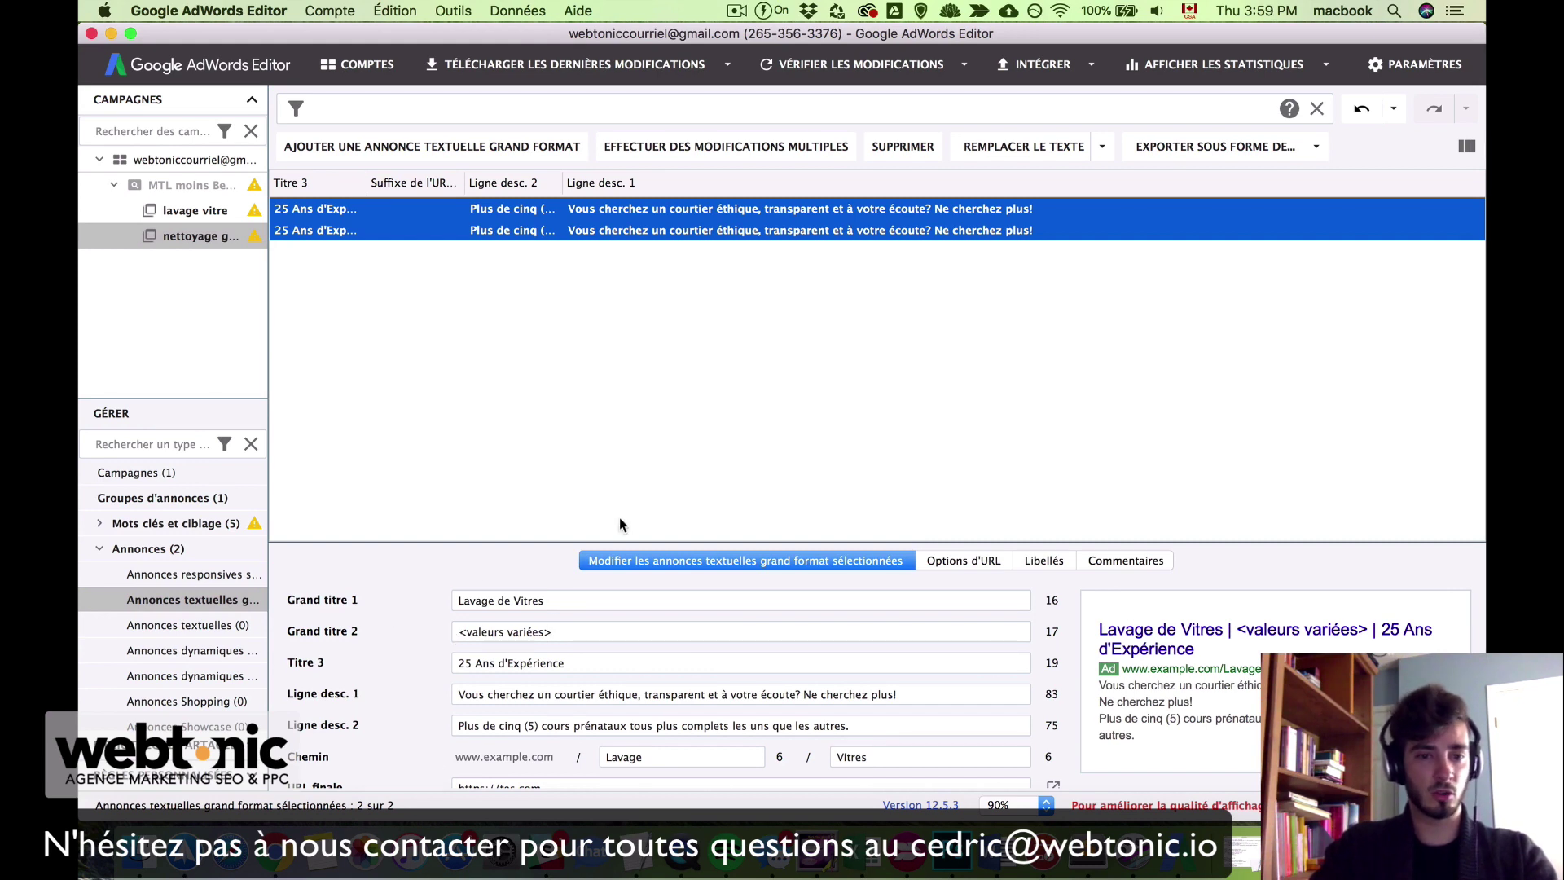
Step: Replace Grand titre 1 of both ads with 'Nettoyage de Gouttières'
{"action": "triple_click", "coordinate": [554, 600]}
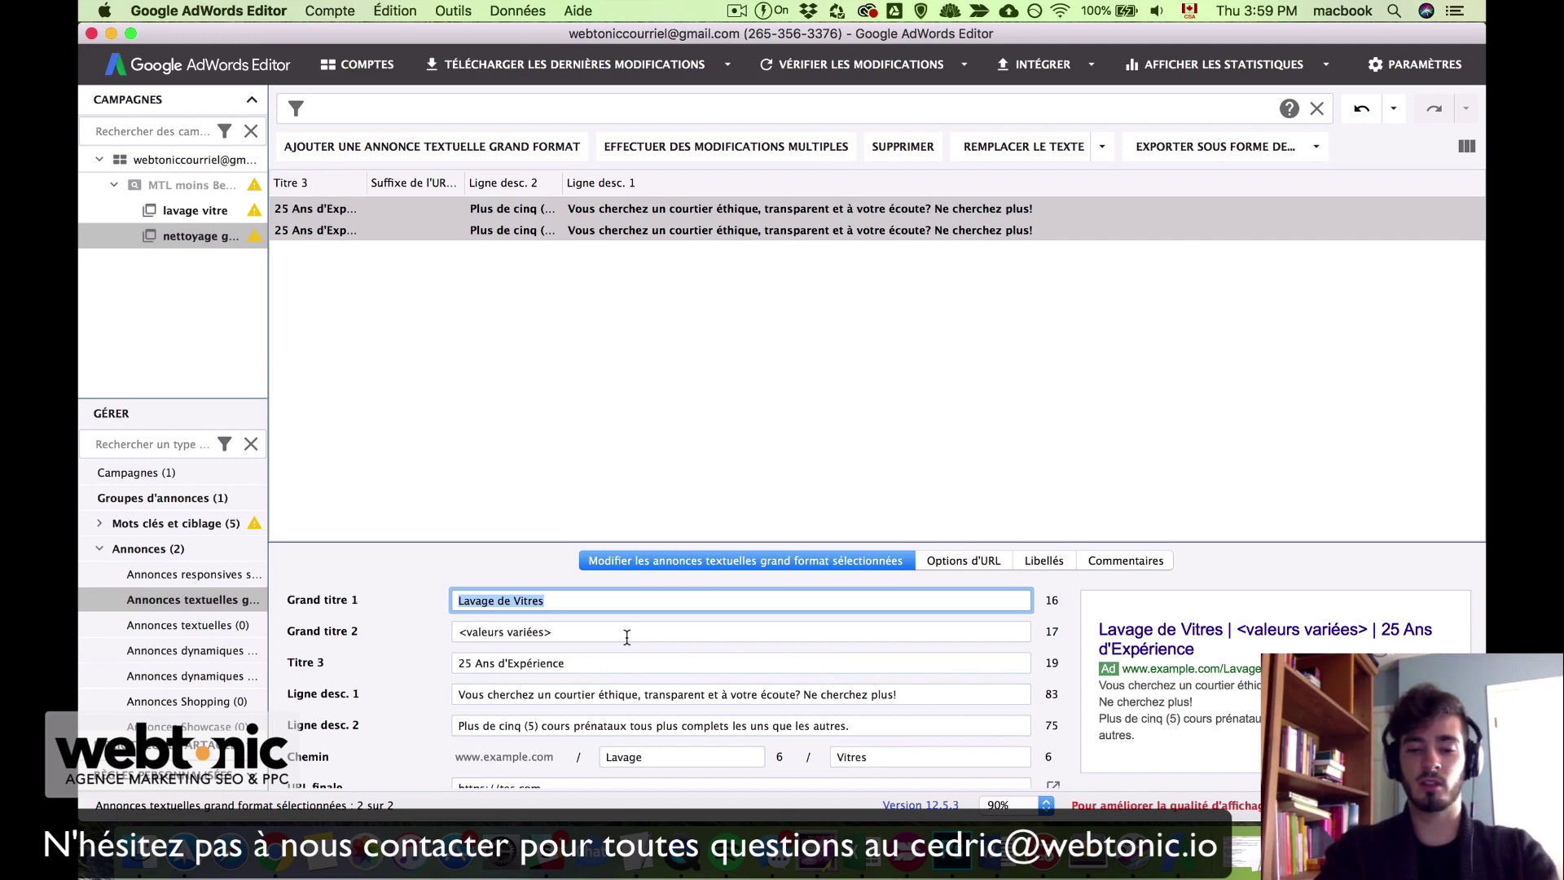
{"action": "type", "text": "Nettoyage de Gouttières"}
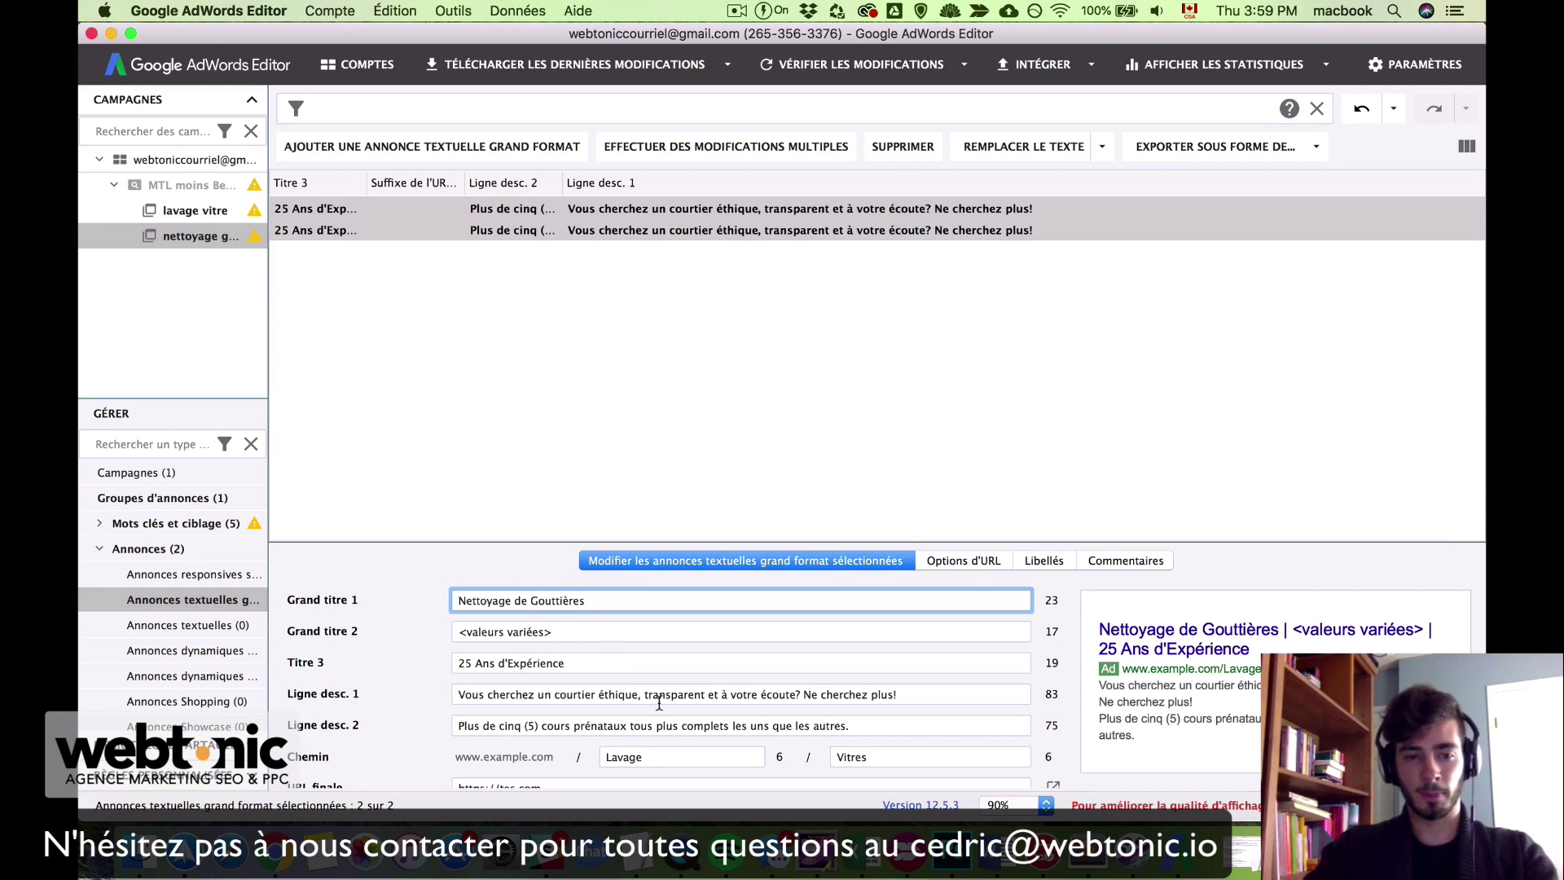
{"action": "scroll", "coordinate": [659, 702], "scroll_direction": "down", "scroll_amount": 2}
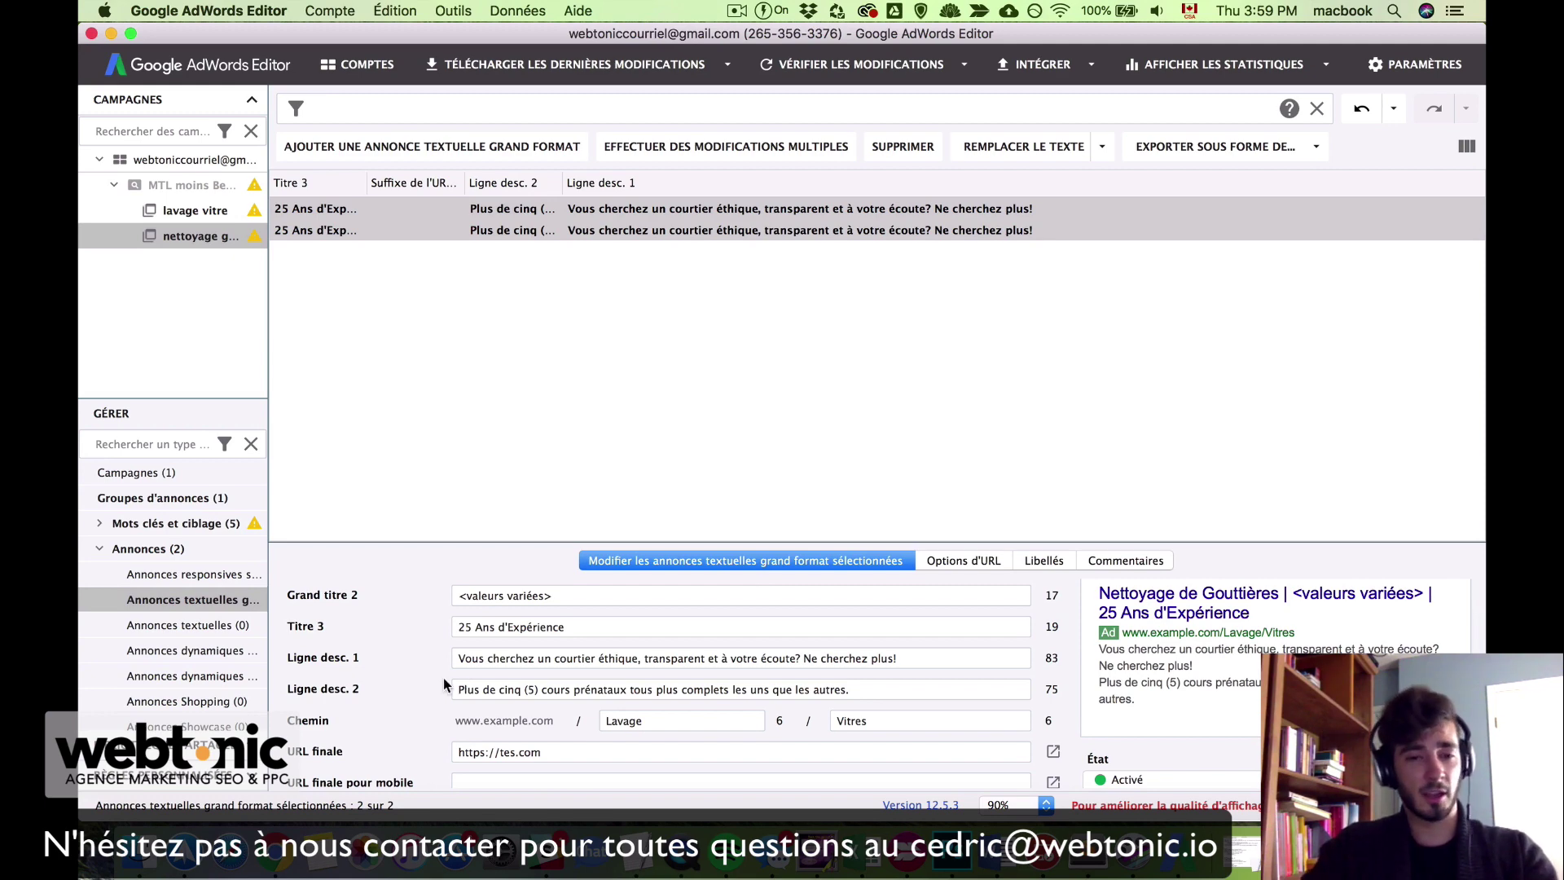
{"action": "scroll", "coordinate": [425, 676], "scroll_direction": "up", "scroll_amount": 1}
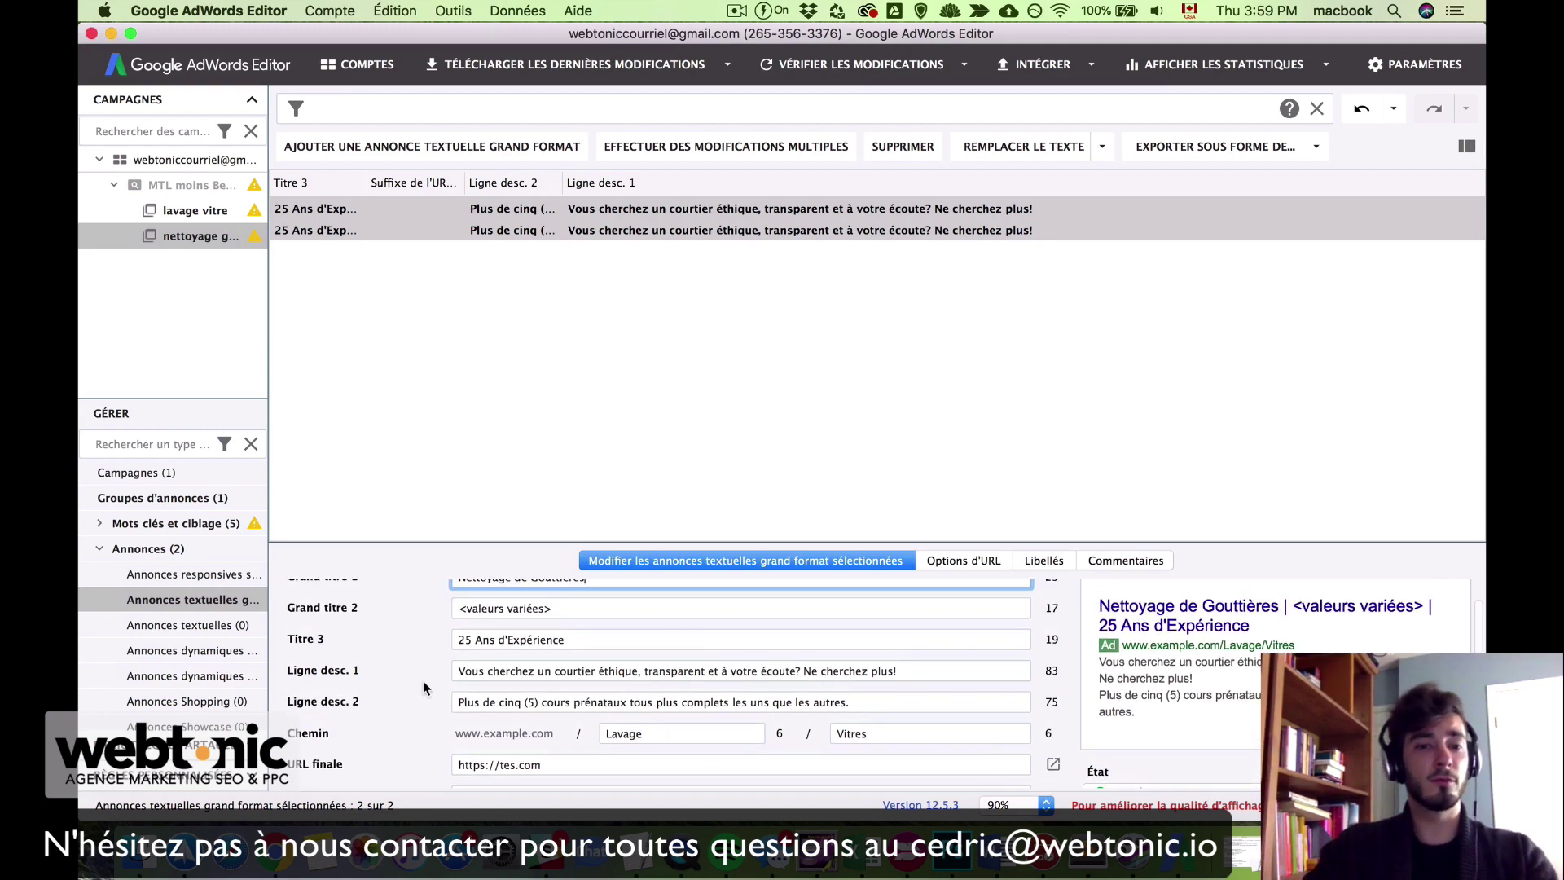
Step: Set both ads' display path fields to Nettoyage and Gouttières
{"action": "scroll", "coordinate": [423, 682], "scroll_direction": "down", "scroll_amount": 1}
{"action": "double_click", "coordinate": [680, 717]}
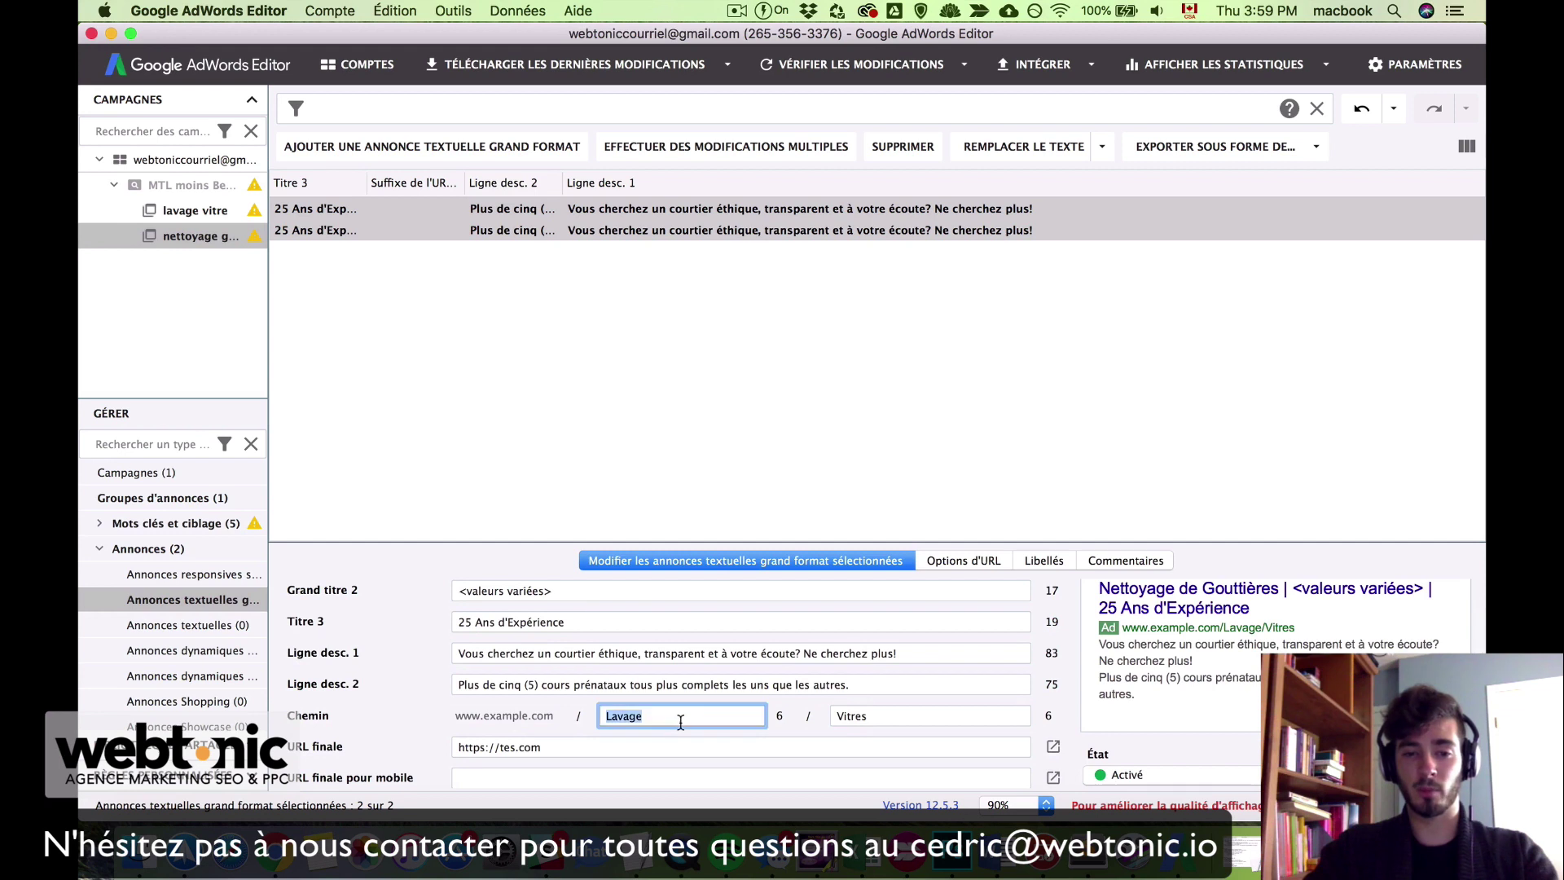
{"action": "type", "text": "Nettoyage"}
{"action": "key", "text": "Tab"}
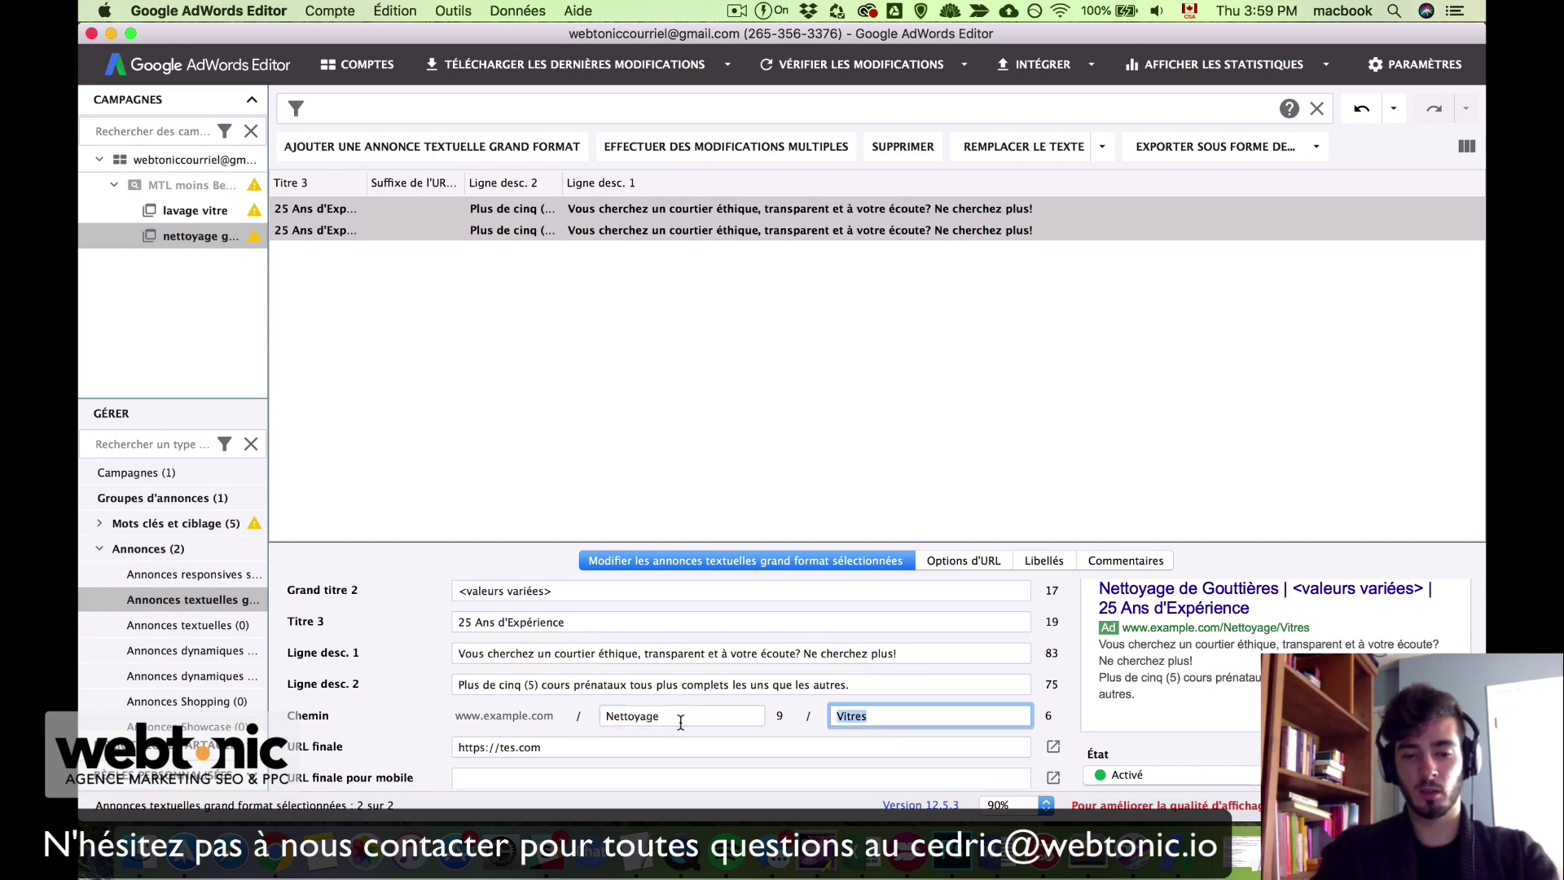
{"action": "type", "text": "GT"}
{"action": "key", "text": "BackSpace"}
{"action": "type", "text": "ou"}
{"action": "key", "text": "BackSpace"}
{"action": "key", "text": "BackSpace"}
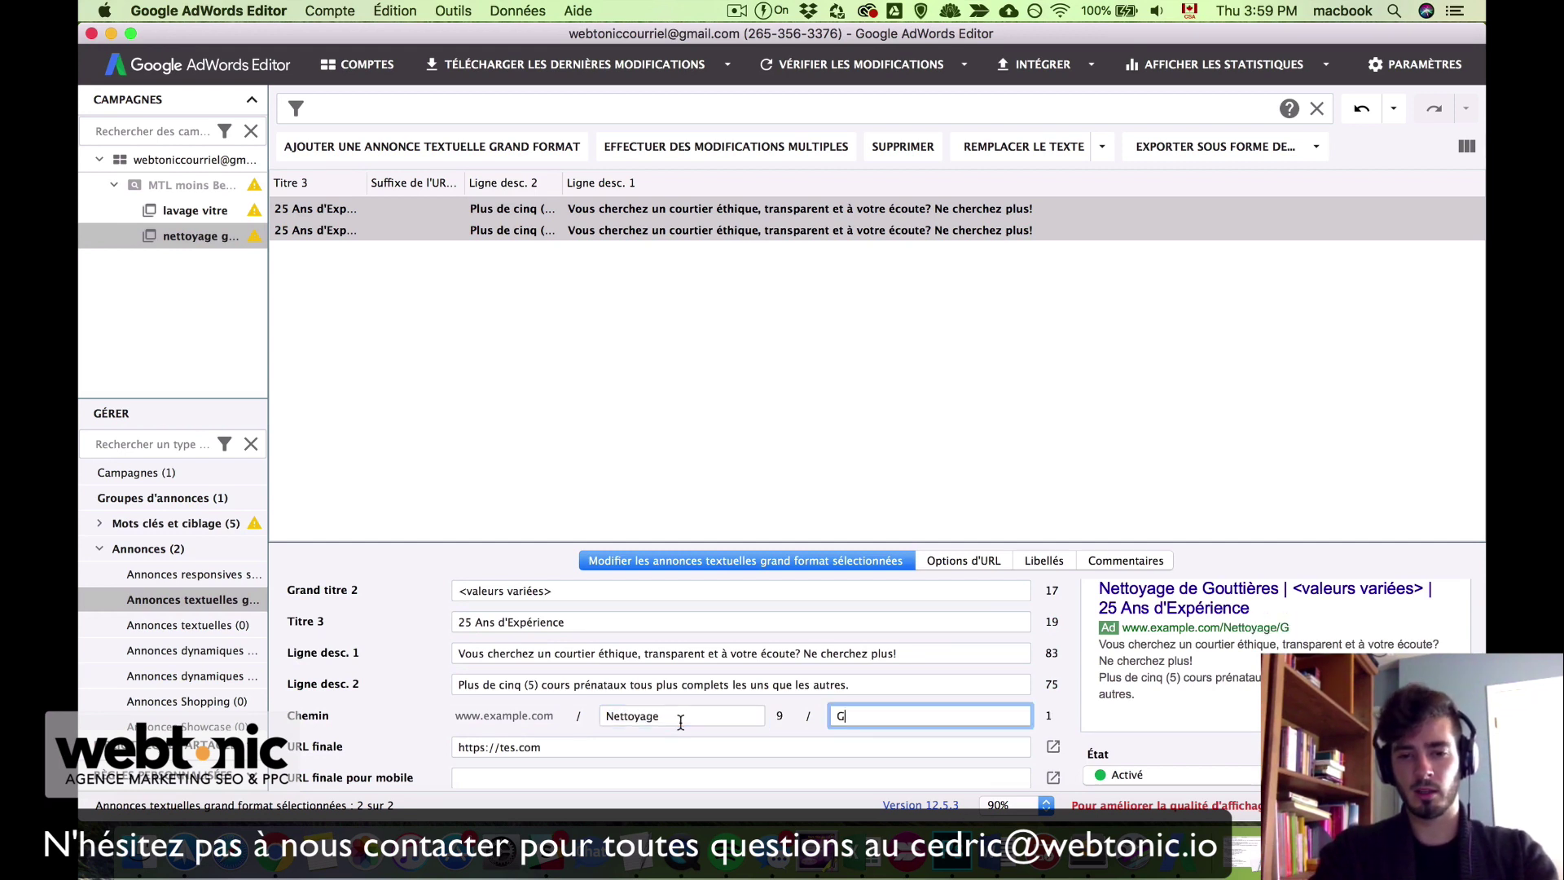
{"action": "type", "text": "outtières"}
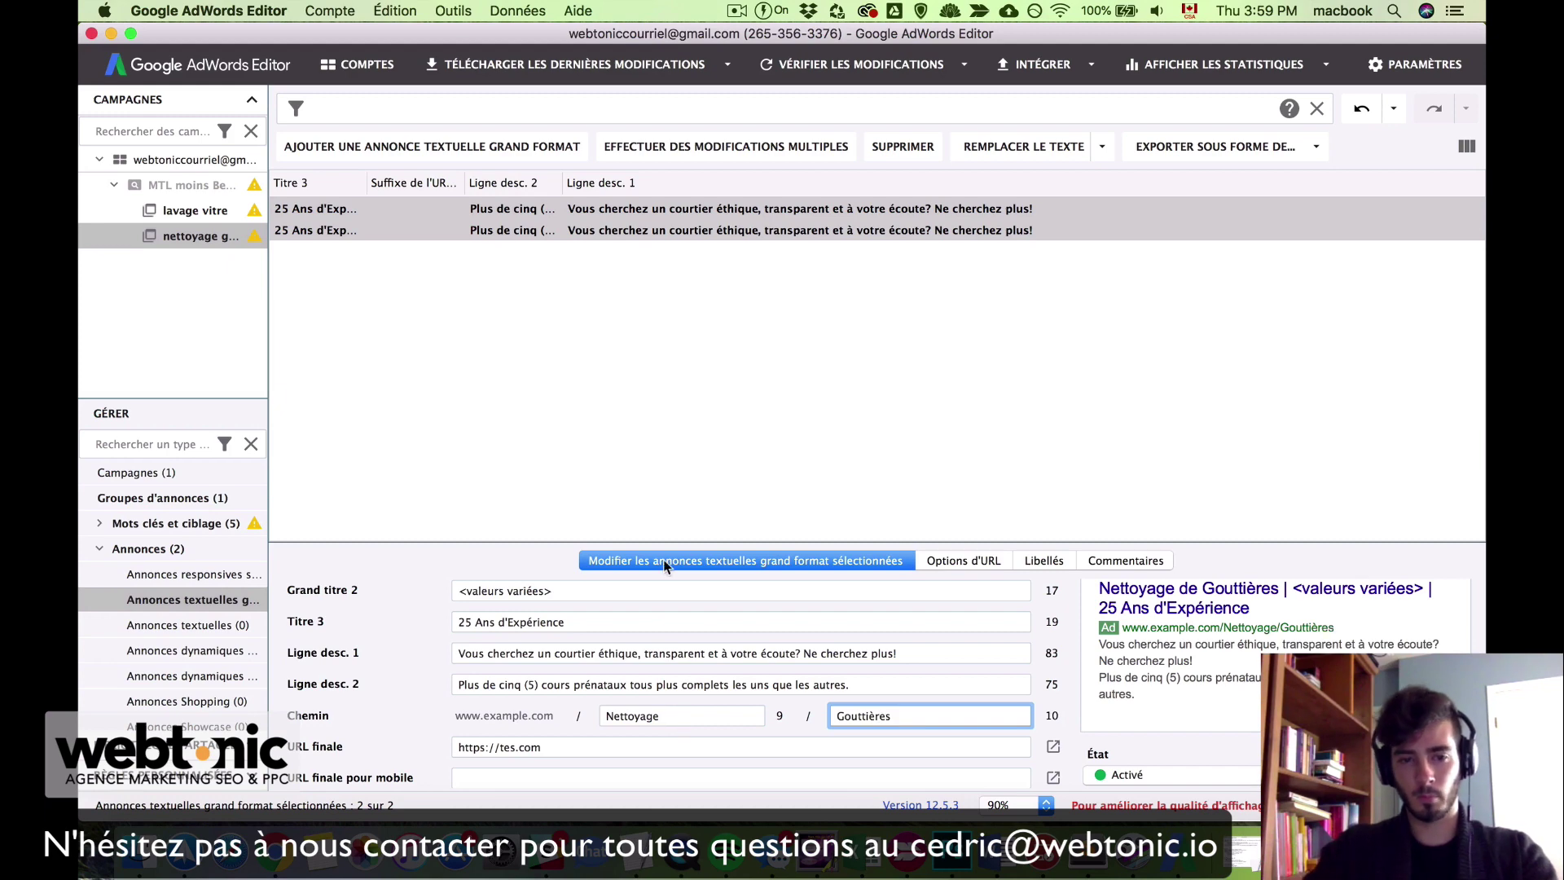
{"action": "scroll", "coordinate": [586, 603], "scroll_direction": "up", "scroll_amount": 1}
{"action": "left_click", "coordinate": [615, 347]}
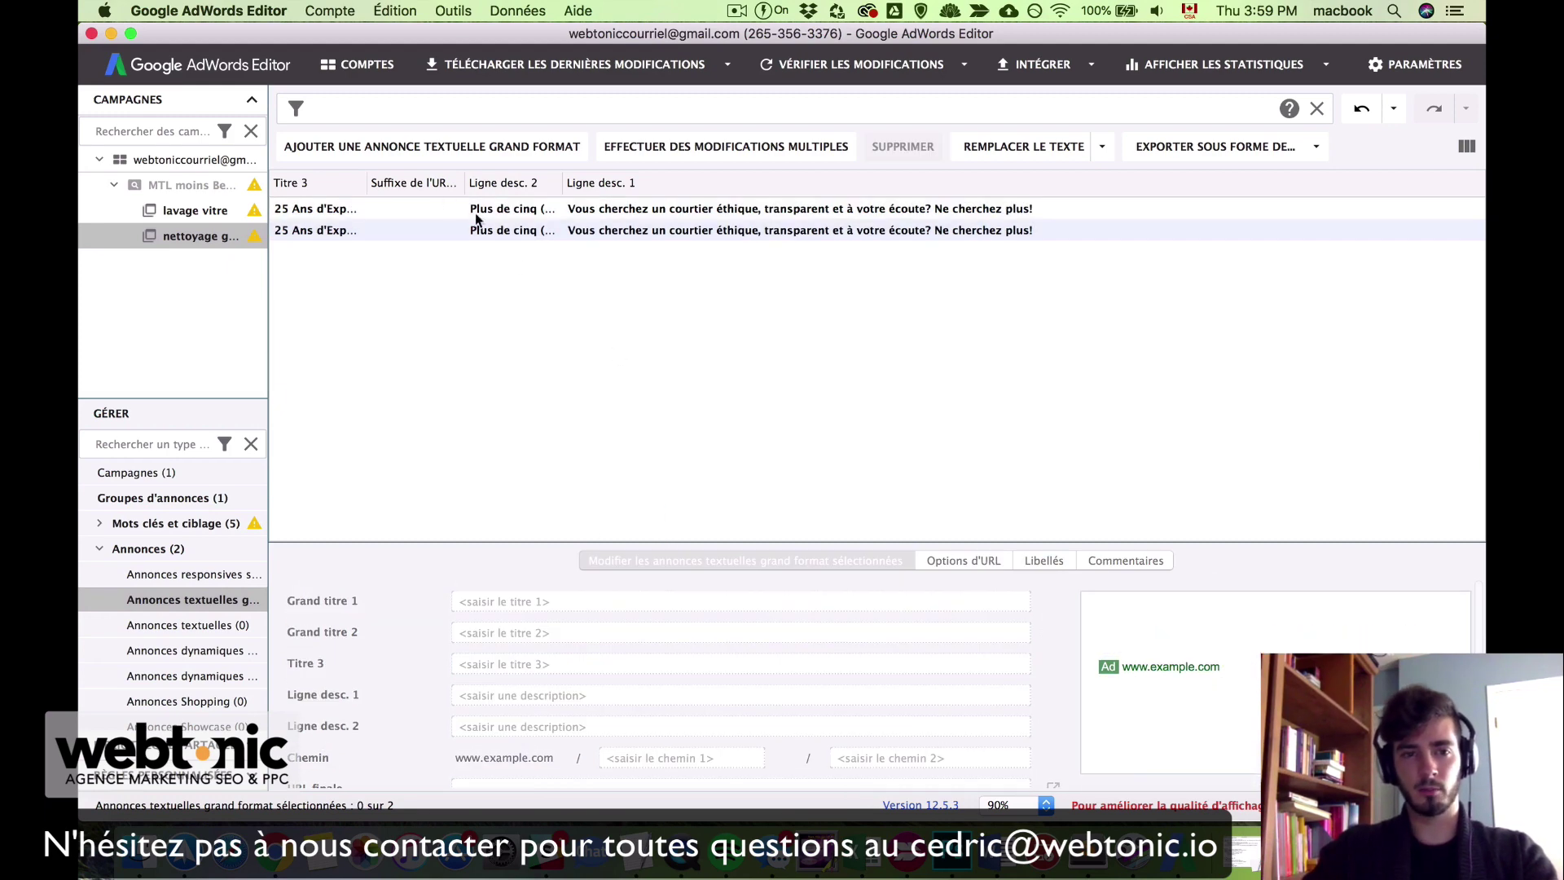
{"action": "left_click", "coordinate": [413, 209]}
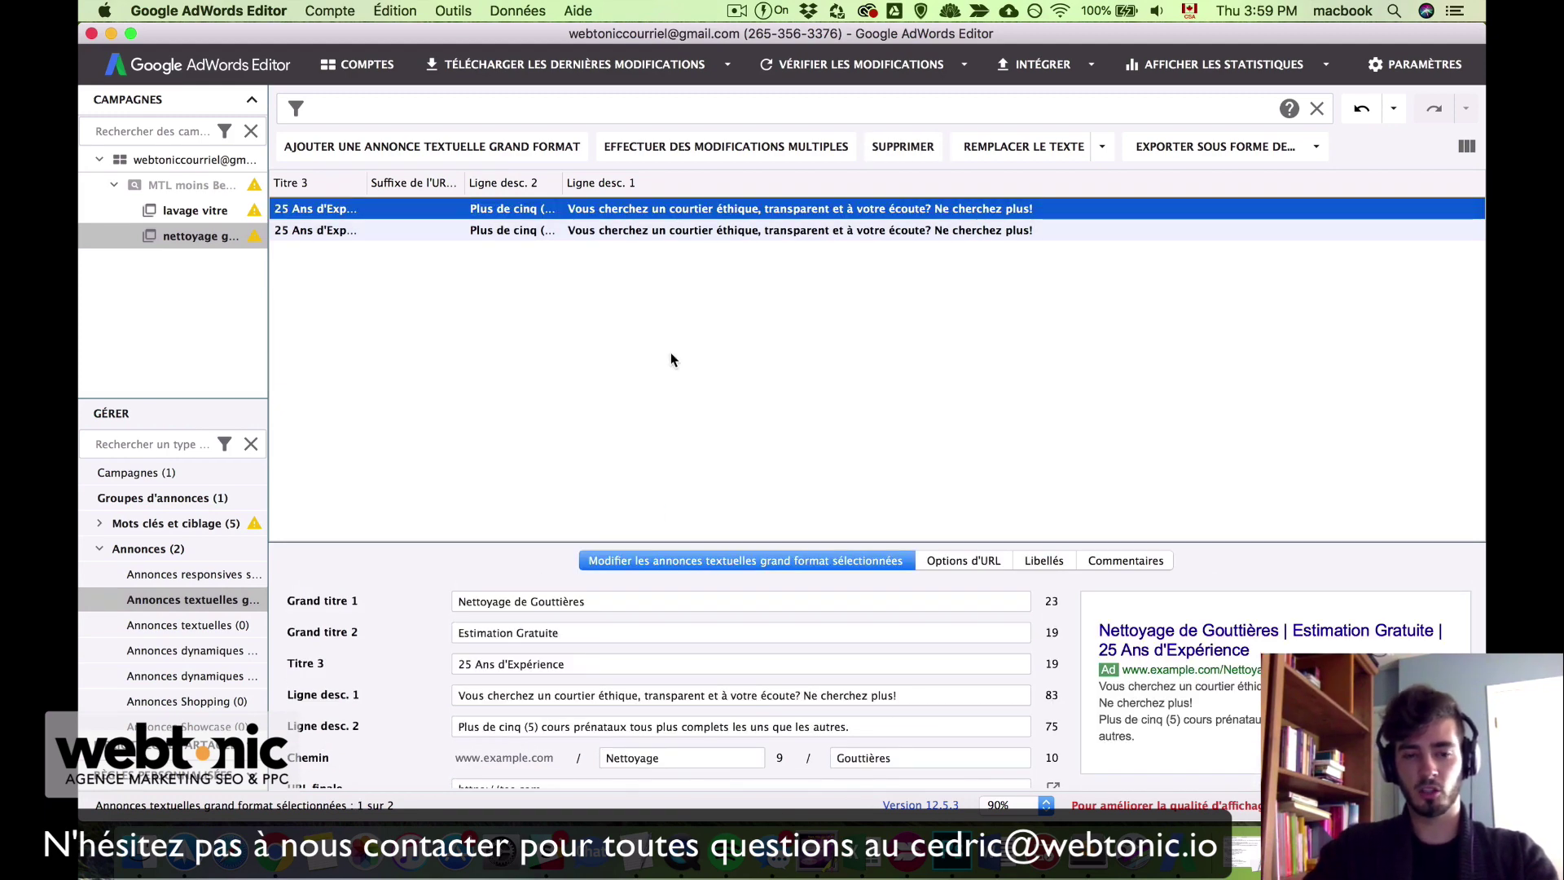
{"action": "key", "text": "Down"}
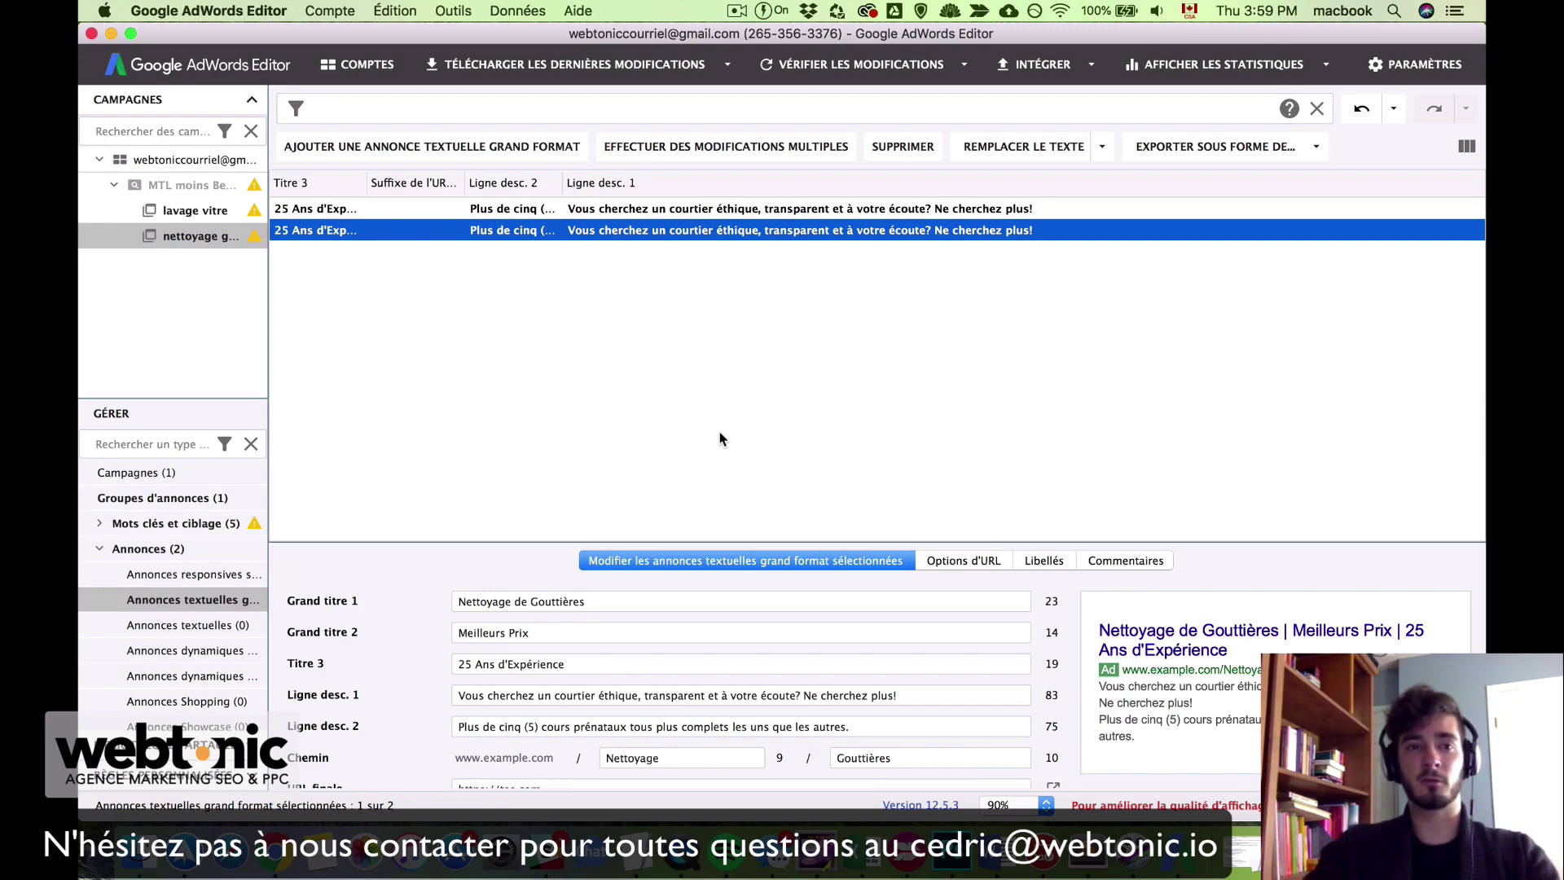
{"action": "key", "text": "ctrl+Up"}
{"action": "left_click", "coordinate": [1332, 249]}
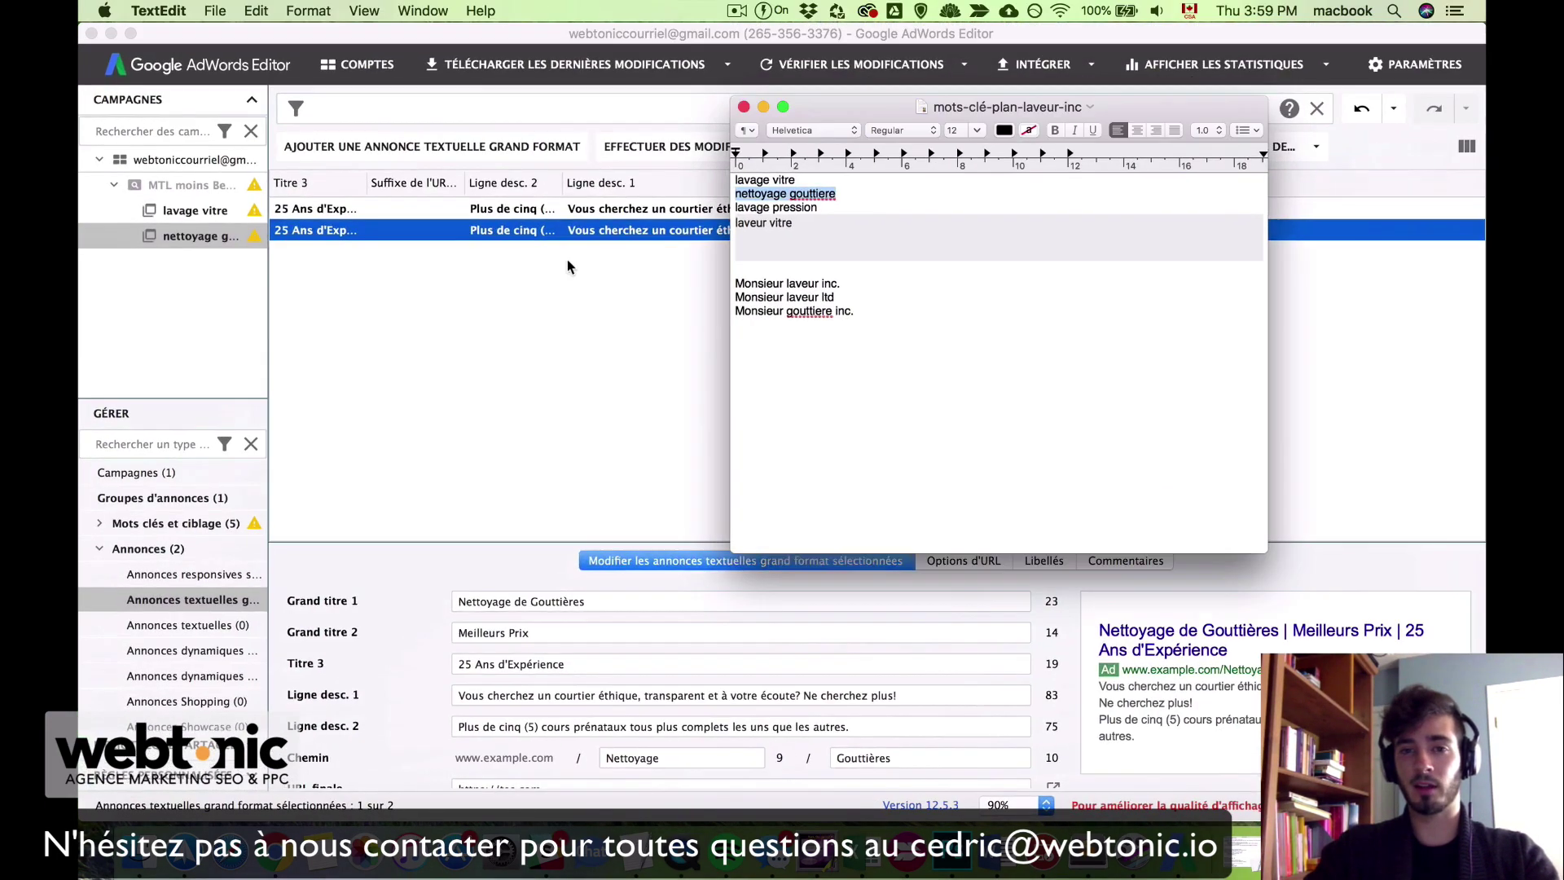
{"action": "left_click", "coordinate": [797, 195]}
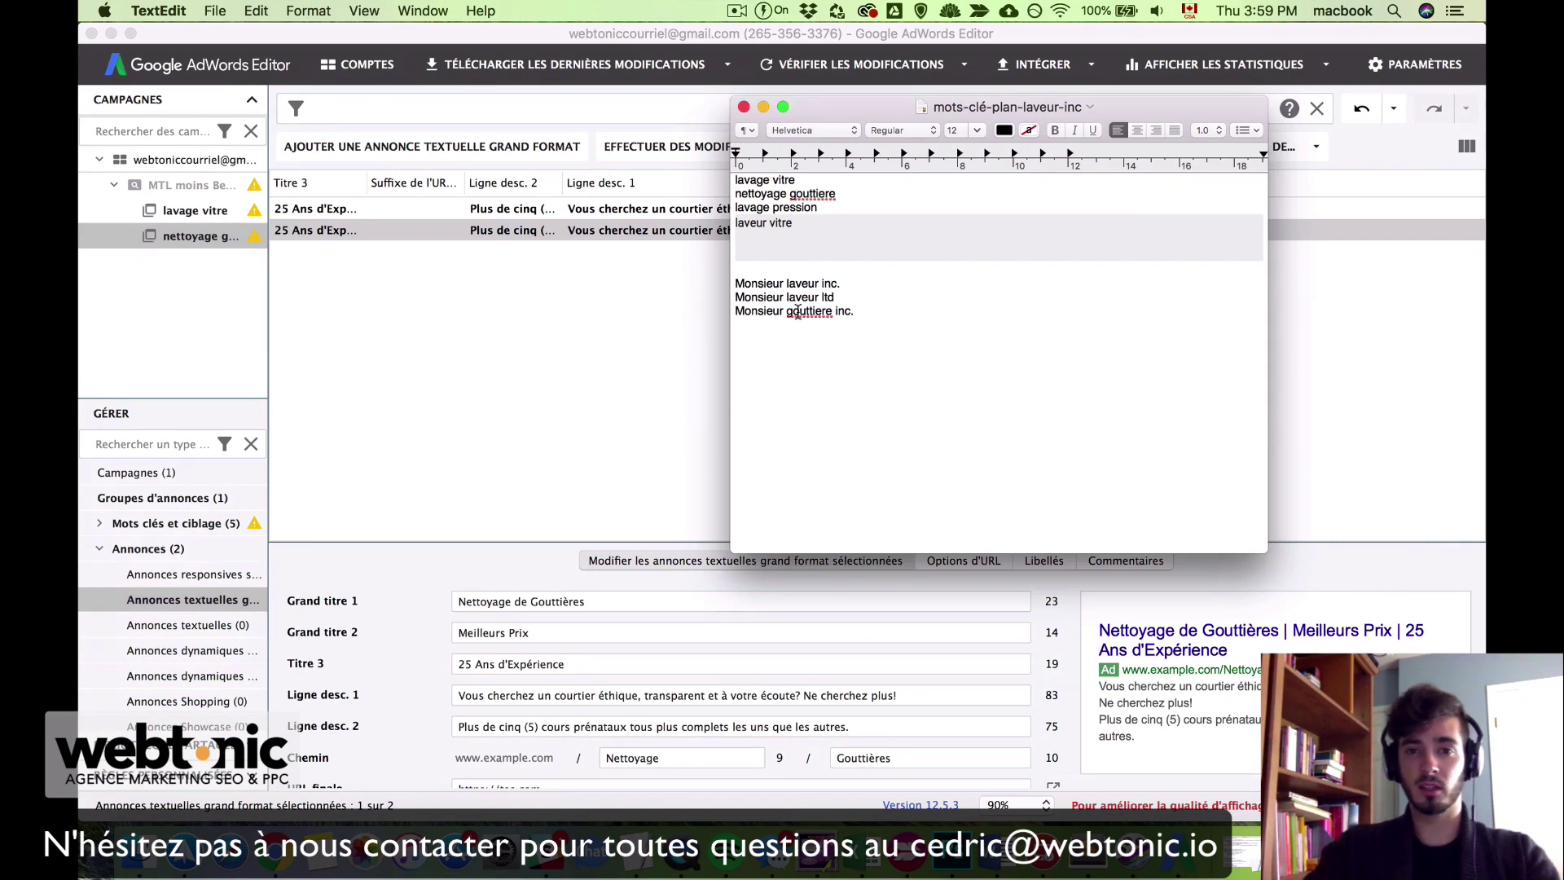
{"action": "left_click_drag", "start_coordinate": [870, 316], "coordinate": [736, 174]}
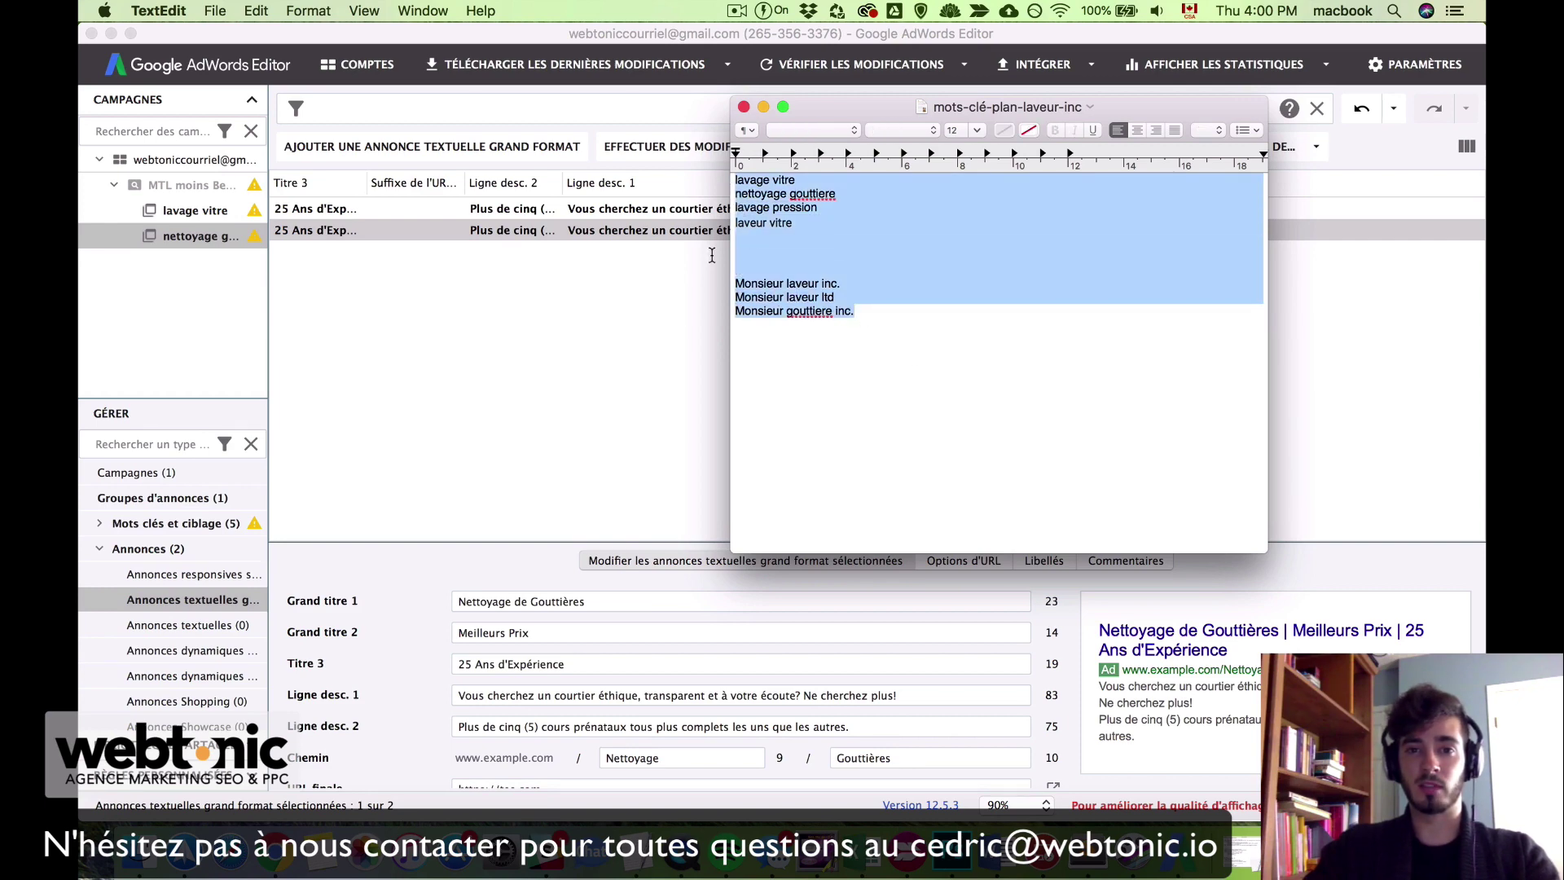
{"action": "left_click", "coordinate": [672, 348]}
{"action": "left_click", "coordinate": [672, 347]}
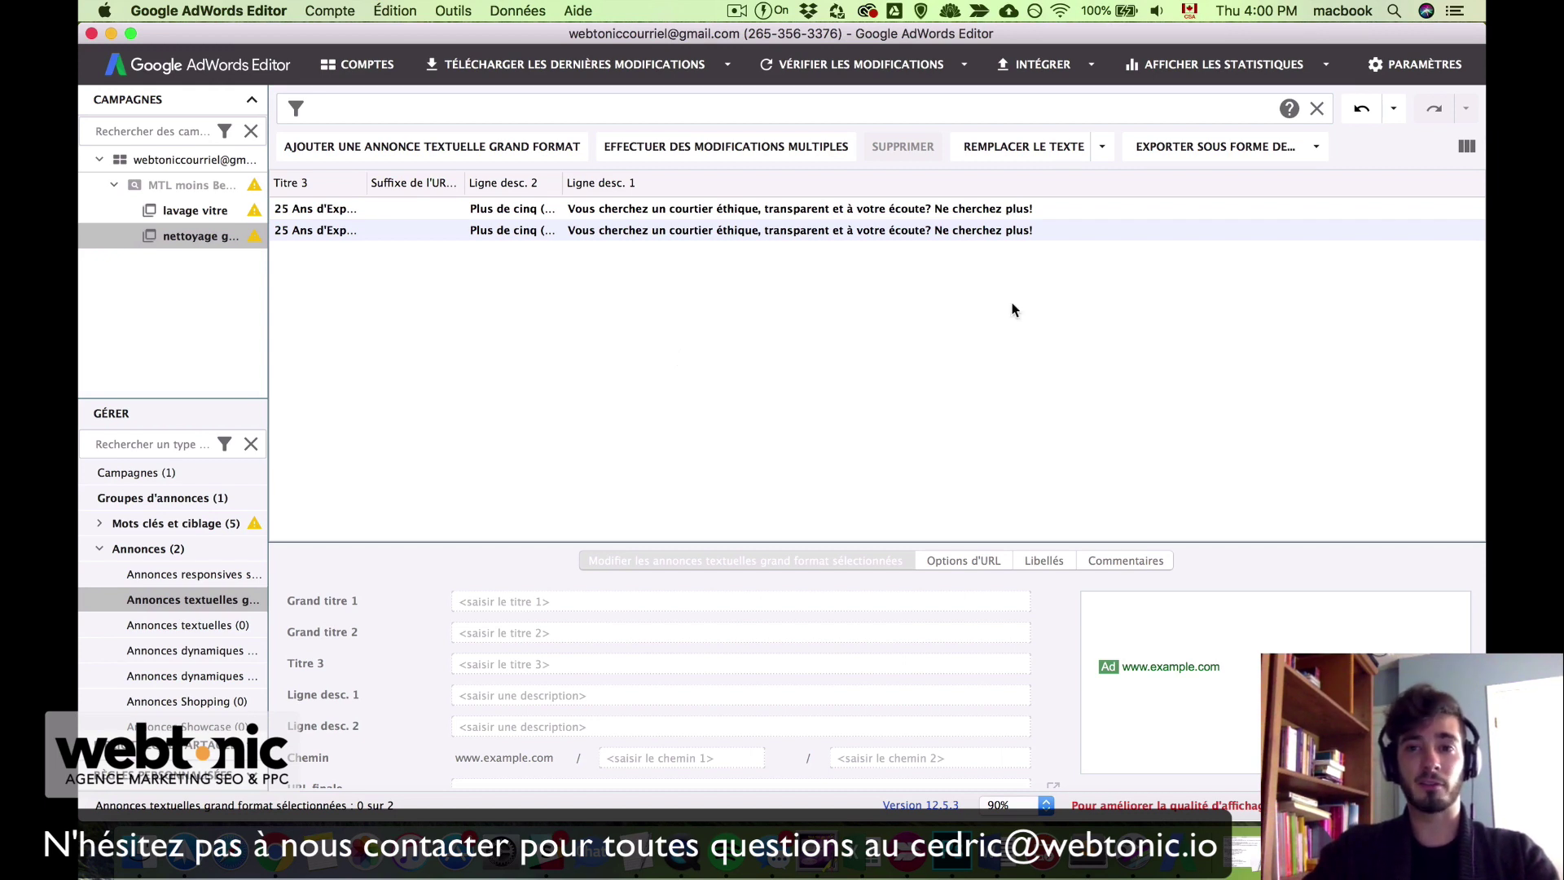
Step: Post the 2 ad groups, 6 keywords and 4 expanded text ads via Intégrer les modifications
{"action": "left_click", "coordinate": [1092, 67]}
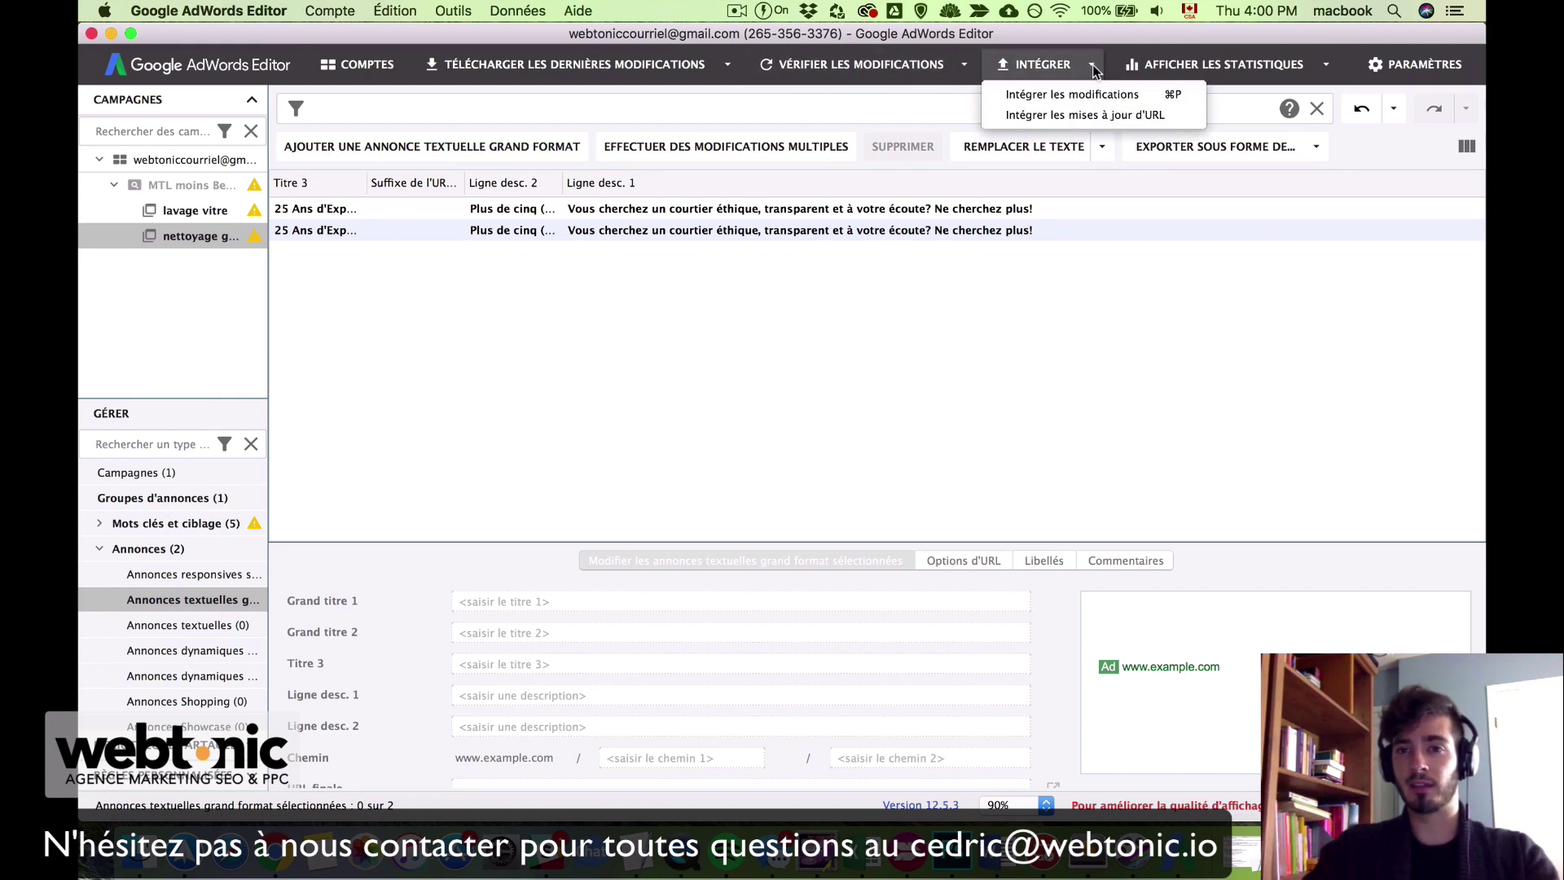
{"action": "left_click", "coordinate": [1089, 95]}
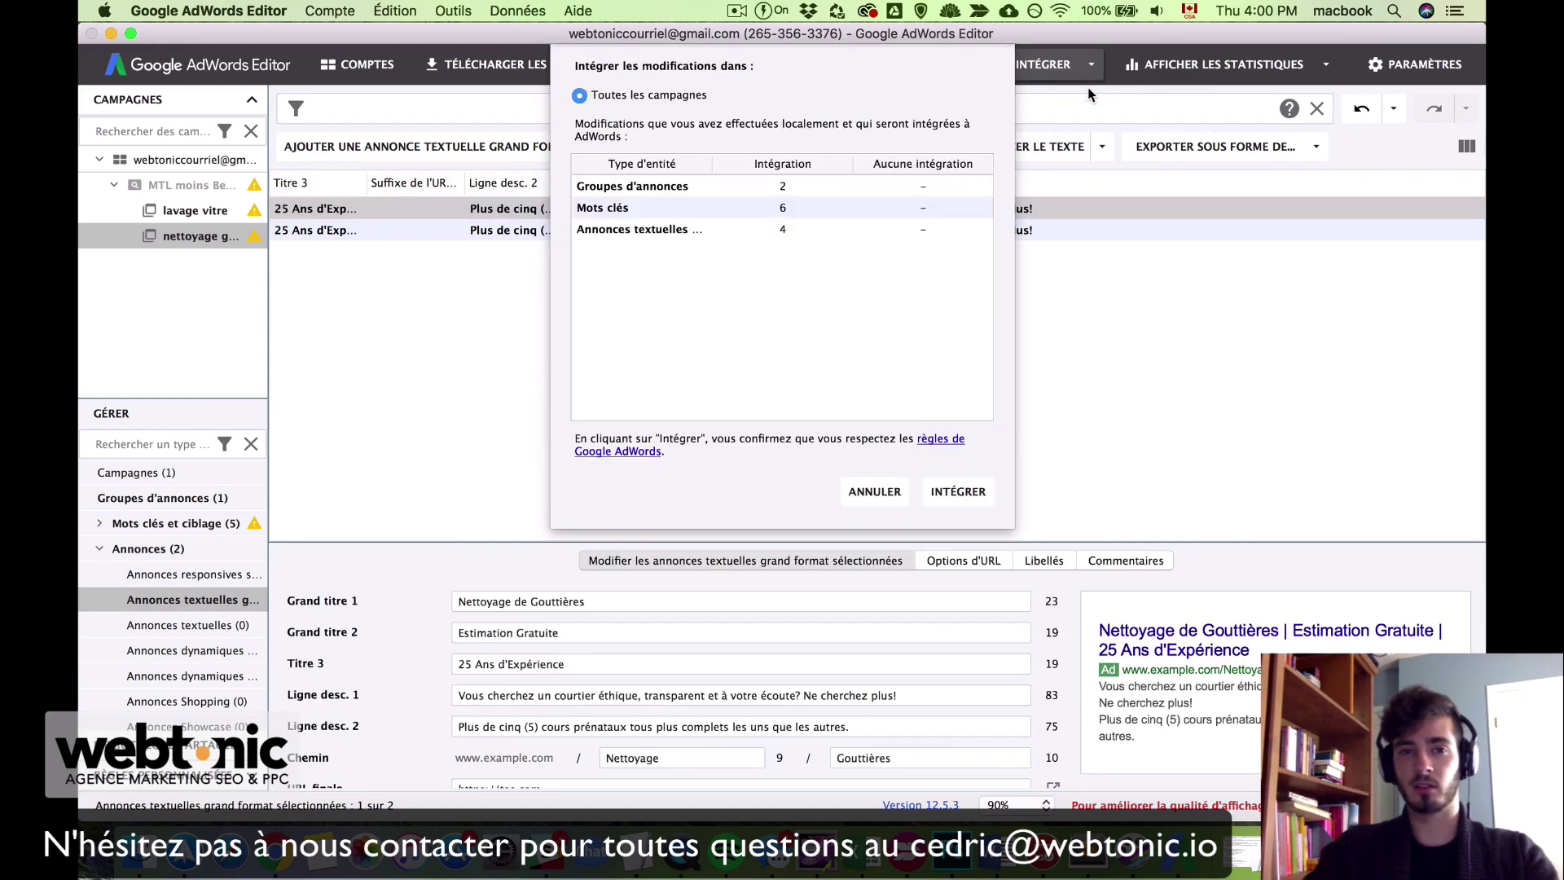
{"action": "left_click", "coordinate": [981, 494]}
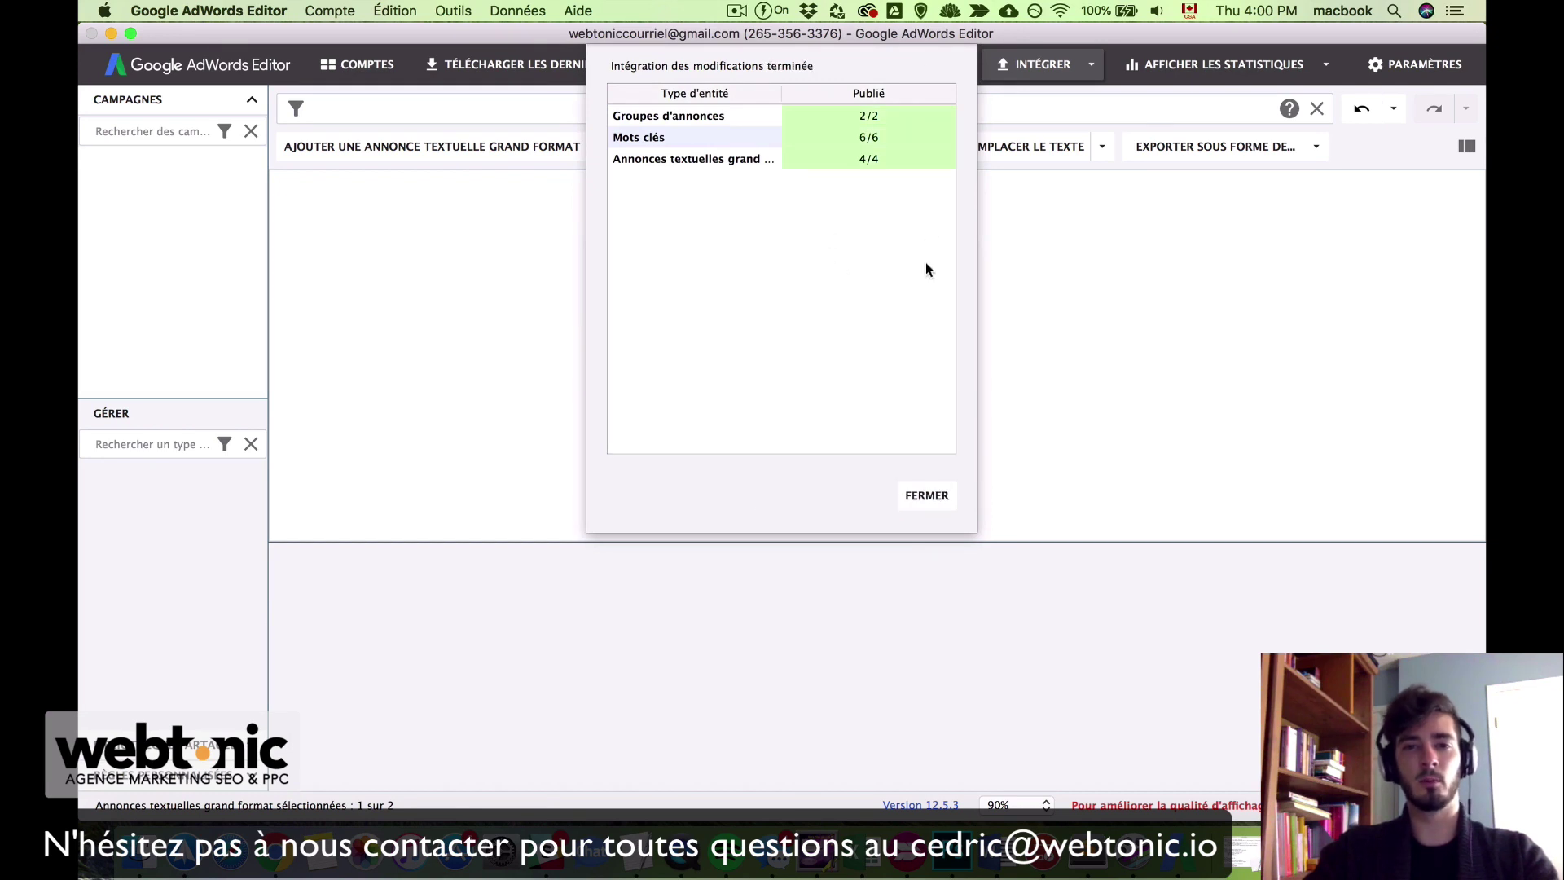
{"action": "left_click", "coordinate": [935, 497]}
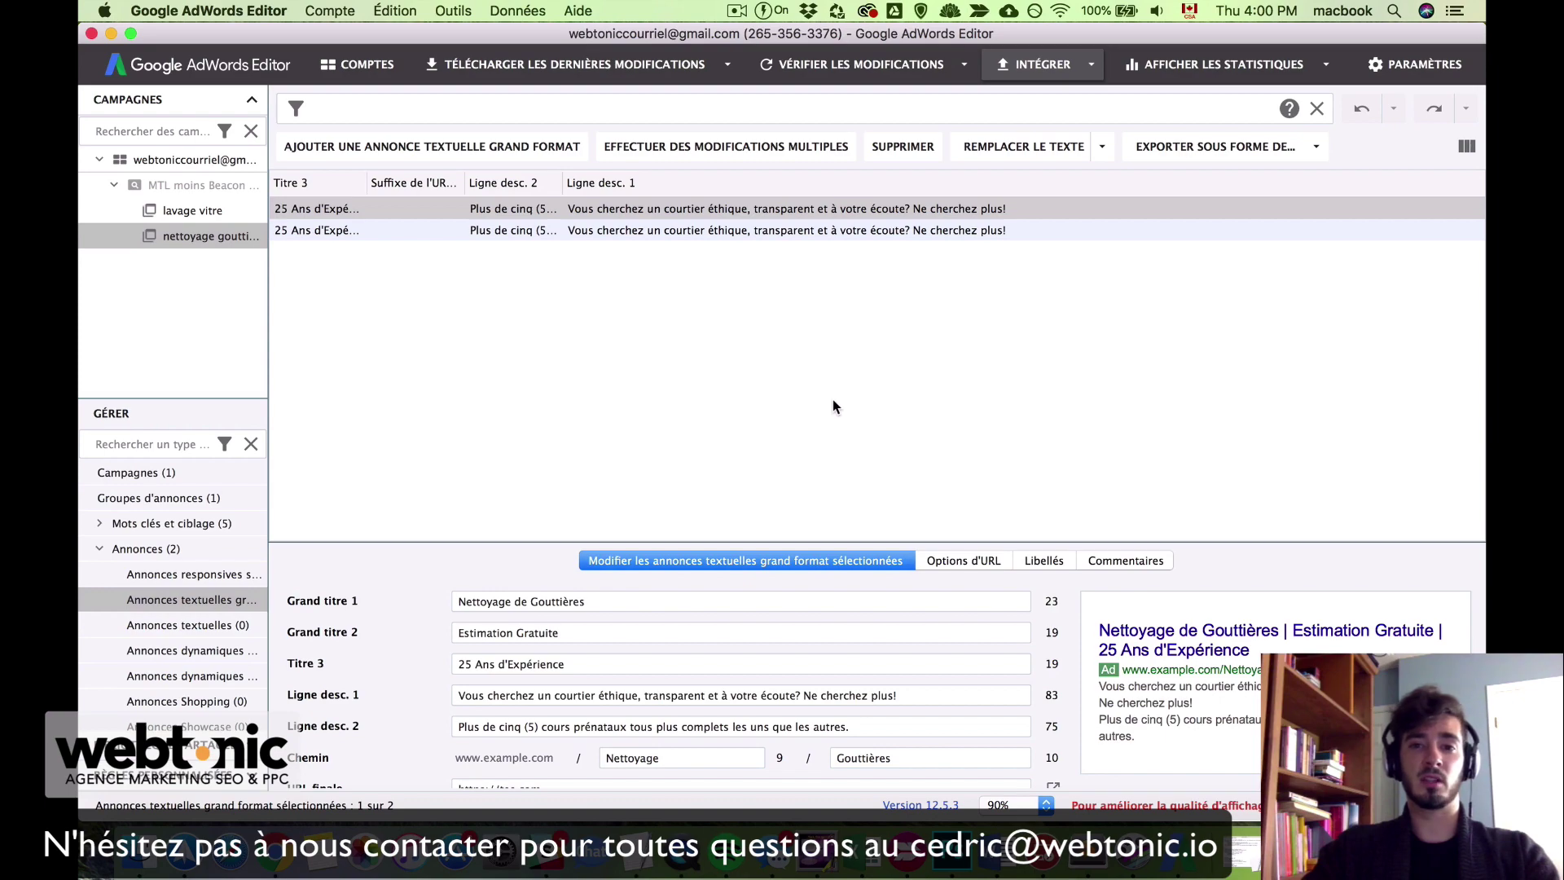
{"action": "key", "text": "ctrl+Up"}
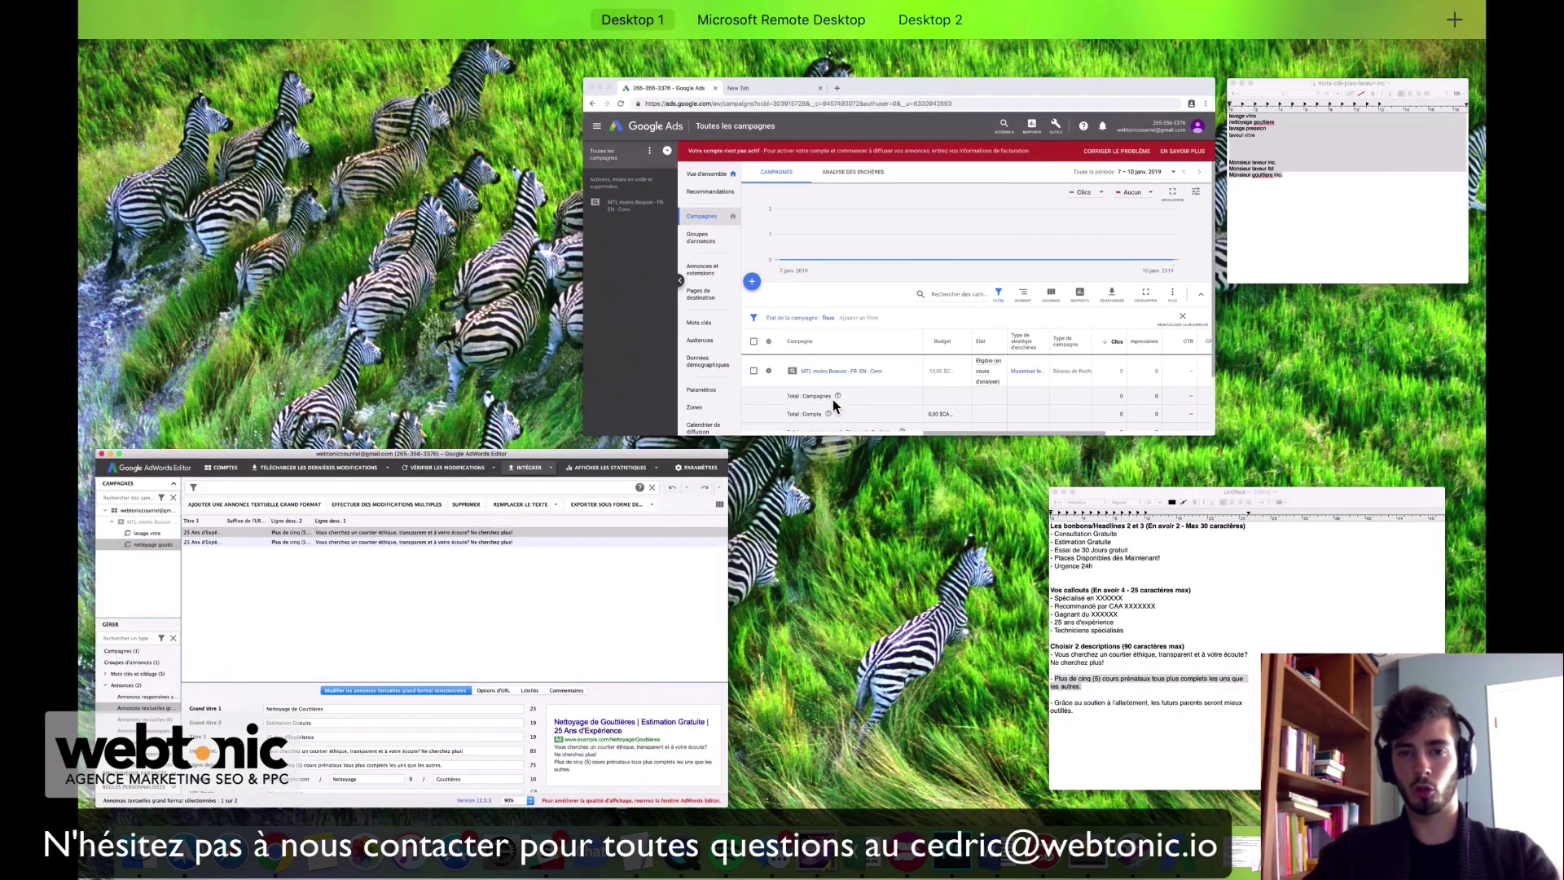
Step: Reload Google Ads in Chrome and open the campaign's ad groups
{"action": "left_click", "coordinate": [950, 341]}
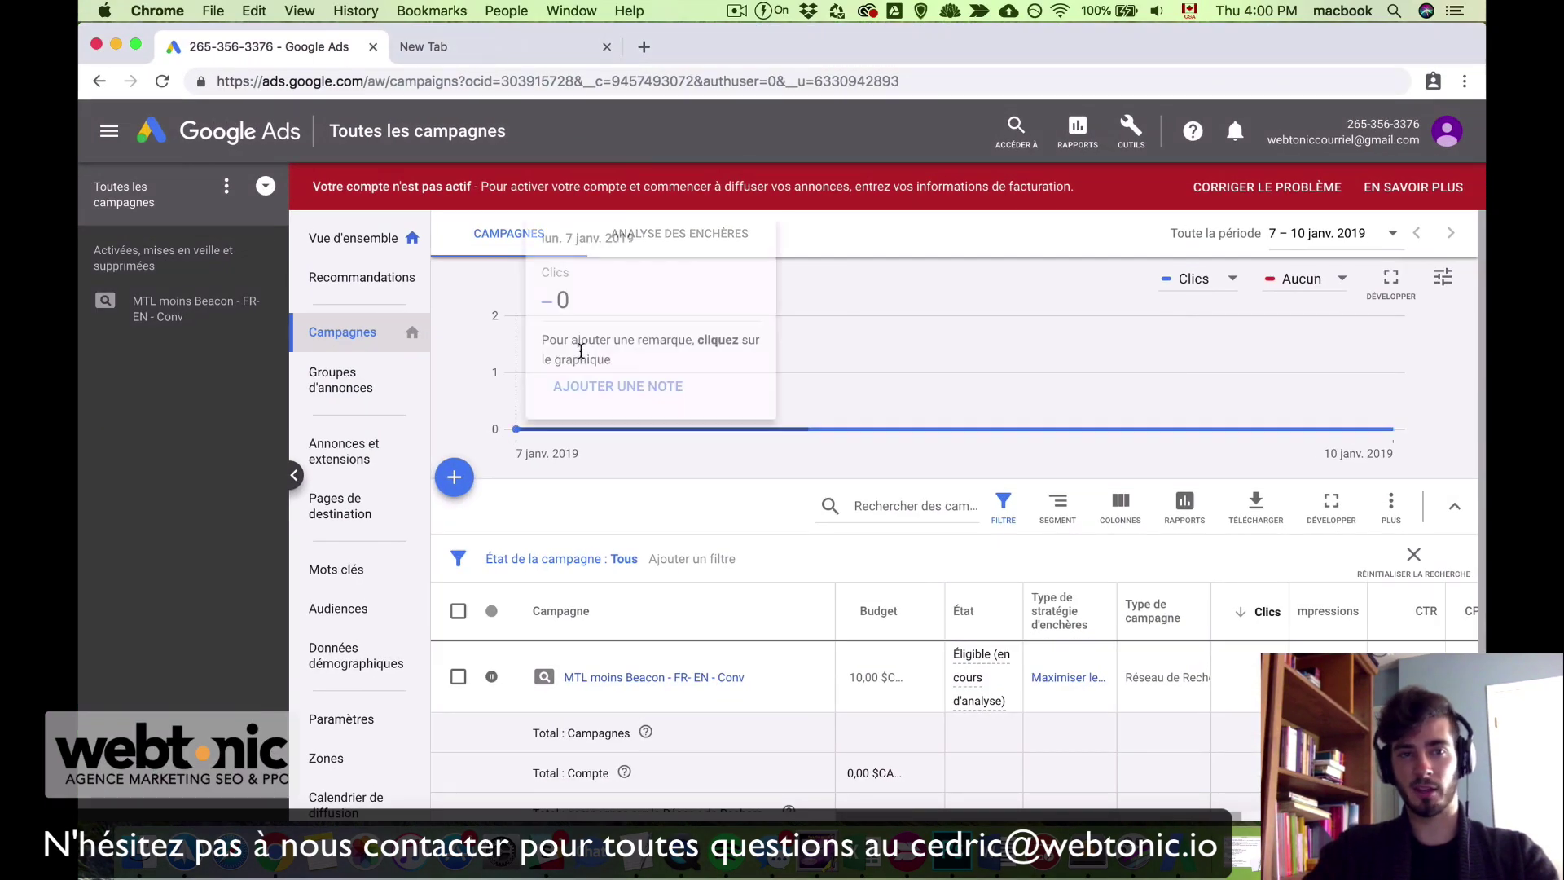
{"action": "left_click", "coordinate": [162, 86]}
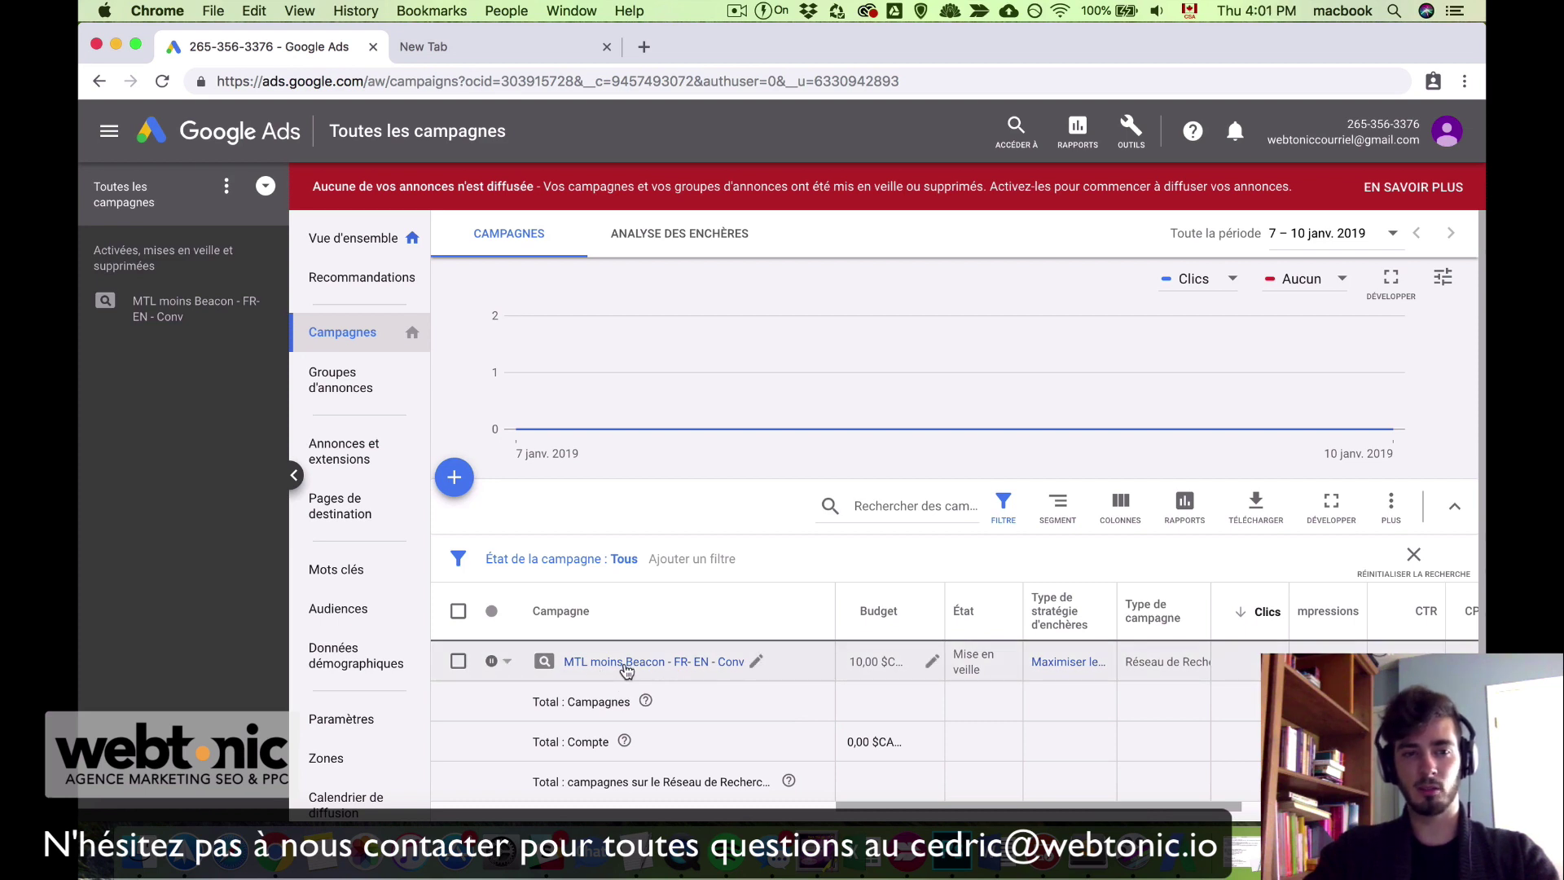
{"action": "left_click", "coordinate": [144, 322]}
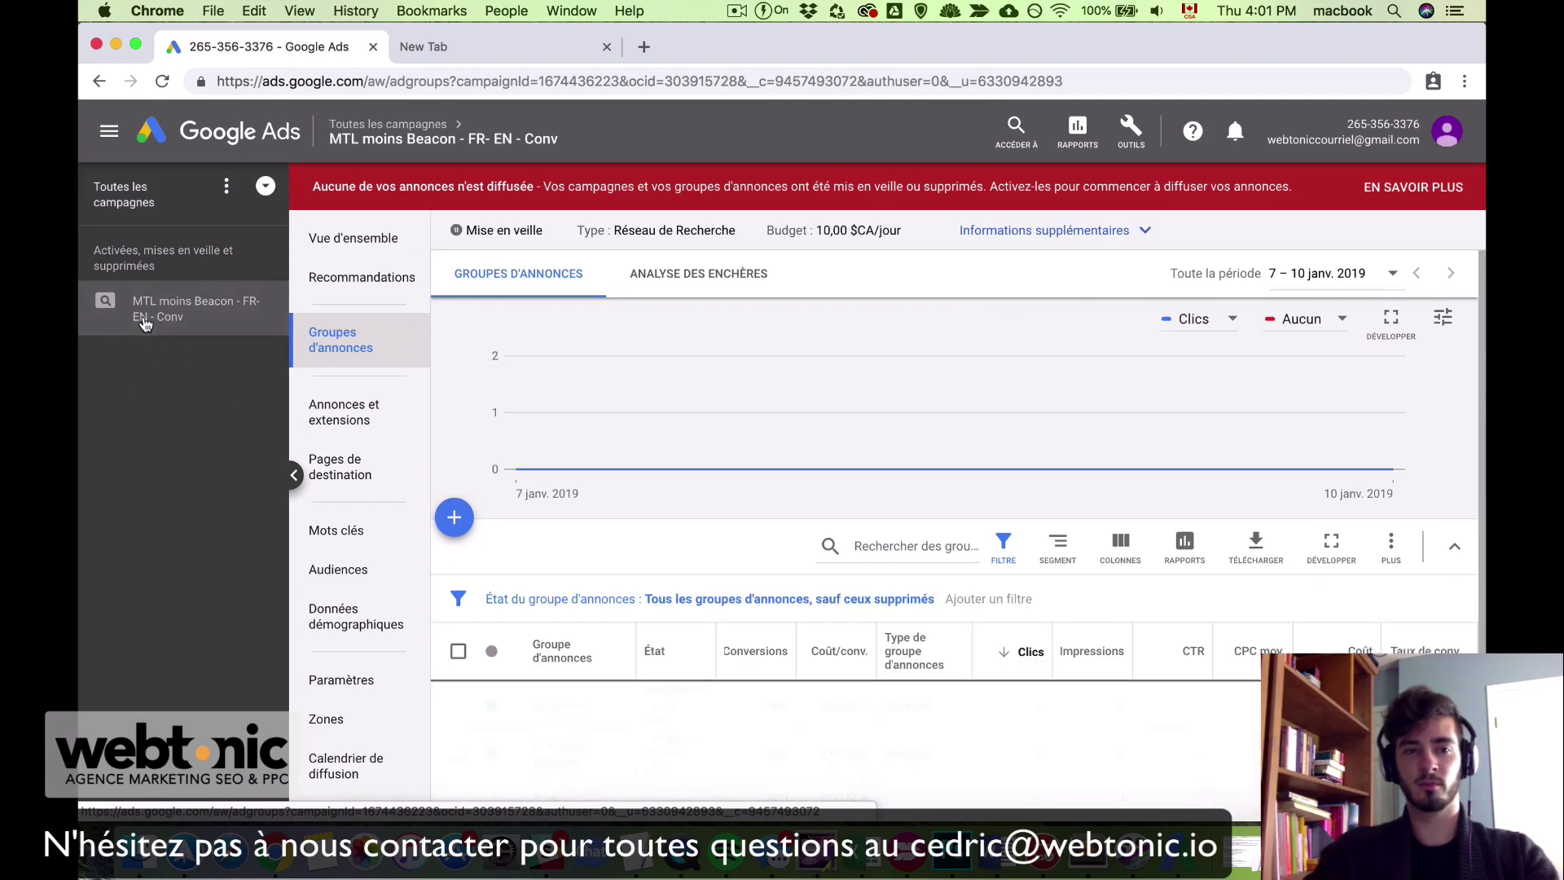
{"action": "scroll", "coordinate": [693, 587], "scroll_direction": "down", "scroll_amount": 3}
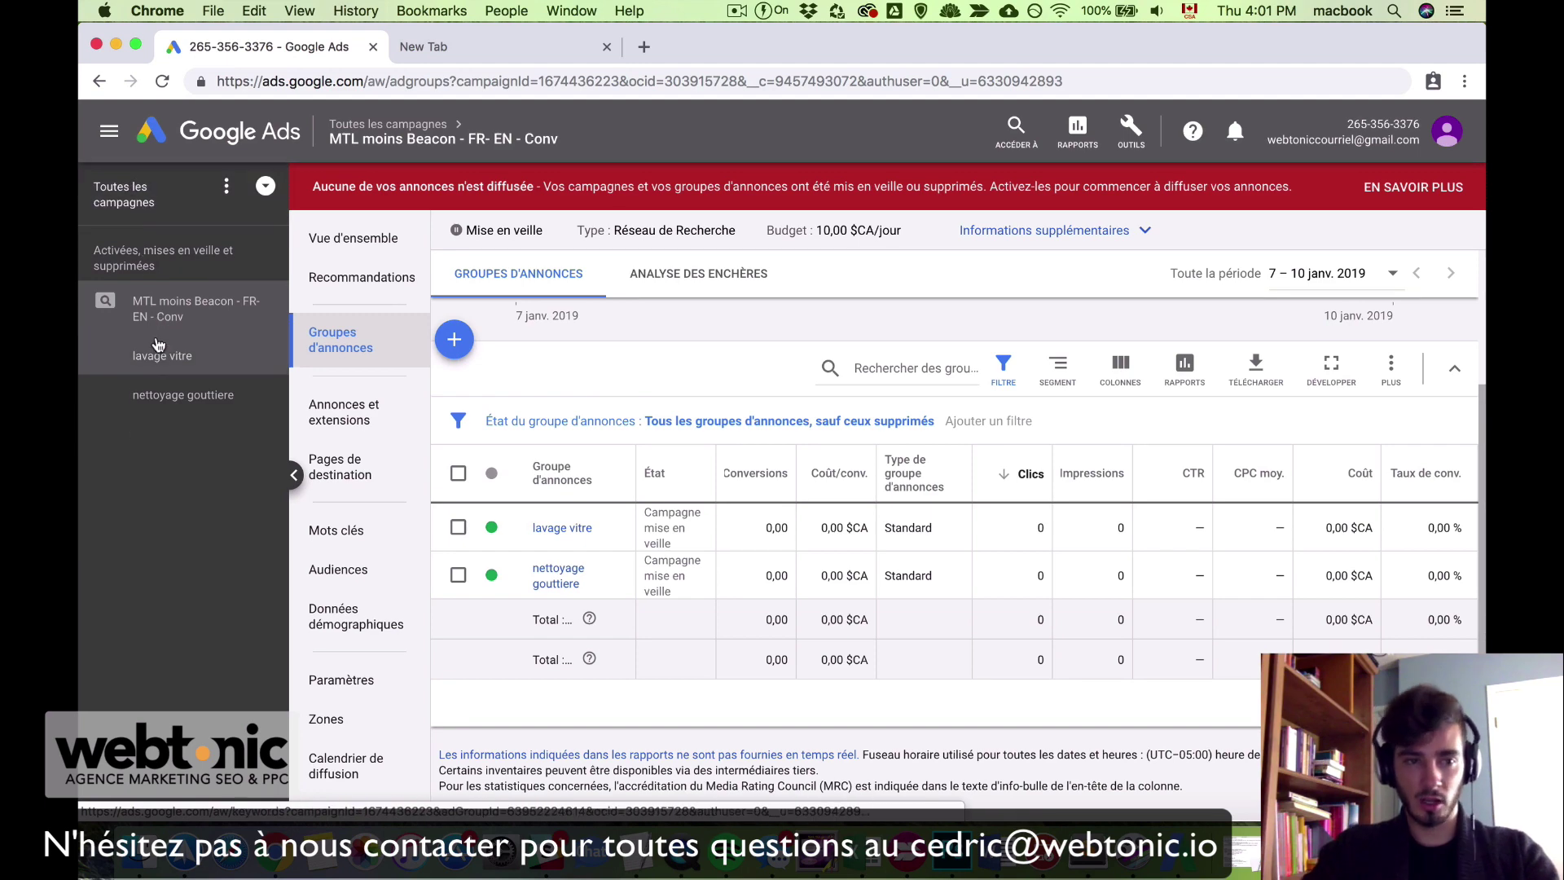
Step: Check the lavage vitre ad group's uploaded keywords and ads
{"action": "left_click", "coordinate": [160, 363]}
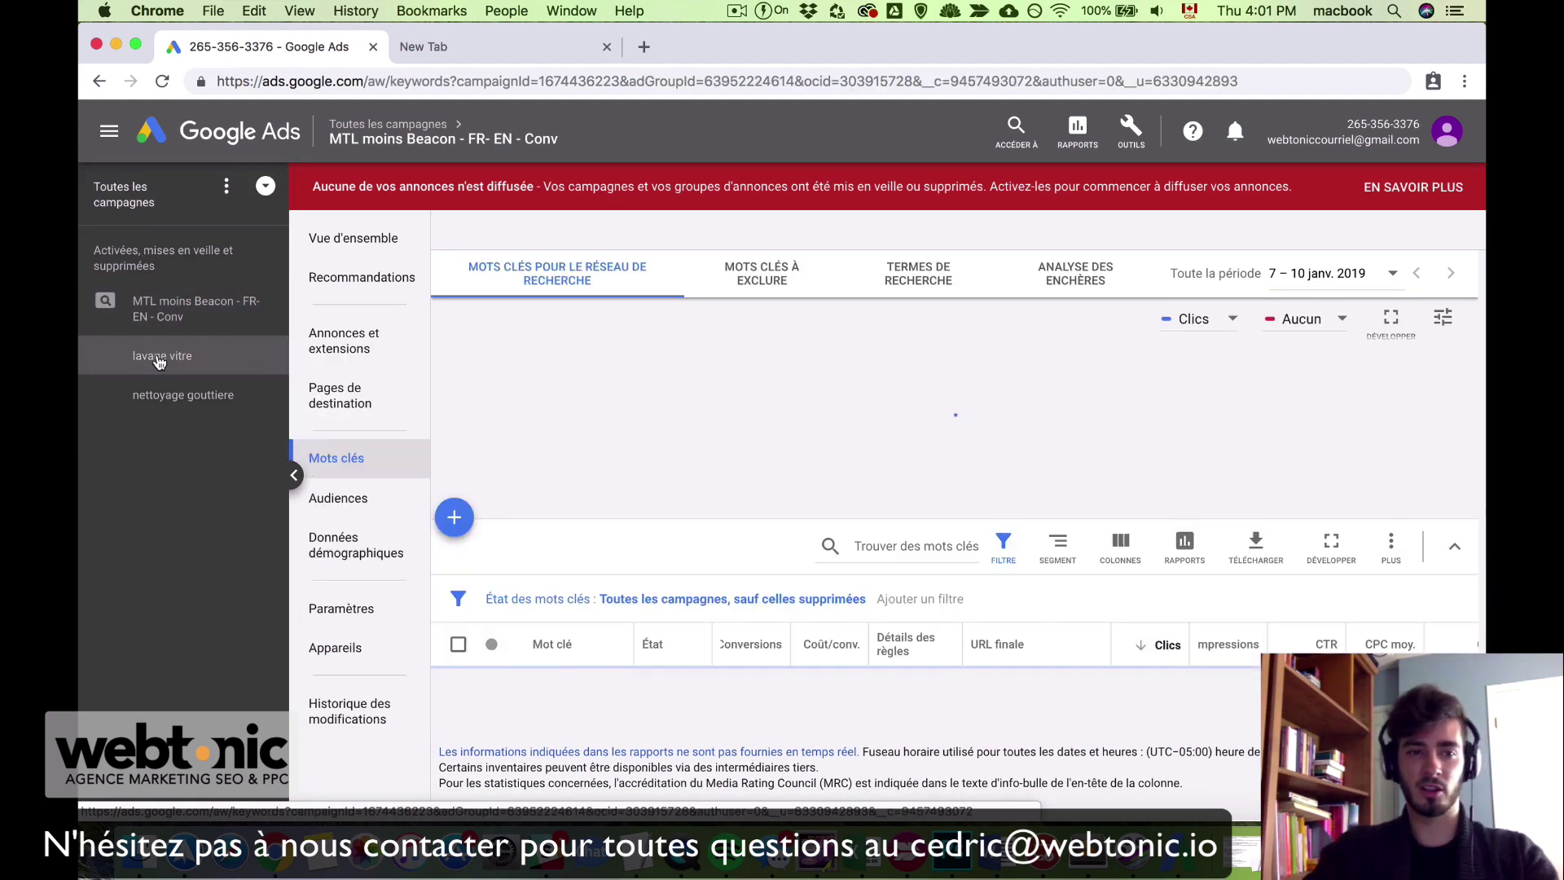
{"action": "scroll", "coordinate": [629, 567], "scroll_direction": "down", "scroll_amount": 3}
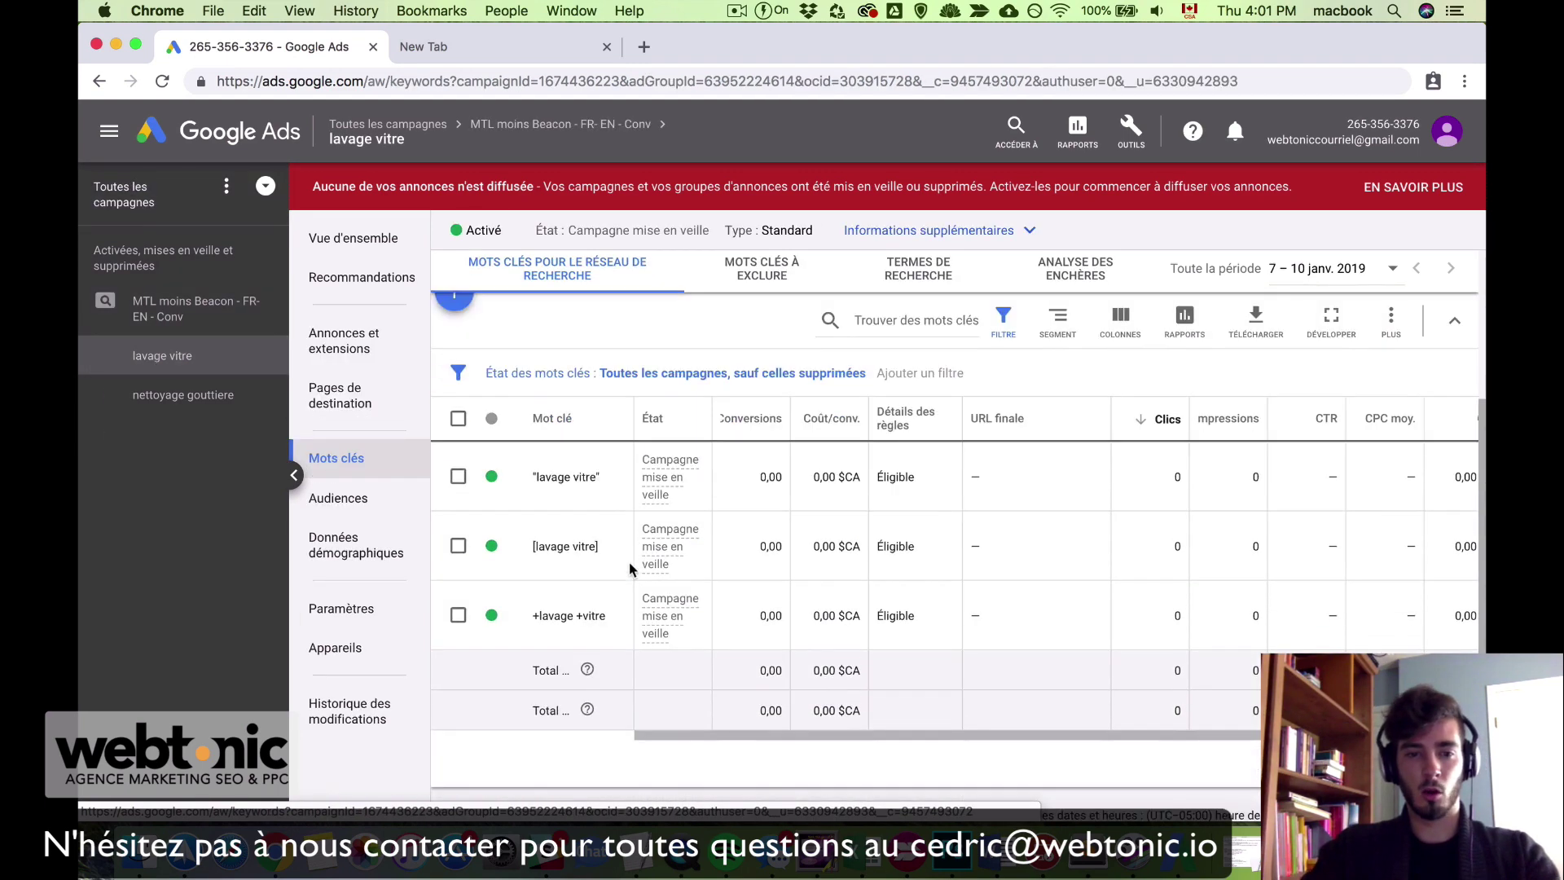
{"action": "scroll", "coordinate": [594, 349], "scroll_direction": "up", "scroll_amount": 1}
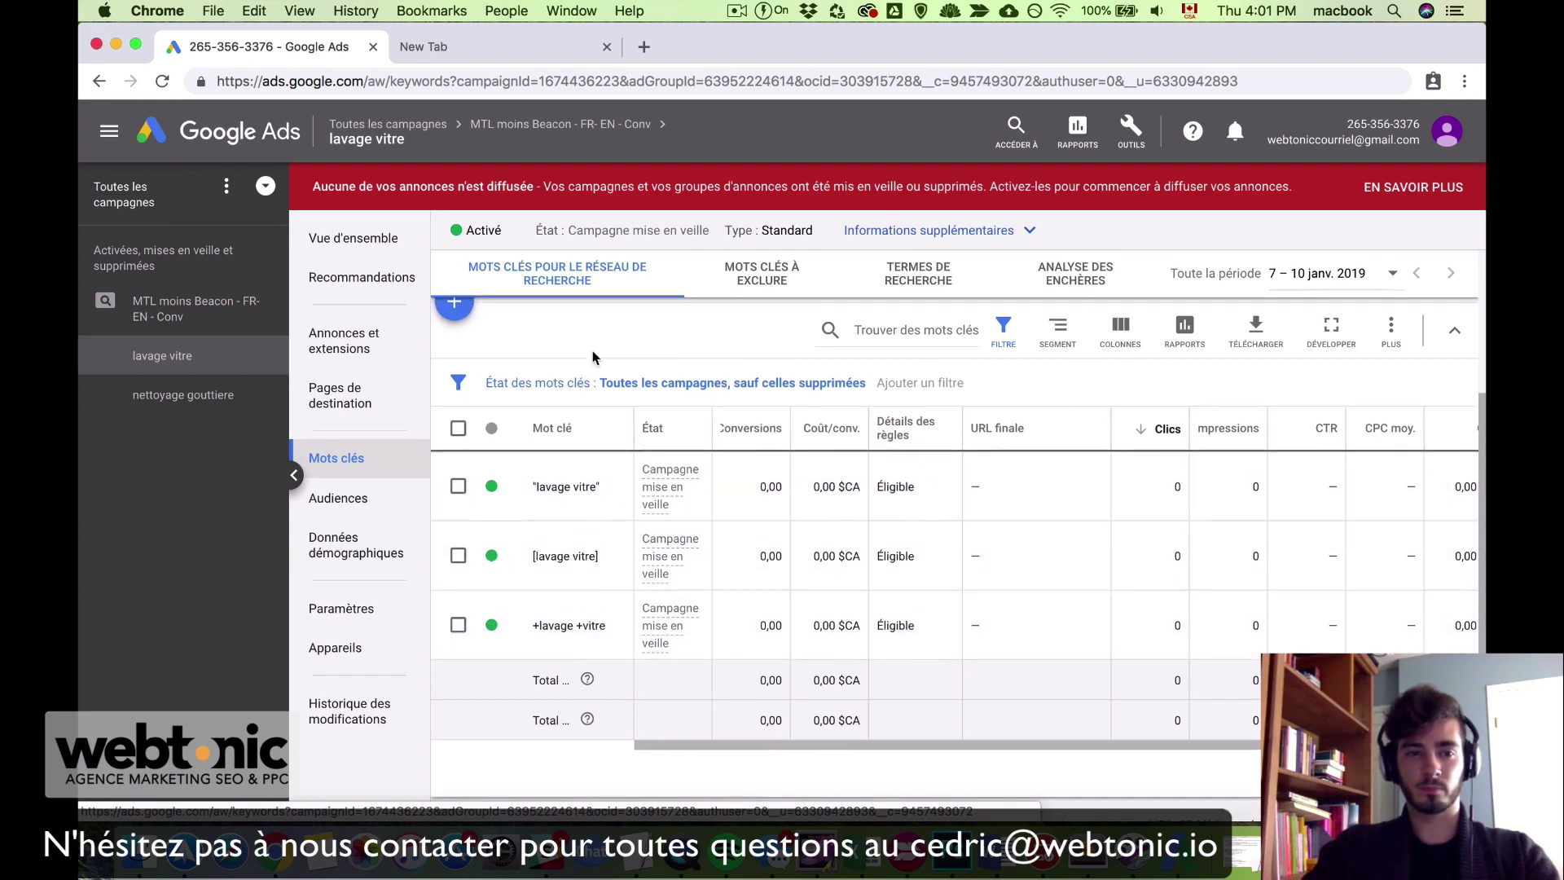
{"action": "left_click", "coordinate": [341, 365]}
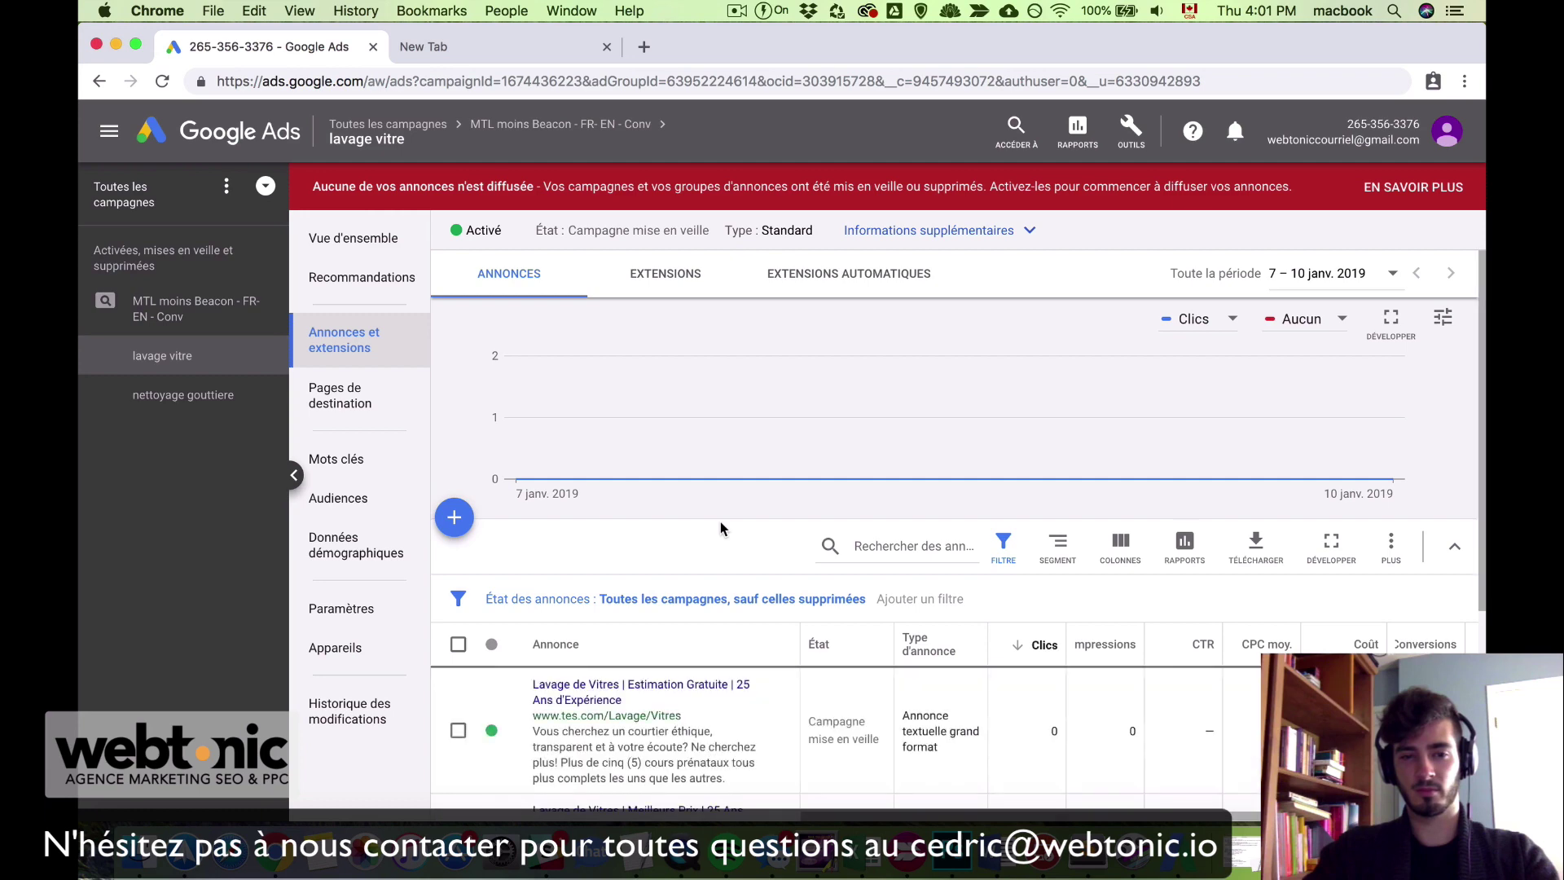
{"action": "scroll", "coordinate": [721, 528], "scroll_direction": "down", "scroll_amount": 5}
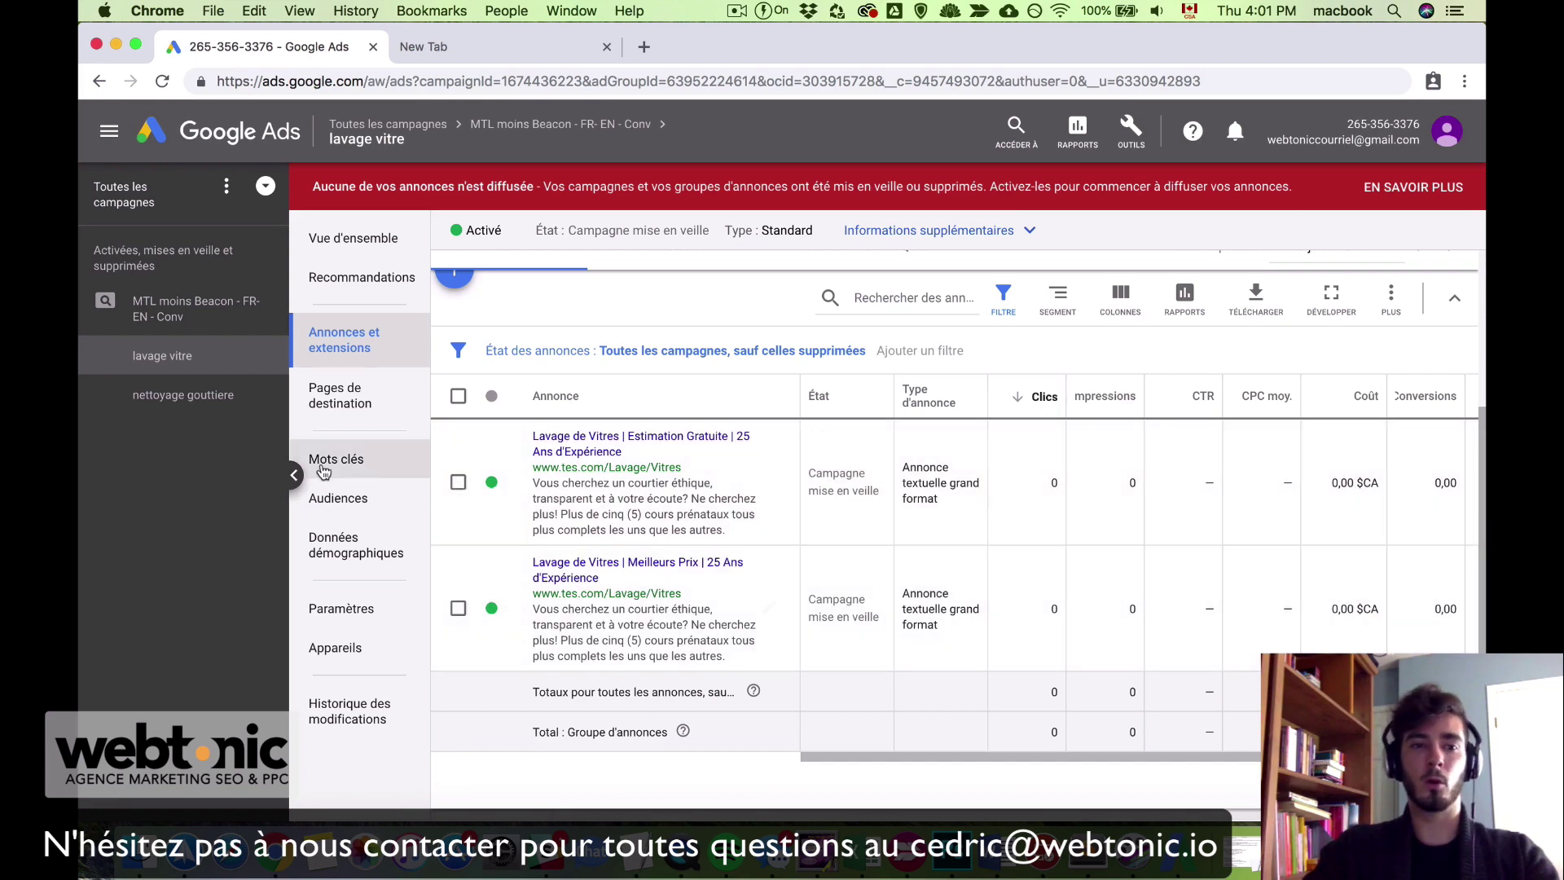
{"action": "left_click", "coordinate": [375, 462]}
{"action": "scroll", "coordinate": [570, 505], "scroll_direction": "down", "scroll_amount": 3}
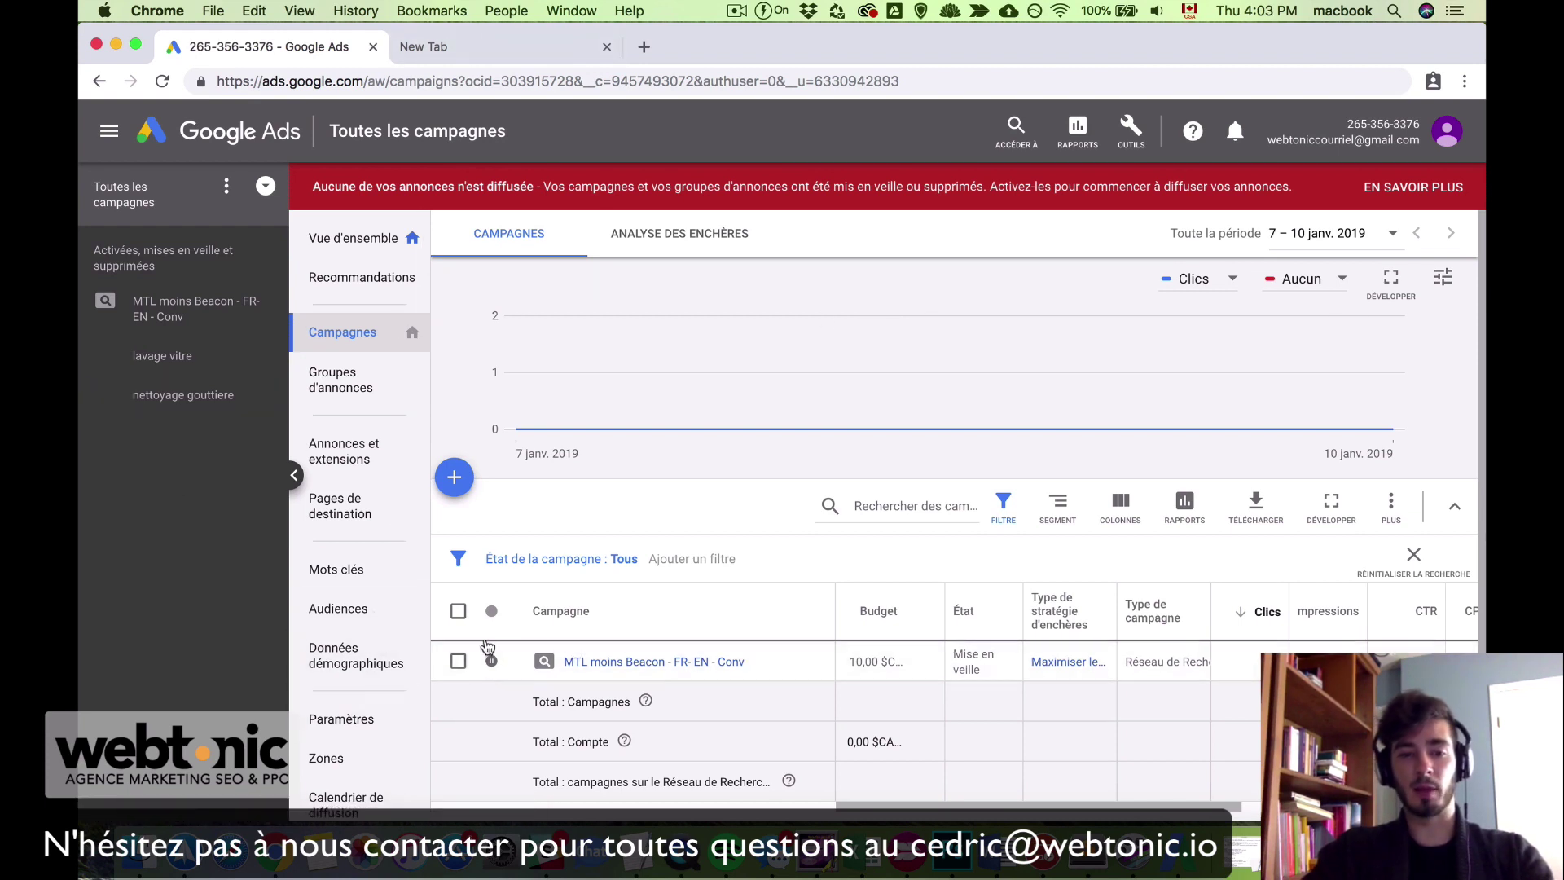
Step: Activate the MTL moins Beacon campaign and change its daily budget from 10 to 30 $CA
{"action": "left_click", "coordinate": [509, 664]}
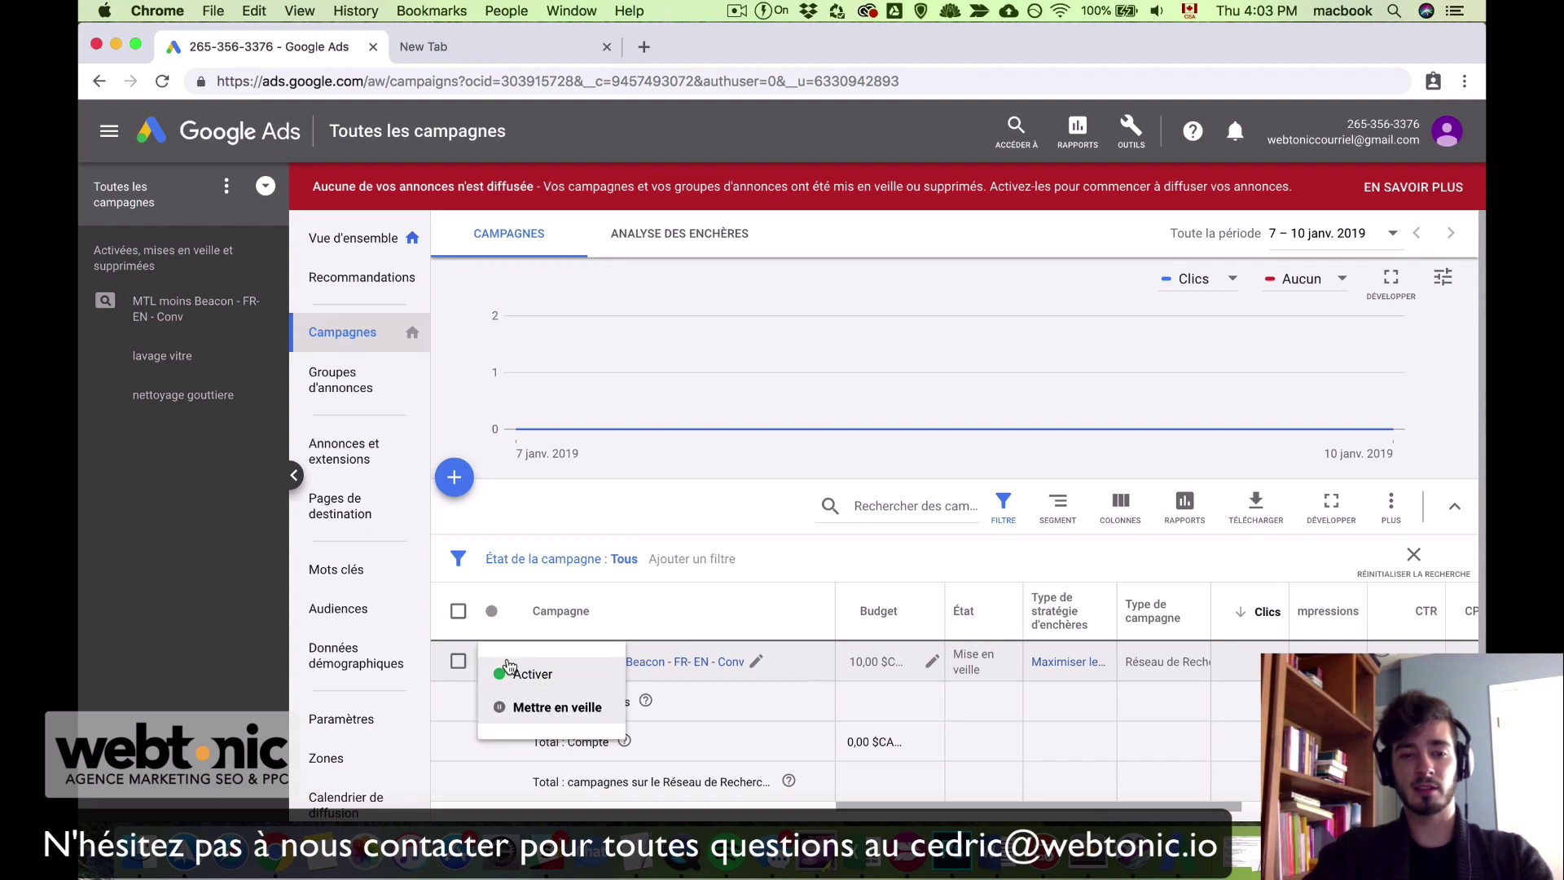
{"action": "left_click", "coordinate": [518, 674]}
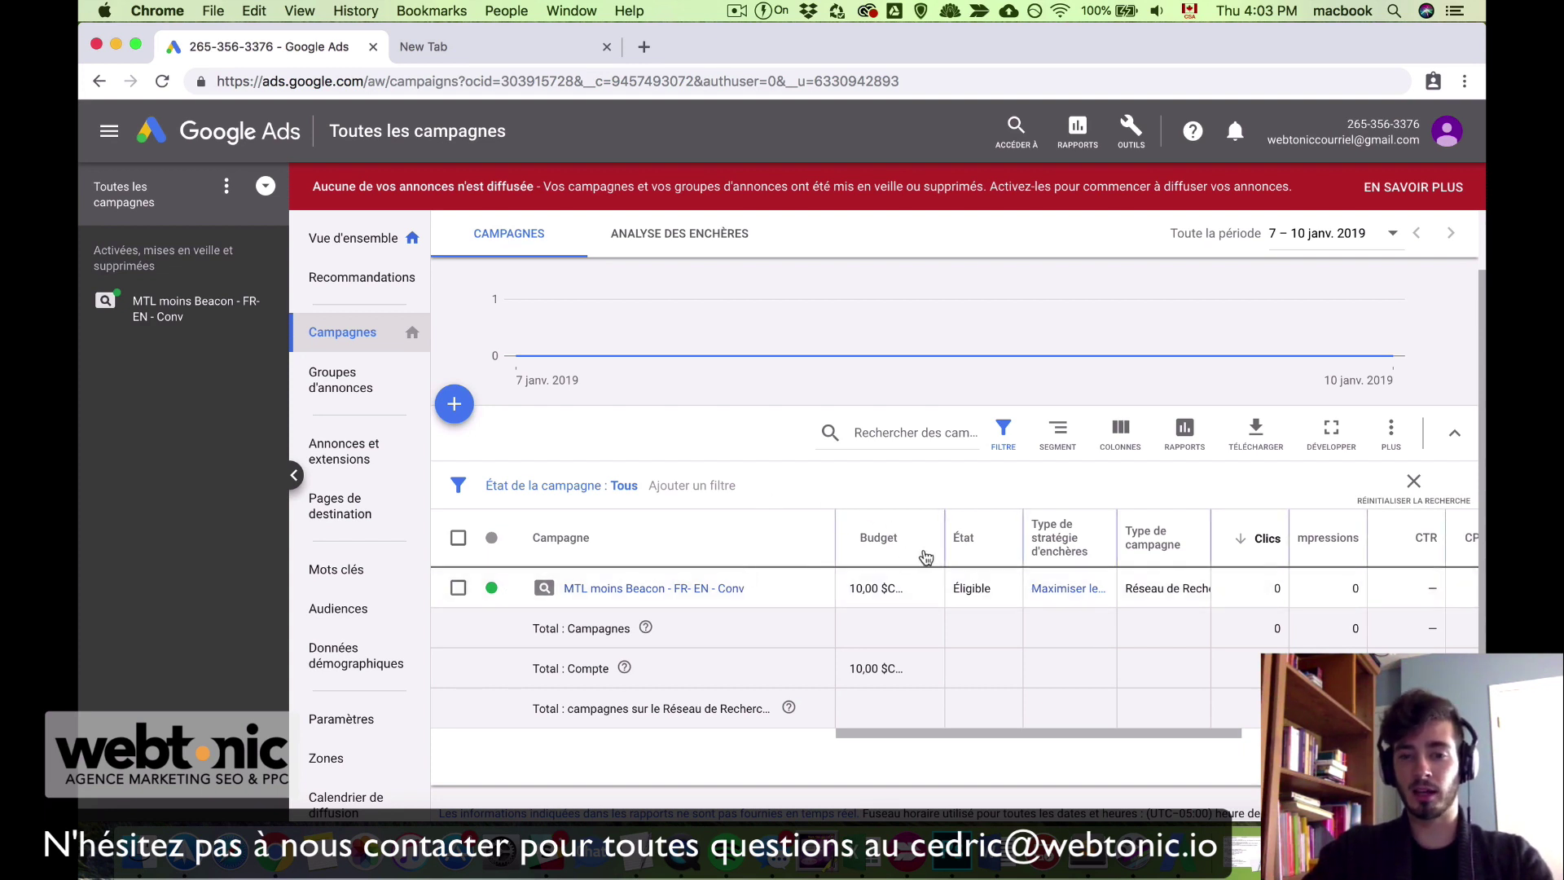
{"action": "left_click", "coordinate": [930, 589]}
{"action": "left_click_drag", "start_coordinate": [969, 616], "coordinate": [1023, 617]}
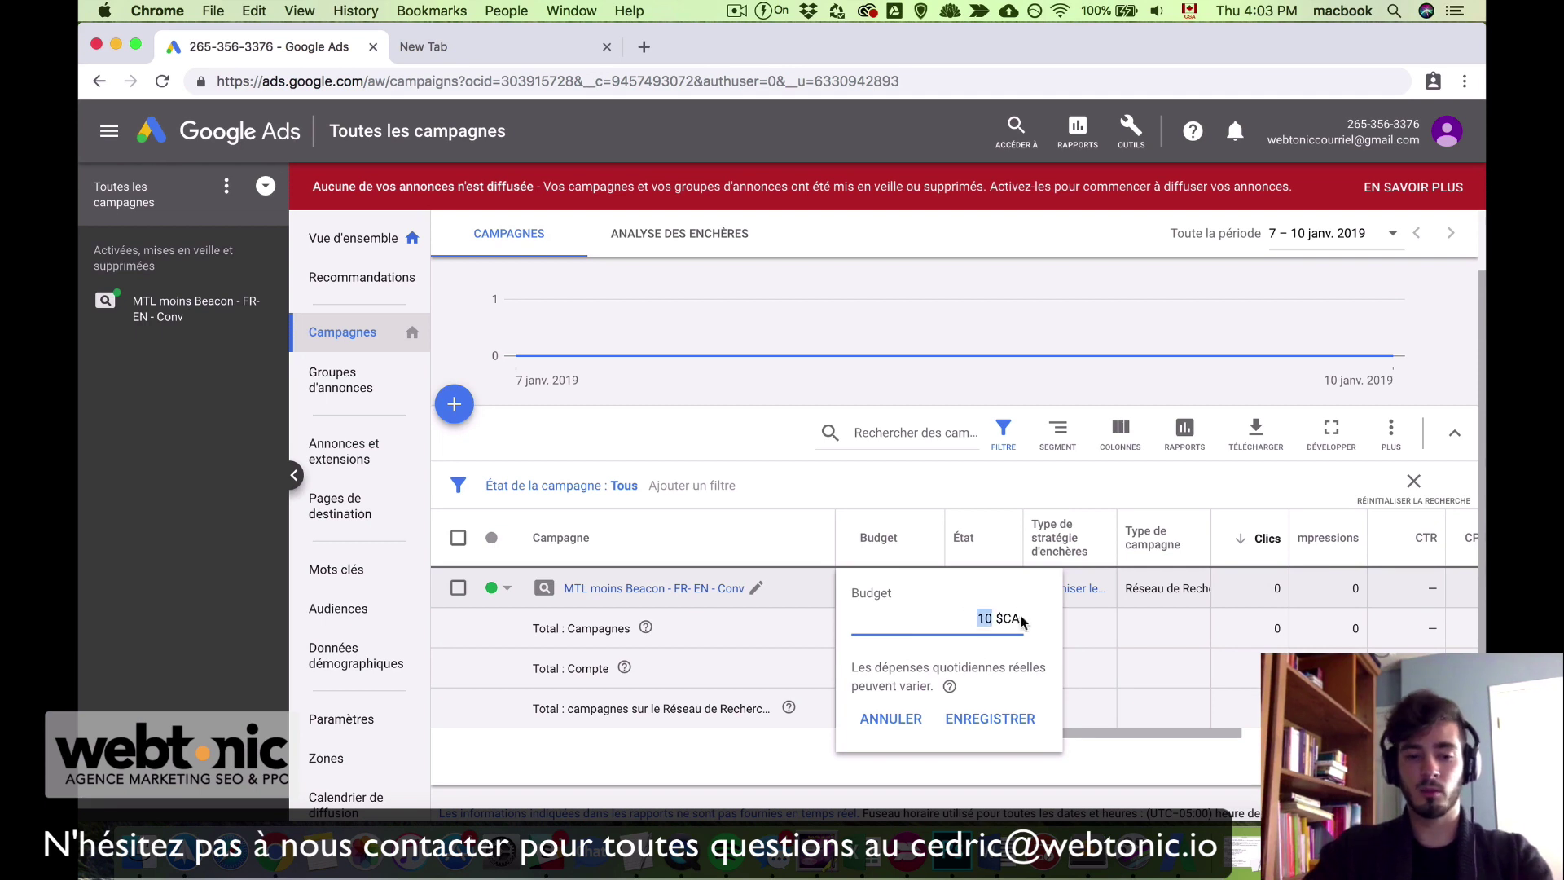
{"action": "type", "text": "30"}
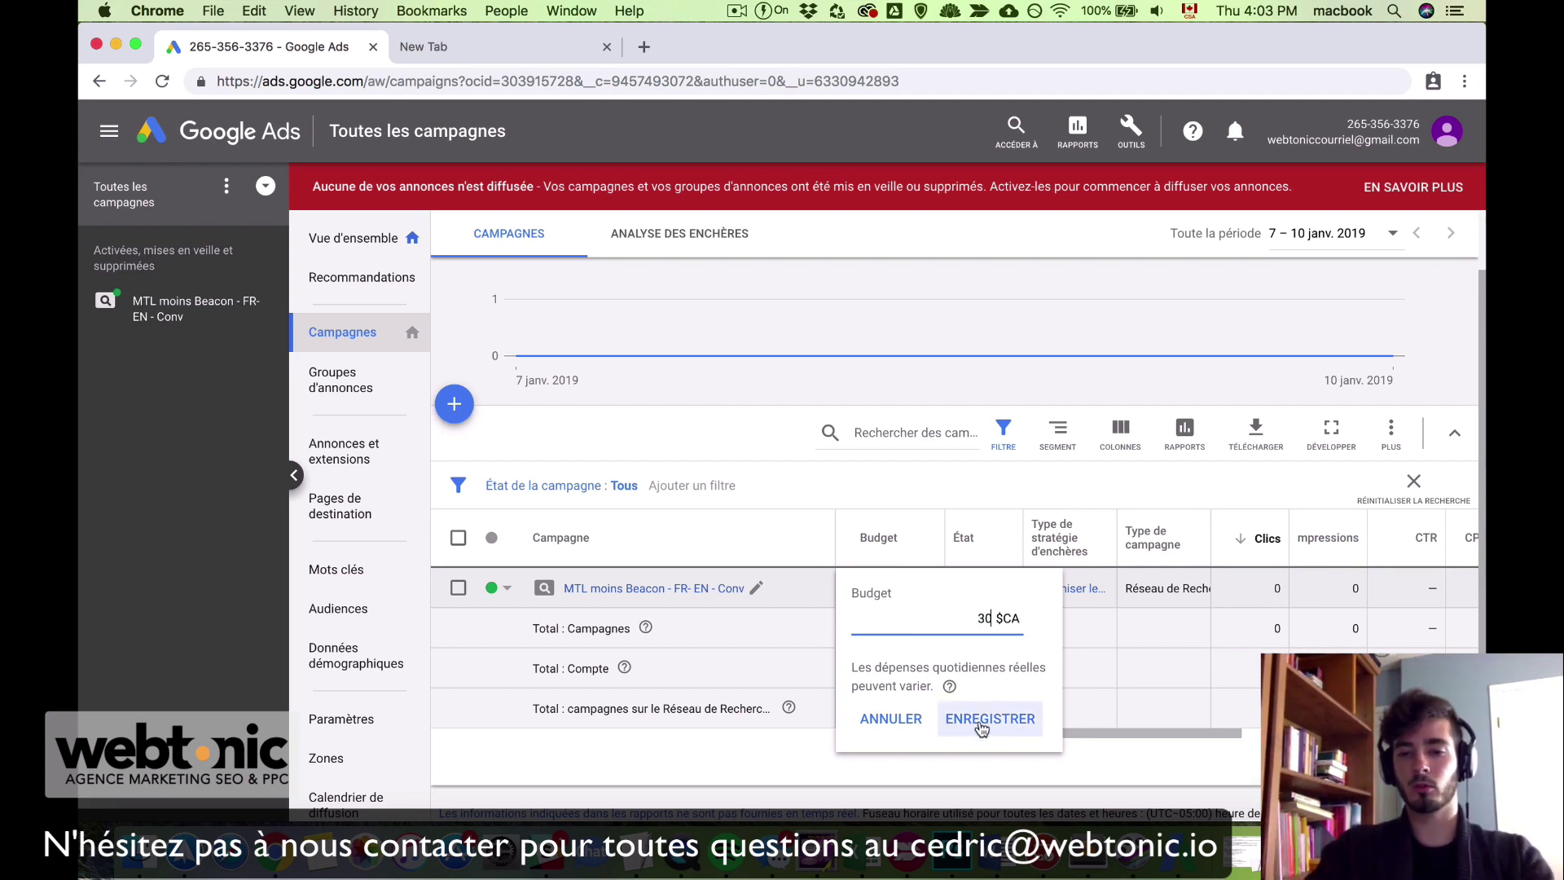
{"action": "left_click", "coordinate": [982, 721]}
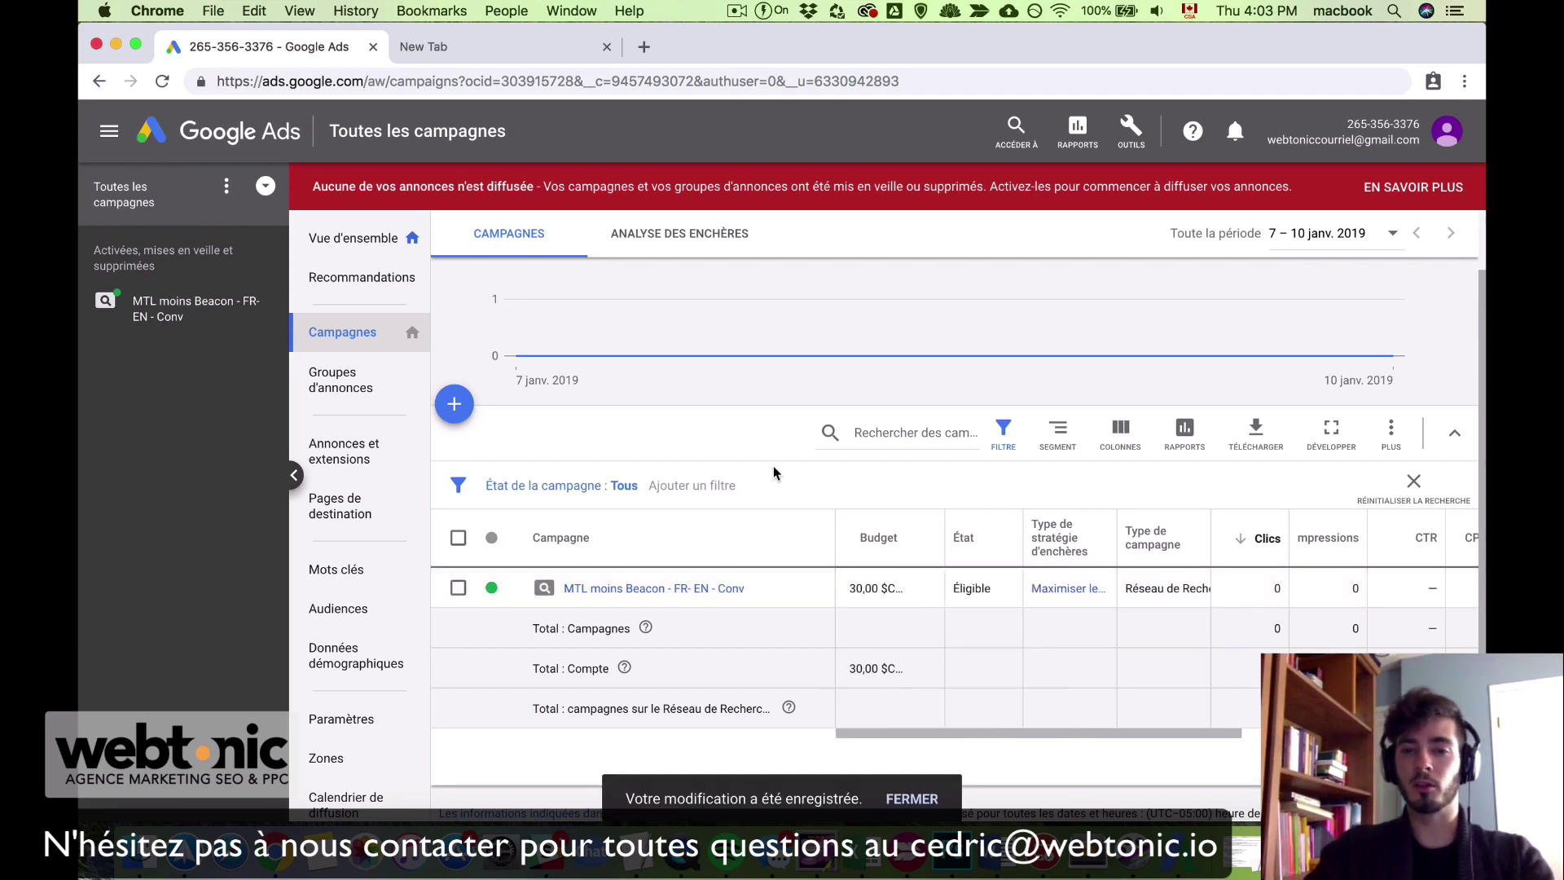